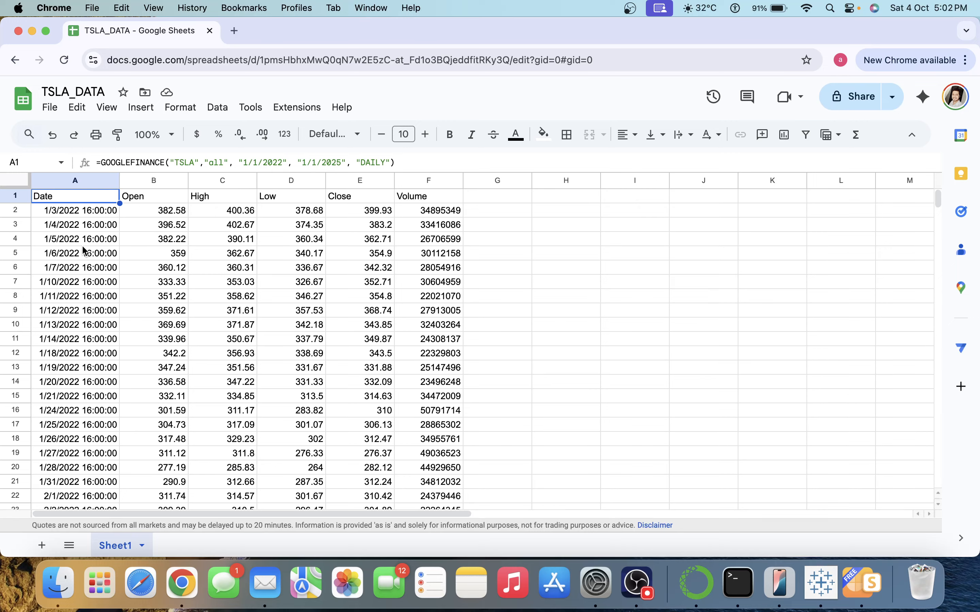
Select all the TSLA price data in Sheet1's A1:F754 range.
{"action": "key", "text": "super+a"}
Delete the selected stock data so Sheet1 is empty.
{"action": "key", "text": "Delete"}
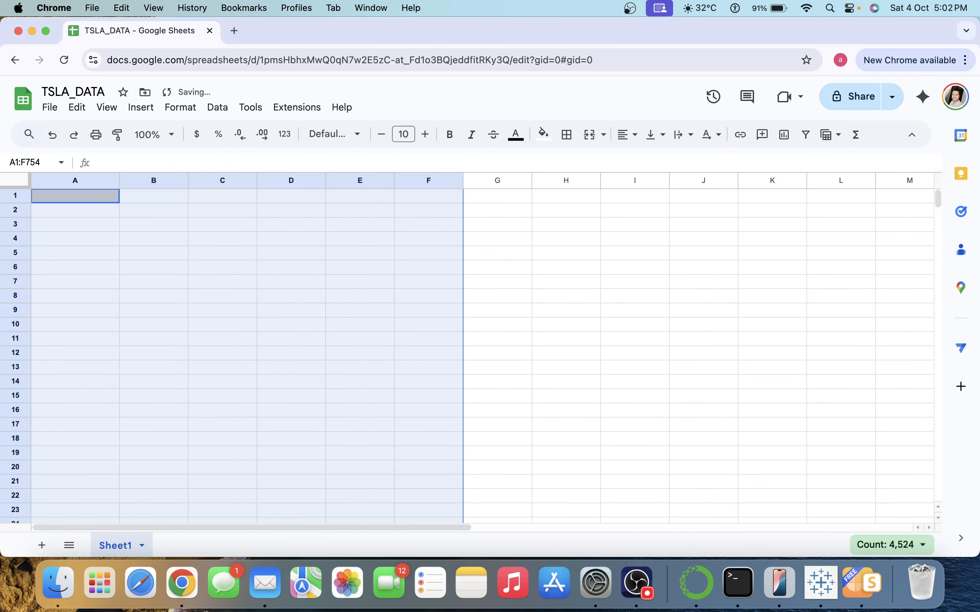
{"action": "left_click", "coordinate": [322, 225]}
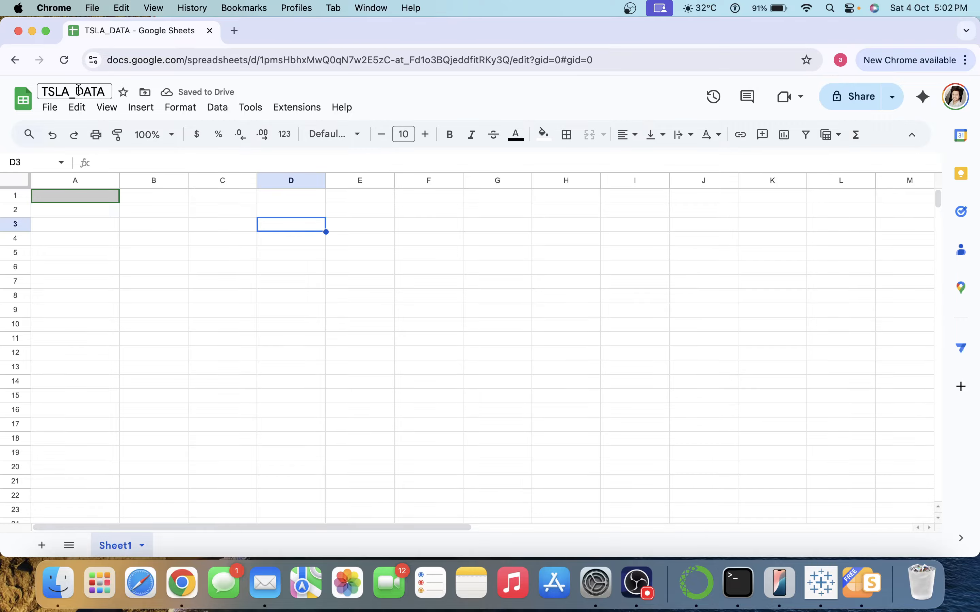
{"action": "left_click", "coordinate": [142, 293]}
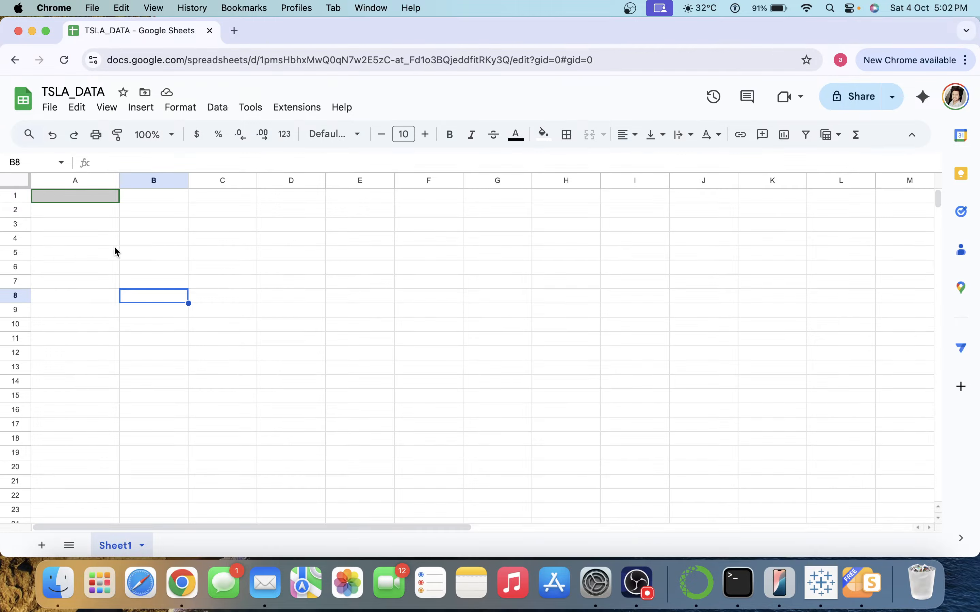
Start a GOOGLEFINANCE formula in A1 with ticker "TSLA" and attribute "all".
{"action": "left_click", "coordinate": [80, 197]}
{"action": "type", "text": "="}
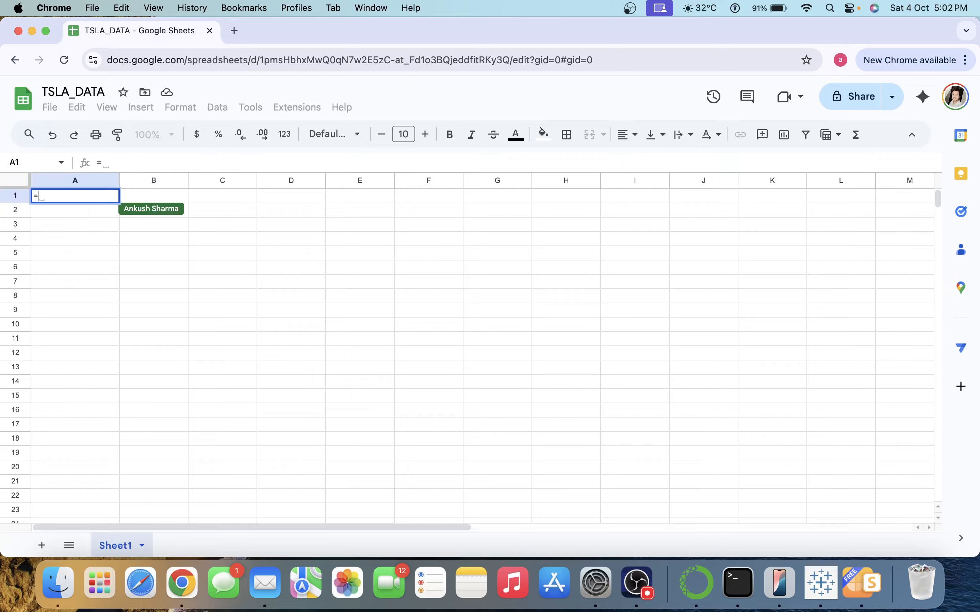
{"action": "type", "text": "goo"}
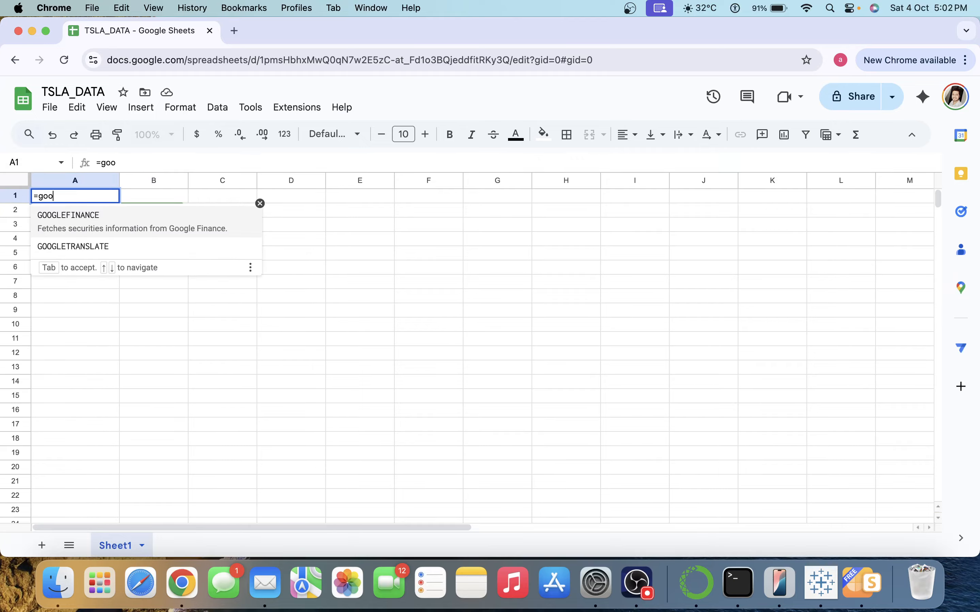
{"action": "key", "text": "Tab"}
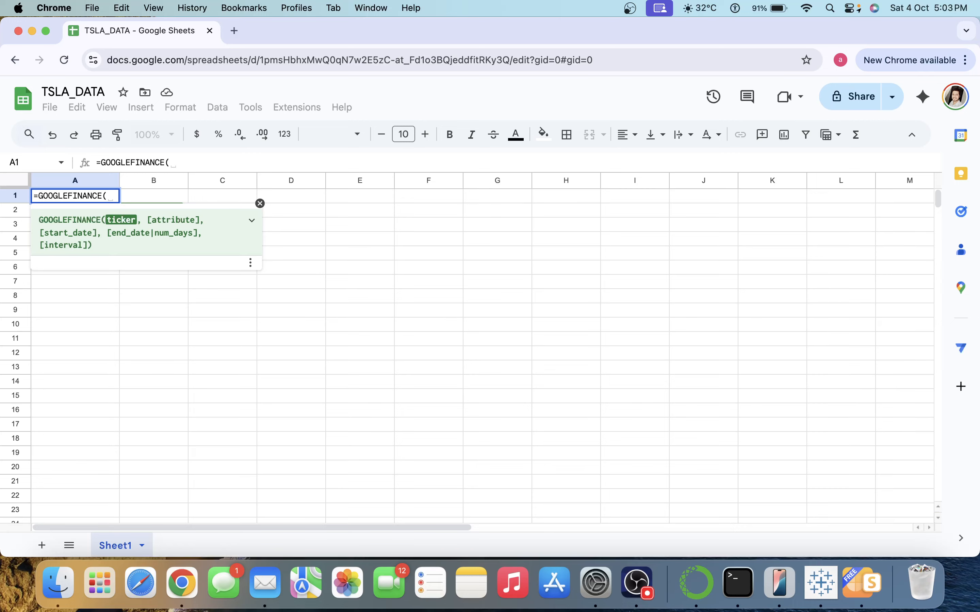
{"action": "type", "text": "\"\""}
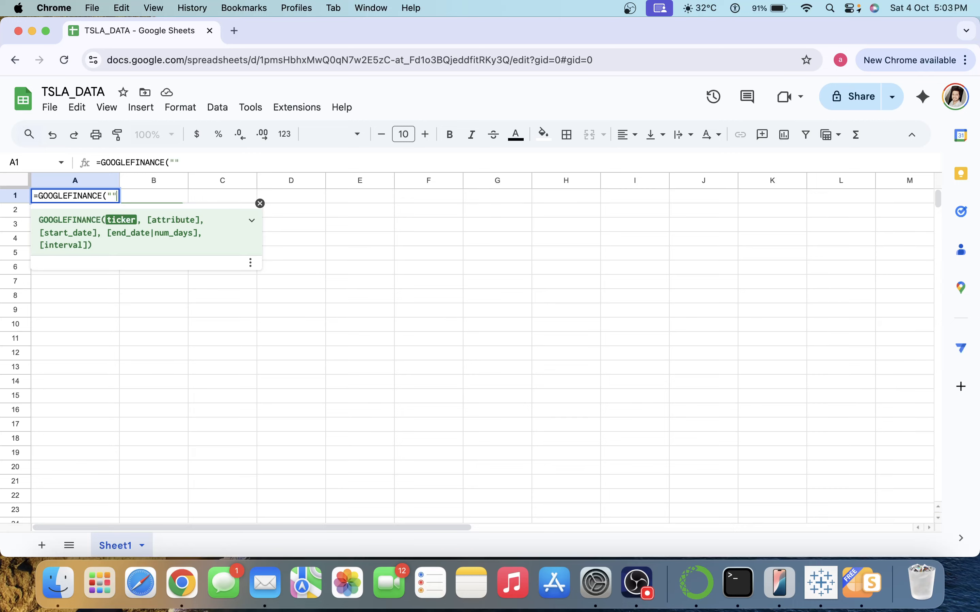
{"action": "key", "text": "Caps_Lock"}
{"action": "type", "text": "TSLA"}
{"action": "type", "text": ","}
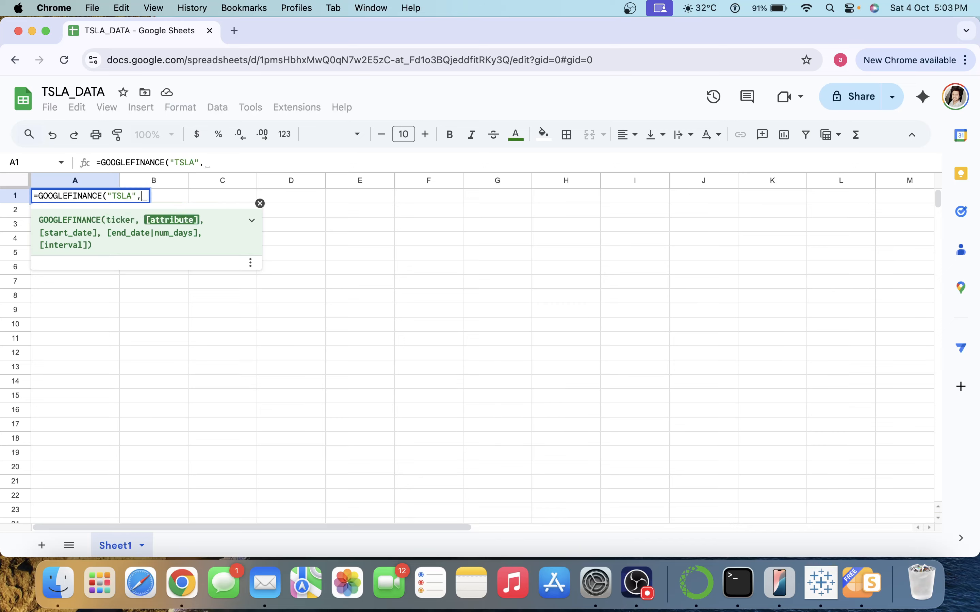
{"action": "type", "text": "\"\"all"}
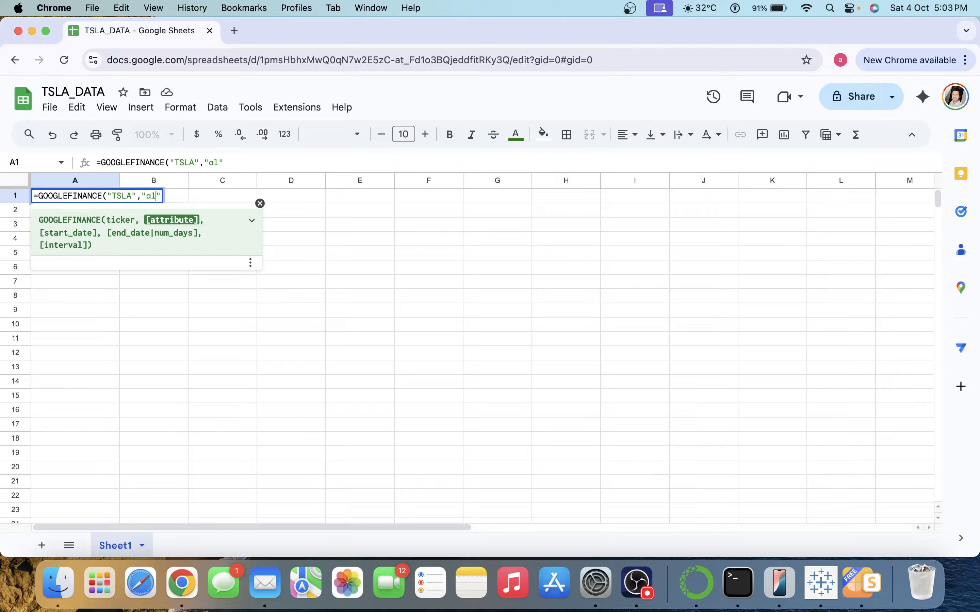
{"action": "key", "text": "Right"}
Add start date "1/12022", end date "1/1/2024" and interval "DAILY", closing the formula.
{"action": "type", "text": ", "}
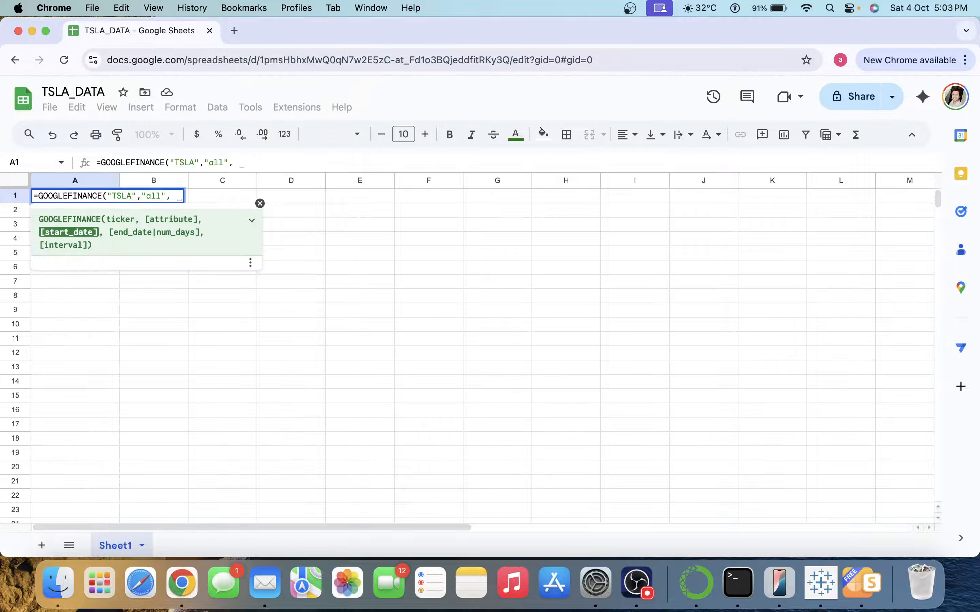
{"action": "type", "text": "\"\""}
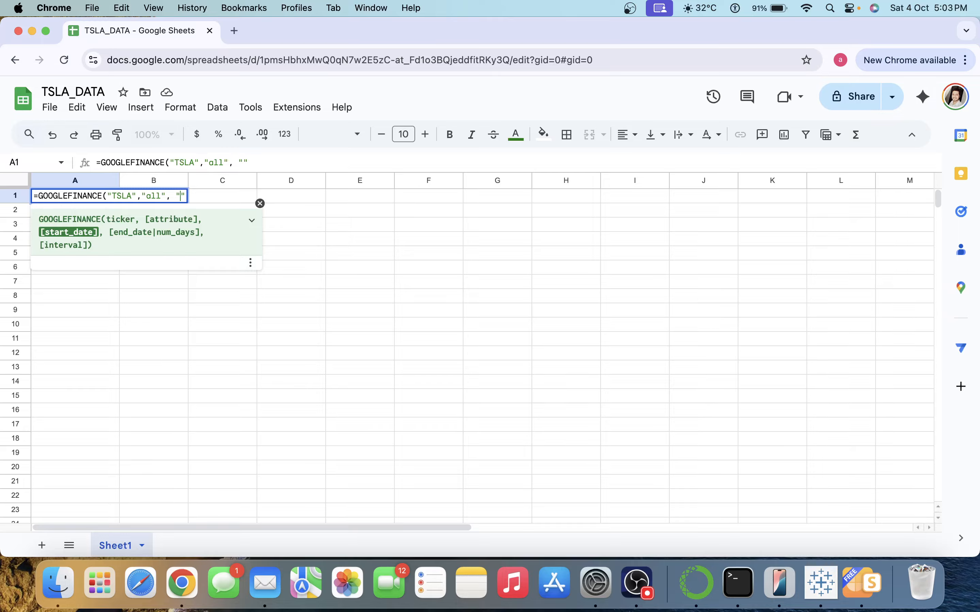
{"action": "type", "text": "1/12022\""}
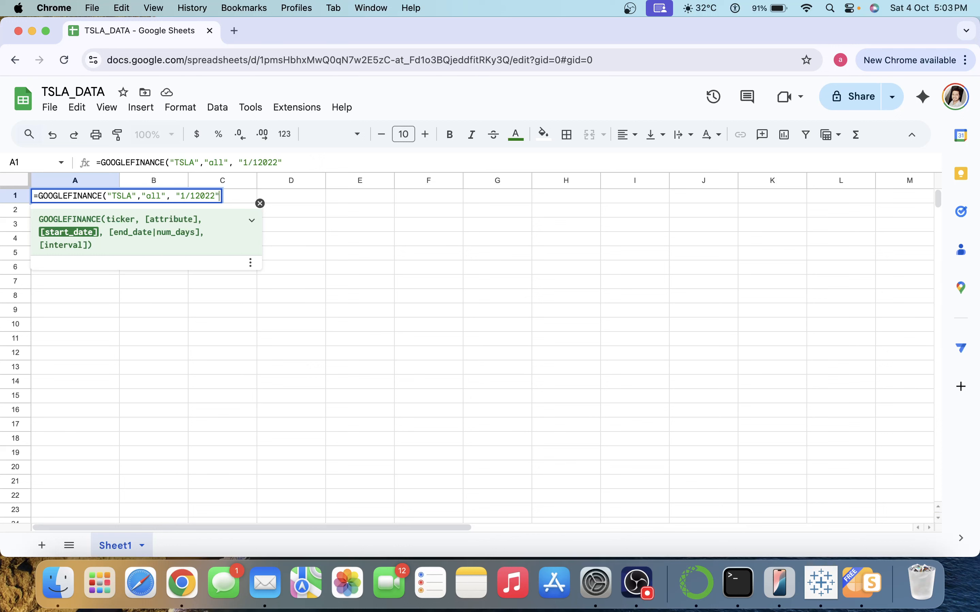
{"action": "type", "text": " ,"}
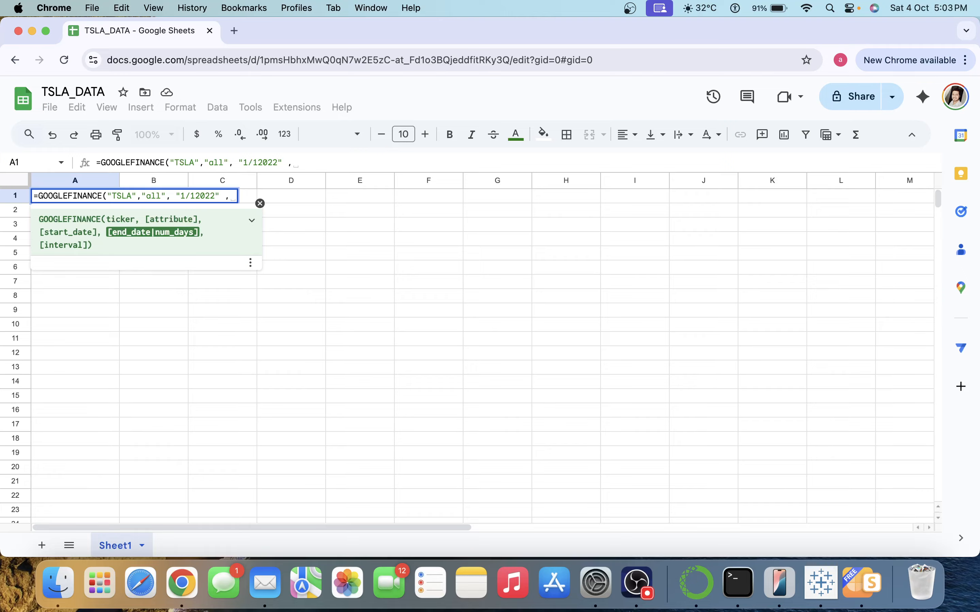
{"action": "type", "text": "\"\""}
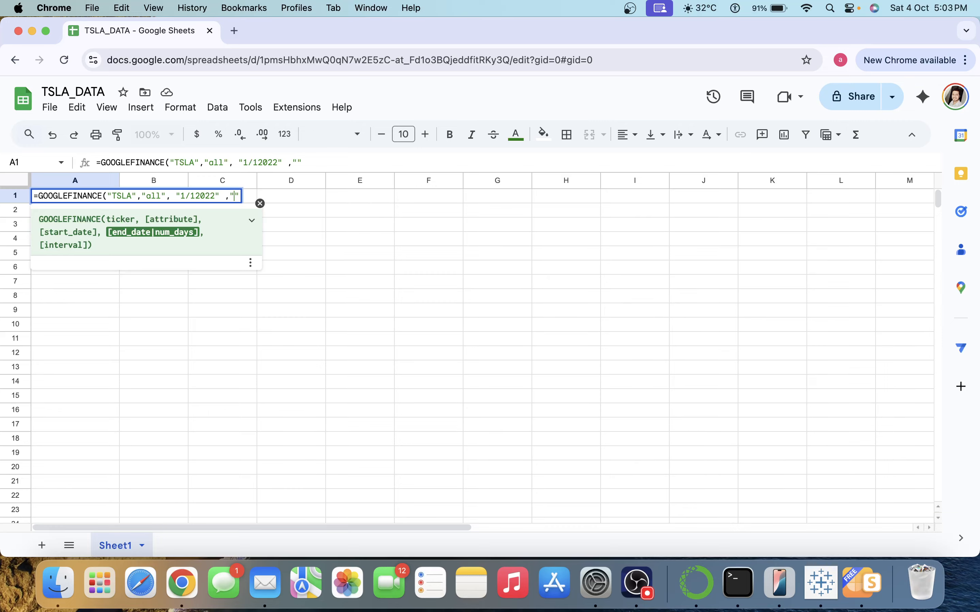
{"action": "type", "text": "1/1/202"}
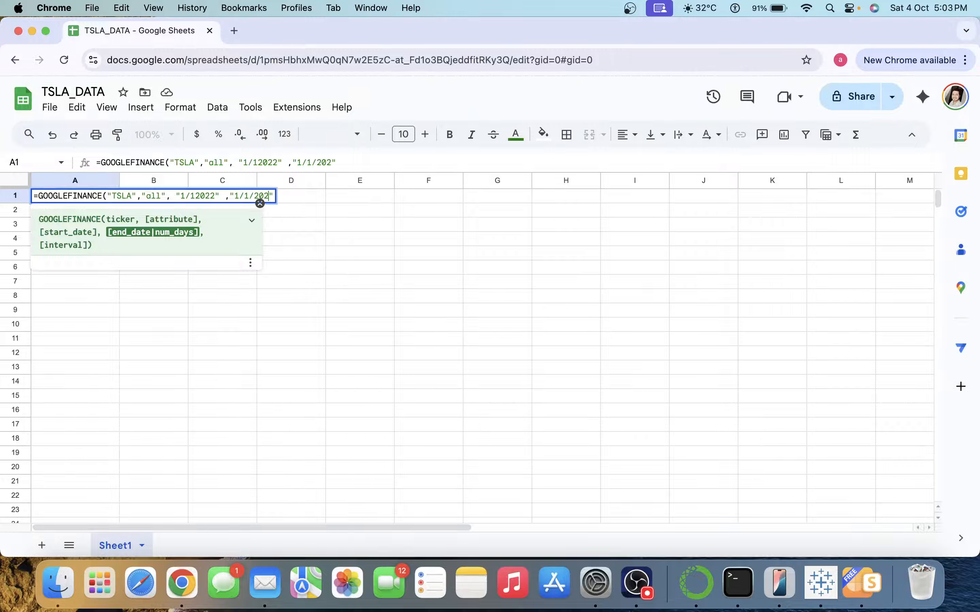
{"action": "type", "text": "4\",\"\""}
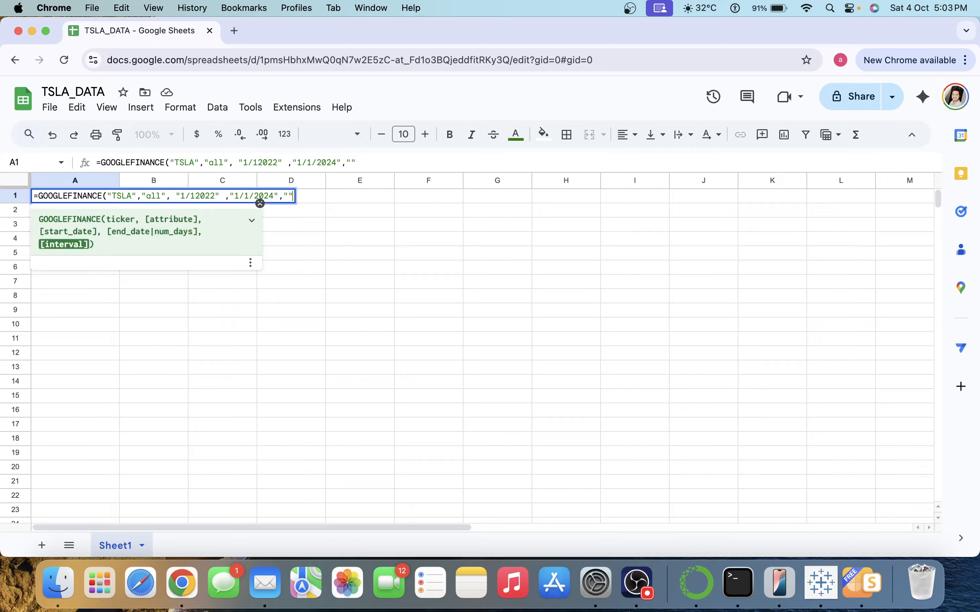
{"action": "key", "text": "Left"}
{"action": "key", "text": "Left"}
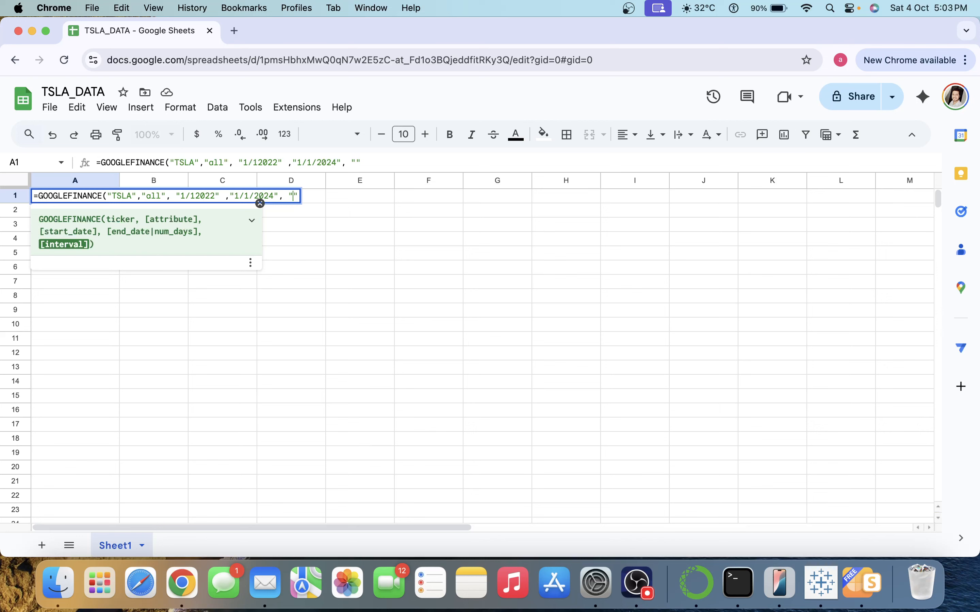
{"action": "key", "text": "Caps_Lock"}
{"action": "type", "text": "DAILY"}
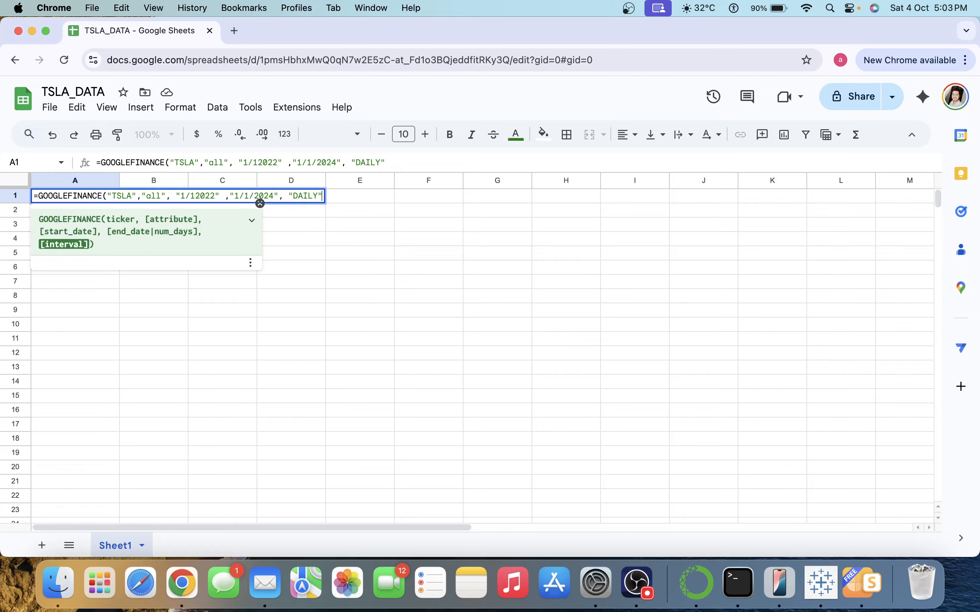
{"action": "key", "text": "Right"}
{"action": "type", "text": ")"}
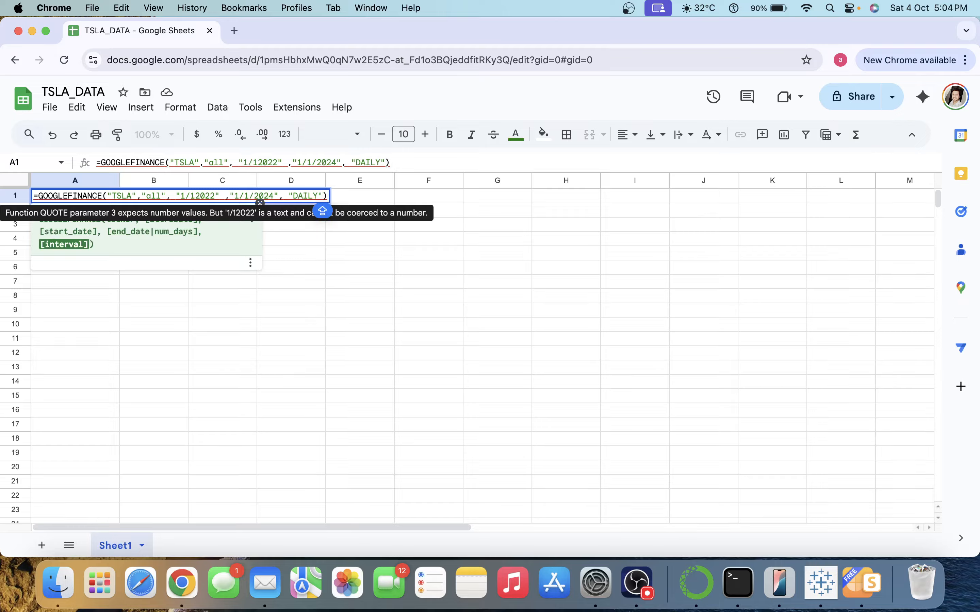
Review A1's formula from the DAILY argument back through the ticker.
{"action": "key", "text": "Left"}
{"action": "key", "text": "Caps_Lock"}
{"action": "key", "text": "Left"}
{"action": "key", "text": "Left"}
{"action": "key", "text": "Left"}
{"action": "key", "text": "BackSpace"}
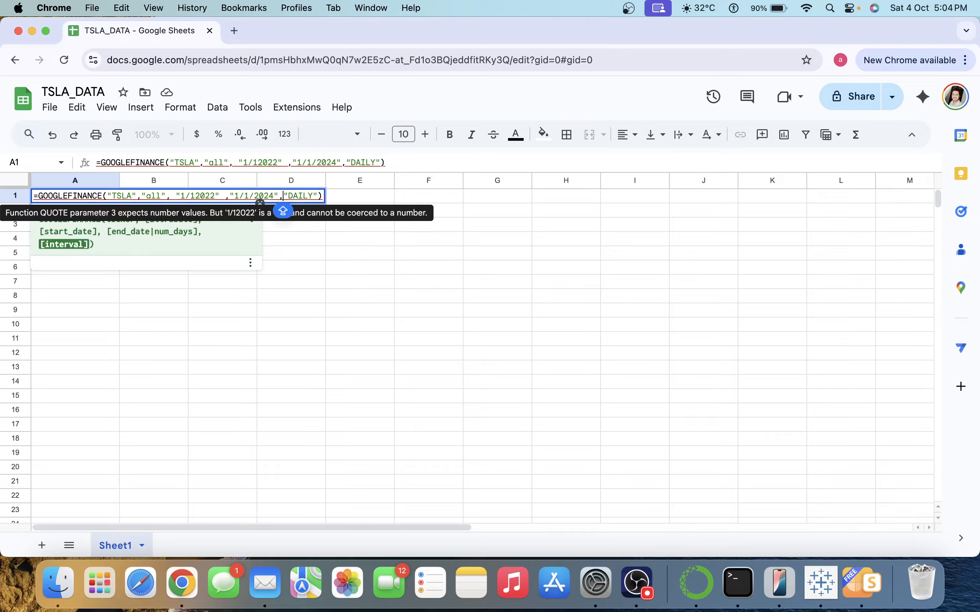
{"action": "key", "text": "Left"}
{"action": "key", "text": "Left"}
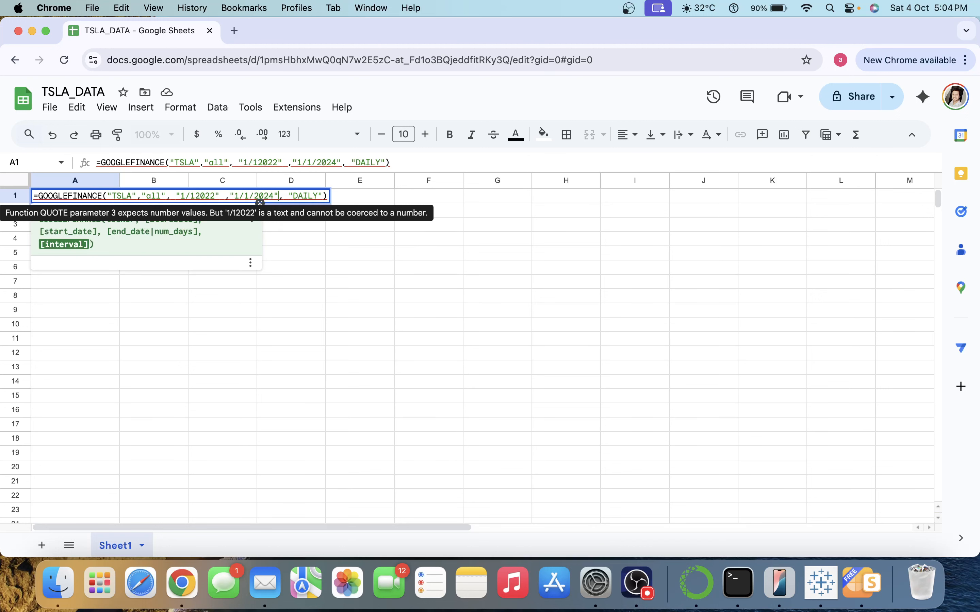
{"action": "key", "text": "Left"}
{"action": "key", "text": "Left"}
{"action": "key", "text": "Left"}
{"action": "key", "text": "Left"}
{"action": "key", "text": "Left"}
{"action": "key", "text": "Left"}
{"action": "key", "text": "Left"}
{"action": "key", "text": "Left"}
{"action": "key", "text": "Left"}
{"action": "key", "text": "Left"}
{"action": "key", "text": "Left"}
{"action": "key", "text": "Left"}
{"action": "key", "text": "Left"}
{"action": "key", "text": "Left"}
{"action": "key", "text": "Left"}
{"action": "key", "text": "Left"}
{"action": "key", "text": "Left"}
{"action": "key", "text": "Left"}
{"action": "key", "text": "Left"}
{"action": "key", "text": "Left"}
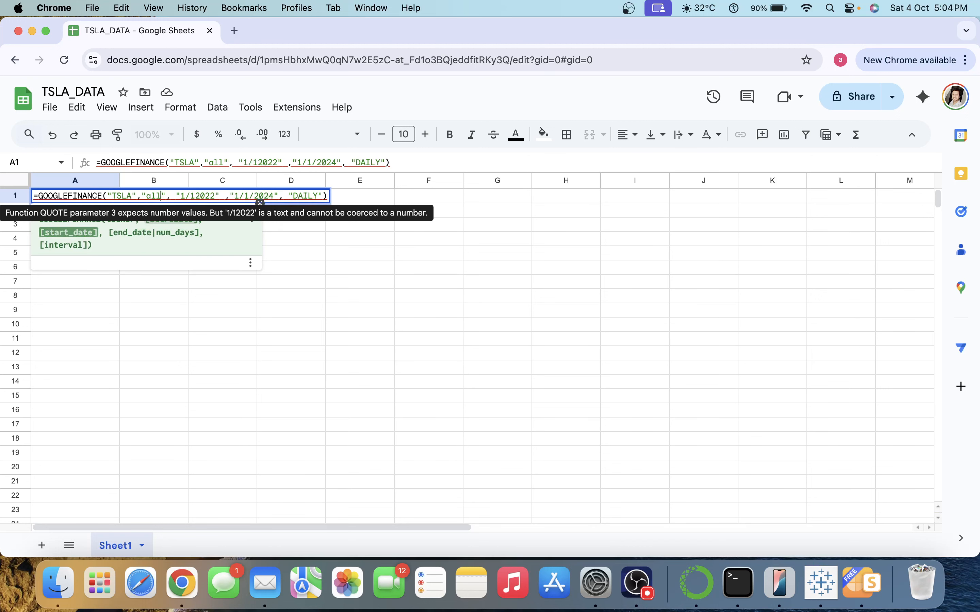
{"action": "key", "text": "Left"}
{"action": "key", "text": "Left"}
{"action": "key", "text": "Left"}
{"action": "key", "text": "Left"}
{"action": "key", "text": "Left"}
{"action": "key", "text": "Left"}
{"action": "key", "text": "Left"}
{"action": "key", "text": "Left"}
{"action": "key", "text": "Left"}
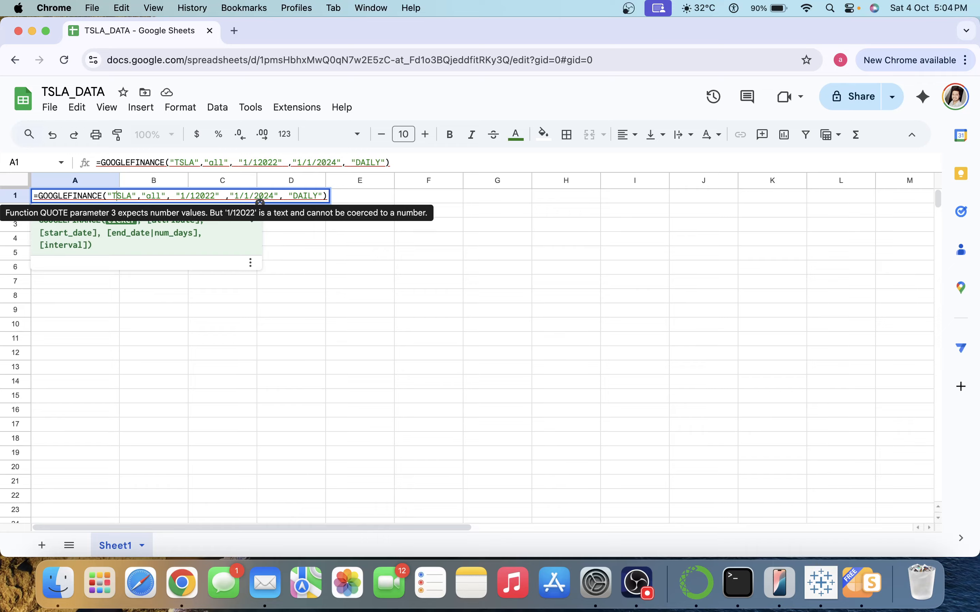
{"action": "key", "text": "Caps_Lock"}
{"action": "key", "text": "Right"}
{"action": "key", "text": "Right"}
{"action": "key", "text": "Right"}
{"action": "key", "text": "Right"}
{"action": "key", "text": "Right"}
{"action": "key", "text": "Right"}
{"action": "key", "text": "Right"}
{"action": "key", "text": "Right"}
{"action": "key", "text": "Caps_Lock"}
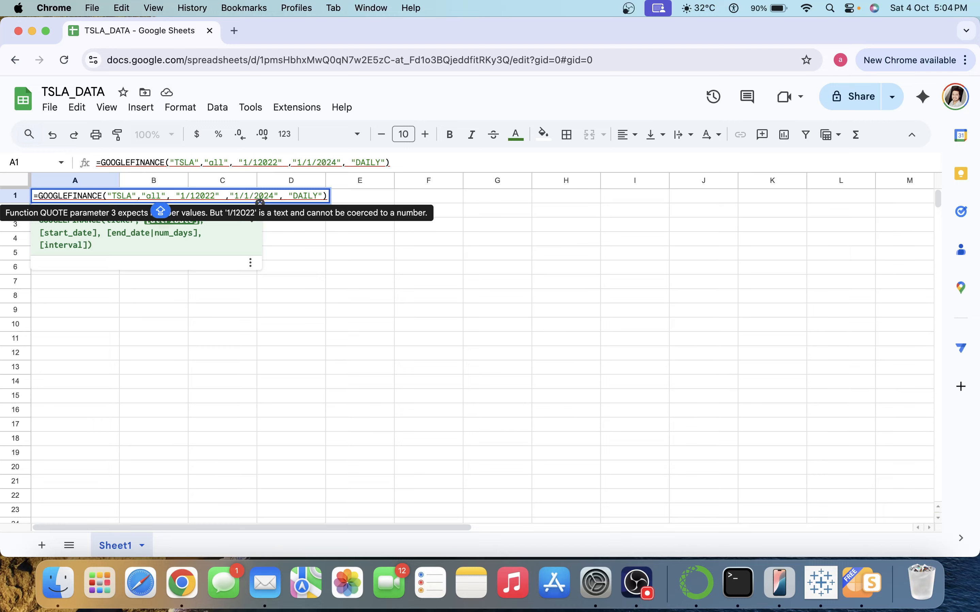
Insert the missing slash to make the start date 1/1/2022 and commit the formula.
{"action": "key", "text": "Right"}
{"action": "key", "text": "Right"}
{"action": "key", "text": "Right"}
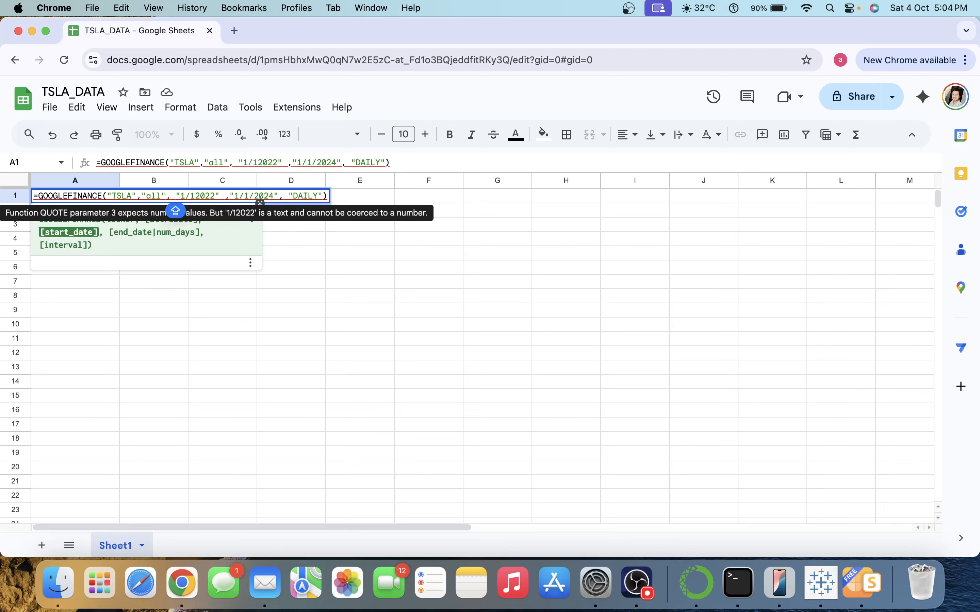
{"action": "key", "text": "Right"}
{"action": "key", "text": "Right"}
{"action": "key", "text": "Right"}
{"action": "key", "text": "Right"}
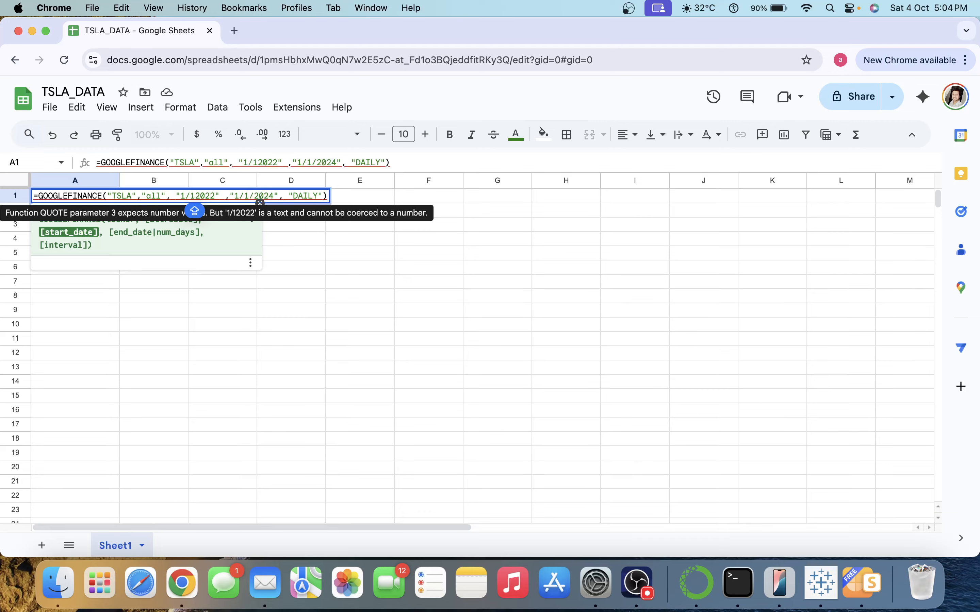
{"action": "type", "text": "/"}
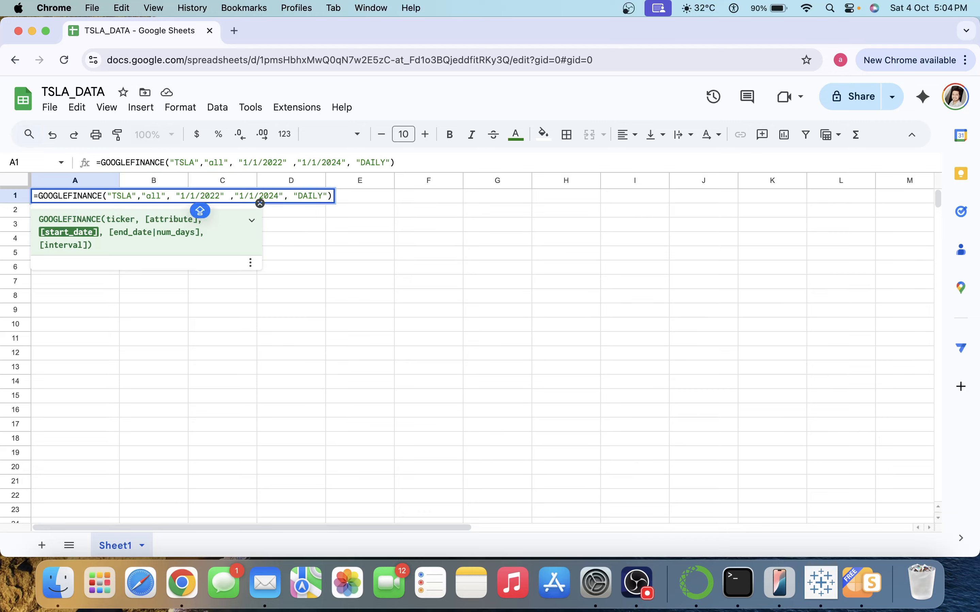
{"action": "key", "text": "Right"}
{"action": "key", "text": "Right"}
{"action": "key", "text": "Right"}
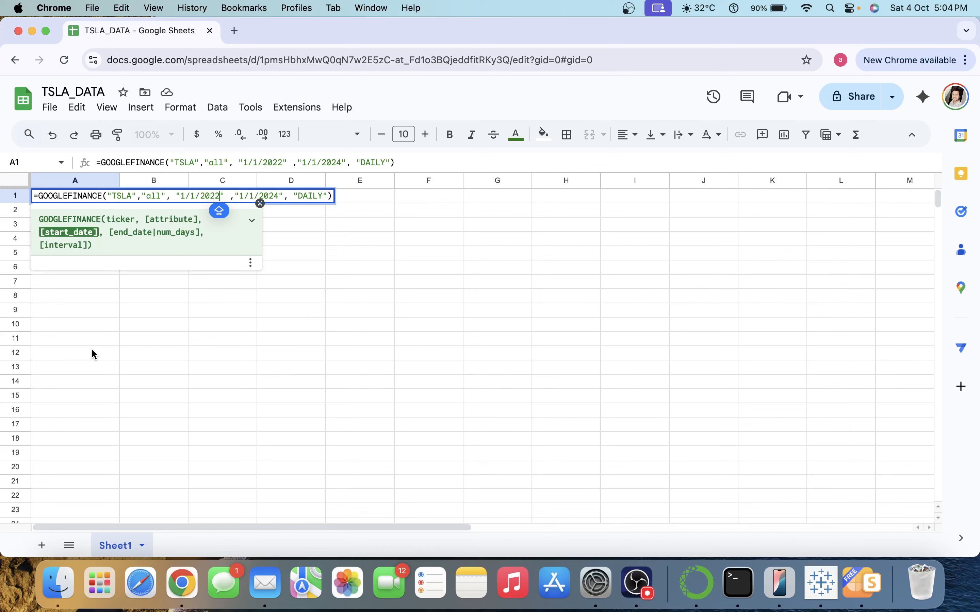
{"action": "key", "text": "Return"}
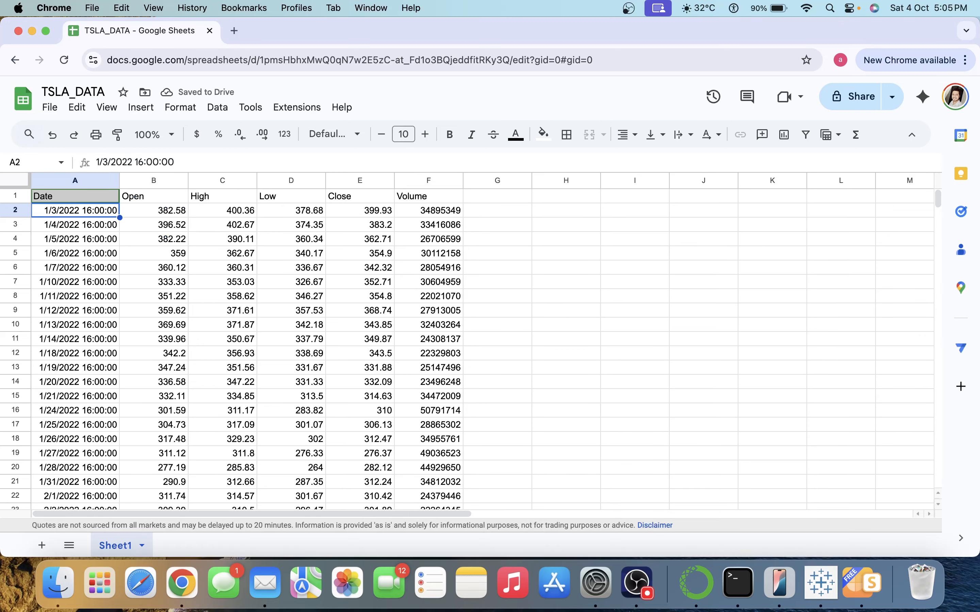
{"action": "left_click", "coordinate": [279, 313]}
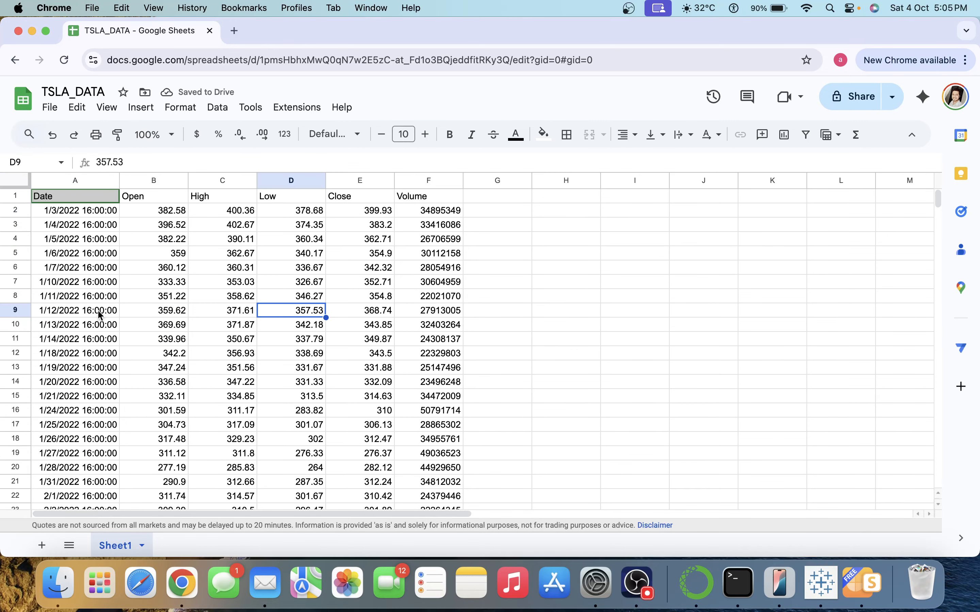
{"action": "left_click", "coordinate": [82, 318]}
{"action": "key", "text": "super+Down"}
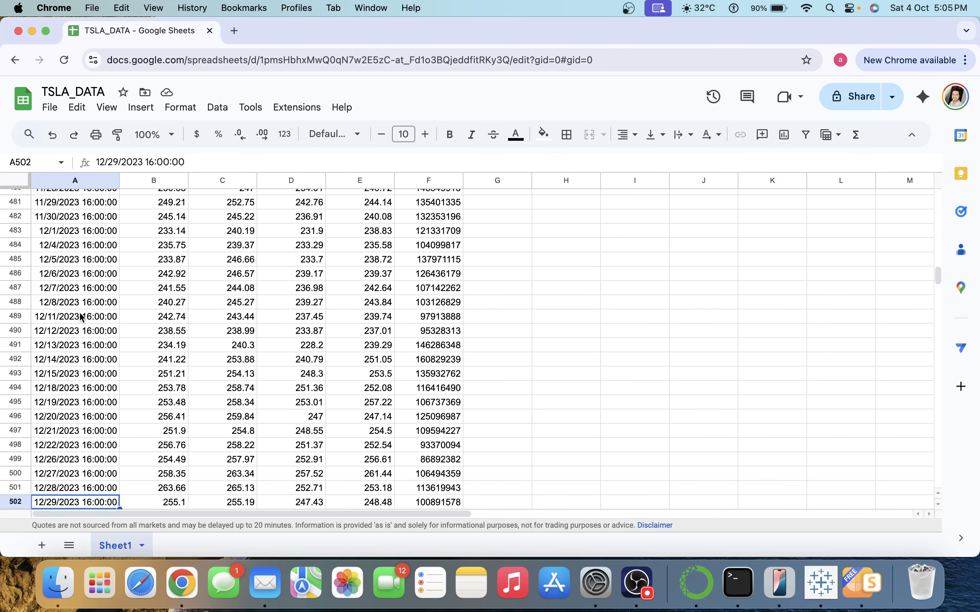
{"action": "key", "text": "Down"}
{"action": "key", "text": "Up"}
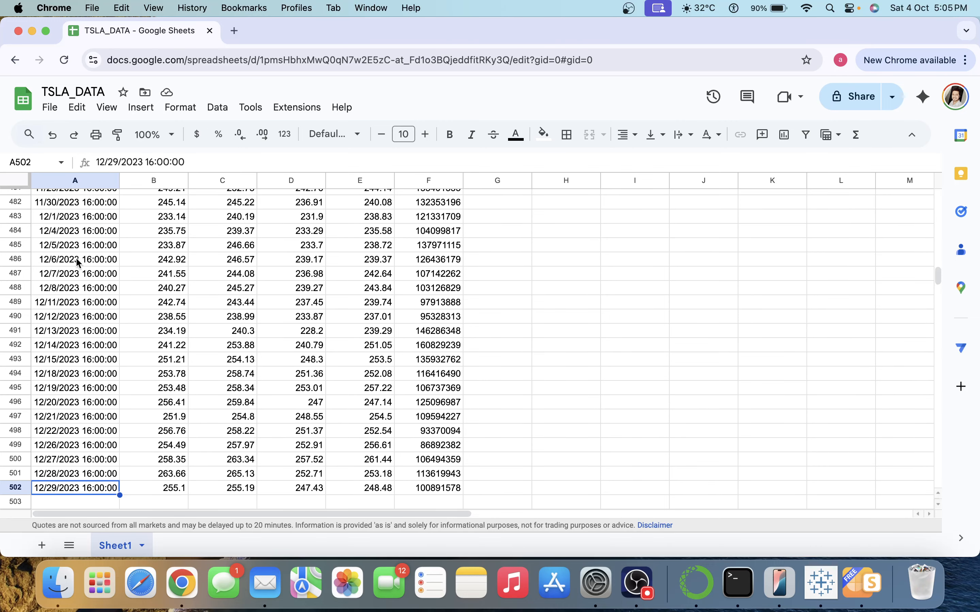
{"action": "left_click", "coordinate": [65, 207]}
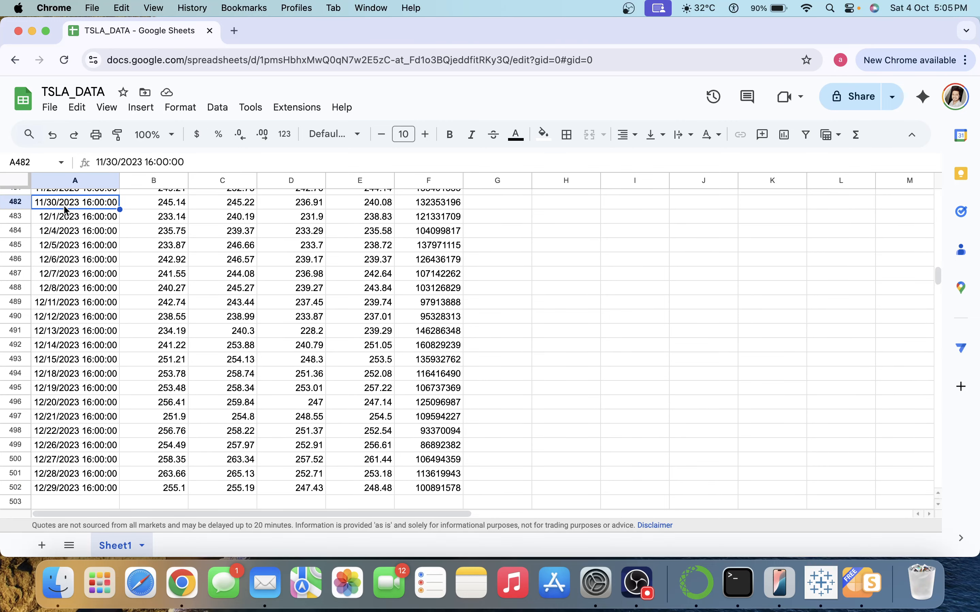
{"action": "key", "text": "Up"}
{"action": "key", "text": "Up"}
{"action": "key", "text": "Up"}
{"action": "key", "text": "Up"}
{"action": "key", "text": "Up"}
{"action": "key", "text": "Up"}
{"action": "key", "text": "Up"}
{"action": "key", "text": "Up"}
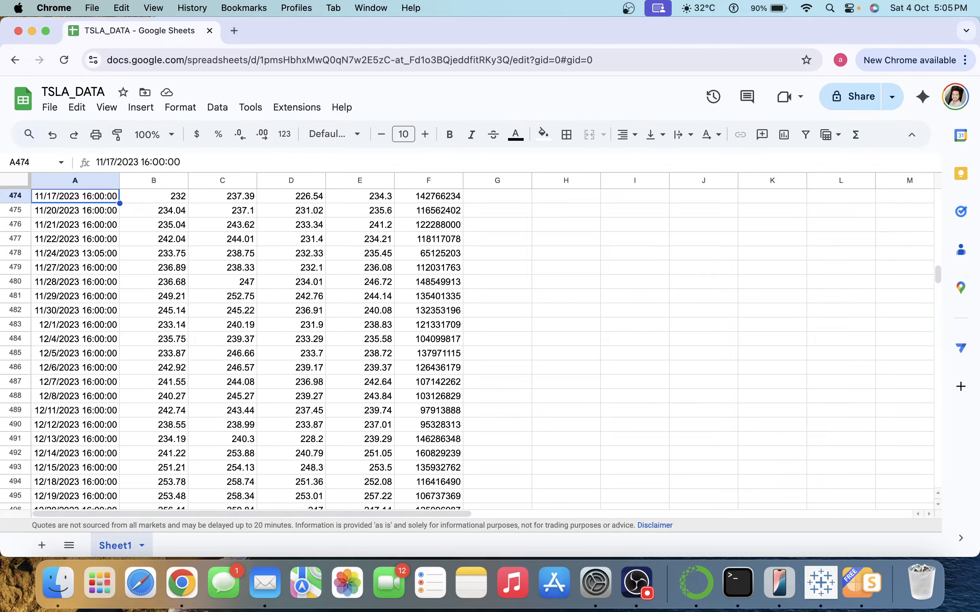
{"action": "key", "text": "Up"}
{"action": "key", "text": "Up"}
{"action": "key", "text": "Up"}
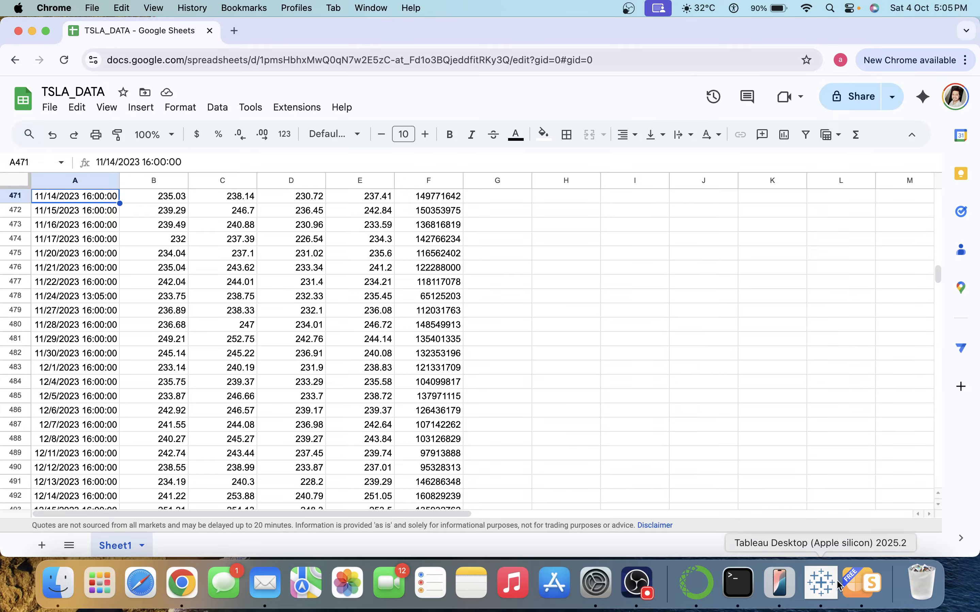
{"action": "left_click", "coordinate": [821, 583]}
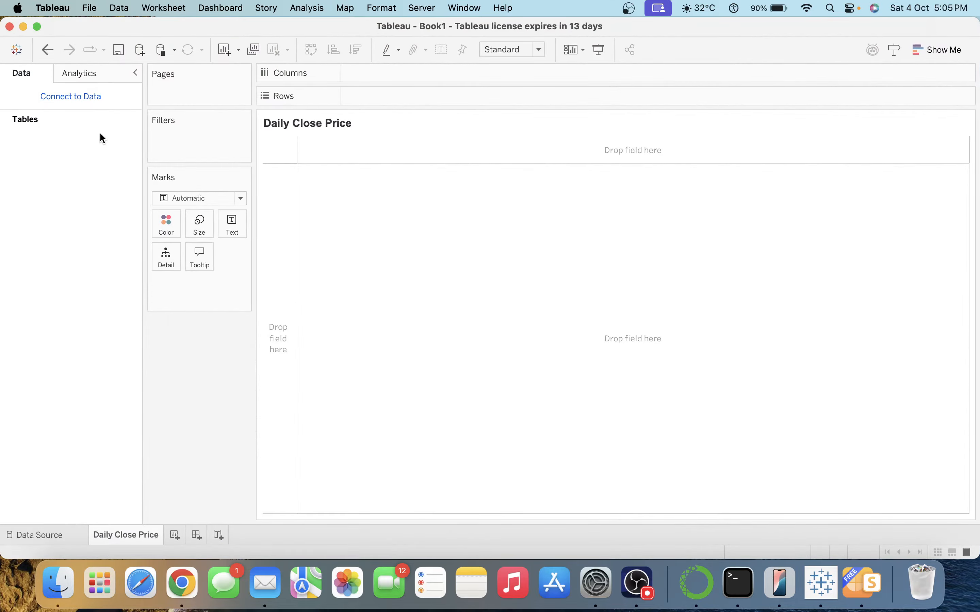
Search the server connectors for DRIVE and choose Google Drive.
{"action": "left_click", "coordinate": [81, 97]}
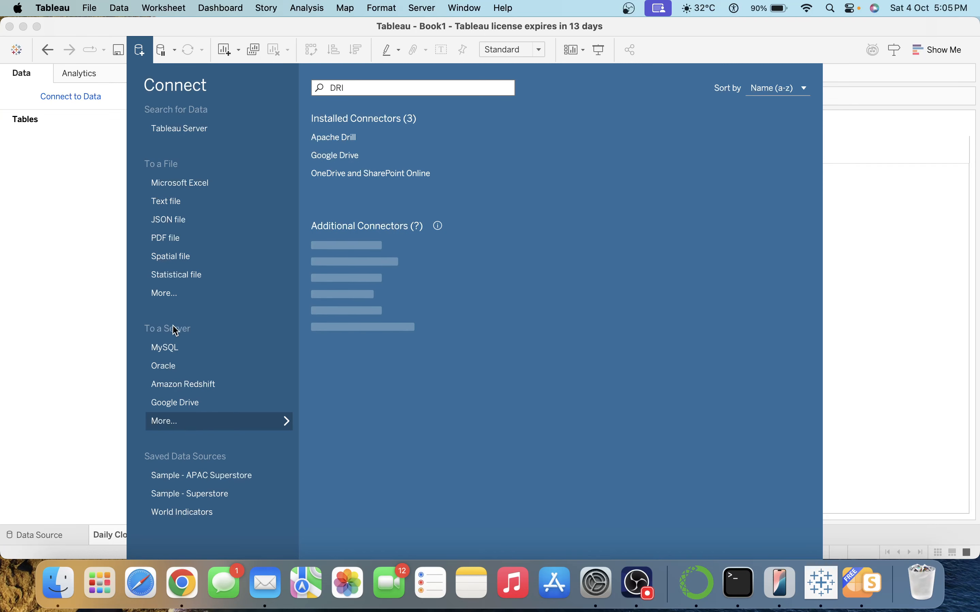
{"action": "left_click", "coordinate": [174, 430]}
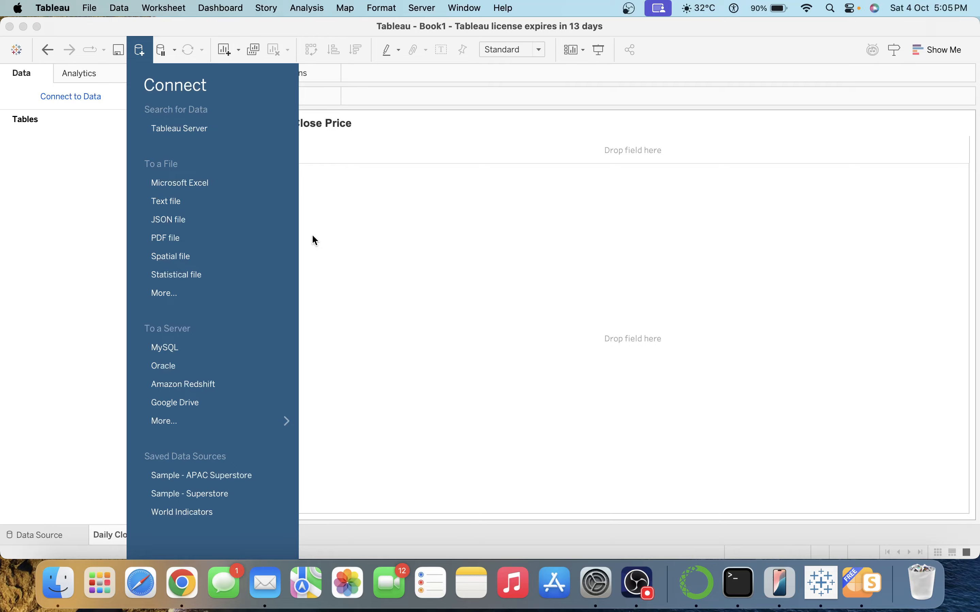
{"action": "left_click", "coordinate": [212, 424]}
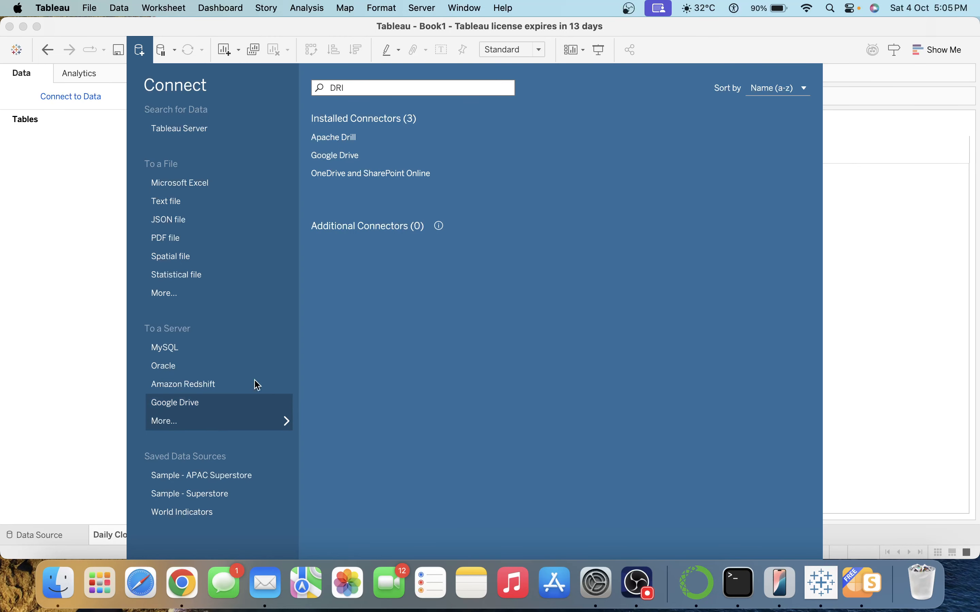
{"action": "left_click", "coordinate": [383, 90]}
{"action": "type", "text": "DRIVE"}
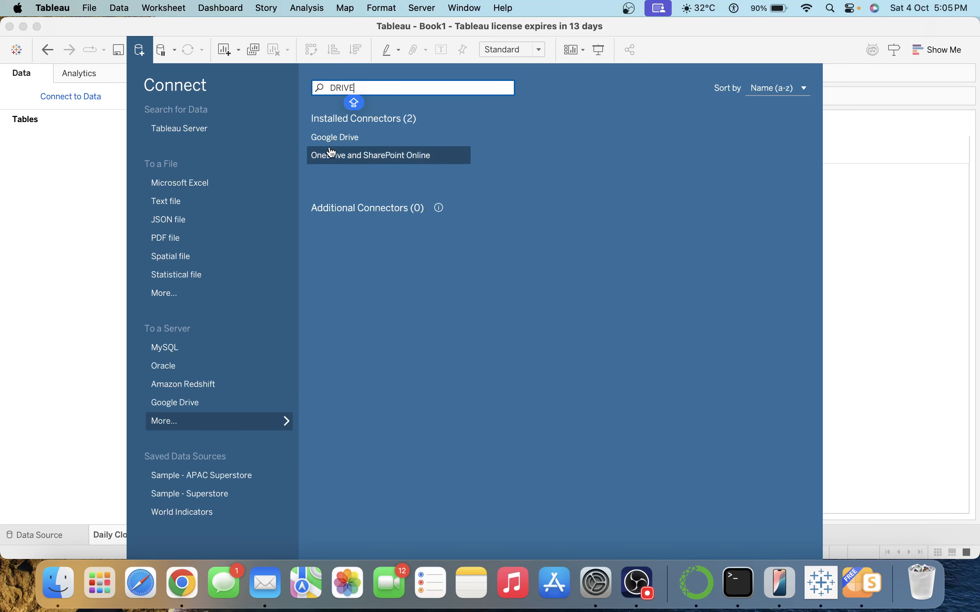
{"action": "left_click", "coordinate": [347, 138]}
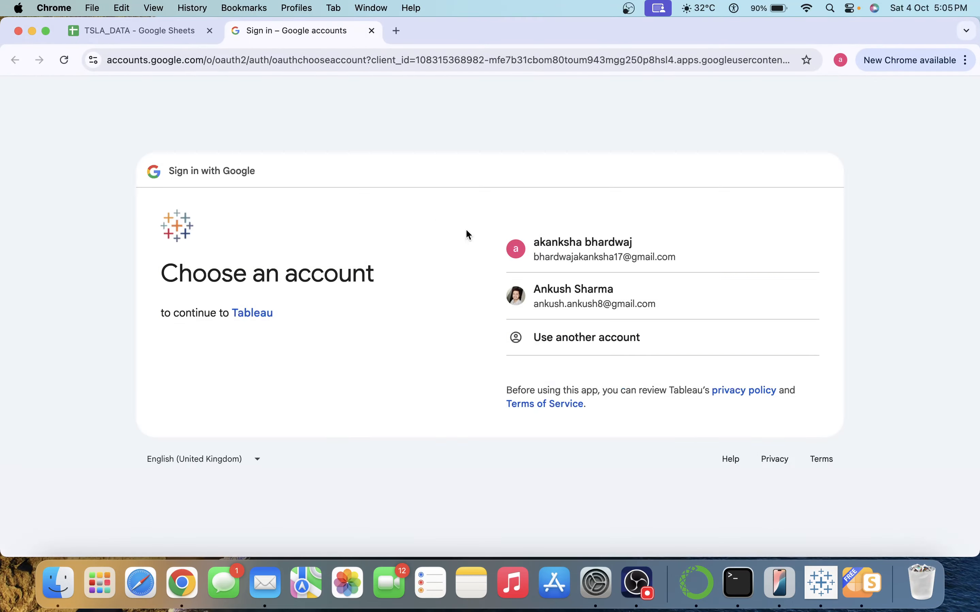
Sign in with the Google account and grant Tableau access to it.
{"action": "left_click", "coordinate": [629, 305]}
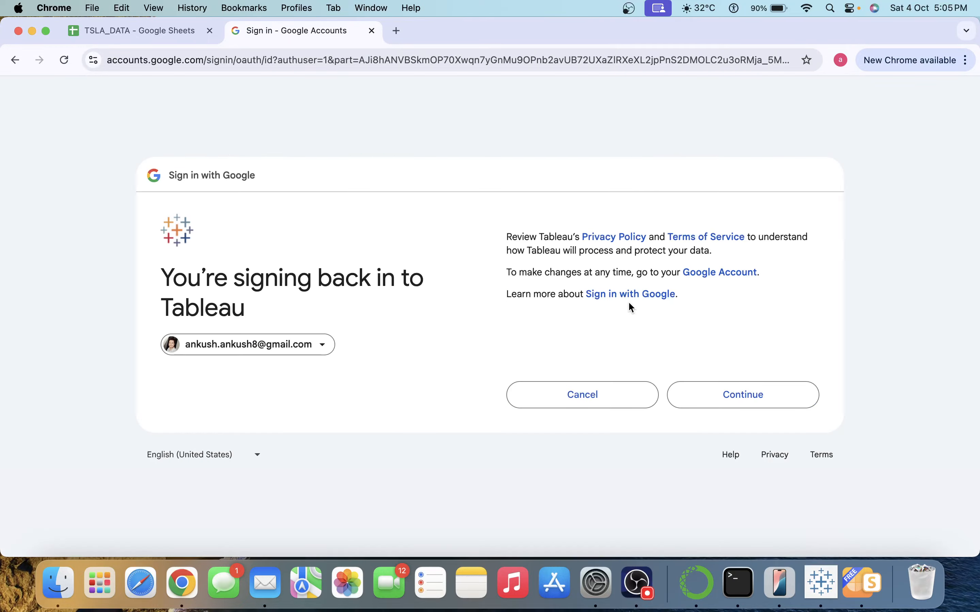
{"action": "left_click", "coordinate": [718, 398]}
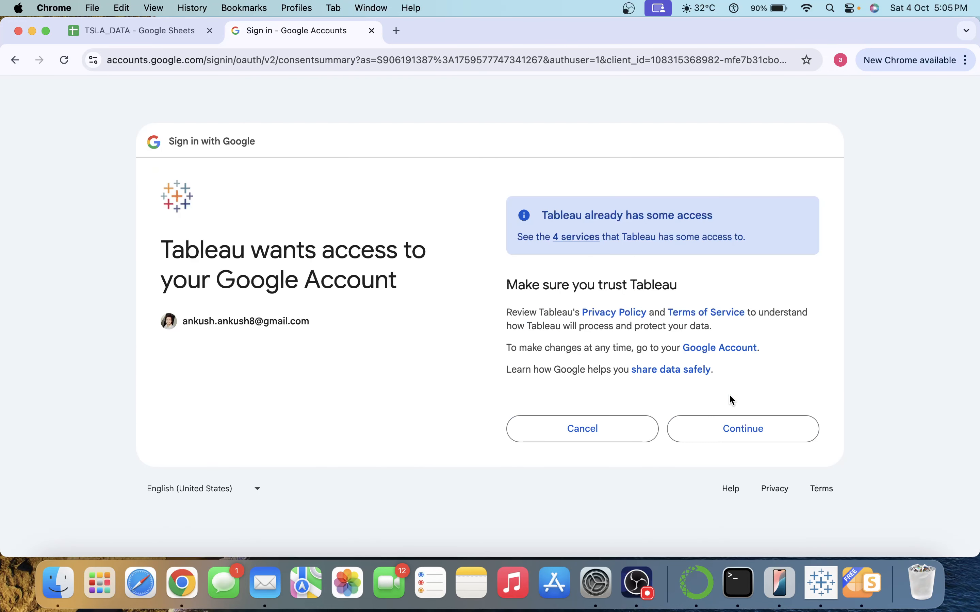
{"action": "left_click", "coordinate": [718, 428]}
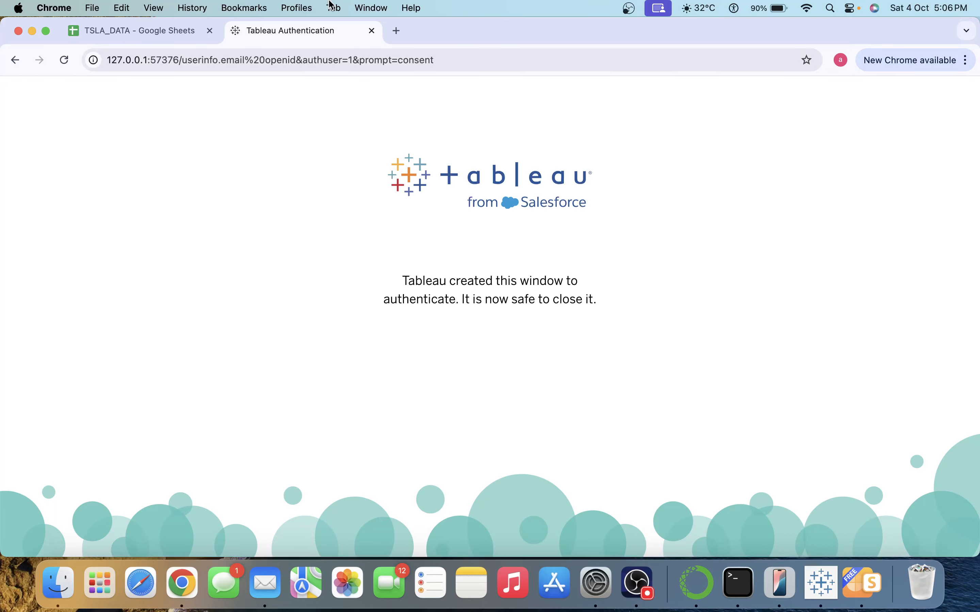
Connect to TSLA_DATA, sorting Drive files newest-first by Last Modified On.
{"action": "left_click", "coordinate": [372, 31]}
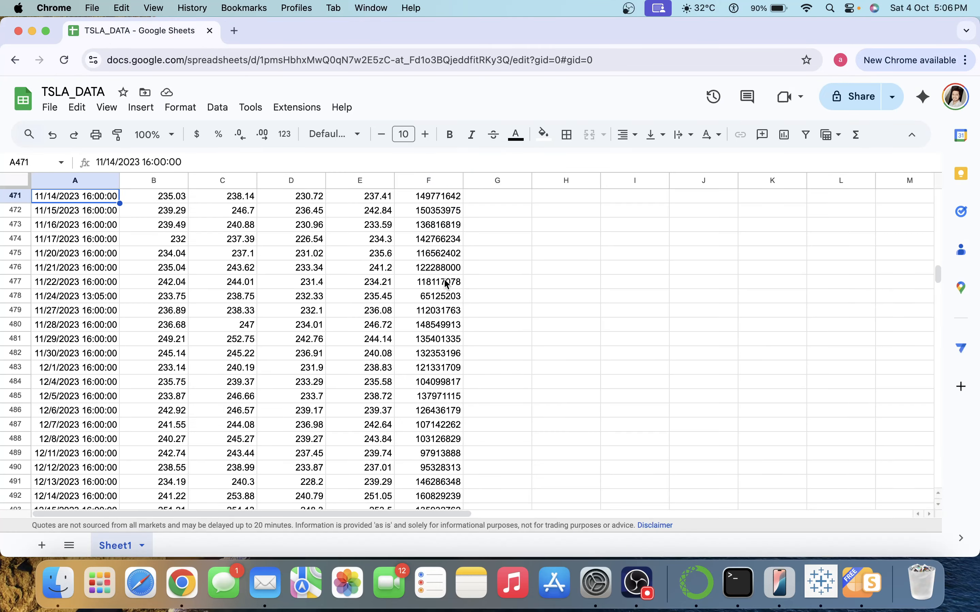
{"action": "left_click", "coordinate": [828, 584]}
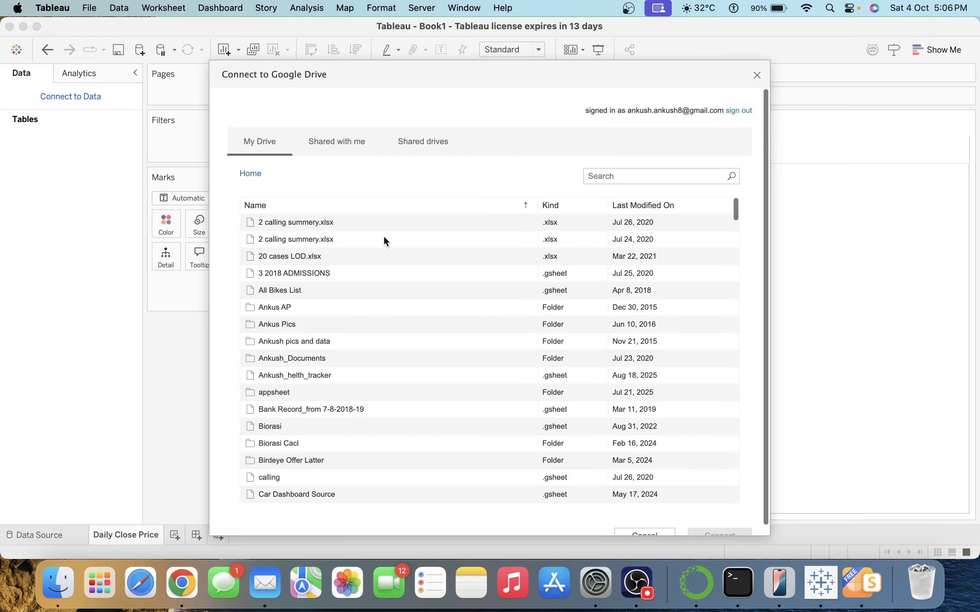
{"action": "left_click", "coordinate": [643, 208]}
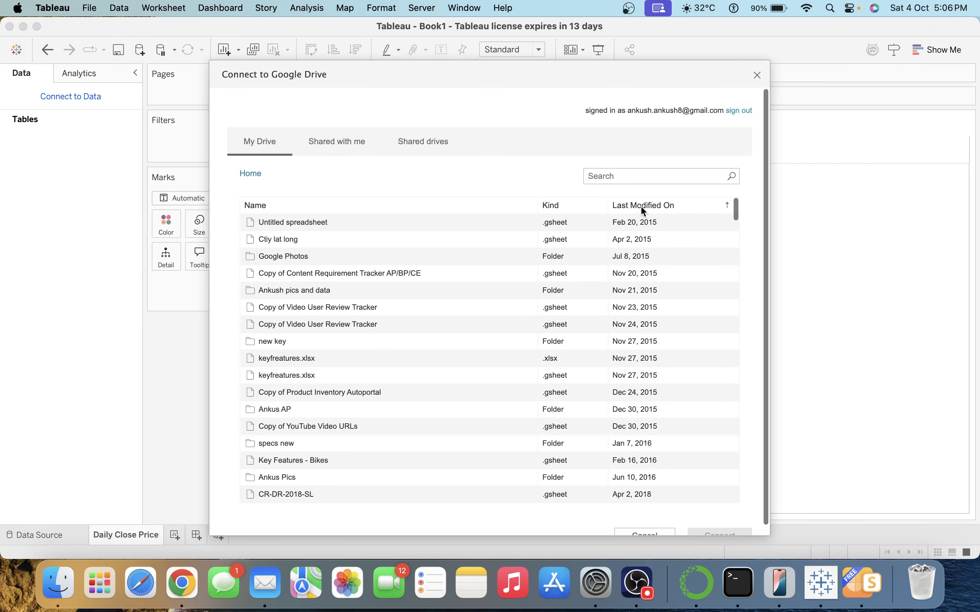
{"action": "left_click", "coordinate": [641, 207]}
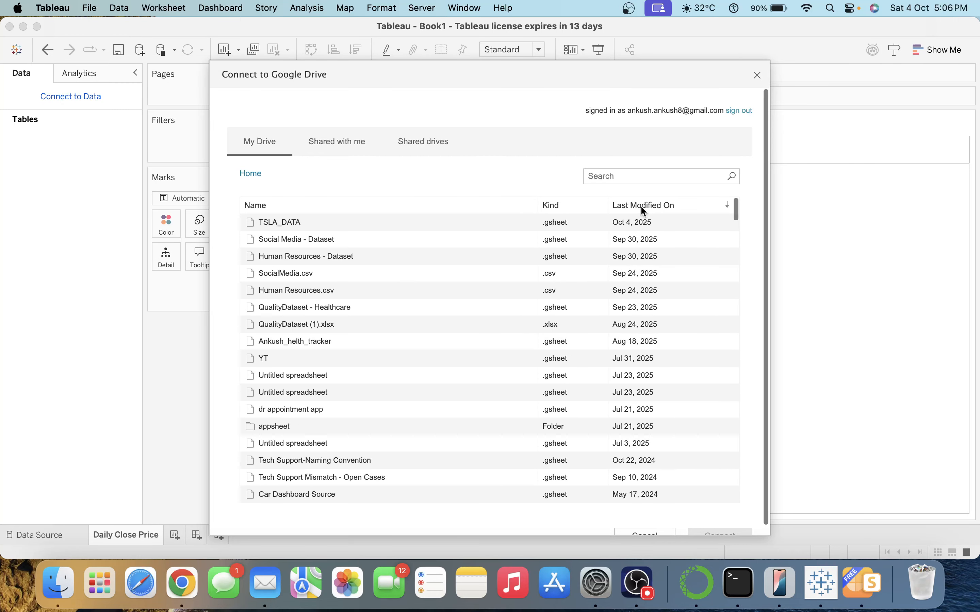
{"action": "left_click", "coordinate": [265, 227]}
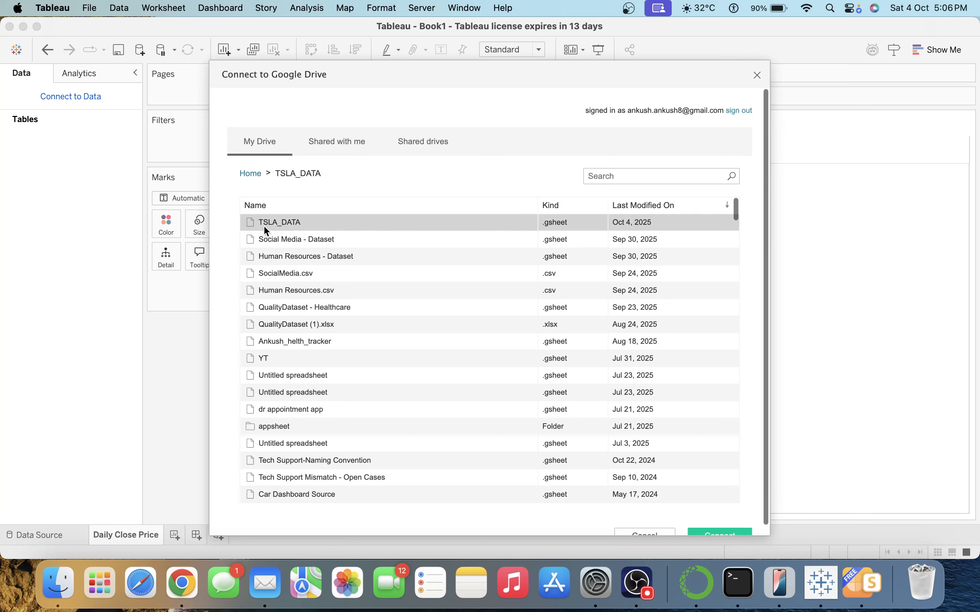
{"action": "left_click", "coordinate": [716, 532]}
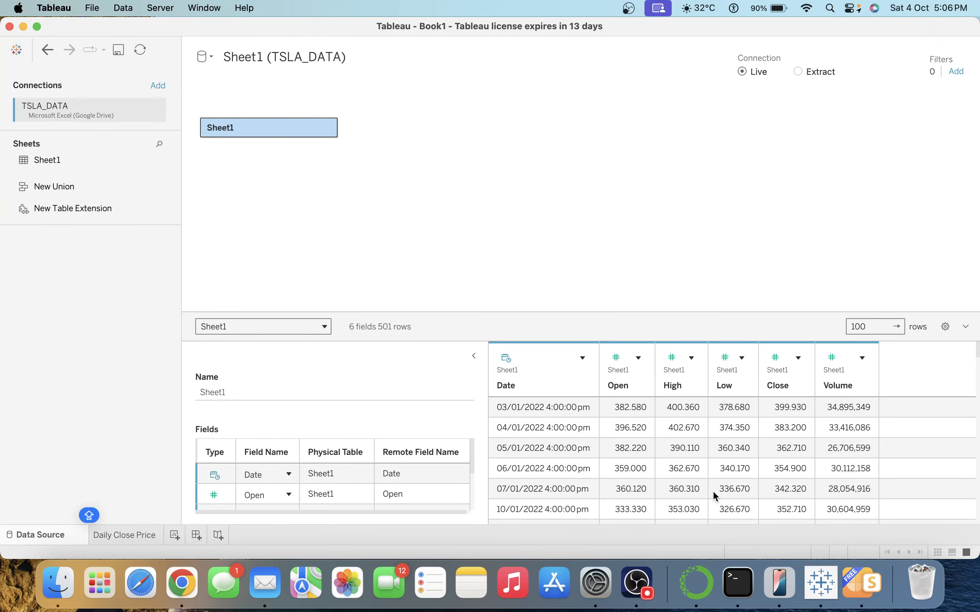
Rename the data source to TSLA_DATA by removing the Sheet1 prefix.
{"action": "left_click", "coordinate": [348, 59]}
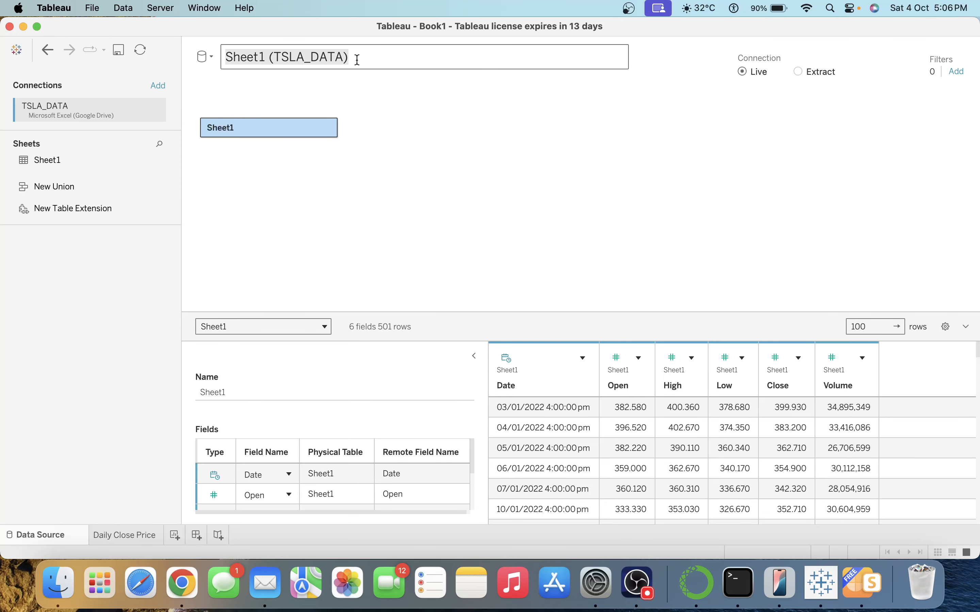
{"action": "key", "text": "Right"}
{"action": "key", "text": "BackSpace"}
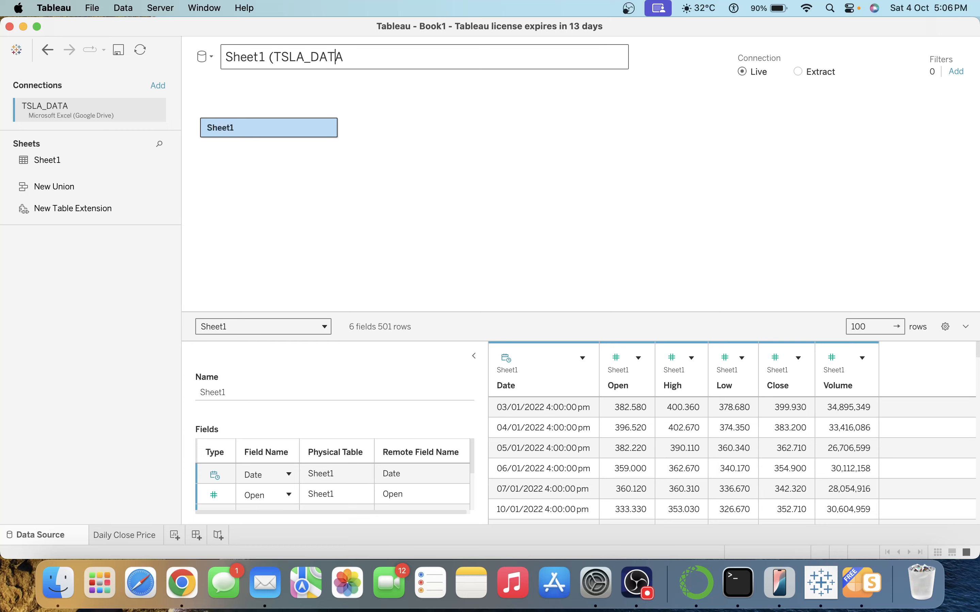
{"action": "key", "text": "Left"}
{"action": "key", "text": "Left"}
{"action": "key", "text": "Left"}
{"action": "key", "text": "Left"}
{"action": "key", "text": "Left"}
{"action": "key", "text": "Left"}
{"action": "key", "text": "Left"}
{"action": "key", "text": "Left"}
{"action": "key", "text": "Left"}
{"action": "key", "text": "Caps_Lock"}
{"action": "key", "text": "BackSpace"}
{"action": "key", "text": "BackSpace"}
{"action": "key", "text": "BackSpace"}
{"action": "key", "text": "BackSpace"}
{"action": "key", "text": "BackSpace"}
{"action": "key", "text": "BackSpace"}
{"action": "key", "text": "BackSpace"}
{"action": "key", "text": "BackSpace"}
{"action": "key", "text": "Return"}
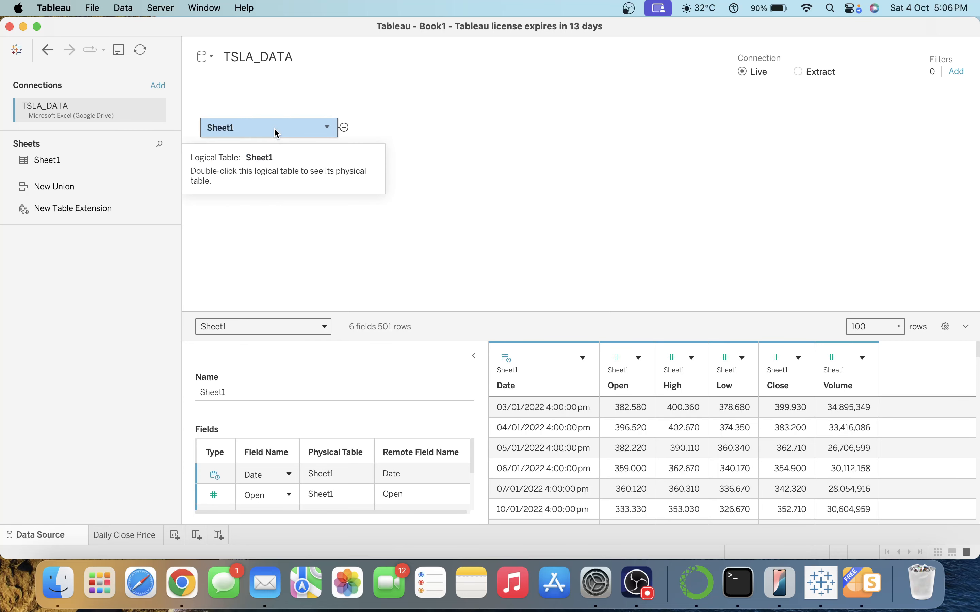
Rename the Sheet1 table to TSLADATA and switch the connection to Extract.
{"action": "left_click", "coordinate": [327, 127]}
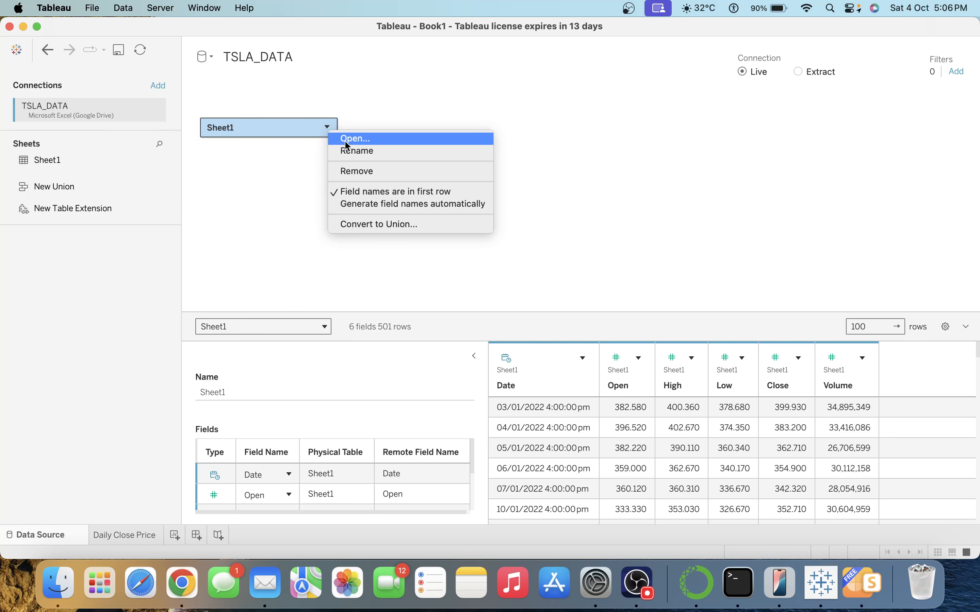
{"action": "left_click", "coordinate": [352, 150]}
{"action": "type", "text": "T"}
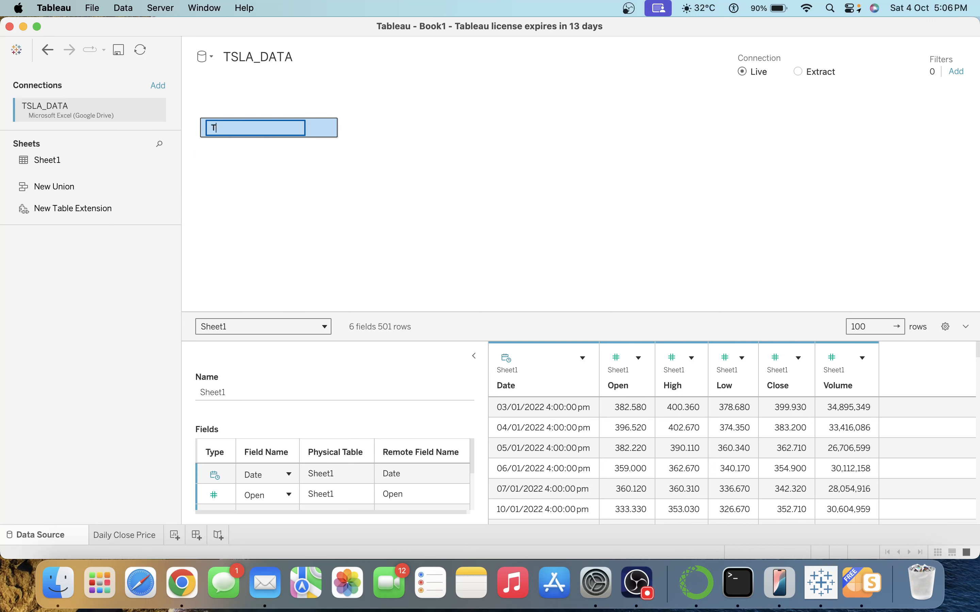
{"action": "type", "text": "SLADATA"}
{"action": "key", "text": "Return"}
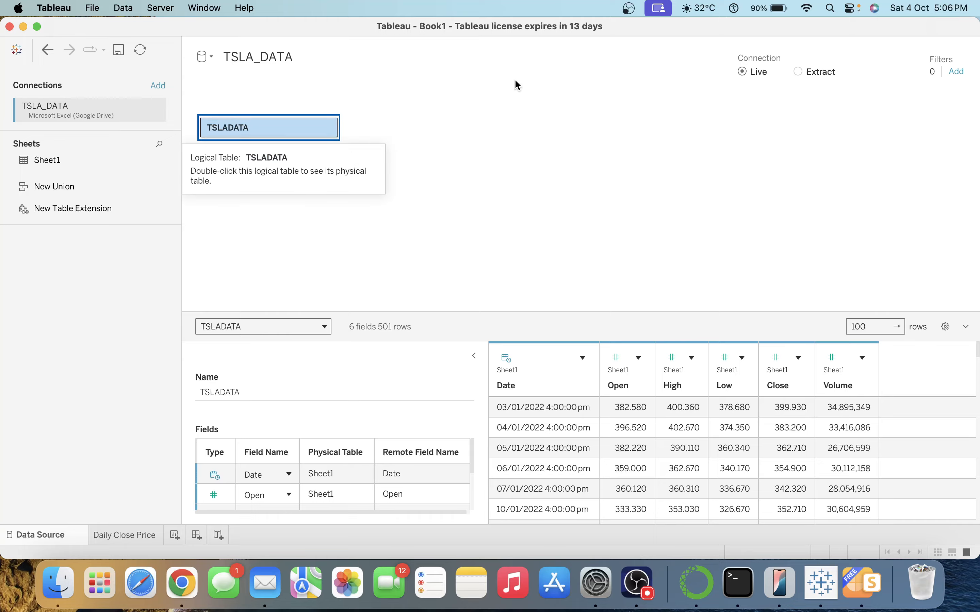
{"action": "left_click", "coordinate": [799, 72]}
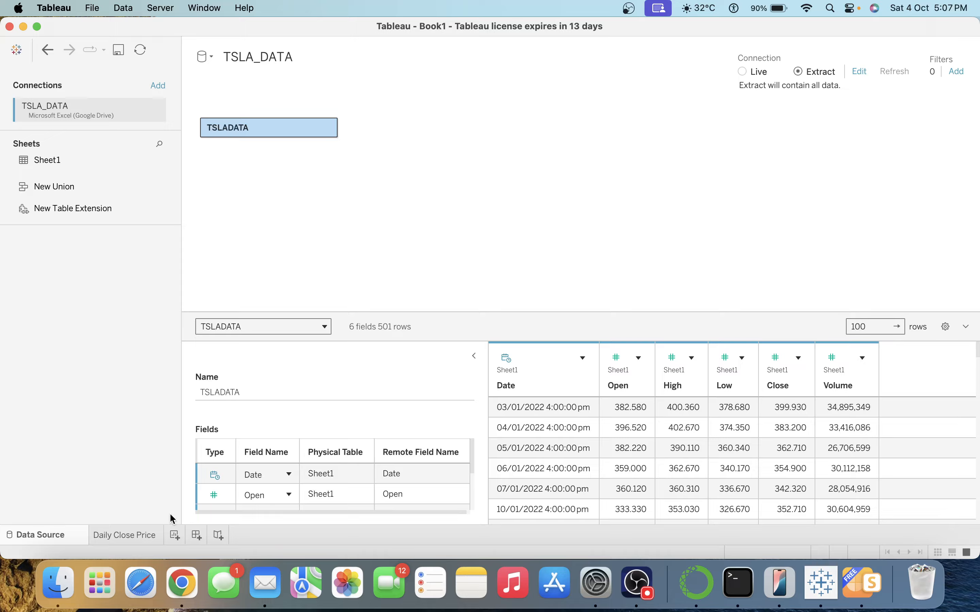
Go to the Daily Close Price sheet, saving the extract over the existing TSLA_DATA file.
{"action": "left_click", "coordinate": [134, 535]}
{"action": "key", "text": "Caps_Lock"}
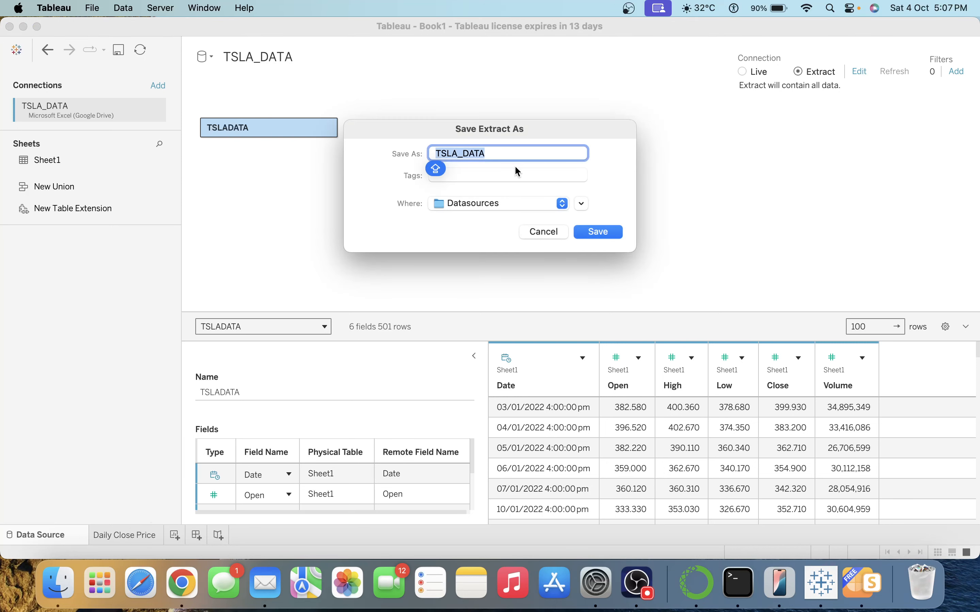
{"action": "left_click", "coordinate": [607, 230]}
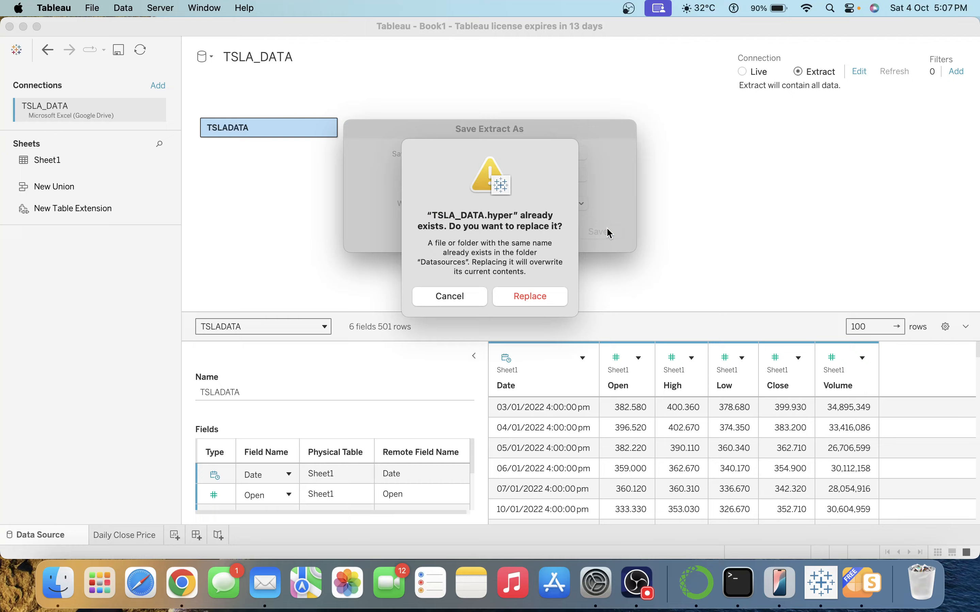
{"action": "left_click", "coordinate": [521, 295]}
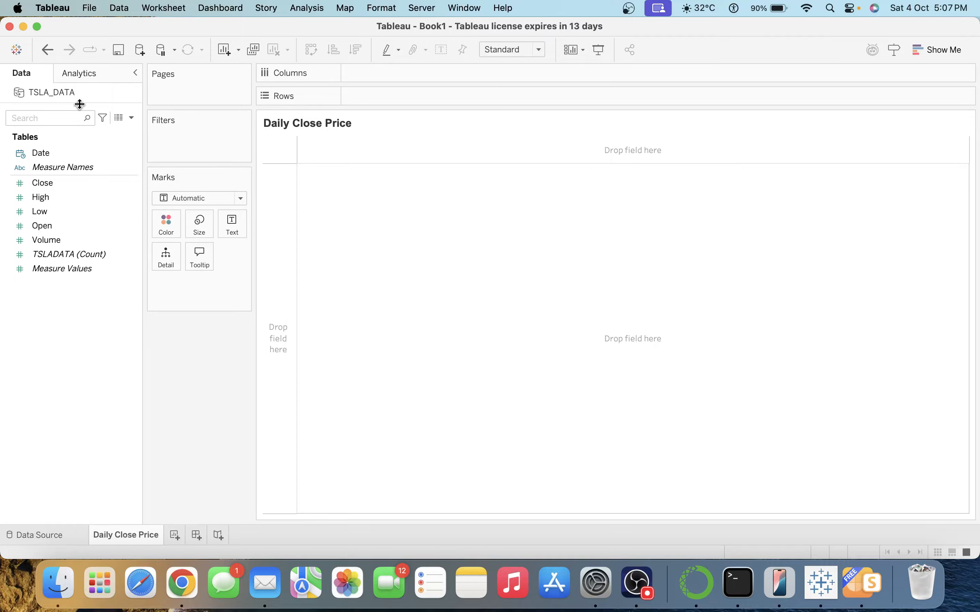
{"action": "left_click", "coordinate": [118, 117]}
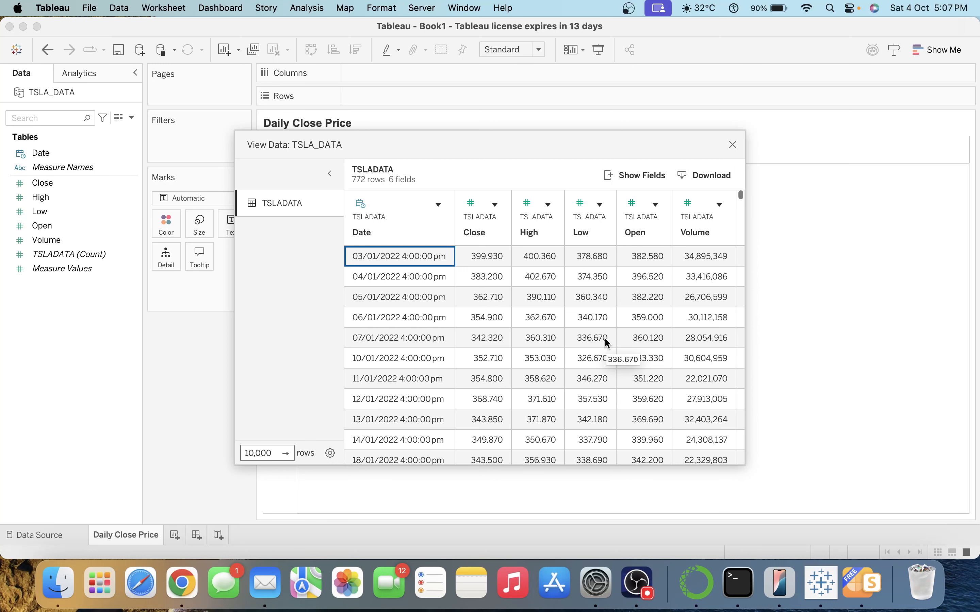
{"action": "scroll", "coordinate": [629, 320], "scroll_direction": "down", "scroll_amount": 3}
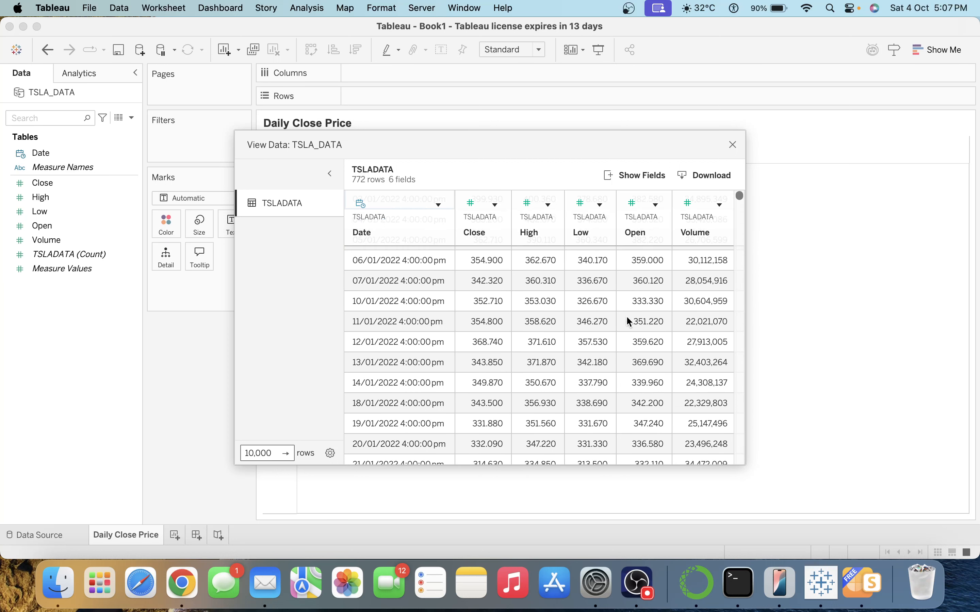
{"action": "scroll", "coordinate": [627, 318], "scroll_direction": "down", "scroll_amount": 15}
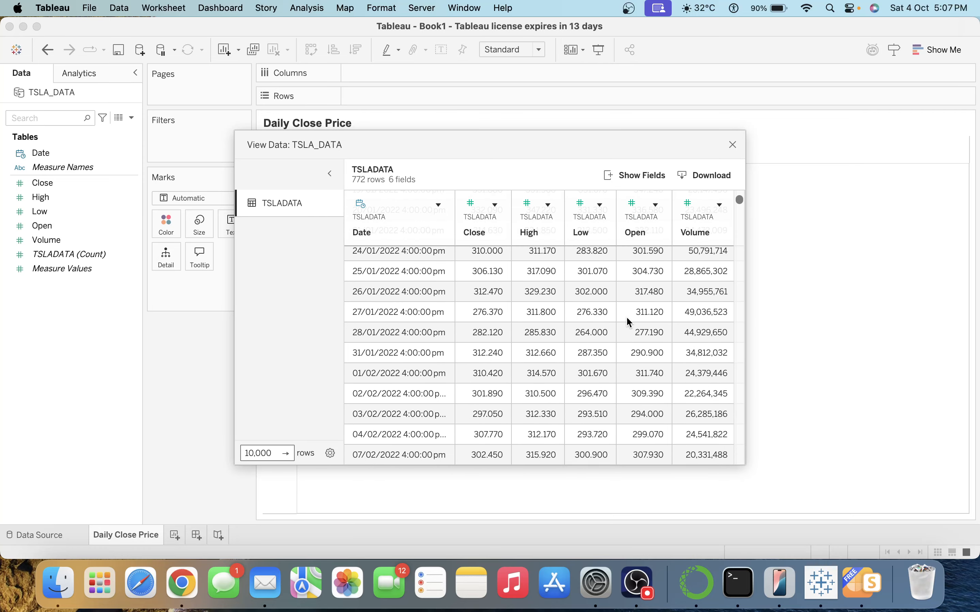
{"action": "scroll", "coordinate": [630, 322], "scroll_direction": "down", "scroll_amount": 3}
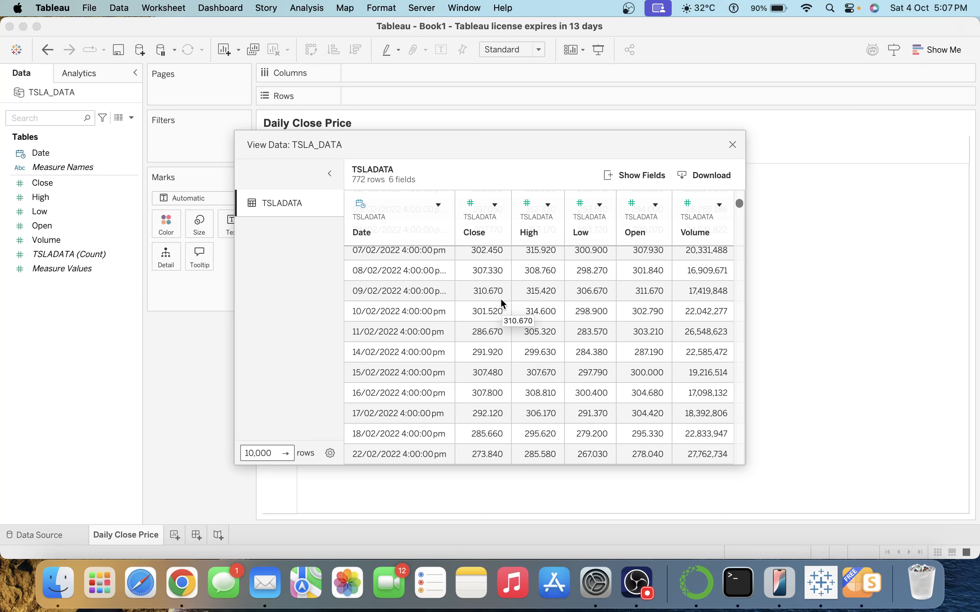
{"action": "left_click", "coordinate": [733, 145]}
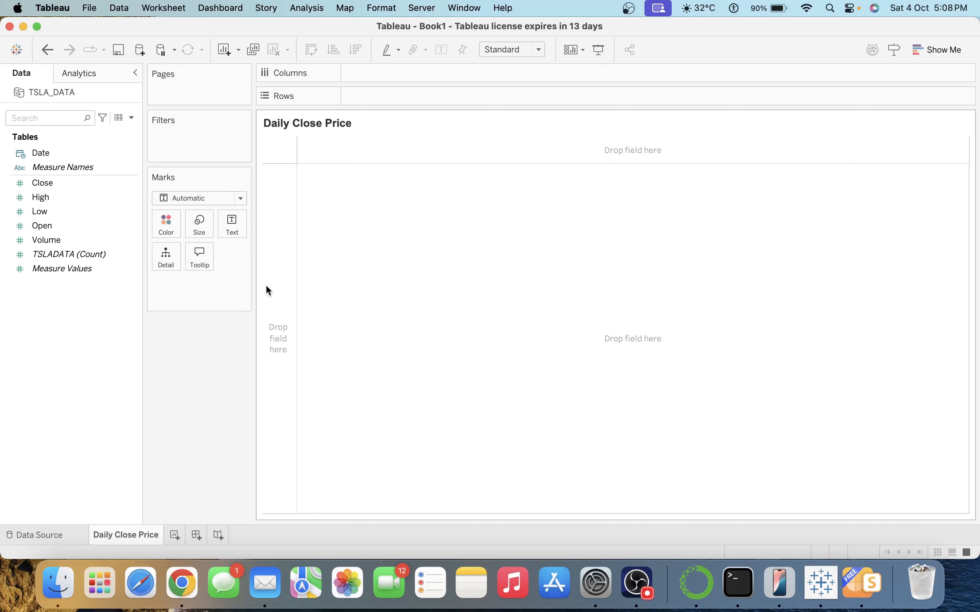
Plot SUM(Close) on Rows against continuous DAY(Date) on Columns.
{"action": "left_click_drag", "start_coordinate": [57, 153], "coordinate": [424, 65]}
{"action": "left_click", "coordinate": [432, 74]}
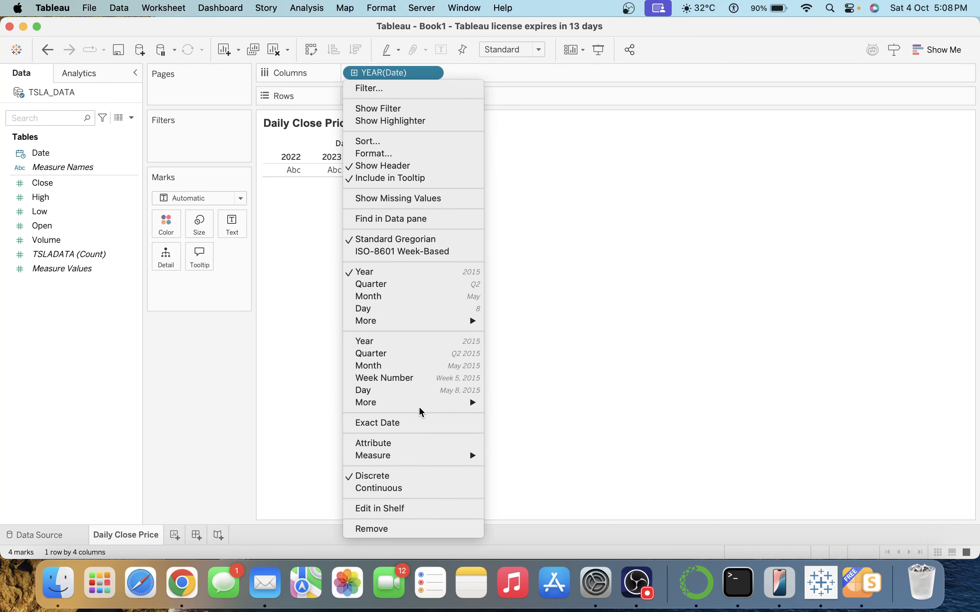
{"action": "left_click", "coordinate": [419, 391]}
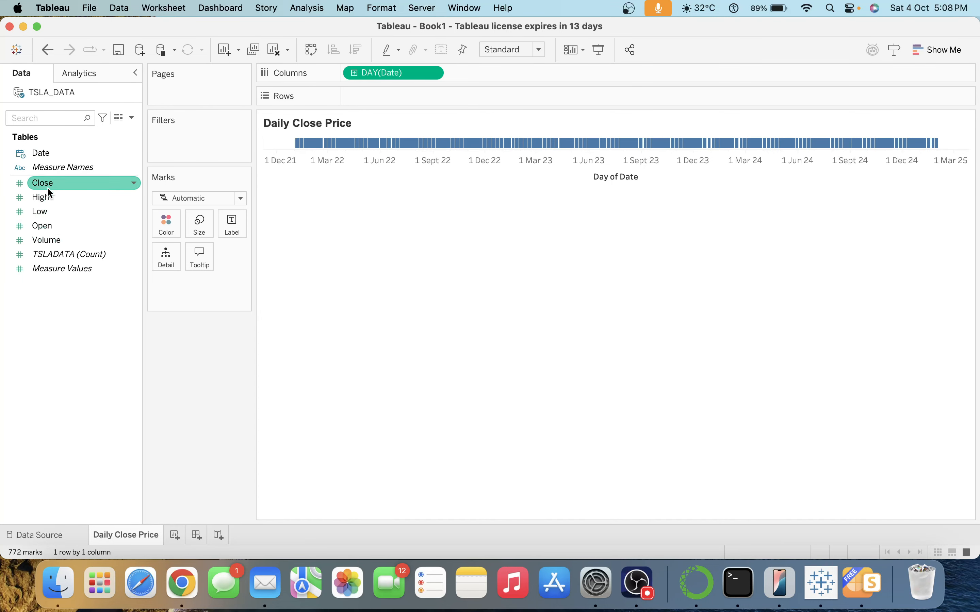
{"action": "mouse_move", "coordinate": [47, 189]}
{"action": "left_mouse_down"}
{"action": "mouse_move", "coordinate": [263, 157]}
{"action": "mouse_move", "coordinate": [386, 100]}
{"action": "left_mouse_up"}
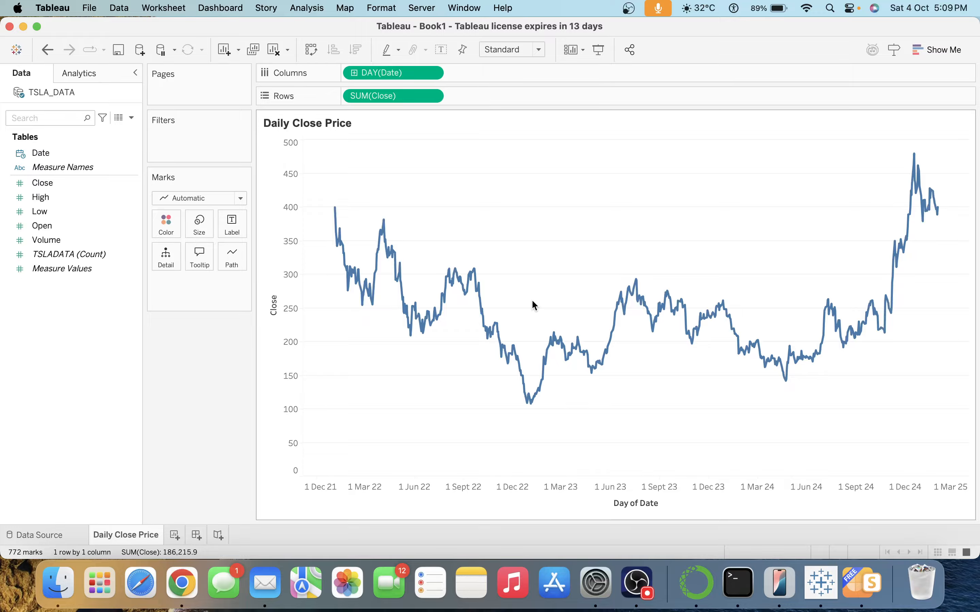
{"action": "mouse_move", "coordinate": [936, 219]}
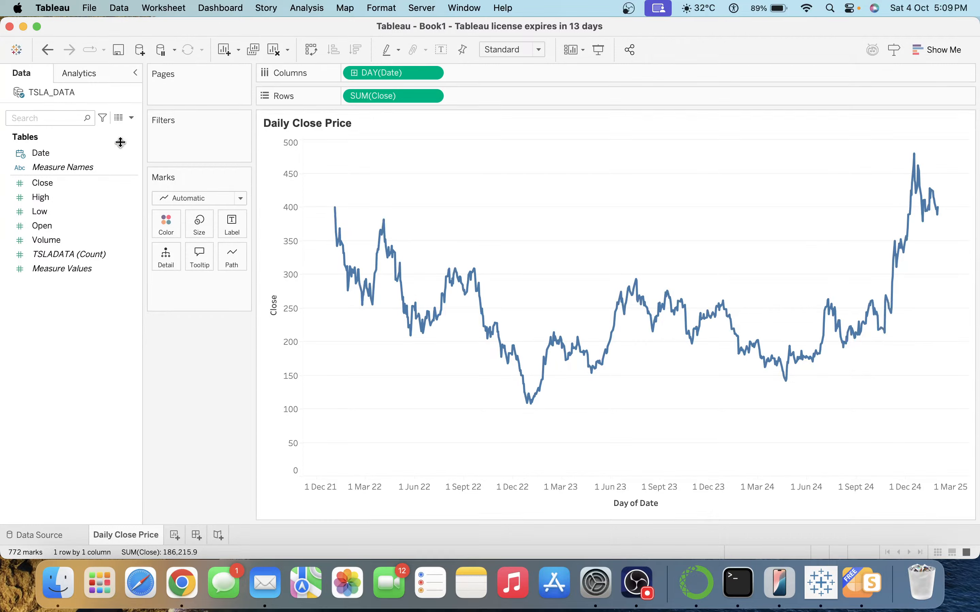
{"action": "left_click", "coordinate": [132, 117]}
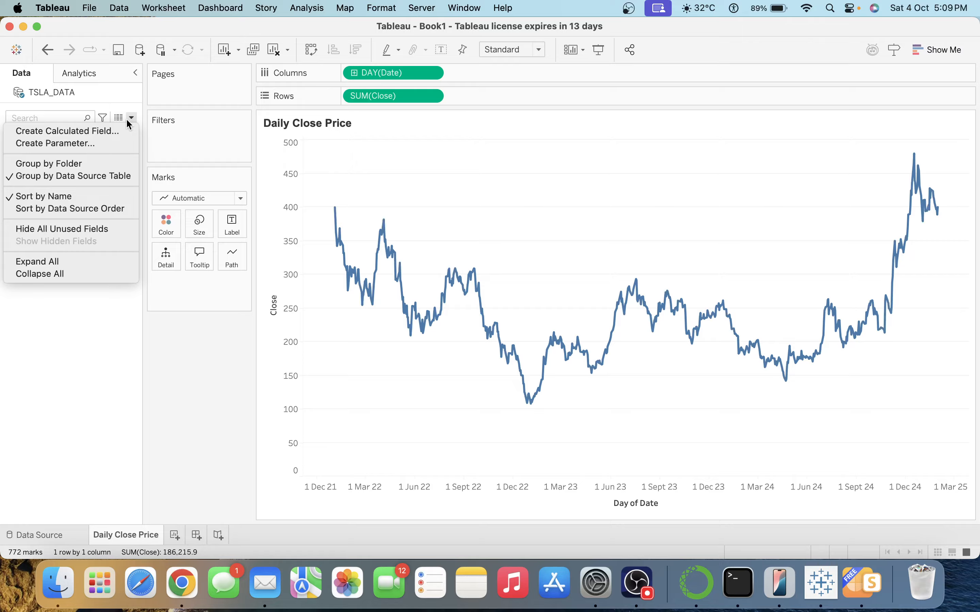
{"action": "left_click", "coordinate": [79, 132]}
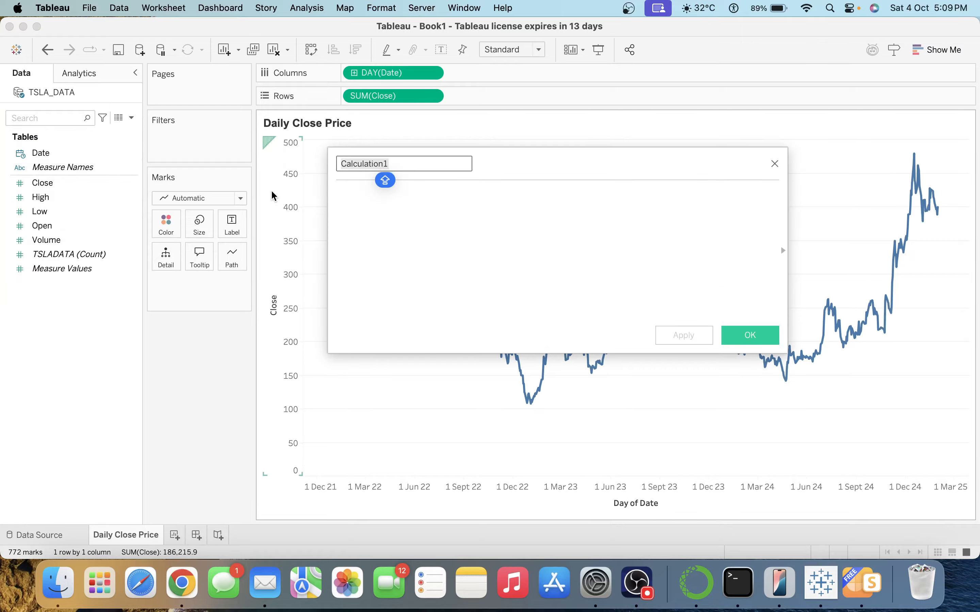
{"action": "type", "text": "LAST"}
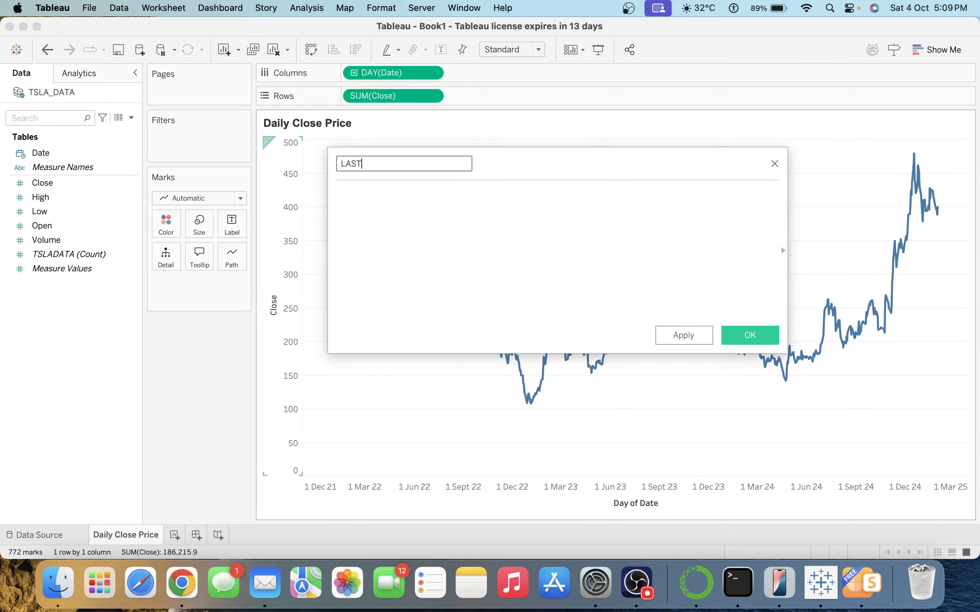
{"action": "type", "text": " 3 MONTHS"}
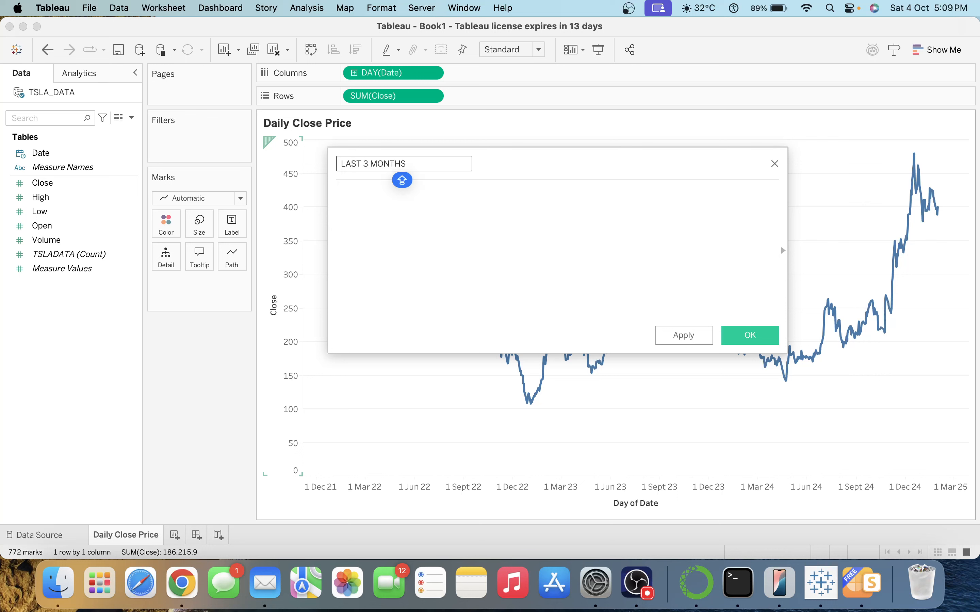
{"action": "left_click", "coordinate": [336, 193]}
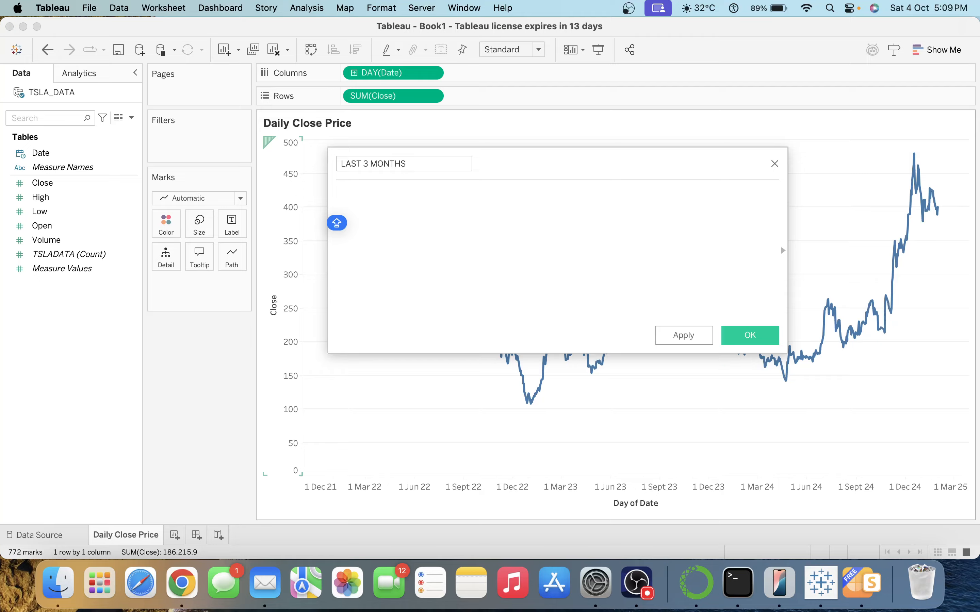
{"action": "left_click", "coordinate": [775, 164]}
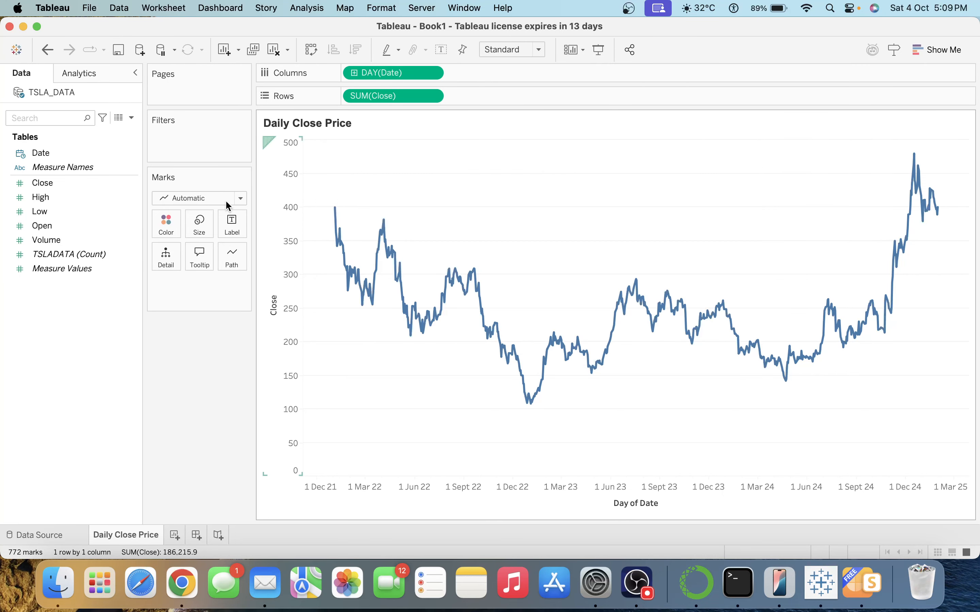
{"action": "left_click", "coordinate": [59, 153]}
{"action": "left_click_drag", "start_coordinate": [59, 153], "coordinate": [208, 147]}
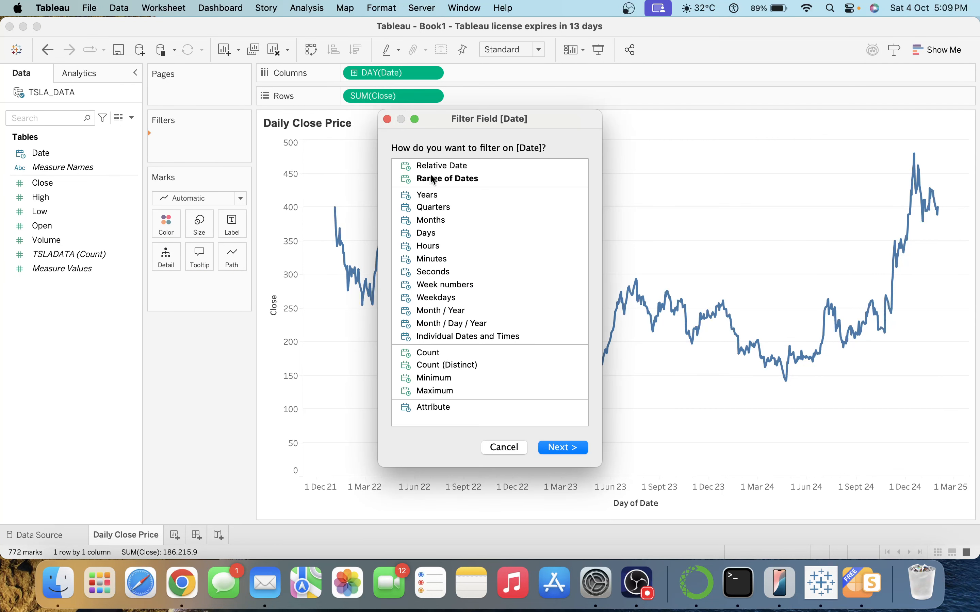
{"action": "double_click", "coordinate": [450, 166]}
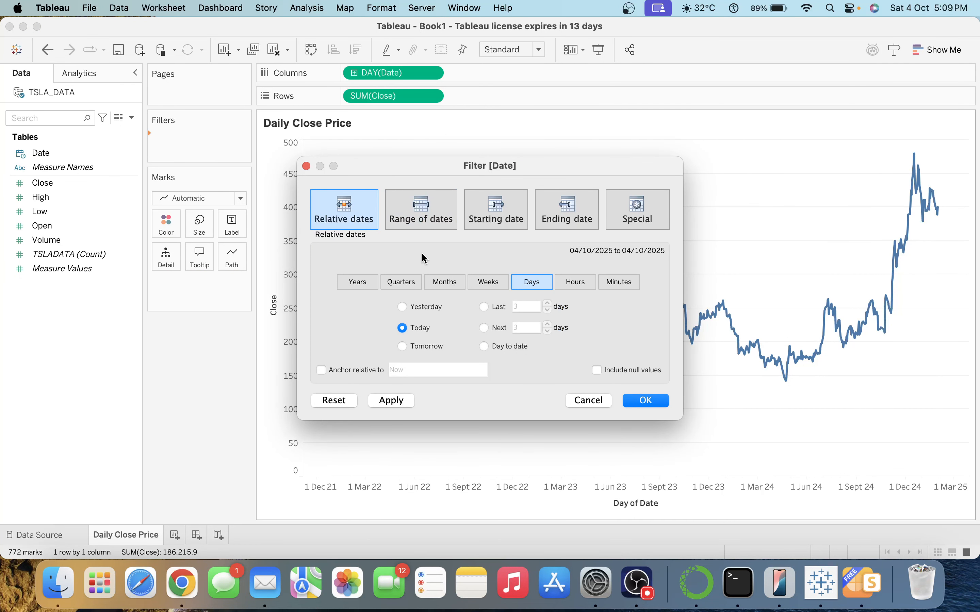
{"action": "left_click", "coordinate": [456, 281]}
{"action": "left_click", "coordinate": [485, 306]}
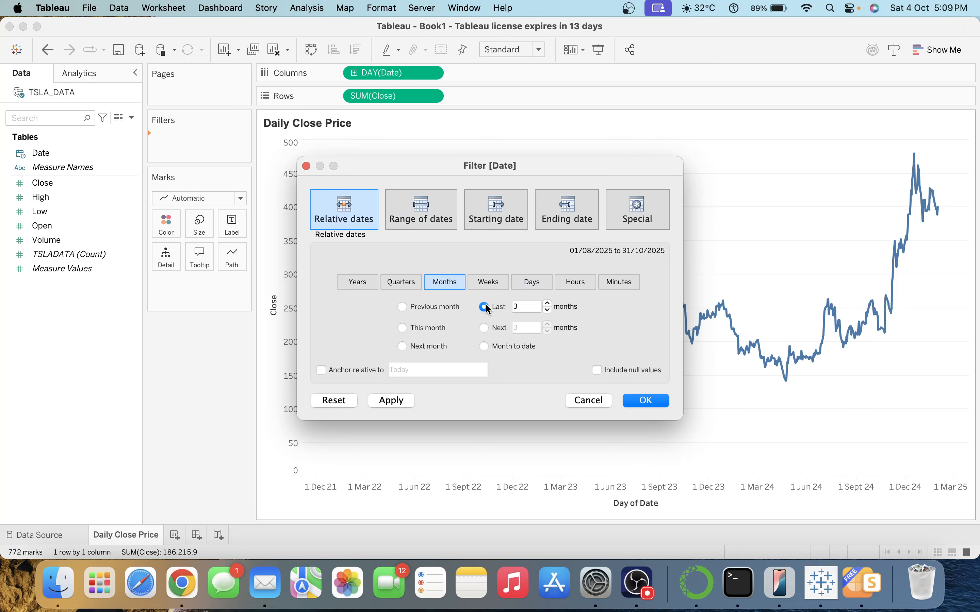
{"action": "left_click", "coordinate": [395, 406]}
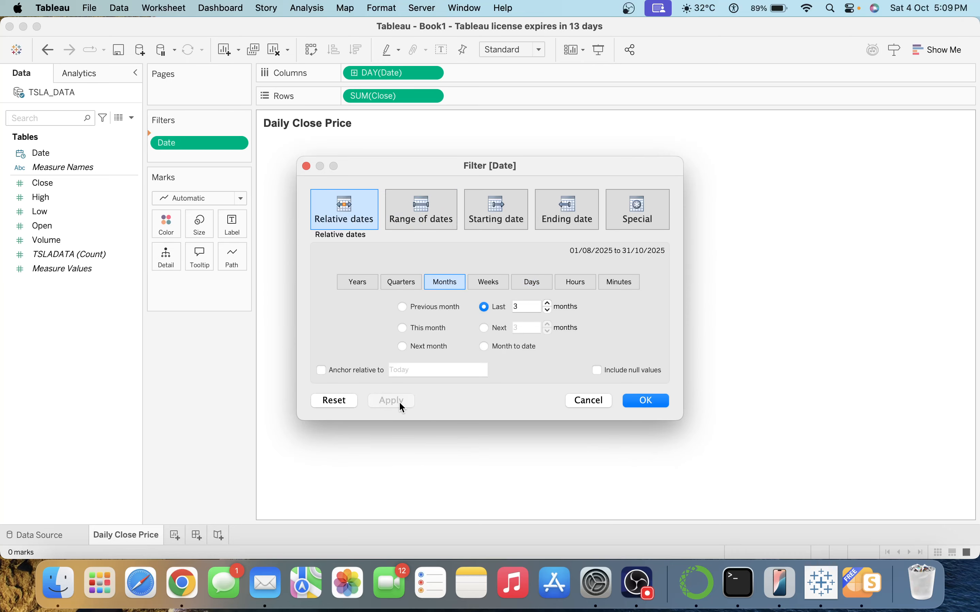
{"action": "left_click", "coordinate": [666, 400]}
{"action": "left_click", "coordinate": [654, 405]}
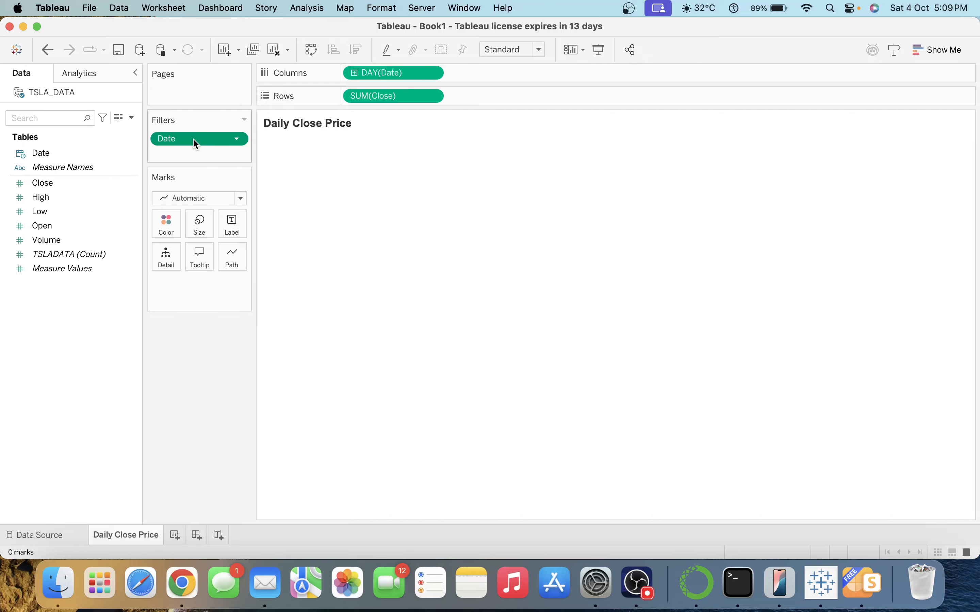
{"action": "left_click_drag", "start_coordinate": [193, 138], "coordinate": [198, 415]}
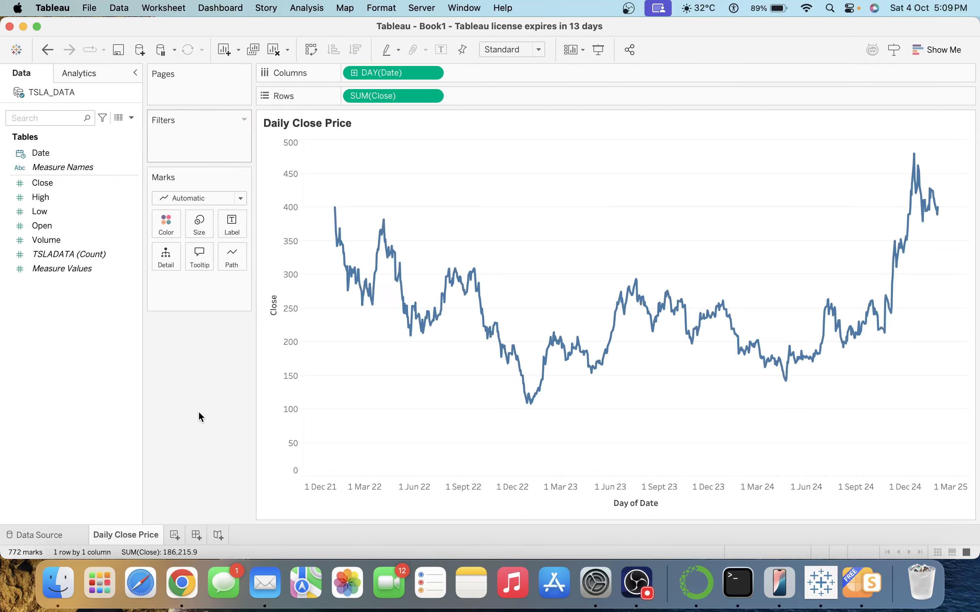
{"action": "left_click", "coordinate": [131, 118]}
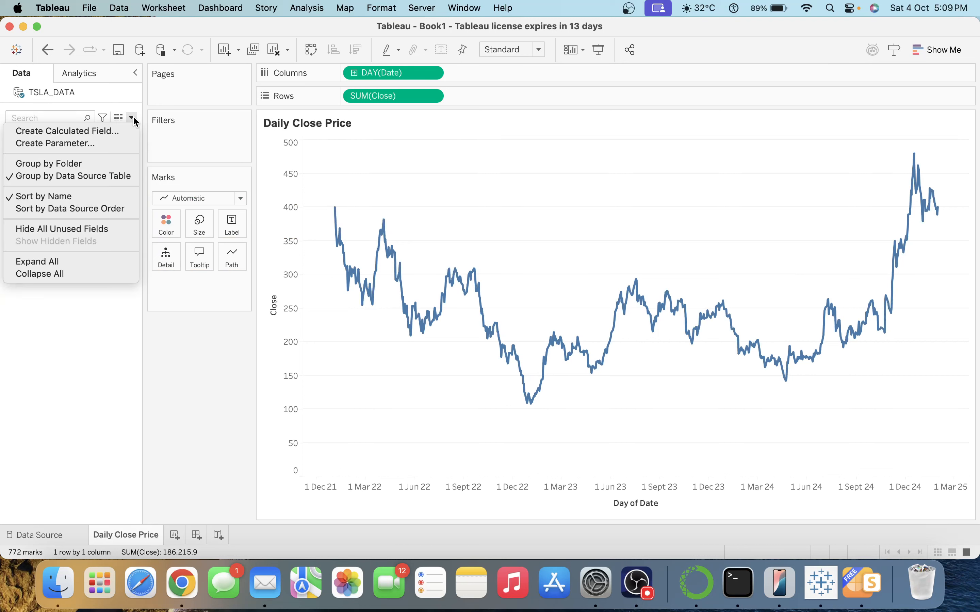
Write the LAST 3 MONTHS calculation [Date]>DATEADD('month',-3,{MAX([Date])}).
{"action": "left_click", "coordinate": [123, 130]}
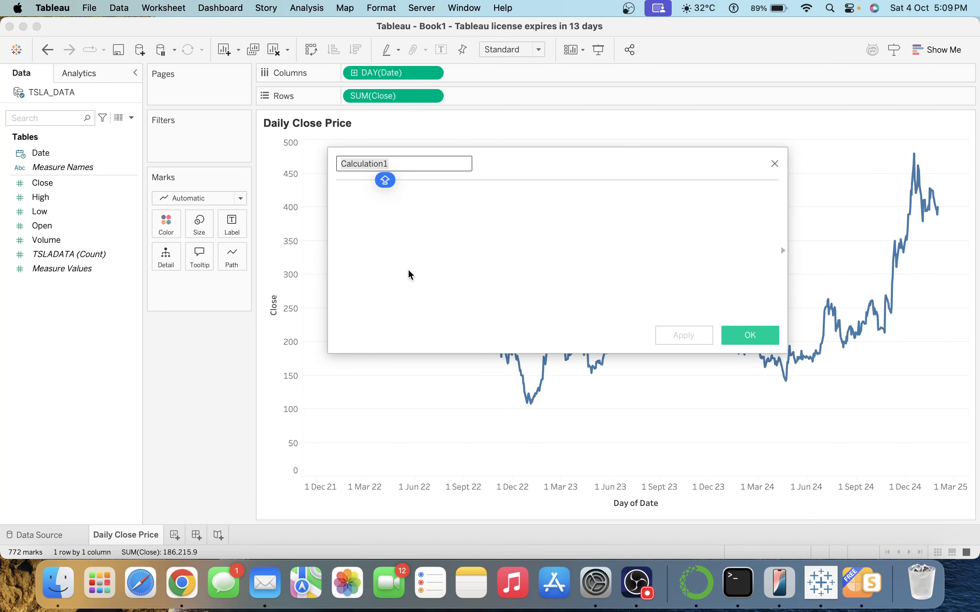
{"action": "type", "text": "LAST 3 MONTHS"}
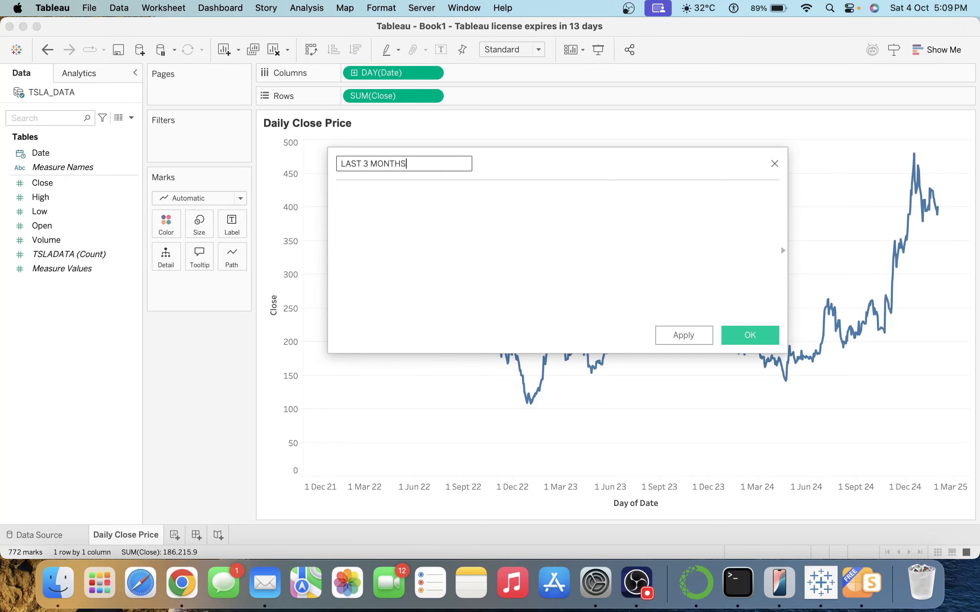
{"action": "key", "text": "Tab"}
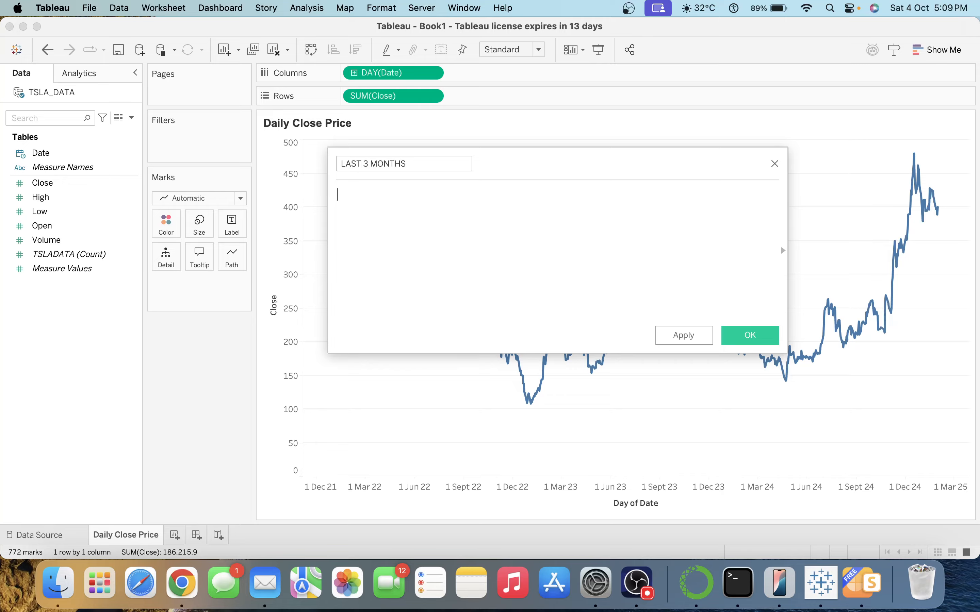
{"action": "type", "text": "[Date]"}
{"action": "key", "text": "Caps_Lock"}
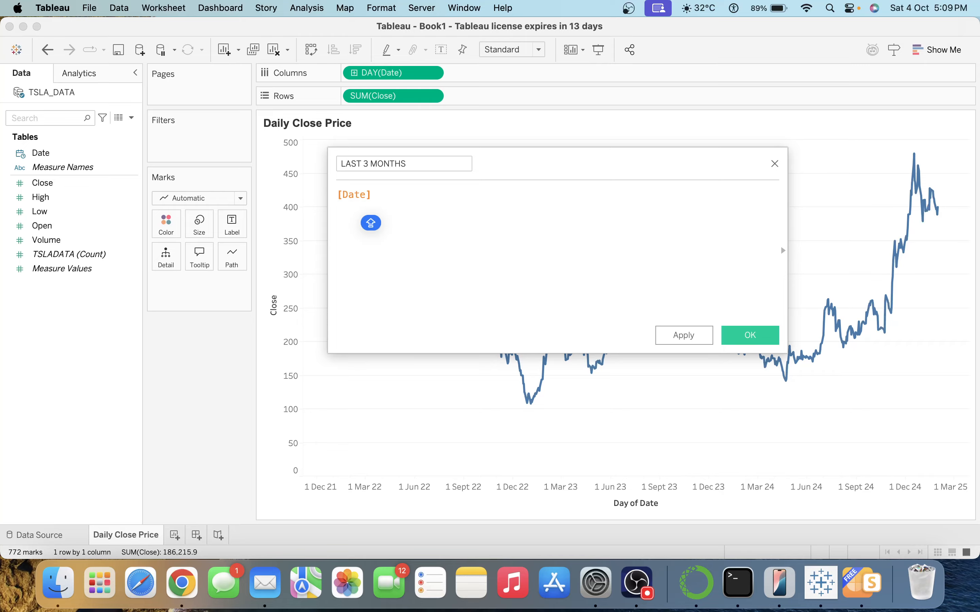
{"action": "type", "text": ">DATEA"}
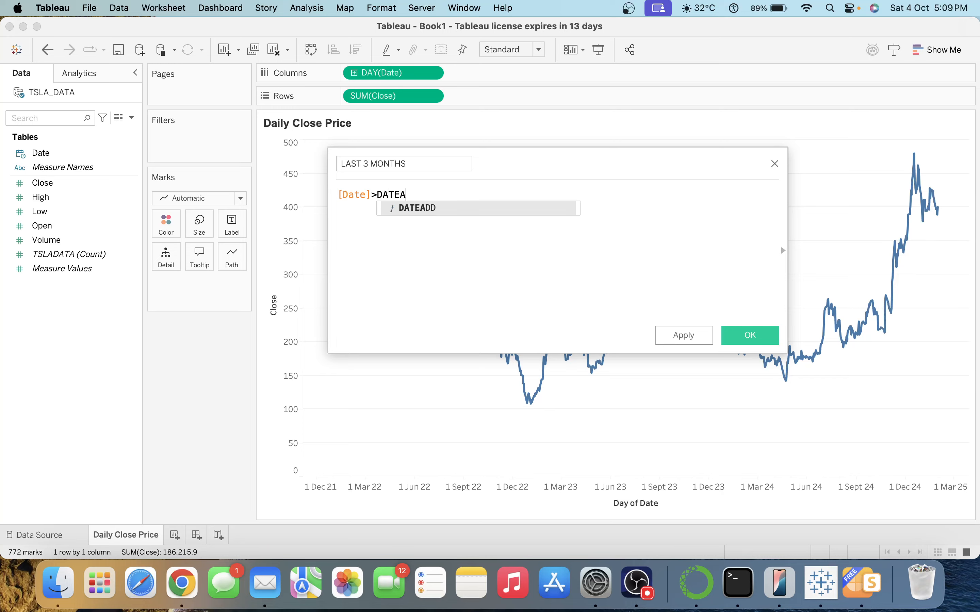
{"action": "key", "text": "Return"}
{"action": "type", "text": "'"}
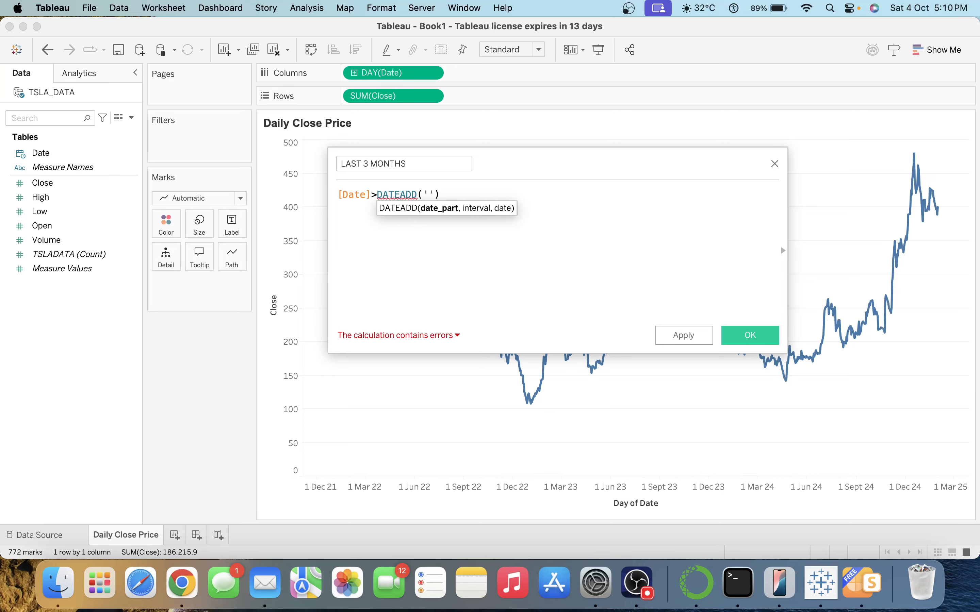
{"action": "type", "text": "month"}
{"action": "type", "text": ",-3"}
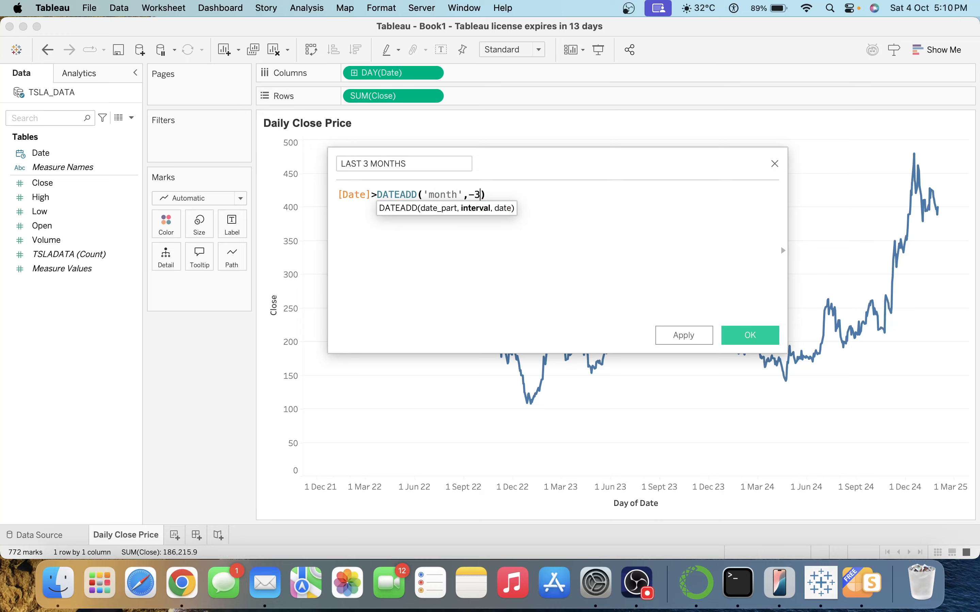
{"action": "type", "text": ","}
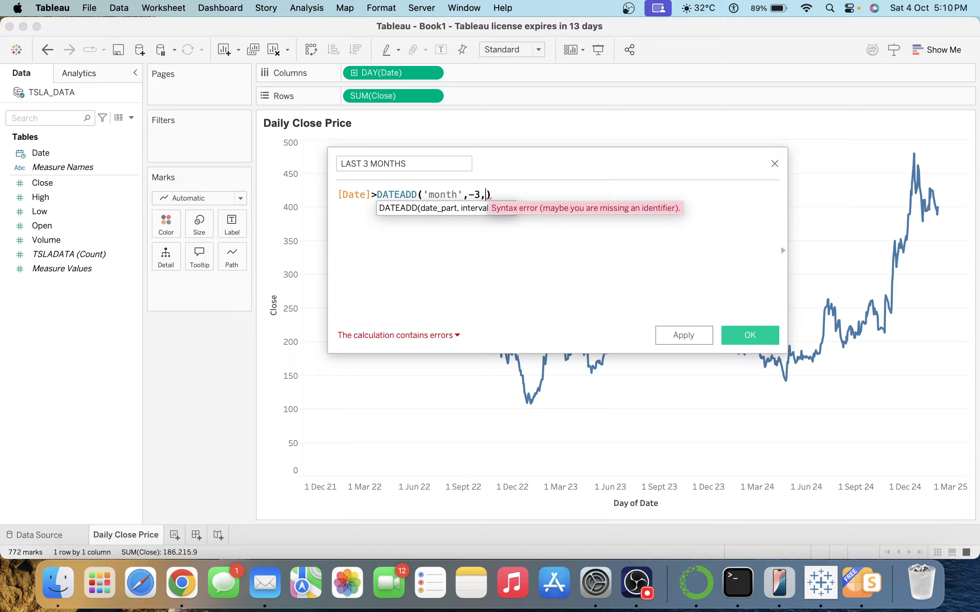
{"action": "type", "text": "{}"}
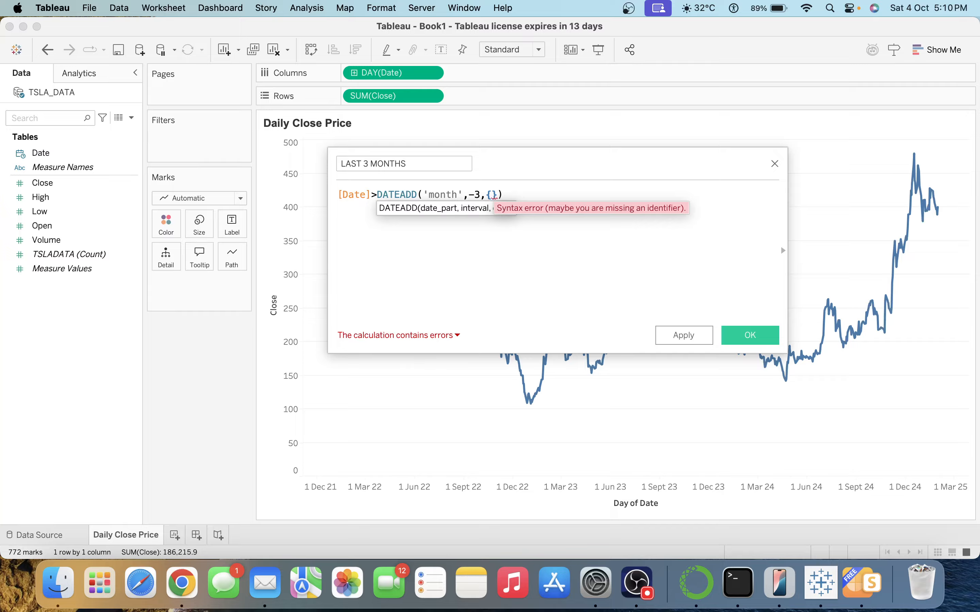
{"action": "type", "text": "max"}
{"action": "key", "text": "Return"}
{"action": "type", "text": "da"}
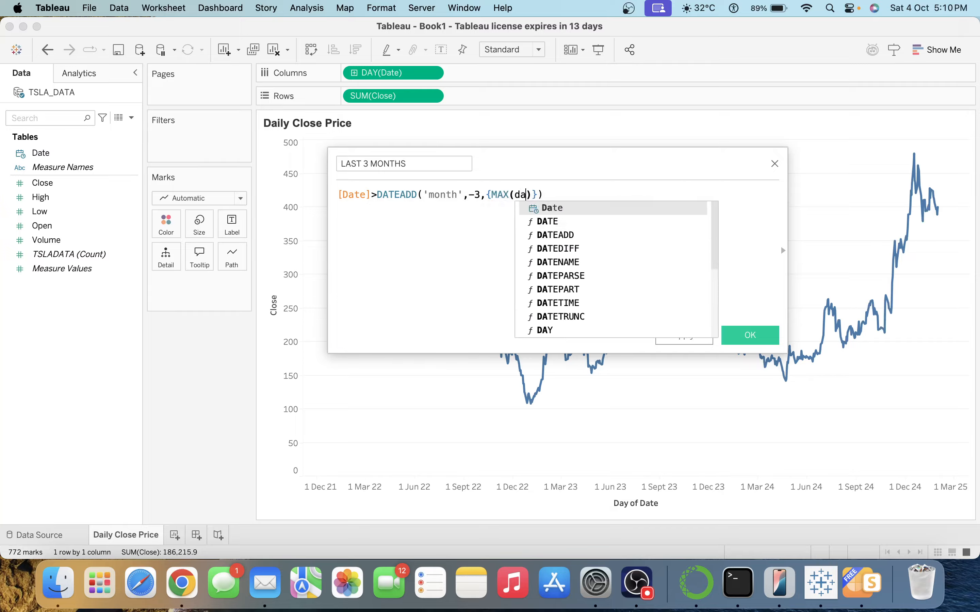
{"action": "key", "text": "Return"}
{"action": "key", "text": "Right"}
{"action": "key", "text": "Right"}
{"action": "key", "text": "Right"}
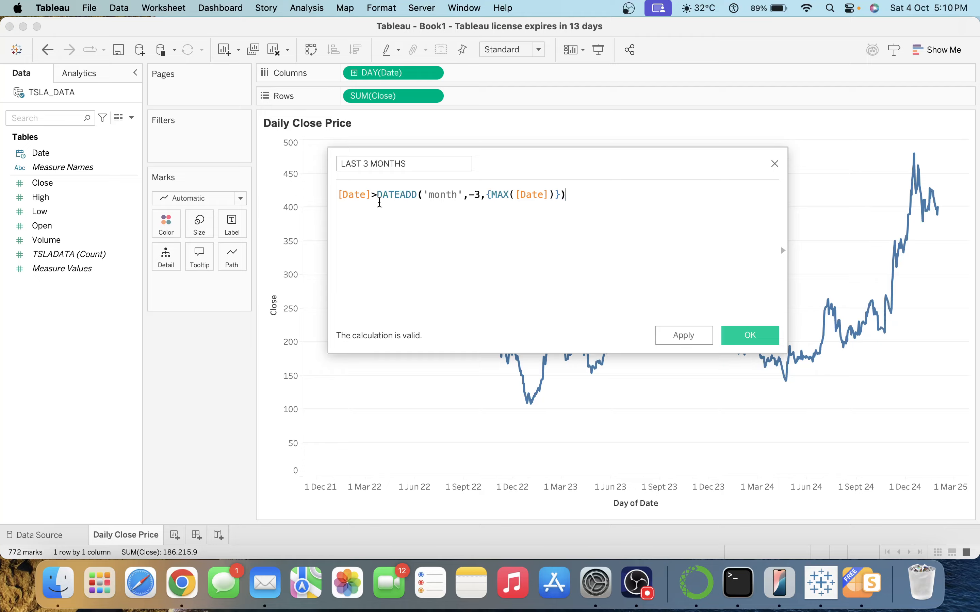
Check the DATEADD arguments in the formula and save the calculated field.
{"action": "left_click", "coordinate": [481, 195]}
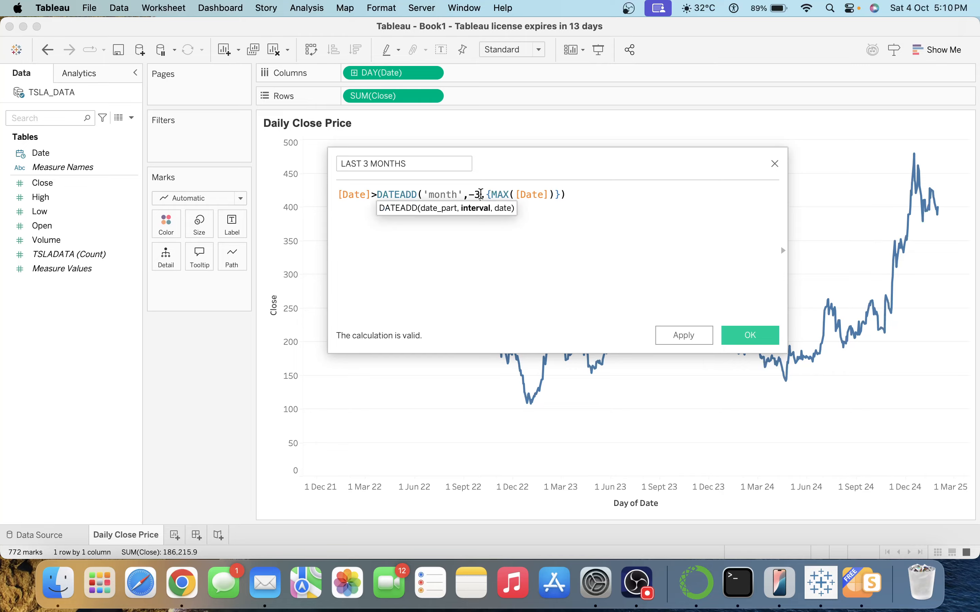
{"action": "double_click", "coordinate": [442, 195]}
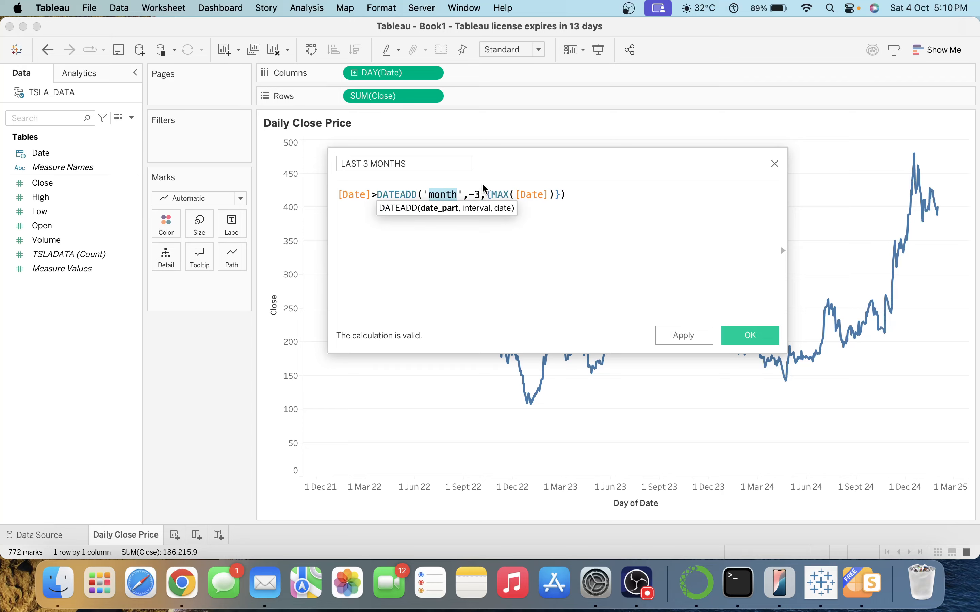
{"action": "left_click", "coordinate": [497, 191]}
{"action": "left_click", "coordinate": [546, 208]}
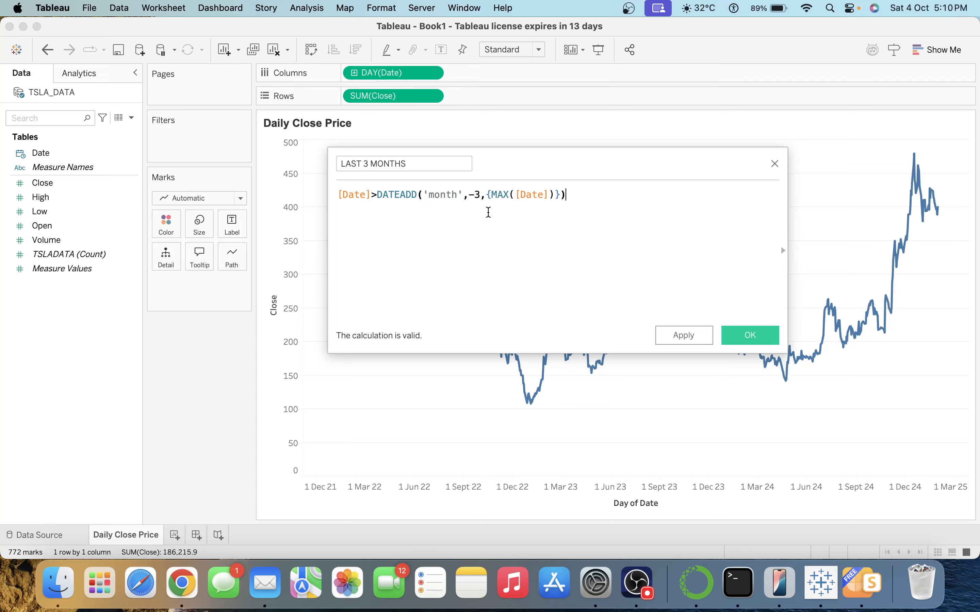
{"action": "left_click", "coordinate": [488, 195]}
{"action": "left_click_drag", "start_coordinate": [488, 195], "coordinate": [555, 196]}
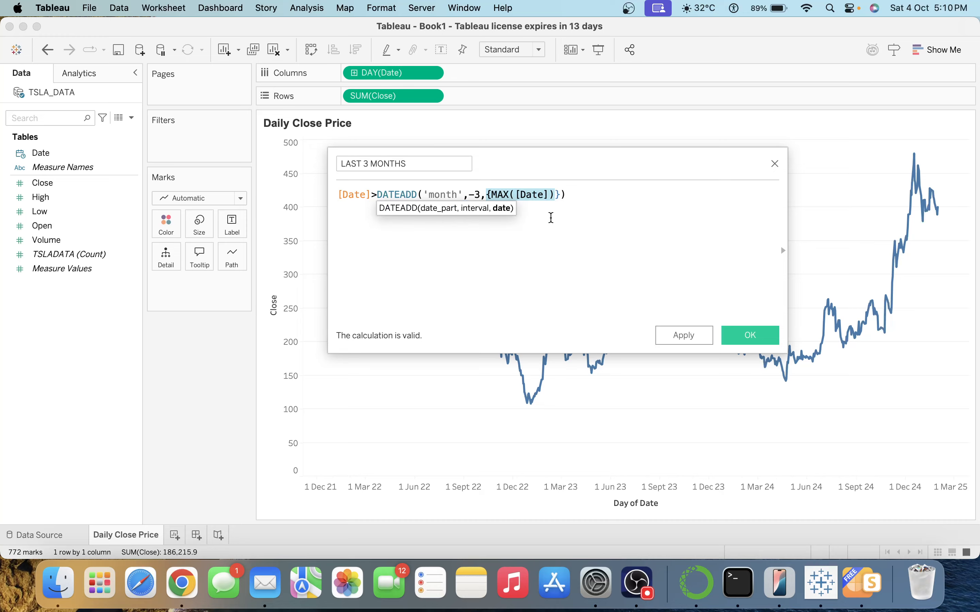
{"action": "left_click", "coordinate": [551, 227]}
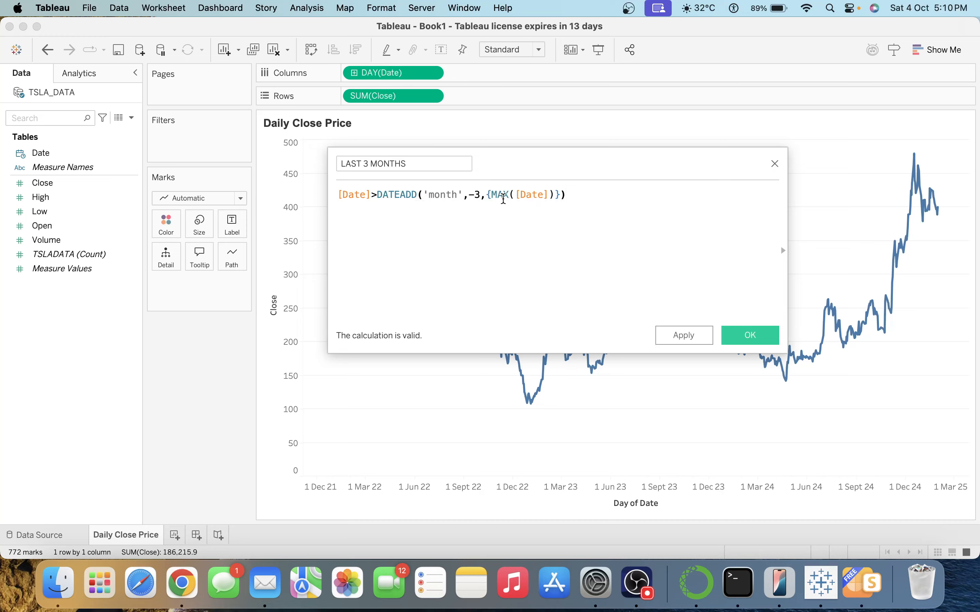
{"action": "left_click", "coordinate": [482, 194]}
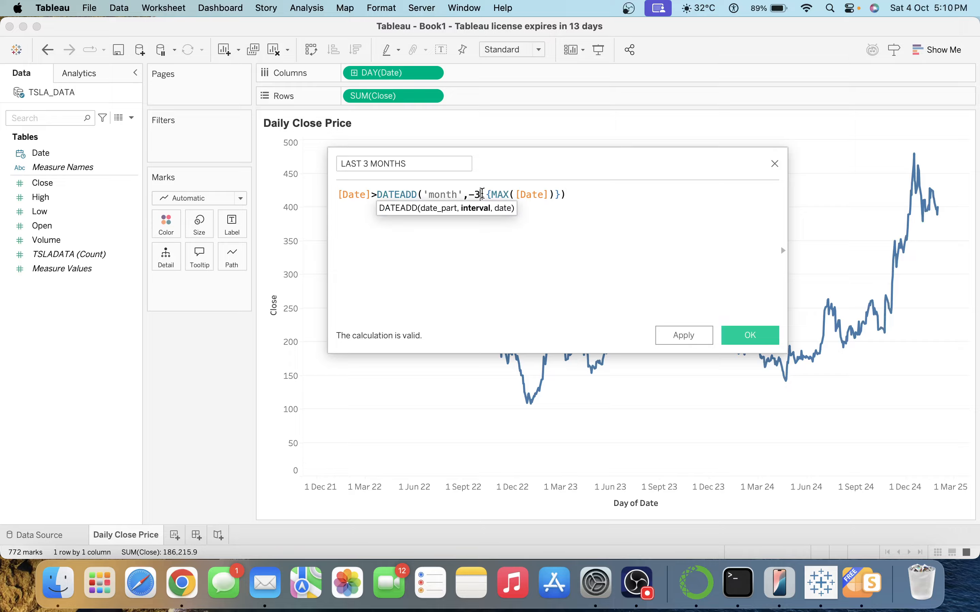
{"action": "left_click", "coordinate": [741, 335]}
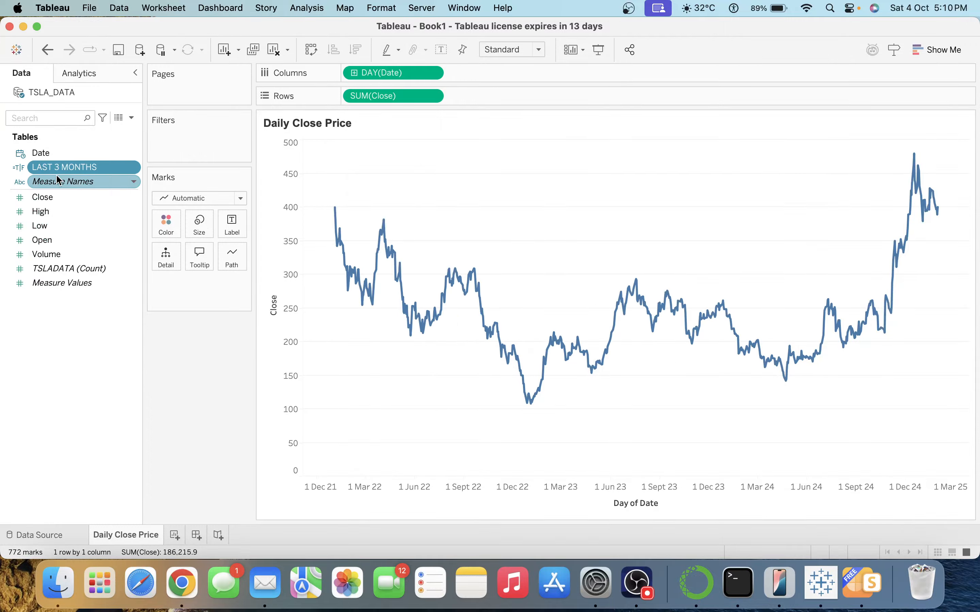
Filter Daily Close Price to LAST 3 MONTHS = True and apply it to all TSLA_DATA sheets.
{"action": "left_click_drag", "start_coordinate": [57, 168], "coordinate": [163, 139]}
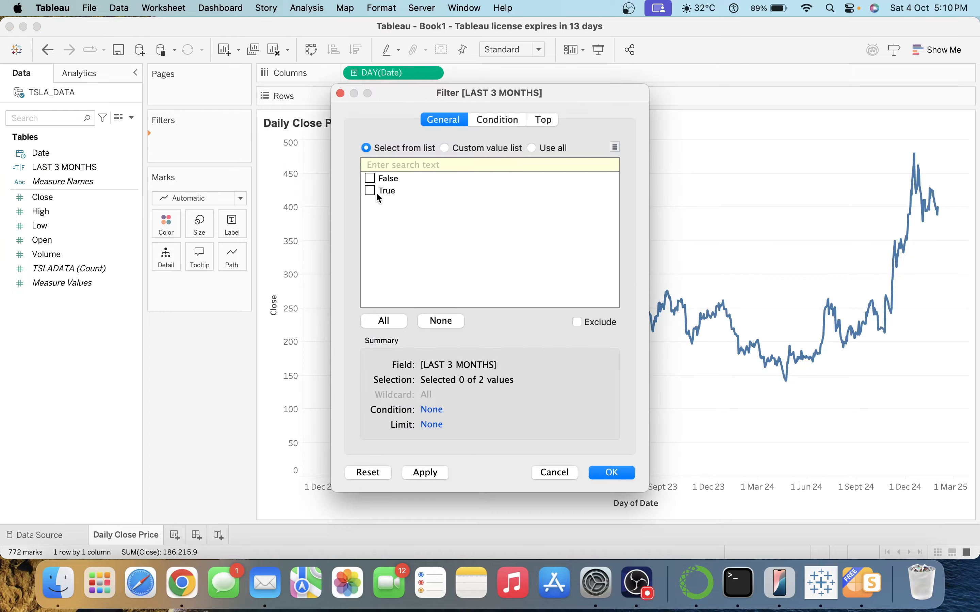
{"action": "left_click", "coordinate": [427, 472]}
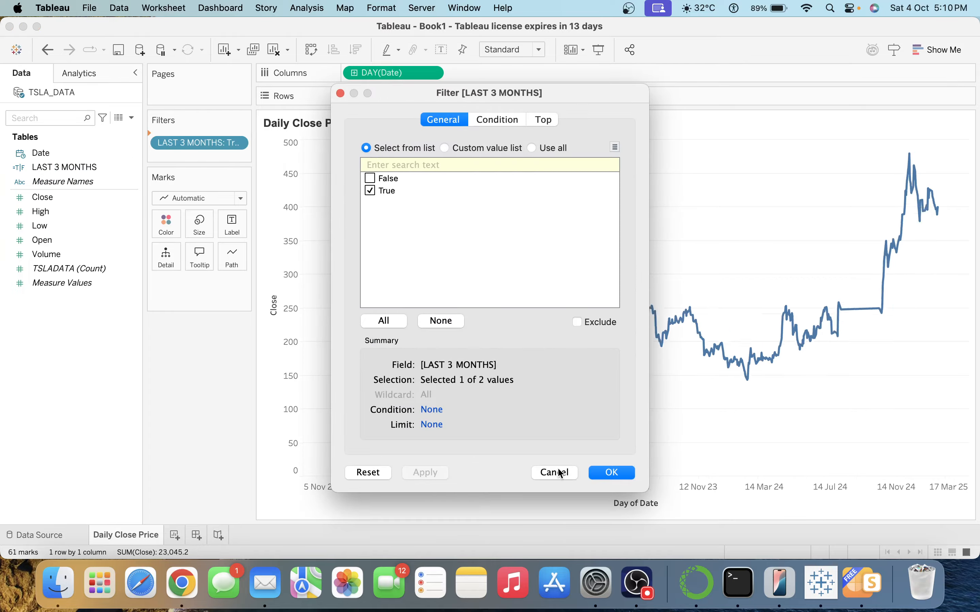
{"action": "left_click", "coordinate": [612, 473]}
{"action": "right_click", "coordinate": [235, 139]}
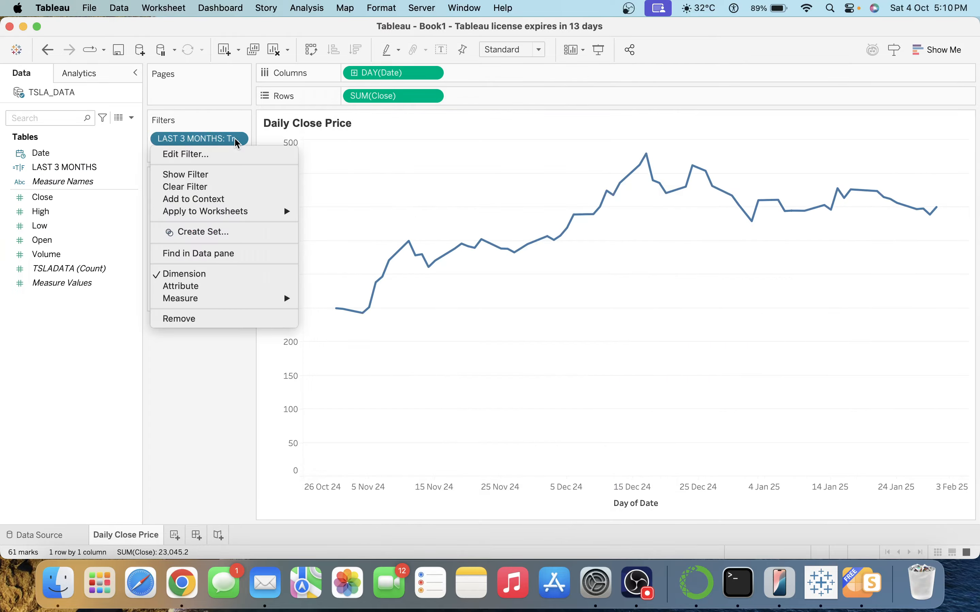
{"action": "mouse_move", "coordinate": [282, 213]}
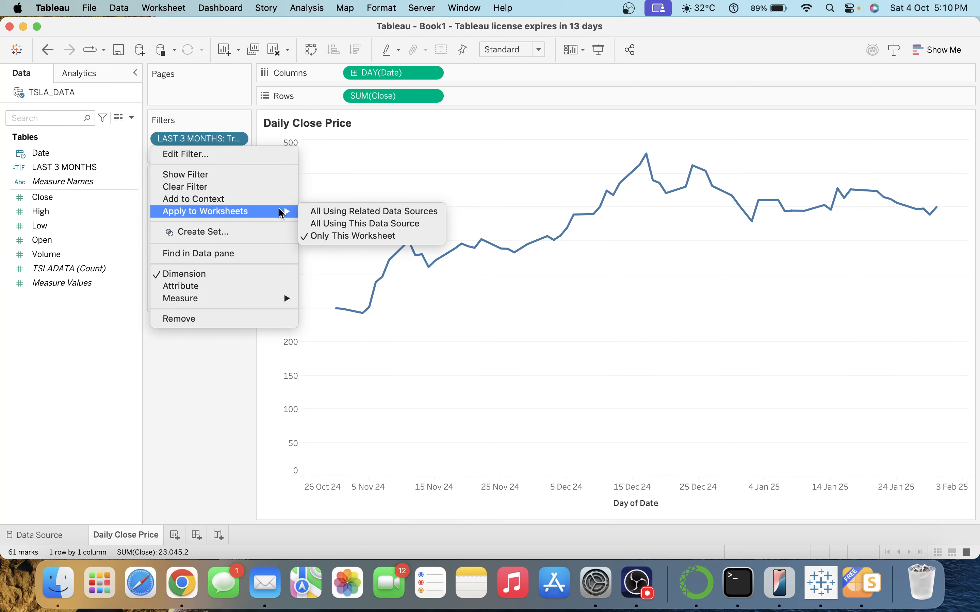
{"action": "left_click", "coordinate": [339, 223]}
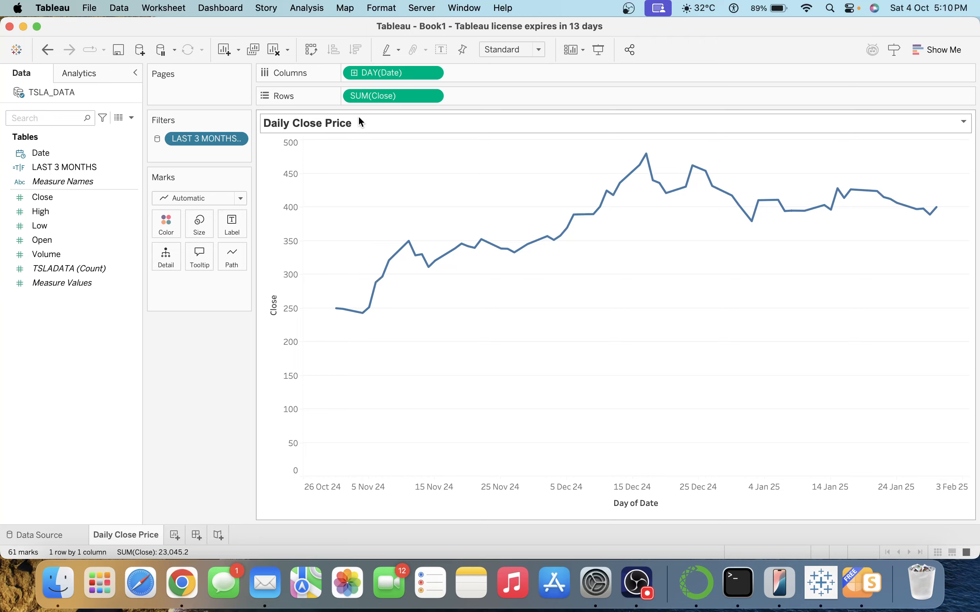
Label the close-price line only at its line ends (249.9 and 400.3).
{"action": "left_click", "coordinate": [237, 221]}
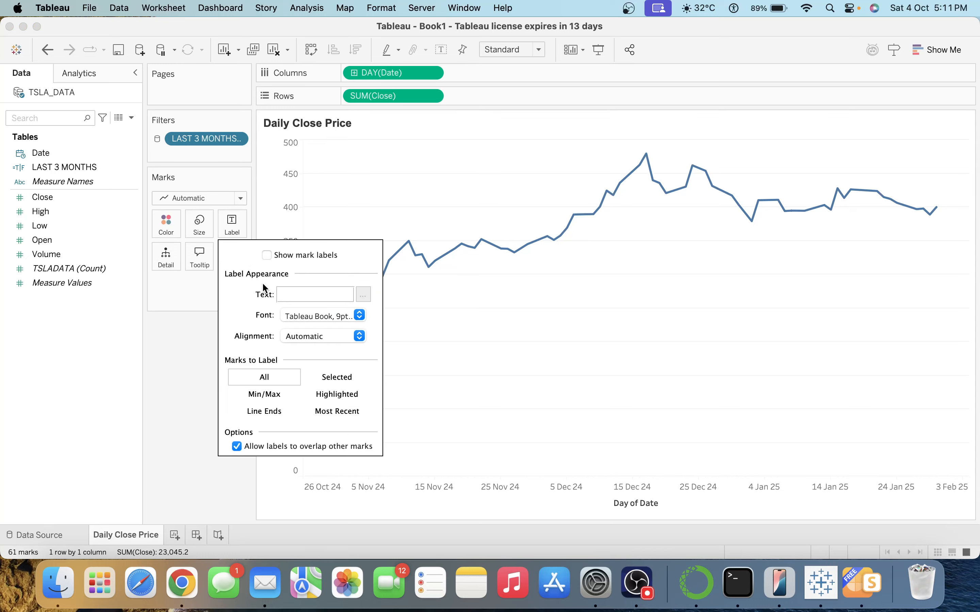
{"action": "left_click", "coordinate": [267, 255]}
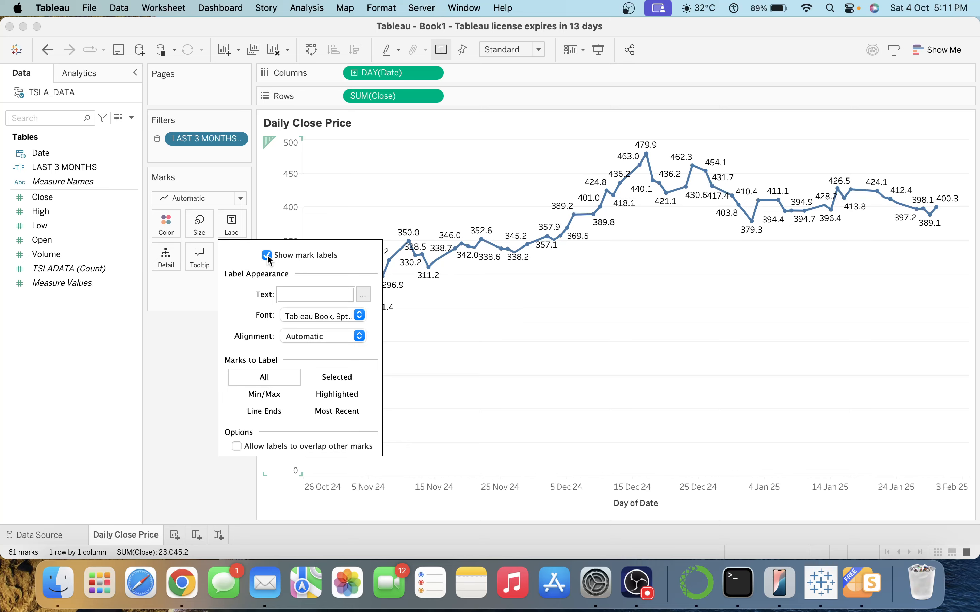
{"action": "left_click", "coordinate": [277, 414]}
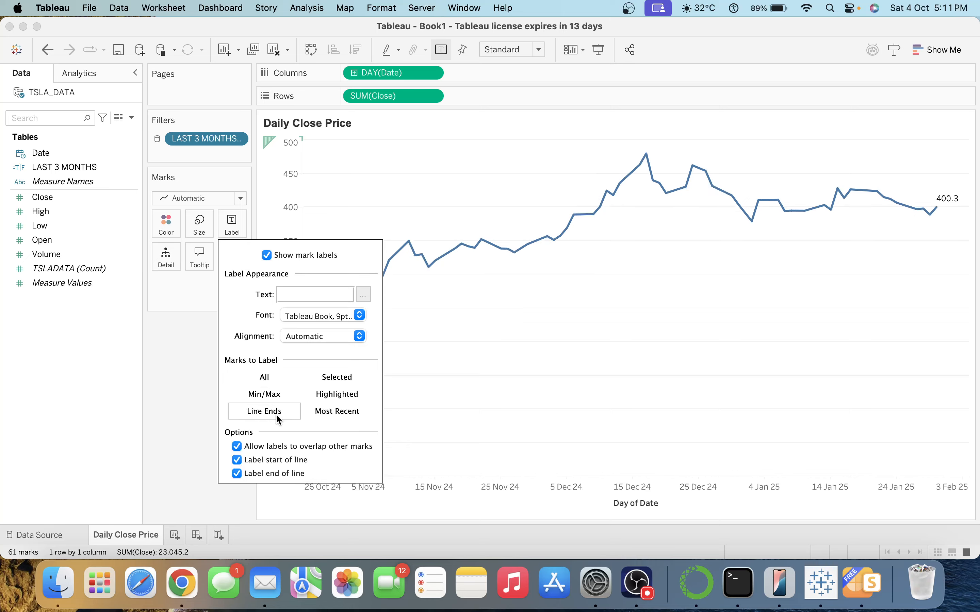
{"action": "left_click", "coordinate": [550, 407]}
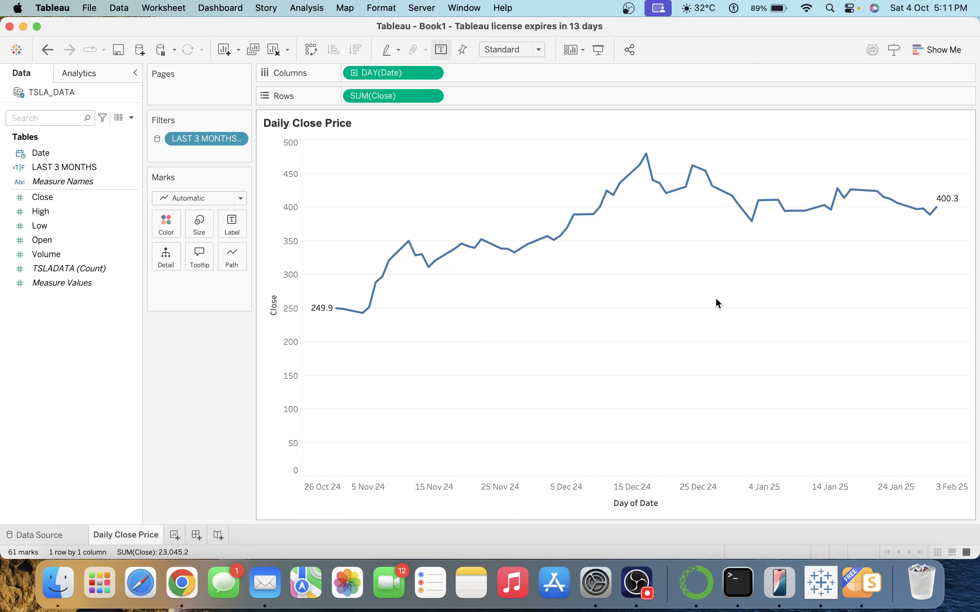
Make the price line light red and thinner.
{"action": "mouse_move", "coordinate": [329, 316]}
{"action": "left_click", "coordinate": [164, 224]}
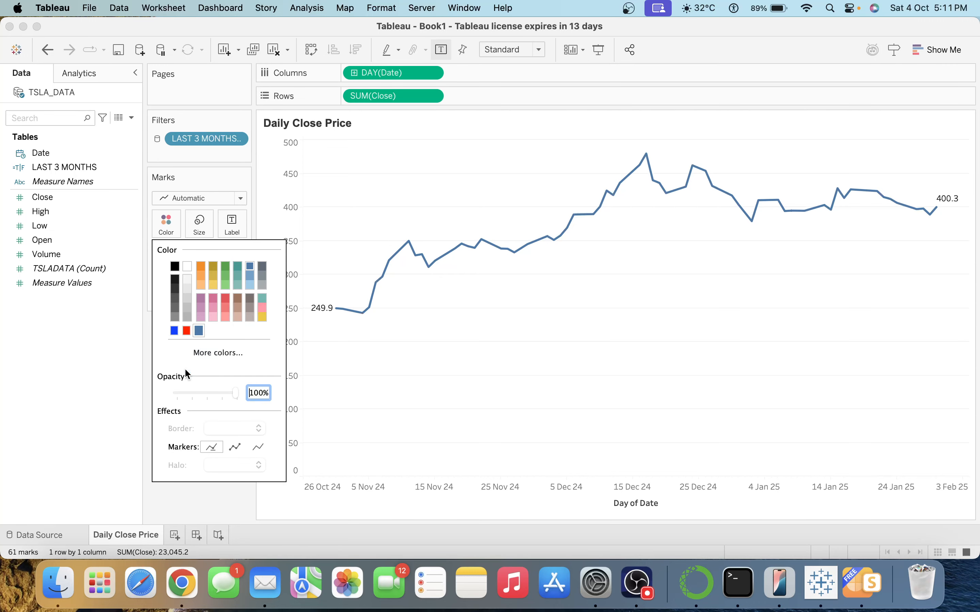
{"action": "left_click", "coordinate": [225, 318]}
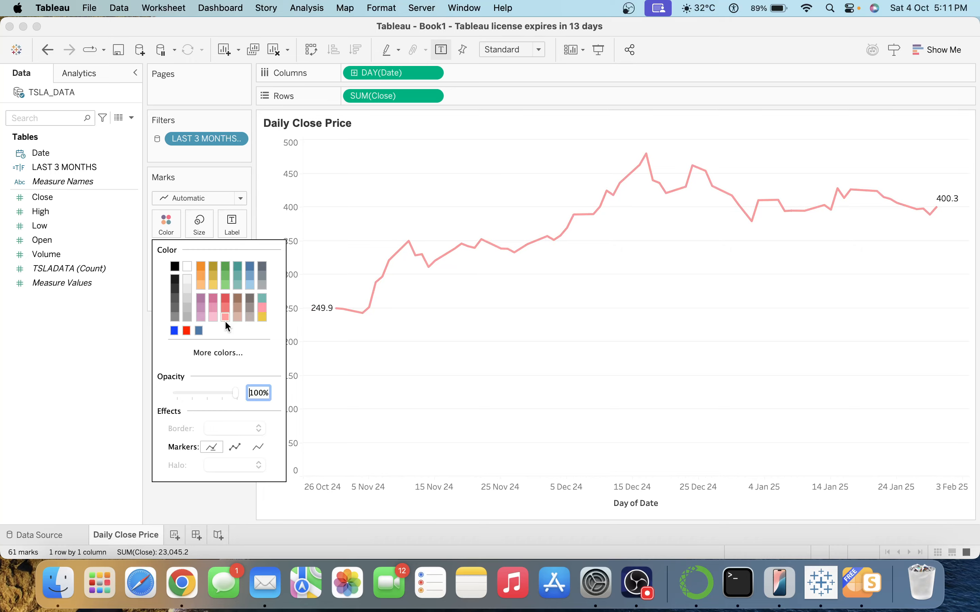
{"action": "left_click", "coordinate": [208, 227]}
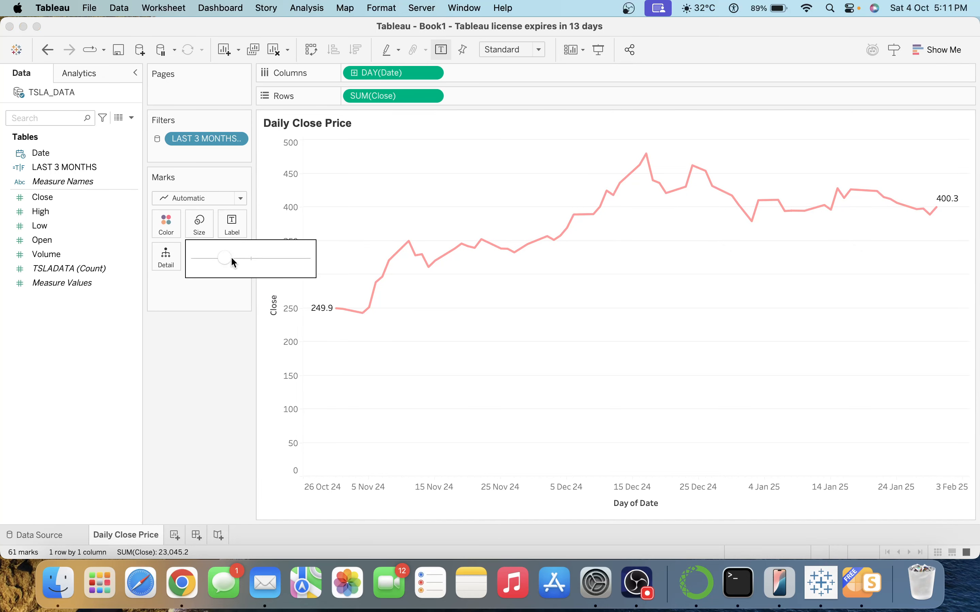
{"action": "left_click", "coordinate": [215, 257]}
{"action": "left_click", "coordinate": [454, 358]}
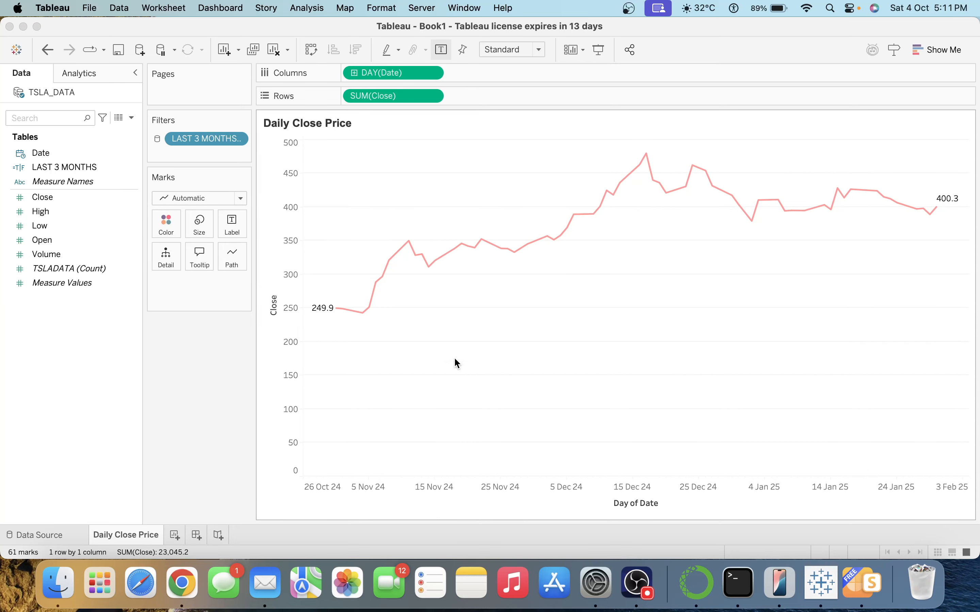
In the sheet's line formatting for rows, set grid lines, zero lines and axis ticks to None.
{"action": "right_click", "coordinate": [479, 342]}
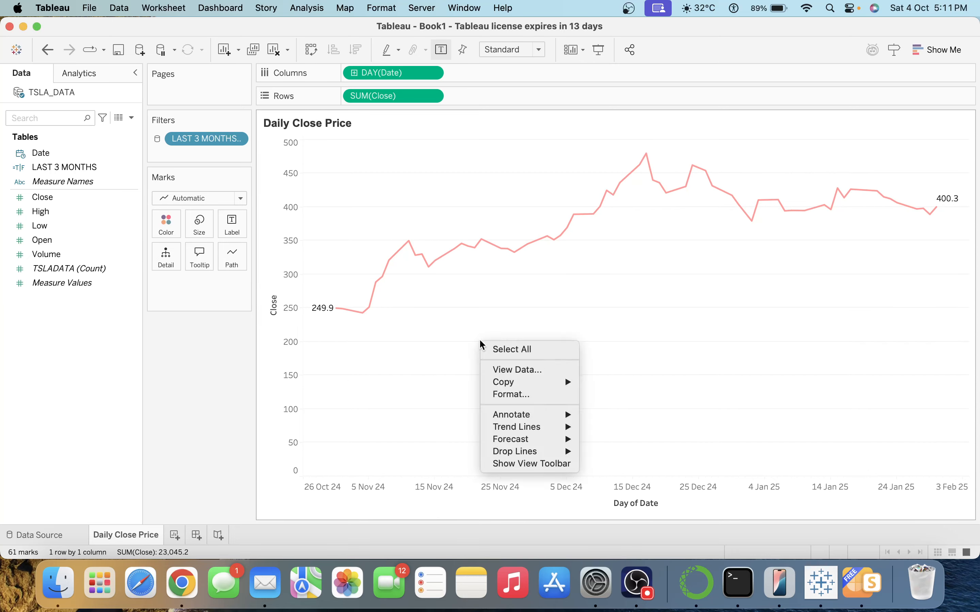
{"action": "left_click", "coordinate": [511, 395]}
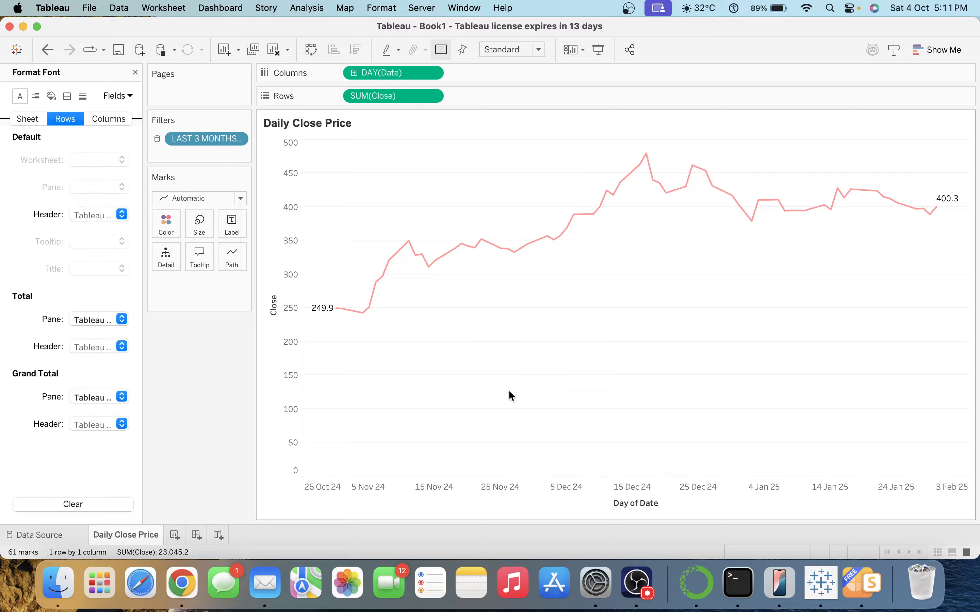
{"action": "left_click", "coordinate": [81, 97]}
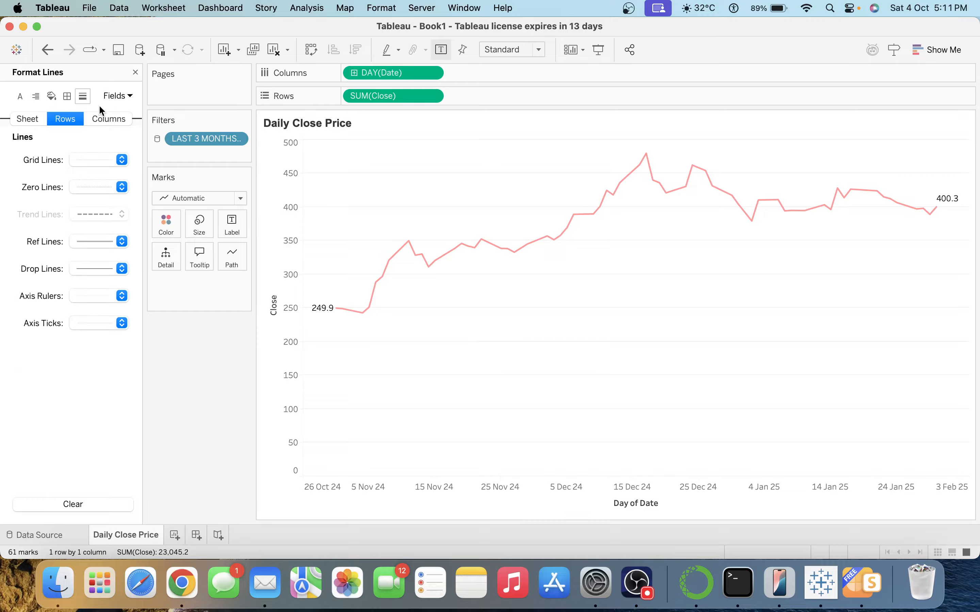
{"action": "left_click", "coordinate": [92, 158]}
{"action": "left_click", "coordinate": [110, 168]}
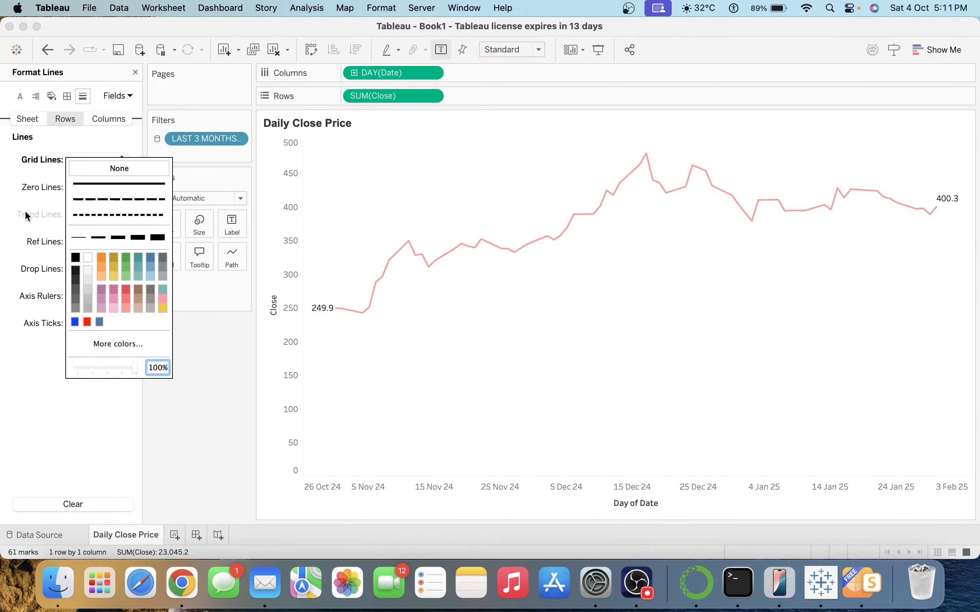
{"action": "left_click", "coordinate": [79, 189]}
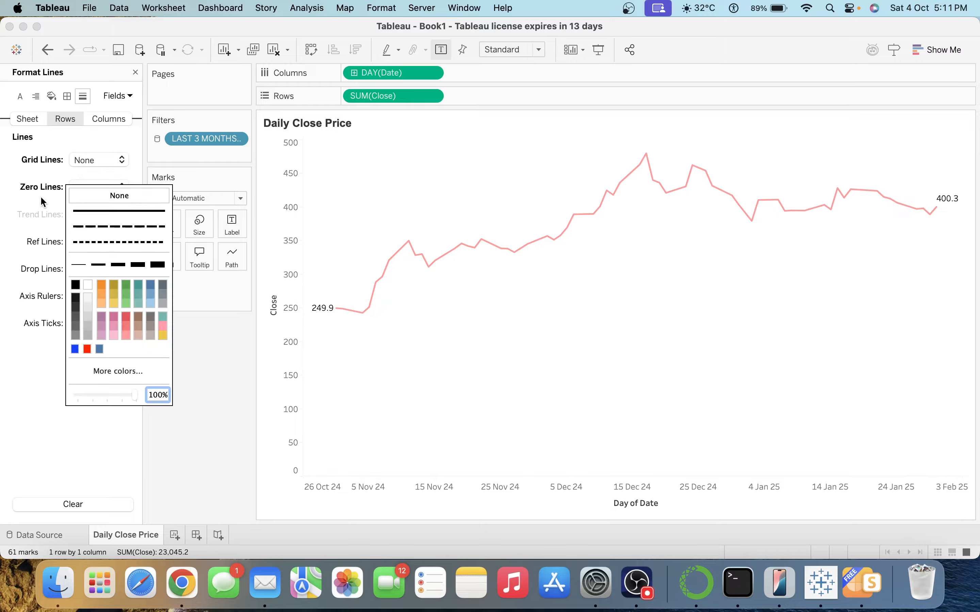
{"action": "left_click", "coordinate": [89, 195]}
{"action": "left_click", "coordinate": [102, 321]}
{"action": "left_click", "coordinate": [101, 327]}
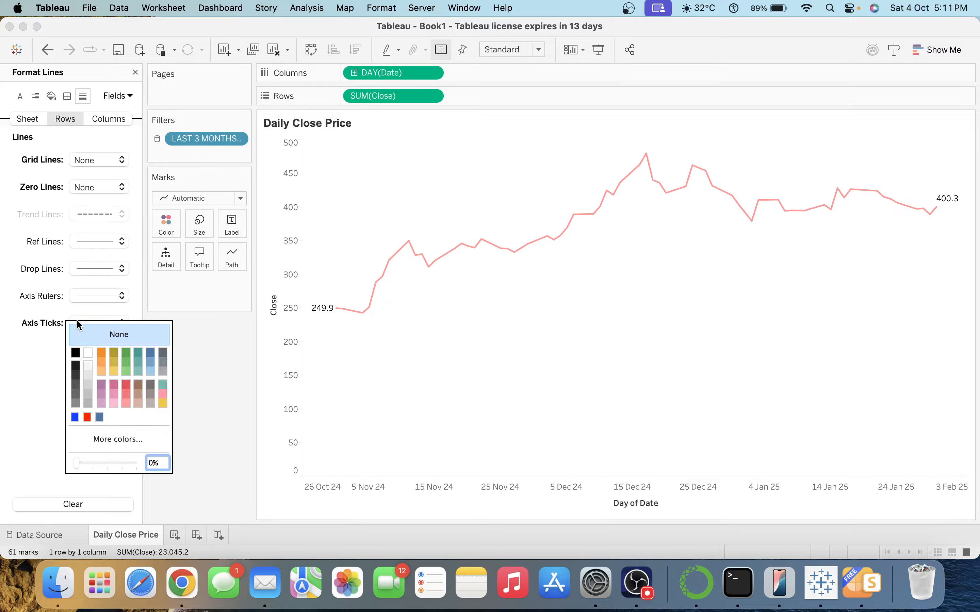
{"action": "left_click", "coordinate": [100, 268]}
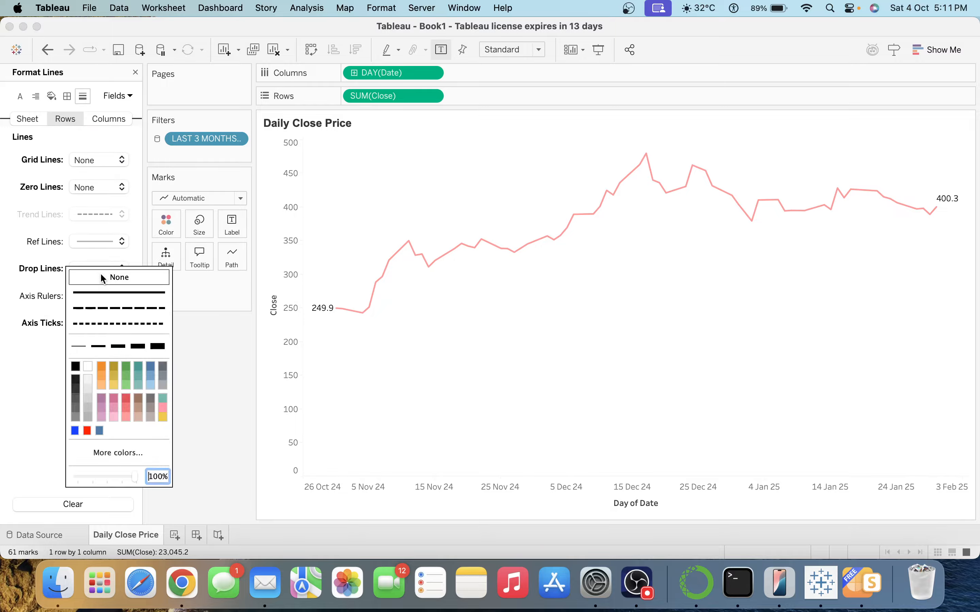
{"action": "left_click", "coordinate": [95, 231]}
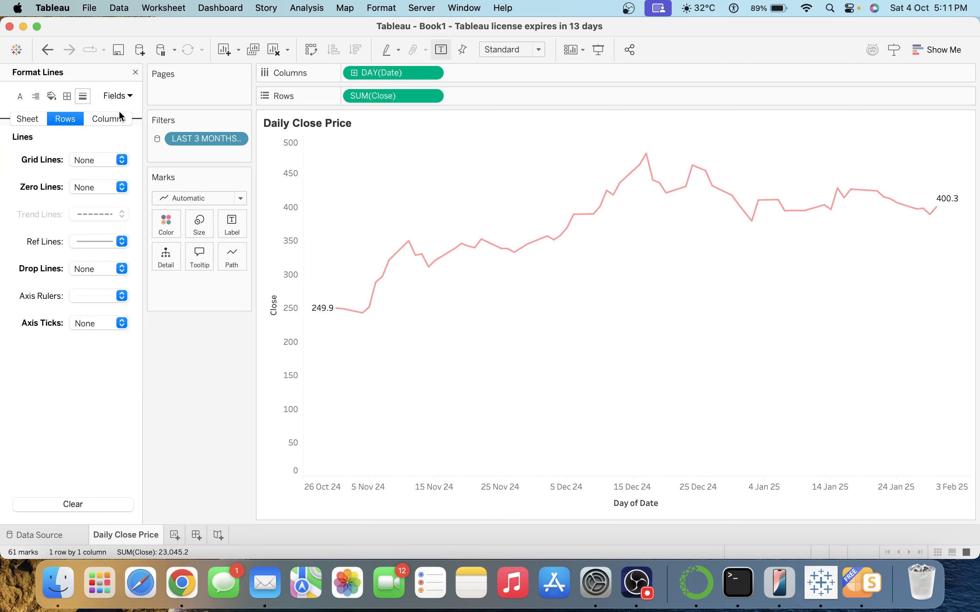
For columns, set zero lines, axis rulers and axis ticks to None.
{"action": "left_click", "coordinate": [110, 119]}
{"action": "left_click", "coordinate": [101, 187]}
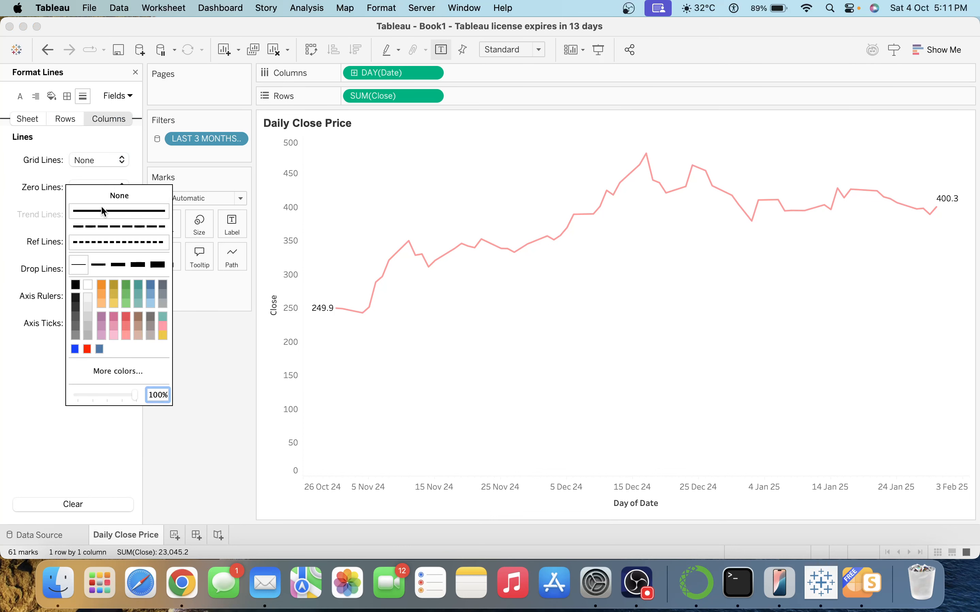
{"action": "left_click", "coordinate": [101, 199]}
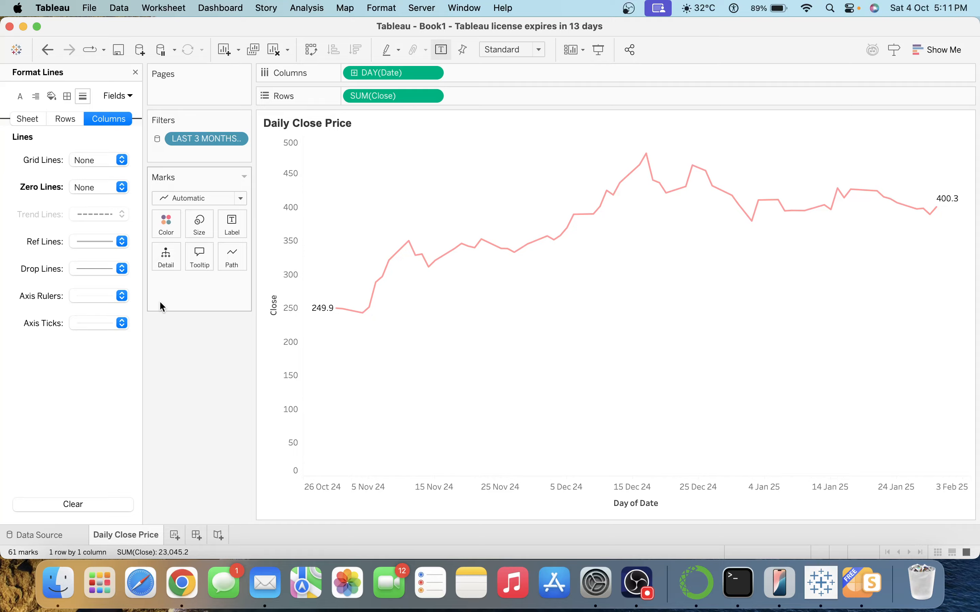
{"action": "left_click", "coordinate": [81, 296]}
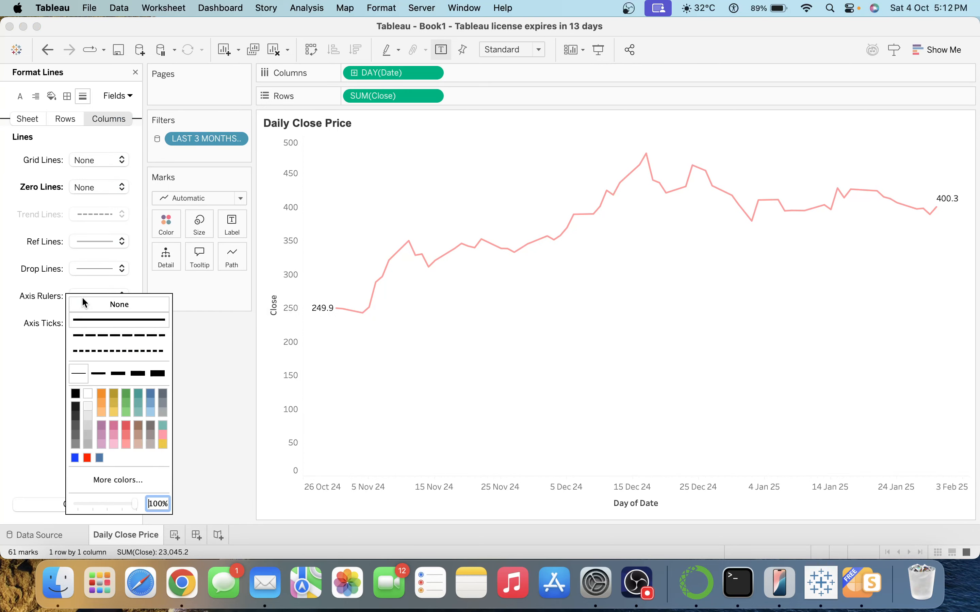
{"action": "left_click", "coordinate": [89, 302]}
{"action": "left_click", "coordinate": [99, 323]}
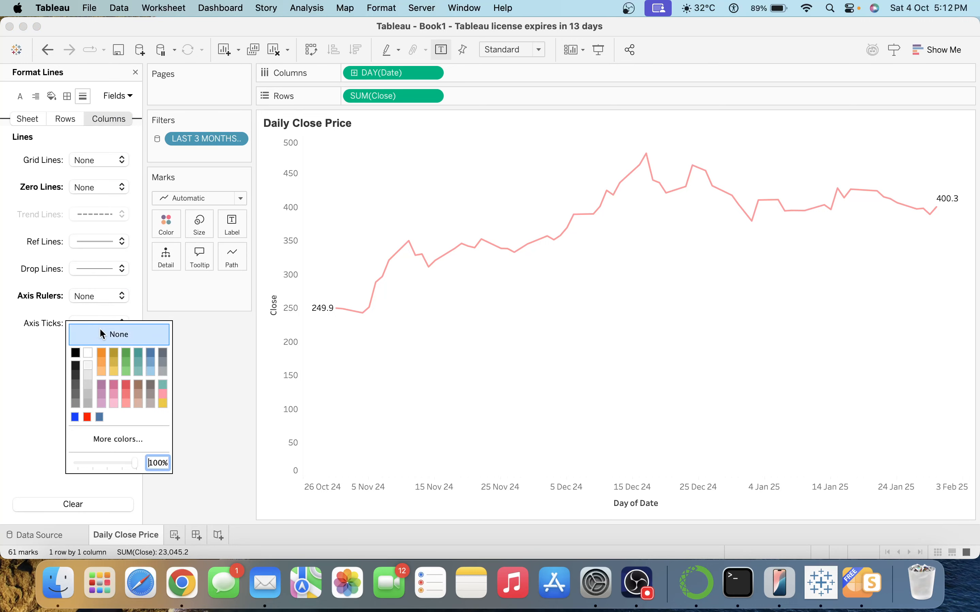
{"action": "left_click", "coordinate": [49, 294]}
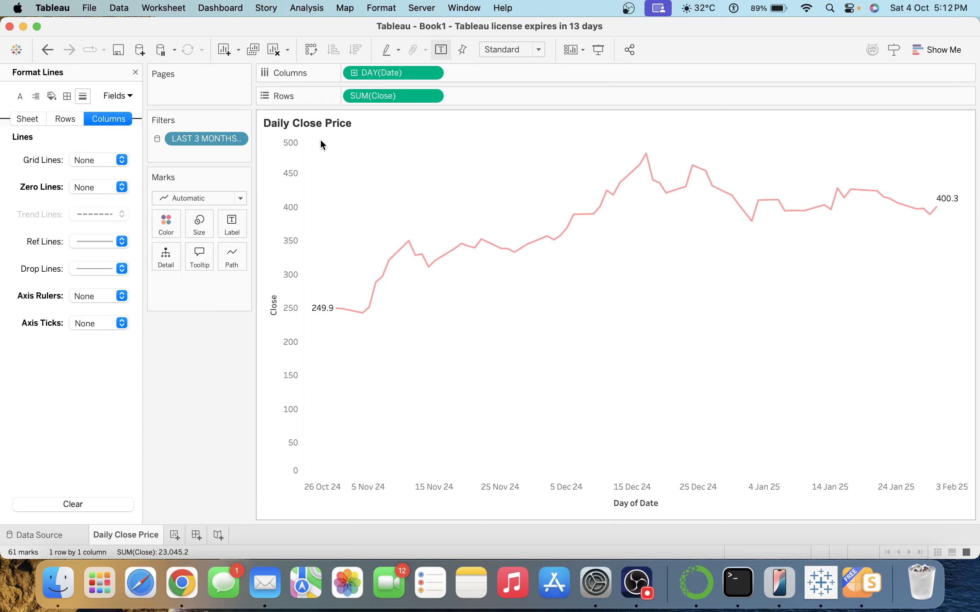
{"action": "right_click", "coordinate": [449, 487]}
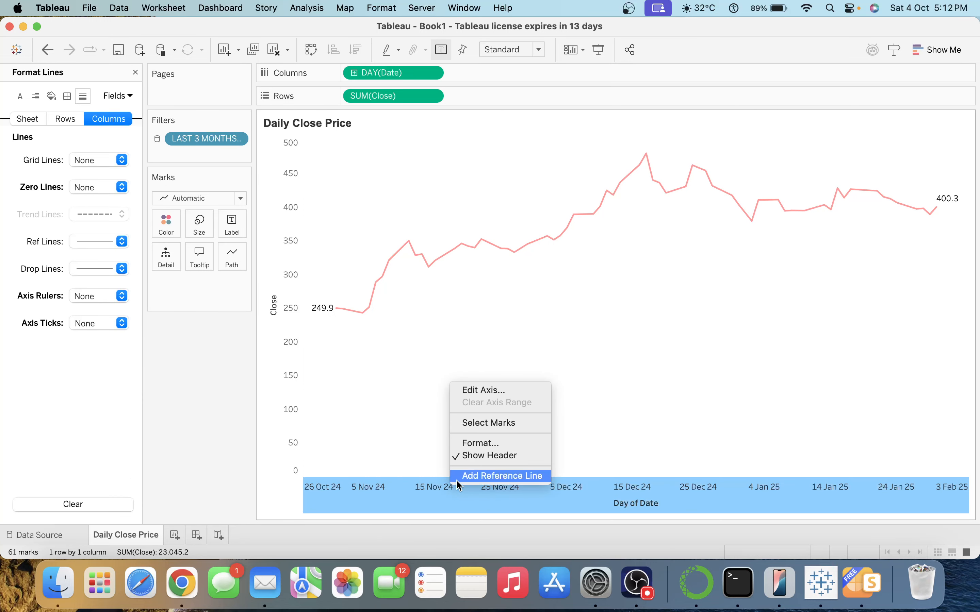
Set the date axis font to Arial, size 10.
{"action": "left_click", "coordinate": [490, 444]}
{"action": "left_click", "coordinate": [109, 160]}
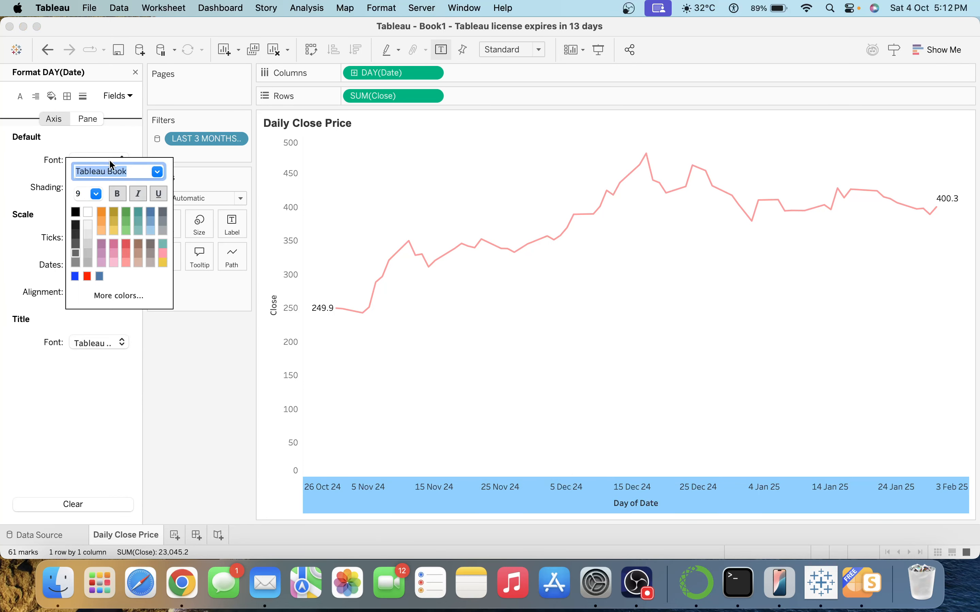
{"action": "left_click", "coordinate": [154, 172]}
{"action": "type", "text": "ar"}
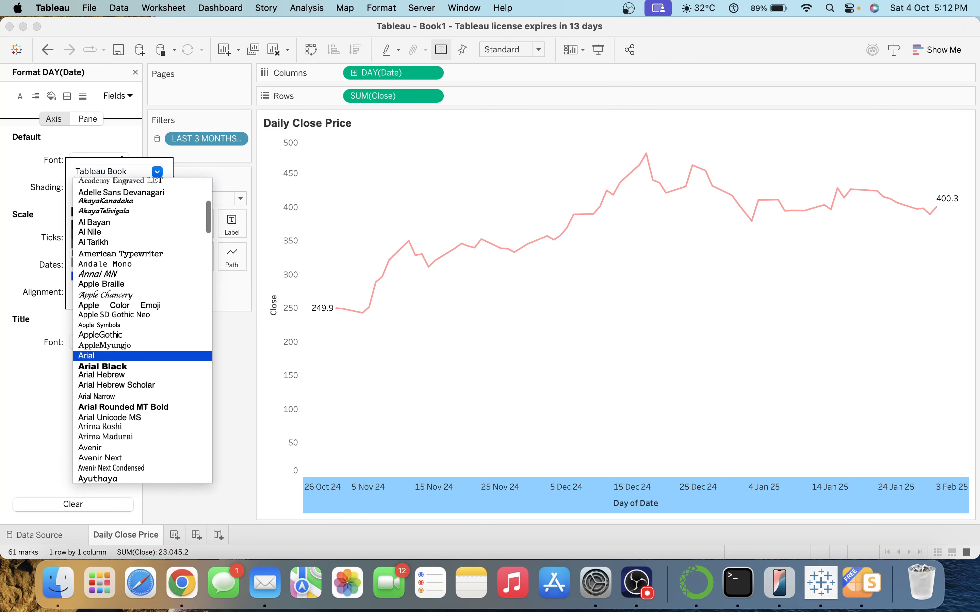
{"action": "key", "text": "Return"}
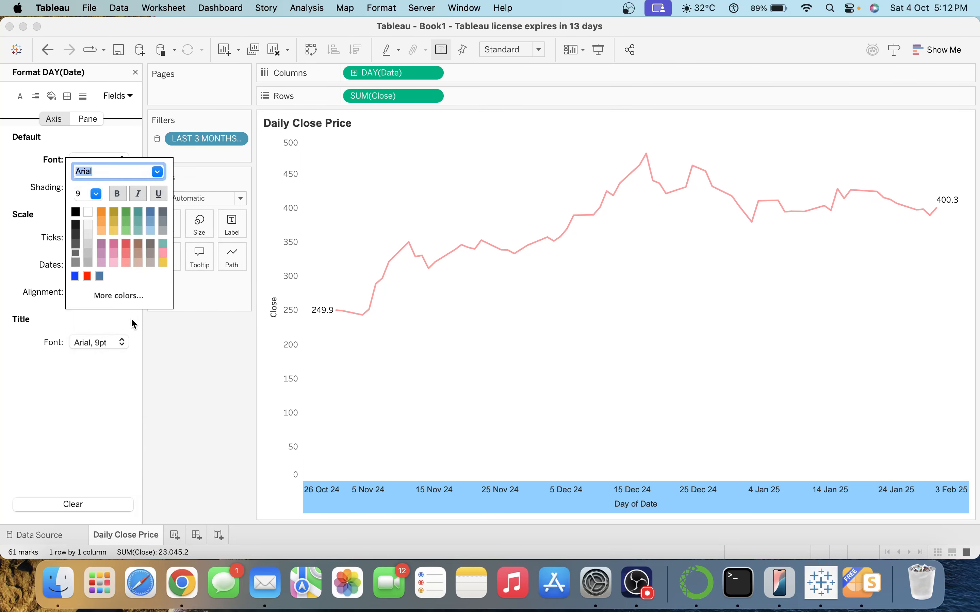
{"action": "left_click", "coordinate": [96, 193]}
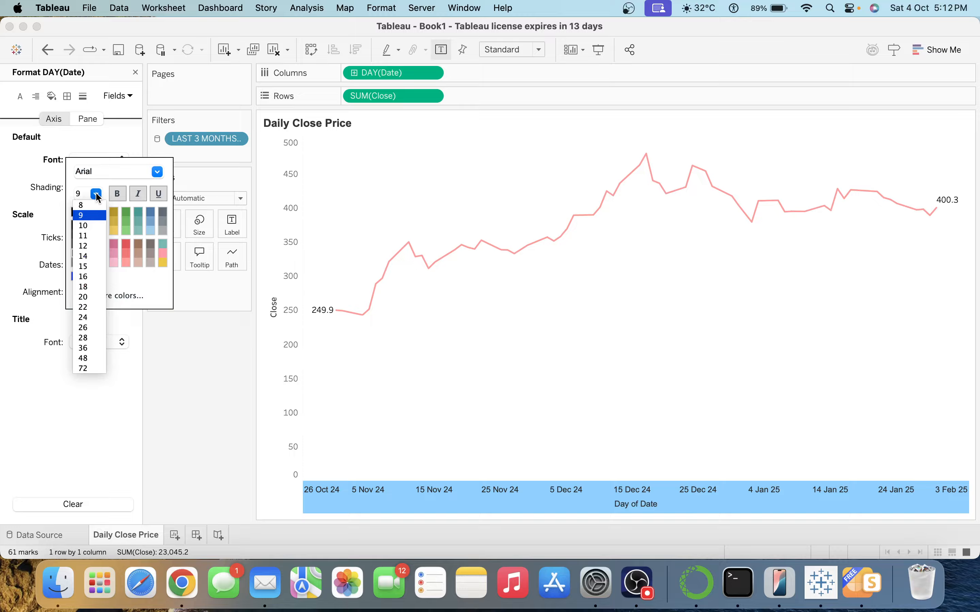
{"action": "left_click", "coordinate": [93, 225]}
{"action": "left_click", "coordinate": [211, 292]}
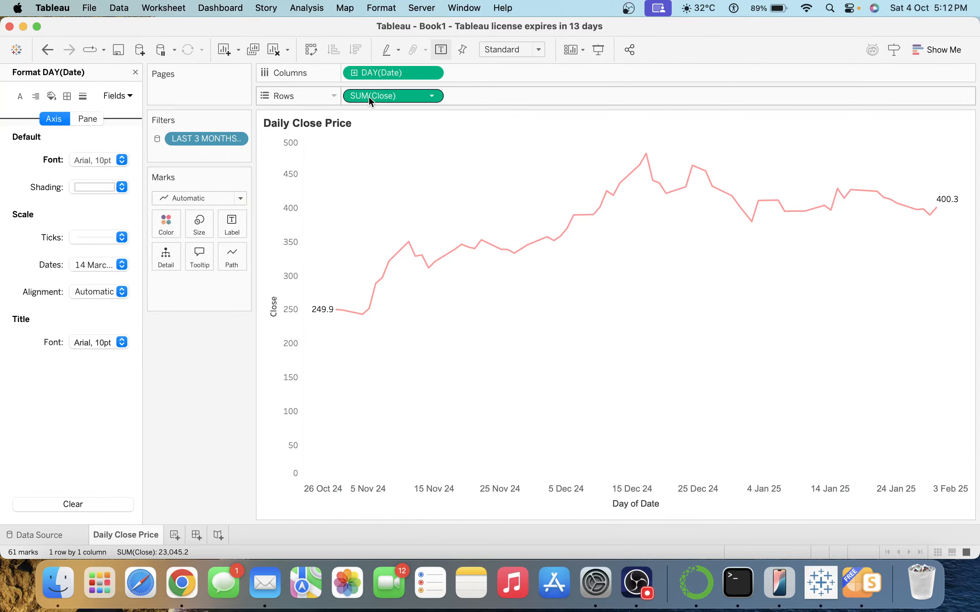
Label the line ends with SUM(Close) values in Arial font.
{"action": "left_click_drag", "start_coordinate": [369, 100], "coordinate": [241, 213]}
{"action": "left_click", "coordinate": [241, 214]}
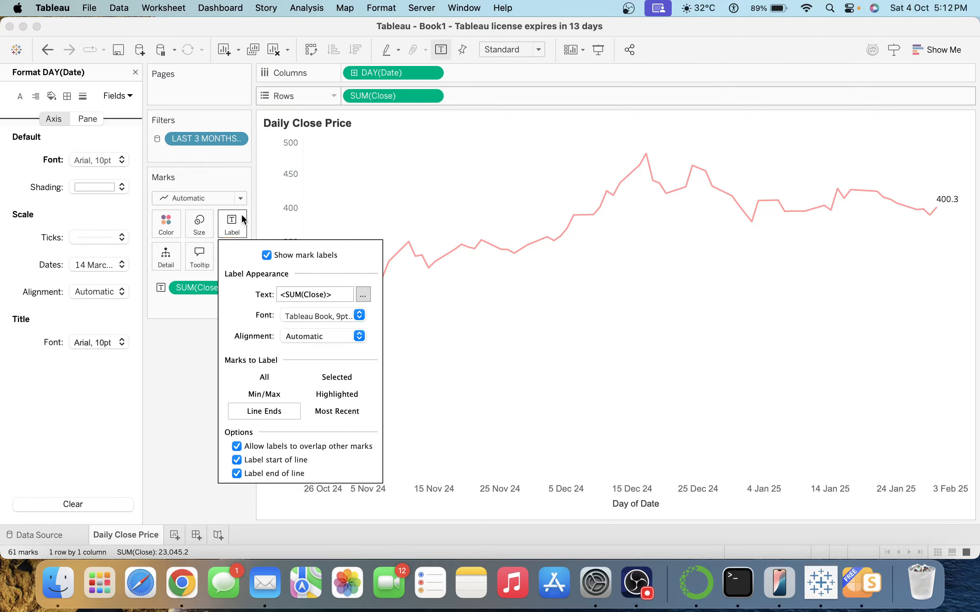
{"action": "left_click", "coordinate": [364, 295]}
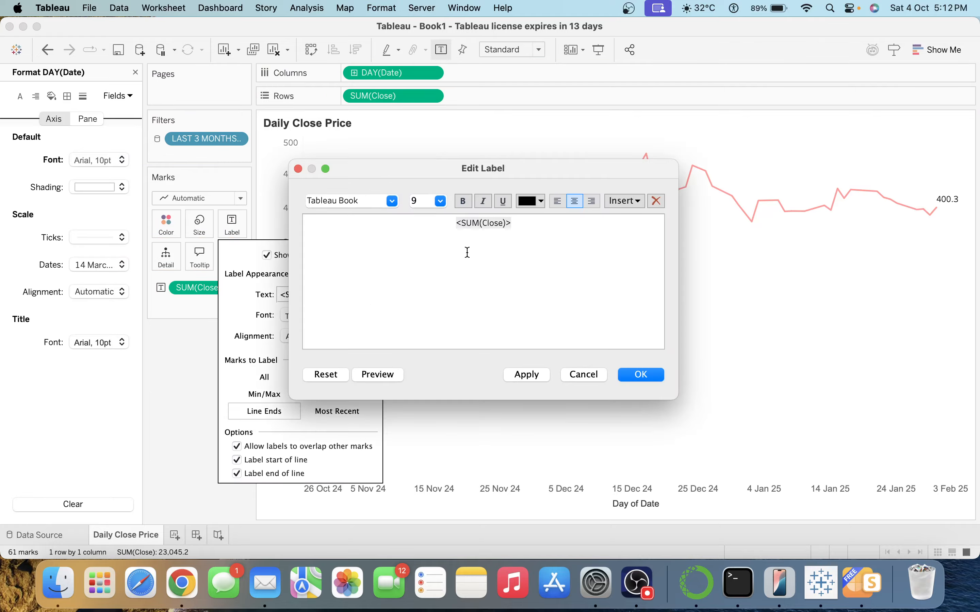
{"action": "double_click", "coordinate": [499, 223]}
{"action": "left_click", "coordinate": [392, 201]}
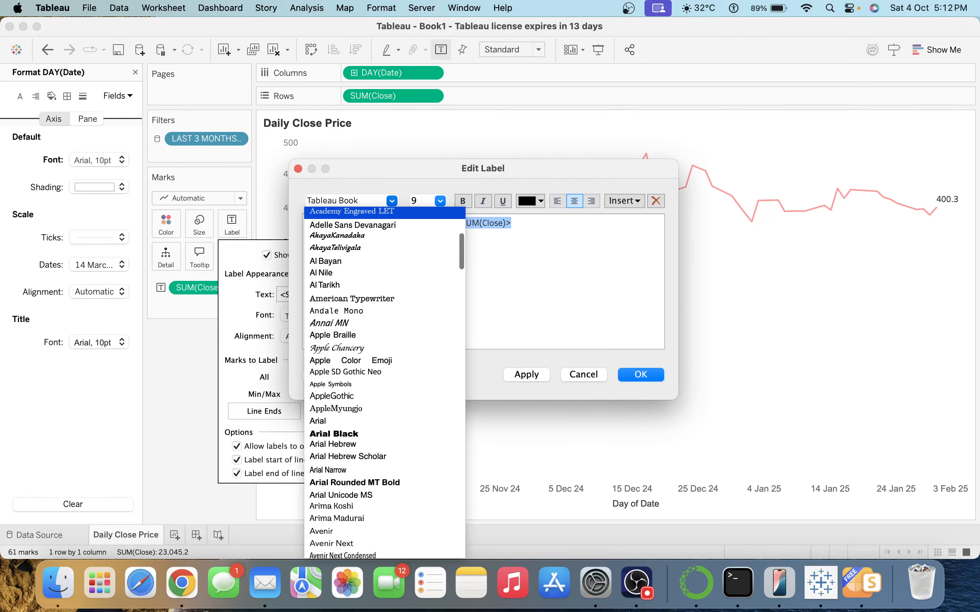
{"action": "left_click", "coordinate": [328, 455]}
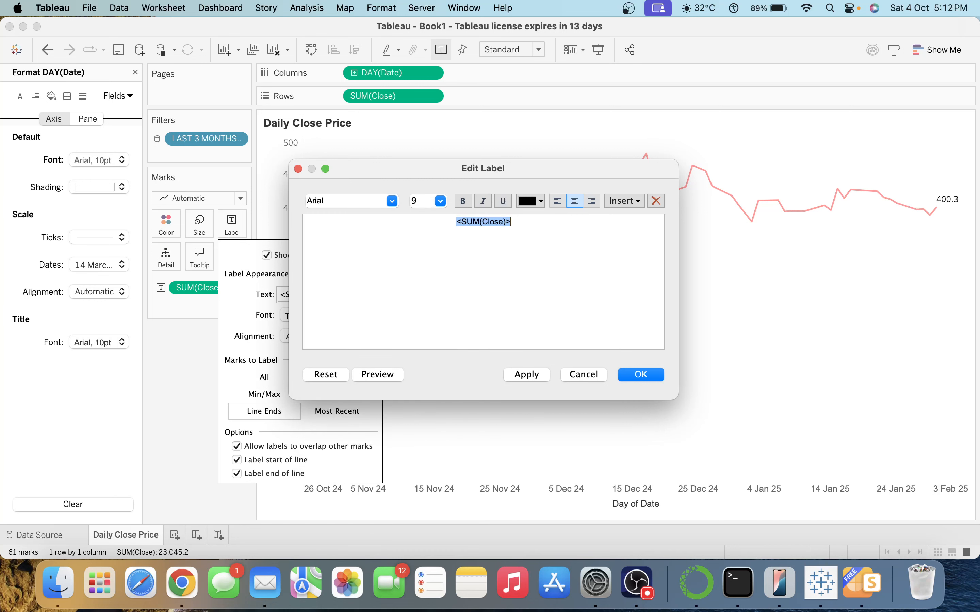
{"action": "left_click", "coordinate": [638, 374]}
{"action": "left_click", "coordinate": [639, 373]}
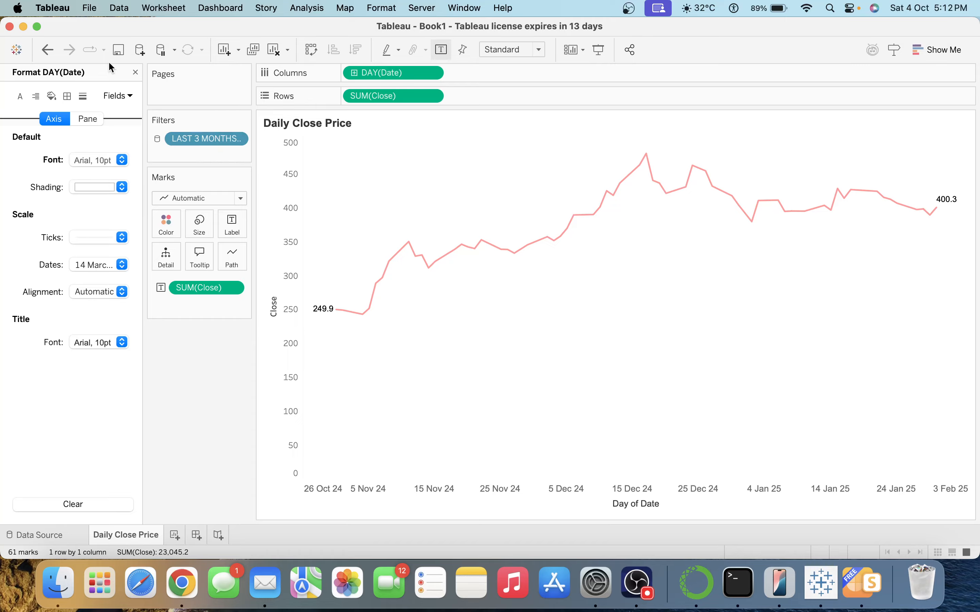
{"action": "left_click", "coordinate": [135, 74]}
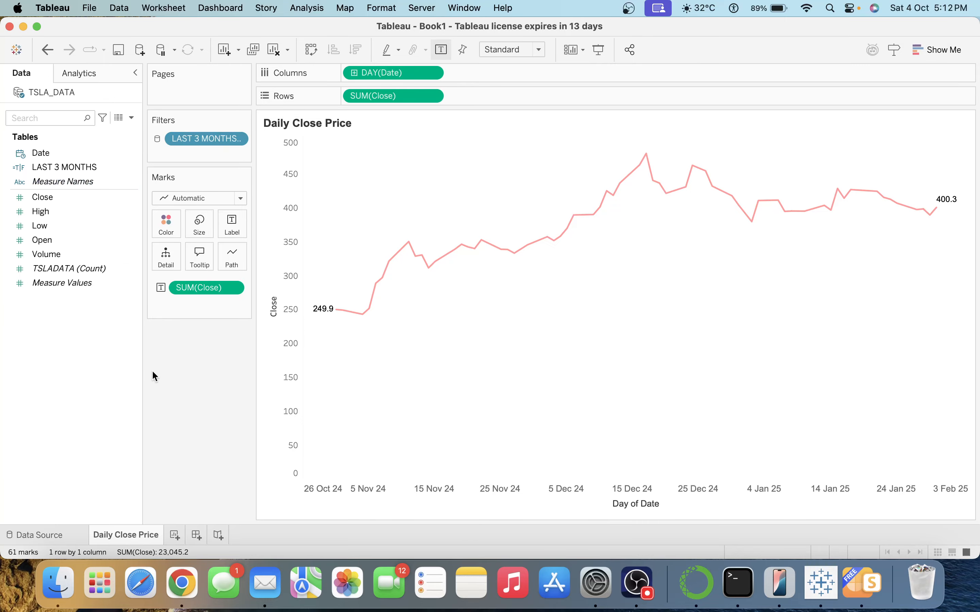
Duplicate Daily Close Price as 'Volume Traded' and label its line with Volume.
{"action": "right_click", "coordinate": [143, 537]}
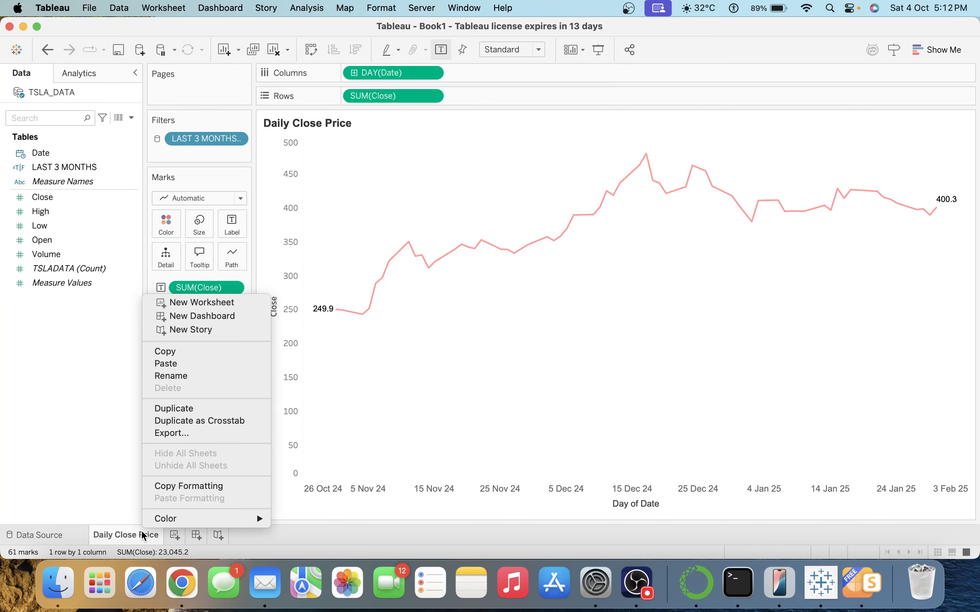
{"action": "left_click", "coordinate": [196, 409]}
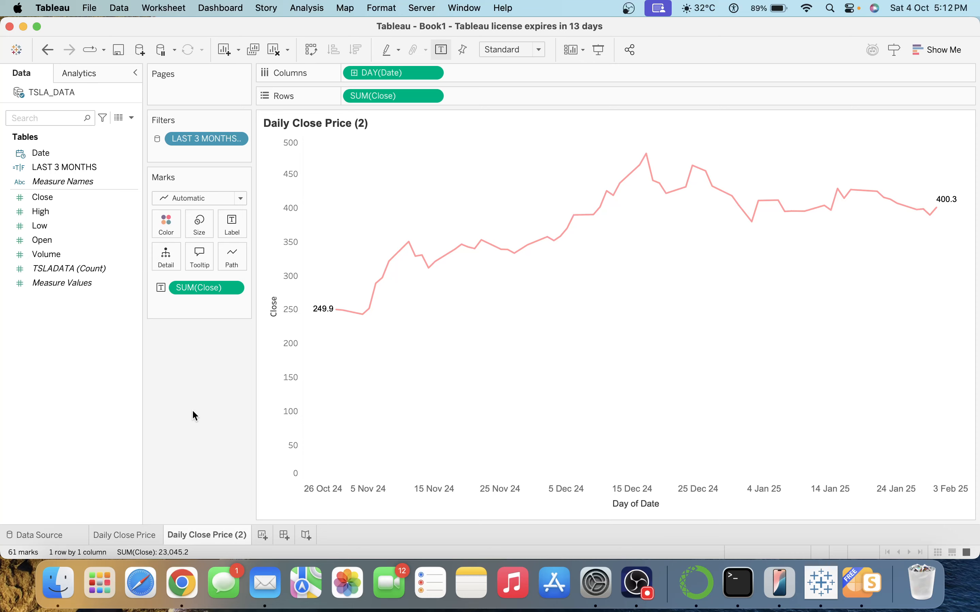
{"action": "double_click", "coordinate": [188, 539]}
{"action": "type", "text": "Volume Traded"}
{"action": "key", "text": "Return"}
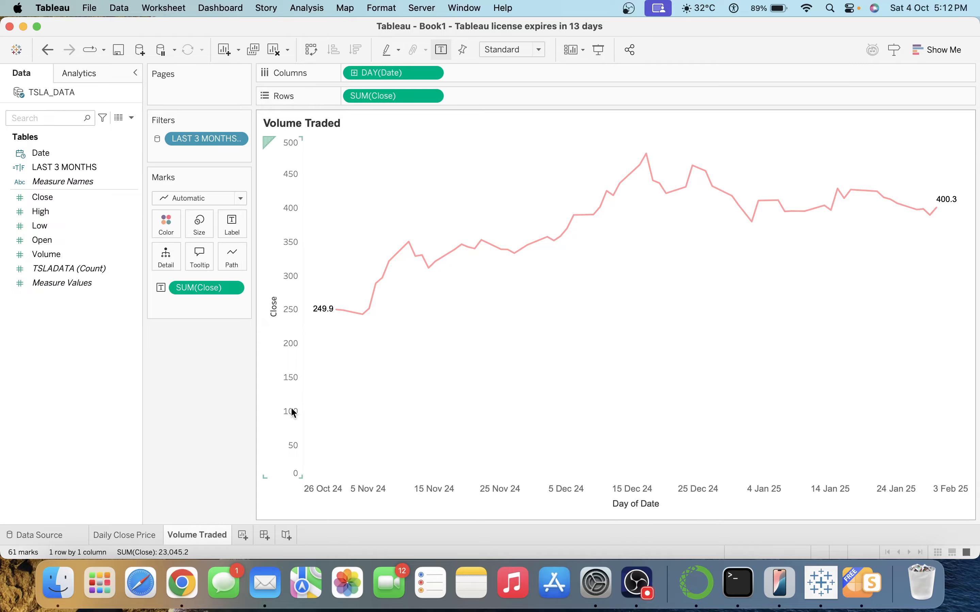
{"action": "left_click_drag", "start_coordinate": [83, 253], "coordinate": [219, 288]}
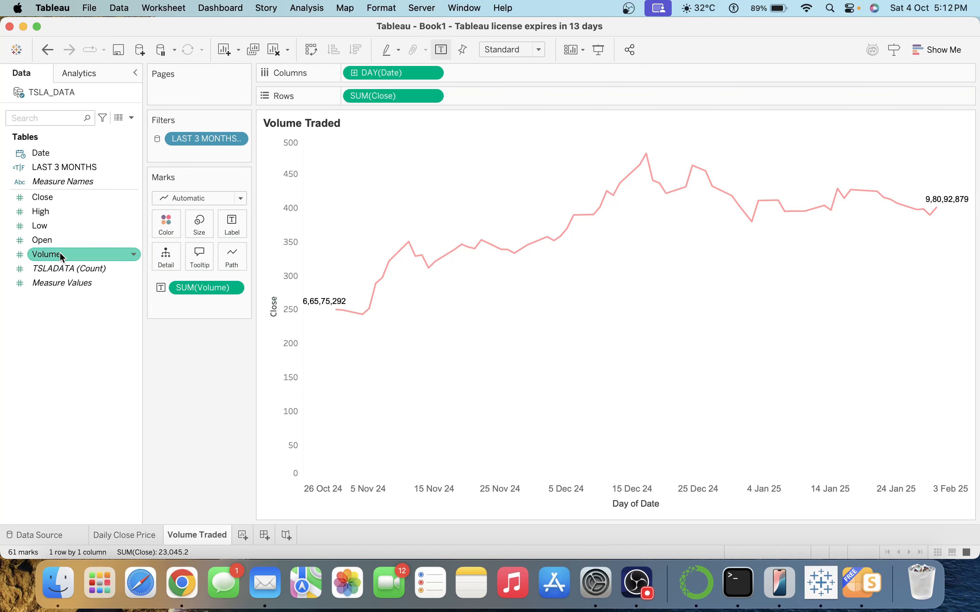
Plot SUM(Volume) on Rows in place of Close, drawn as thin bars.
{"action": "left_click_drag", "start_coordinate": [63, 254], "coordinate": [379, 94]}
{"action": "left_click", "coordinate": [211, 198]}
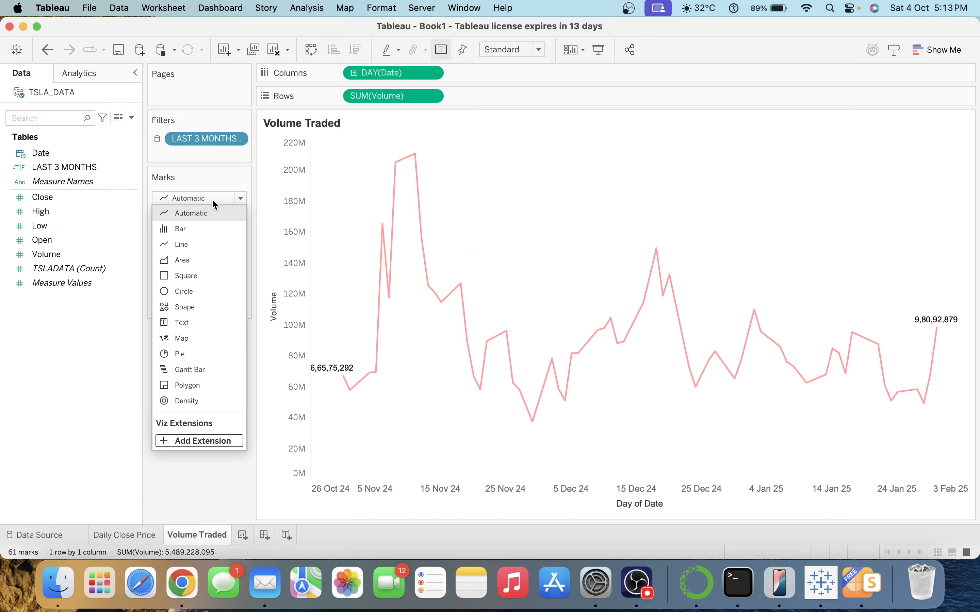
{"action": "left_click", "coordinate": [197, 230]}
{"action": "left_click", "coordinate": [203, 225]}
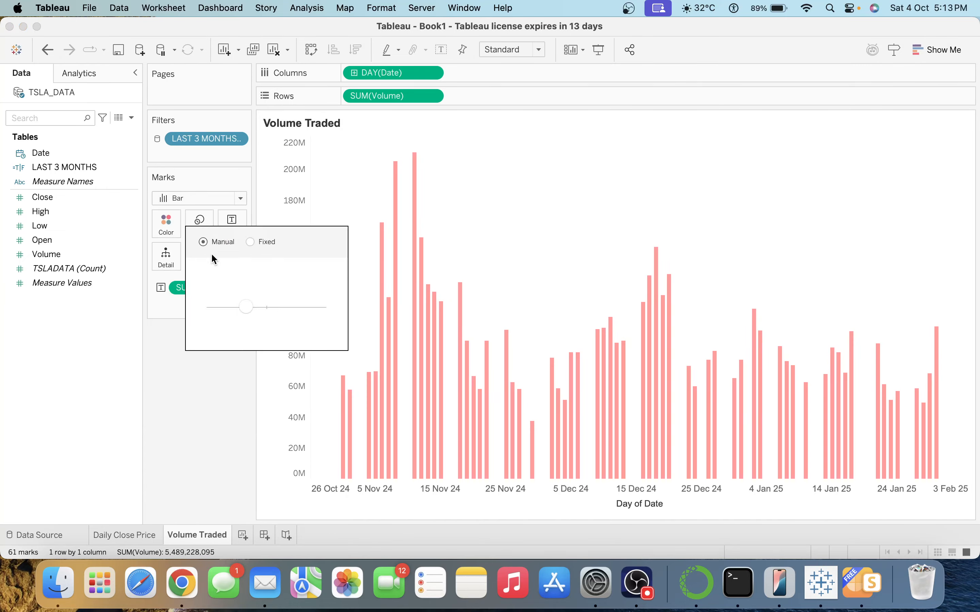
{"action": "left_click", "coordinate": [229, 306]}
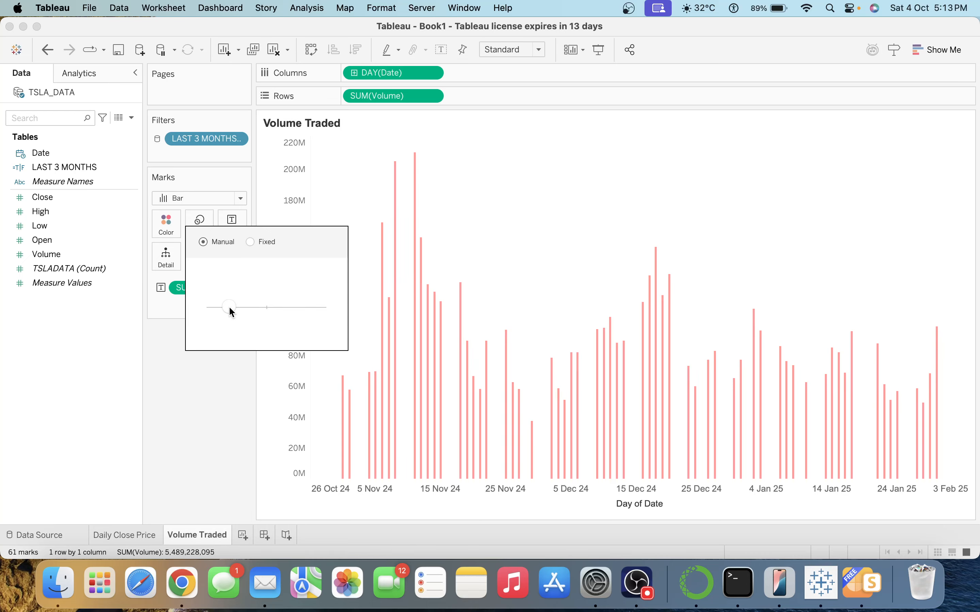
{"action": "left_click", "coordinate": [228, 472]}
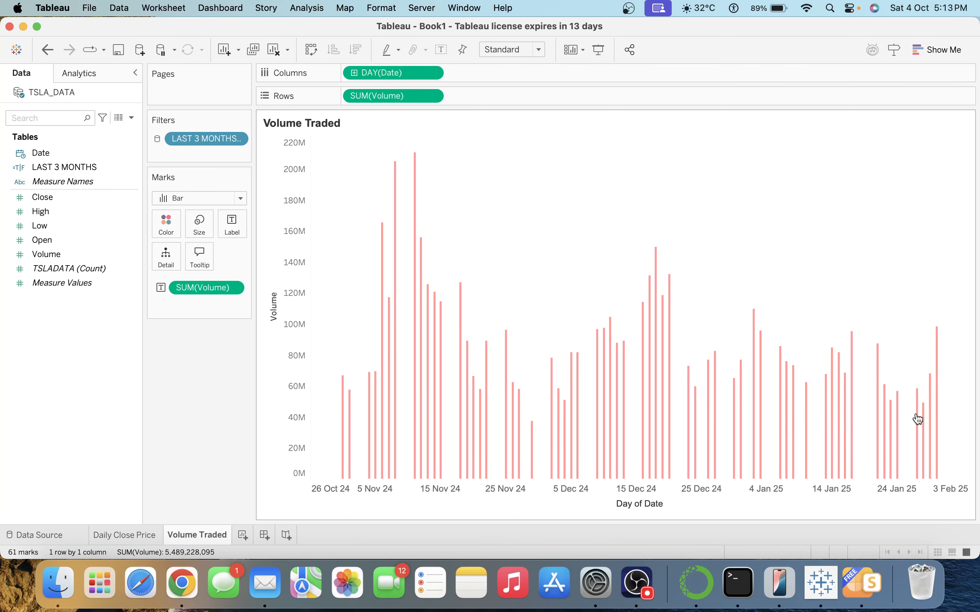
Duplicate Volume Traded as a new sheet named 'Daily High and Low Price'.
{"action": "right_click", "coordinate": [204, 536]}
{"action": "left_click", "coordinate": [245, 412]}
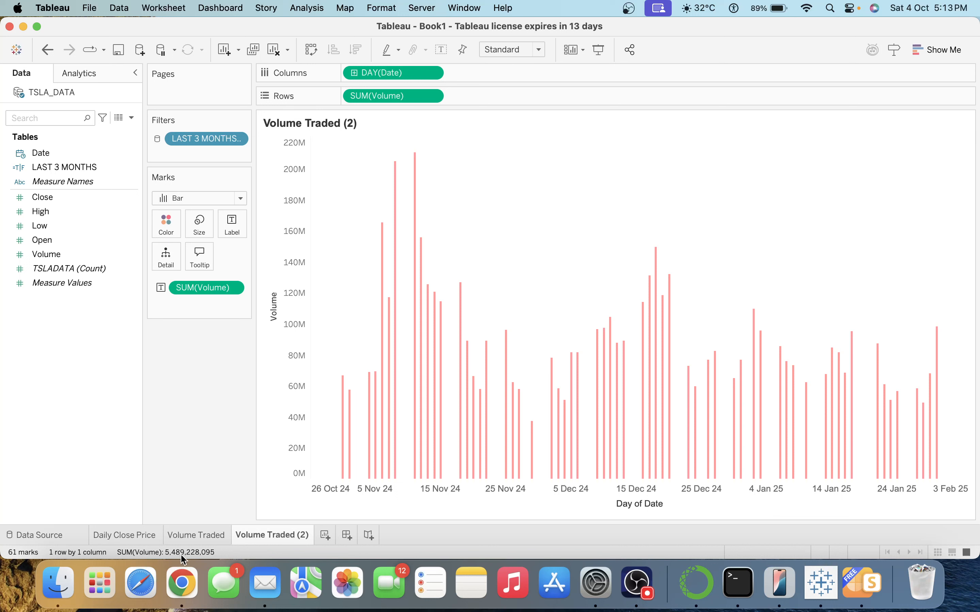
{"action": "double_click", "coordinate": [258, 534]}
{"action": "type", "text": "D"}
{"action": "type", "text": "aukt="}
{"action": "key", "text": "BackSpace"}
{"action": "key", "text": "BackSpace"}
{"action": "key", "text": "BackSpace"}
{"action": "key", "text": "BackSpace"}
{"action": "key", "text": "BackSpace"}
{"action": "key", "text": "BackSpace"}
{"action": "type", "text": "Daily High and Low"}
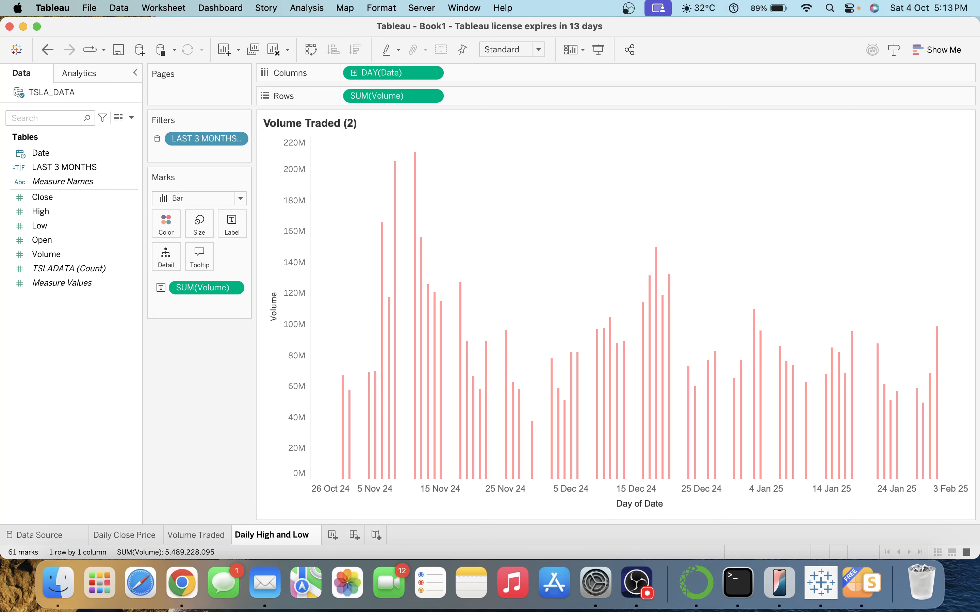
{"action": "type", "text": " Price"}
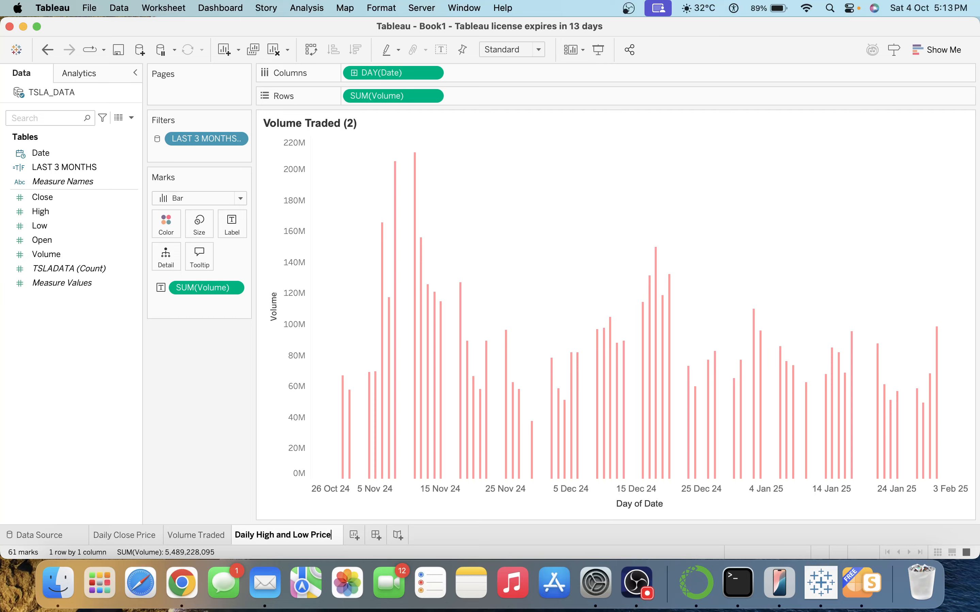
{"action": "triple_click", "coordinate": [292, 535]}
{"action": "key", "text": "super+c"}
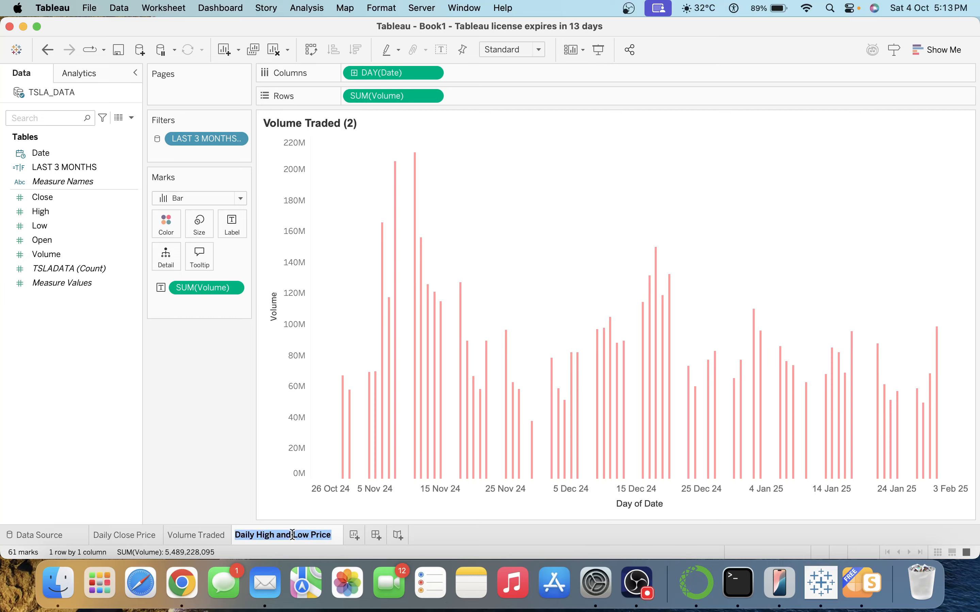
{"action": "left_click", "coordinate": [218, 473]}
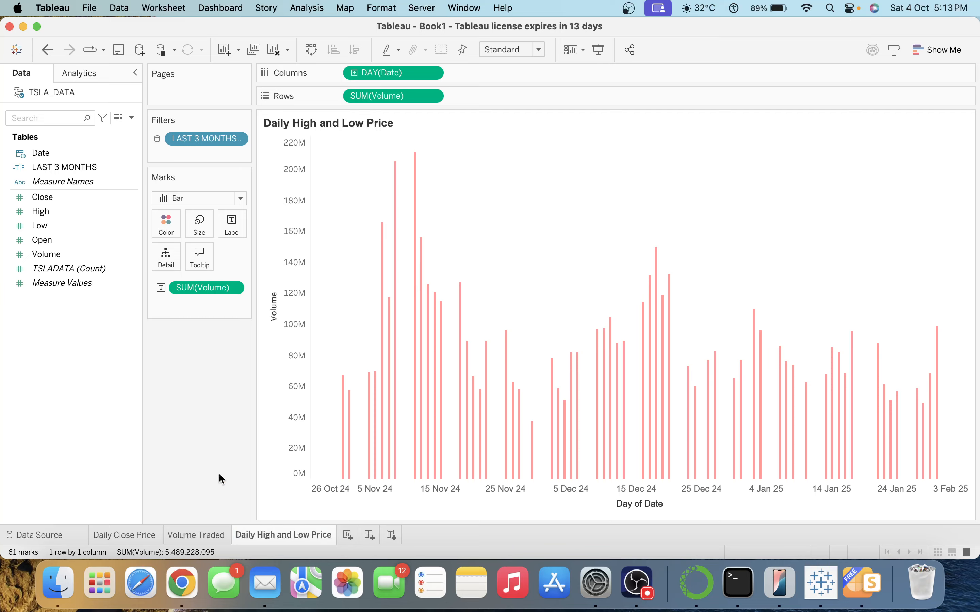
Replace the chart title placeholder with 'Daily High and Low Price'.
{"action": "double_click", "coordinate": [341, 121]}
{"action": "key", "text": "super+a"}
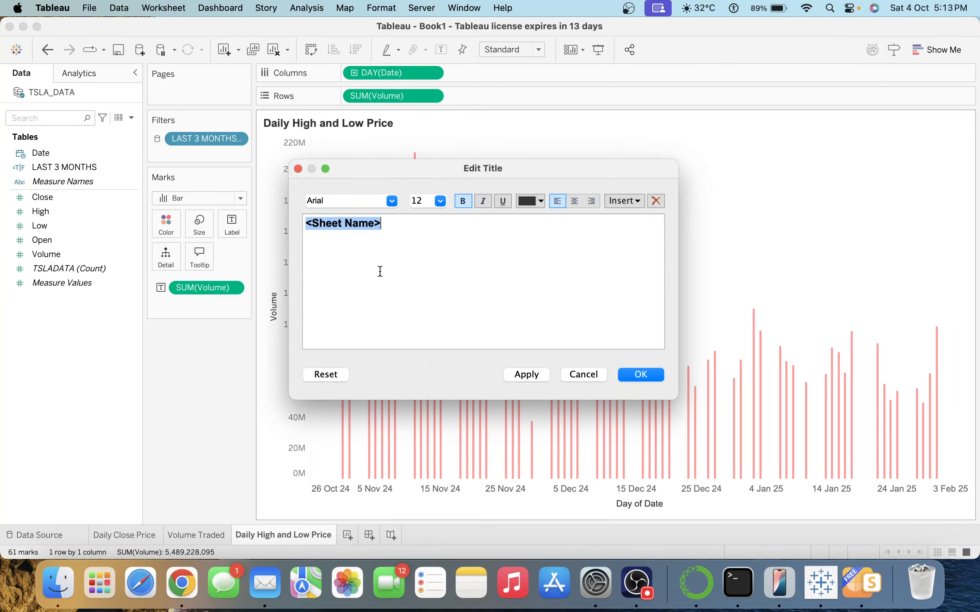
{"action": "key", "text": "super+v"}
Swap the Volume pills for High on Rows, shown as a line.
{"action": "left_click", "coordinate": [642, 375]}
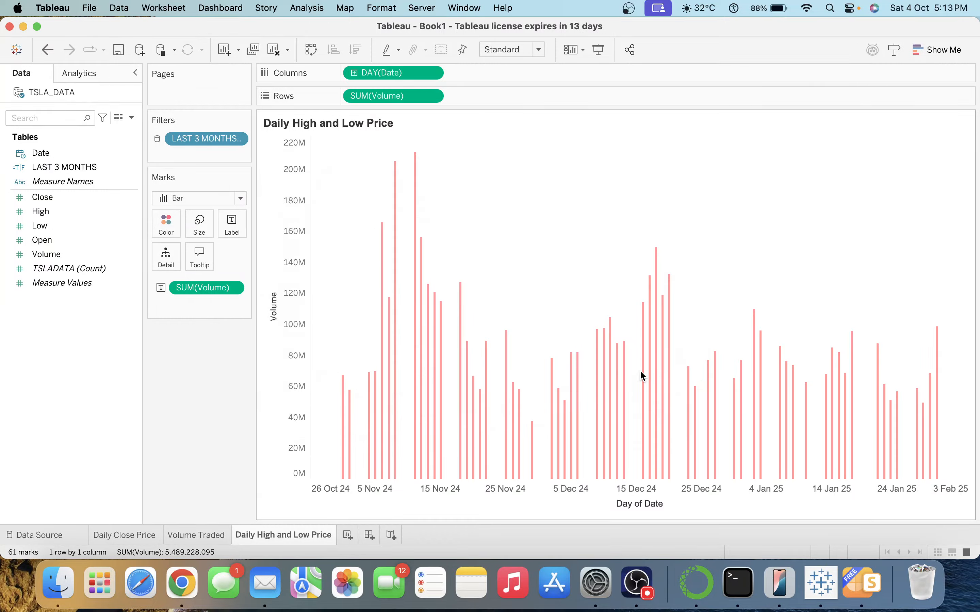
{"action": "left_click_drag", "start_coordinate": [211, 289], "coordinate": [205, 378]}
{"action": "left_click_drag", "start_coordinate": [371, 96], "coordinate": [470, 7]}
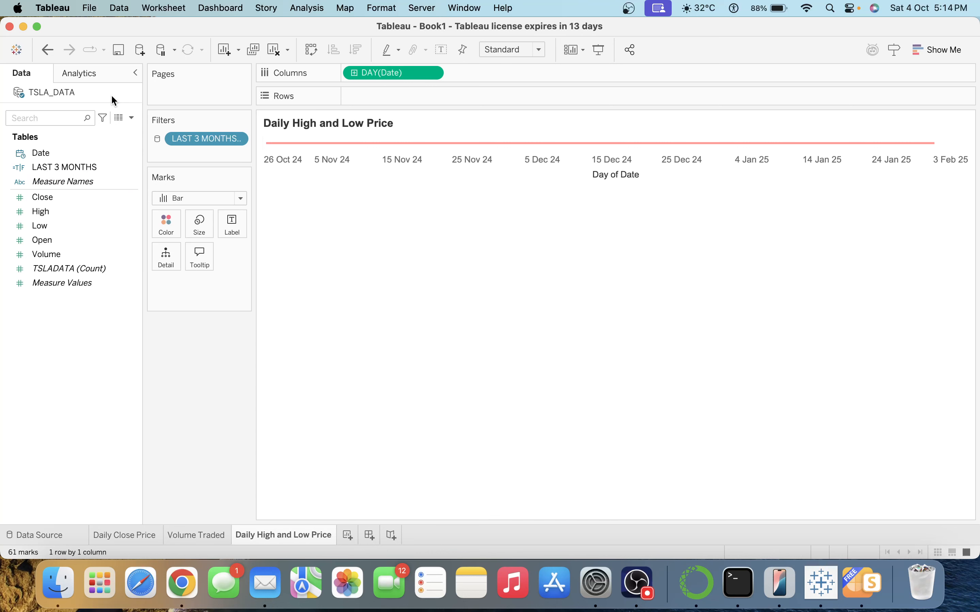
{"action": "left_click", "coordinate": [60, 214]}
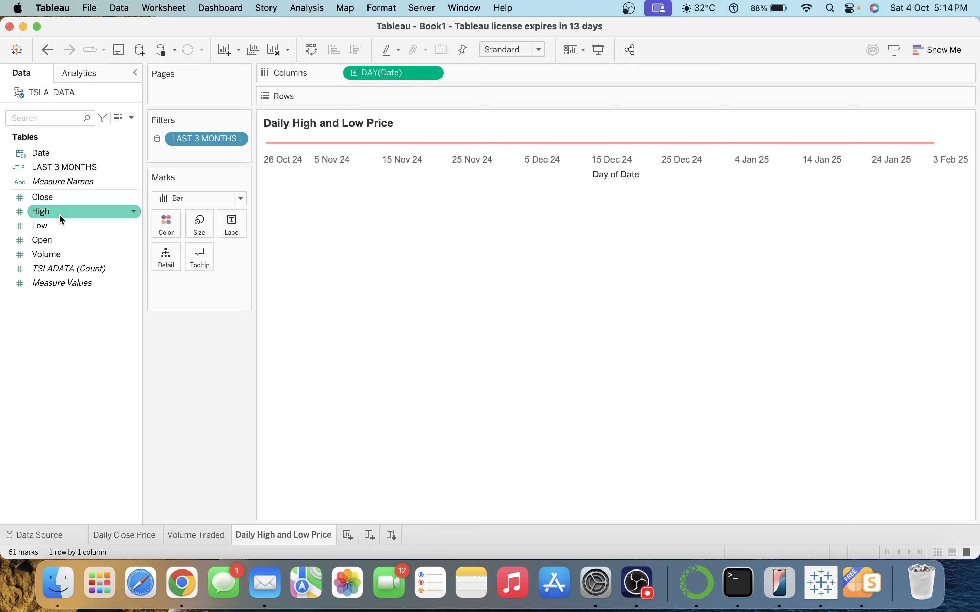
{"action": "double_click", "coordinate": [60, 212]}
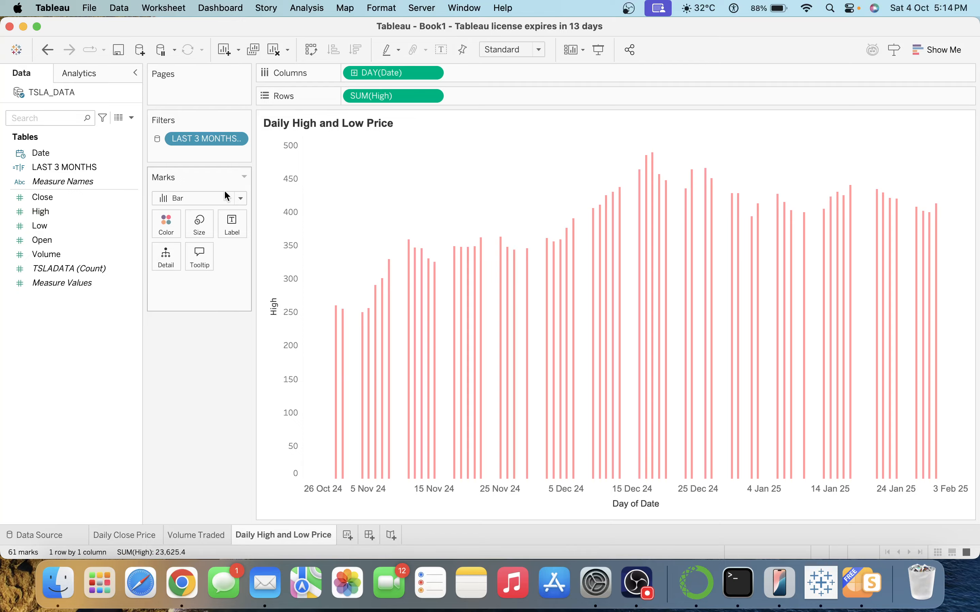
{"action": "left_click", "coordinate": [220, 198]}
{"action": "left_click", "coordinate": [185, 242]}
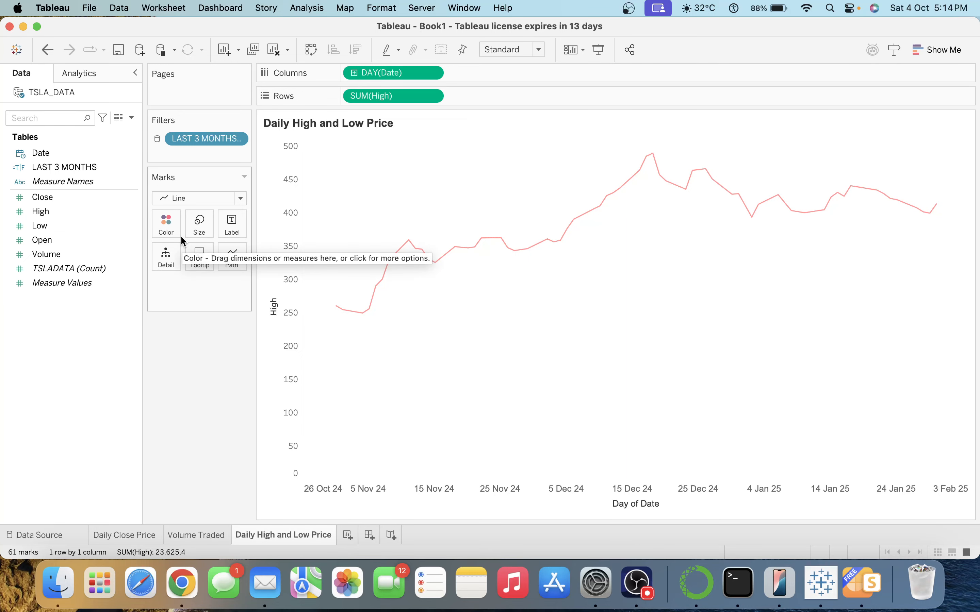
Add Low to the same axis and label the lines with Measure Names and Measure Values.
{"action": "left_click_drag", "start_coordinate": [81, 228], "coordinate": [296, 253]}
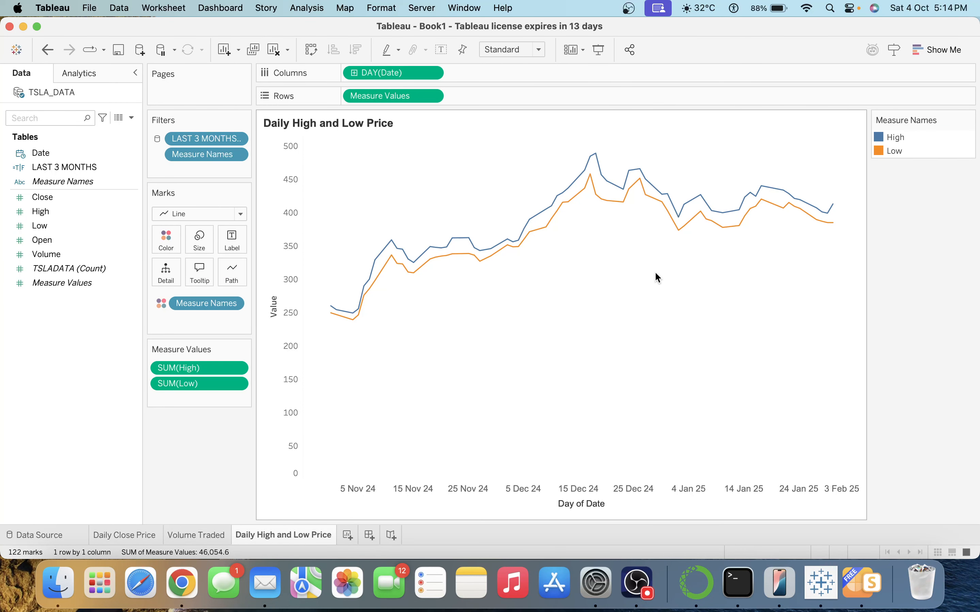
{"action": "left_click", "coordinate": [233, 240]}
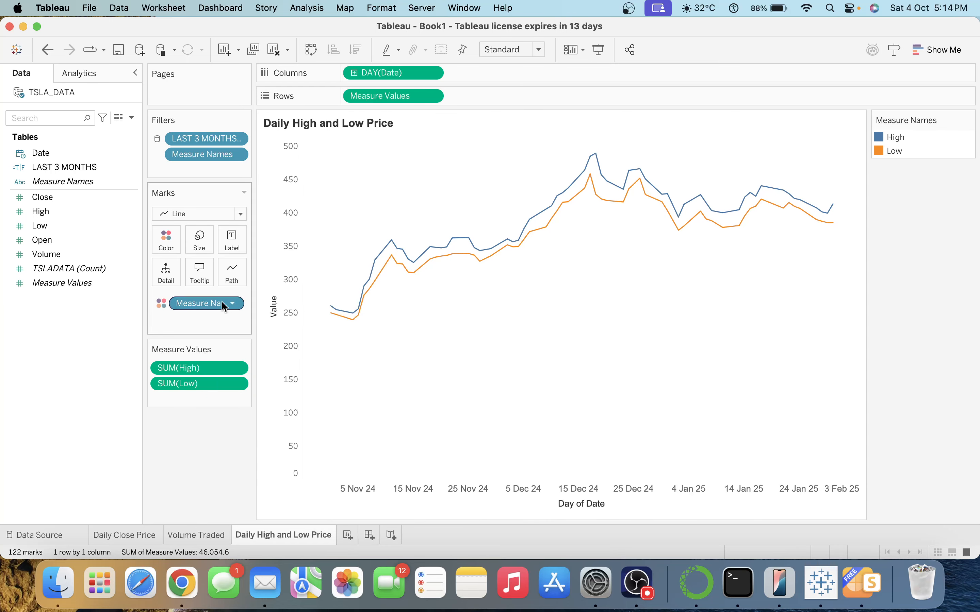
{"action": "left_click_drag", "start_coordinate": [221, 301], "coordinate": [236, 245]}
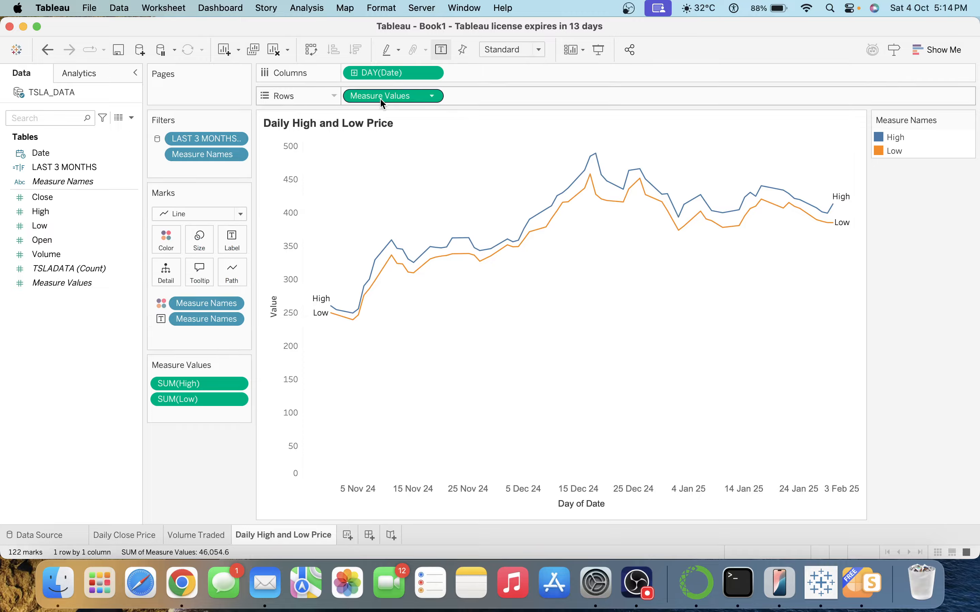
{"action": "left_click_drag", "start_coordinate": [380, 100], "coordinate": [236, 243]}
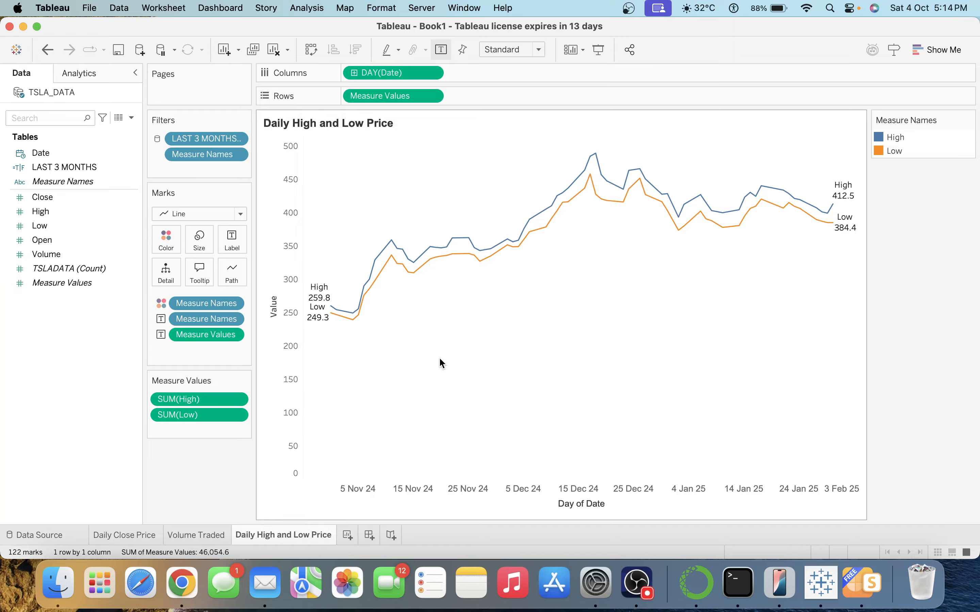
Recolour the High line pink and the Low line grey.
{"action": "left_click", "coordinate": [166, 238]}
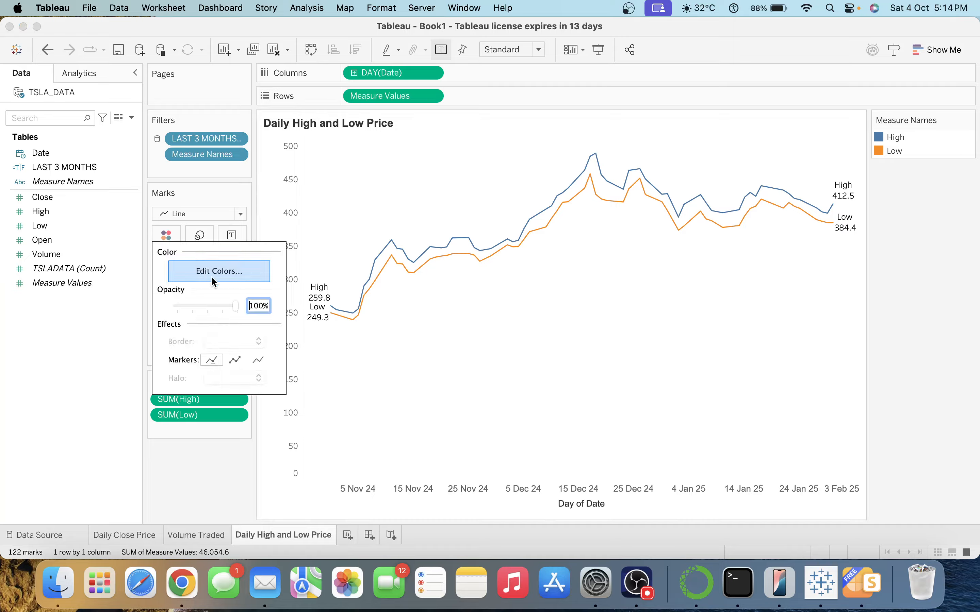
{"action": "left_click", "coordinate": [218, 268]}
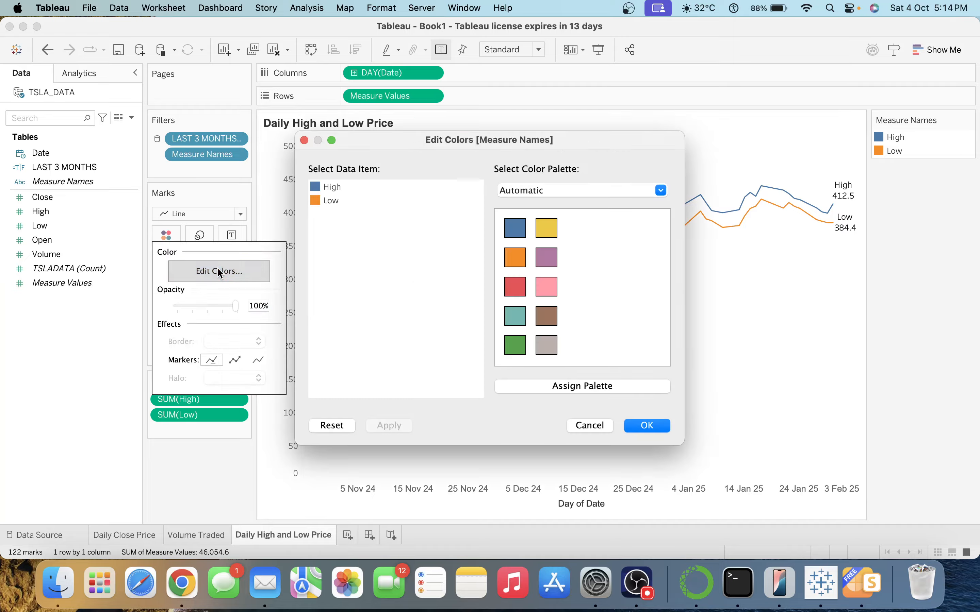
{"action": "left_click", "coordinate": [330, 187]}
{"action": "left_click", "coordinate": [556, 288]}
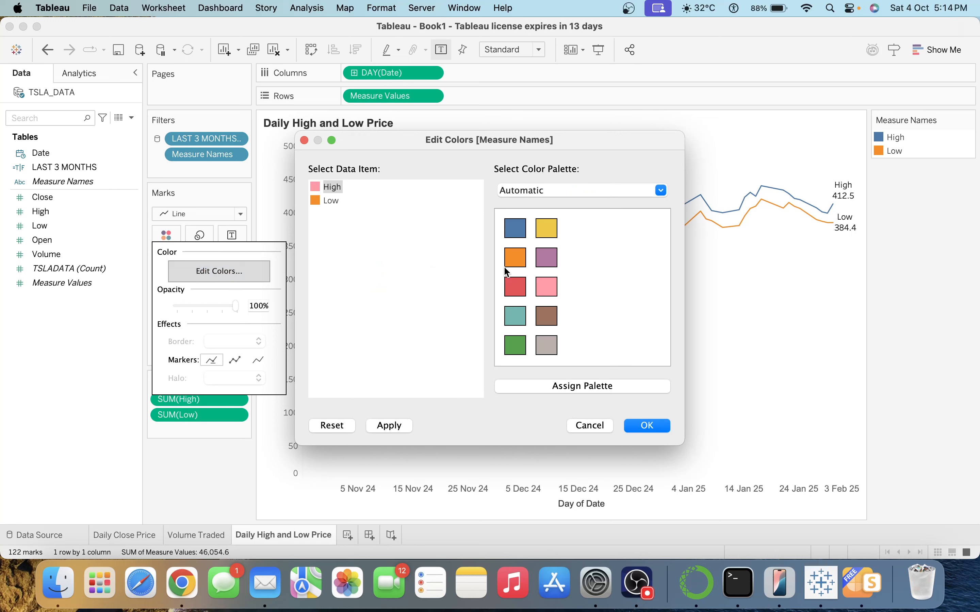
{"action": "left_click", "coordinate": [332, 201]}
{"action": "left_click", "coordinate": [545, 349]}
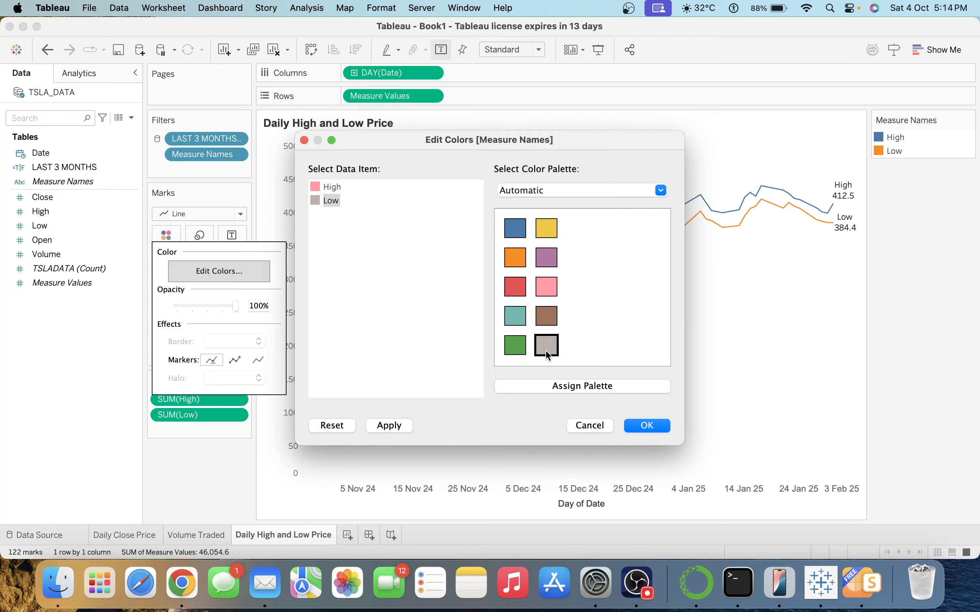
{"action": "left_click", "coordinate": [646, 427]}
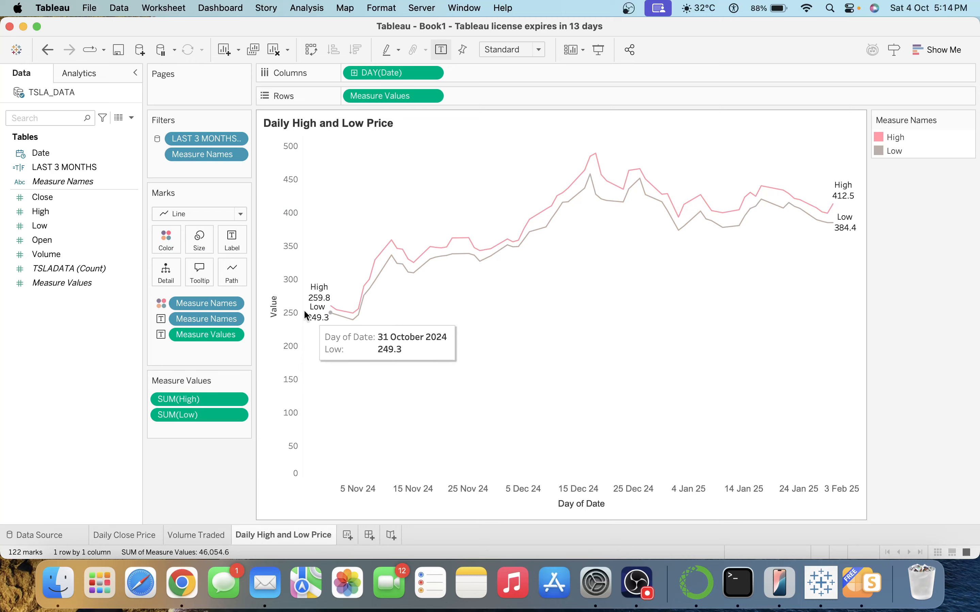
Keep both lines solid and show a marker at every data point.
{"action": "left_click", "coordinate": [233, 270]}
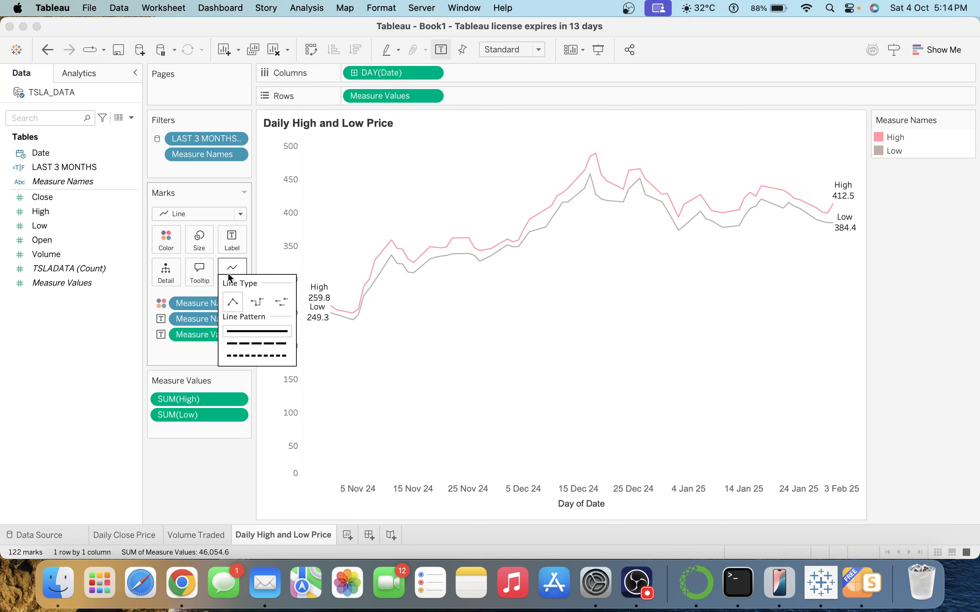
{"action": "left_click", "coordinate": [259, 355]}
{"action": "left_click", "coordinate": [260, 345]}
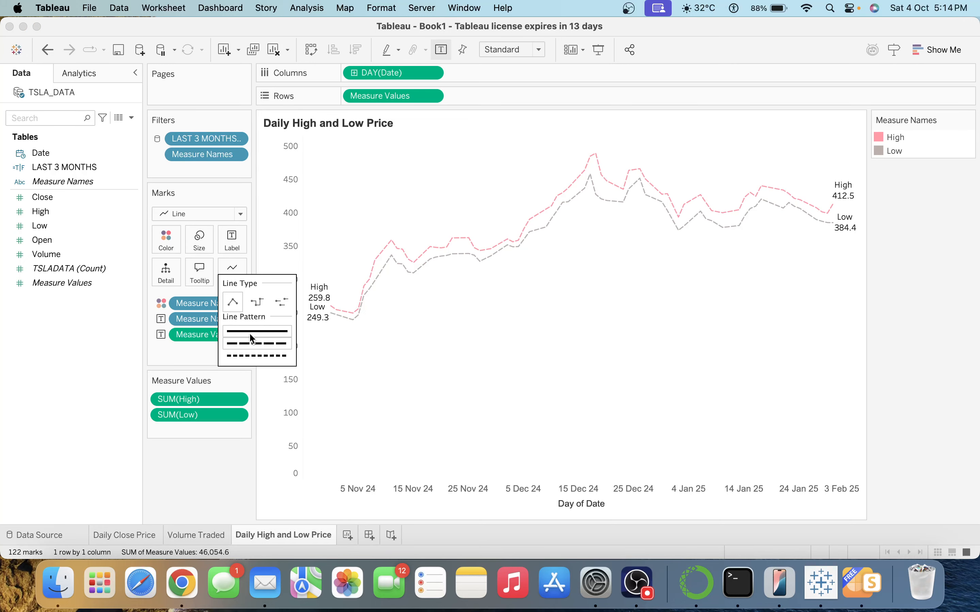
{"action": "left_click", "coordinate": [250, 334]}
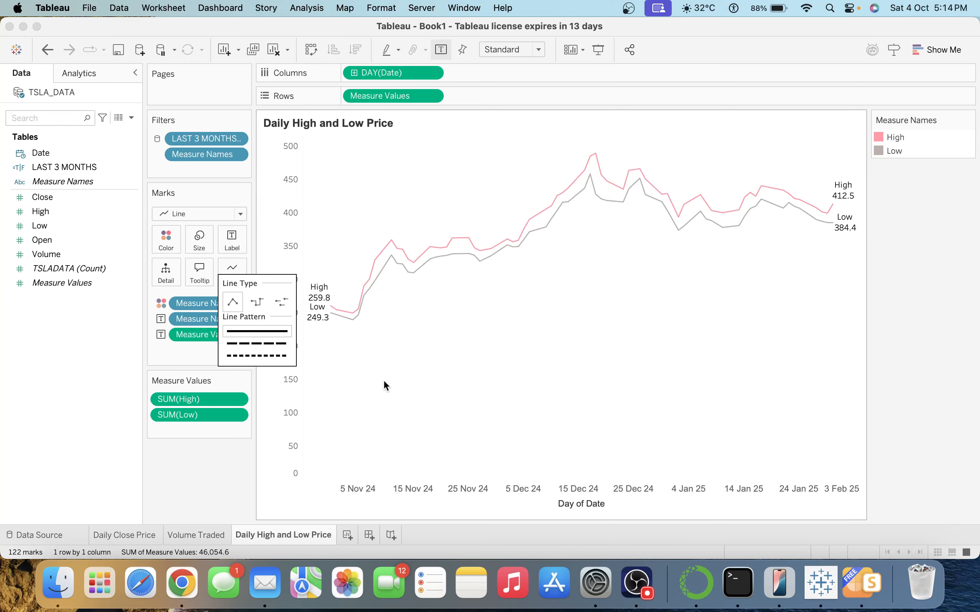
{"action": "left_click", "coordinate": [166, 239]}
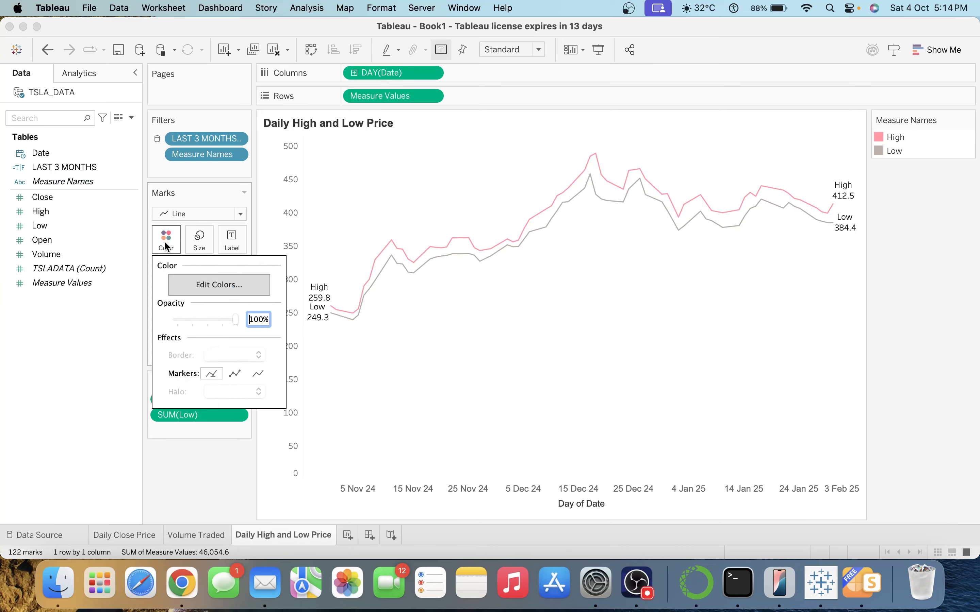
{"action": "left_click", "coordinate": [234, 374]}
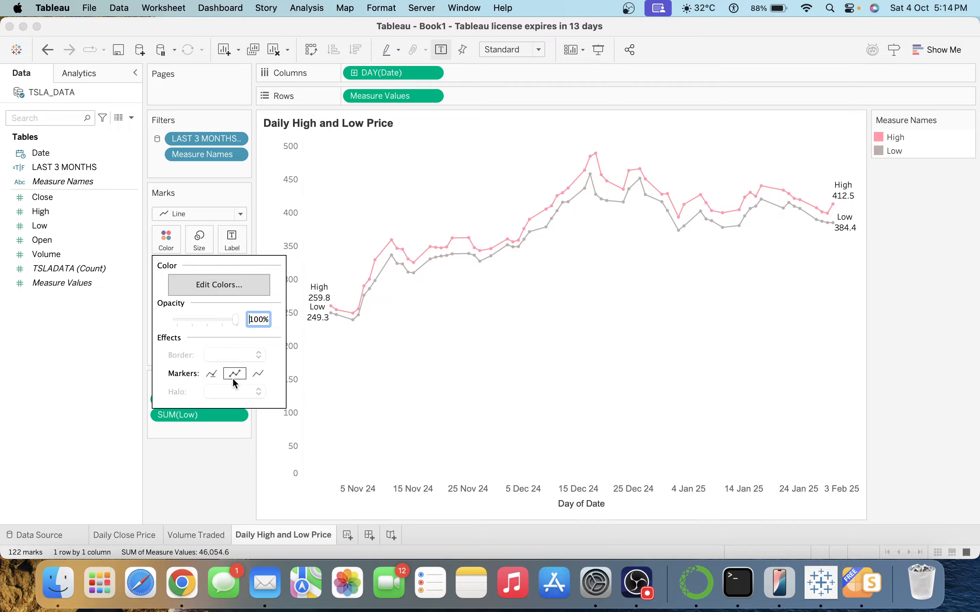
{"action": "left_click", "coordinate": [431, 358]}
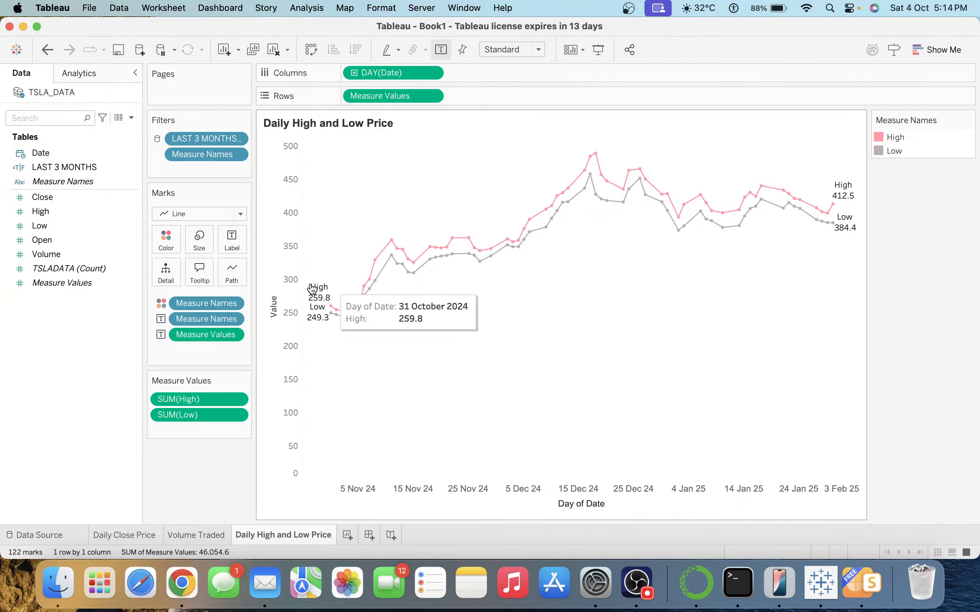
{"action": "double_click", "coordinate": [322, 125]}
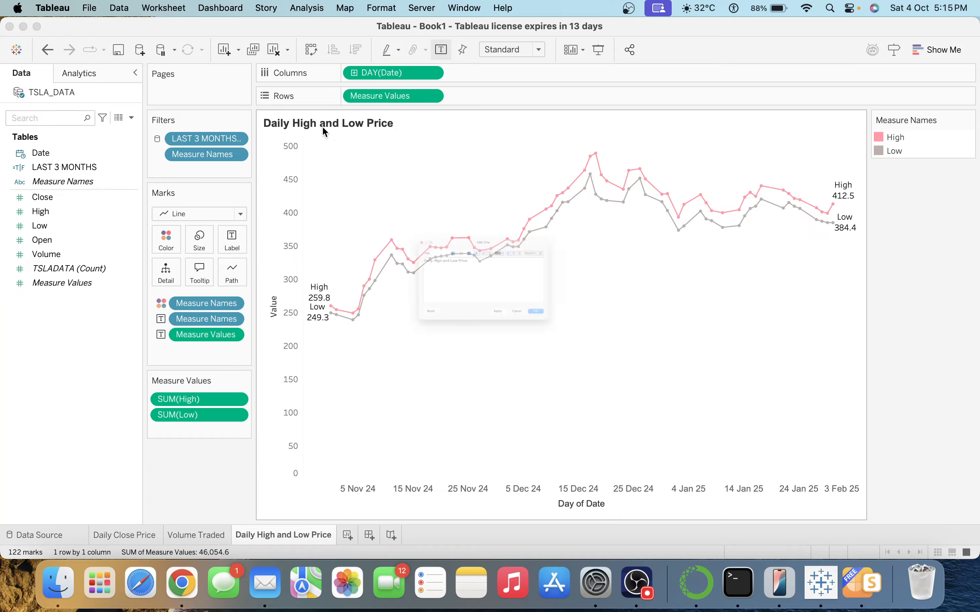
{"action": "double_click", "coordinate": [347, 225]}
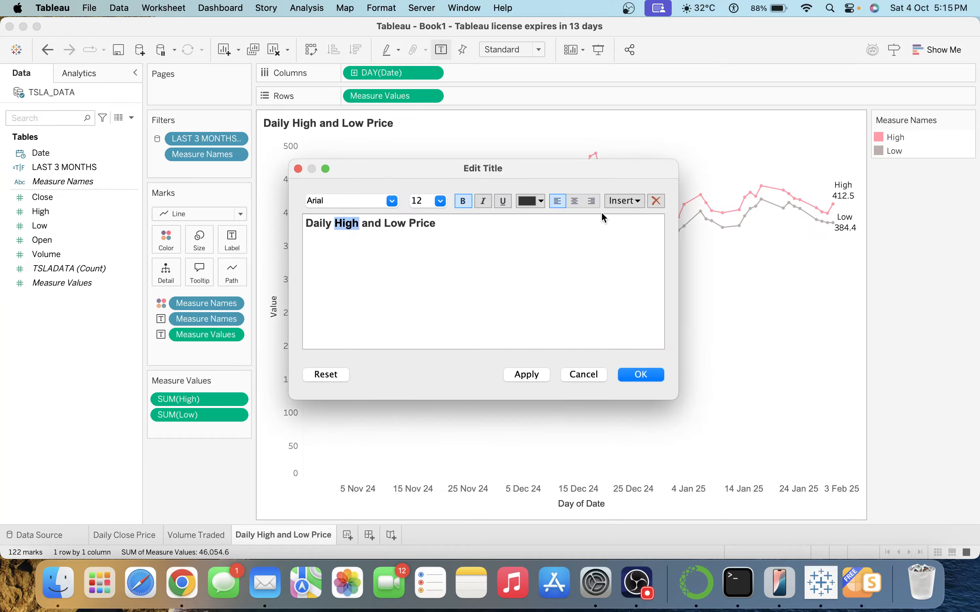
{"action": "left_click", "coordinate": [541, 202]}
{"action": "left_click", "coordinate": [540, 283]}
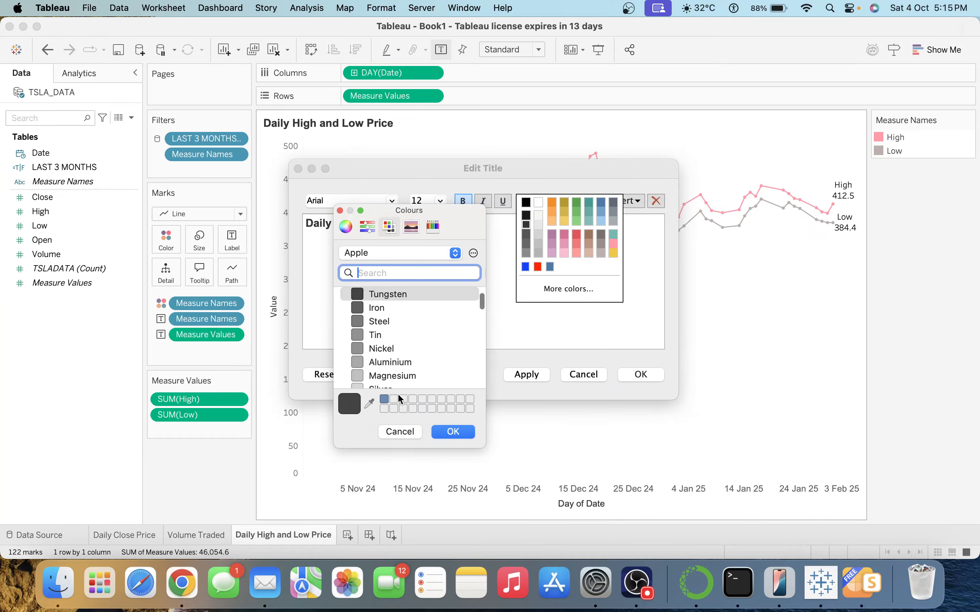
{"action": "left_click", "coordinate": [368, 404]}
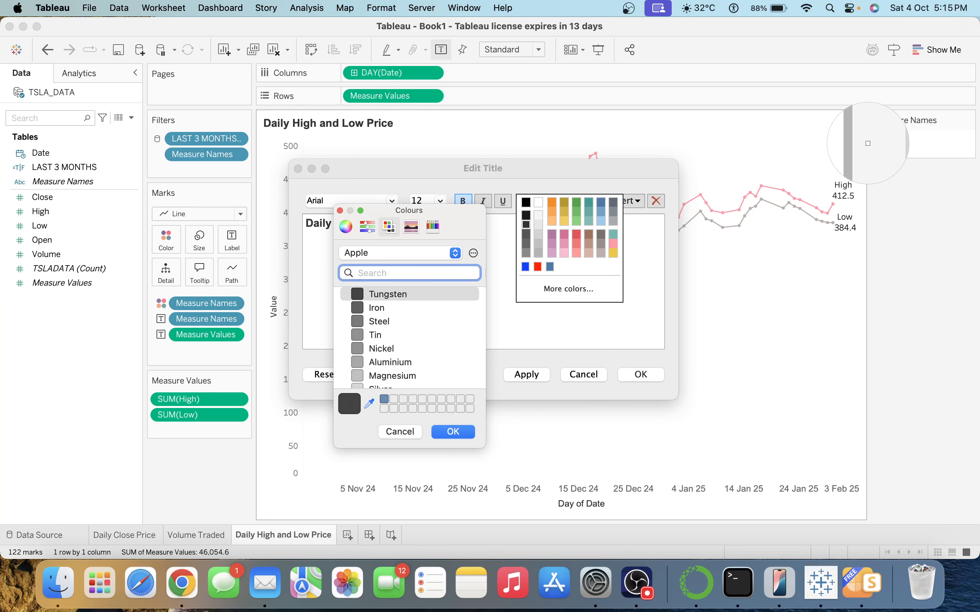
{"action": "left_click", "coordinate": [882, 138]}
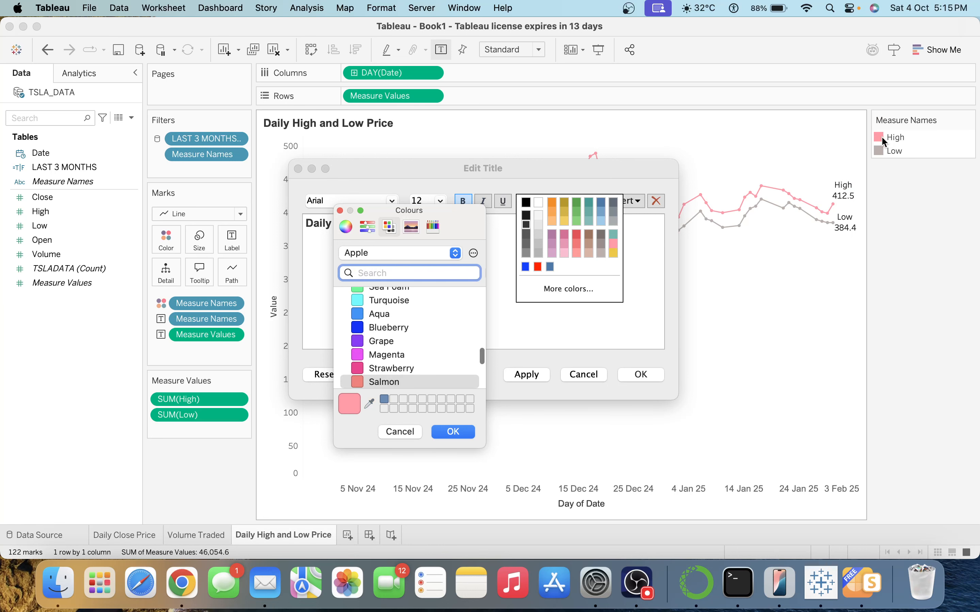
{"action": "left_click", "coordinate": [453, 432]}
{"action": "double_click", "coordinate": [395, 224]}
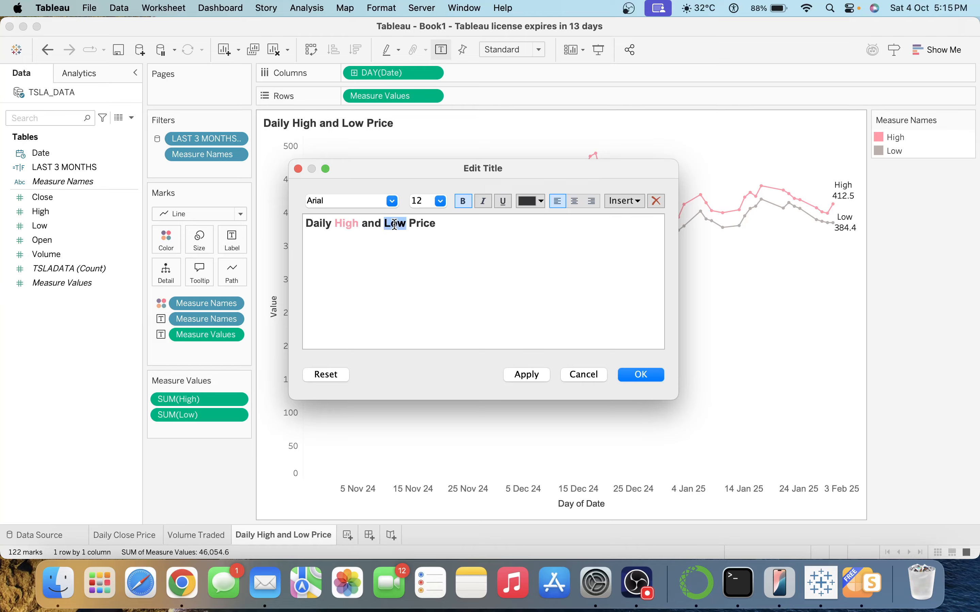
{"action": "left_click", "coordinate": [521, 203]}
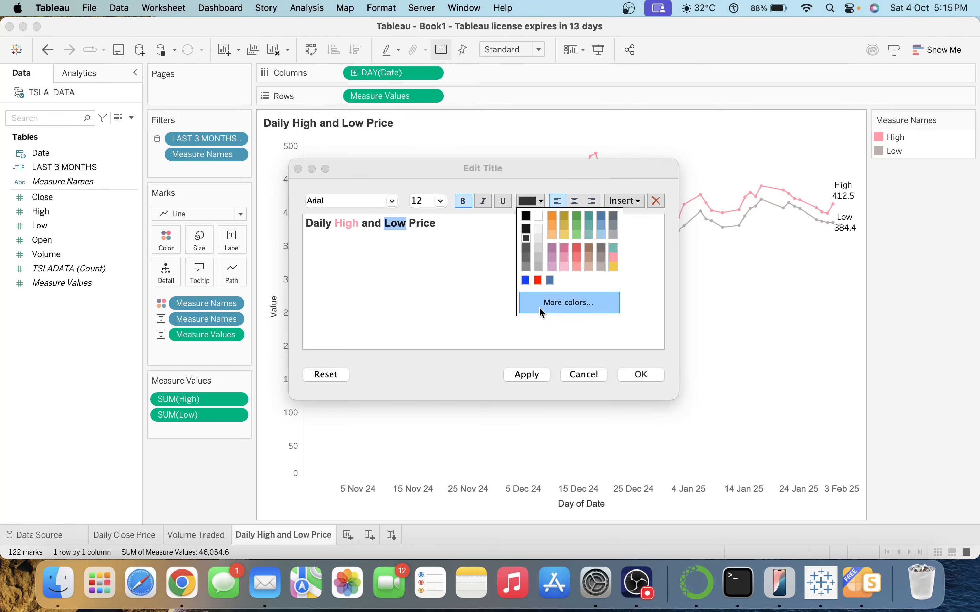
{"action": "left_click", "coordinate": [567, 302]}
{"action": "left_click", "coordinate": [369, 404]}
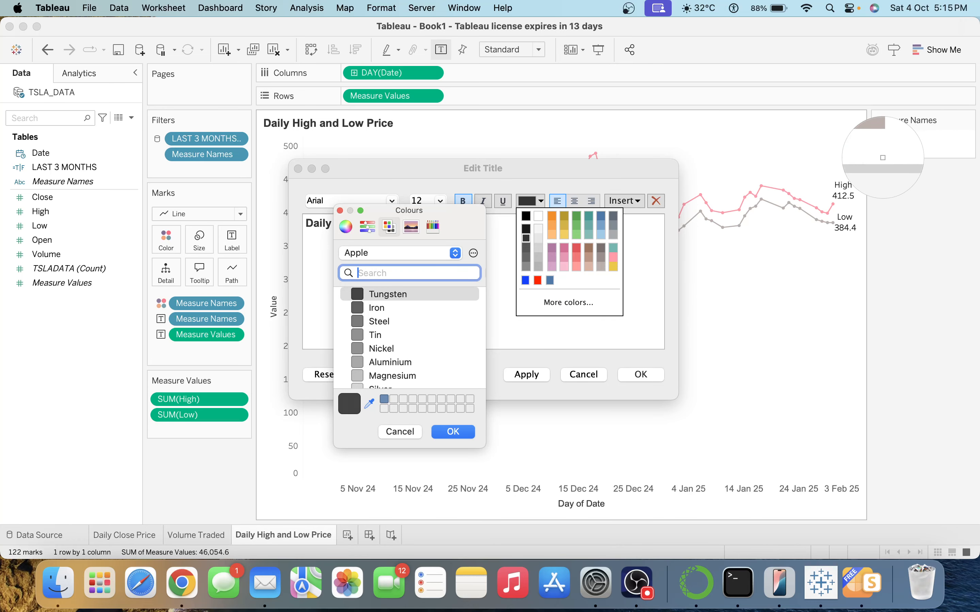
{"action": "left_click", "coordinate": [878, 151]}
{"action": "left_click", "coordinate": [467, 433]}
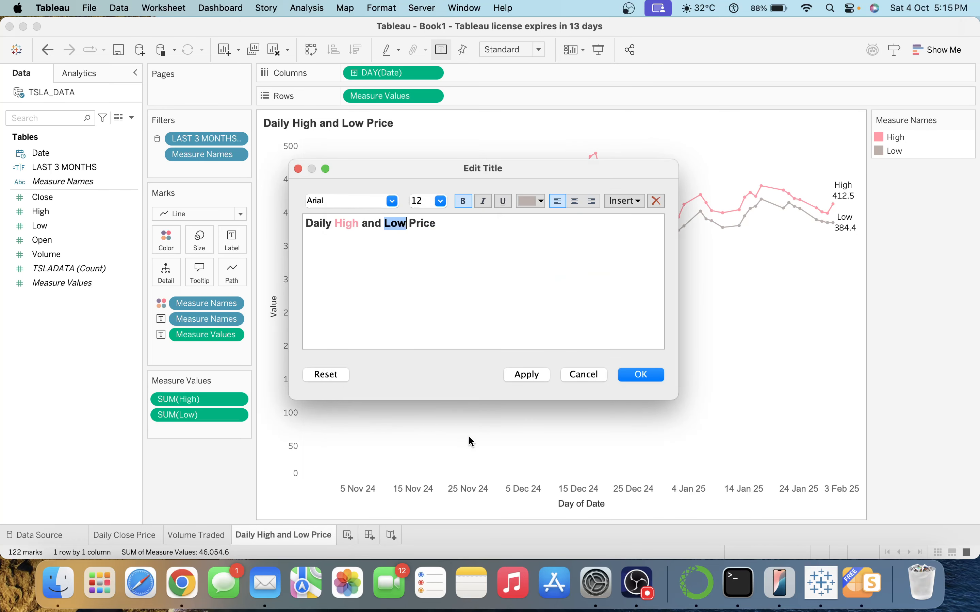
{"action": "left_click", "coordinate": [643, 374]}
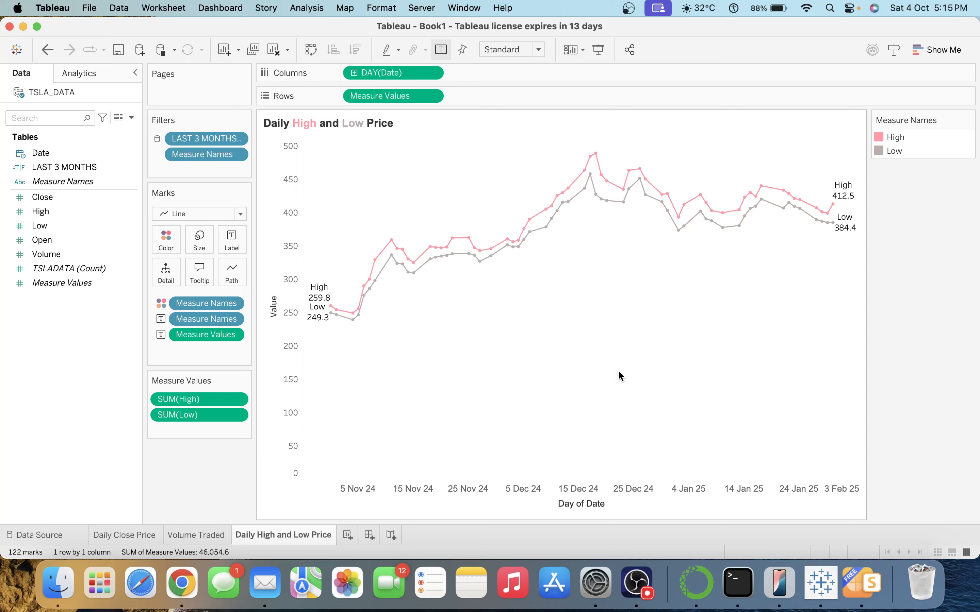
{"action": "mouse_move", "coordinate": [419, 257]}
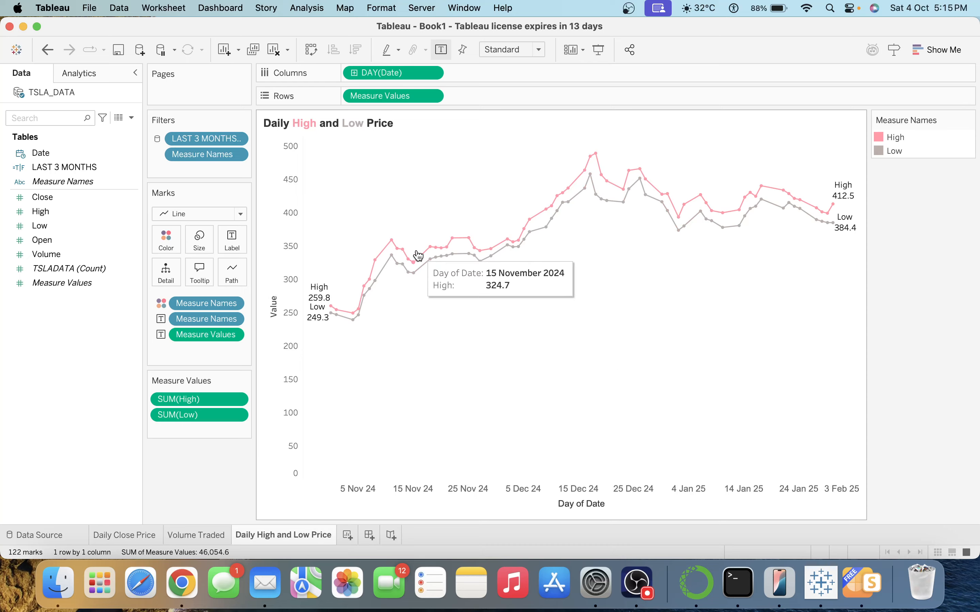
{"action": "mouse_move", "coordinate": [776, 203]}
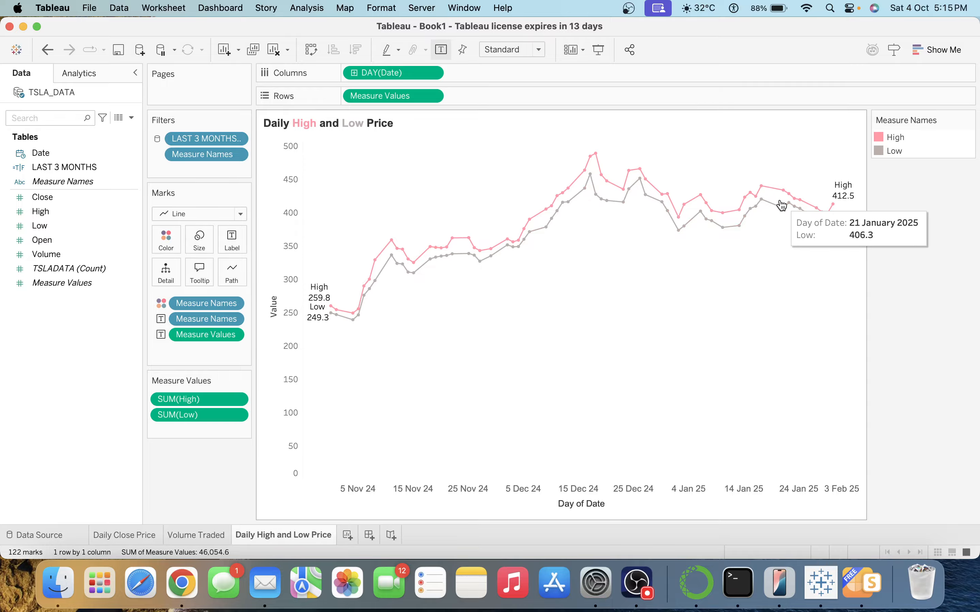
{"action": "mouse_move", "coordinate": [377, 269]}
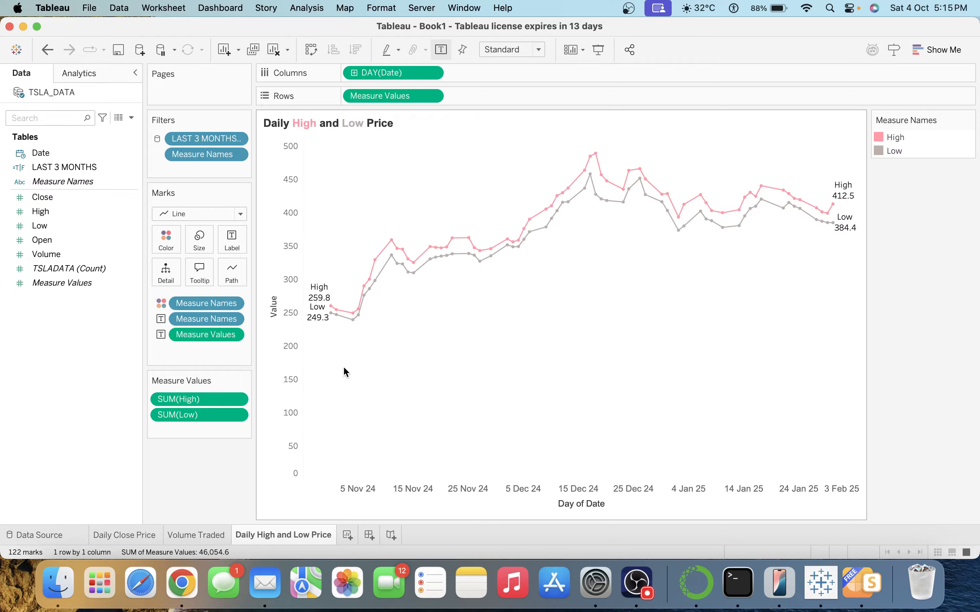
Duplicate Daily High and Low Price and rename the copy '% Change between Open and Close'.
{"action": "right_click", "coordinate": [298, 532]}
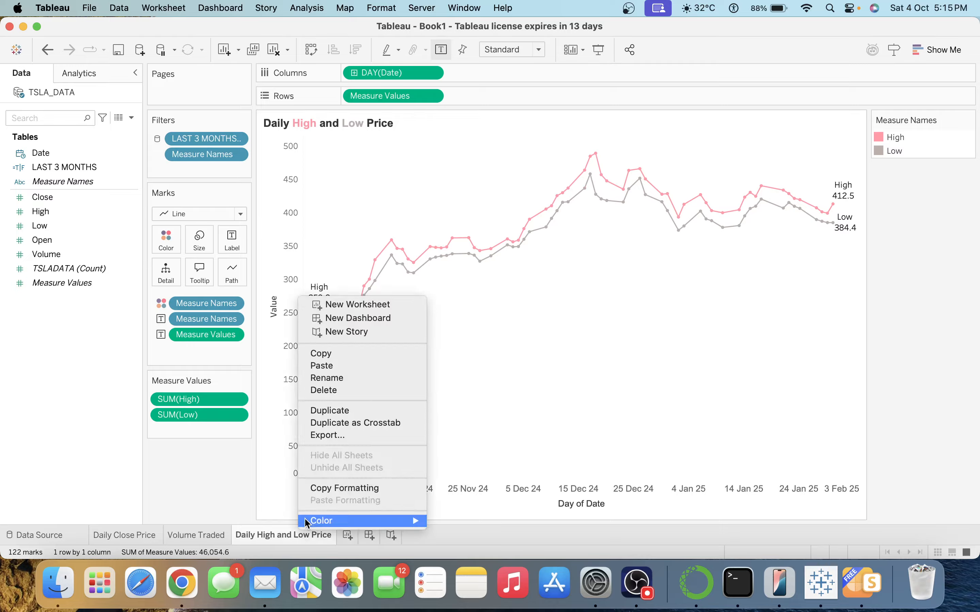
{"action": "left_click", "coordinate": [338, 410]}
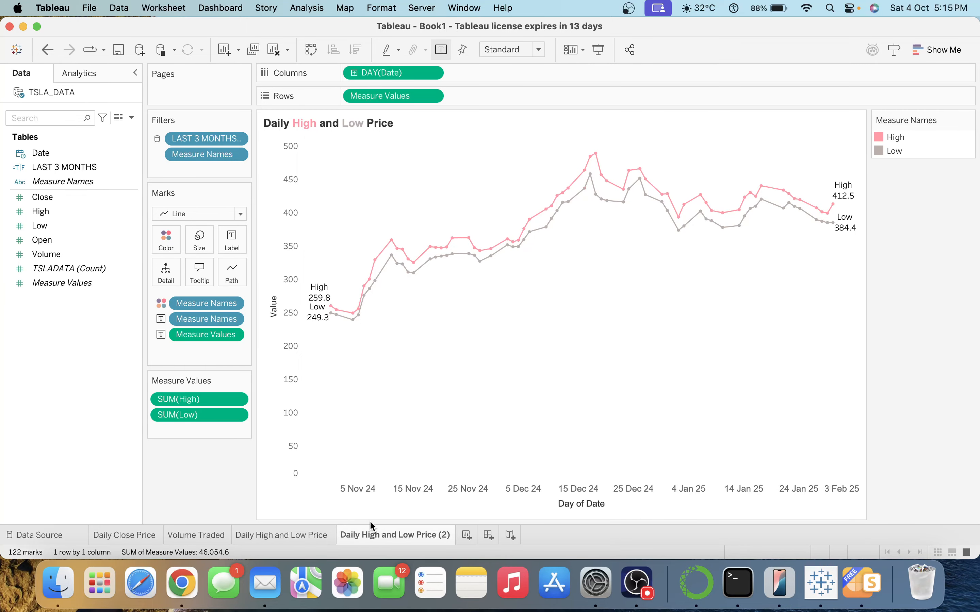
{"action": "double_click", "coordinate": [373, 537]}
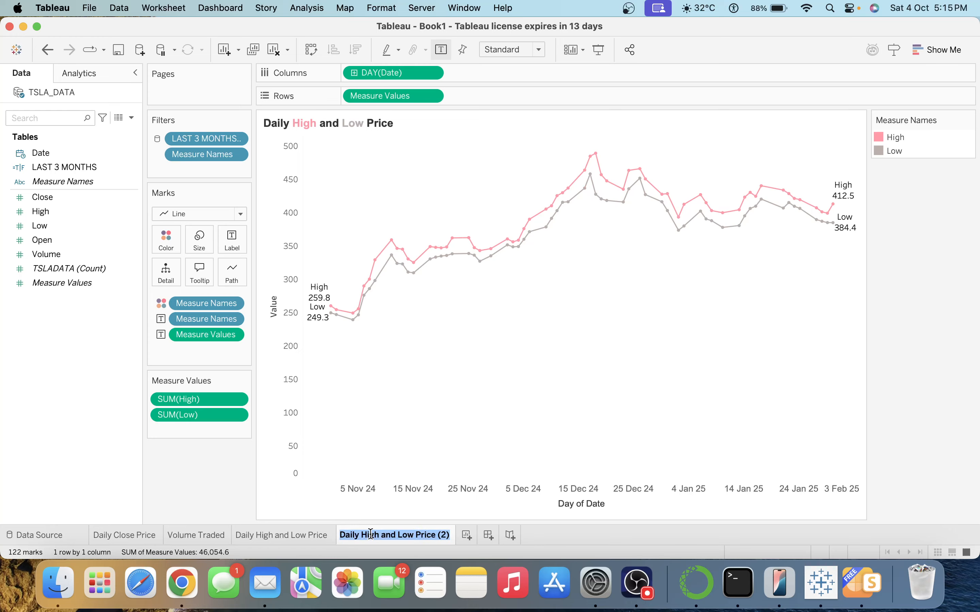
{"action": "type", "text": "% Chang3"}
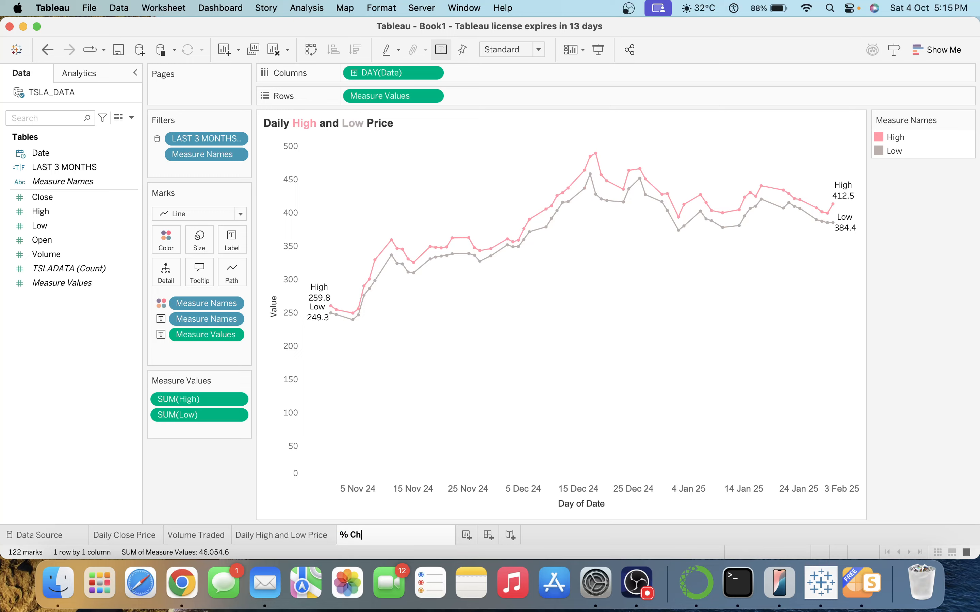
{"action": "key", "text": "BackSpace"}
{"action": "key", "text": "BackSpace"}
{"action": "key", "text": "BackSpace"}
{"action": "key", "text": "BackSpace"}
{"action": "key", "text": "BackSpace"}
{"action": "key", "text": "BackSpace"}
{"action": "type", "text": "Cha"}
{"action": "type", "text": "nge"}
{"action": "type", "text": " between"}
{"action": "type", "text": " Open and C"}
{"action": "type", "text": "lose"}
Confirm the sheet name and set the chart title to '% Change between Open and Close'.
{"action": "key", "text": "Return"}
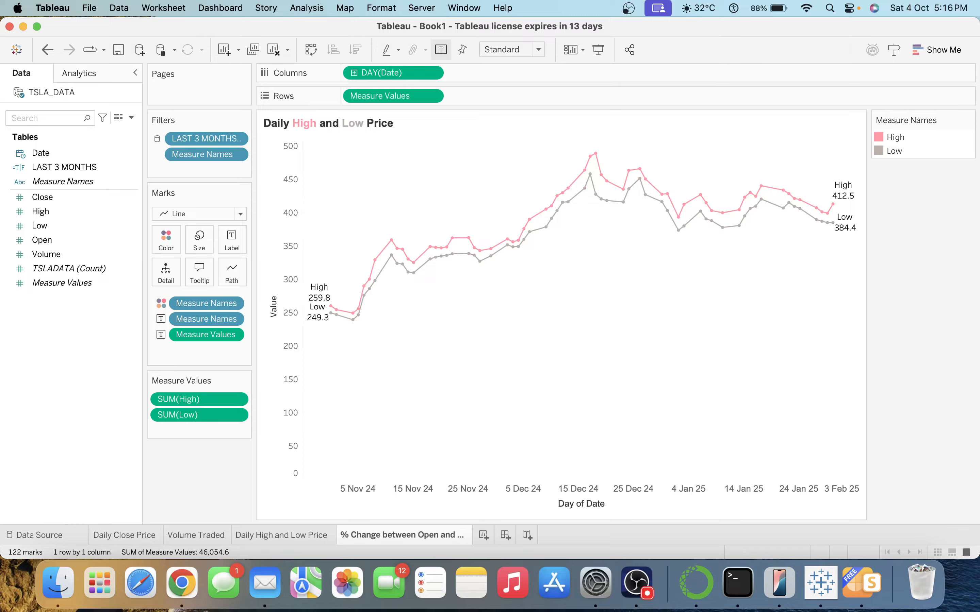
{"action": "double_click", "coordinate": [372, 531]}
{"action": "double_click", "coordinate": [299, 124]}
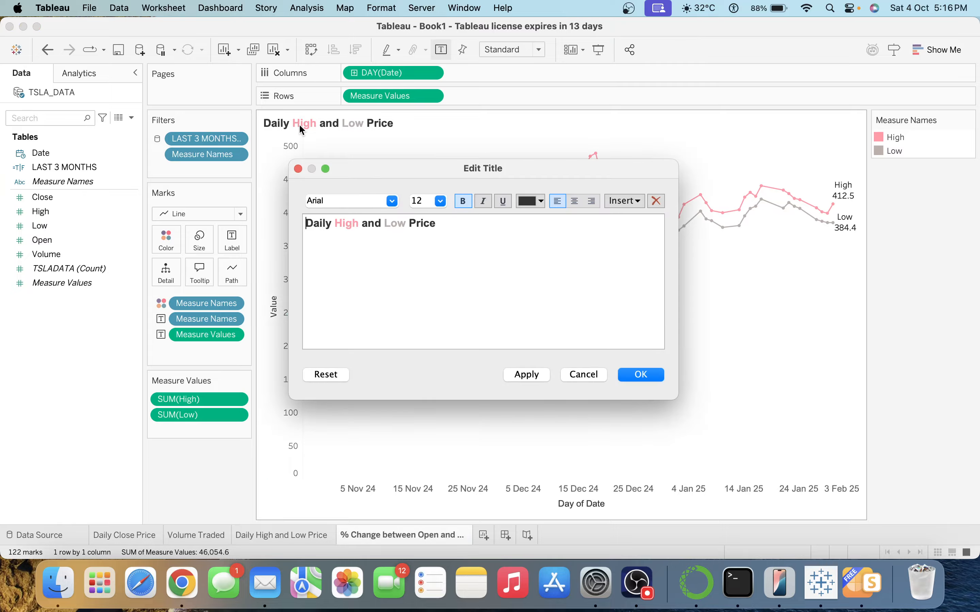
{"action": "key", "text": "super+a"}
{"action": "type", "text": "% Change between Open and Close"}
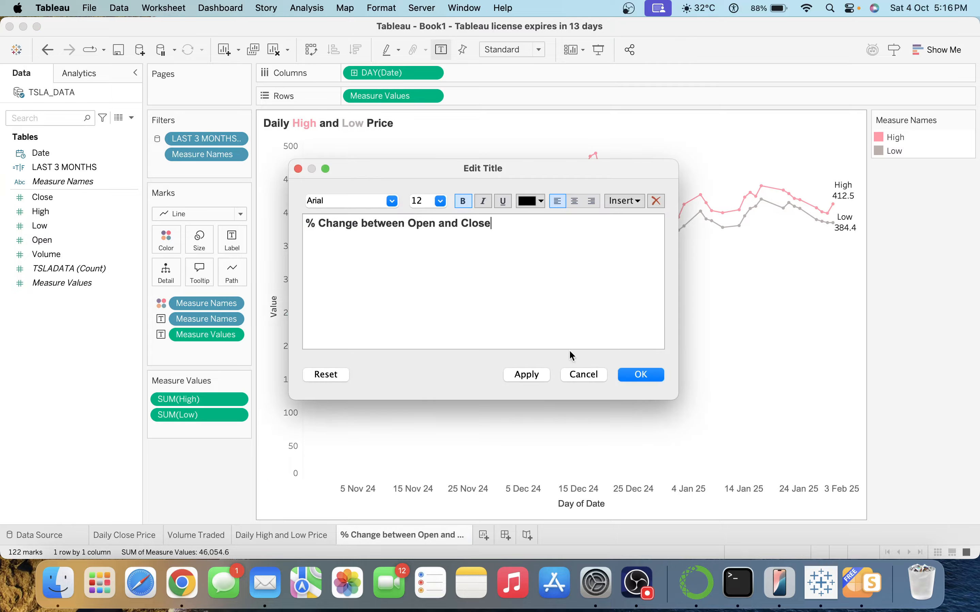
{"action": "left_click", "coordinate": [633, 372]}
Remove the Measure Values and Measure Names pills from Rows, Marks and Filters.
{"action": "left_click_drag", "start_coordinate": [386, 96], "coordinate": [221, 376]}
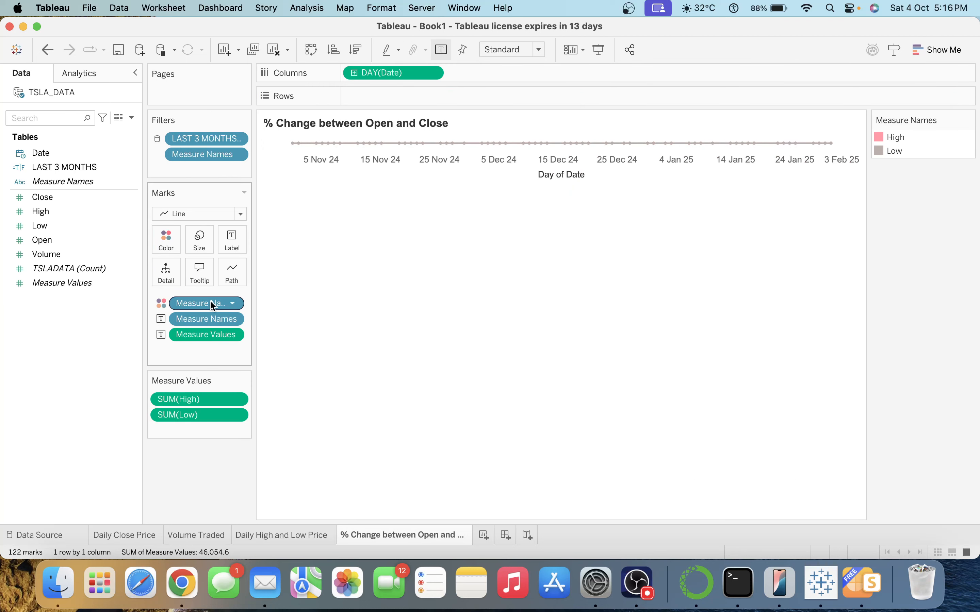
{"action": "left_click_drag", "start_coordinate": [208, 335], "coordinate": [213, 497]}
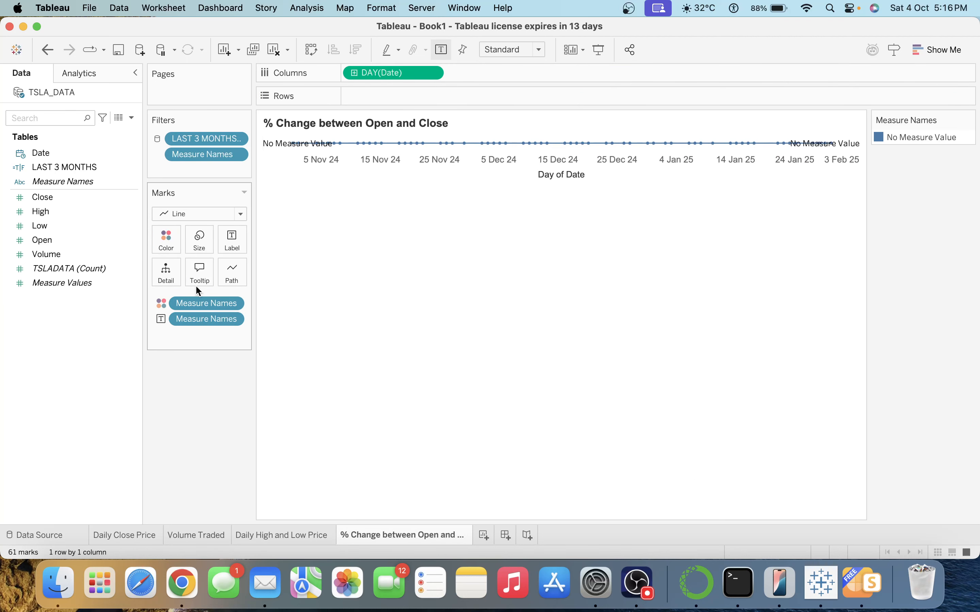
{"action": "left_click_drag", "start_coordinate": [195, 303], "coordinate": [185, 447]}
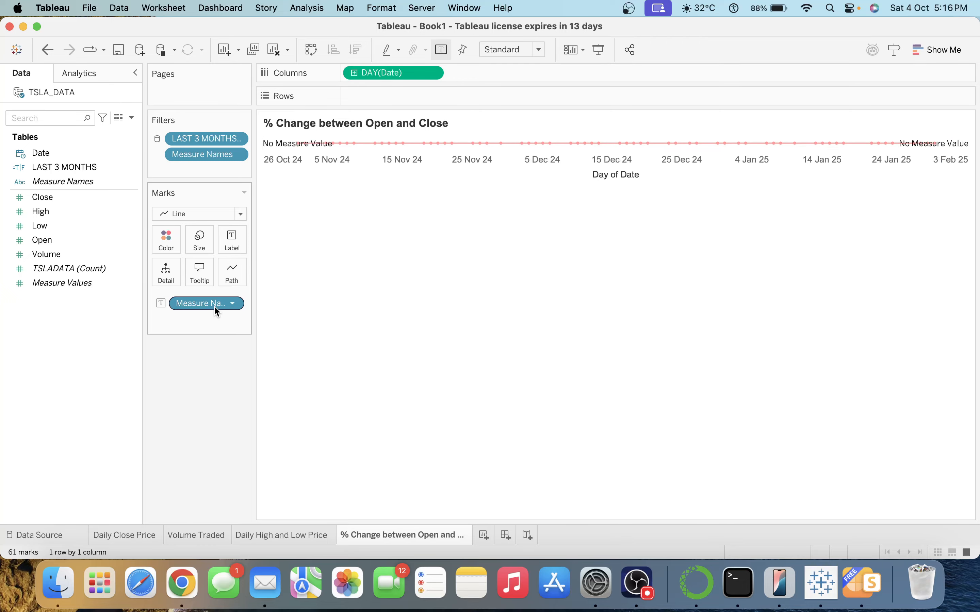
{"action": "left_click_drag", "start_coordinate": [215, 306], "coordinate": [207, 335]}
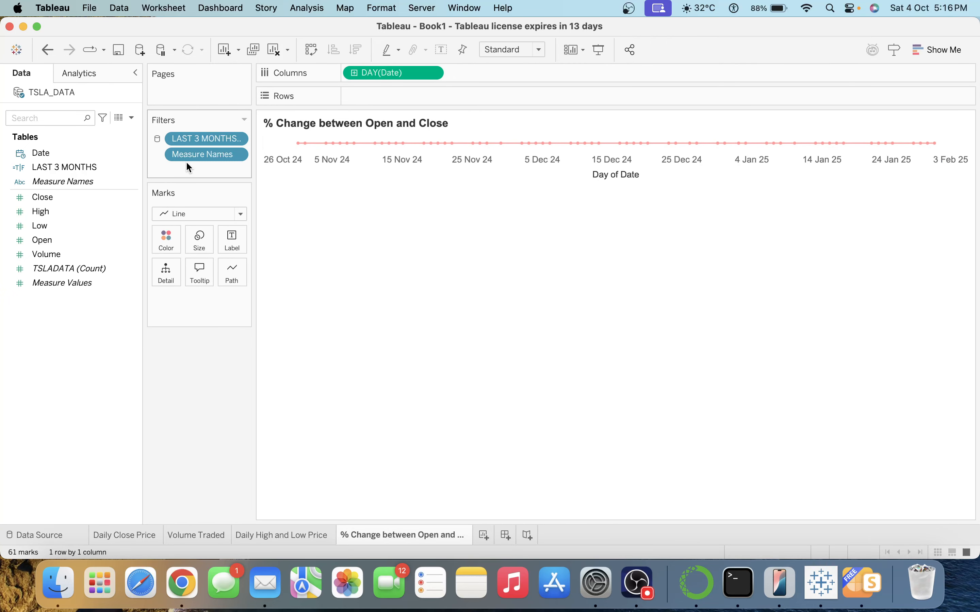
{"action": "left_click_drag", "start_coordinate": [185, 159], "coordinate": [186, 471]}
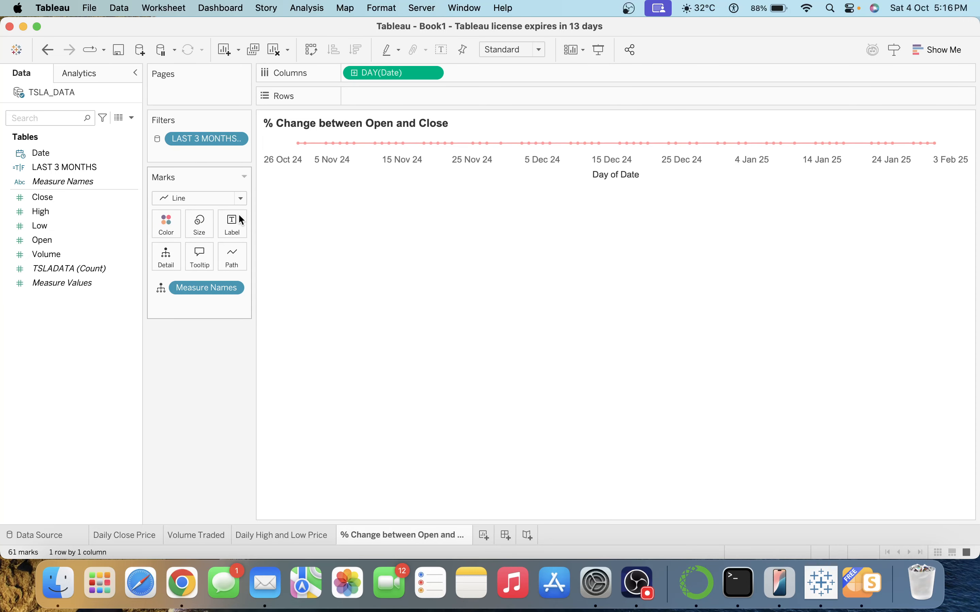
Create a new calculated field named '% change between open aned close'.
{"action": "left_click", "coordinate": [132, 117]}
{"action": "left_click", "coordinate": [74, 132]}
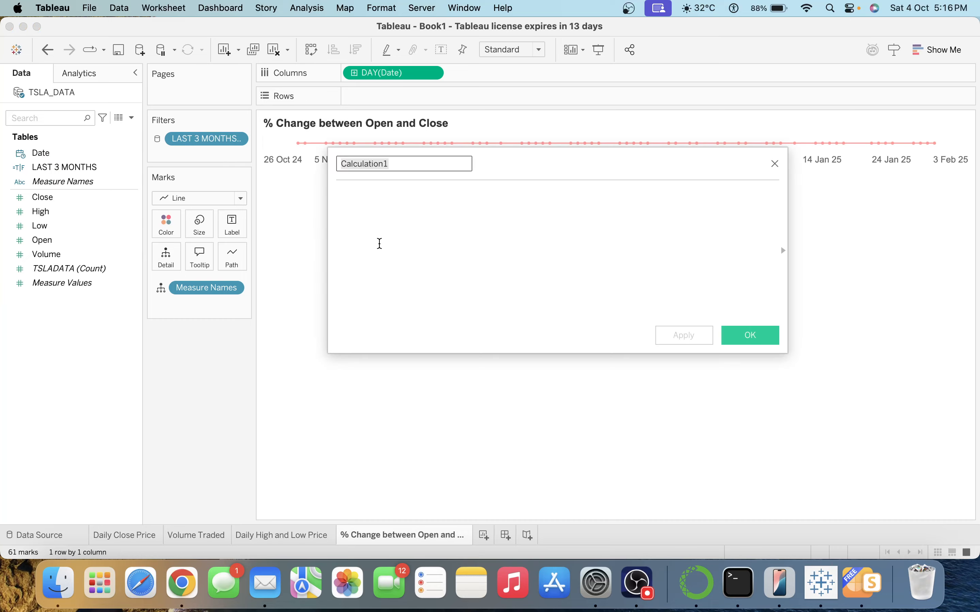
{"action": "type", "text": "% "}
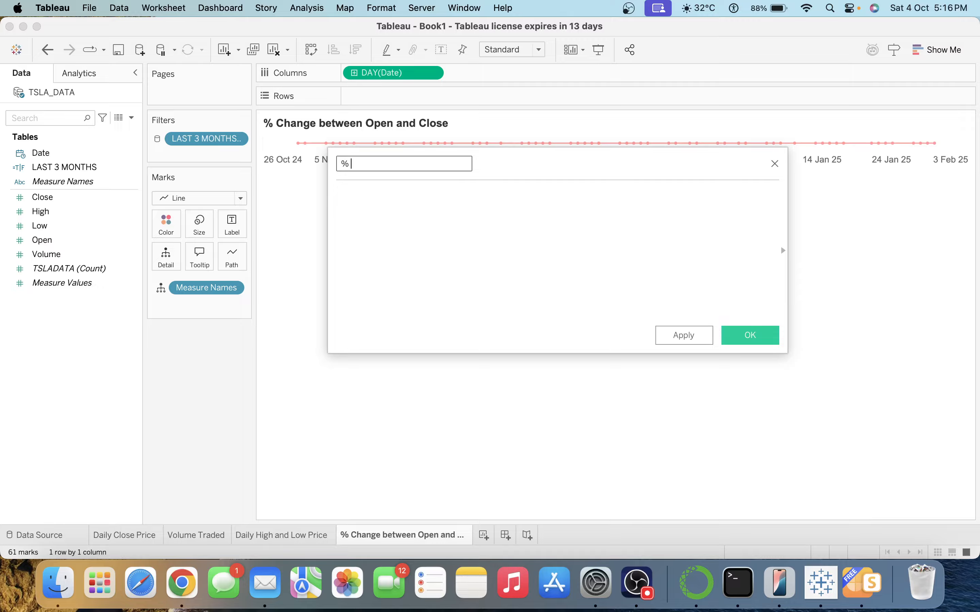
{"action": "type", "text": "change between opena"}
{"action": "key", "text": "BackSpace"}
{"action": "type", "text": "aned close"}
{"action": "key", "text": "Tab"}
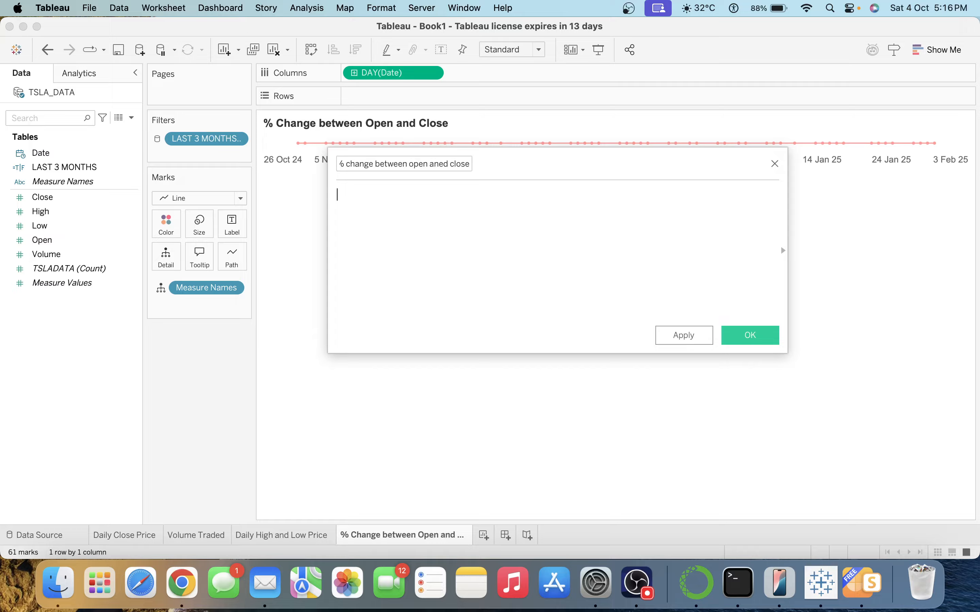
Enter the formula (SUM([Close])-SUM([Open]))/SUM([Open]) and save the field.
{"action": "type", "text": "SUM(cl"}
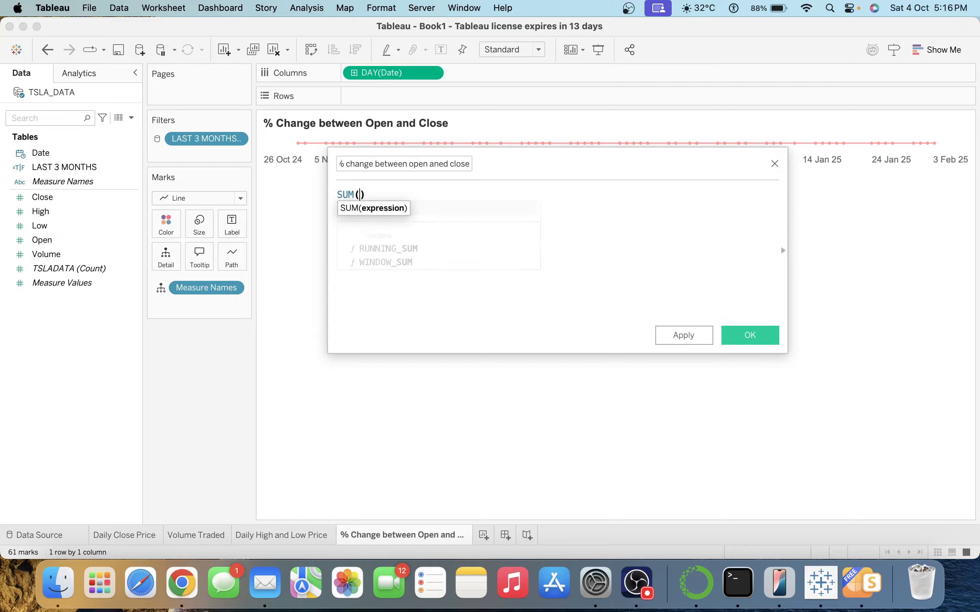
{"action": "key", "text": "Return"}
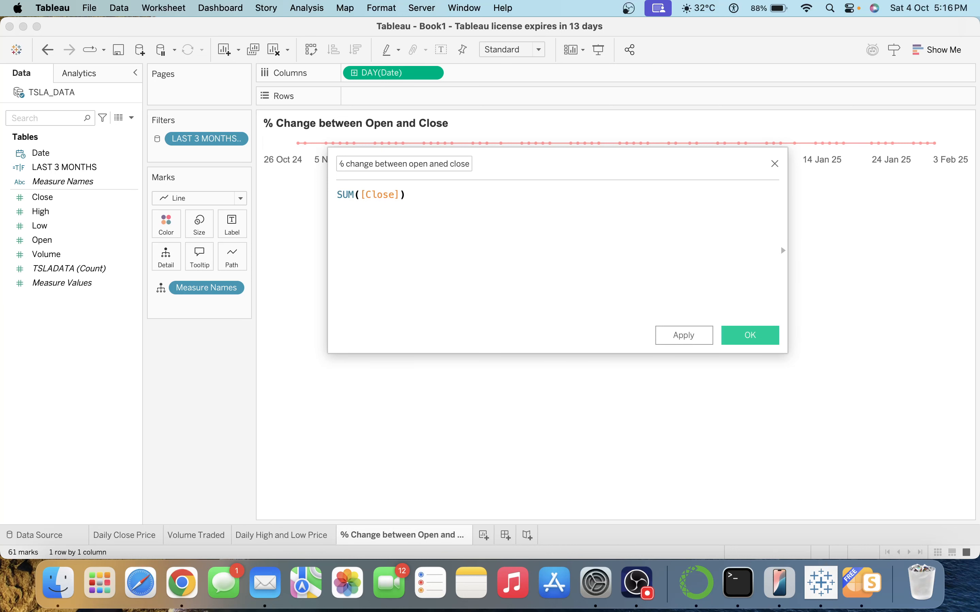
{"action": "type", "text": ")-su"}
{"action": "key", "text": "Return"}
{"action": "type", "text": "op"}
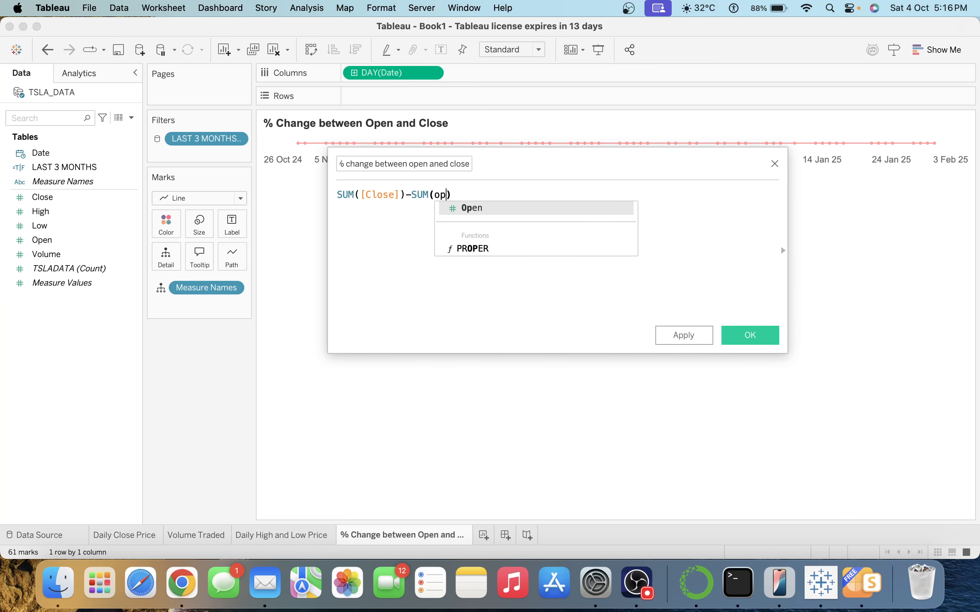
{"action": "key", "text": "Return"}
{"action": "key", "text": "Right"}
{"action": "key", "text": "Up"}
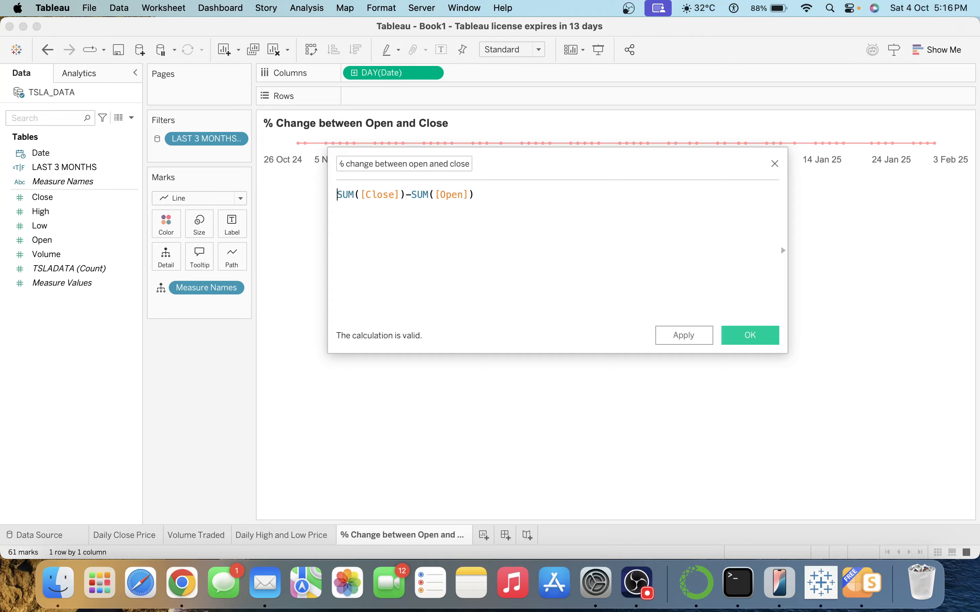
{"action": "type", "text": "("}
{"action": "left_click", "coordinate": [515, 200]}
{"action": "type", "text": ")"}
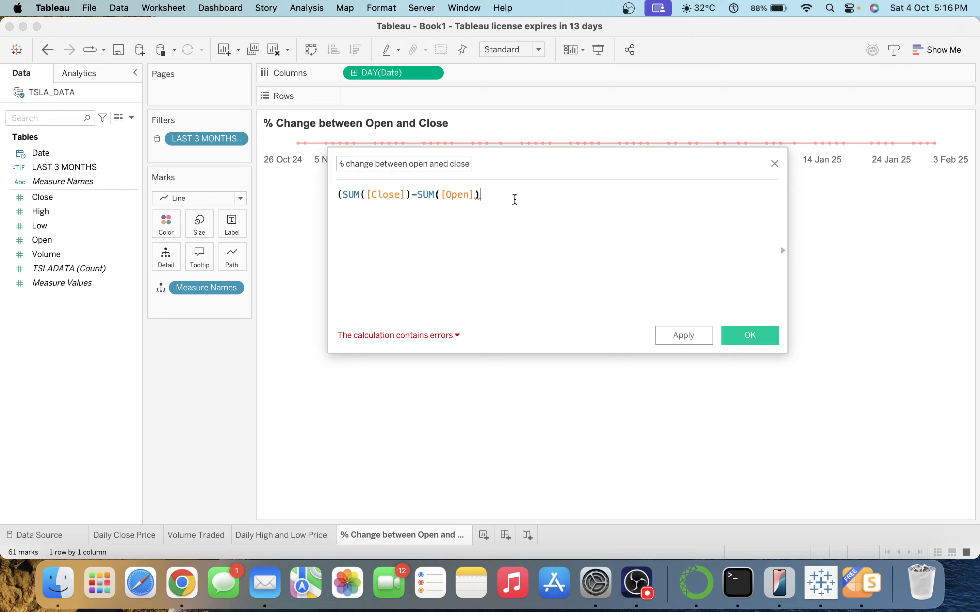
{"action": "key", "text": "Return"}
{"action": "type", "text": "/"}
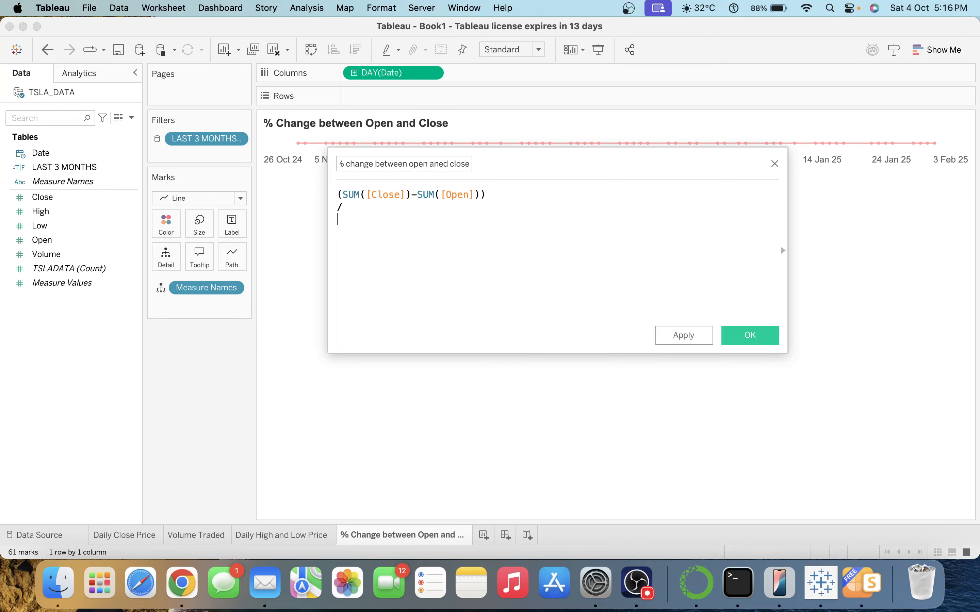
{"action": "type", "text": "SUM("}
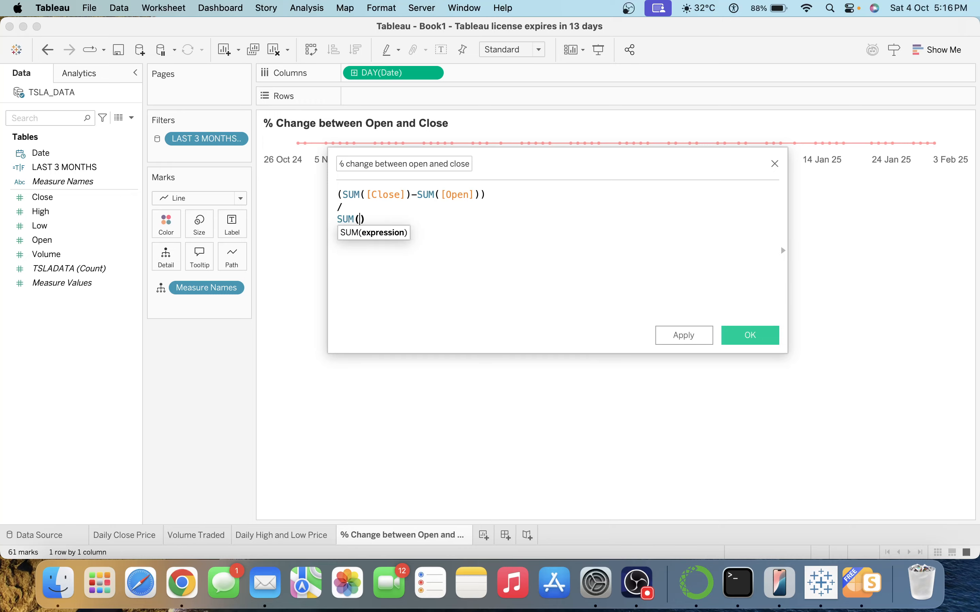
{"action": "type", "text": "op"}
{"action": "key", "text": "Return"}
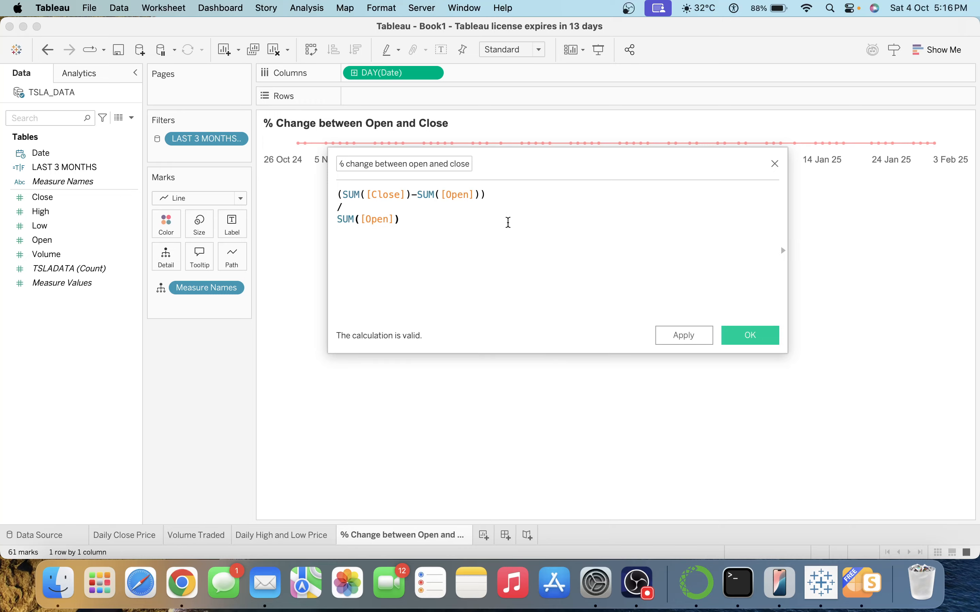
{"action": "left_click", "coordinate": [756, 335]}
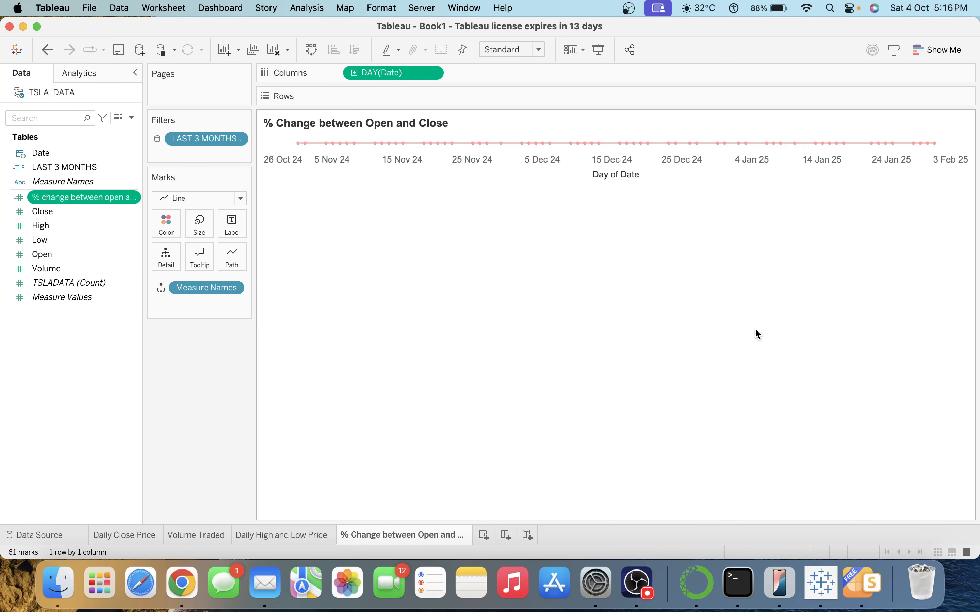
Set the field's default number format to Percentage with 1 decimal place.
{"action": "left_click", "coordinate": [137, 198]}
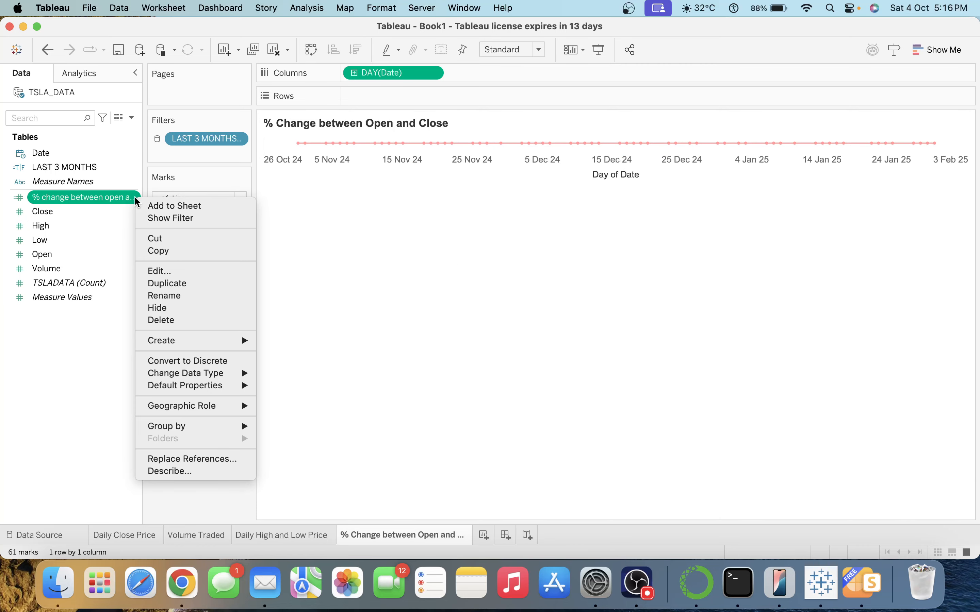
{"action": "mouse_move", "coordinate": [227, 385]}
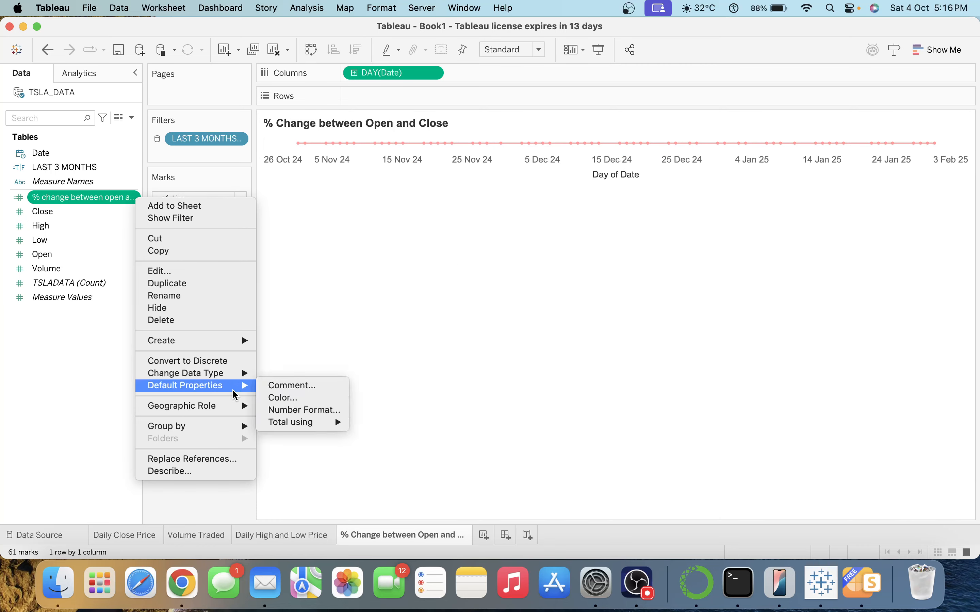
{"action": "left_click", "coordinate": [298, 411]}
{"action": "left_click", "coordinate": [377, 283]}
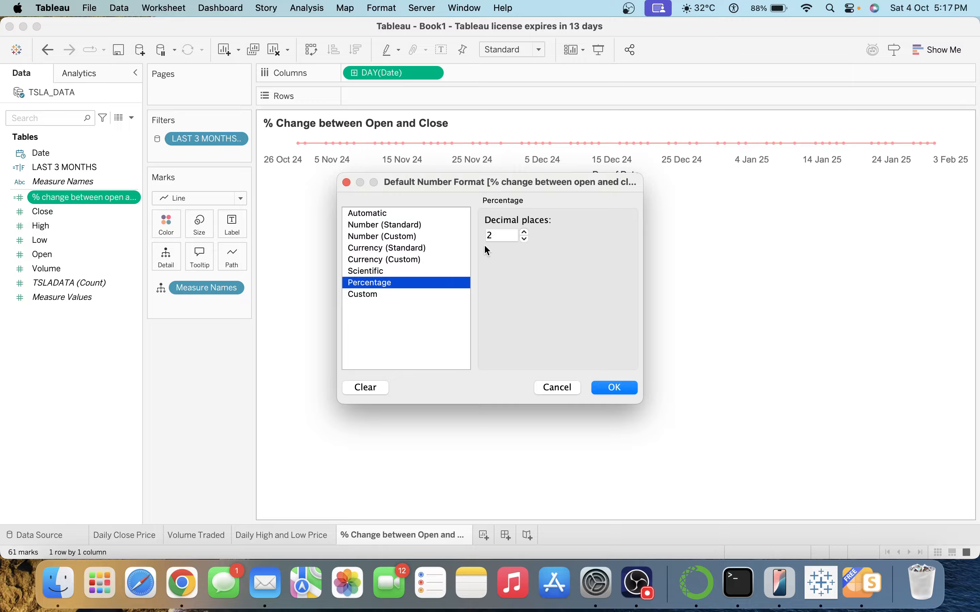
{"action": "left_click", "coordinate": [525, 239]}
{"action": "left_click", "coordinate": [611, 388]}
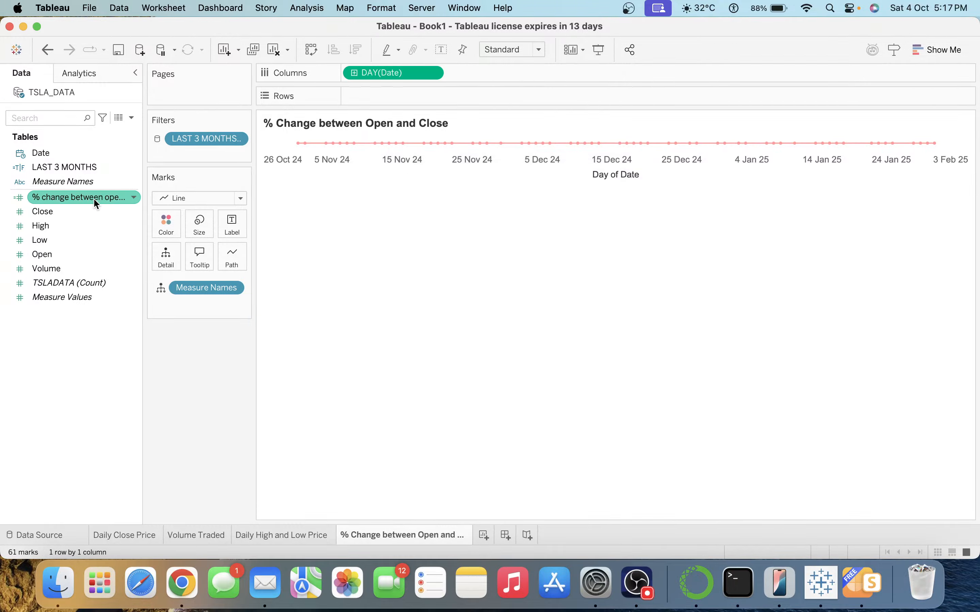
Plot the % change field on Rows as bars, coloured by % change.
{"action": "left_click_drag", "start_coordinate": [92, 197], "coordinate": [402, 97]}
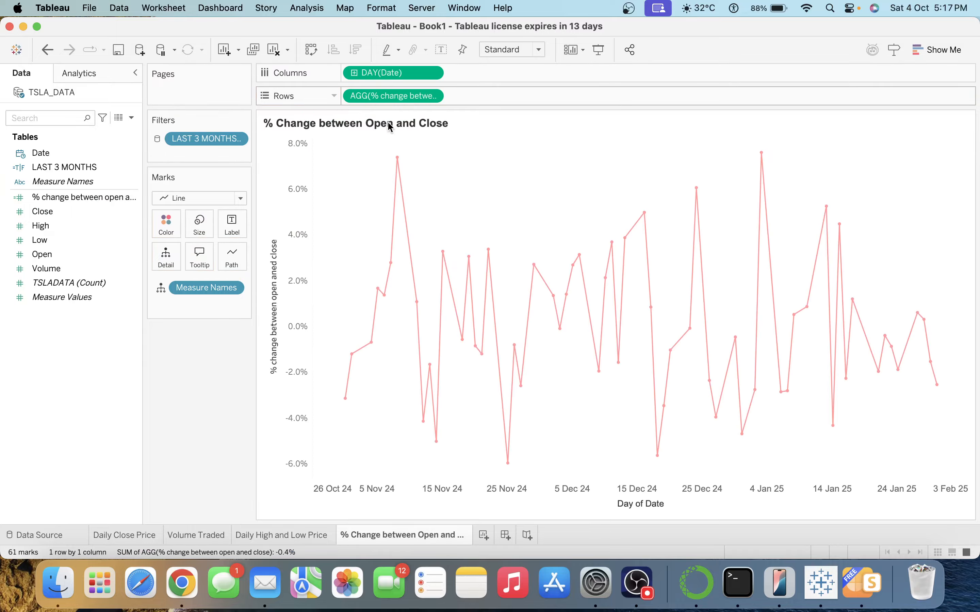
{"action": "mouse_move", "coordinate": [395, 174]}
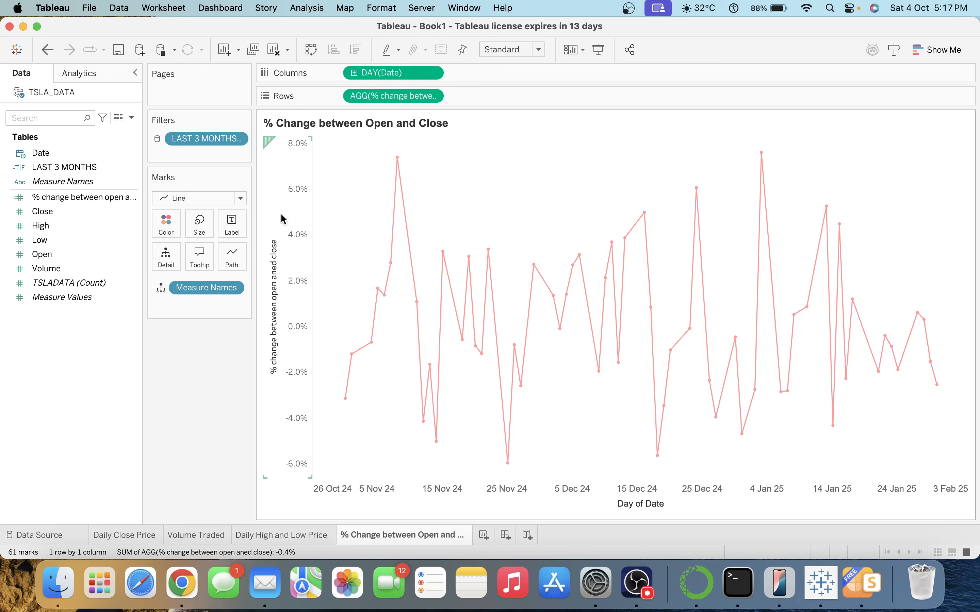
{"action": "left_click", "coordinate": [195, 198]}
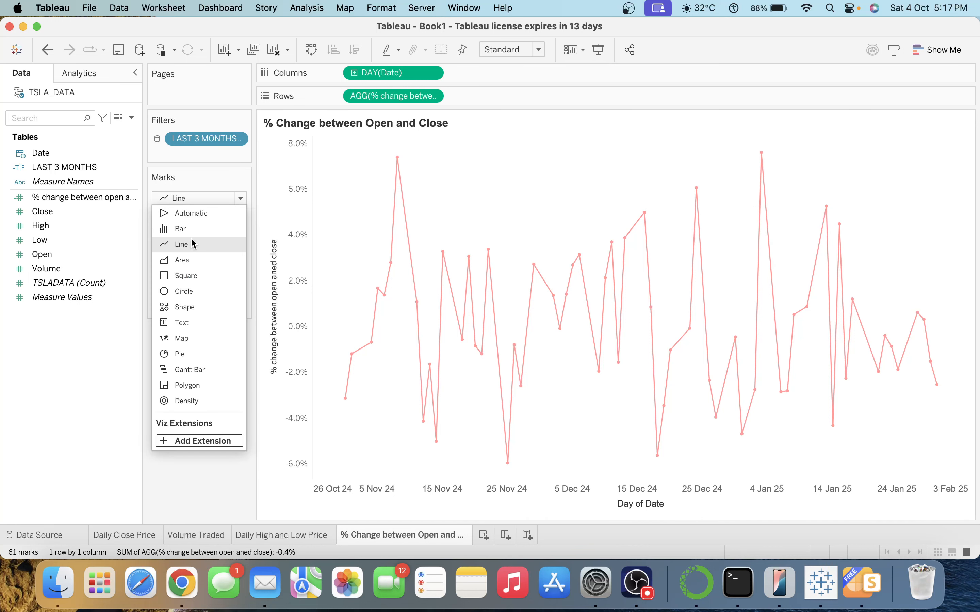
{"action": "left_click", "coordinate": [200, 230]}
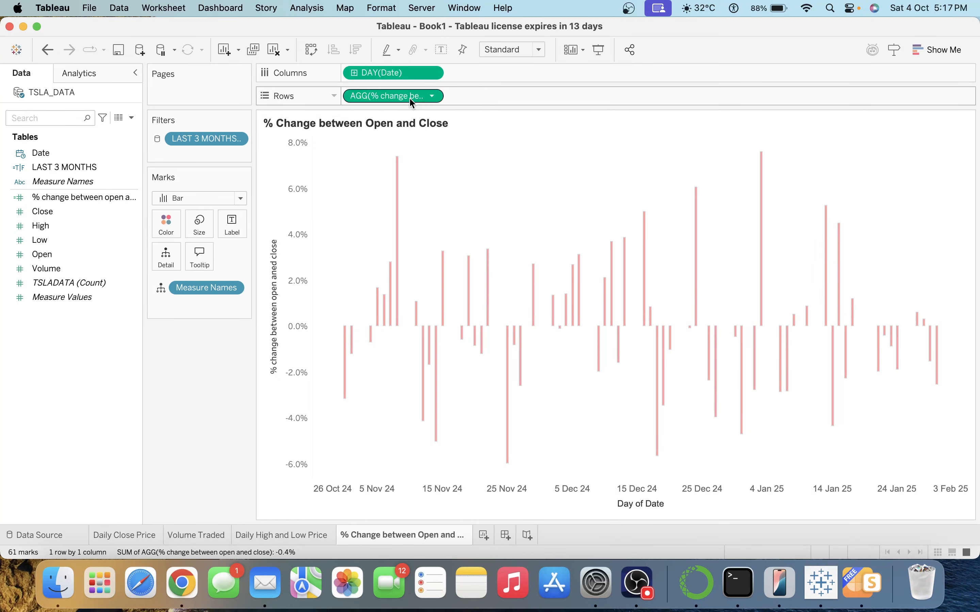
{"action": "left_click_drag", "start_coordinate": [408, 97], "coordinate": [169, 227]}
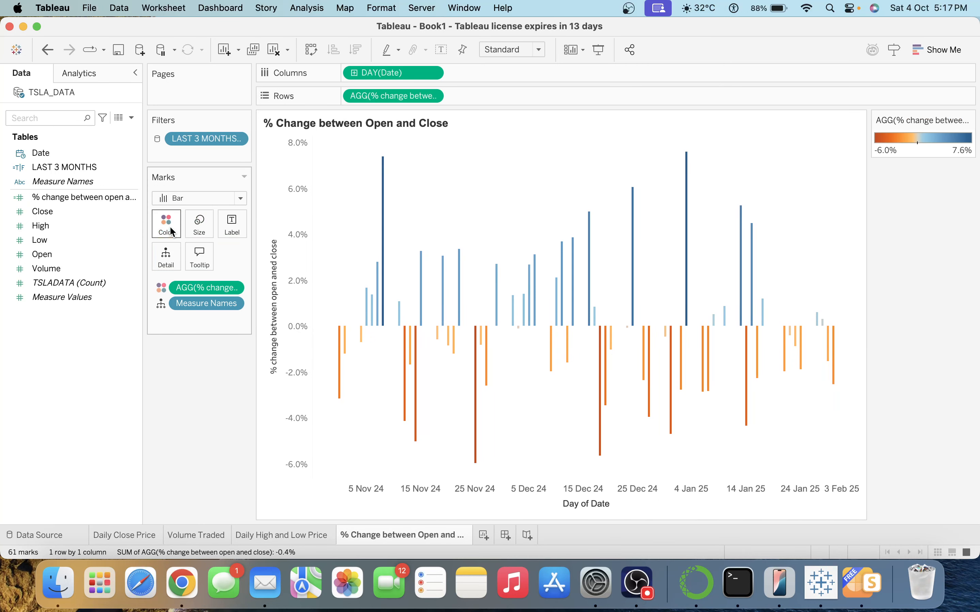
Apply the Red-Green-White Diverging palette, stepped into 2 colours.
{"action": "left_click", "coordinate": [172, 227]}
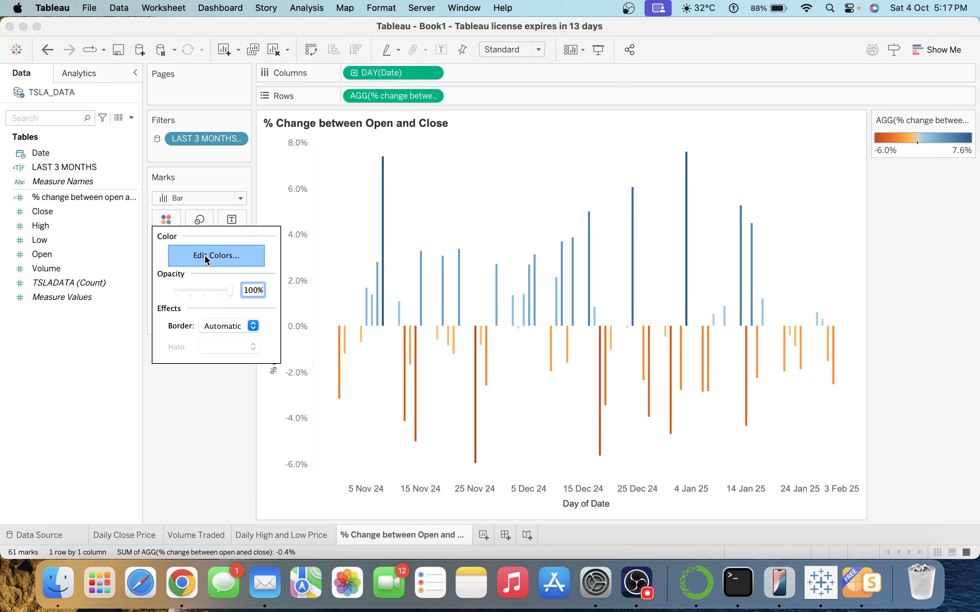
{"action": "left_click", "coordinate": [205, 255]}
{"action": "left_click", "coordinate": [430, 180]}
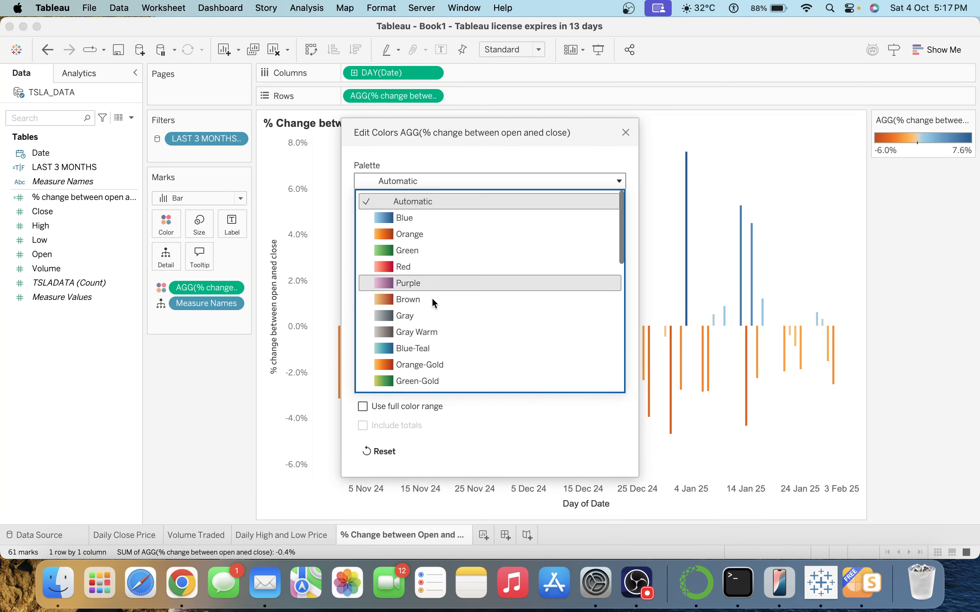
{"action": "scroll", "coordinate": [439, 370], "scroll_direction": "down", "scroll_amount": 10}
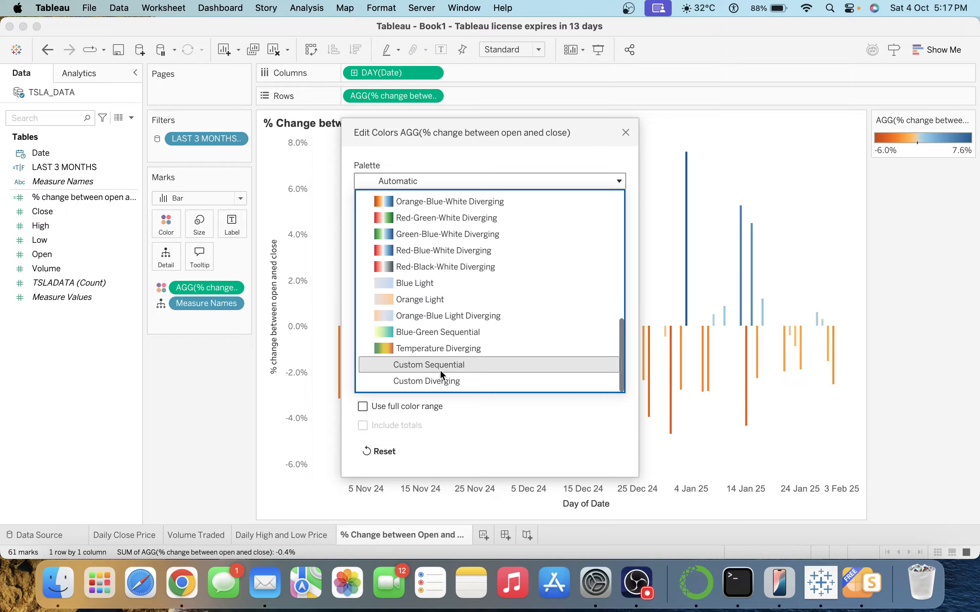
{"action": "left_click", "coordinate": [434, 218]}
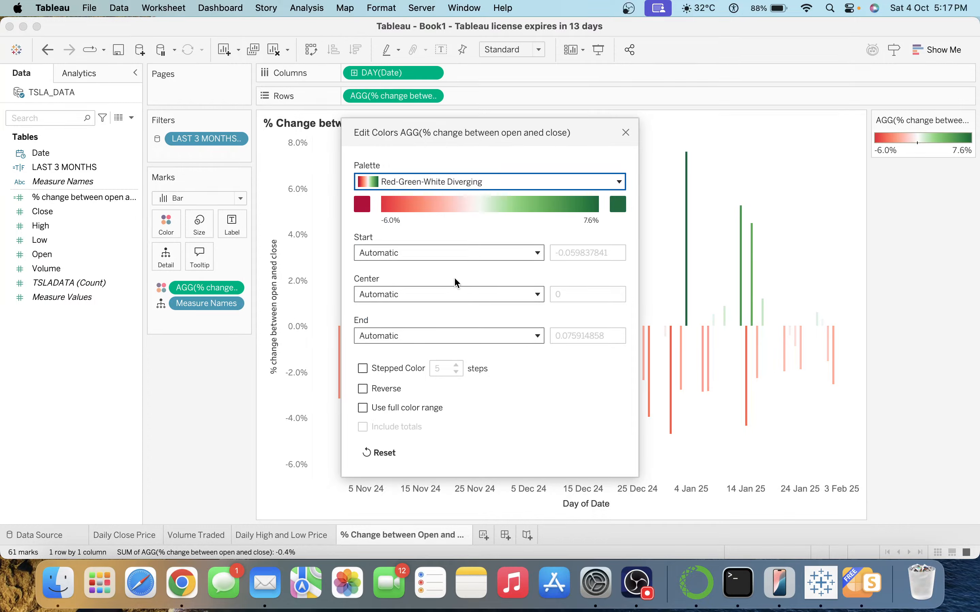
{"action": "left_click", "coordinate": [363, 368]}
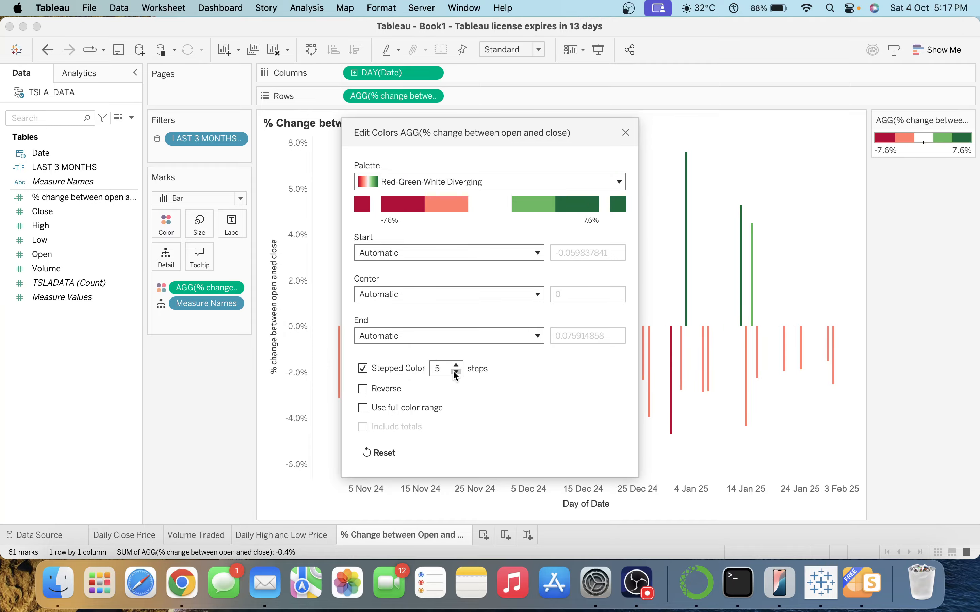
{"action": "left_click", "coordinate": [456, 372]}
{"action": "left_click", "coordinate": [456, 372]}
{"action": "left_click", "coordinate": [456, 372]}
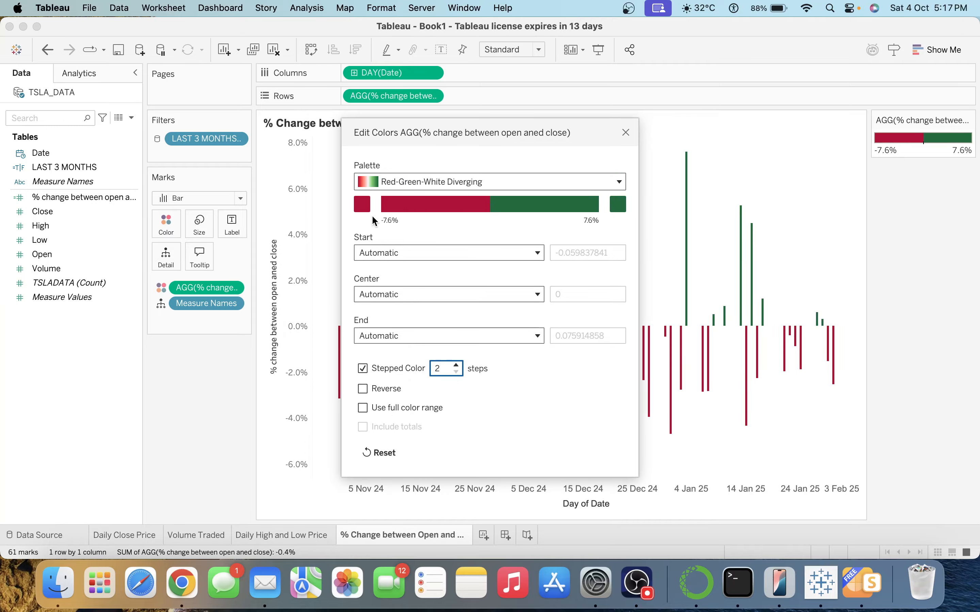
Make negative days light pink and positive days light green, then apply the colours.
{"action": "left_click", "coordinate": [364, 209]}
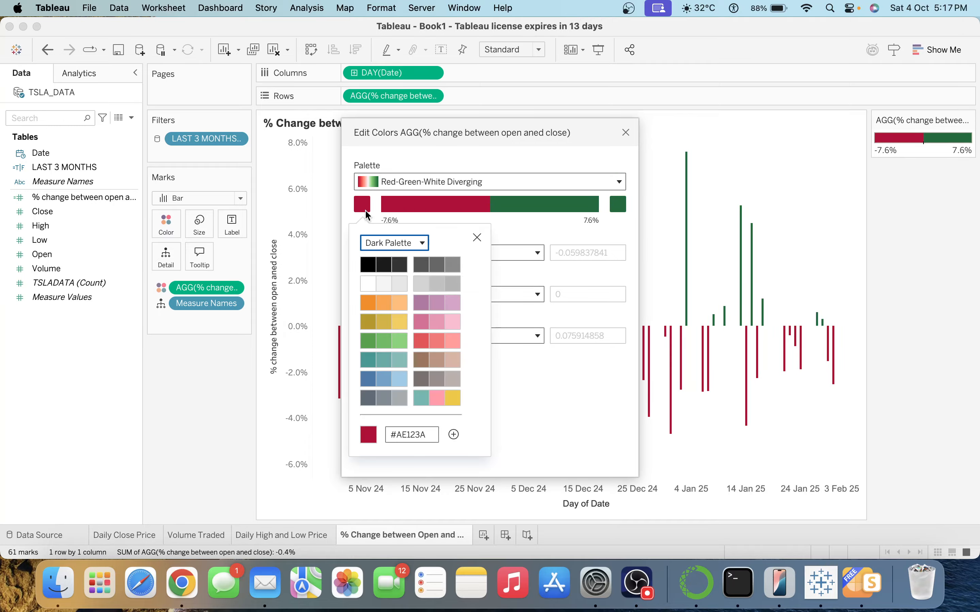
{"action": "left_click", "coordinate": [450, 342]}
{"action": "left_click", "coordinate": [531, 372]}
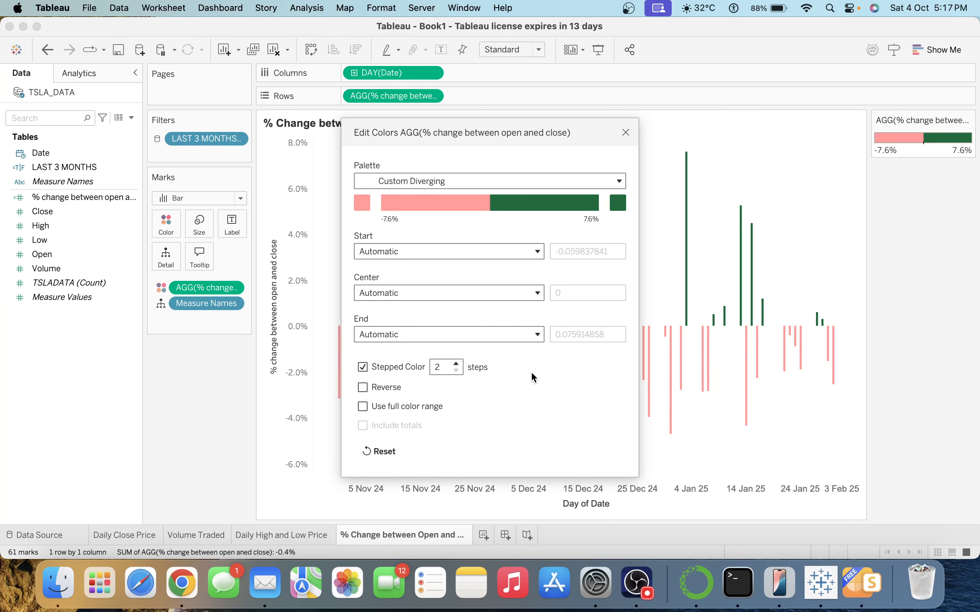
{"action": "left_click", "coordinate": [617, 203]}
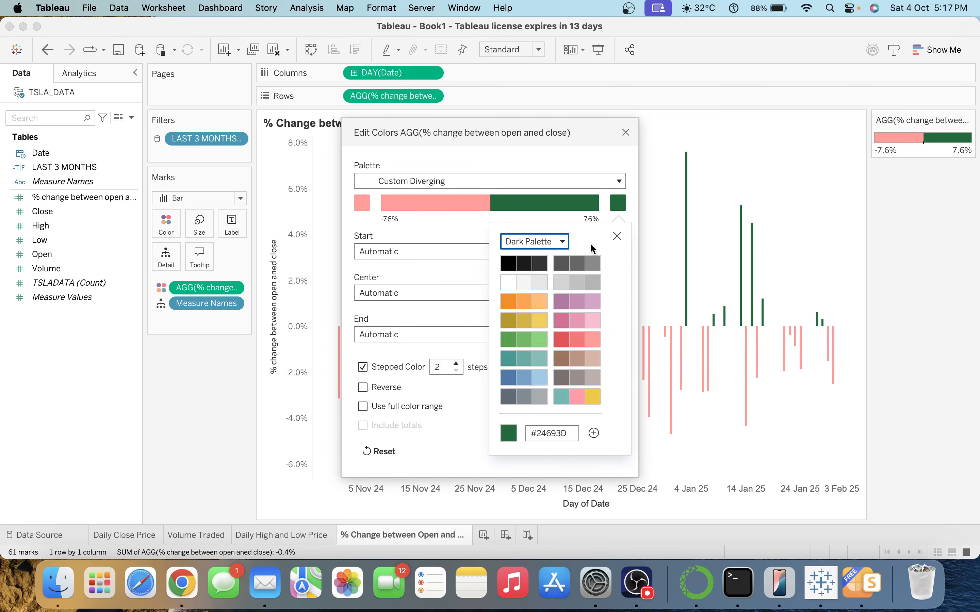
{"action": "left_click", "coordinate": [543, 344]}
{"action": "left_click", "coordinate": [468, 465]}
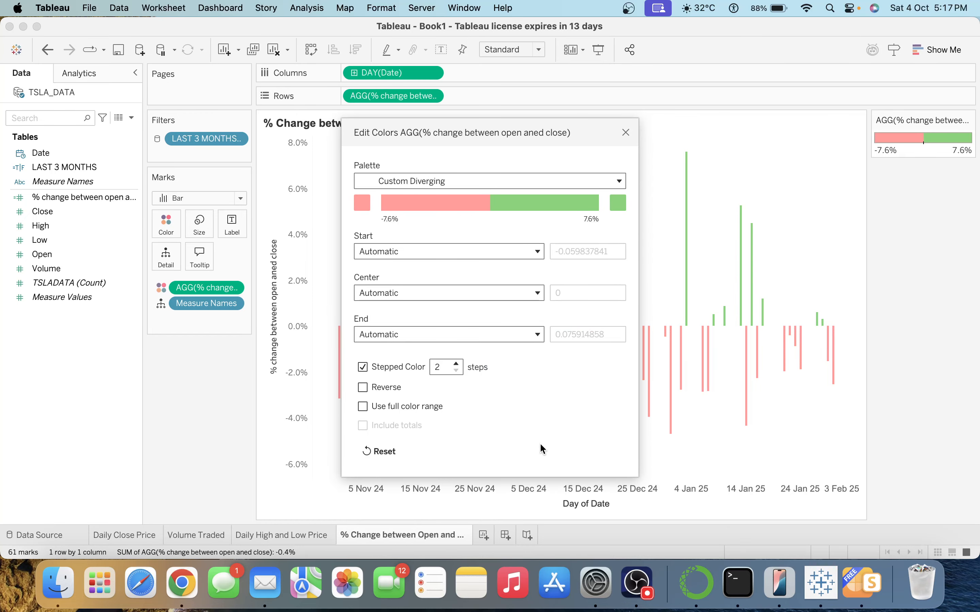
{"action": "left_click", "coordinate": [624, 134]}
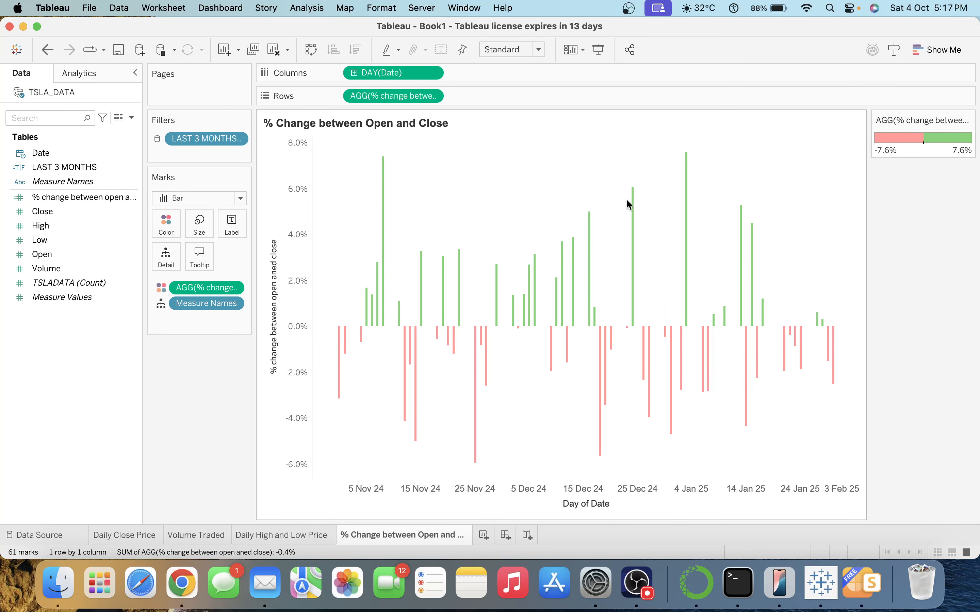
Clear the 'Day of Date' title on the date axis, leaving only the date labels.
{"action": "mouse_move", "coordinate": [599, 418]}
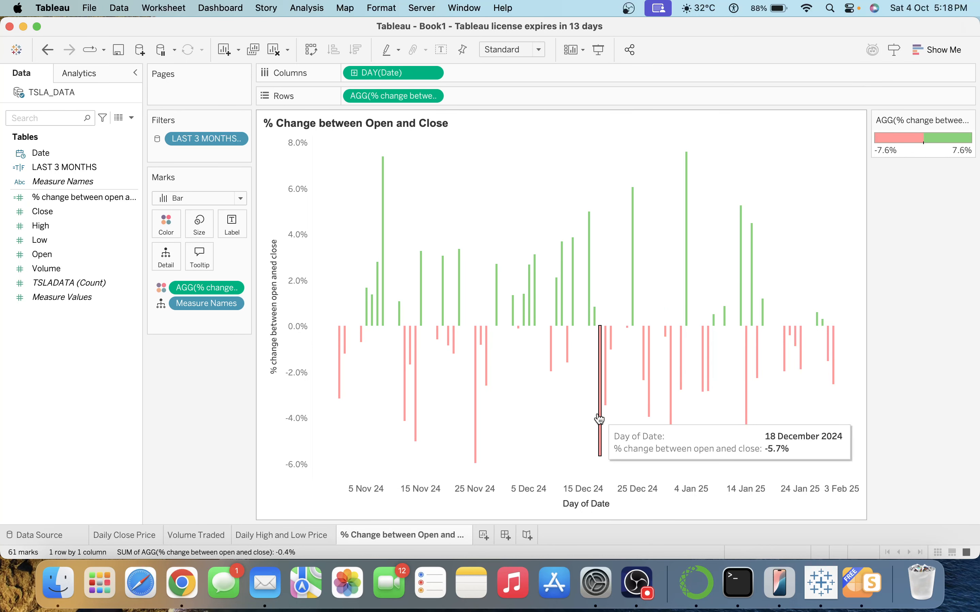
{"action": "mouse_move", "coordinate": [745, 388]}
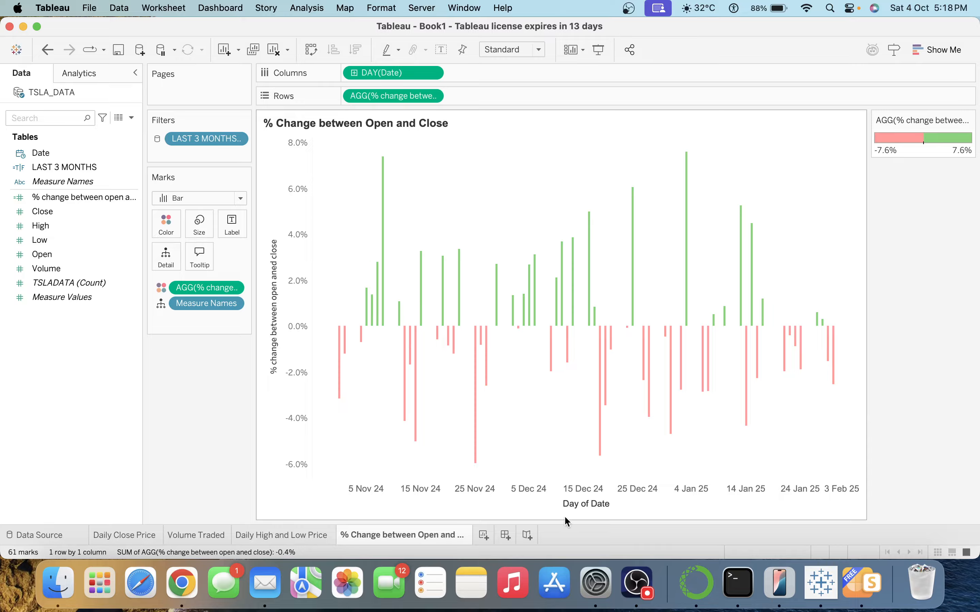
{"action": "double_click", "coordinate": [583, 503]}
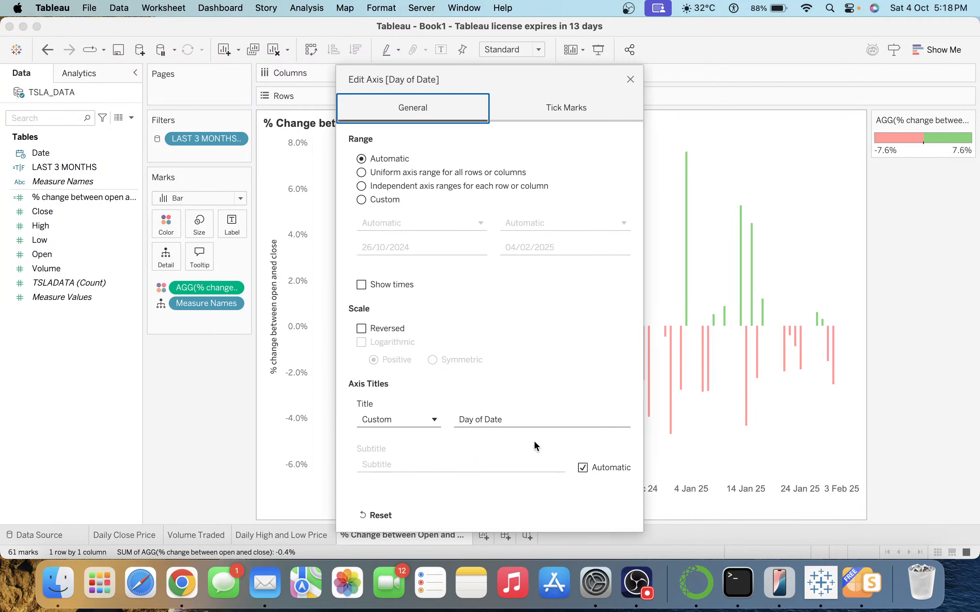
{"action": "left_click", "coordinate": [548, 422]}
{"action": "key", "text": "BackSpace"}
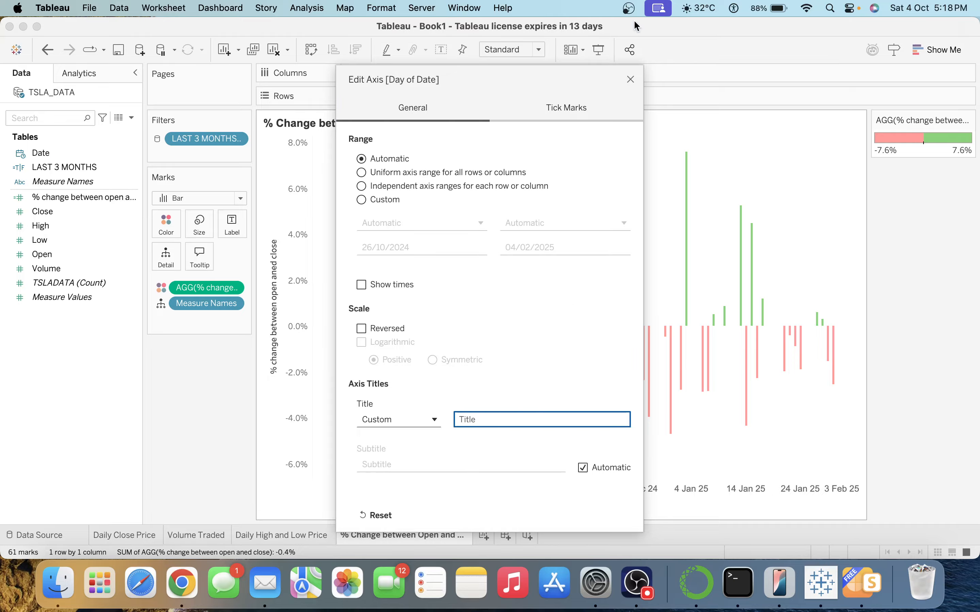
{"action": "left_click", "coordinate": [630, 79]}
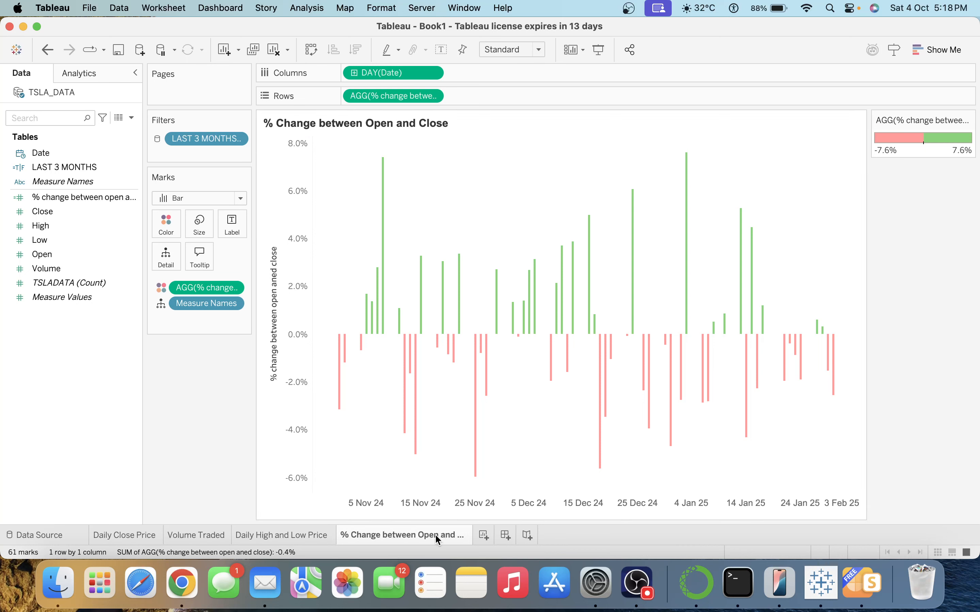
{"action": "mouse_move", "coordinate": [437, 540]}
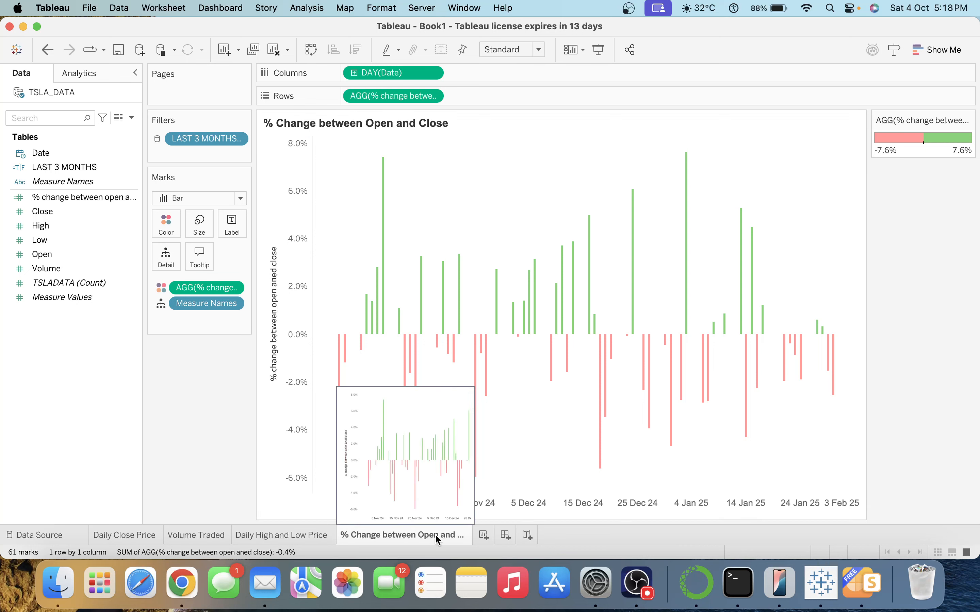
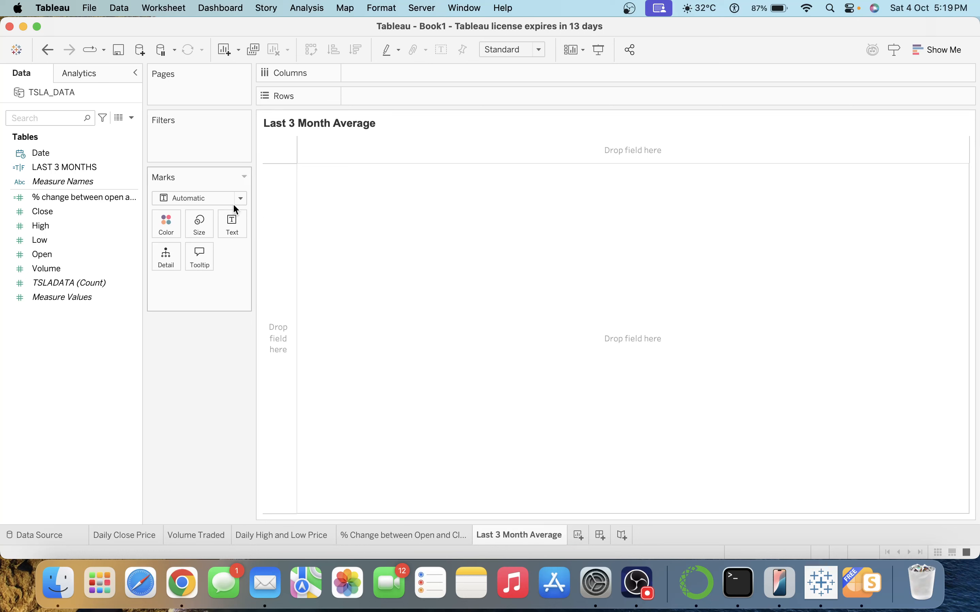
Filter by LAST 3 MONTHS and show Date as a continuous month axis from October 2024 to January 2025.
{"action": "left_click", "coordinate": [112, 153]}
{"action": "left_click_drag", "start_coordinate": [93, 165], "coordinate": [234, 167]}
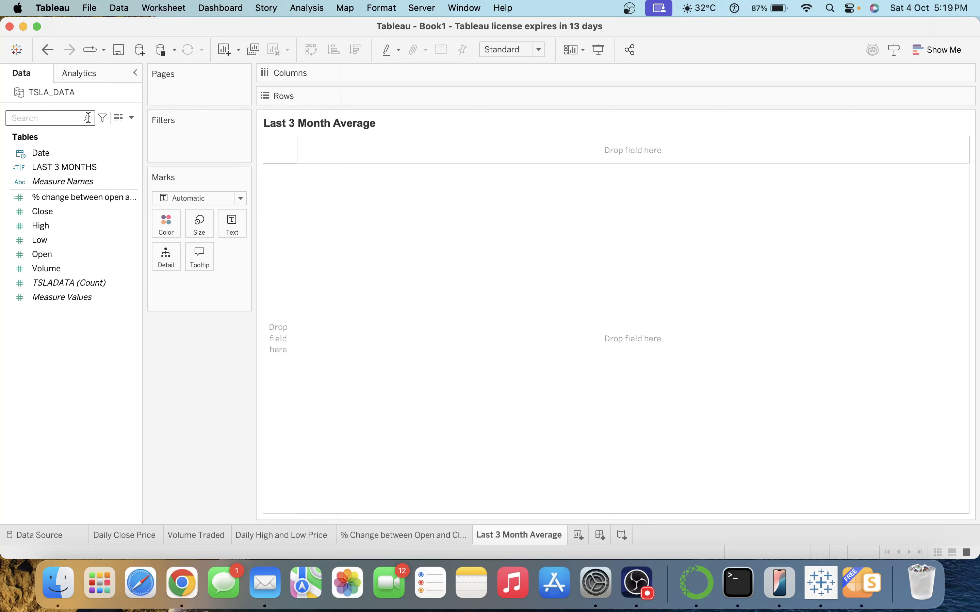
{"action": "left_click", "coordinate": [75, 156]}
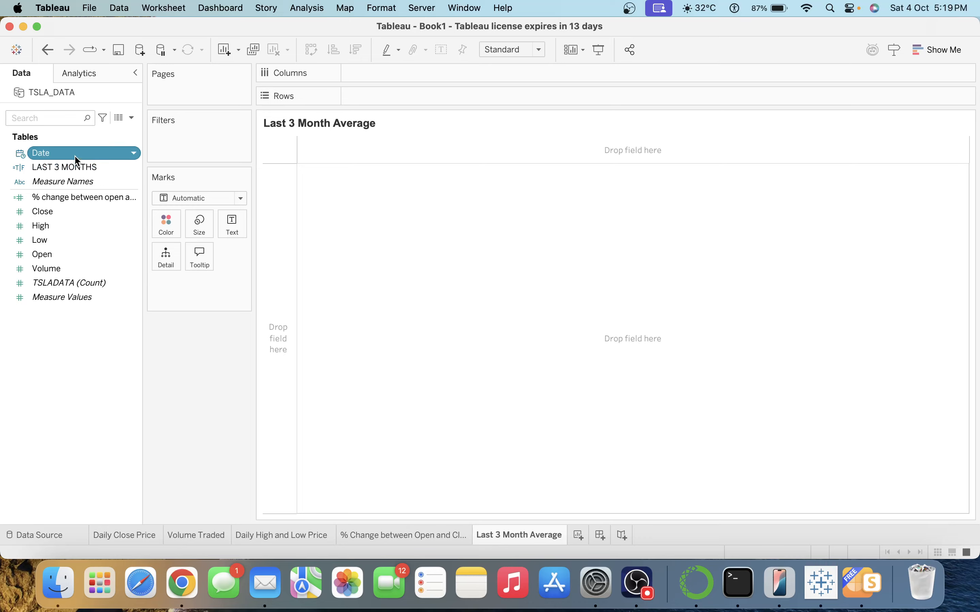
{"action": "left_click_drag", "start_coordinate": [75, 158], "coordinate": [435, 83]}
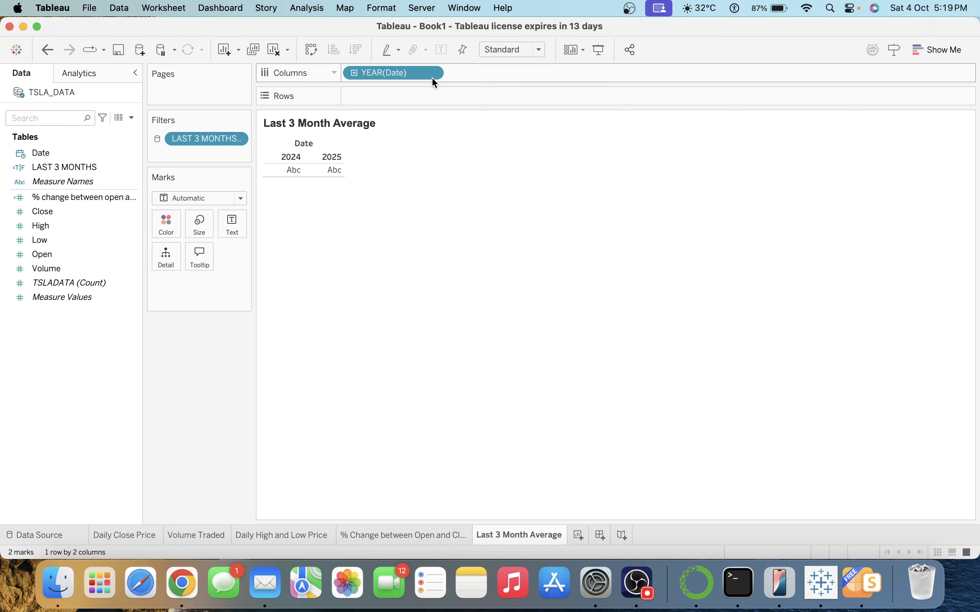
{"action": "left_click", "coordinate": [435, 76]}
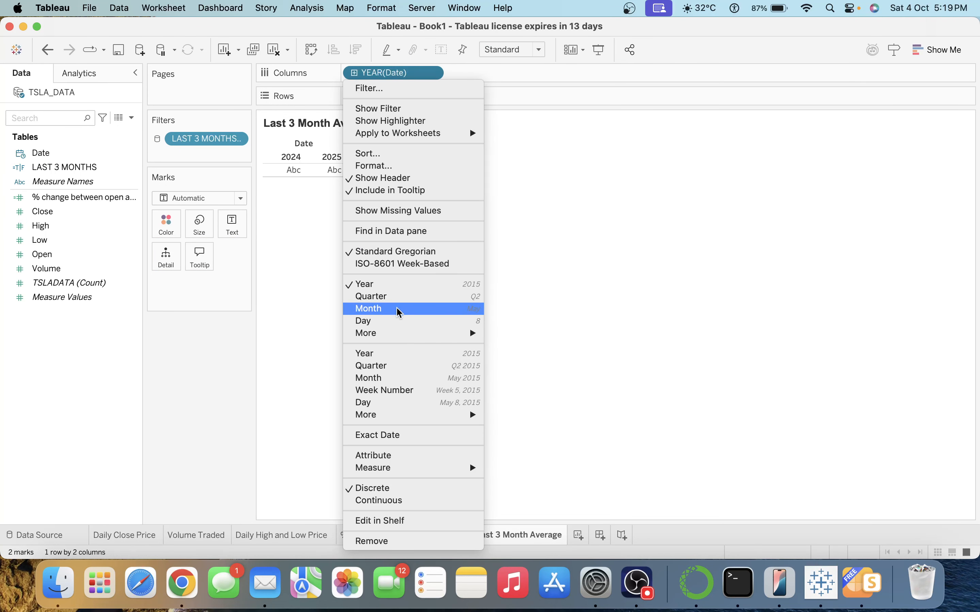
{"action": "left_click", "coordinate": [397, 378]}
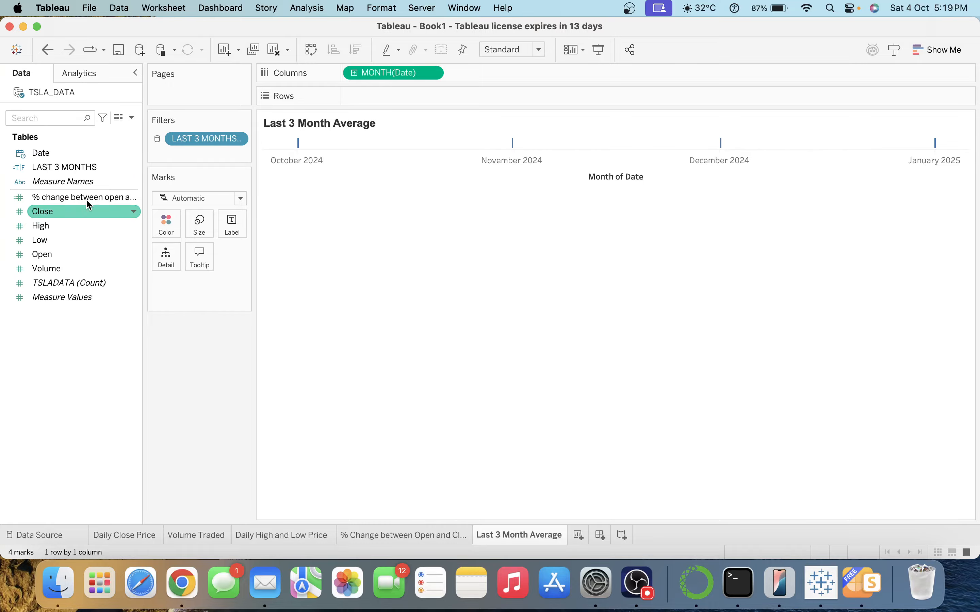
Add a Year of Date filter that excludes 2025.
{"action": "left_click_drag", "start_coordinate": [49, 152], "coordinate": [200, 149]}
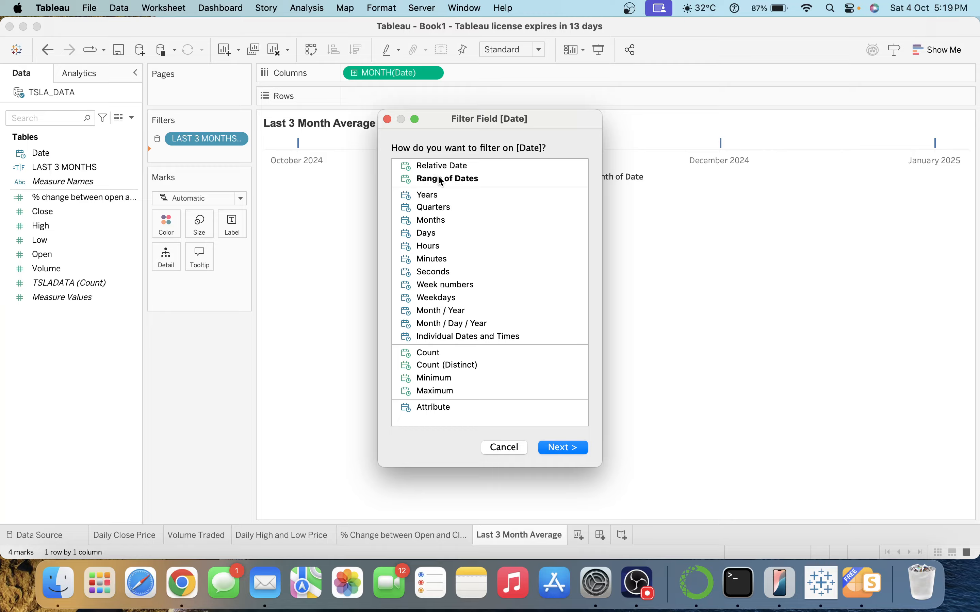
{"action": "double_click", "coordinate": [456, 179]}
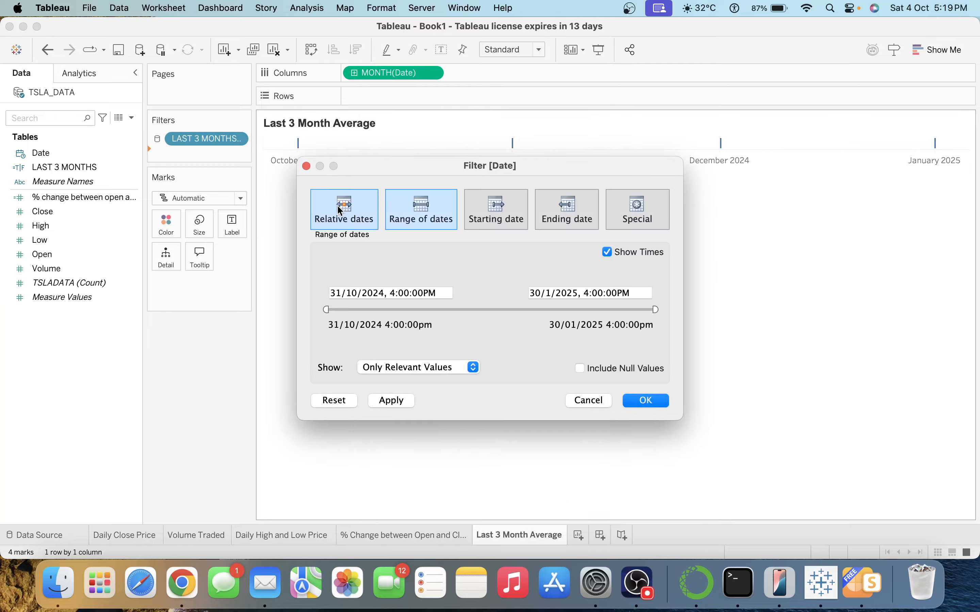
{"action": "left_click", "coordinate": [588, 400]}
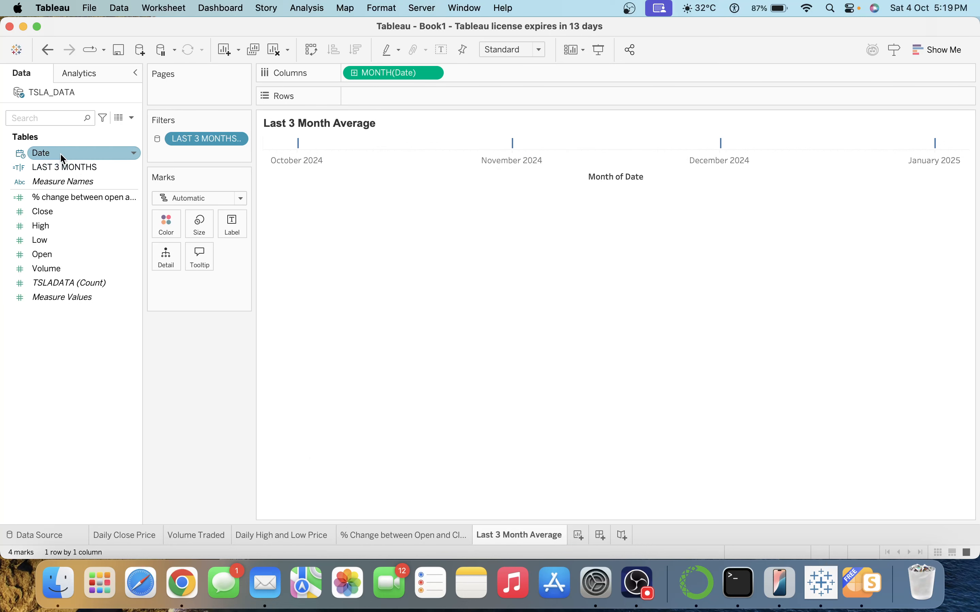
{"action": "left_click_drag", "start_coordinate": [62, 155], "coordinate": [238, 153]}
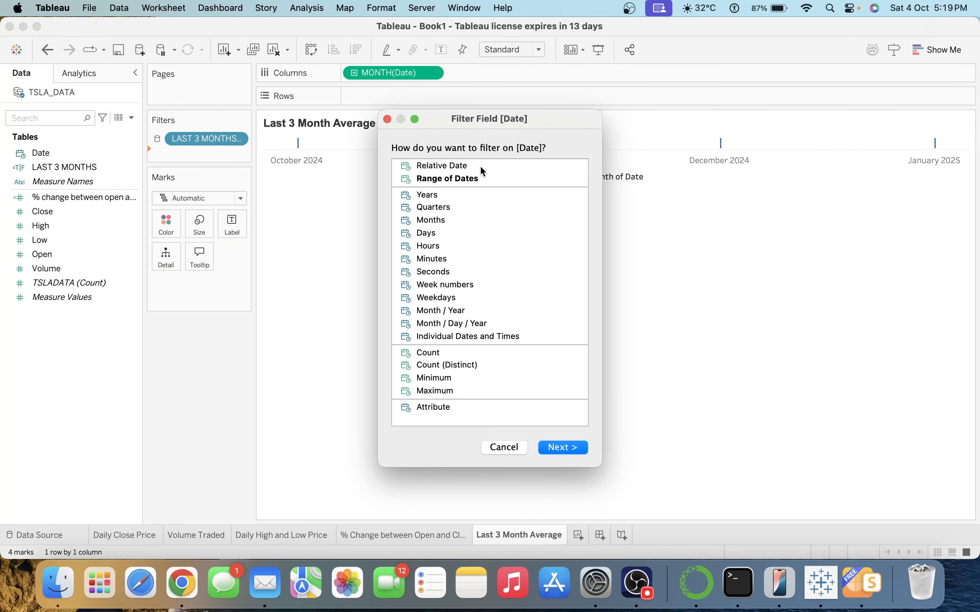
{"action": "double_click", "coordinate": [450, 193]}
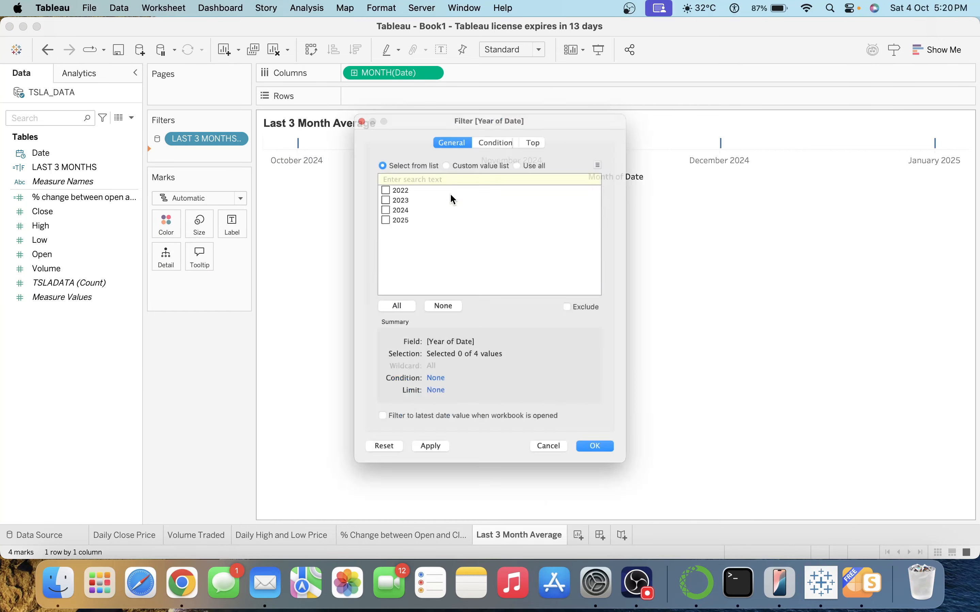
{"action": "left_click", "coordinate": [363, 205]}
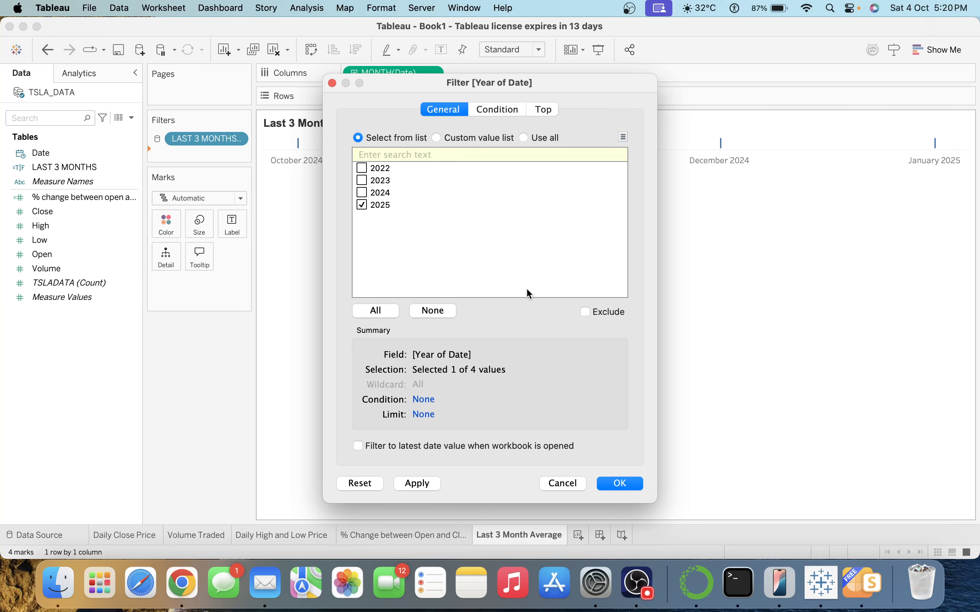
{"action": "left_click", "coordinate": [586, 312]}
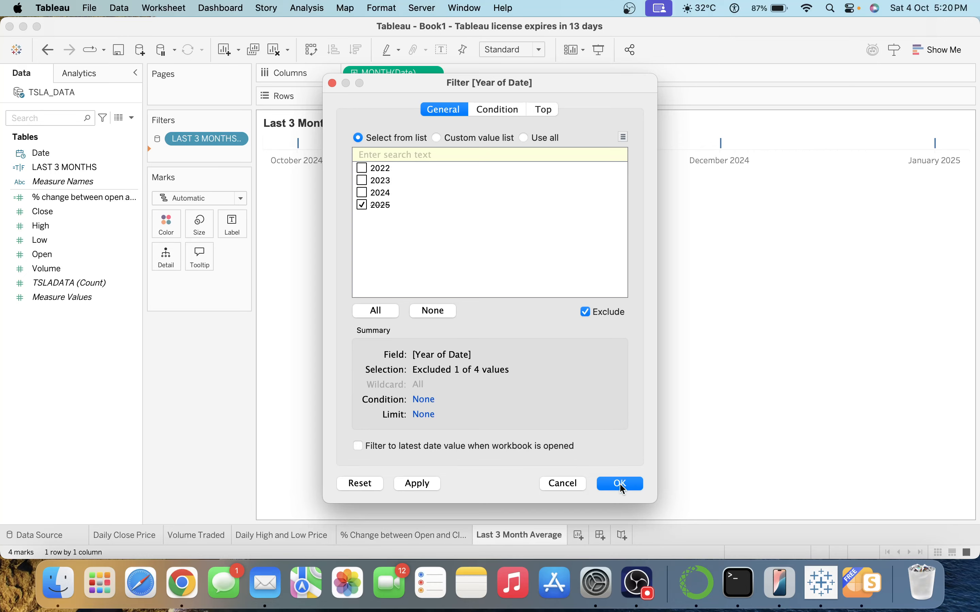
{"action": "left_click", "coordinate": [620, 483]}
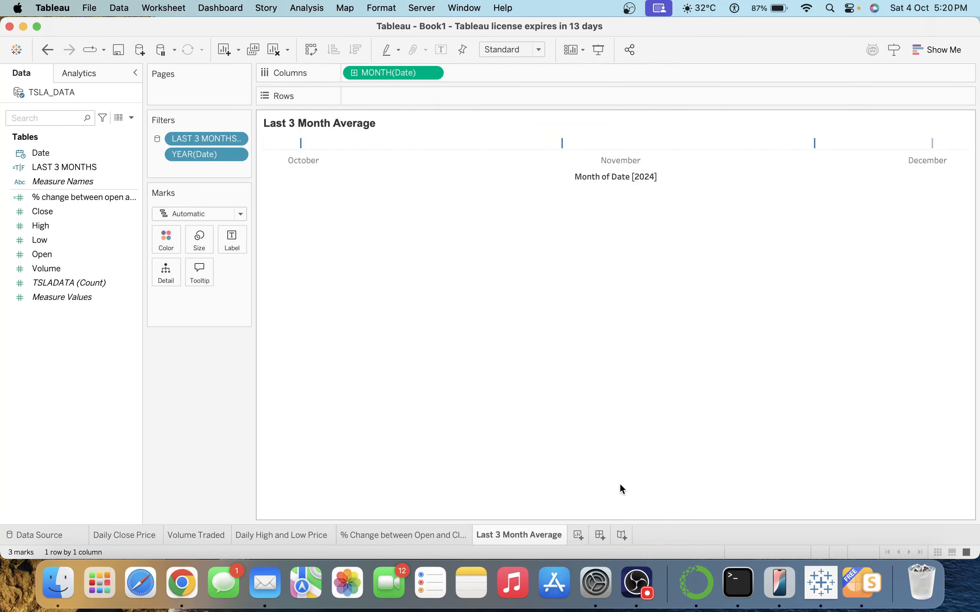
Apply the year filter to all worksheets using this data source.
{"action": "left_click", "coordinate": [241, 155]}
{"action": "mouse_move", "coordinate": [296, 218]}
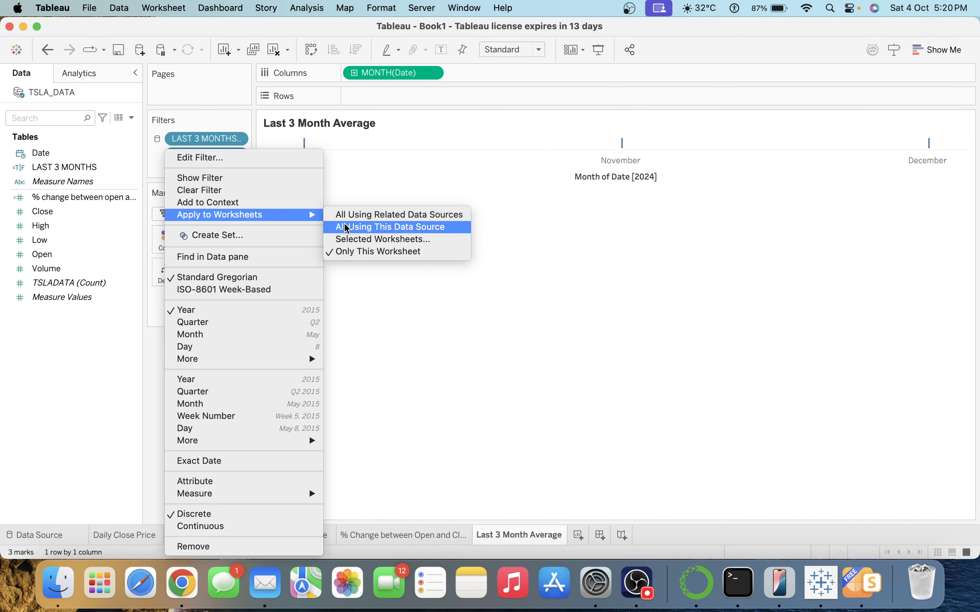
{"action": "left_click", "coordinate": [354, 230]}
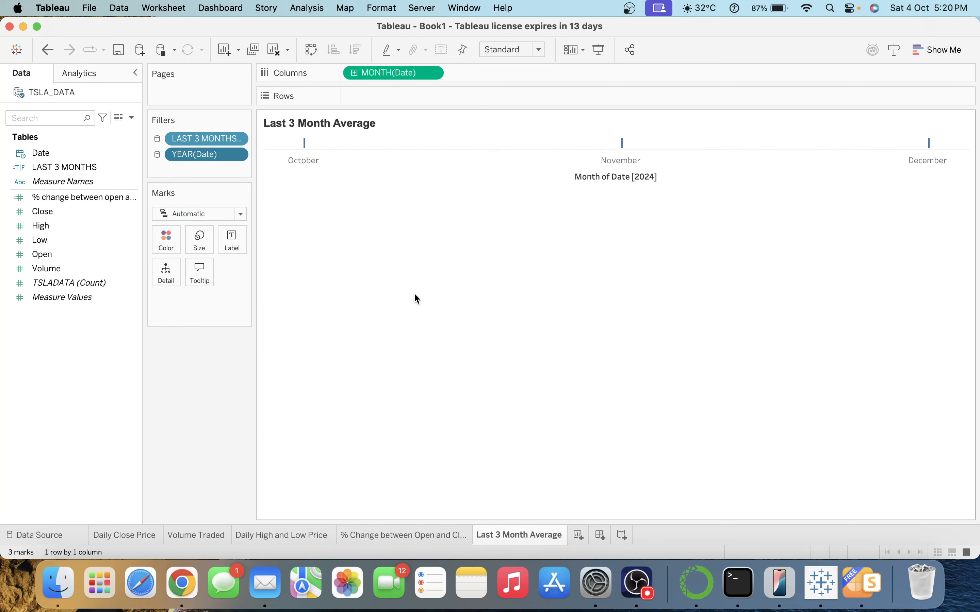
{"action": "left_click", "coordinate": [56, 118]}
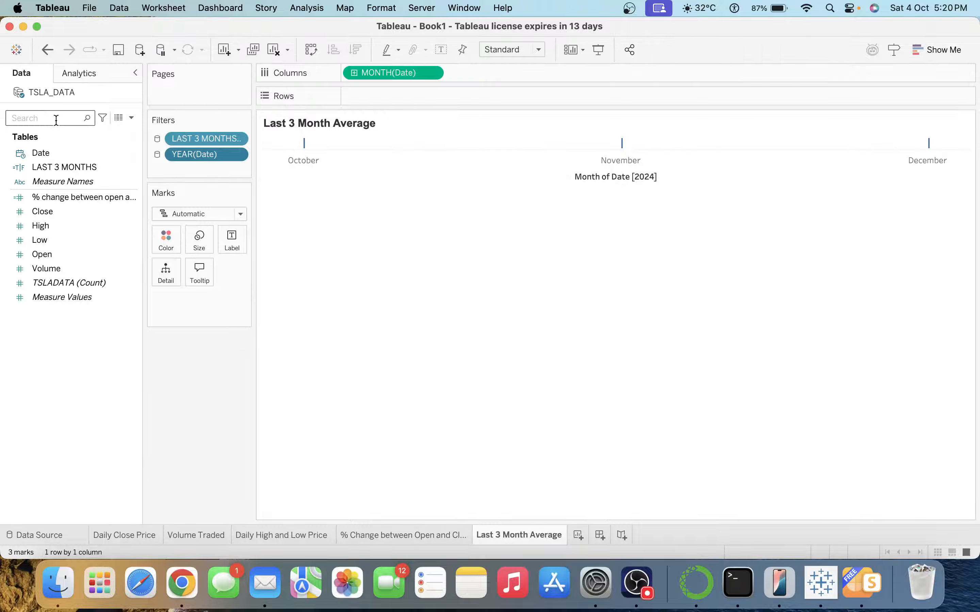
Show Close by month as a text table fitted to the entire view.
{"action": "type", "text": "cl"}
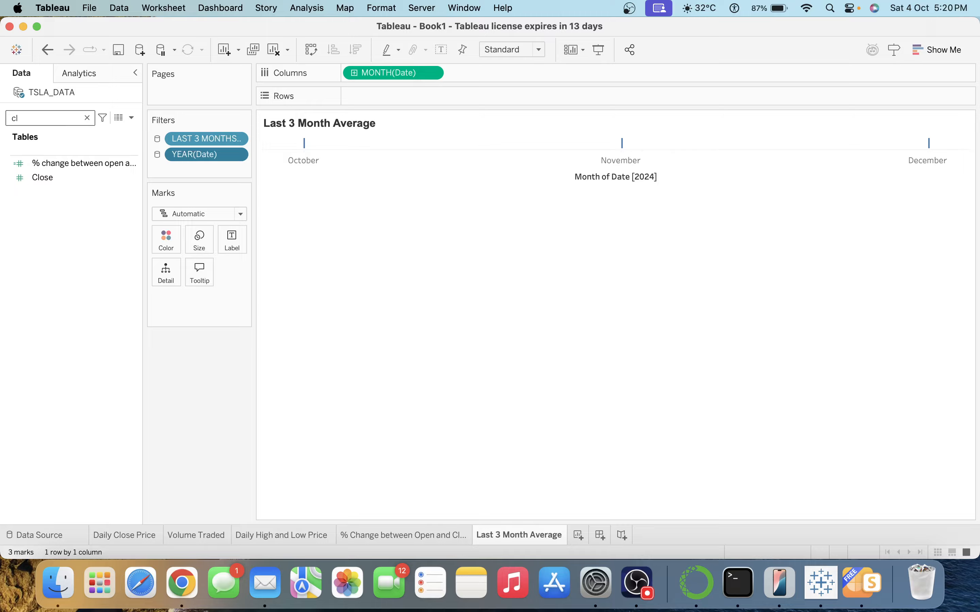
{"action": "double_click", "coordinate": [54, 177]}
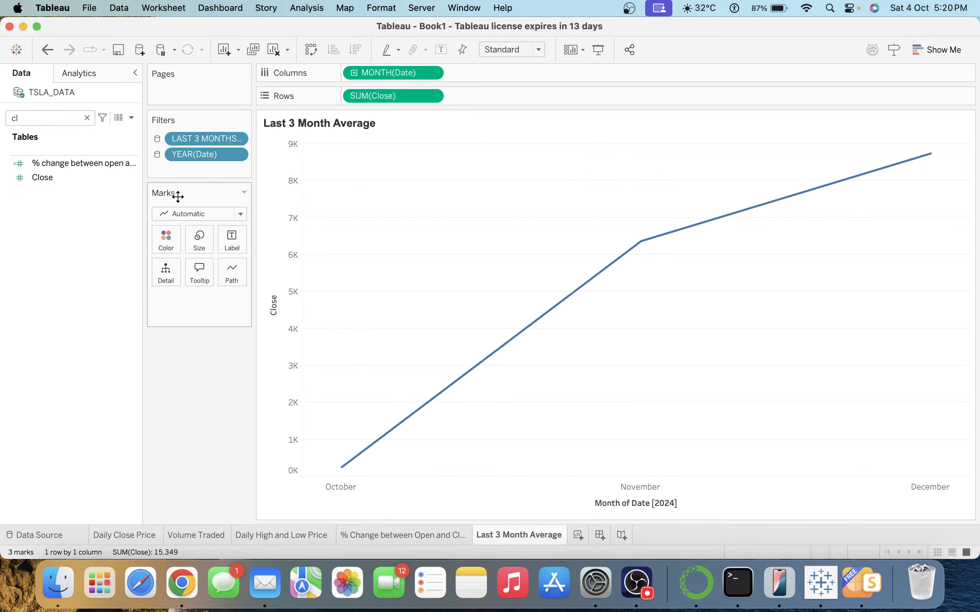
{"action": "left_click", "coordinate": [946, 56]}
{"action": "left_click", "coordinate": [864, 77]}
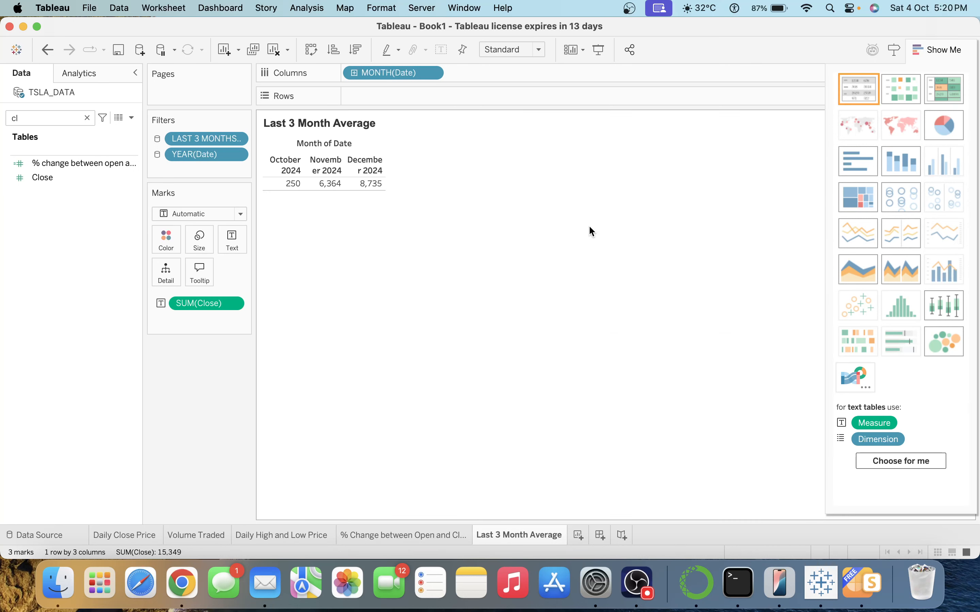
{"action": "left_click", "coordinate": [521, 52]}
{"action": "left_click", "coordinate": [521, 104]}
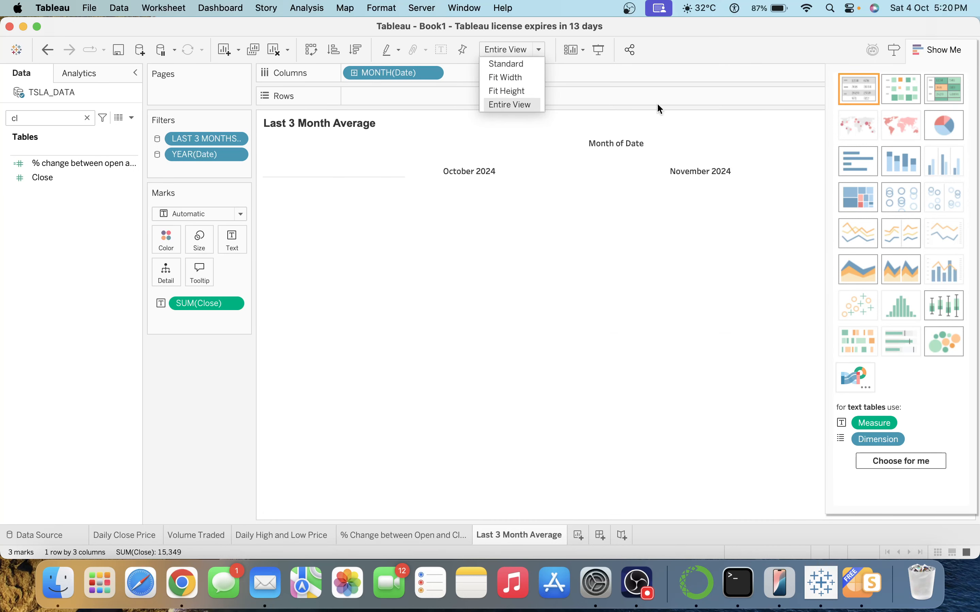
{"action": "left_click", "coordinate": [954, 56]}
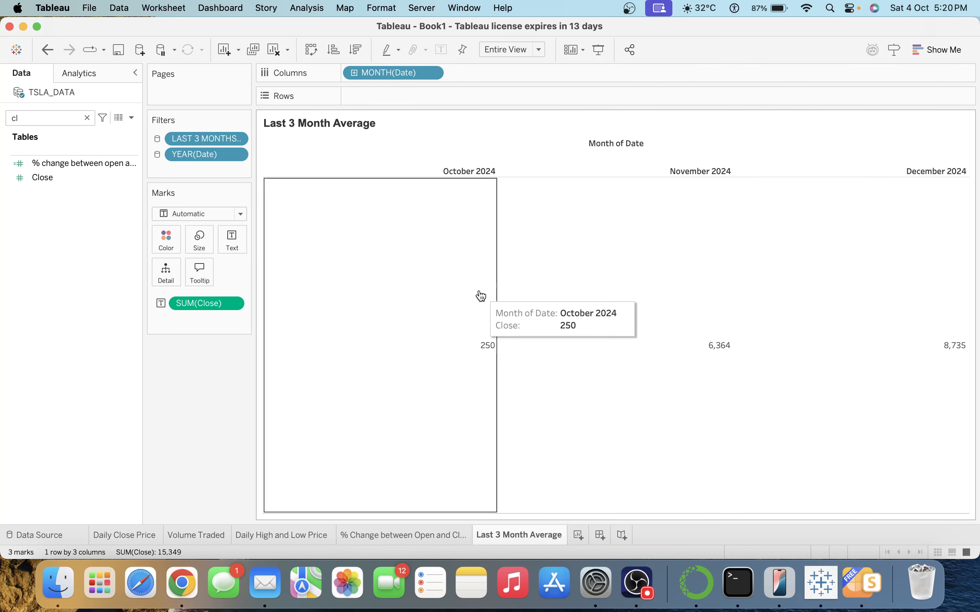
Centre the Close values both horizontally and vertically.
{"action": "left_click", "coordinate": [231, 240]}
{"action": "left_click", "coordinate": [323, 279]}
{"action": "left_click", "coordinate": [315, 329]}
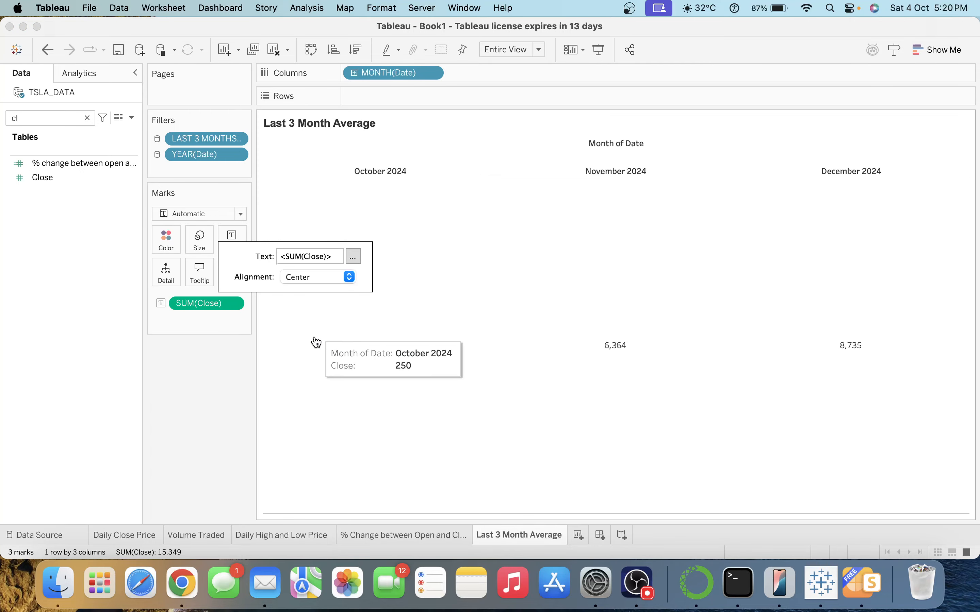
{"action": "left_click", "coordinate": [309, 280]}
{"action": "left_click", "coordinate": [315, 407]}
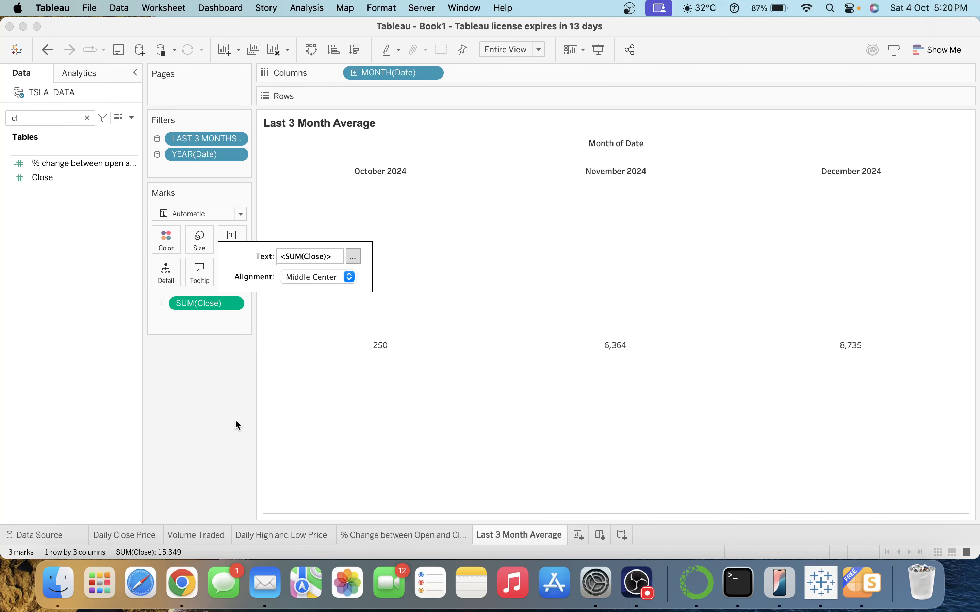
{"action": "left_click", "coordinate": [156, 432]}
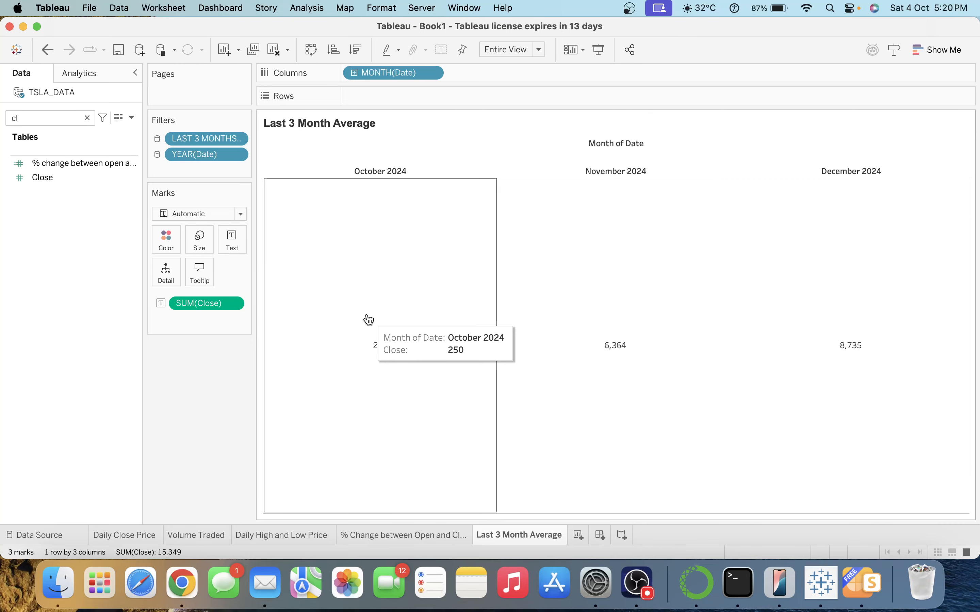
Turn off the tooltips for the sheet.
{"action": "left_click", "coordinate": [196, 274]}
{"action": "key", "text": "super+a"}
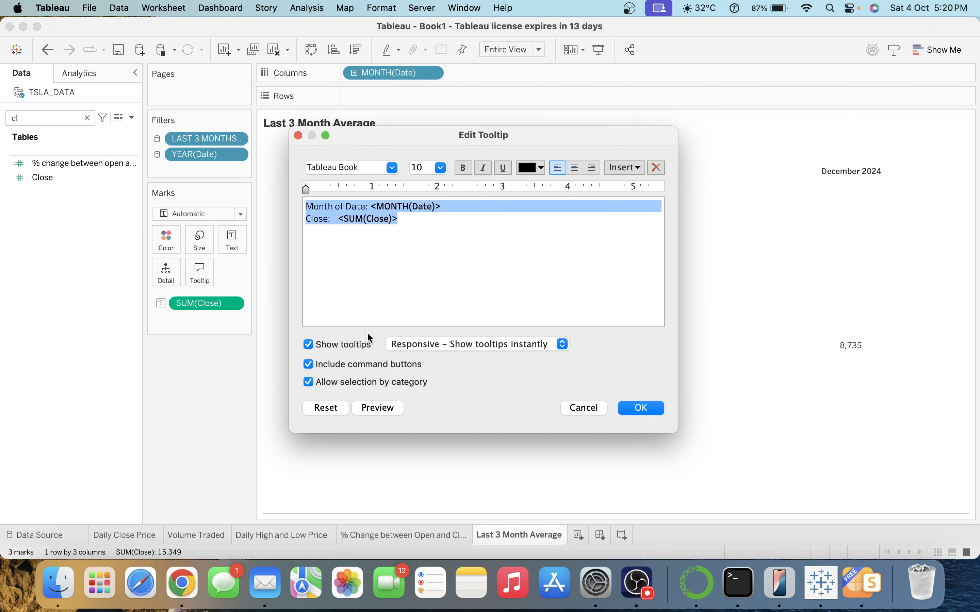
{"action": "left_click", "coordinate": [308, 344]}
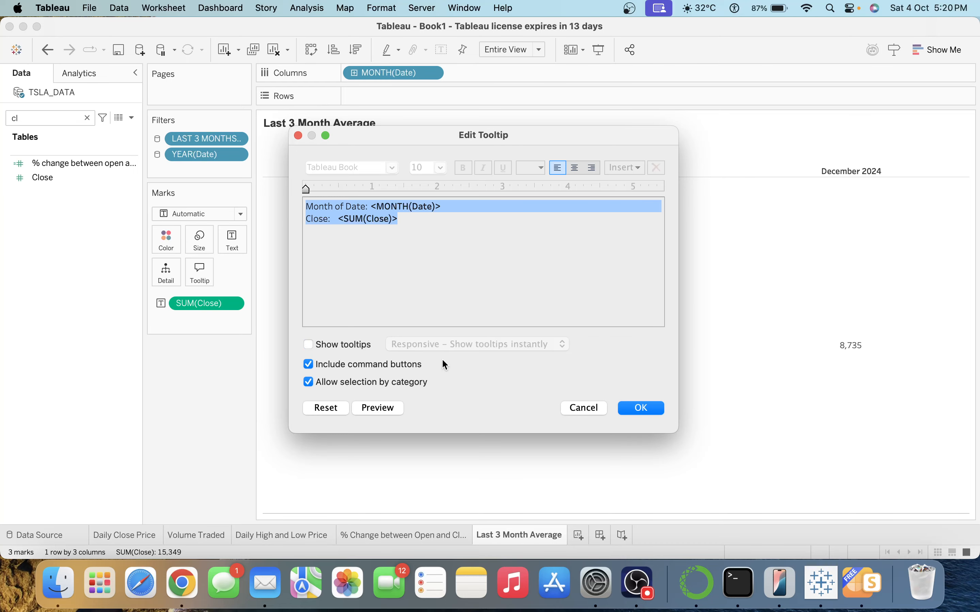
{"action": "left_click", "coordinate": [643, 408]}
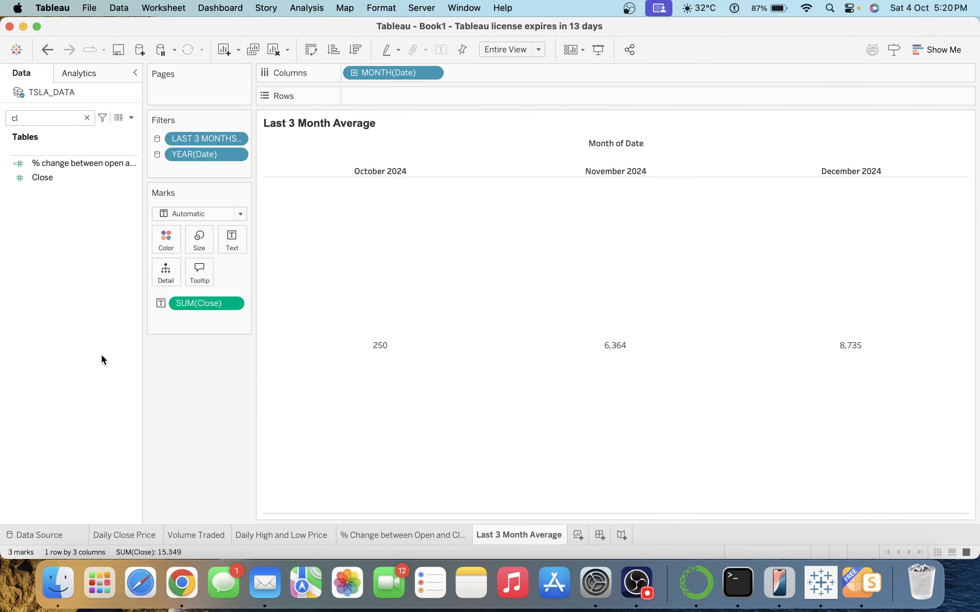
Add empty-string ad-hoc calculations to both Columns and Rows.
{"action": "double_click", "coordinate": [474, 73]}
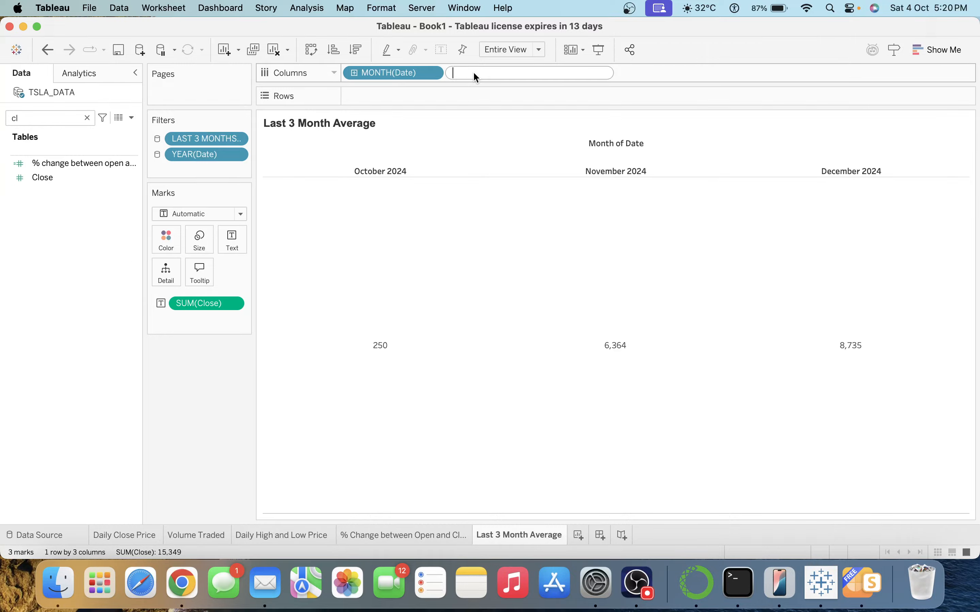
{"action": "type", "text": "\"\""}
{"action": "key", "text": "Return"}
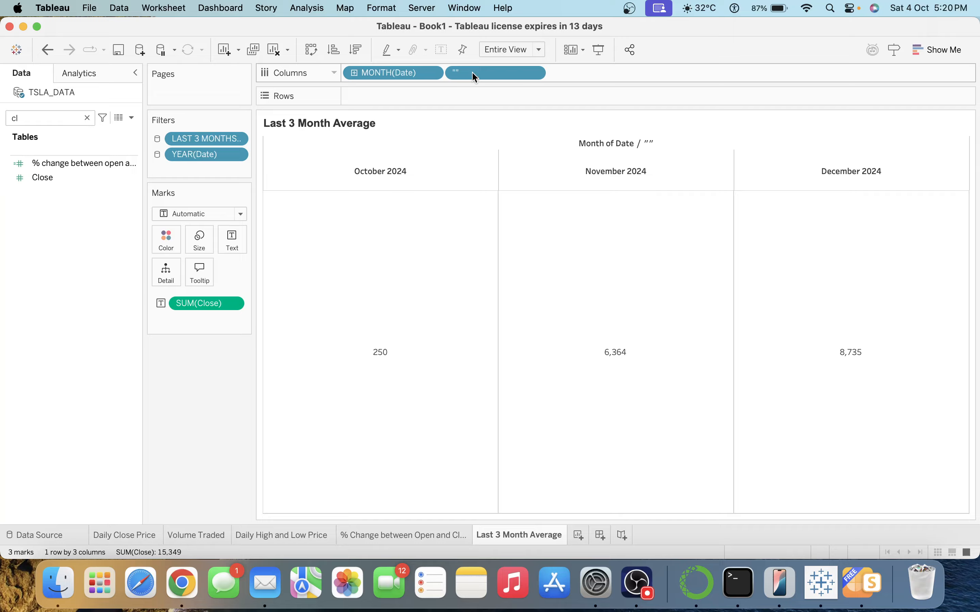
{"action": "double_click", "coordinate": [422, 94]}
{"action": "type", "text": "\"\""}
{"action": "key", "text": "Return"}
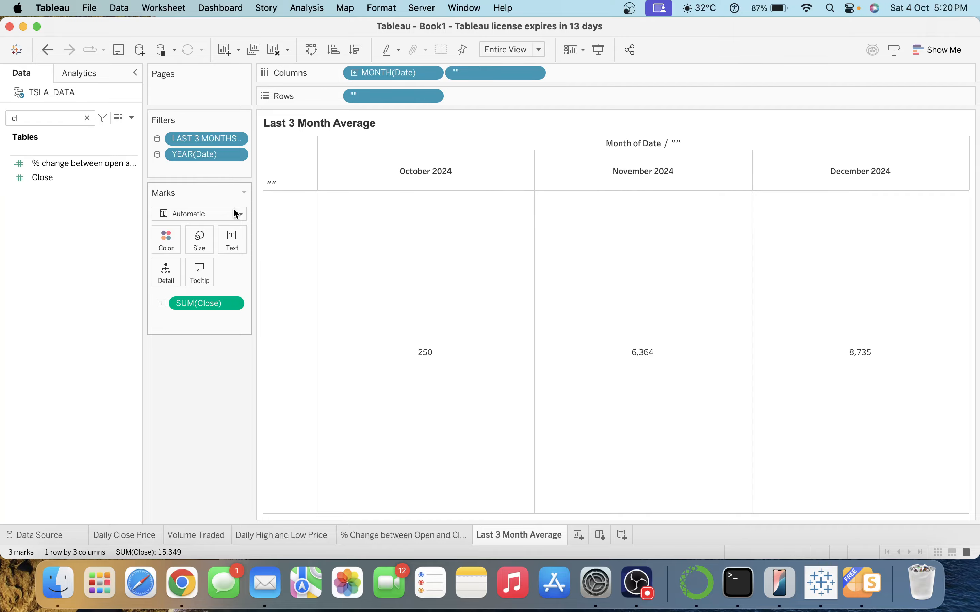
Make the marks squares and average Close, giving 249.9, 318.2 and 416.0.
{"action": "left_click", "coordinate": [235, 213]}
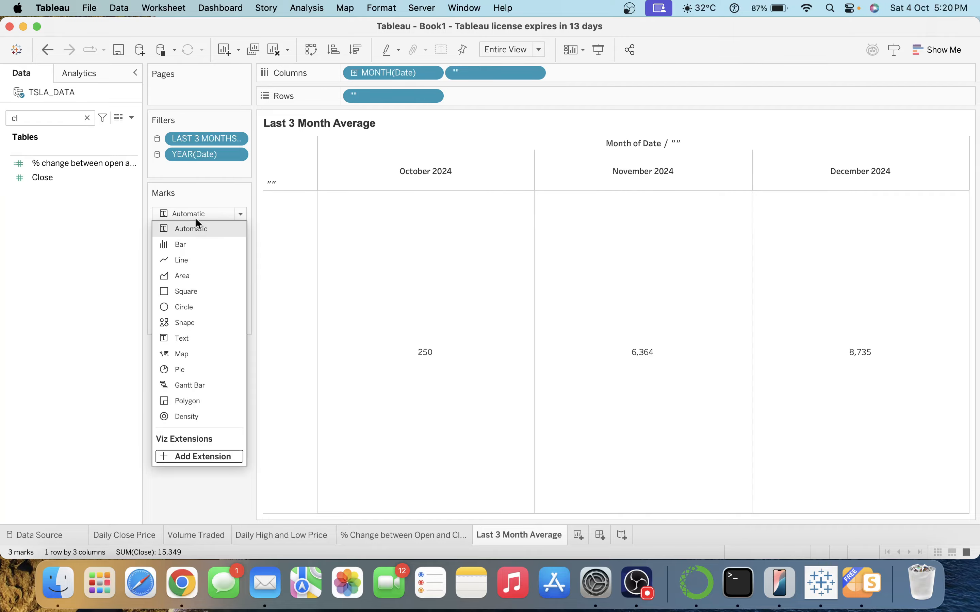
{"action": "left_click", "coordinate": [187, 292]}
{"action": "left_click", "coordinate": [200, 236]}
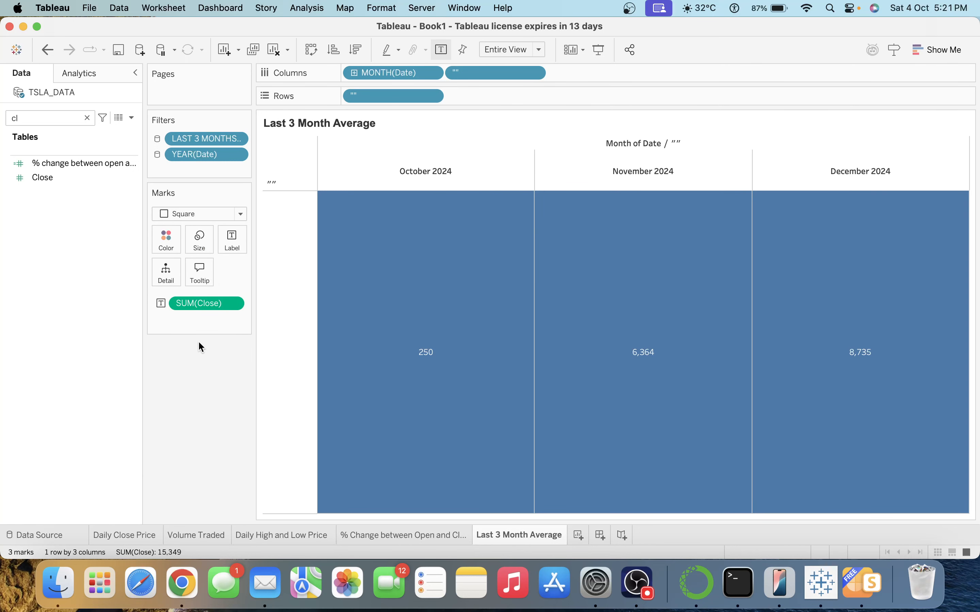
{"action": "left_click", "coordinate": [234, 304]}
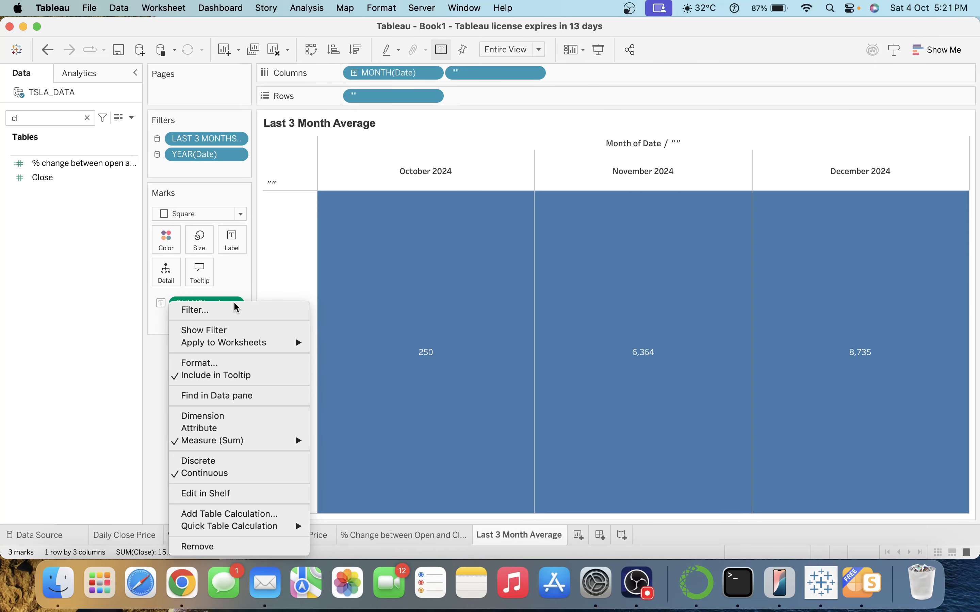
{"action": "mouse_move", "coordinate": [269, 440]}
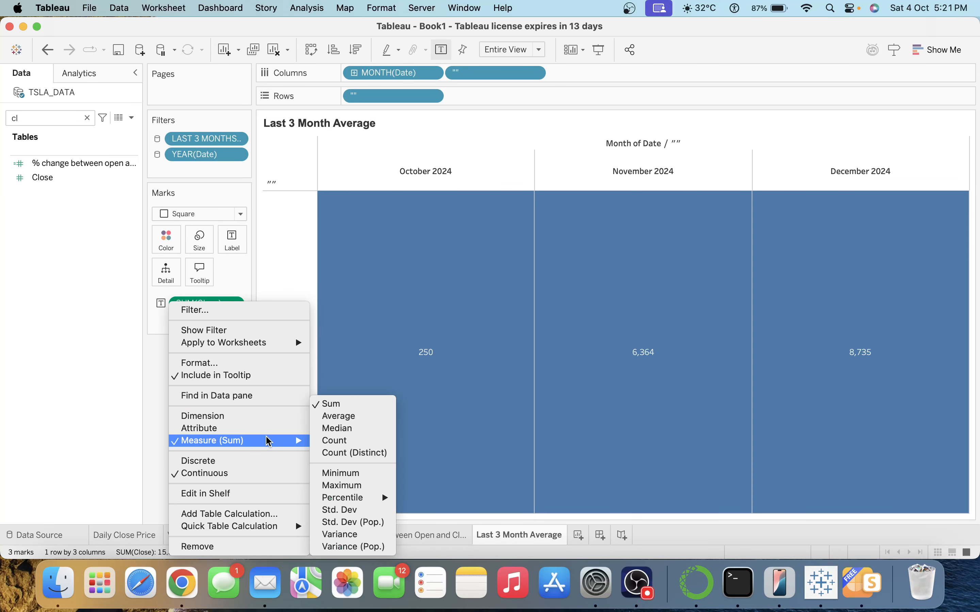
{"action": "left_click", "coordinate": [336, 416]}
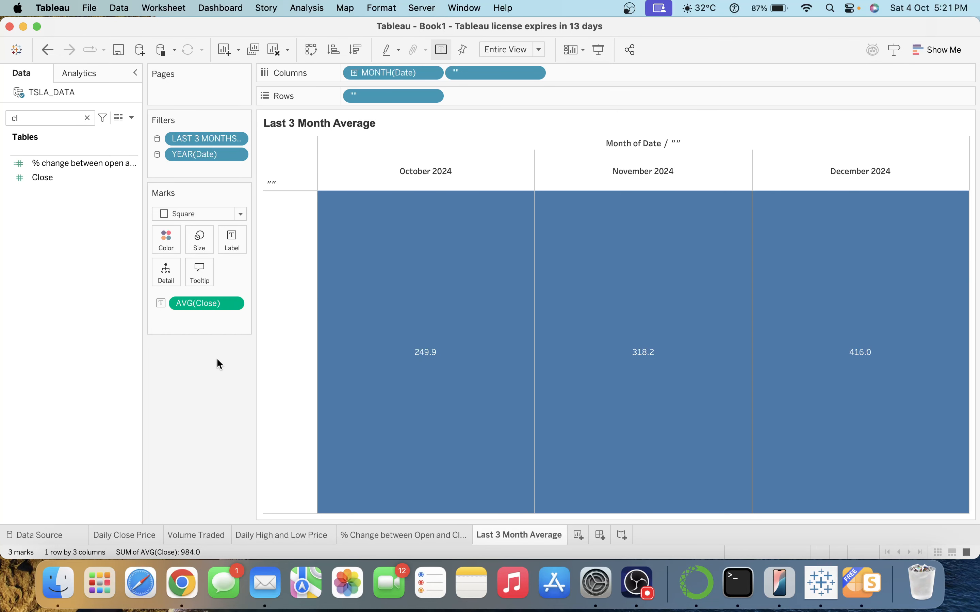
Colour the tiles by AVG(Close) and hide the empty row and column headers.
{"action": "mouse_move", "coordinate": [189, 306]}
{"action": "left_mouse_down"}
{"action": "mouse_move", "coordinate": [160, 226]}
{"action": "mouse_move", "coordinate": [162, 243]}
{"action": "left_mouse_up"}
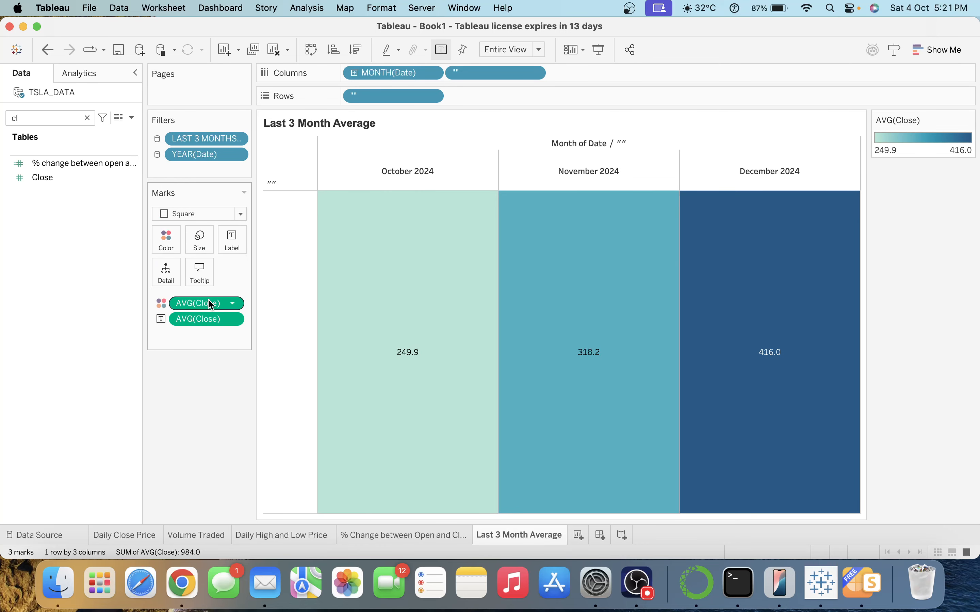
{"action": "right_click", "coordinate": [383, 96]}
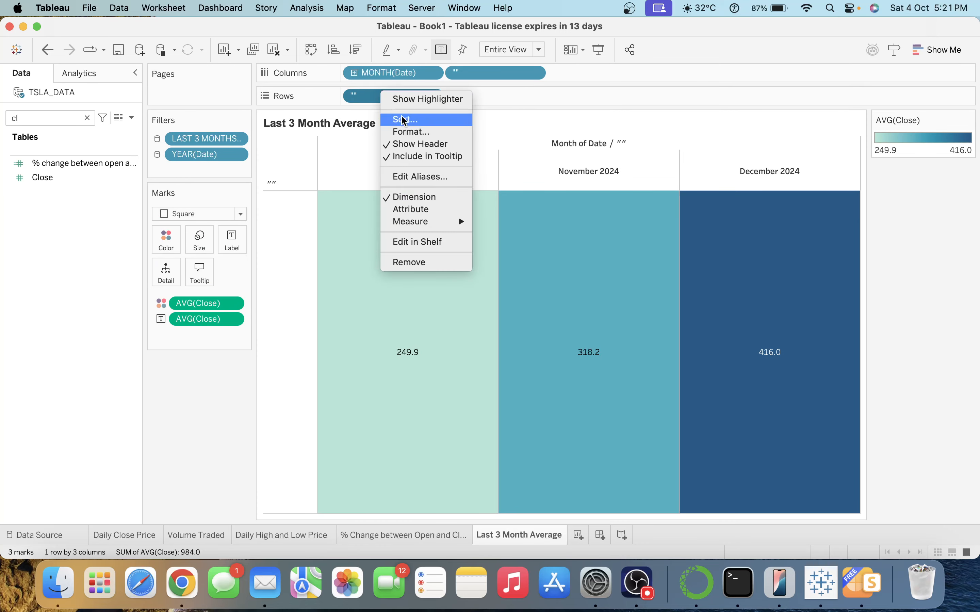
{"action": "left_click", "coordinate": [417, 143]}
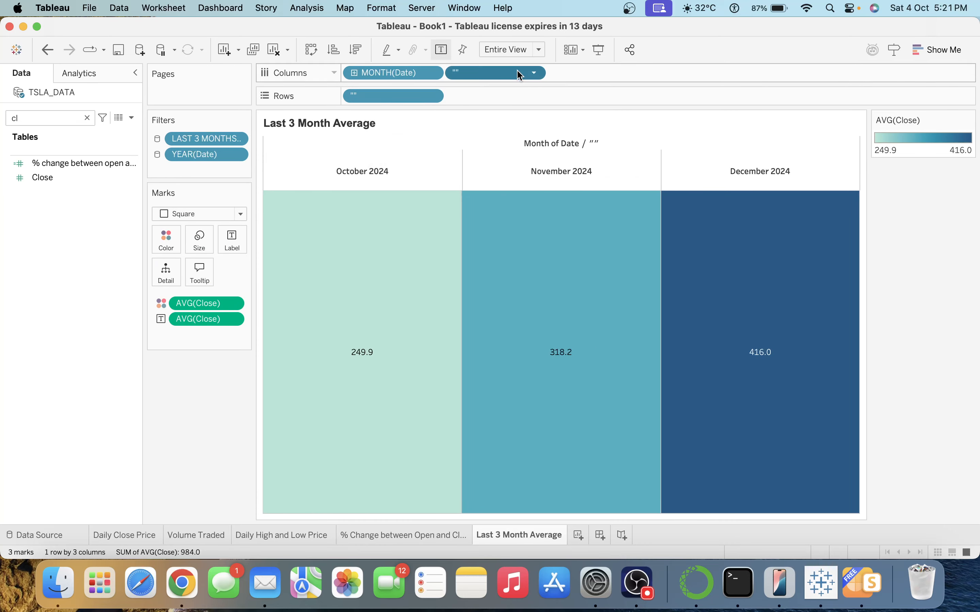
{"action": "left_click", "coordinate": [533, 73]}
{"action": "left_click", "coordinate": [510, 134]}
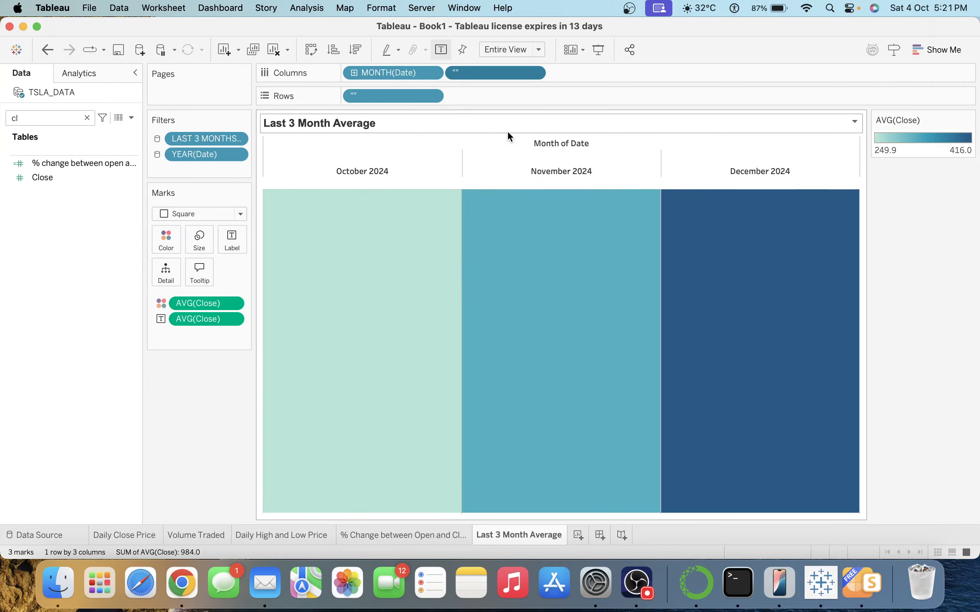
{"action": "left_click", "coordinate": [453, 269]}
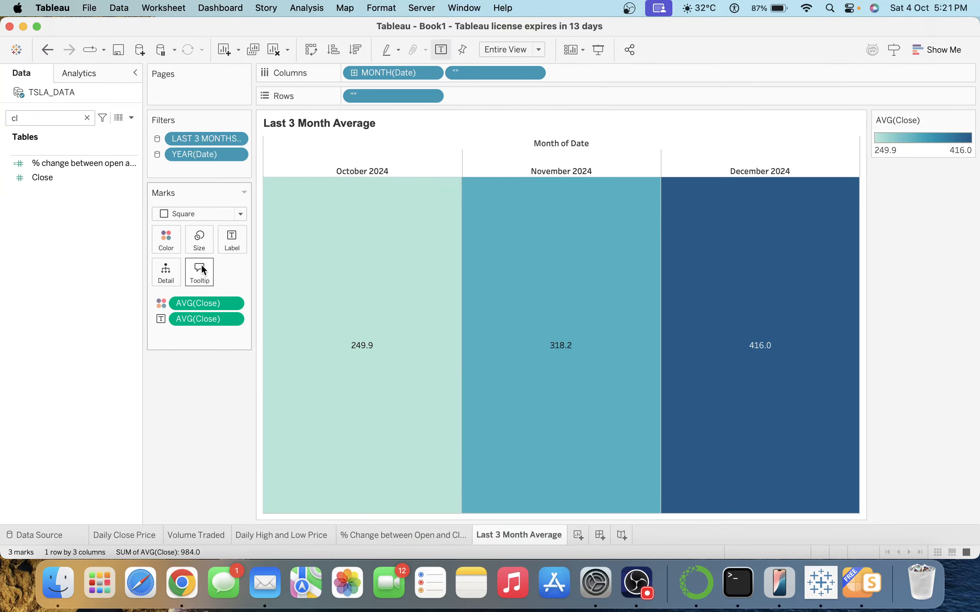
Apply the Temperature Diverging colour palette to the tiles.
{"action": "left_click", "coordinate": [172, 247]}
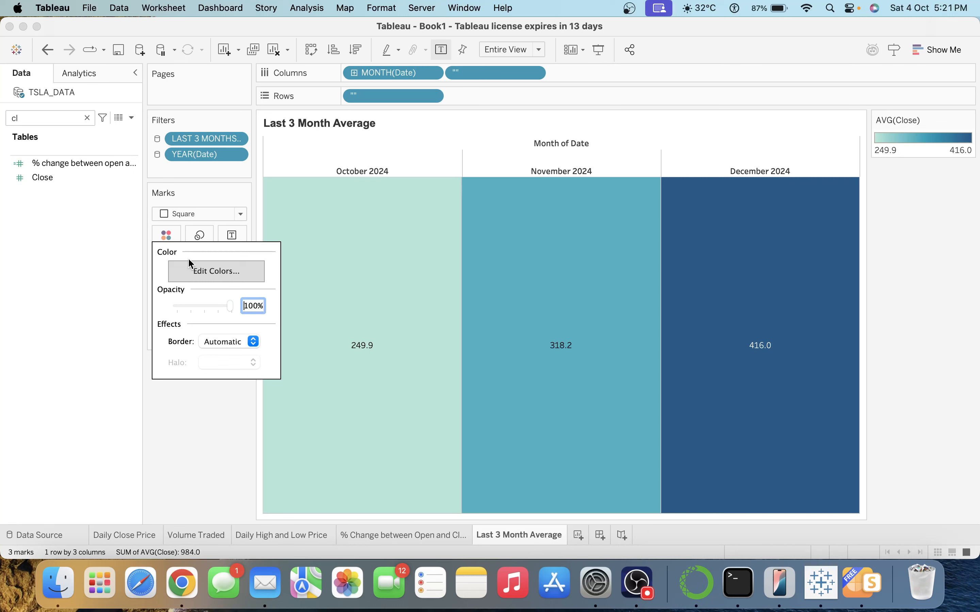
{"action": "left_click", "coordinate": [189, 262]}
{"action": "left_click", "coordinate": [453, 183]}
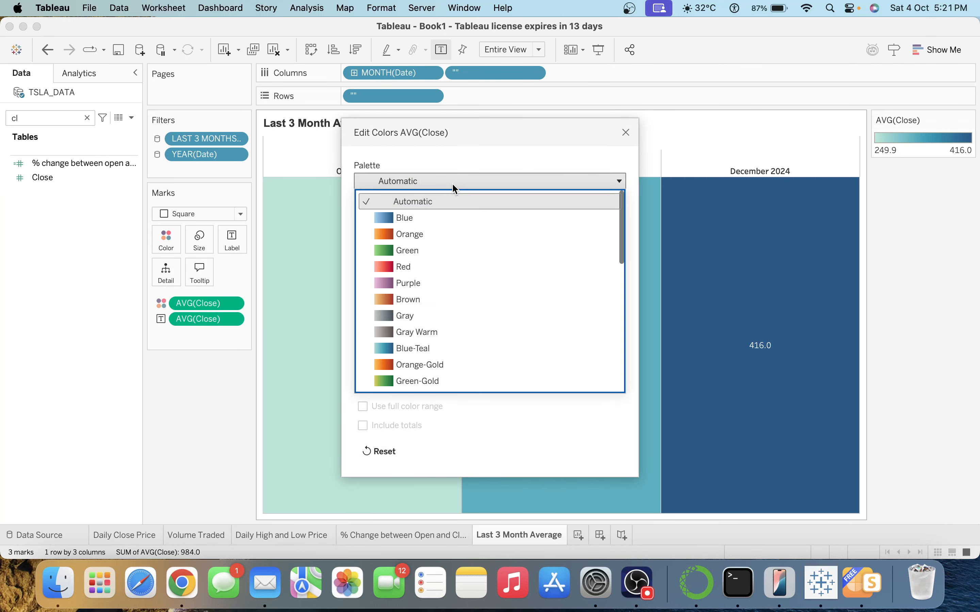
{"action": "scroll", "coordinate": [481, 283], "scroll_direction": "down", "scroll_amount": 8}
{"action": "scroll", "coordinate": [482, 283], "scroll_direction": "down", "scroll_amount": 4}
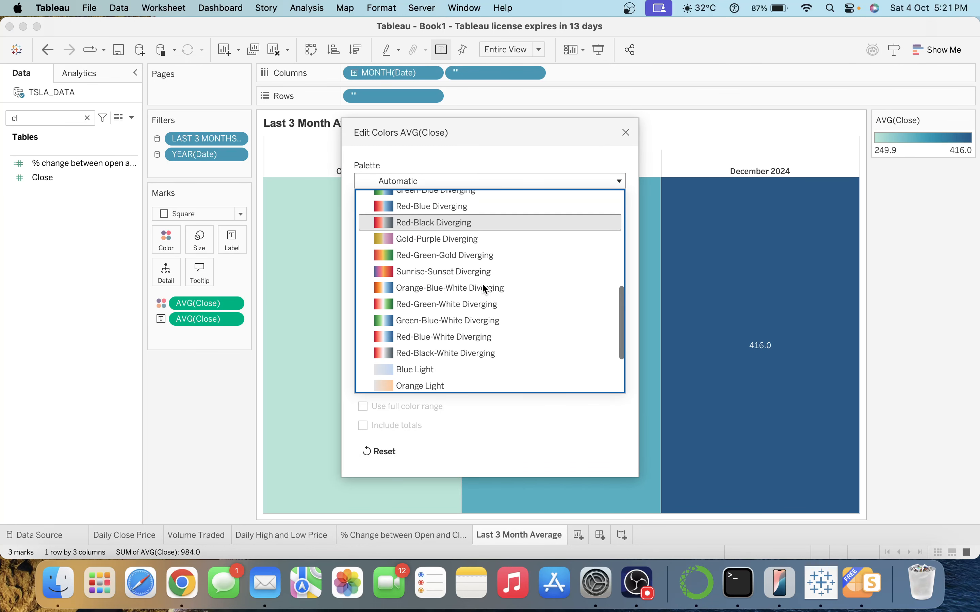
{"action": "left_click", "coordinate": [463, 370]}
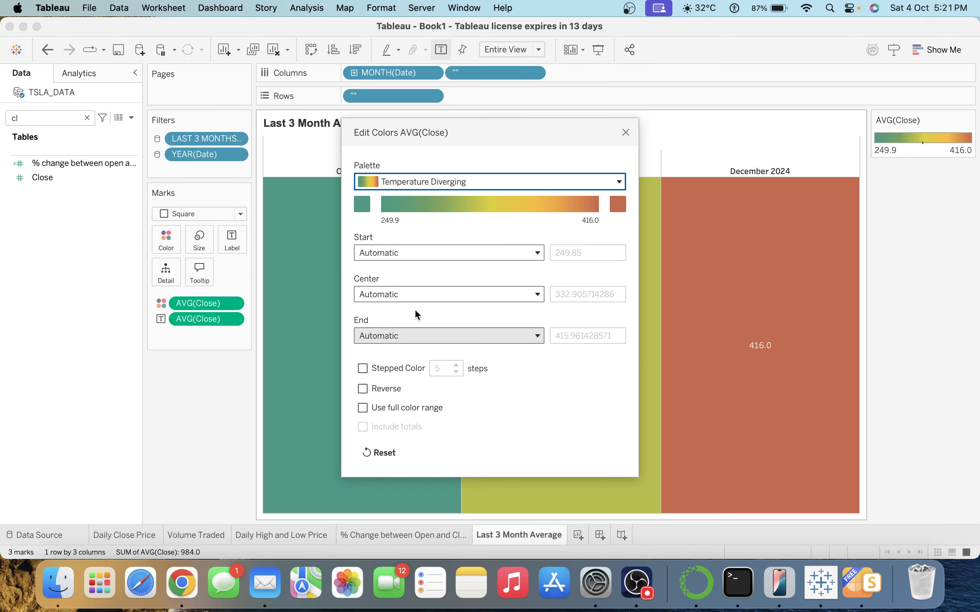
{"action": "left_click", "coordinate": [626, 132]}
Set the tile colour opacity to 24% and add the month to the labels.
{"action": "left_click", "coordinate": [179, 251]}
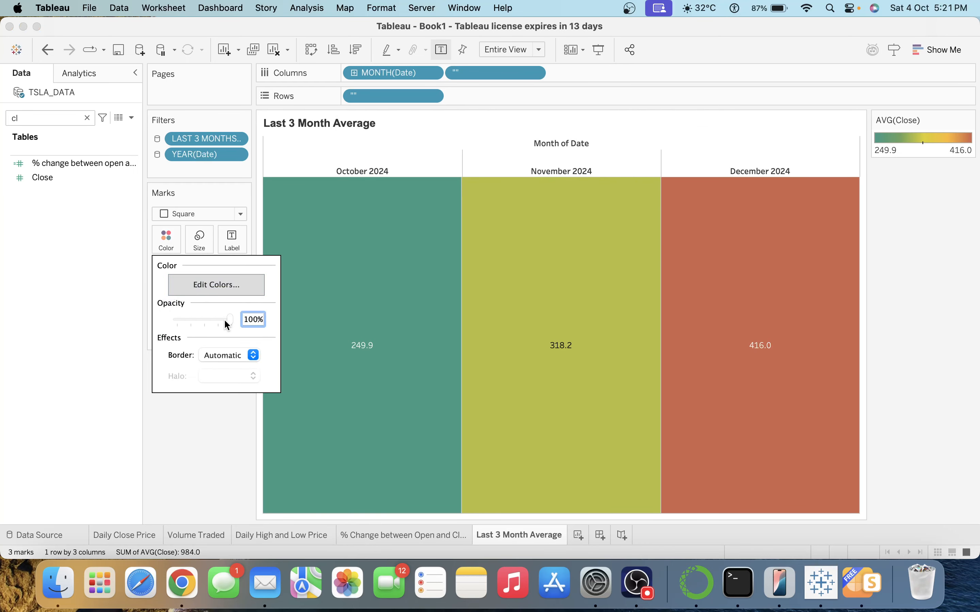
{"action": "left_click", "coordinate": [255, 320]}
{"action": "double_click", "coordinate": [258, 321]}
{"action": "triple_click", "coordinate": [257, 321]}
{"action": "type", "text": "24"}
{"action": "key", "text": "Return"}
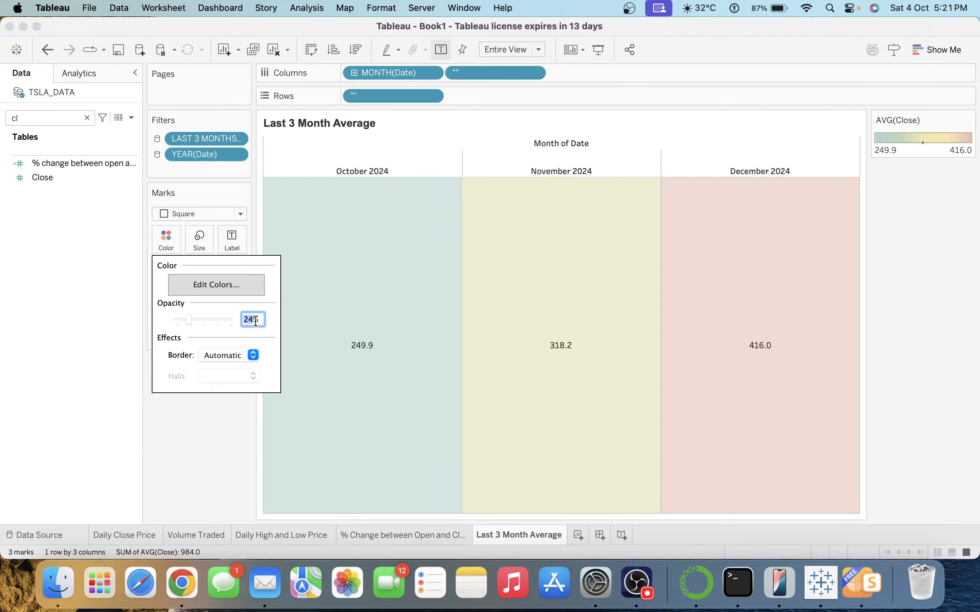
{"action": "left_click", "coordinate": [209, 456]}
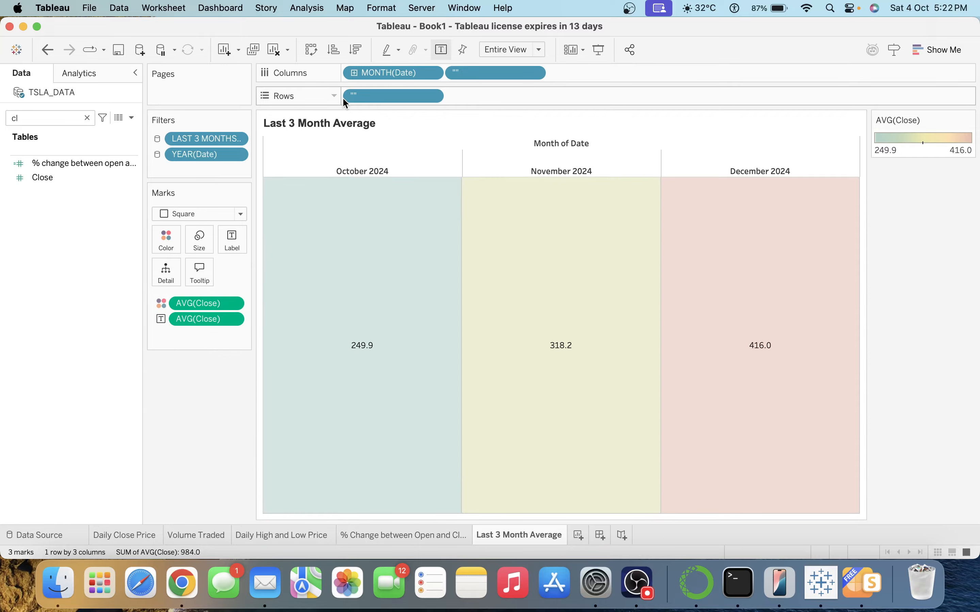
{"action": "left_click_drag", "start_coordinate": [373, 74], "coordinate": [228, 238]}
Move the month line below the average close in the tile label.
{"action": "left_click", "coordinate": [228, 239]}
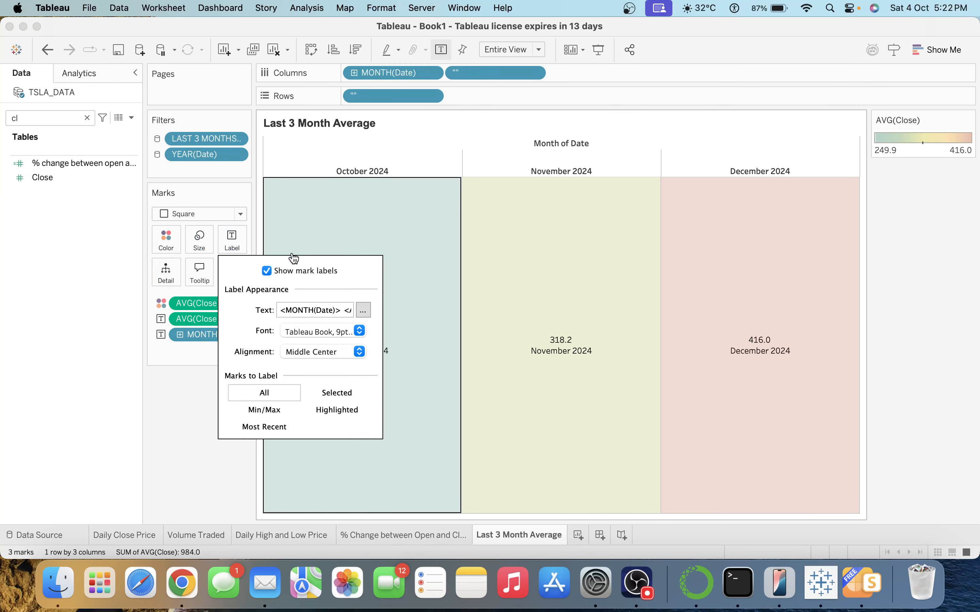
{"action": "left_click", "coordinate": [362, 310]}
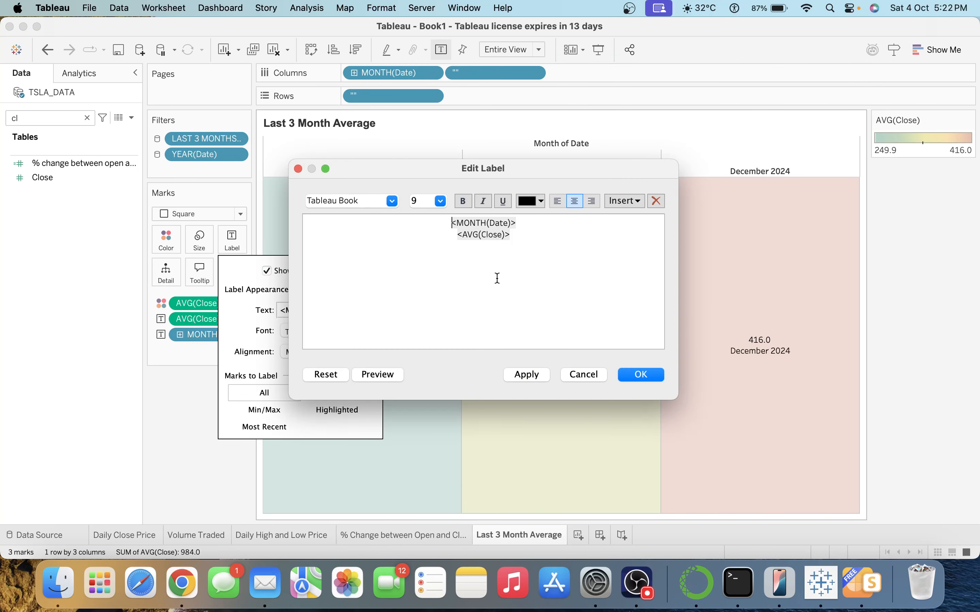
{"action": "triple_click", "coordinate": [530, 225]}
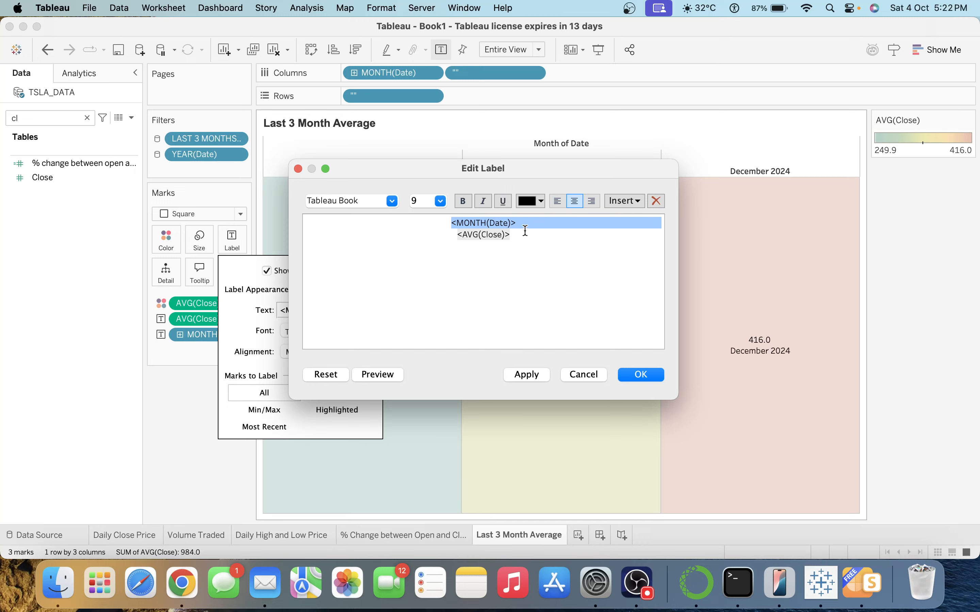
{"action": "left_click", "coordinate": [519, 260]}
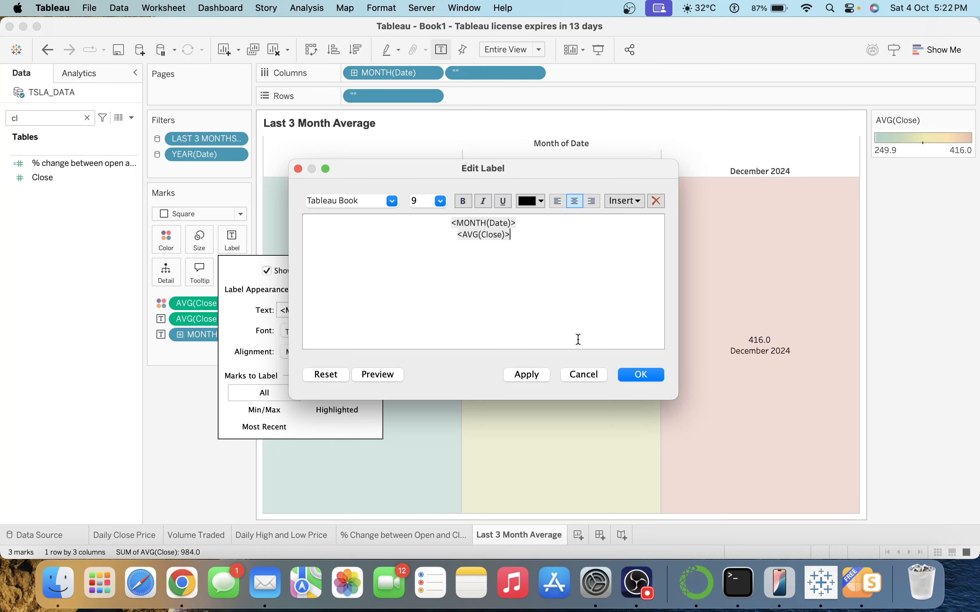
{"action": "triple_click", "coordinate": [534, 223]}
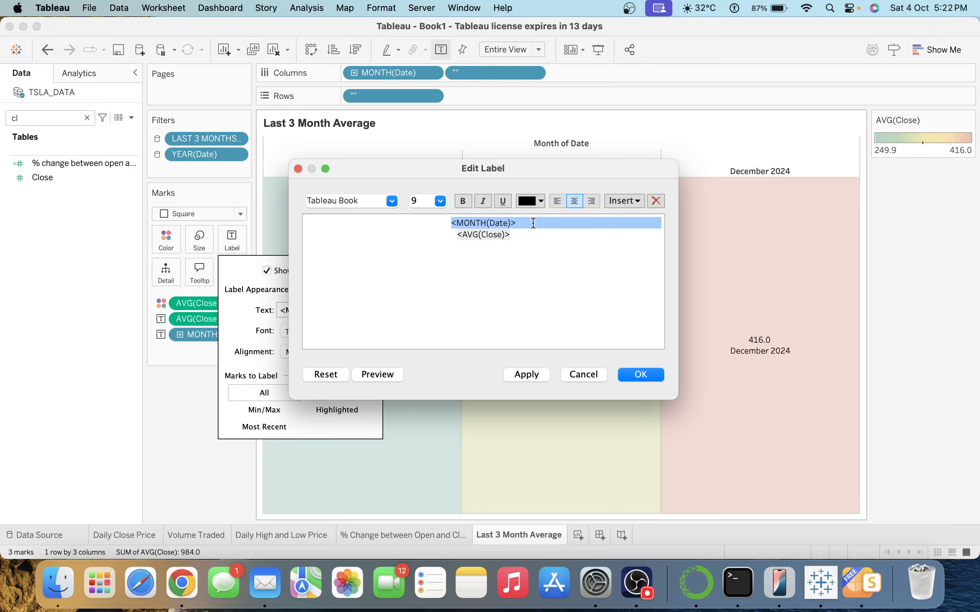
{"action": "key", "text": "super+x"}
{"action": "left_click", "coordinate": [533, 223]}
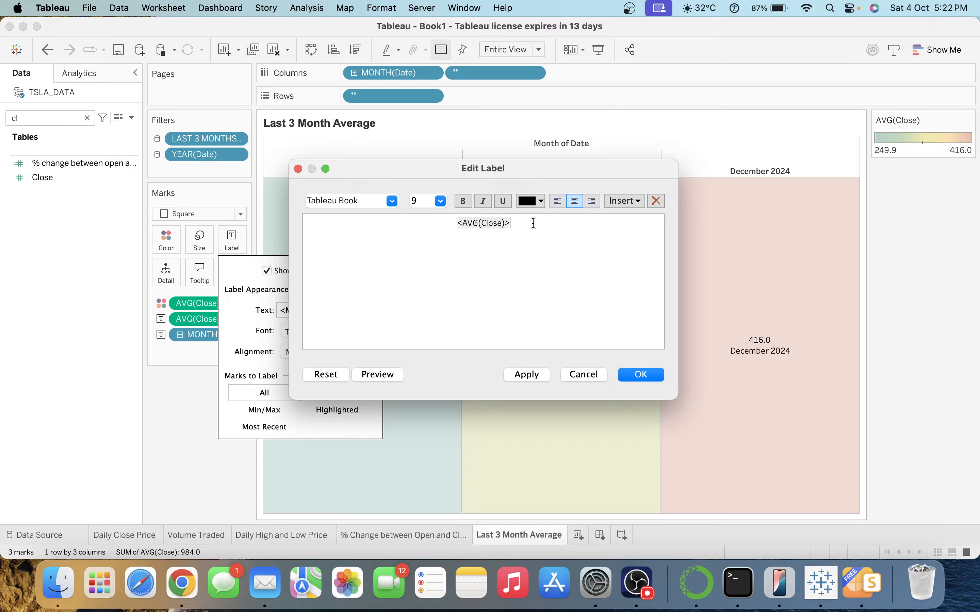
{"action": "key", "text": "Return"}
{"action": "key", "text": "super+v"}
Format the whole label as centred Arial, size 22, and apply it.
{"action": "key", "text": "super+a"}
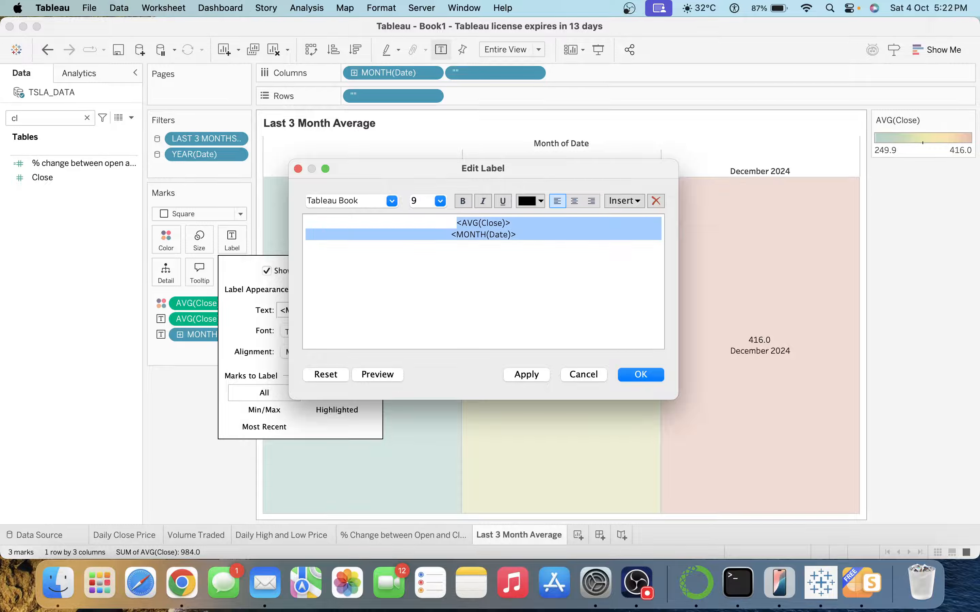
{"action": "left_click", "coordinate": [391, 201]}
{"action": "type", "text": "Arial"}
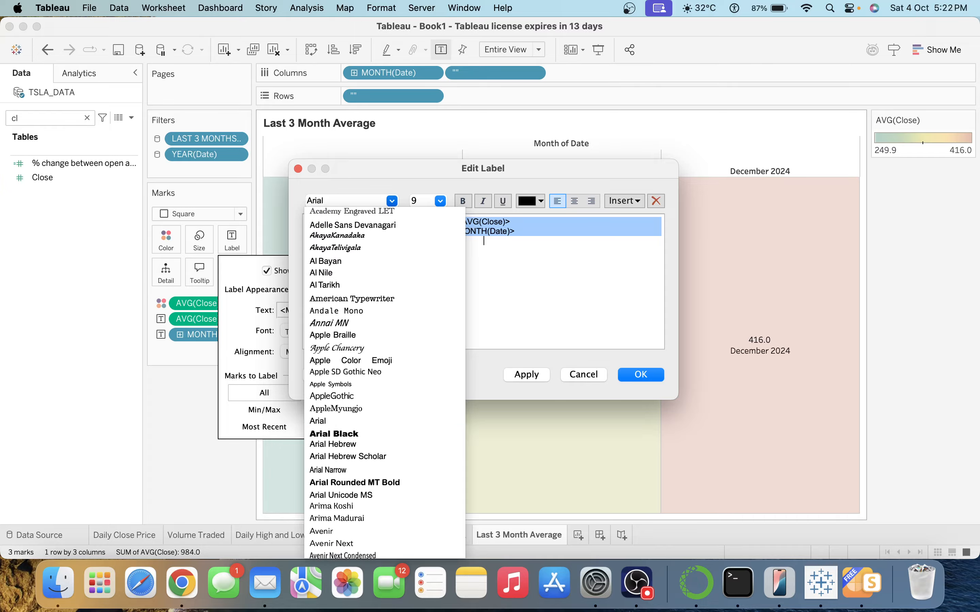
{"action": "key", "text": "Return"}
{"action": "left_click", "coordinate": [438, 202]}
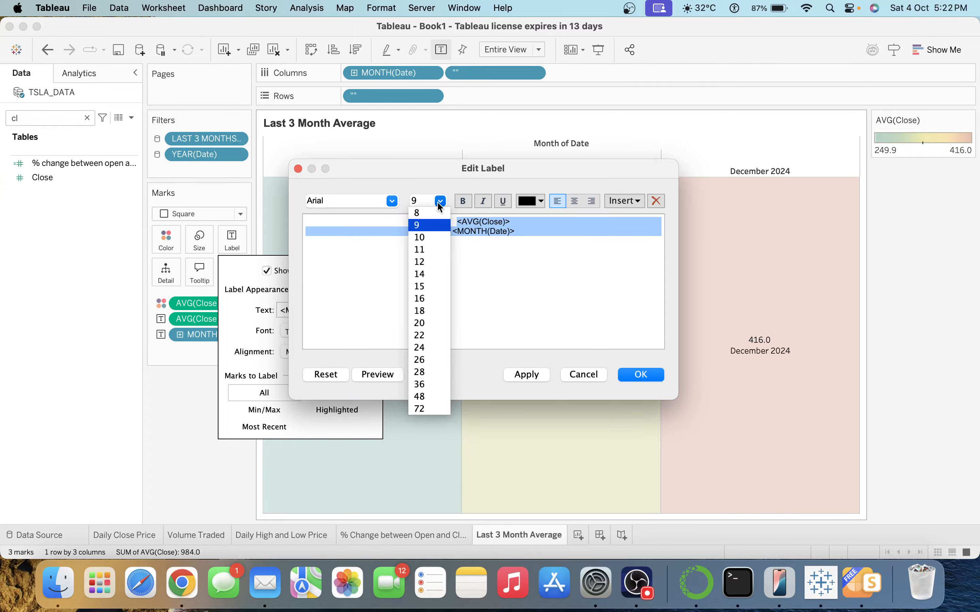
{"action": "left_click", "coordinate": [436, 336]}
{"action": "left_click", "coordinate": [575, 201]}
{"action": "left_click", "coordinate": [526, 375]}
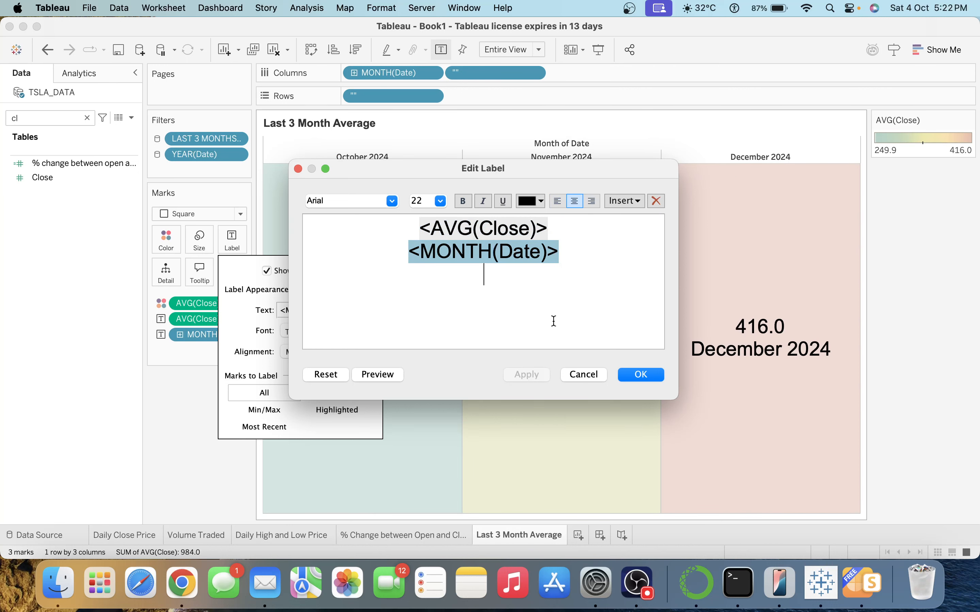
Reorder the label so the month sits above the average close, removing blank lines.
{"action": "left_click", "coordinate": [580, 247]}
{"action": "left_click", "coordinate": [560, 232]}
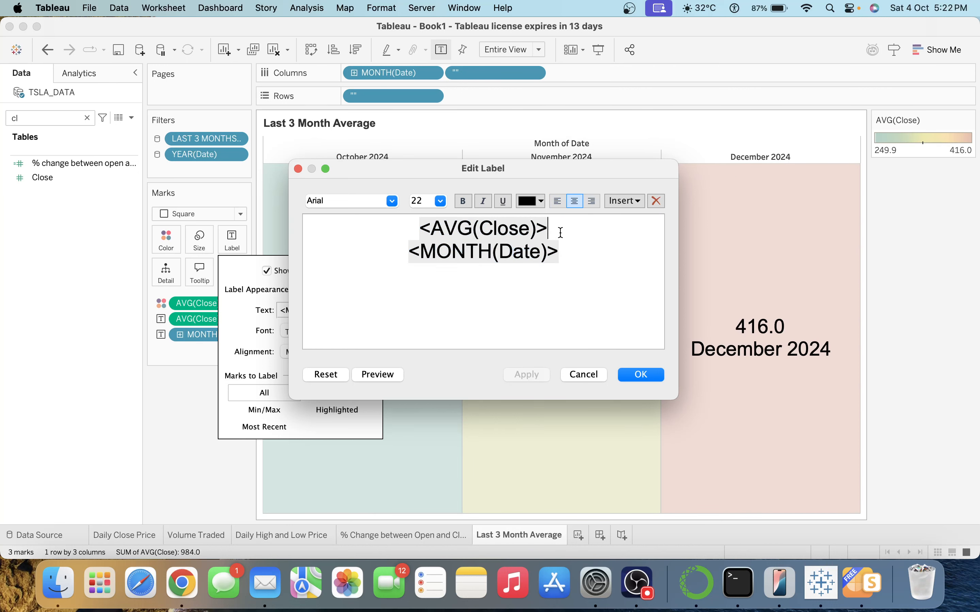
{"action": "key", "text": "shift+Down"}
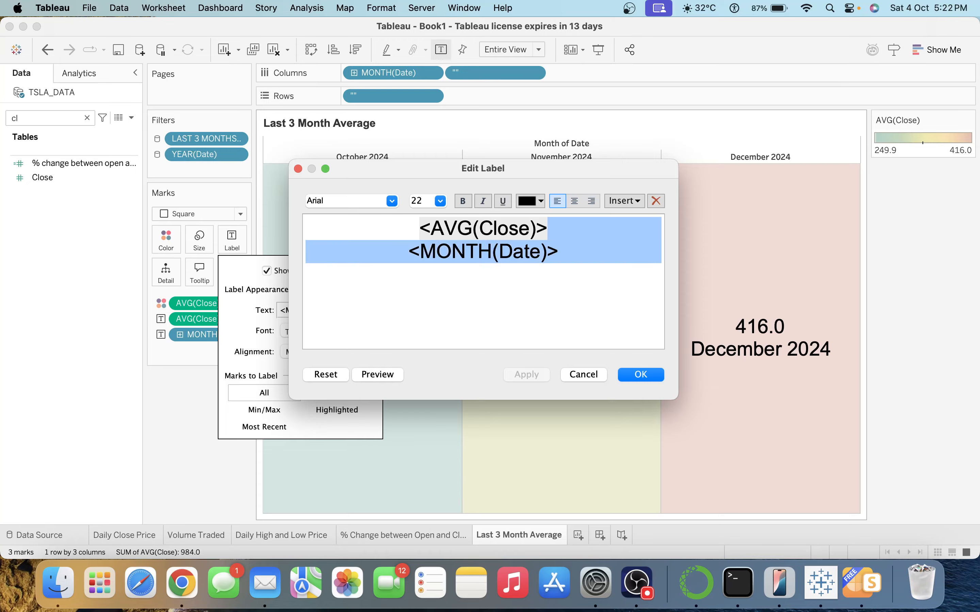
{"action": "key", "text": "BackSpace"}
{"action": "key", "text": "shift+Up"}
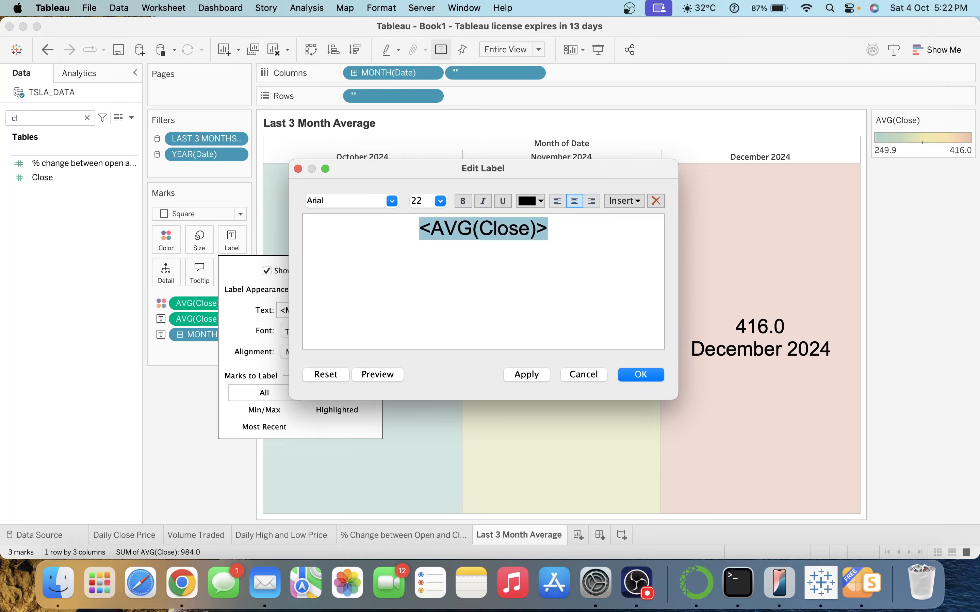
{"action": "key", "text": "Left"}
{"action": "key", "text": "Return"}
{"action": "key", "text": "Up"}
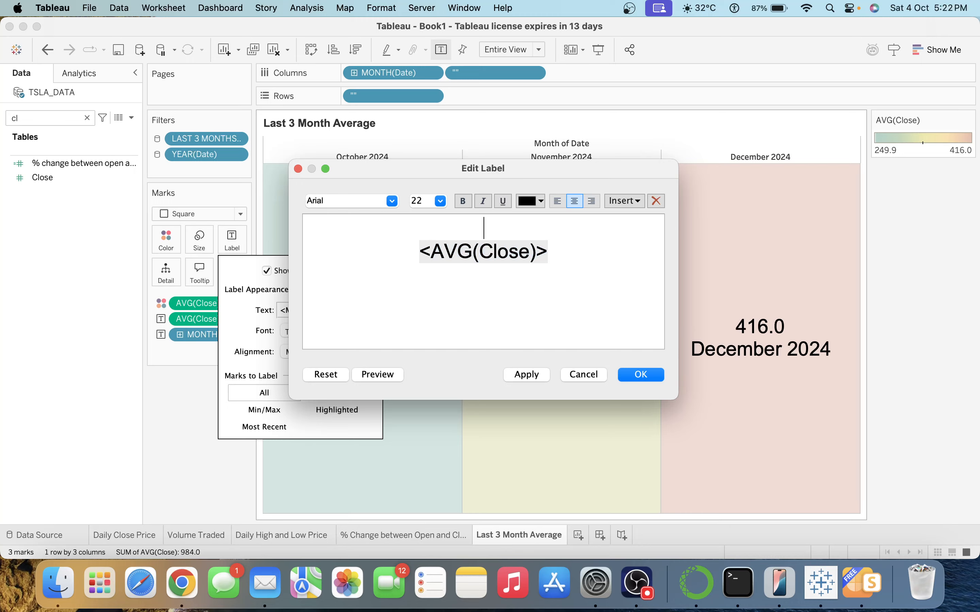
{"action": "key", "text": "super+v"}
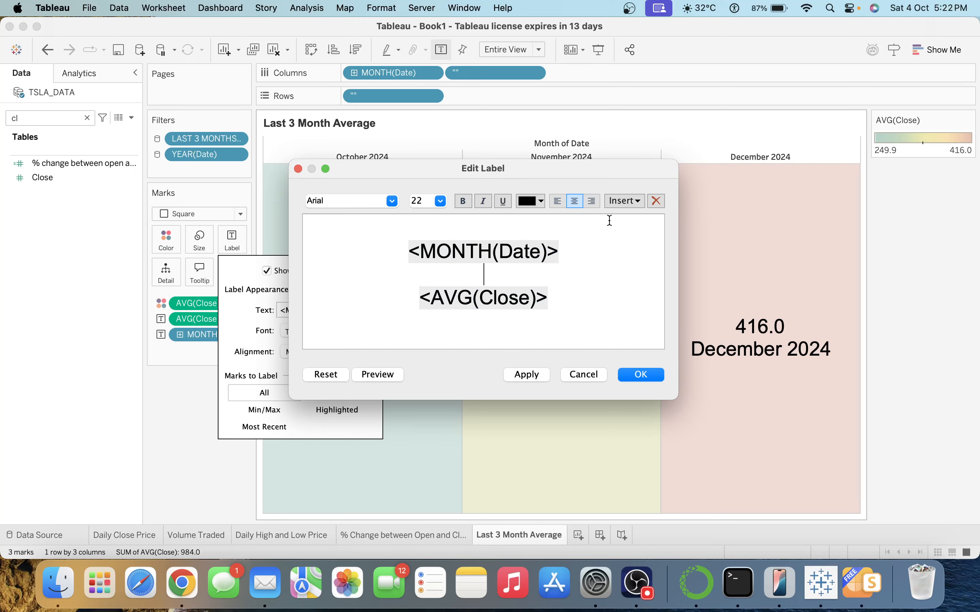
{"action": "key", "text": "Up"}
{"action": "key", "text": "Up"}
{"action": "key", "text": "Down"}
{"action": "key", "text": "Down"}
{"action": "key", "text": "BackSpace"}
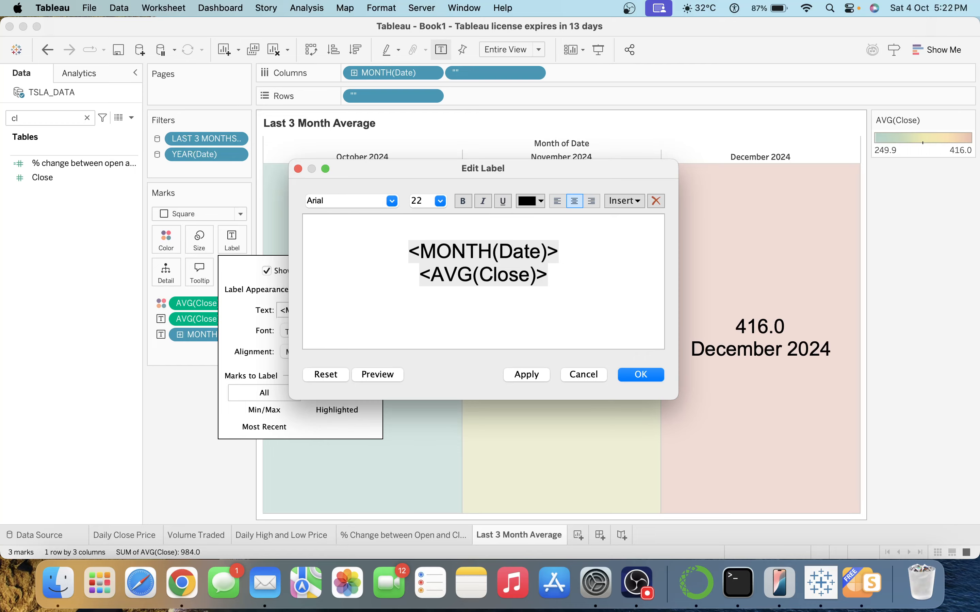
{"action": "left_click", "coordinate": [405, 249]}
{"action": "key", "text": "BackSpace"}
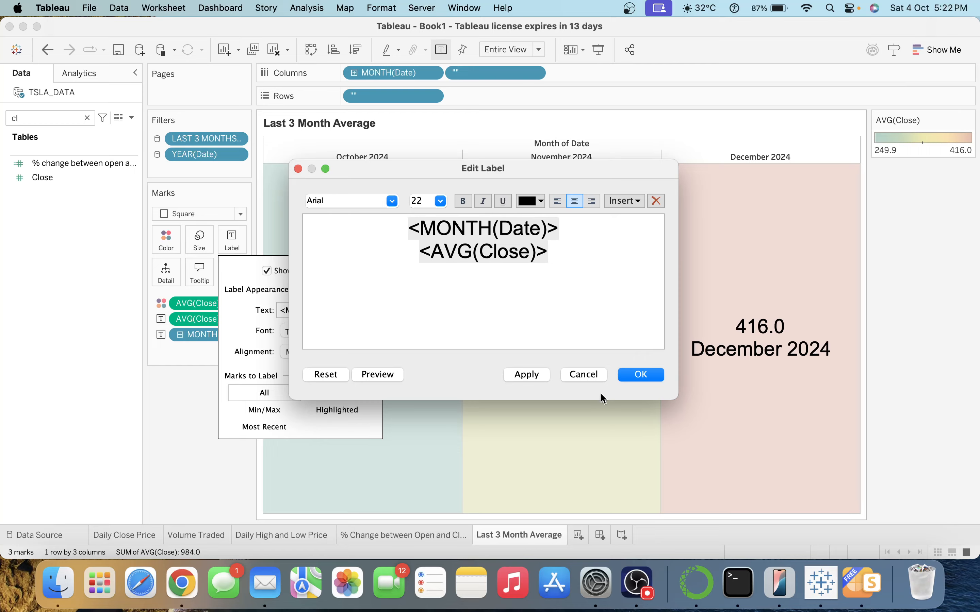
{"action": "left_click", "coordinate": [533, 369]}
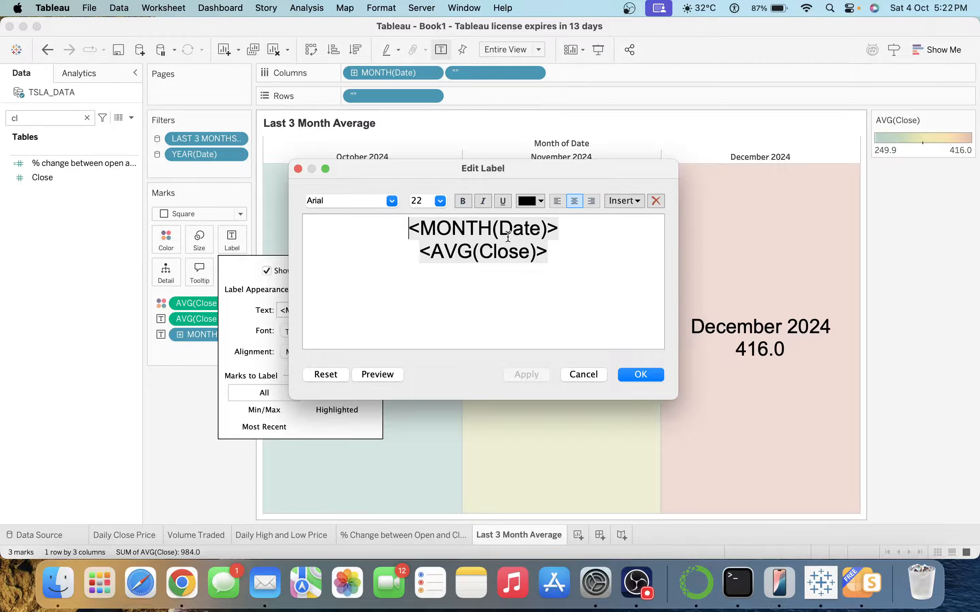
Reduce the month line of the label to size 16.
{"action": "triple_click", "coordinate": [500, 229]}
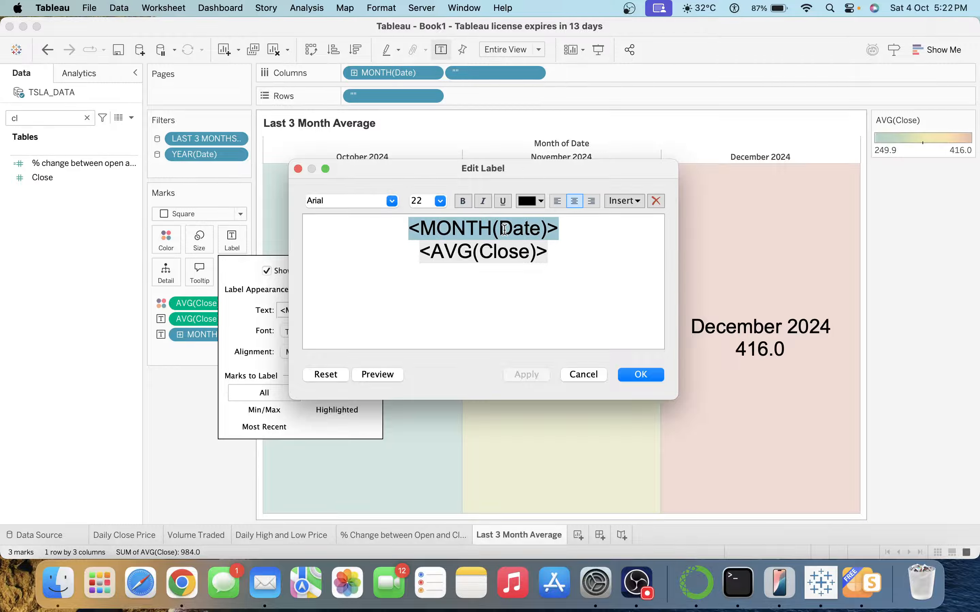
{"action": "left_click", "coordinate": [446, 204]}
{"action": "left_click", "coordinate": [439, 298]}
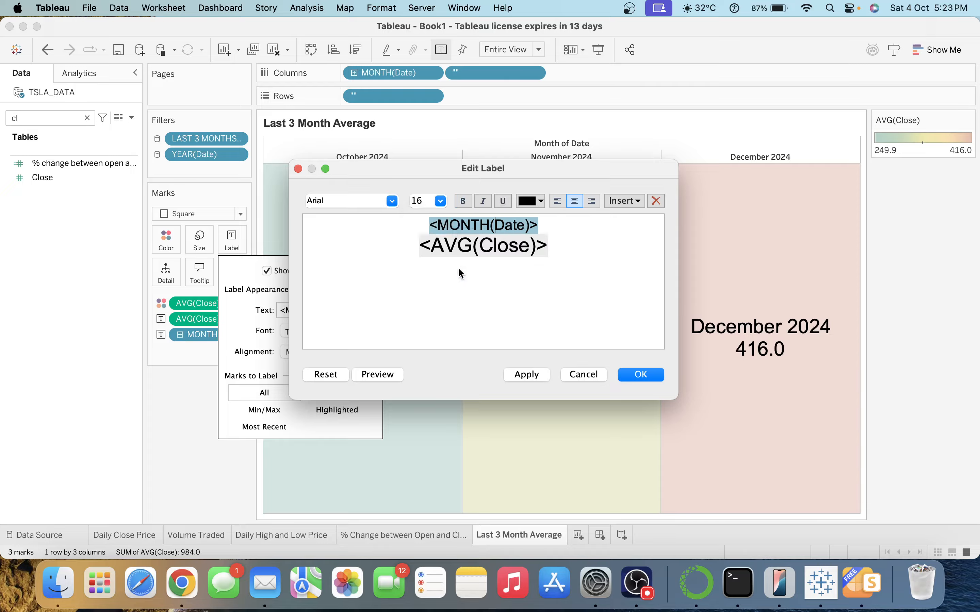
{"action": "triple_click", "coordinate": [482, 246]}
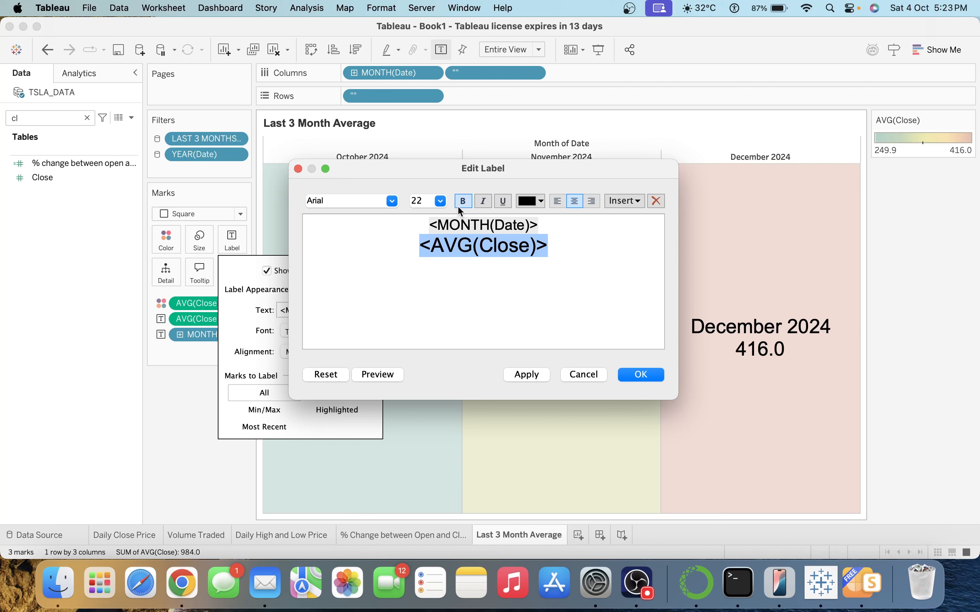
{"action": "left_click", "coordinate": [524, 376]}
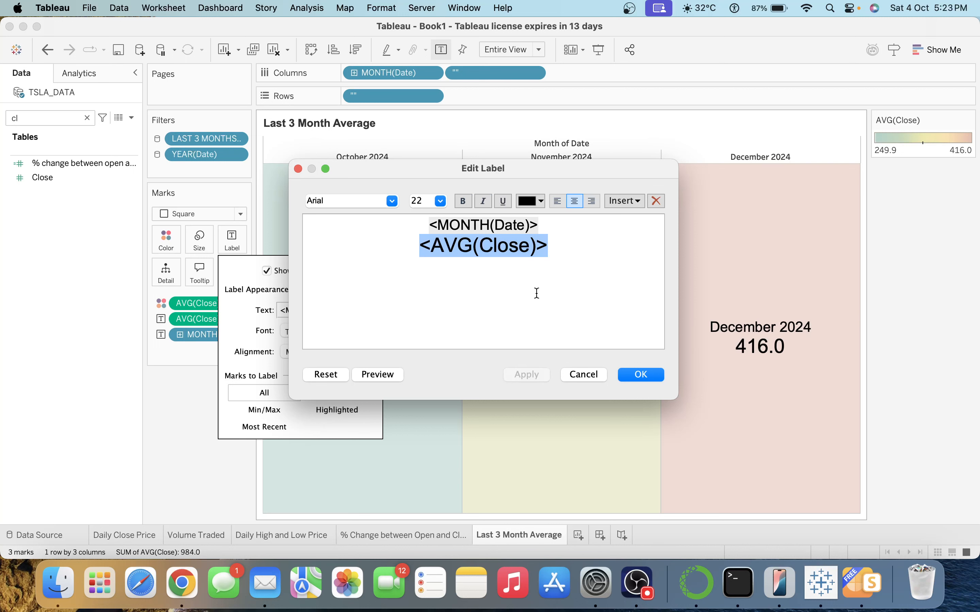
Make the month text grey and confirm the label changes.
{"action": "triple_click", "coordinate": [514, 225]}
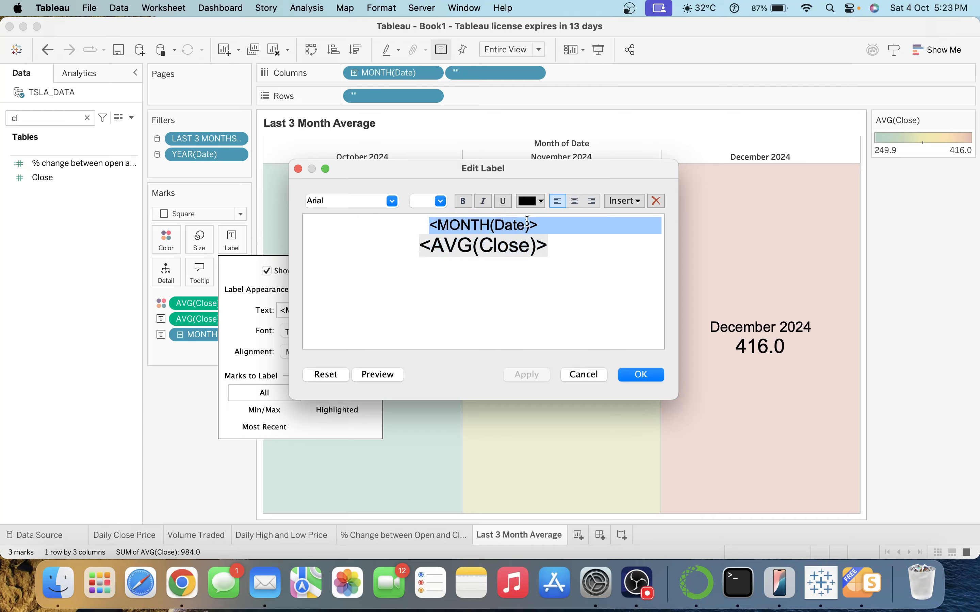
{"action": "left_click", "coordinate": [532, 201]}
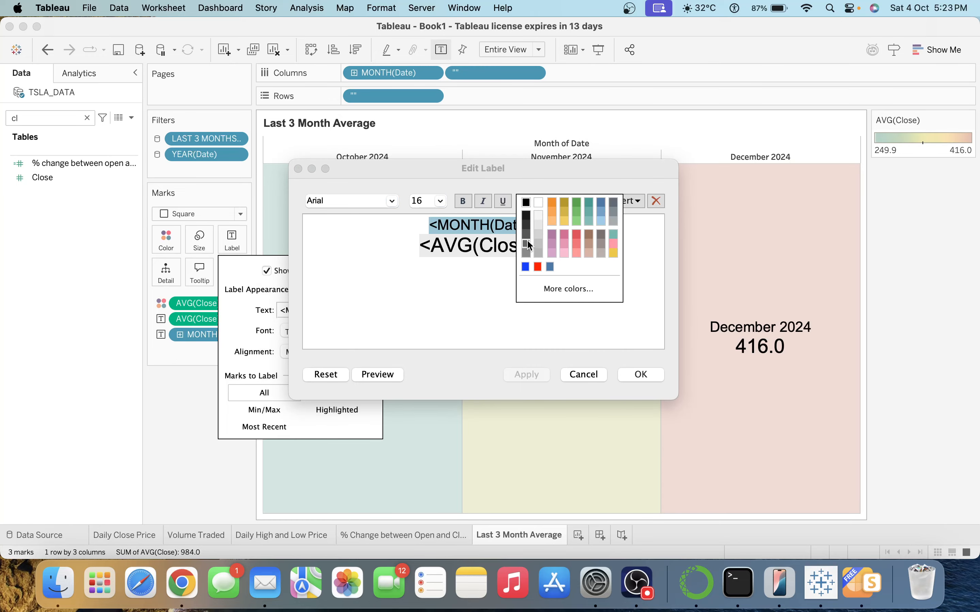
{"action": "left_click", "coordinate": [527, 243]}
{"action": "left_click", "coordinate": [526, 375]}
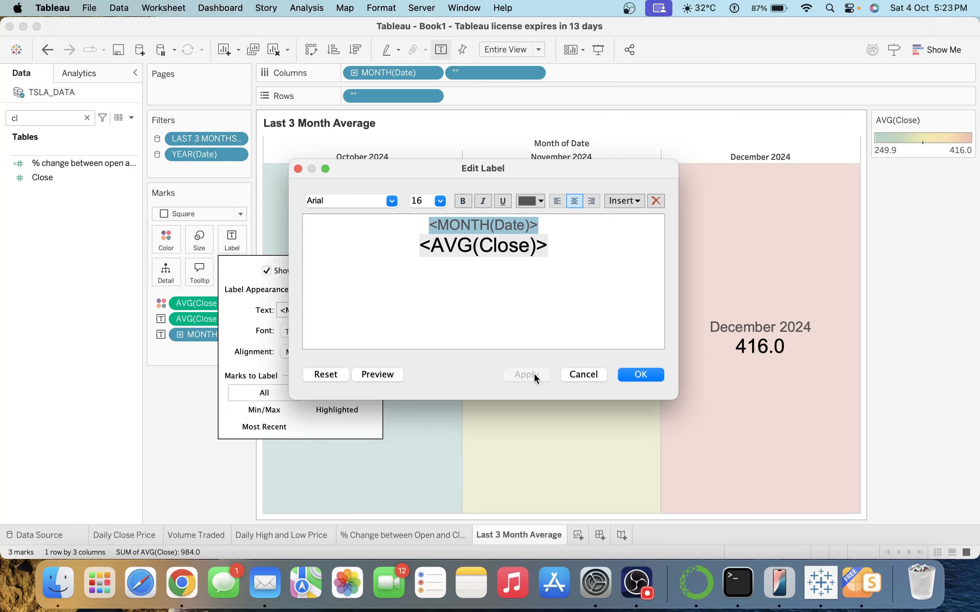
{"action": "left_click", "coordinate": [641, 374]}
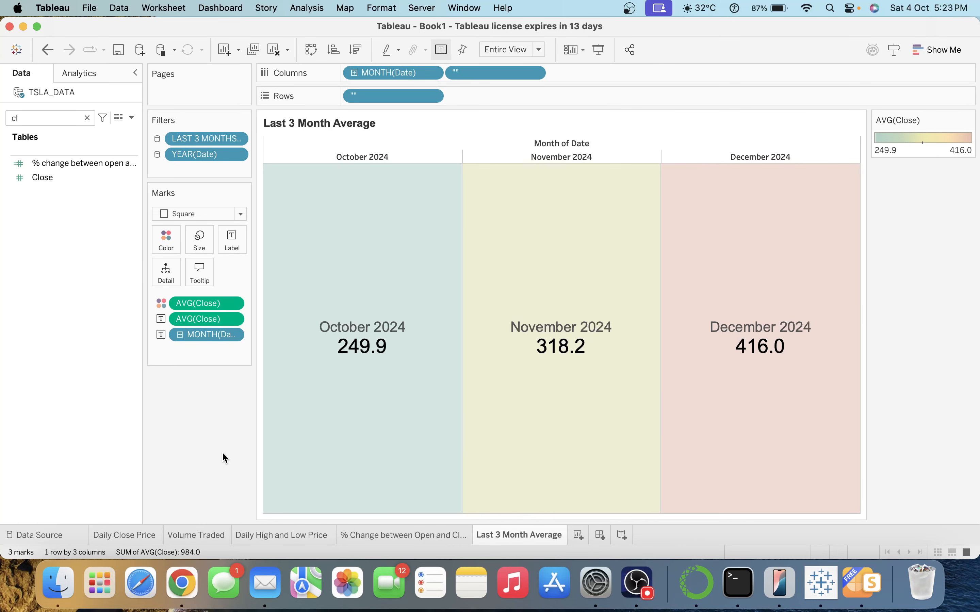
Format AVG(Close) as a custom number with 0 decimals (250, 318, 416).
{"action": "right_click", "coordinate": [210, 320]}
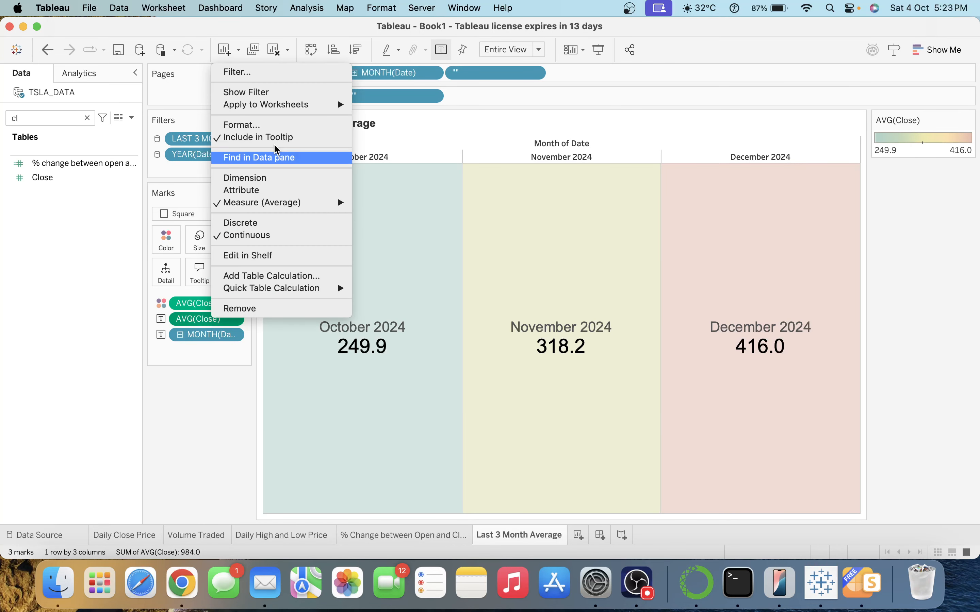
{"action": "left_click", "coordinate": [243, 125]}
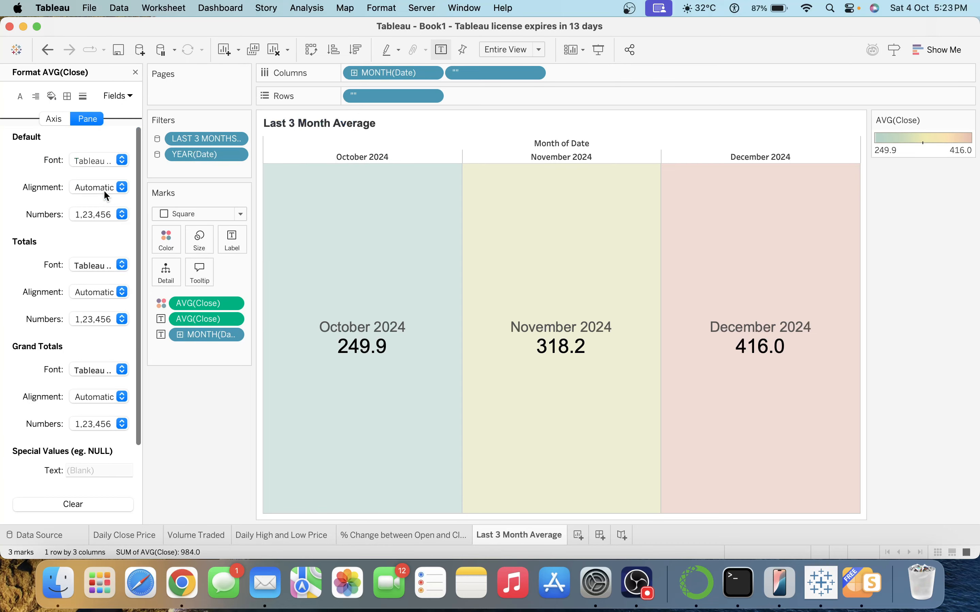
{"action": "left_click", "coordinate": [99, 162]}
{"action": "left_click", "coordinate": [59, 176]}
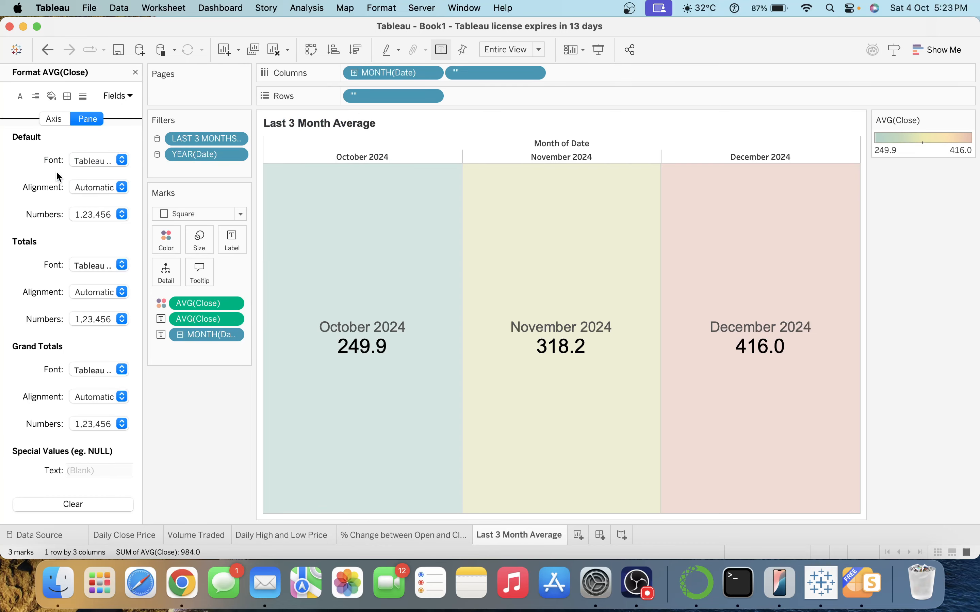
{"action": "left_click", "coordinate": [98, 191]}
{"action": "left_click", "coordinate": [53, 197]}
{"action": "left_click", "coordinate": [83, 213]}
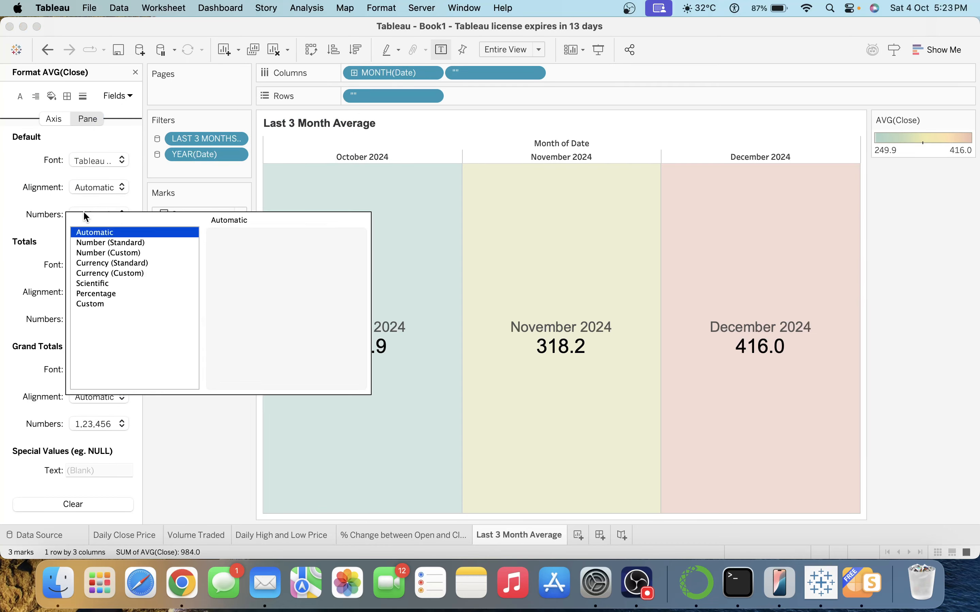
{"action": "left_click", "coordinate": [112, 242]}
{"action": "left_click", "coordinate": [108, 253]}
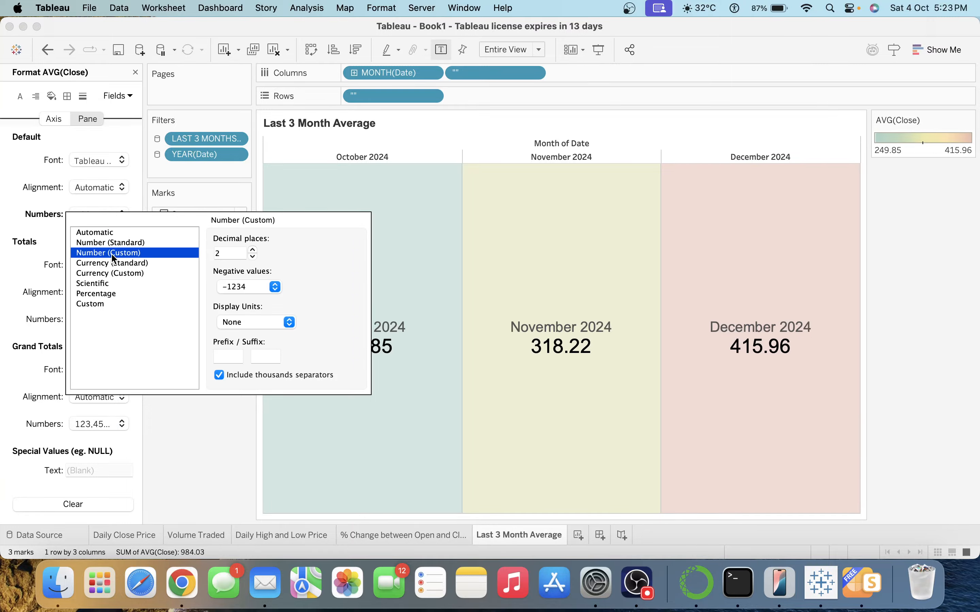
{"action": "left_click", "coordinate": [252, 258]}
{"action": "left_click", "coordinate": [252, 257]}
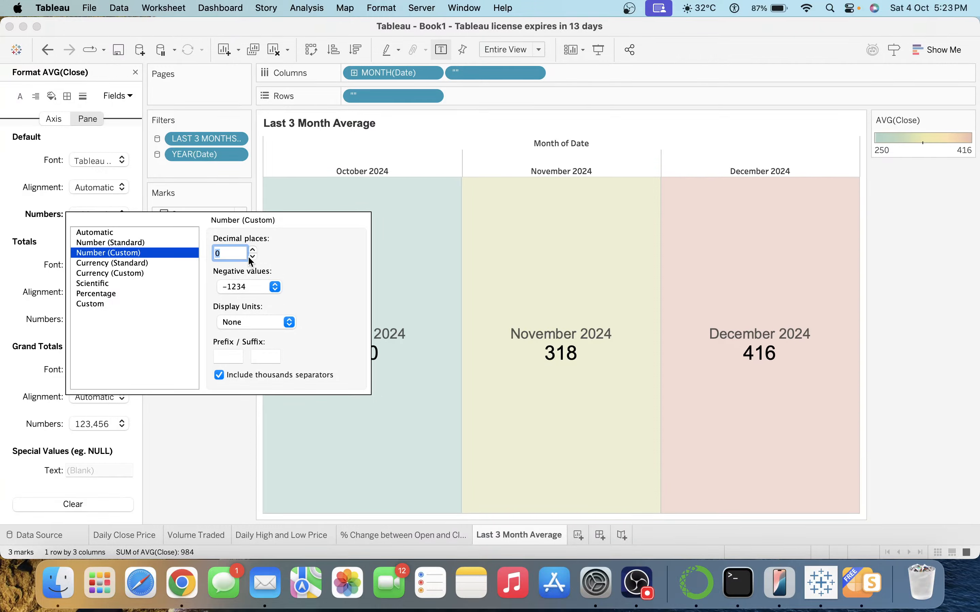
Hide the MONTH(Date) header row above the tiles.
{"action": "left_click", "coordinate": [212, 436]}
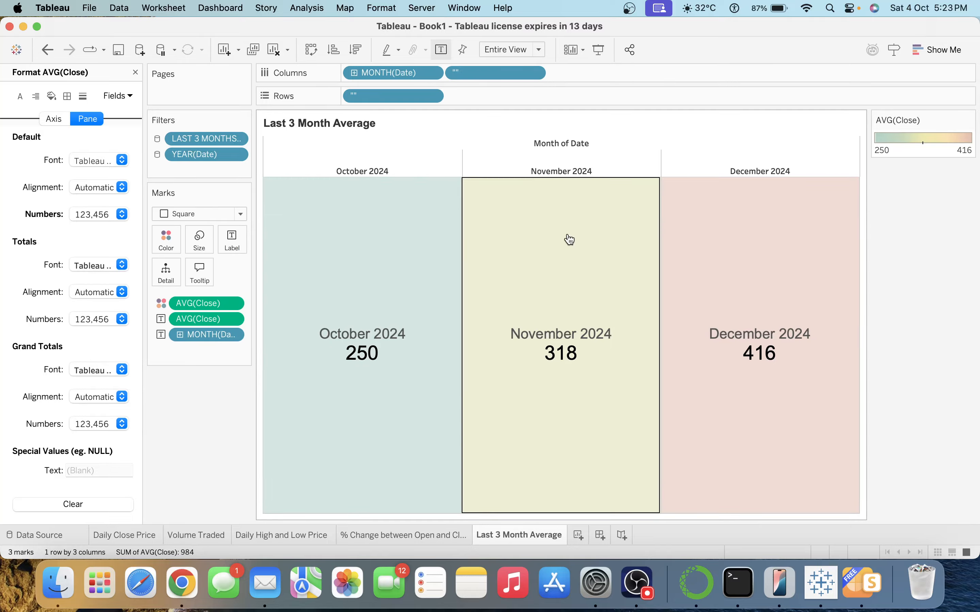
{"action": "right_click", "coordinate": [395, 76]}
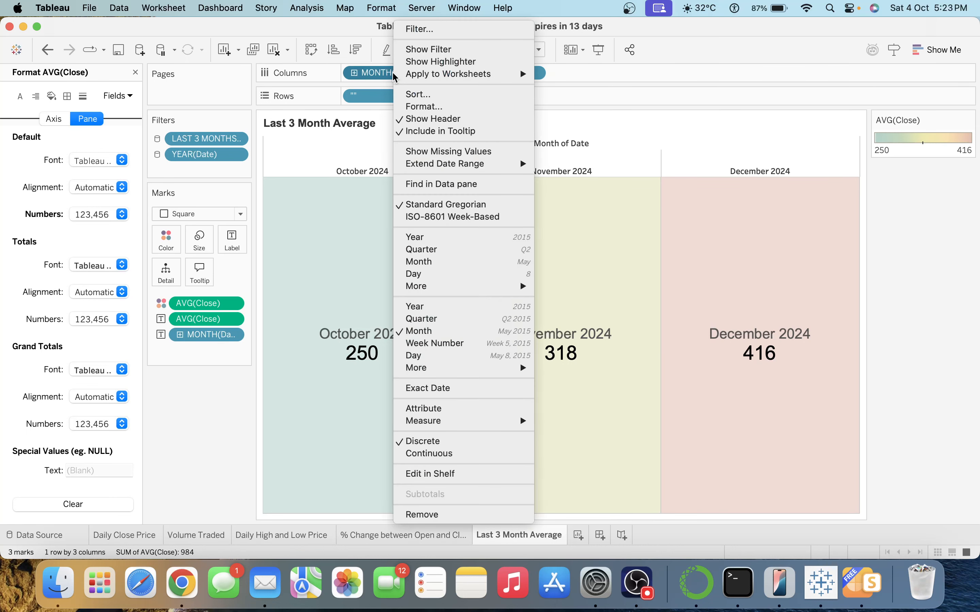
{"action": "left_click", "coordinate": [440, 119]}
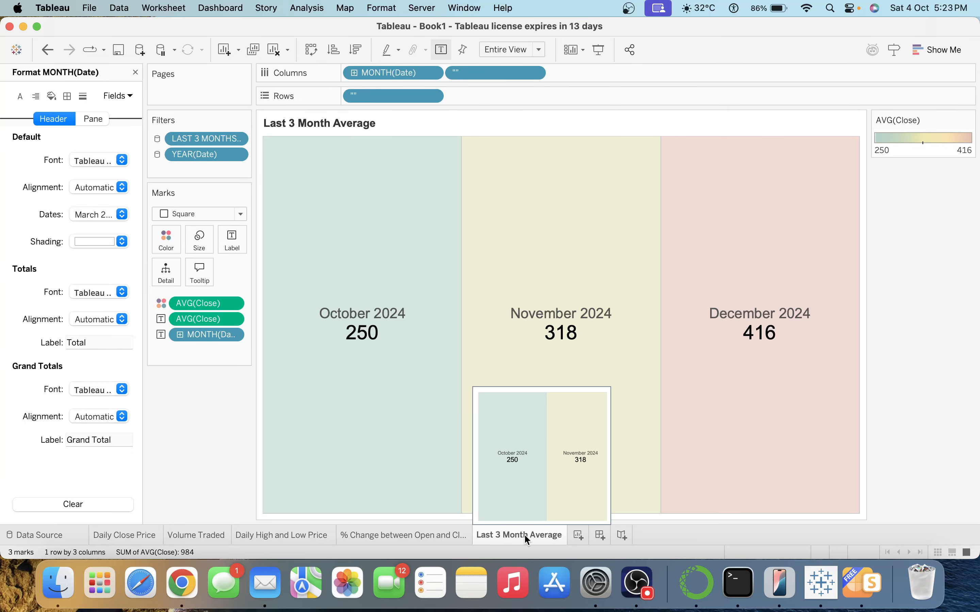
Look through the existing sheets, ending on % Change between Open and Close.
{"action": "left_click", "coordinate": [430, 532]}
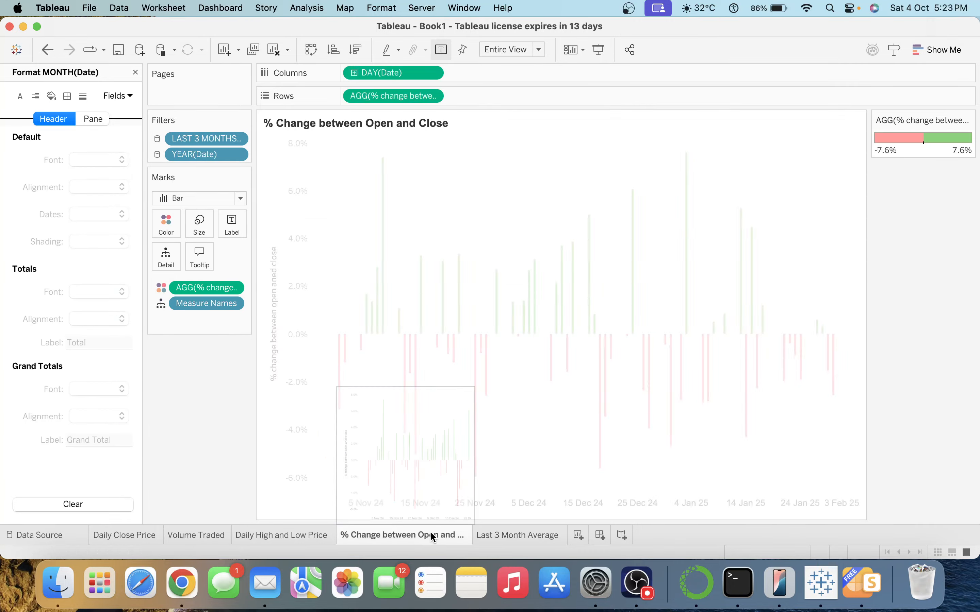
{"action": "left_click", "coordinate": [500, 532]}
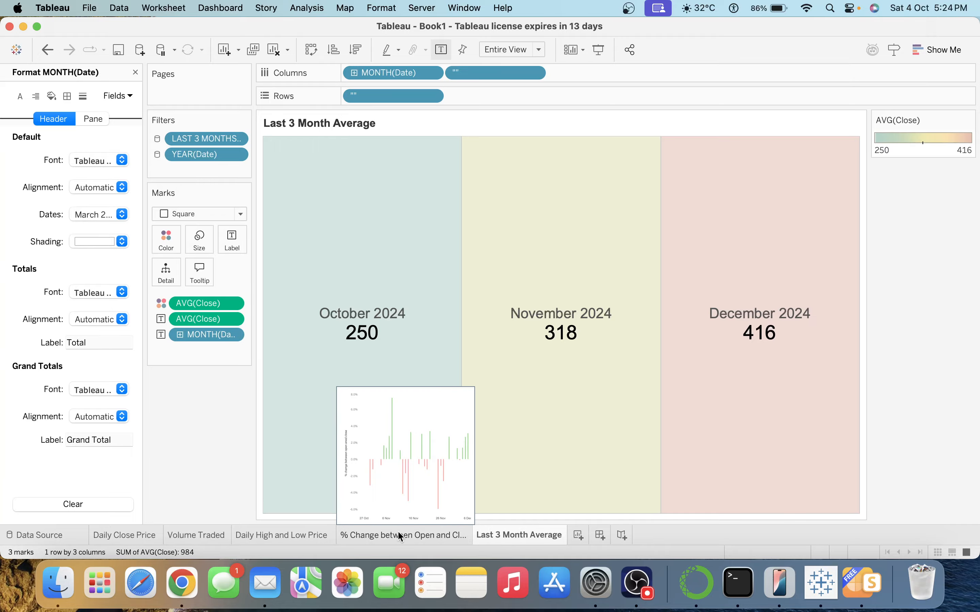
{"action": "left_click", "coordinate": [318, 534]}
{"action": "left_click", "coordinate": [211, 540]}
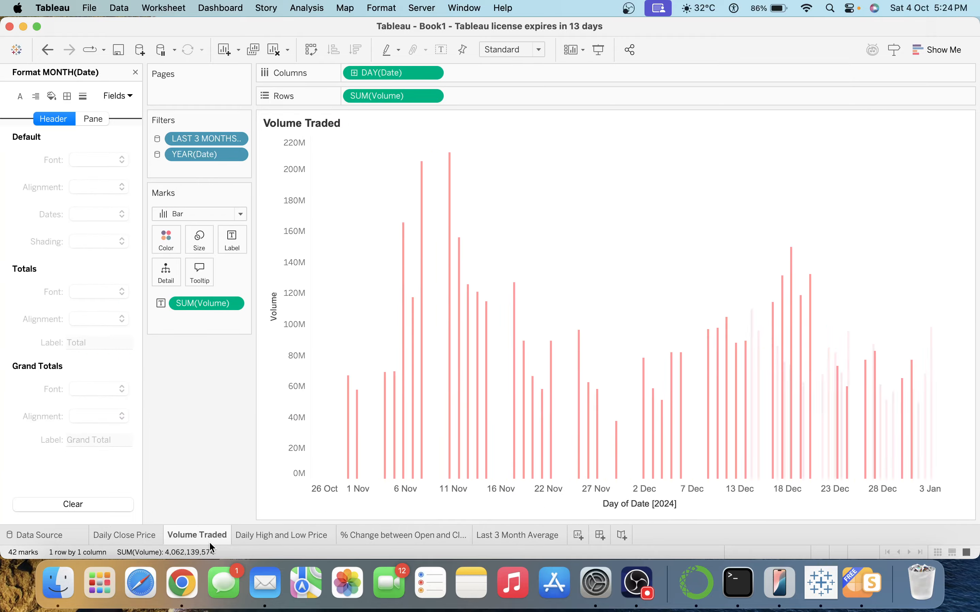
{"action": "left_click", "coordinate": [144, 538]}
{"action": "left_click", "coordinate": [425, 533]}
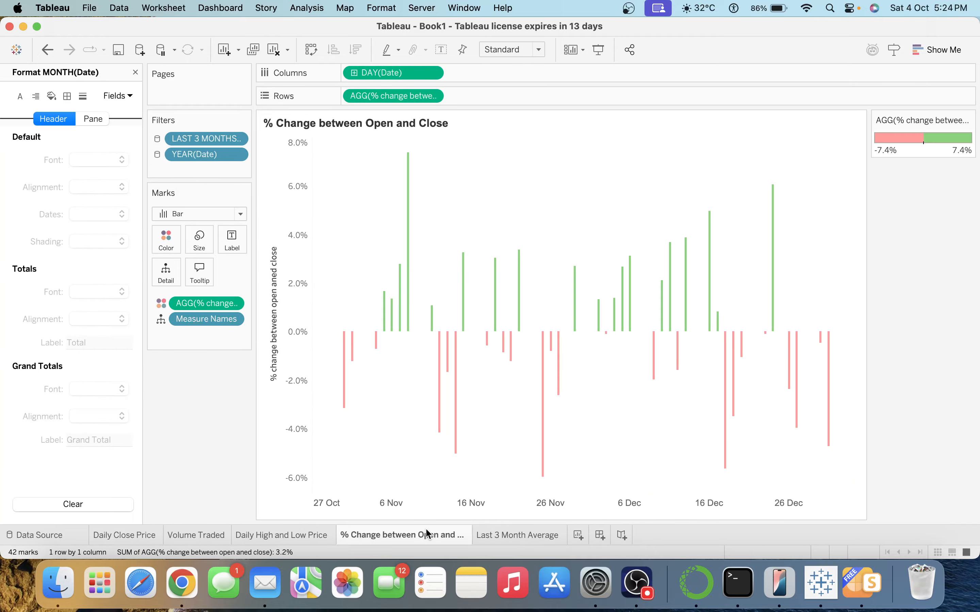
Duplicate the % Change sheet, name the copy Highest Price, and clear its contents.
{"action": "right_click", "coordinate": [425, 533]}
{"action": "left_click", "coordinate": [474, 404]}
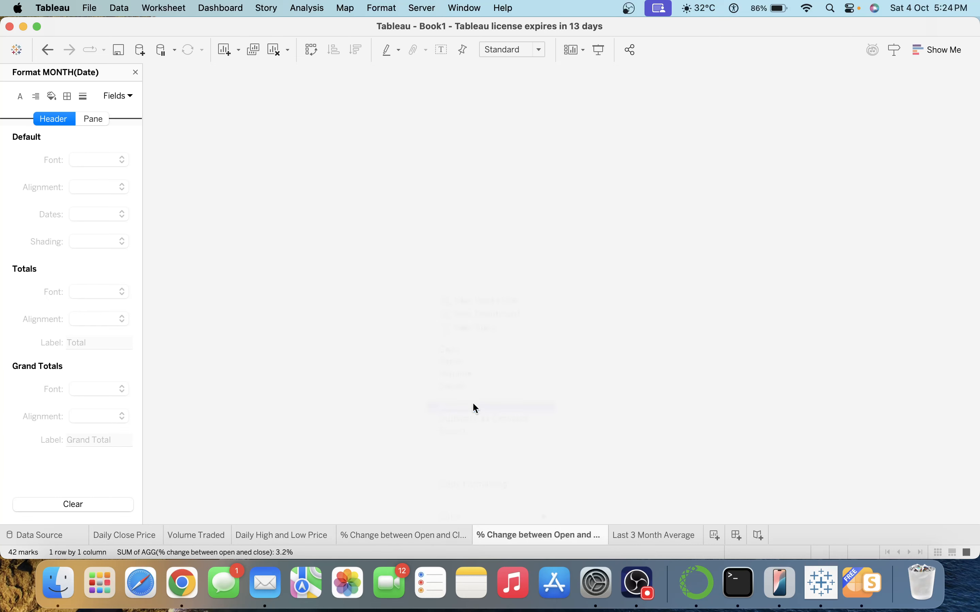
{"action": "double_click", "coordinate": [545, 533]}
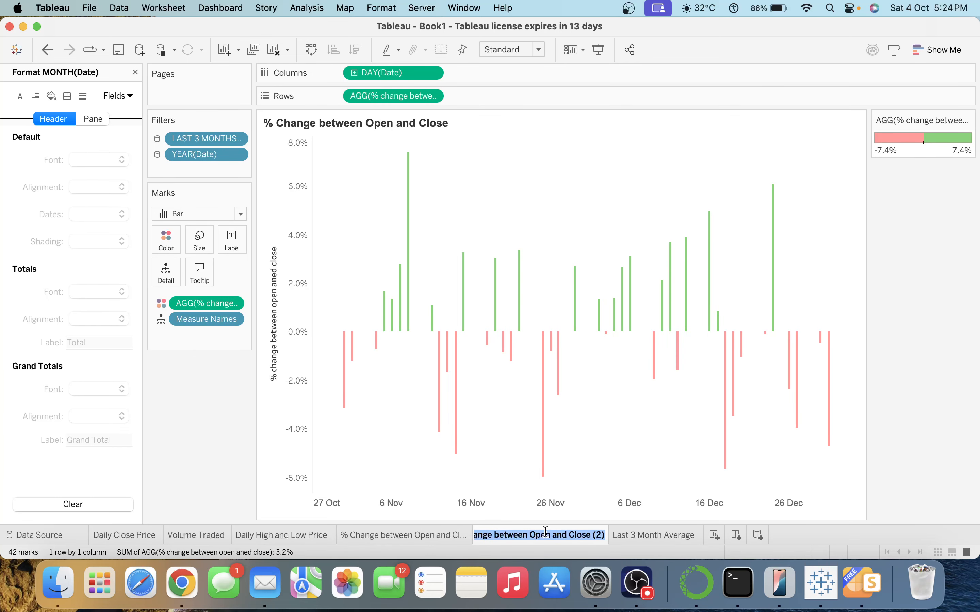
{"action": "type", "text": "High"}
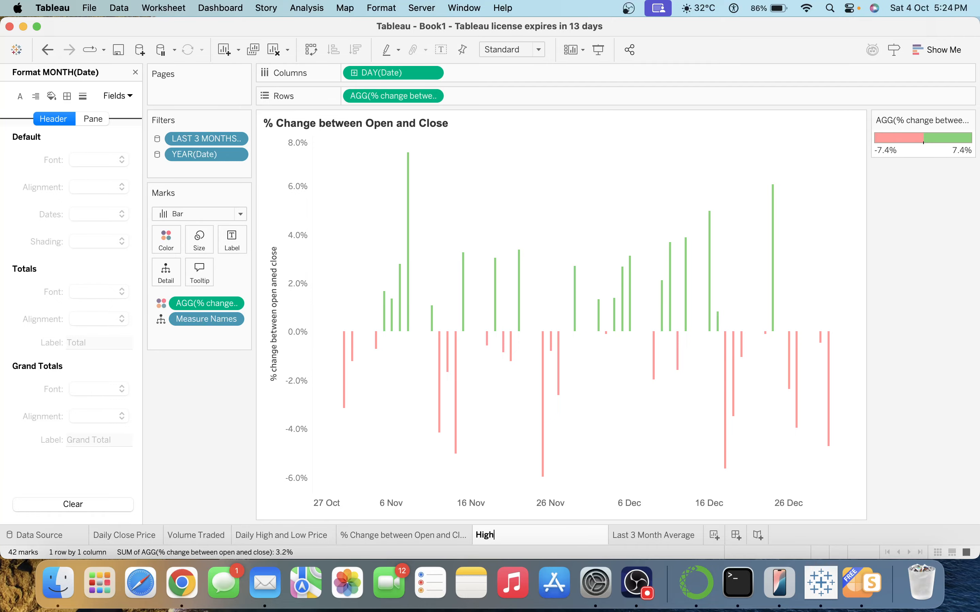
{"action": "type", "text": "est"}
{"action": "type", "text": " Clos"}
{"action": "type", "text": "e Price"}
{"action": "key", "text": "BackSpace"}
{"action": "key", "text": "BackSpace"}
{"action": "key", "text": "BackSpace"}
{"action": "key", "text": "BackSpace"}
{"action": "key", "text": "BackSpace"}
{"action": "type", "text": "Price"}
{"action": "key", "text": "Return"}
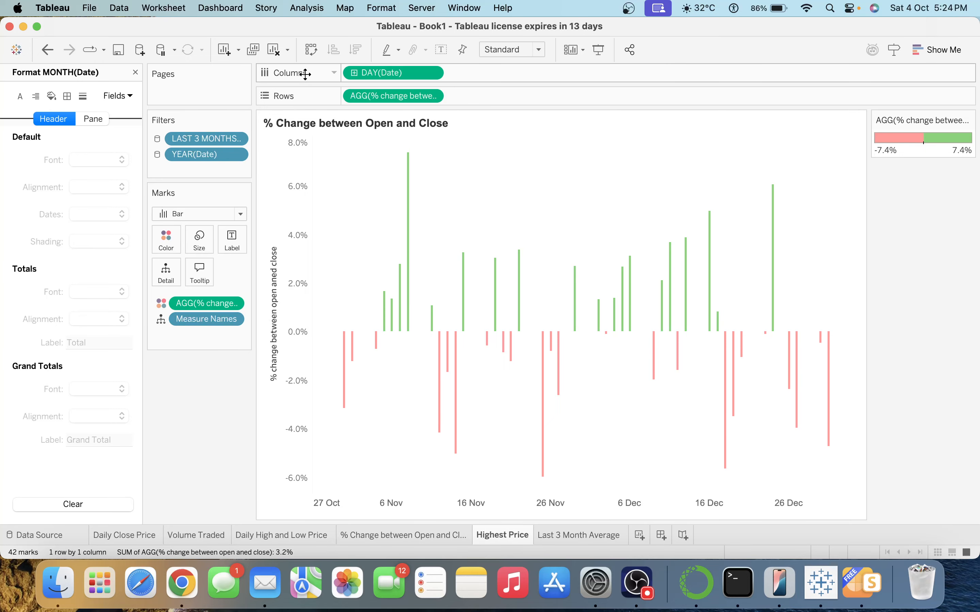
{"action": "left_click", "coordinate": [279, 55]}
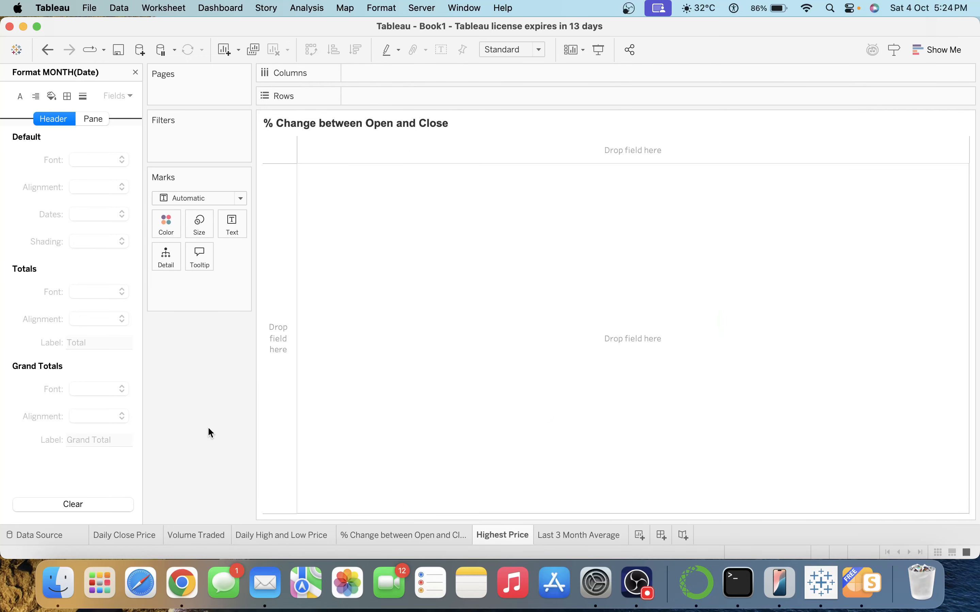
{"action": "double_click", "coordinate": [486, 534]}
{"action": "left_click", "coordinate": [363, 133]}
Retitle the sheet 'Highest Price', close the Format pane, and clear the field search.
{"action": "double_click", "coordinate": [352, 124]}
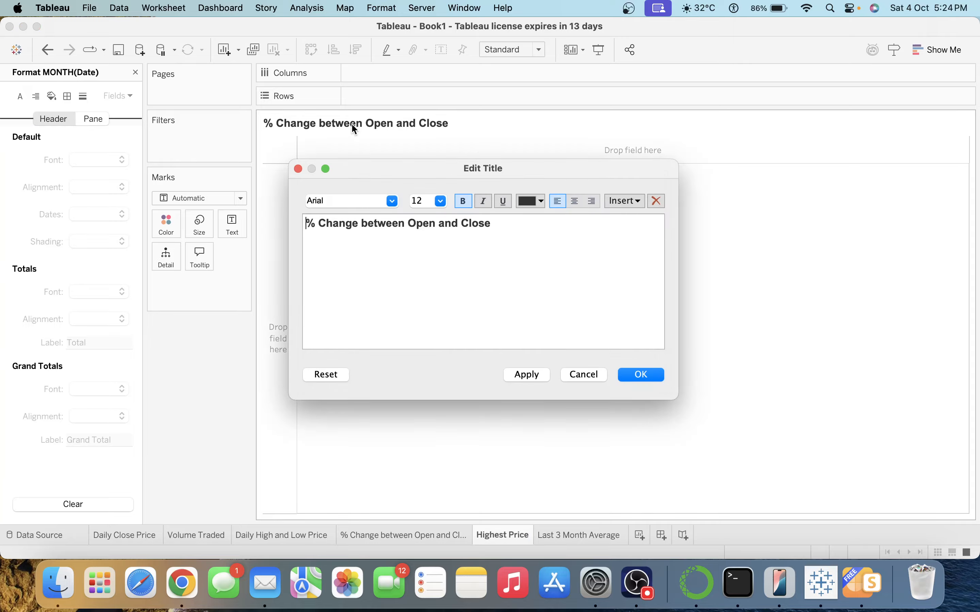
{"action": "key", "text": "super+a"}
{"action": "type", "text": "Highest Price"}
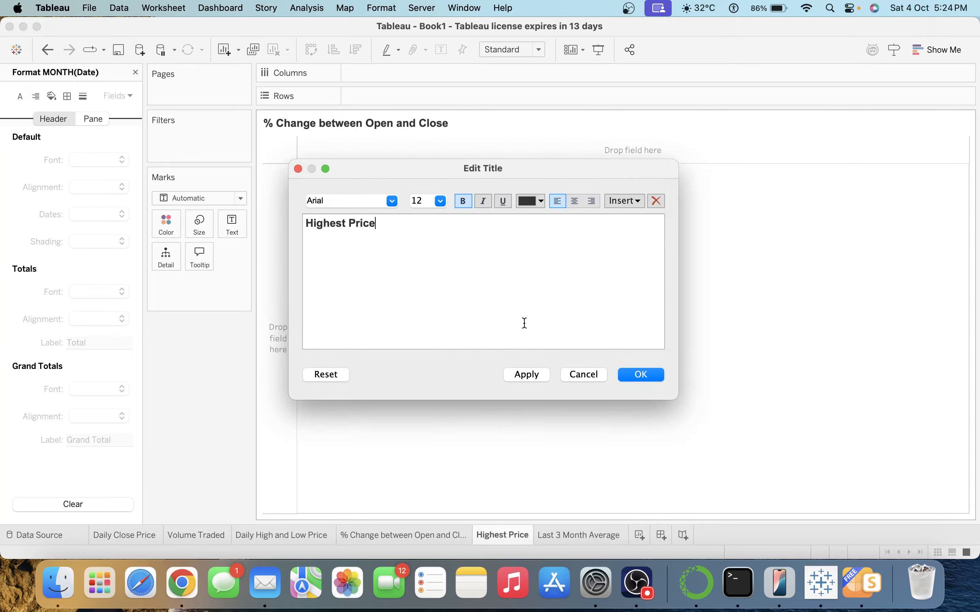
{"action": "left_click", "coordinate": [643, 375]}
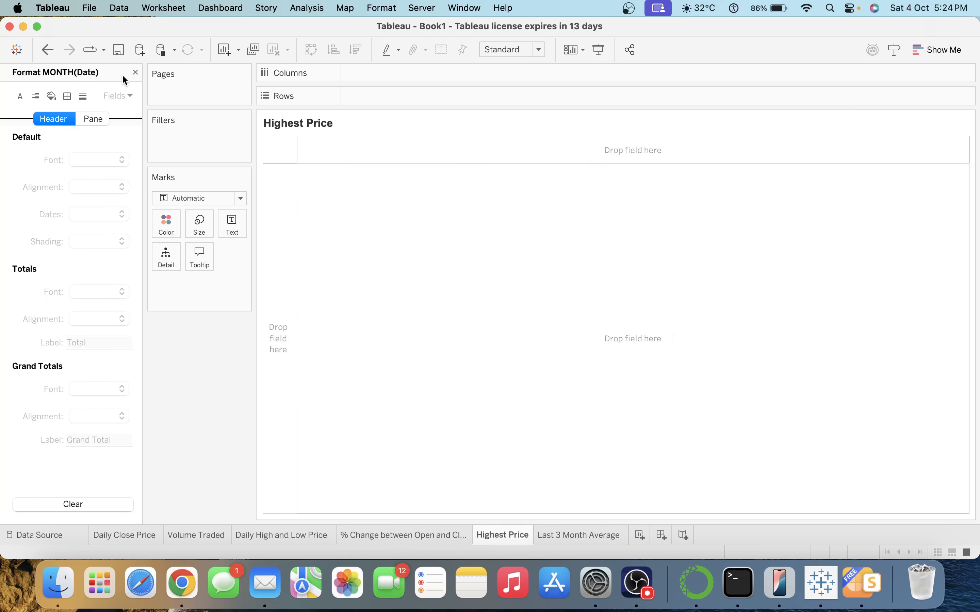
{"action": "left_click", "coordinate": [136, 72]}
{"action": "left_click", "coordinate": [93, 117]}
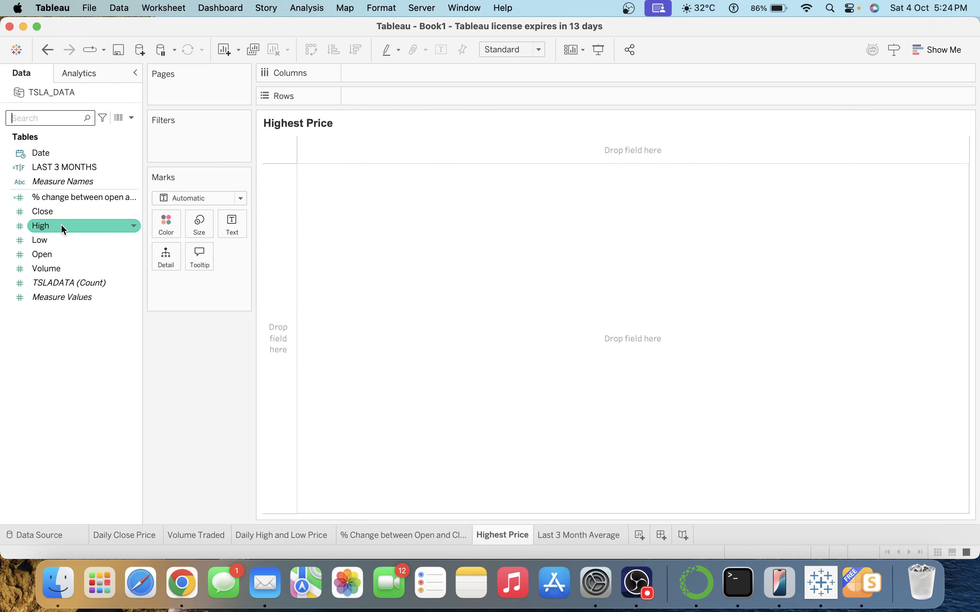
Put High on Text and change its aggregation from Sum to Maximum.
{"action": "left_click_drag", "start_coordinate": [61, 225], "coordinate": [233, 231]}
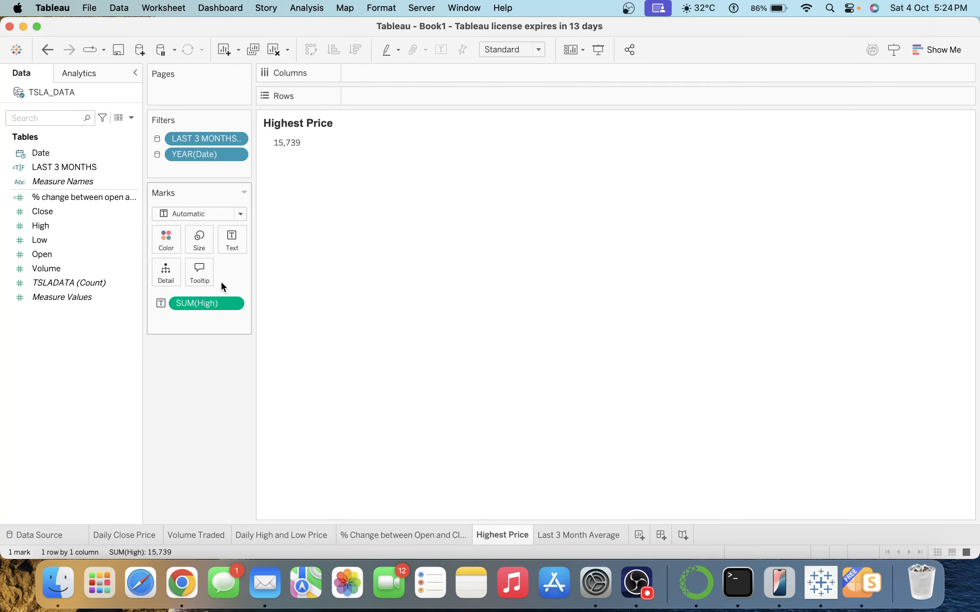
{"action": "left_click", "coordinate": [237, 307]}
{"action": "mouse_move", "coordinate": [272, 444]}
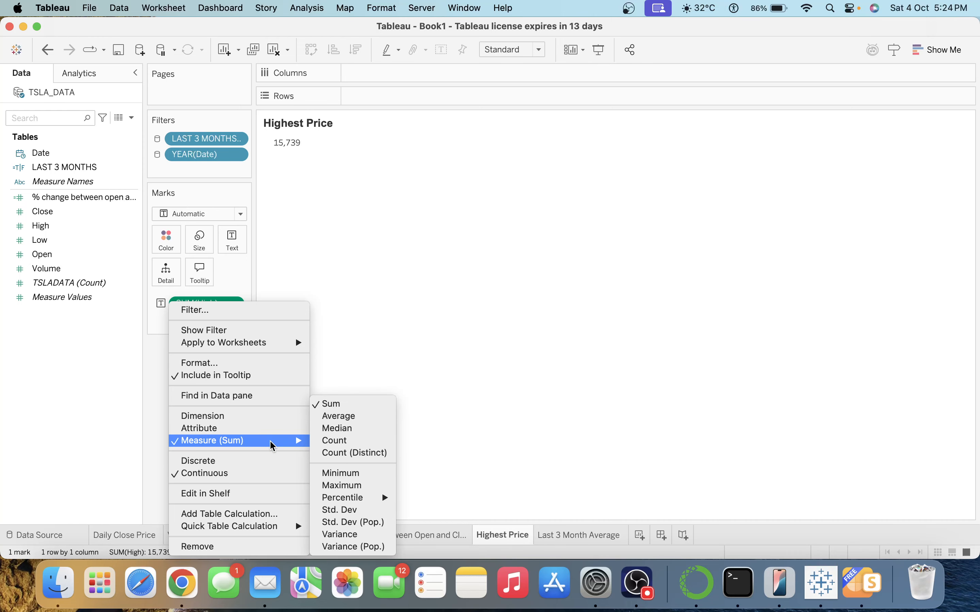
{"action": "left_click", "coordinate": [352, 486]}
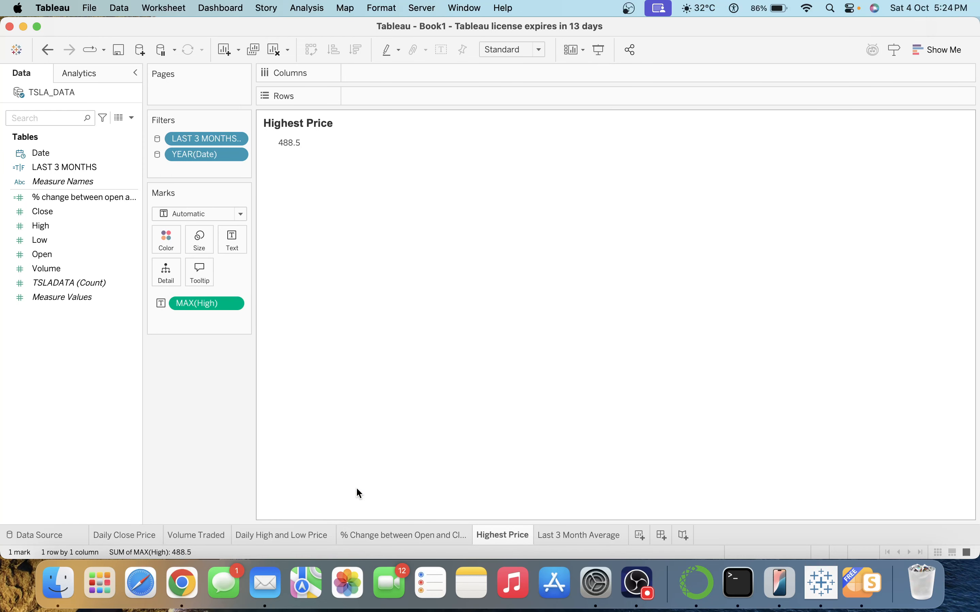
Format MAX(High) as a custom number with 0 decimal places.
{"action": "right_click", "coordinate": [207, 305]}
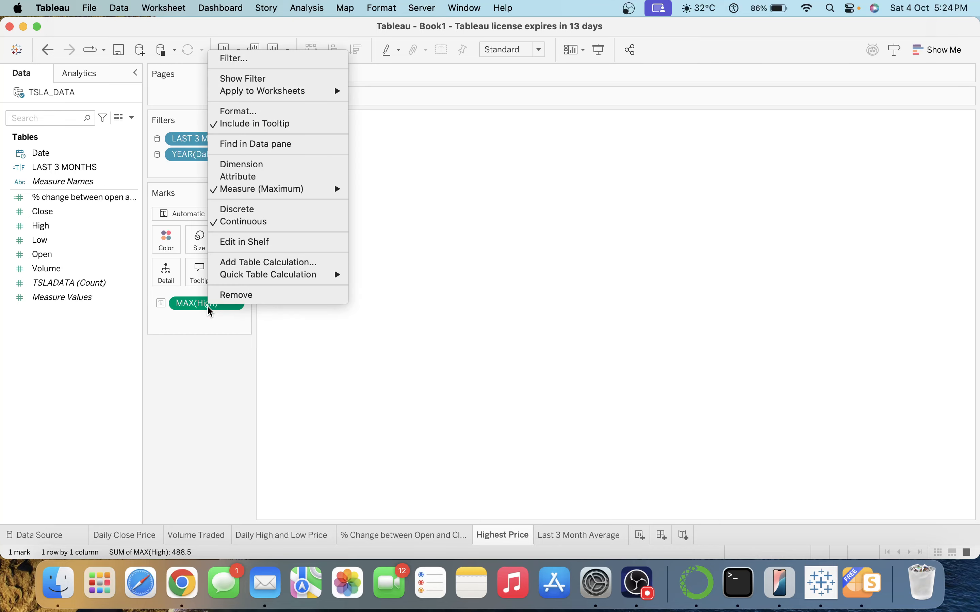
{"action": "left_click", "coordinate": [243, 112]}
{"action": "left_click", "coordinate": [93, 211]}
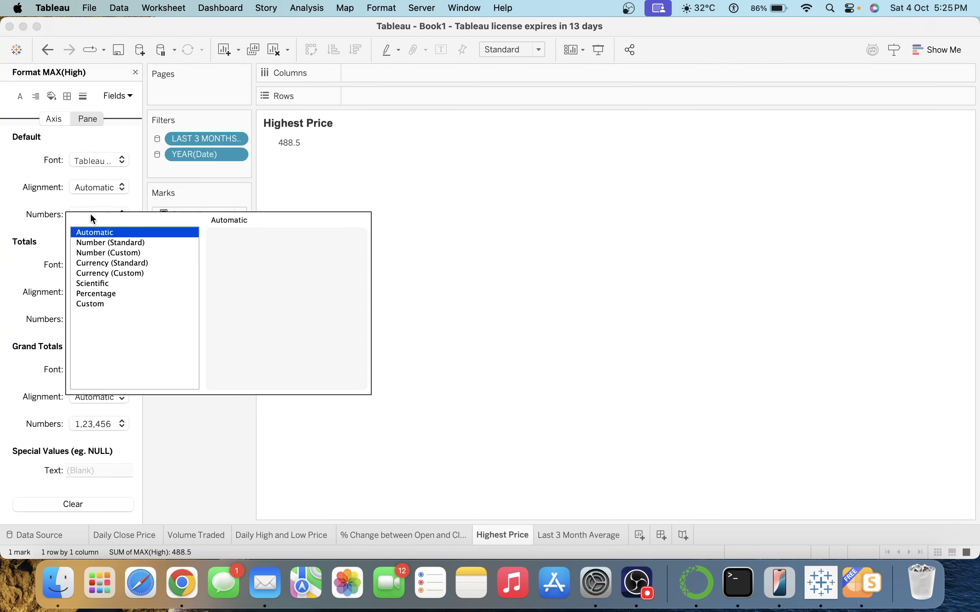
{"action": "left_click", "coordinate": [105, 242]}
{"action": "left_click", "coordinate": [123, 253]}
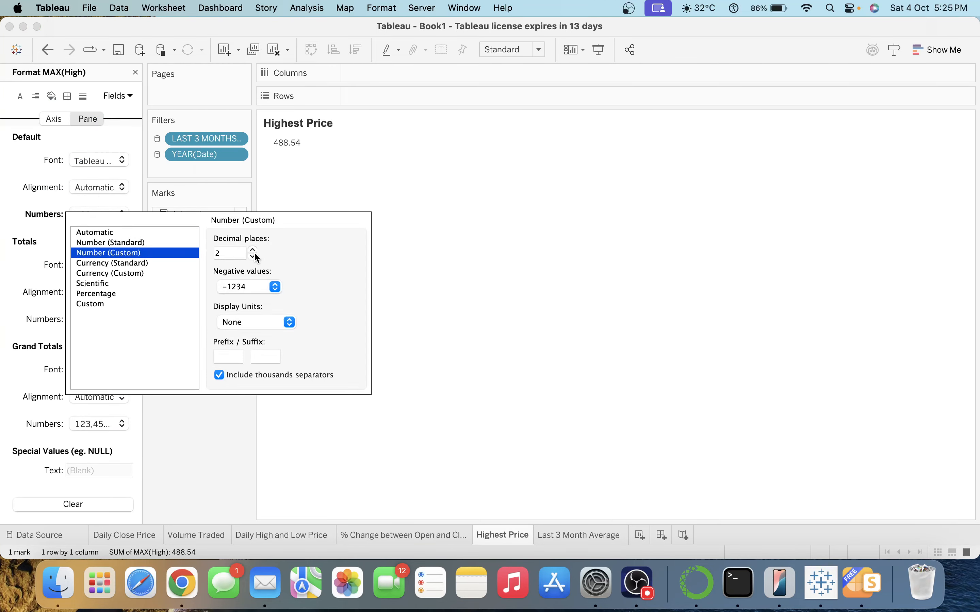
{"action": "left_click", "coordinate": [253, 257]}
{"action": "left_click", "coordinate": [252, 256]}
{"action": "left_click", "coordinate": [215, 414]}
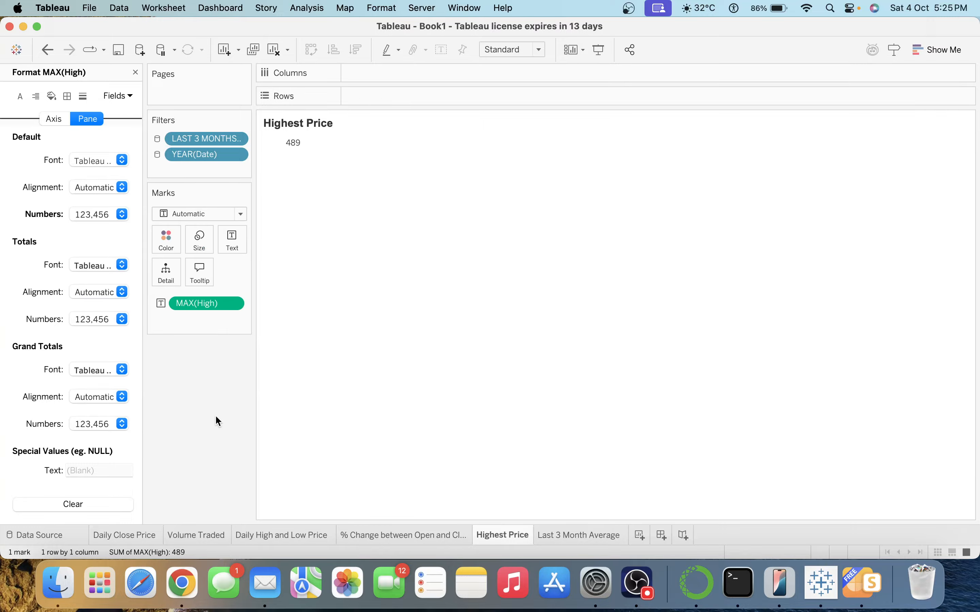
{"action": "left_click", "coordinate": [242, 249]}
Set the label's value line to Arial, size 24.
{"action": "left_click", "coordinate": [353, 257]}
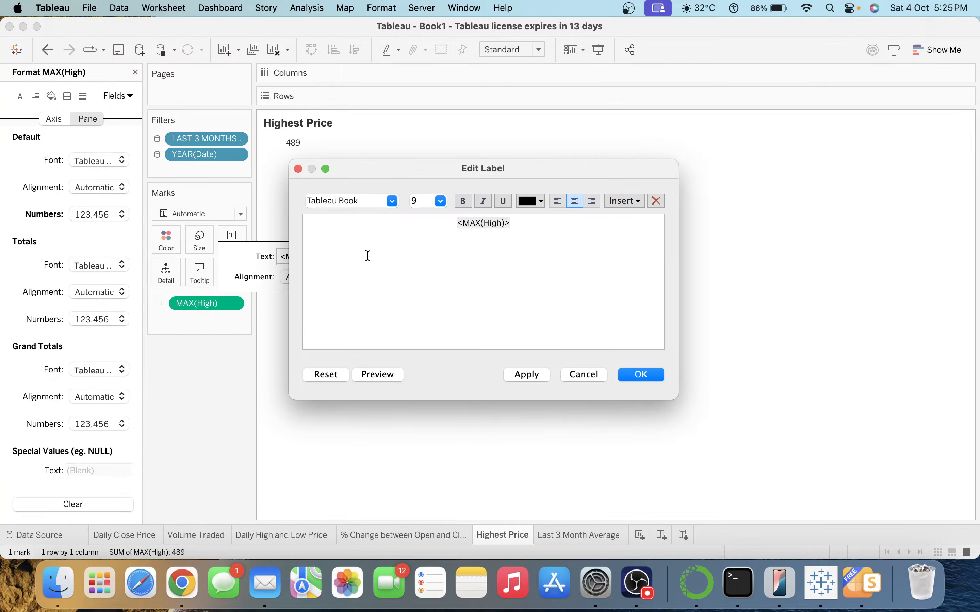
{"action": "triple_click", "coordinate": [496, 223]}
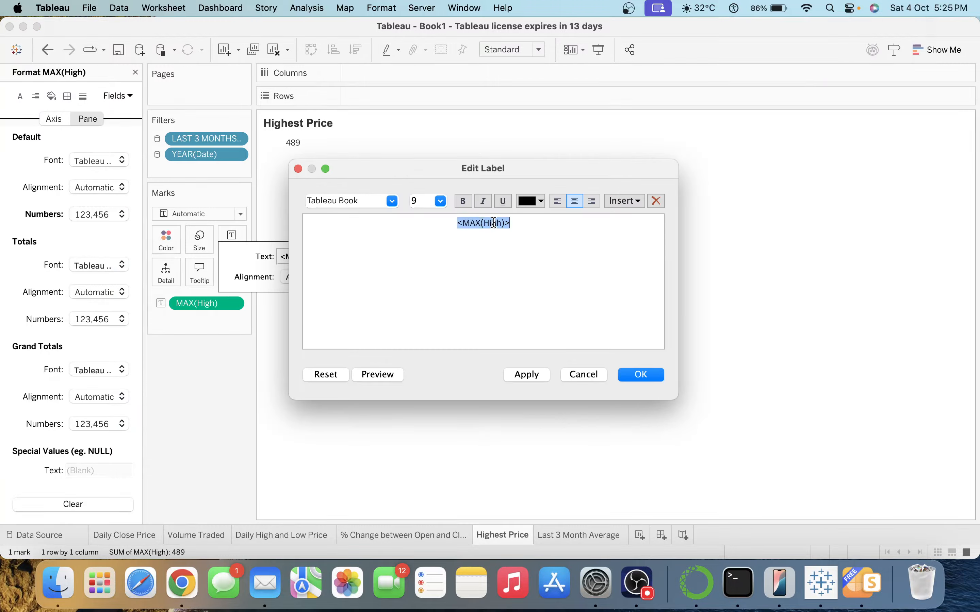
{"action": "left_click", "coordinate": [392, 201]}
{"action": "left_click", "coordinate": [345, 421]}
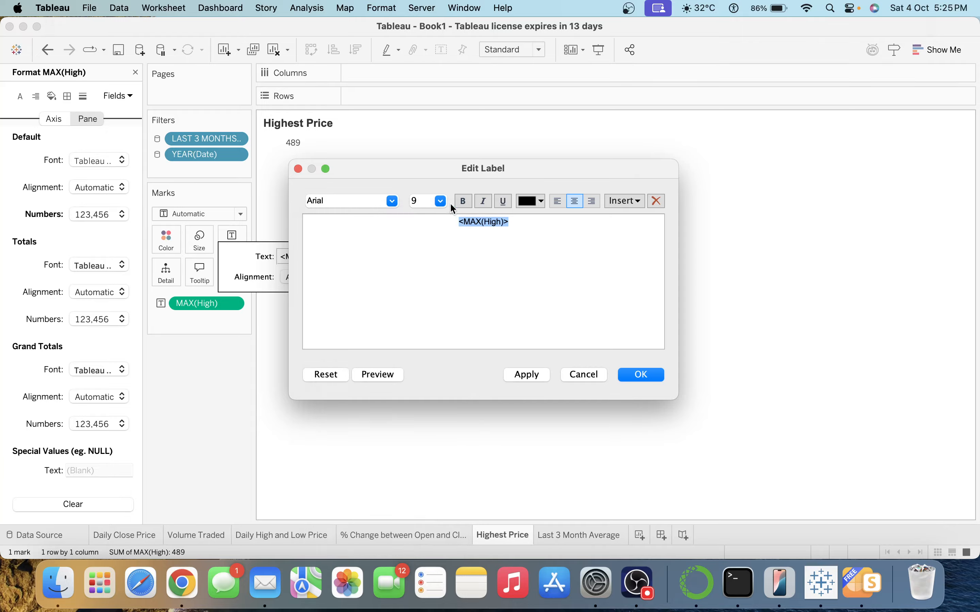
{"action": "left_click", "coordinate": [440, 200]}
{"action": "left_click", "coordinate": [439, 348]}
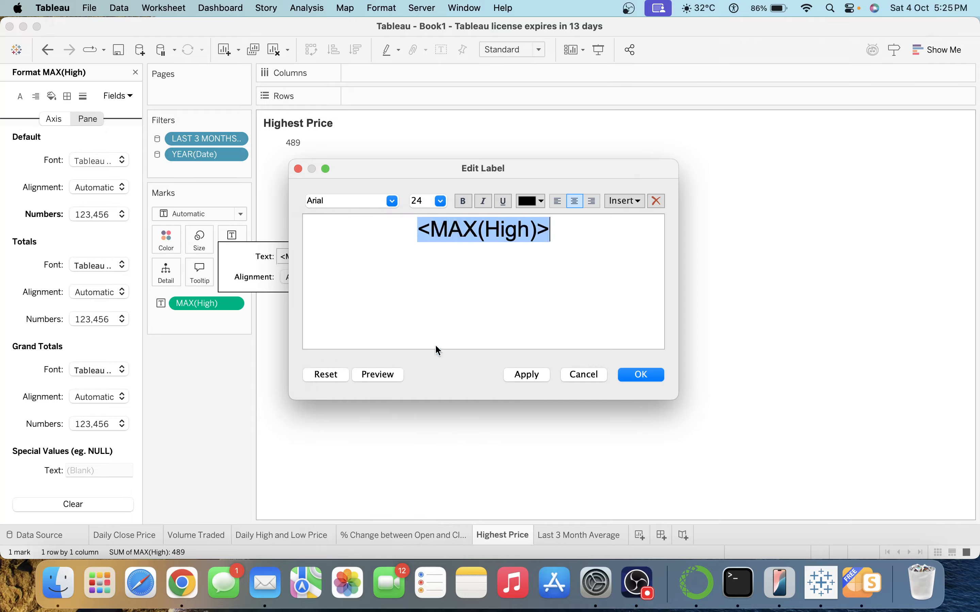
{"action": "left_click", "coordinate": [526, 374]}
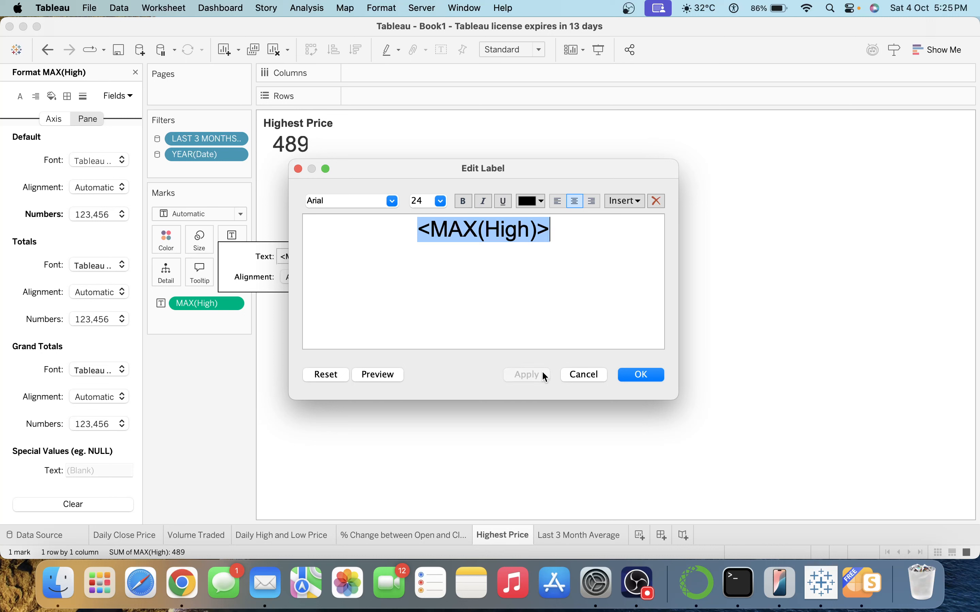
Add a grey, 14pt 'Highest Price' caption line below the value.
{"action": "left_click", "coordinate": [567, 232]}
{"action": "key", "text": "Return"}
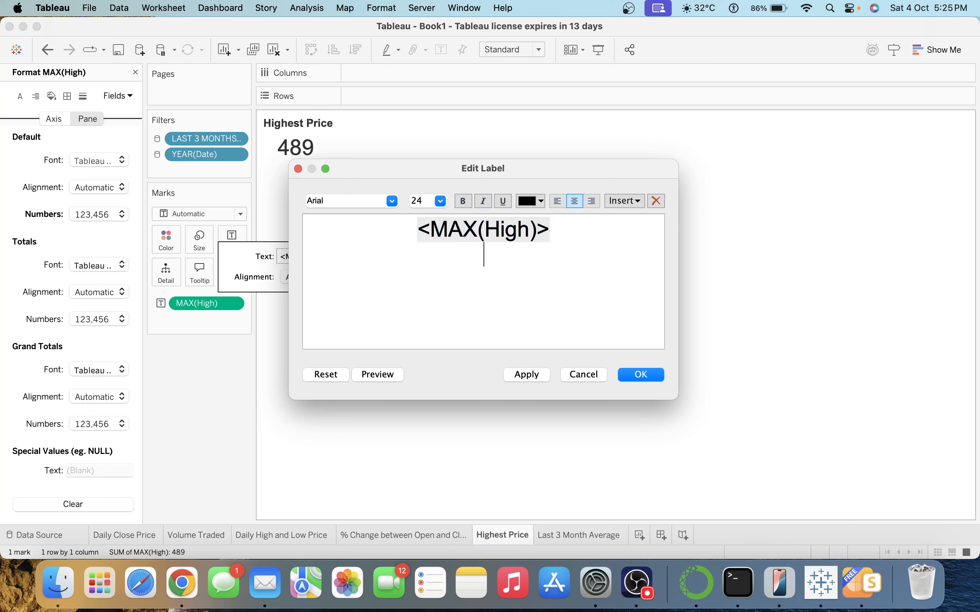
{"action": "type", "text": "Highest"}
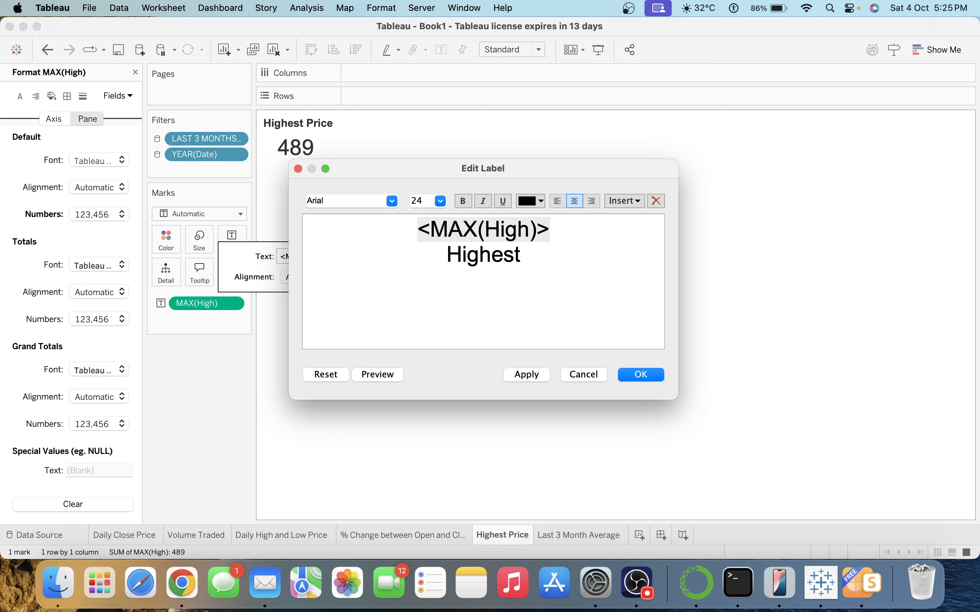
{"action": "type", "text": " Price"}
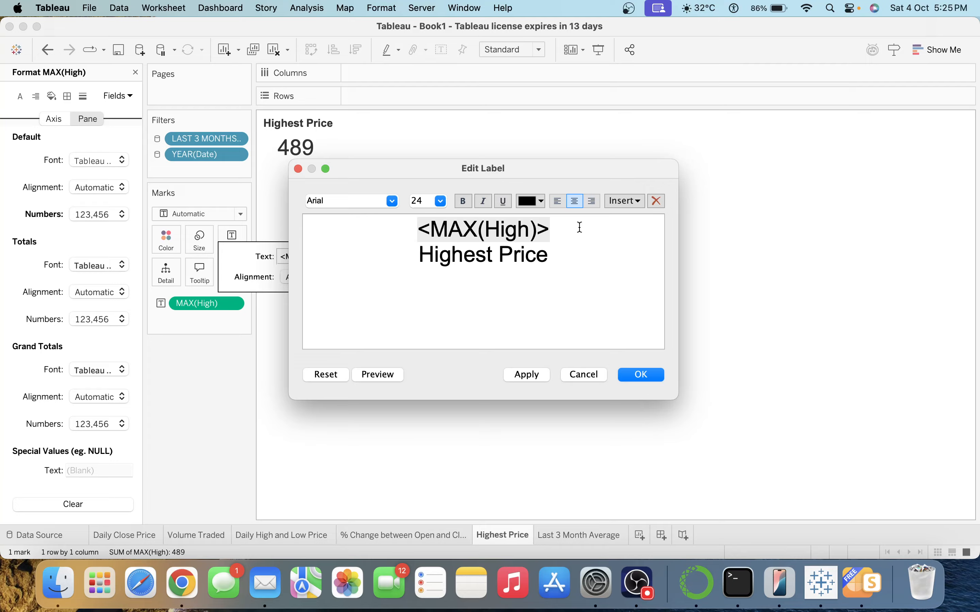
{"action": "left_click_drag", "start_coordinate": [549, 255], "coordinate": [419, 255]}
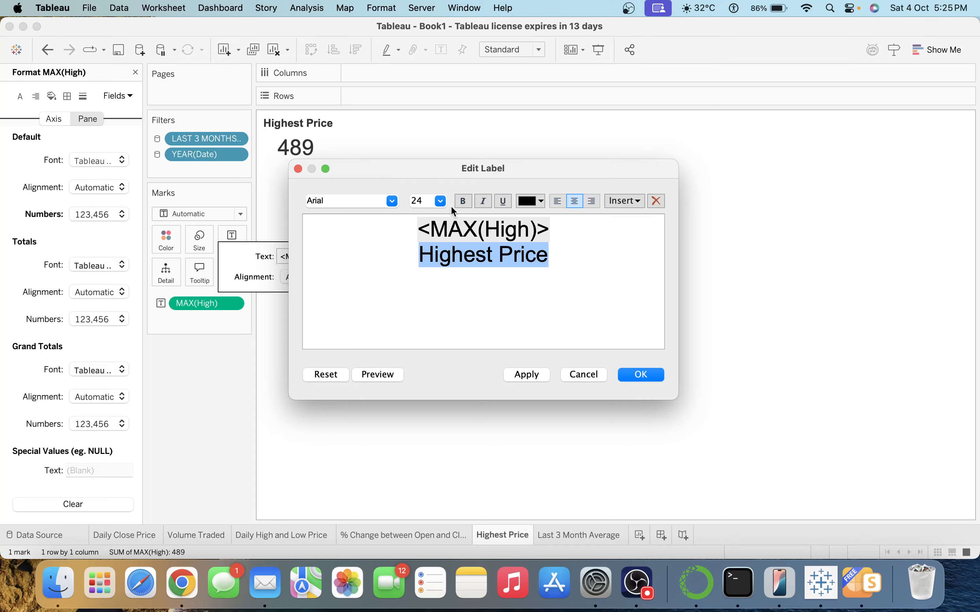
{"action": "left_click", "coordinate": [441, 201]}
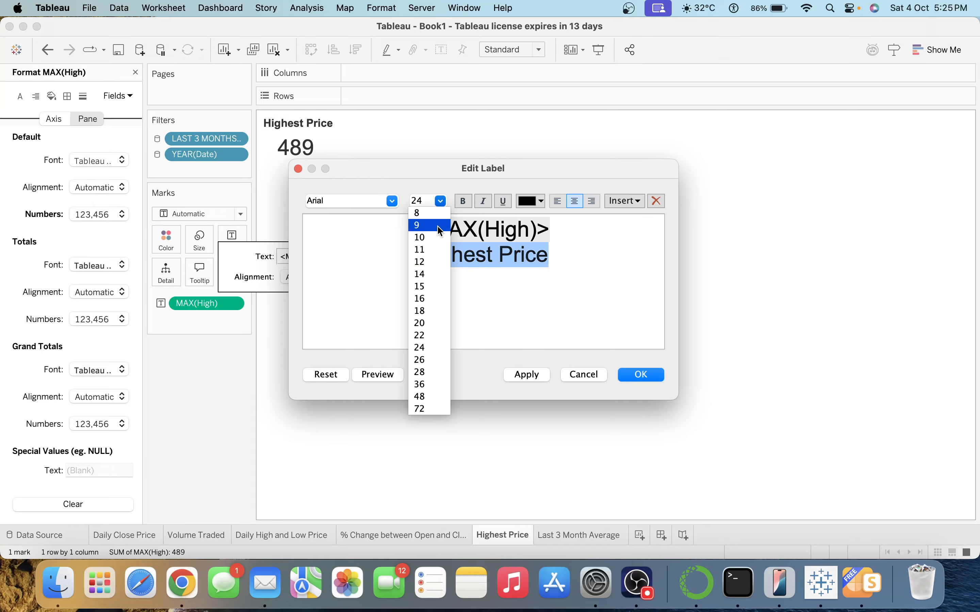
{"action": "left_click", "coordinate": [440, 274]}
{"action": "left_click", "coordinate": [530, 202]}
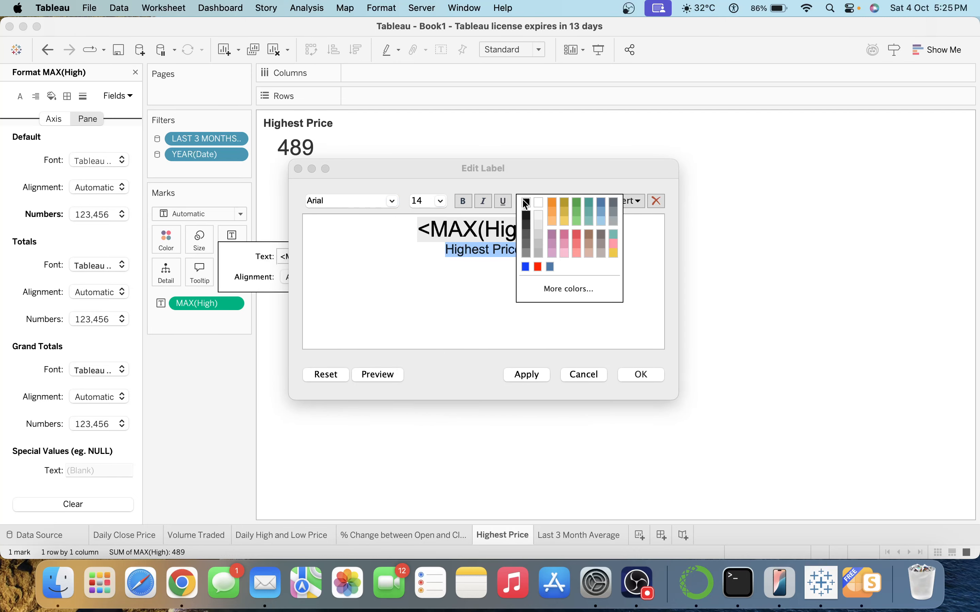
{"action": "left_click", "coordinate": [528, 235]}
{"action": "left_click", "coordinate": [527, 375]}
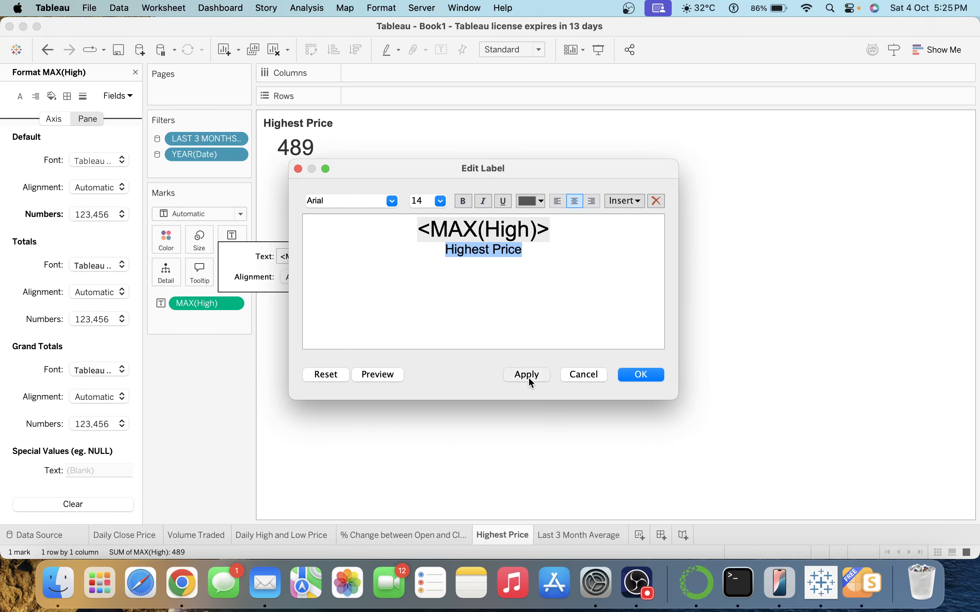
{"action": "left_click", "coordinate": [643, 375]}
Align the label Middle Center and fit the sheet to Entire View.
{"action": "left_click", "coordinate": [316, 276]}
{"action": "left_click", "coordinate": [314, 324]}
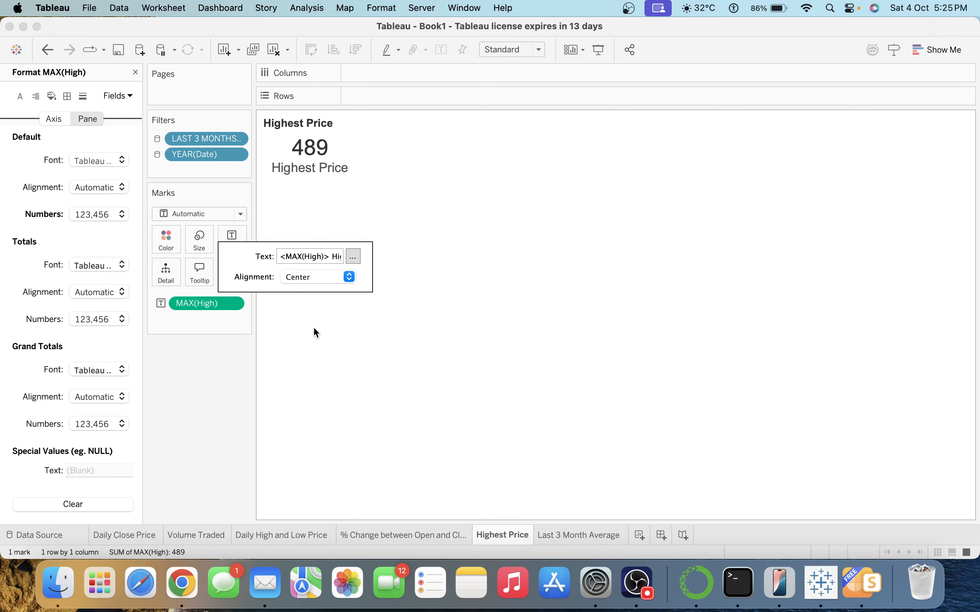
{"action": "left_click", "coordinate": [315, 285]}
{"action": "left_click", "coordinate": [317, 403]}
{"action": "left_click", "coordinate": [506, 49]}
{"action": "left_click", "coordinate": [506, 102]}
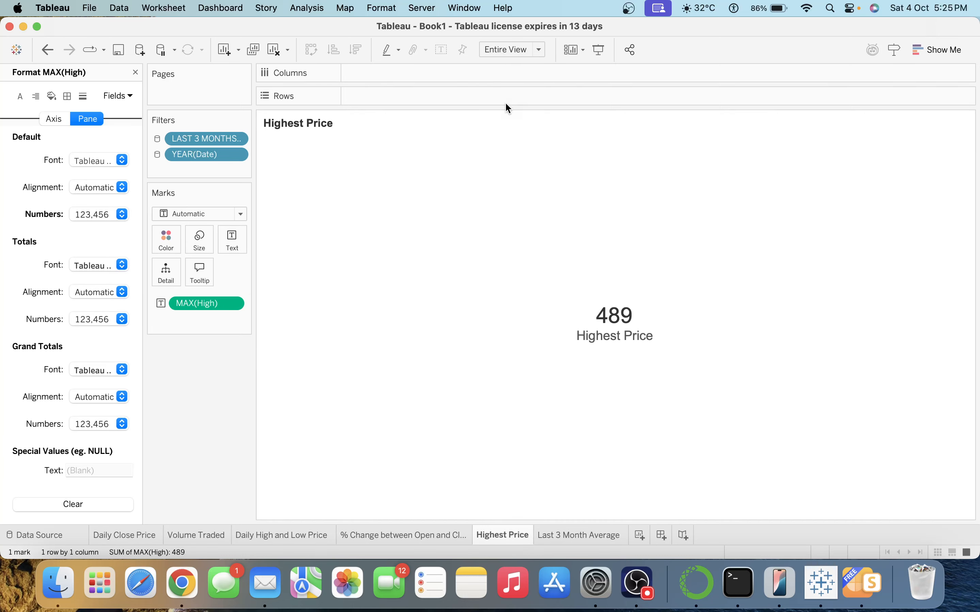
Turn off tooltips for the Highest Price sheet.
{"action": "left_click", "coordinate": [200, 271]}
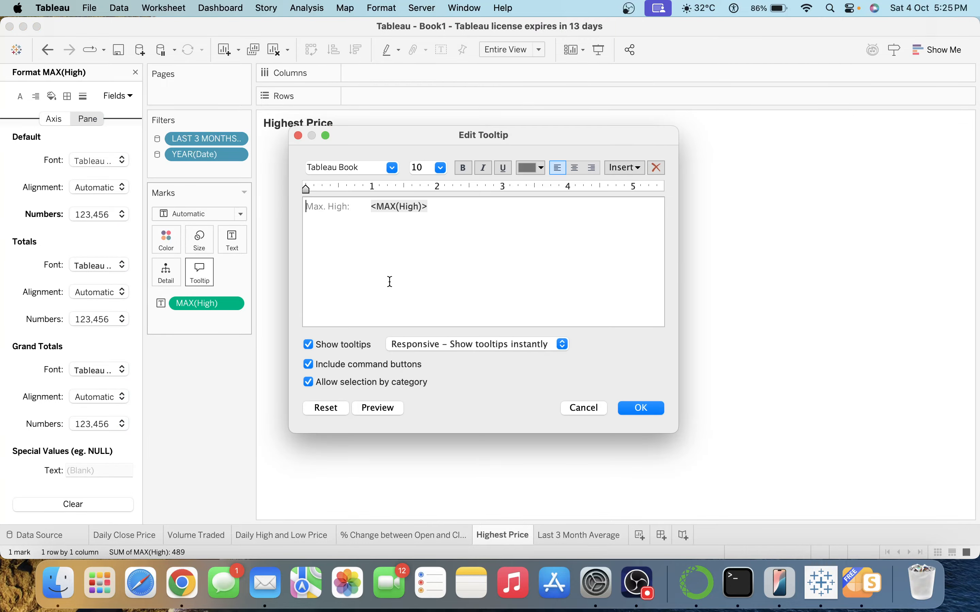
{"action": "key", "text": "super+a"}
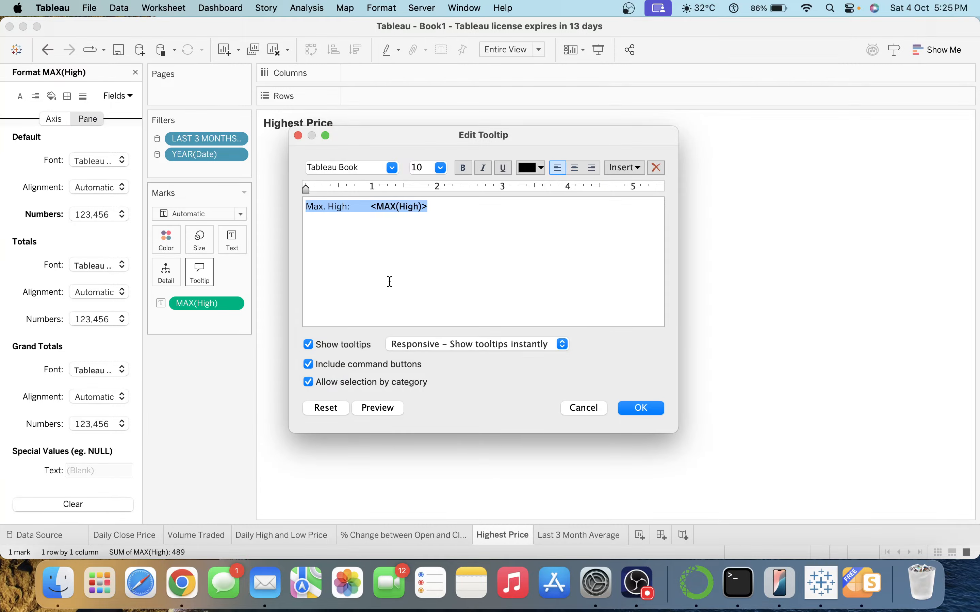
{"action": "left_click", "coordinate": [355, 345]}
{"action": "left_click", "coordinate": [629, 406]}
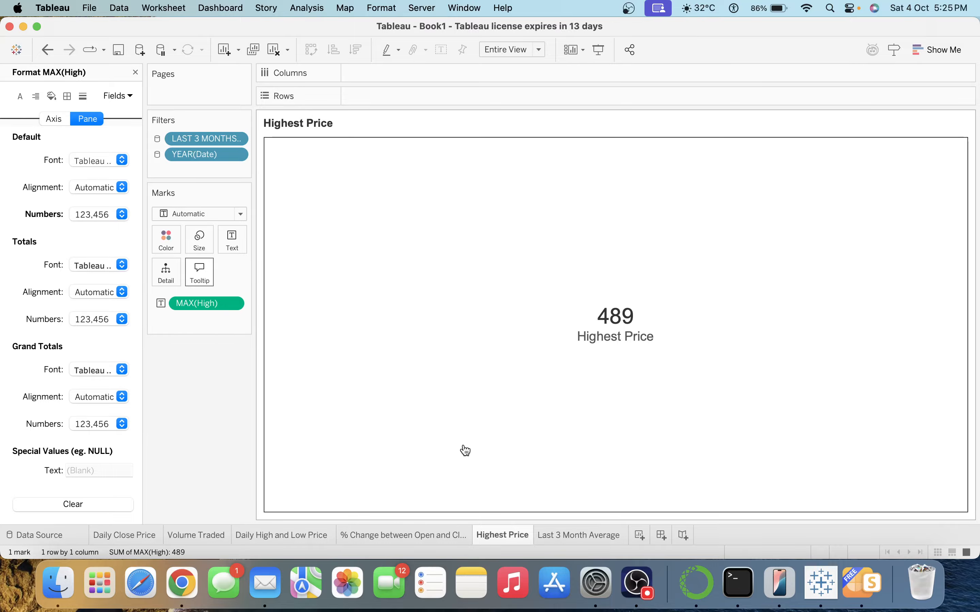
Duplicate the Highest Price sheet and rename the copy Lowest Price.
{"action": "right_click", "coordinate": [513, 538]}
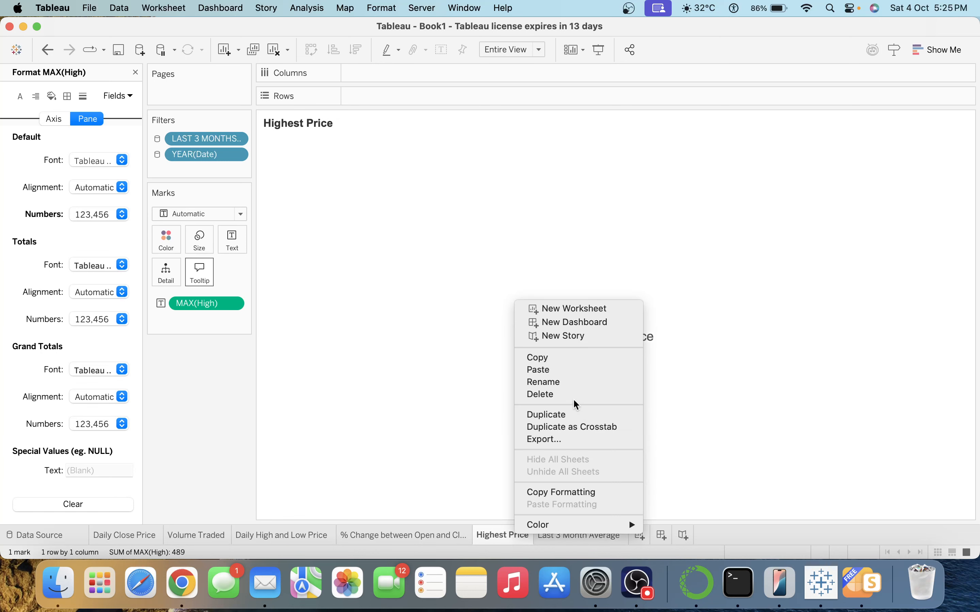
{"action": "left_click", "coordinate": [569, 414]}
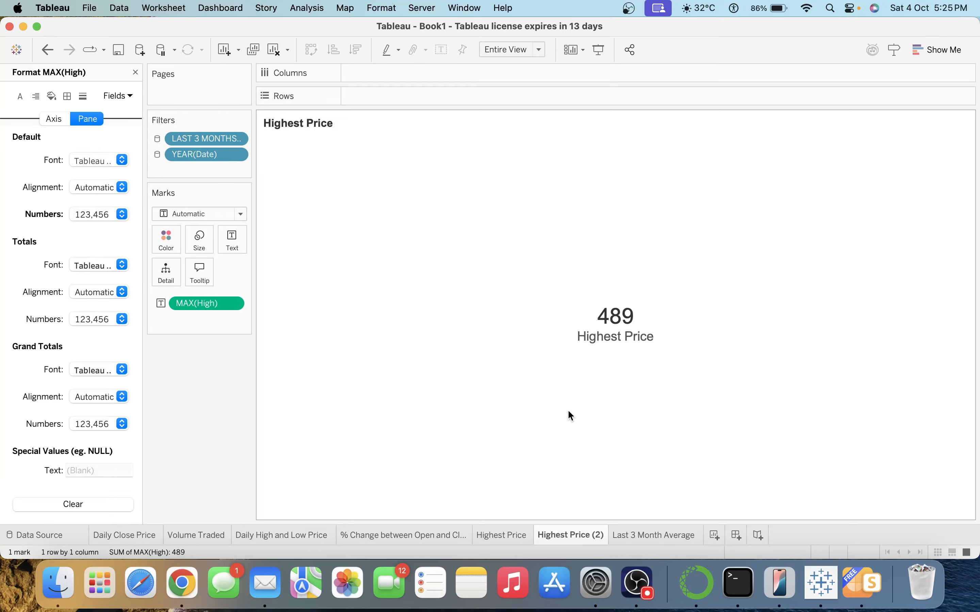
{"action": "double_click", "coordinate": [560, 535]}
{"action": "type", "text": "w"}
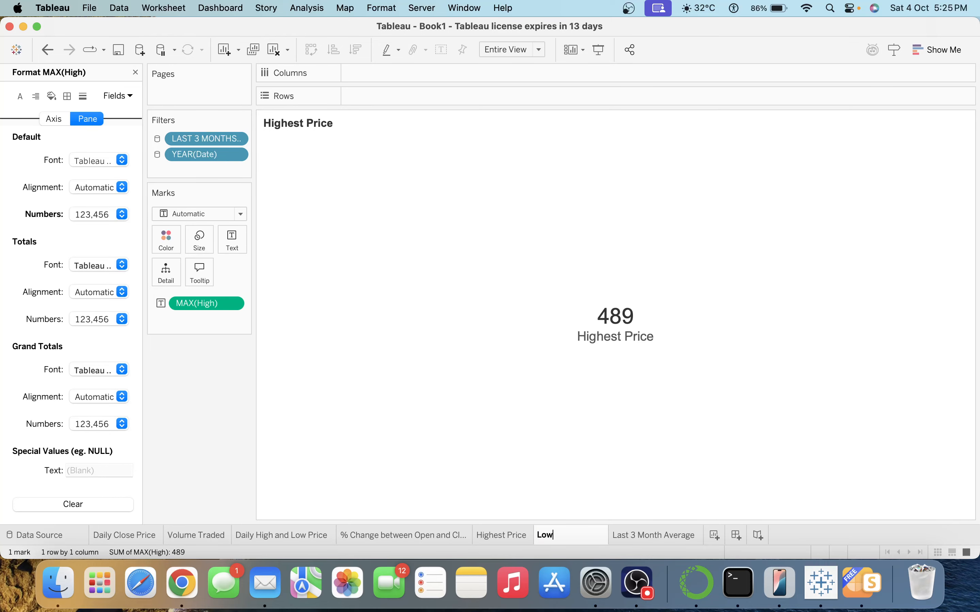
{"action": "type", "text": "est Price"}
{"action": "key", "text": "Return"}
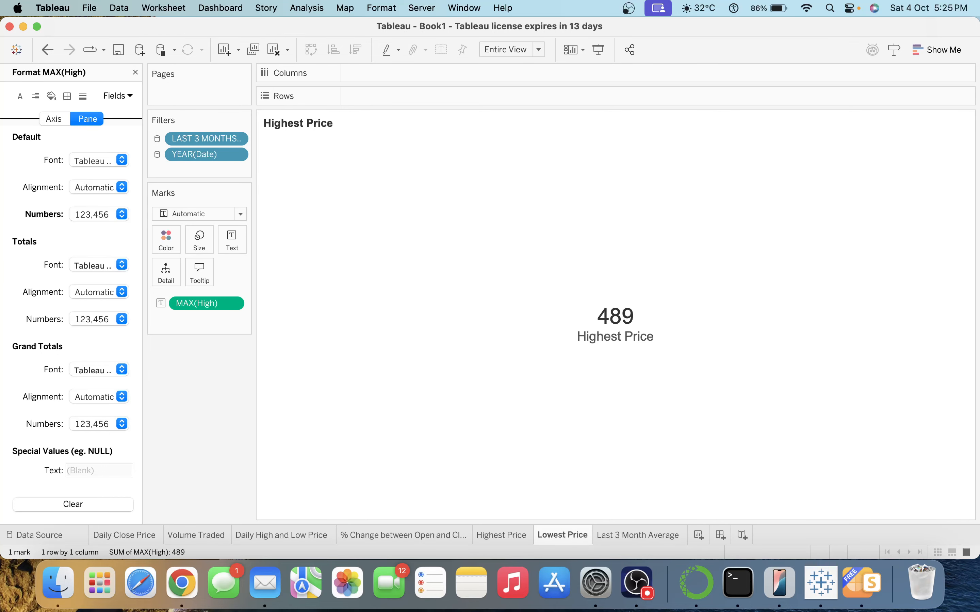
Change the sheet title to 'Lowest Price' and close the Format pane.
{"action": "double_click", "coordinate": [307, 129]}
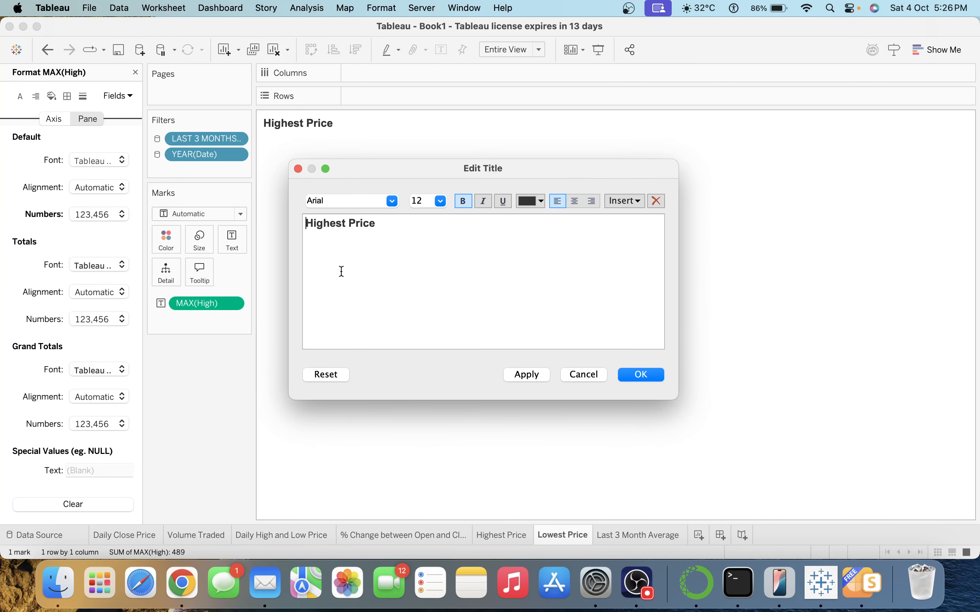
{"action": "double_click", "coordinate": [325, 222]}
{"action": "type", "text": "Lowest"}
{"action": "left_click", "coordinate": [648, 375]}
{"action": "left_click", "coordinate": [137, 73]}
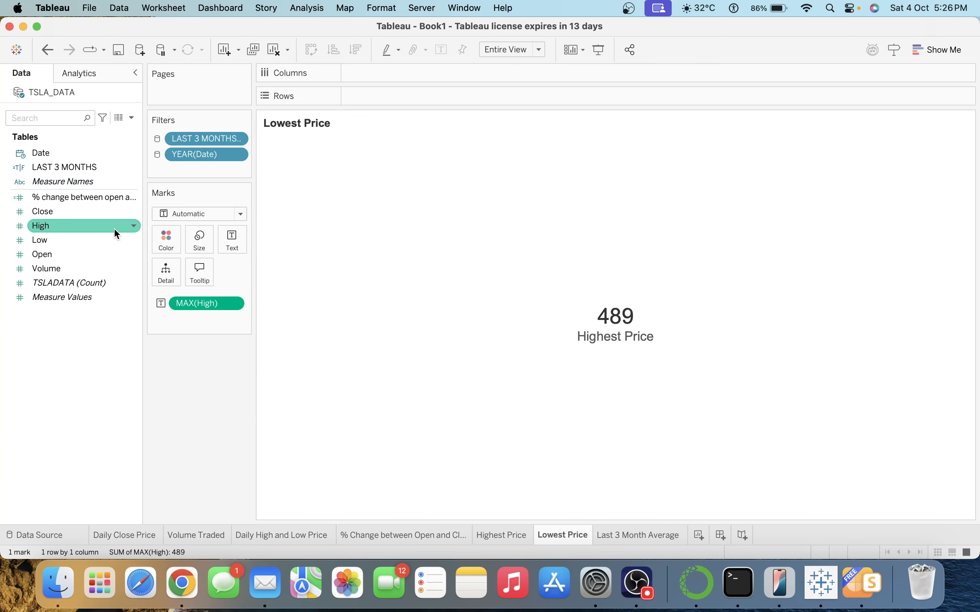
Replace High with Low and aggregate it as Minimum.
{"action": "left_click_drag", "start_coordinate": [67, 242], "coordinate": [213, 303]}
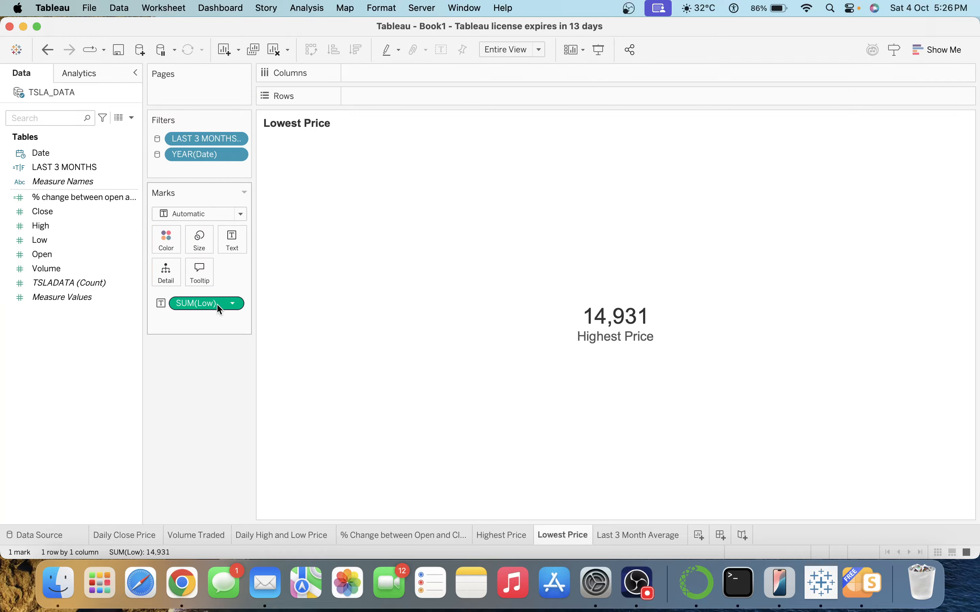
{"action": "left_click", "coordinate": [239, 304]}
{"action": "mouse_move", "coordinate": [275, 443]}
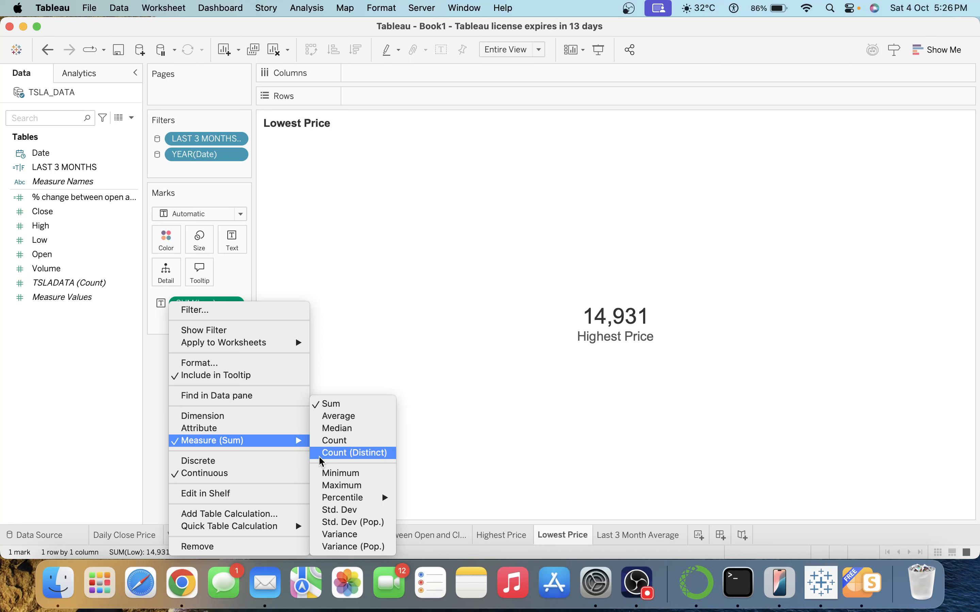
{"action": "left_click", "coordinate": [349, 471]}
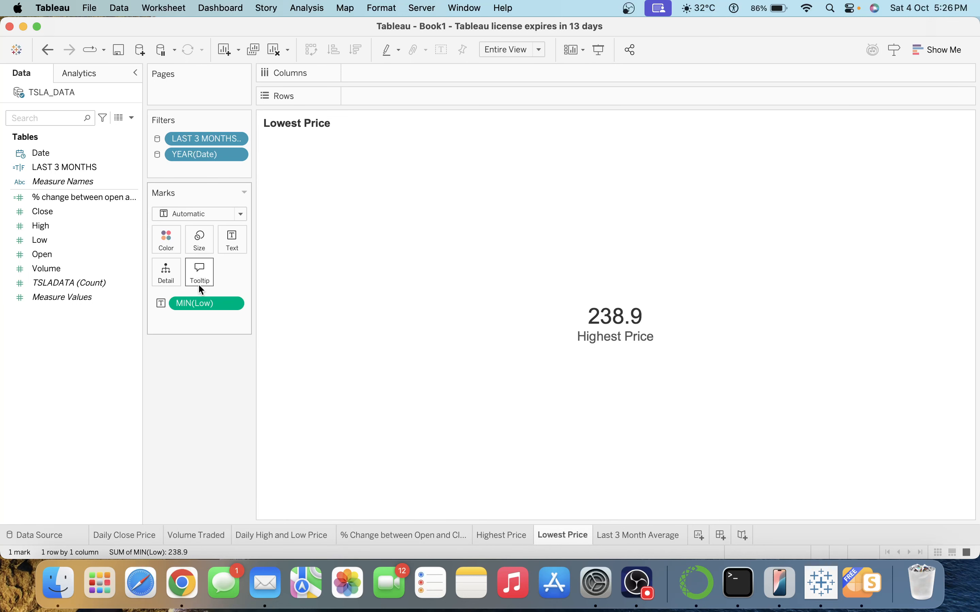
Format MIN(Low) as a custom number with 0 decimal places, showing 239.
{"action": "right_click", "coordinate": [196, 306]}
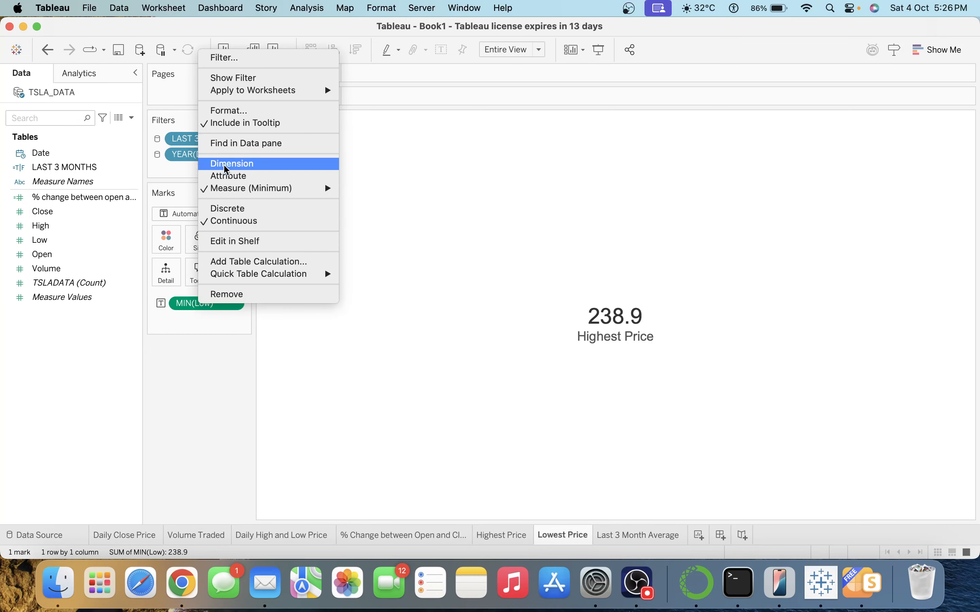
{"action": "left_click", "coordinate": [227, 111]}
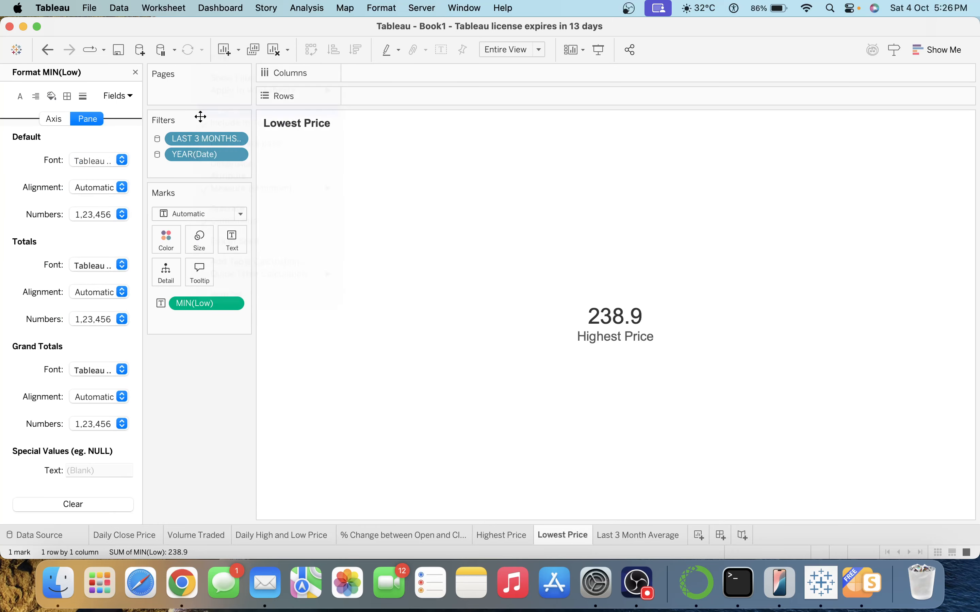
{"action": "left_click", "coordinate": [103, 214]}
{"action": "left_click", "coordinate": [125, 268]}
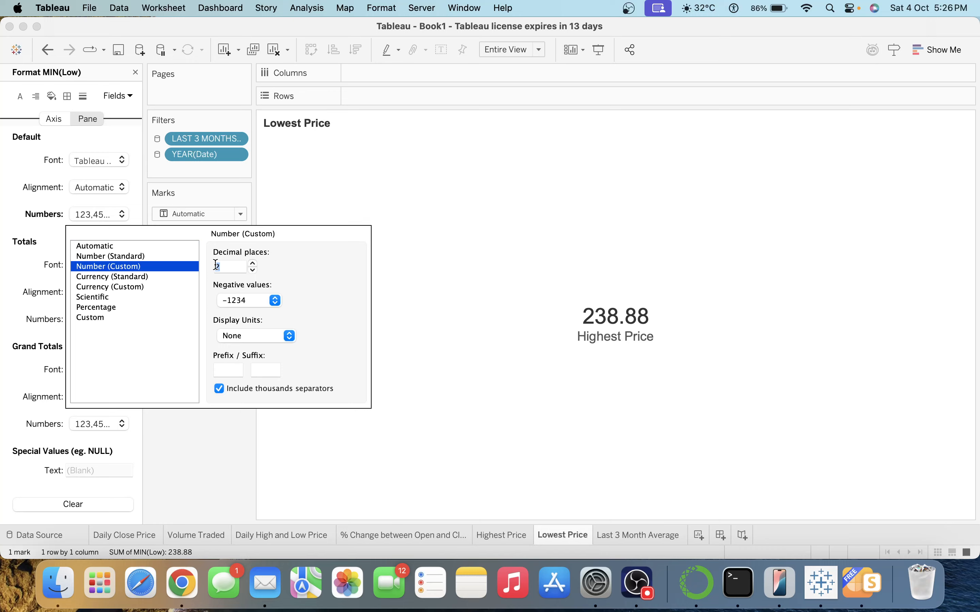
{"action": "left_click", "coordinate": [253, 270]}
{"action": "left_click", "coordinate": [252, 270]}
{"action": "left_click", "coordinate": [198, 446]}
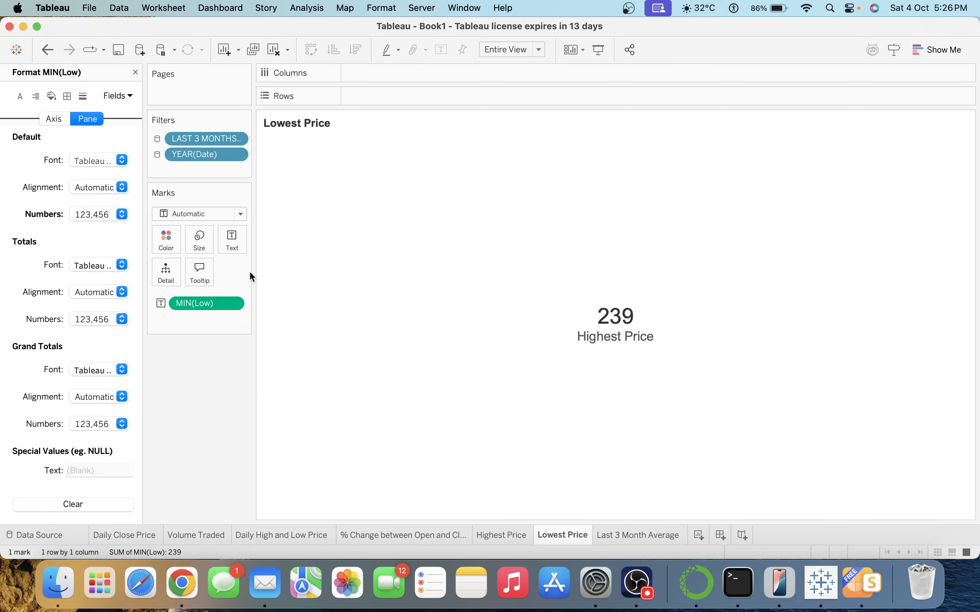
Edit the label caption from Highest Price to Lowest Price.
{"action": "left_click", "coordinate": [234, 239]}
{"action": "left_click", "coordinate": [353, 257]}
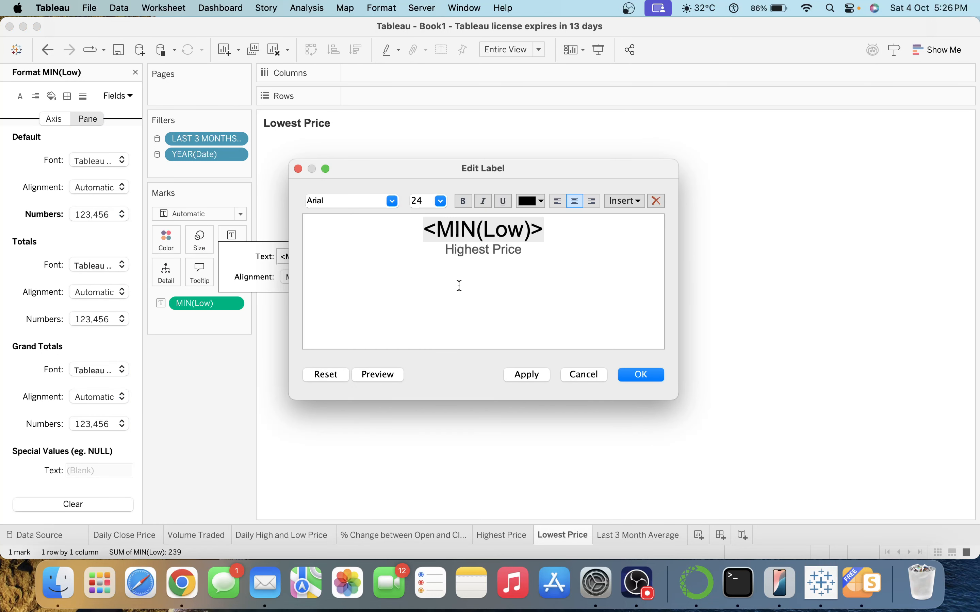
{"action": "double_click", "coordinate": [466, 251]}
{"action": "type", "text": "Lowest"}
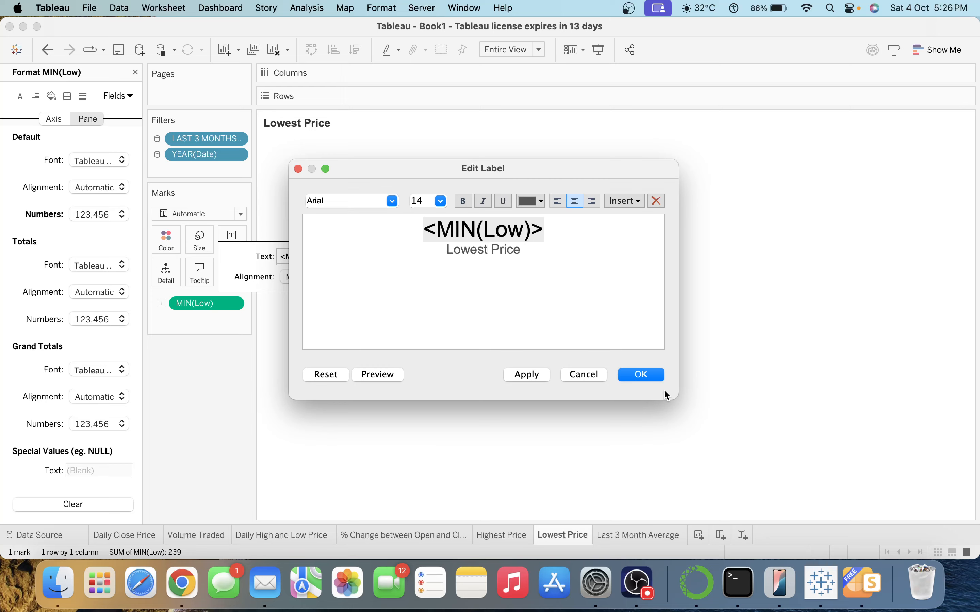
{"action": "left_click", "coordinate": [644, 375]}
{"action": "left_click", "coordinate": [205, 415]}
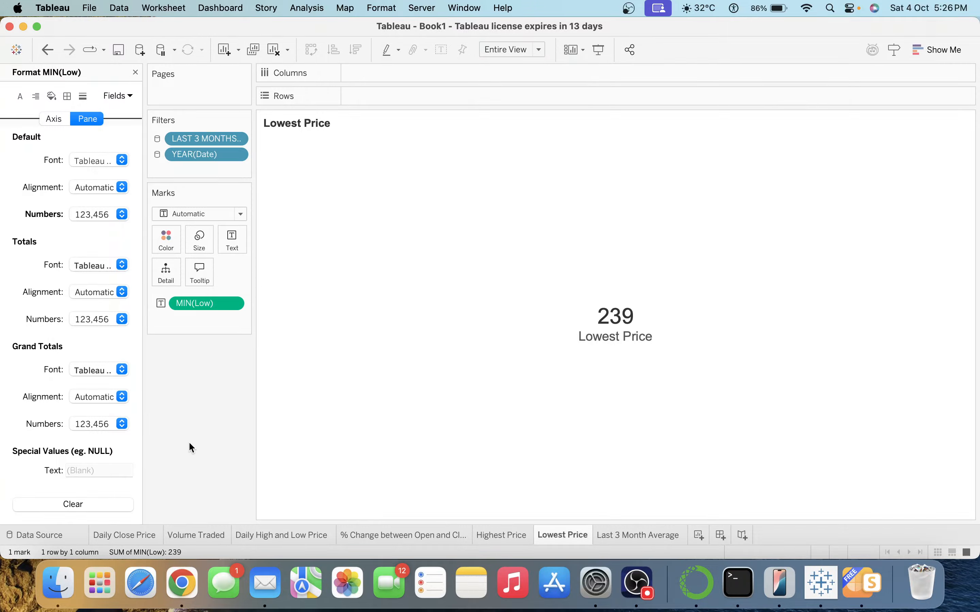
Review every sheet from Daily Close Price through Last 3 Month Average, then switch to the PresentationsFree deck.
{"action": "left_click", "coordinate": [143, 533]}
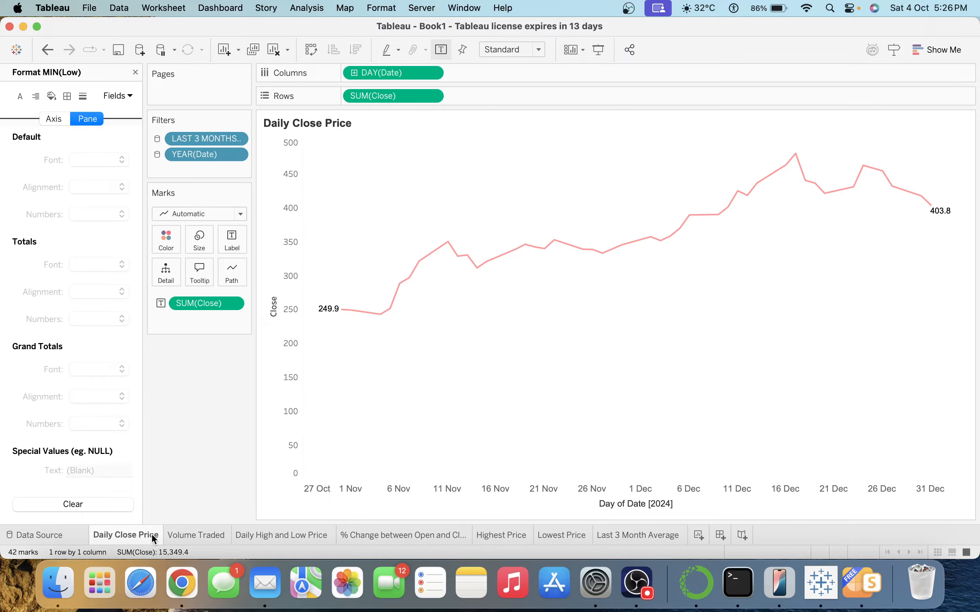
{"action": "left_click", "coordinate": [186, 534]}
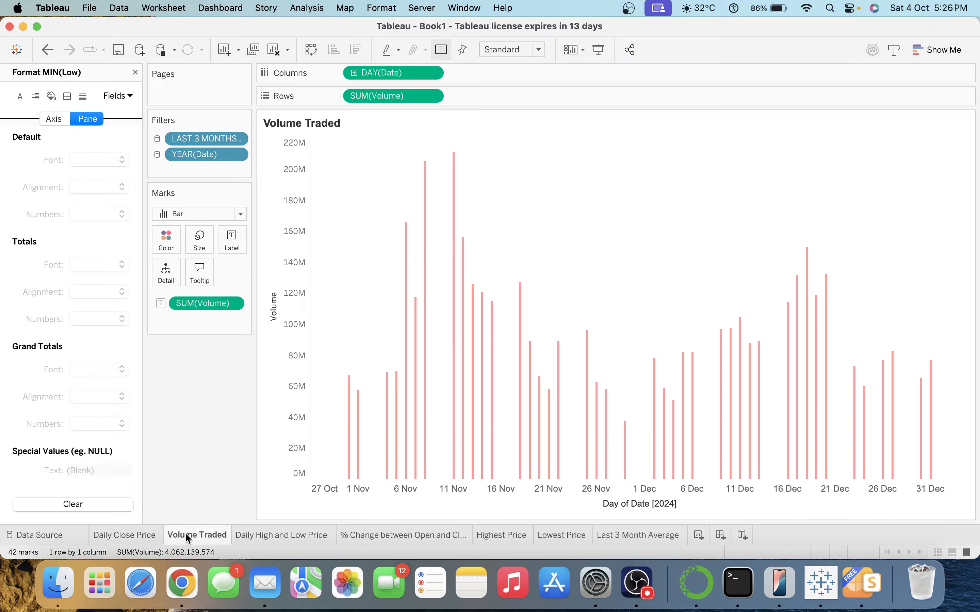
{"action": "left_click", "coordinate": [270, 537]}
{"action": "left_click", "coordinate": [371, 533]}
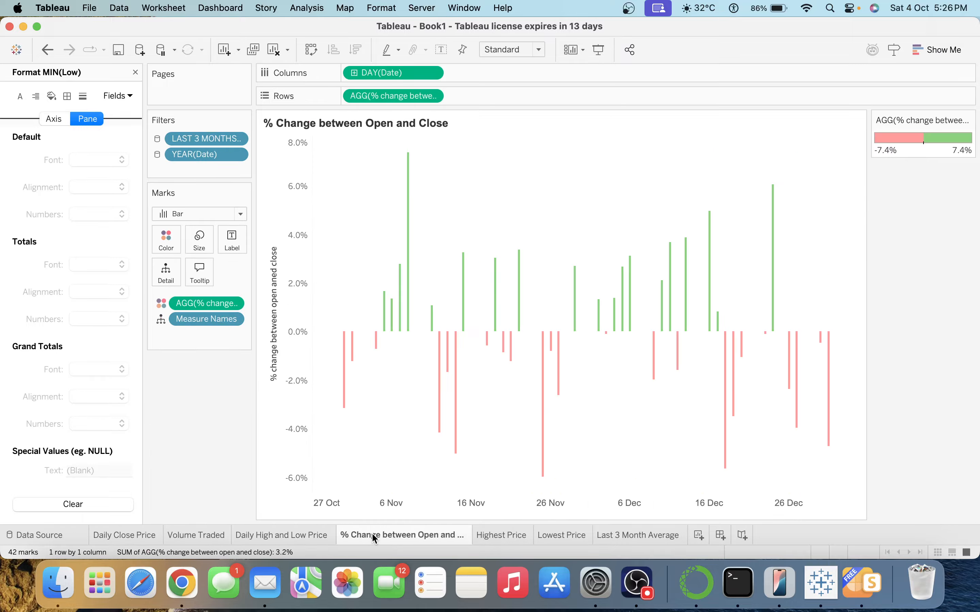
{"action": "mouse_move", "coordinate": [372, 535]}
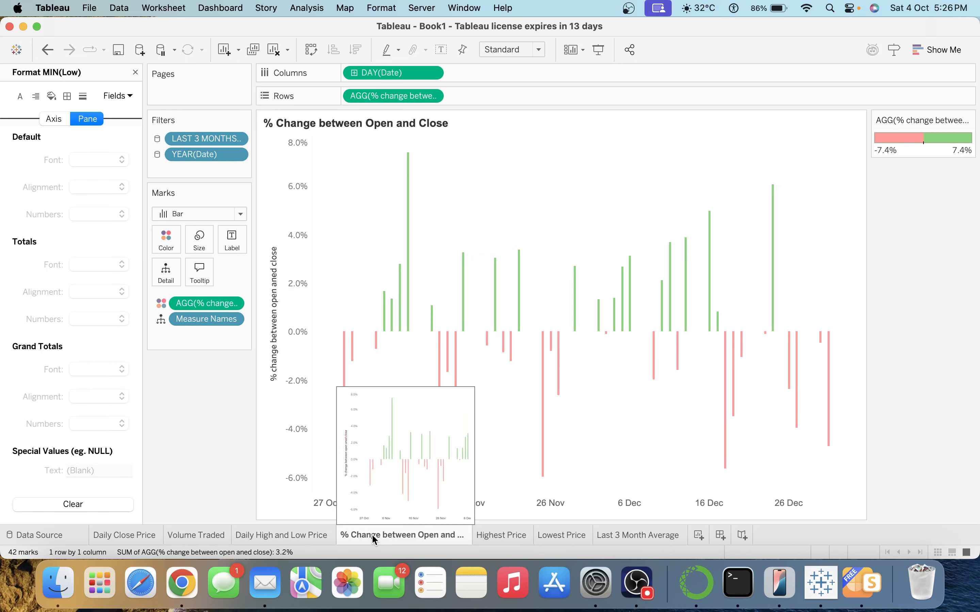
{"action": "left_click", "coordinate": [495, 535]}
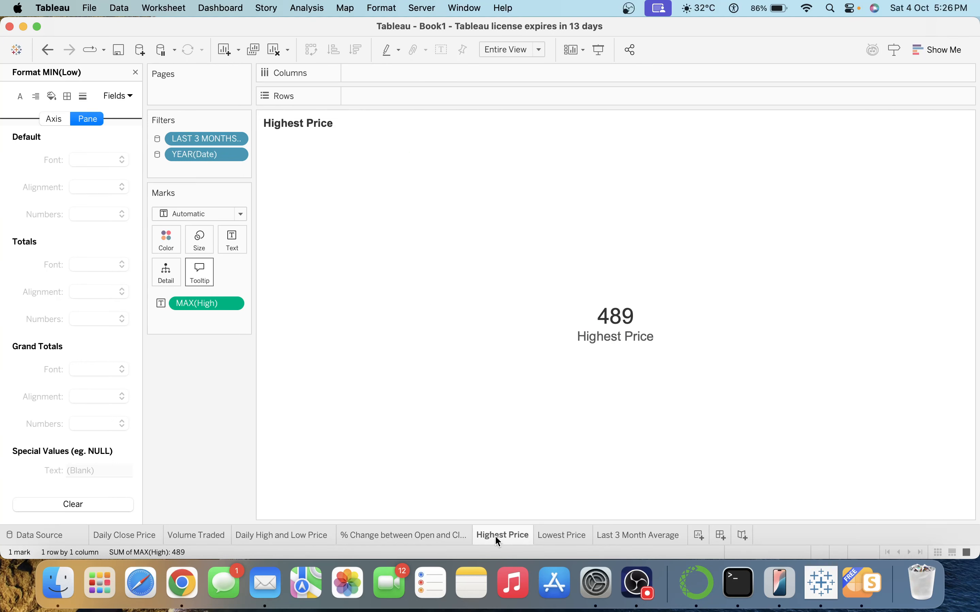
{"action": "left_click", "coordinate": [568, 535]}
{"action": "left_click", "coordinate": [635, 534]}
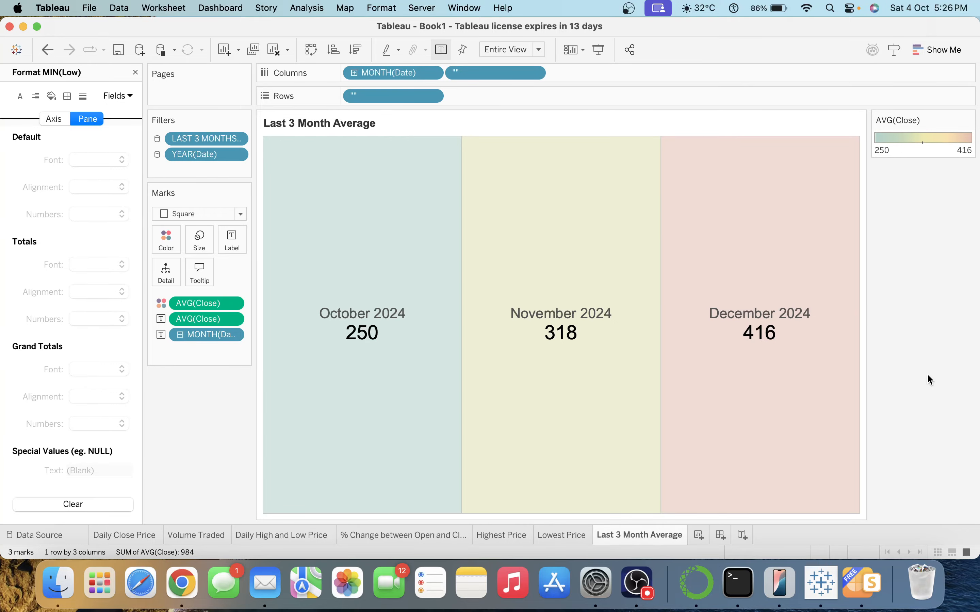
{"action": "left_click", "coordinate": [136, 72]}
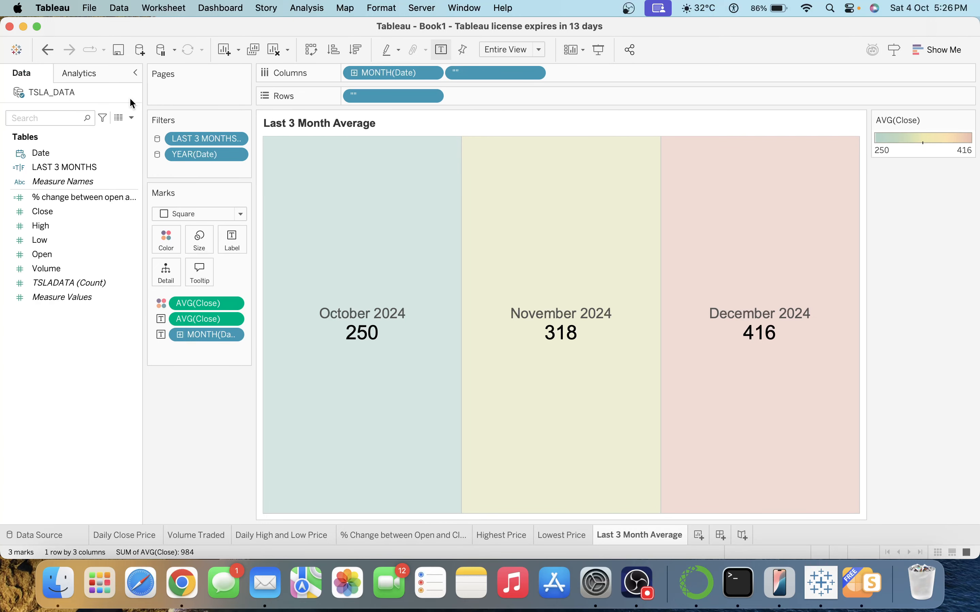
{"action": "left_click", "coordinate": [859, 581]}
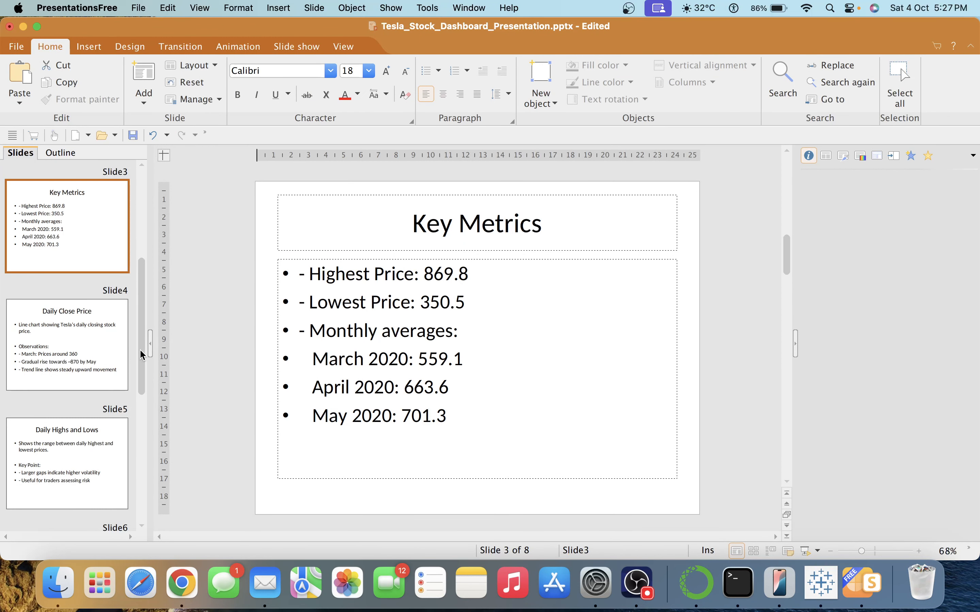
Scroll through the deck's slide thumbnails, then bring Tableau's Last 3 Month Average sheet back to the front.
{"action": "left_click_drag", "start_coordinate": [142, 354], "coordinate": [172, 249]}
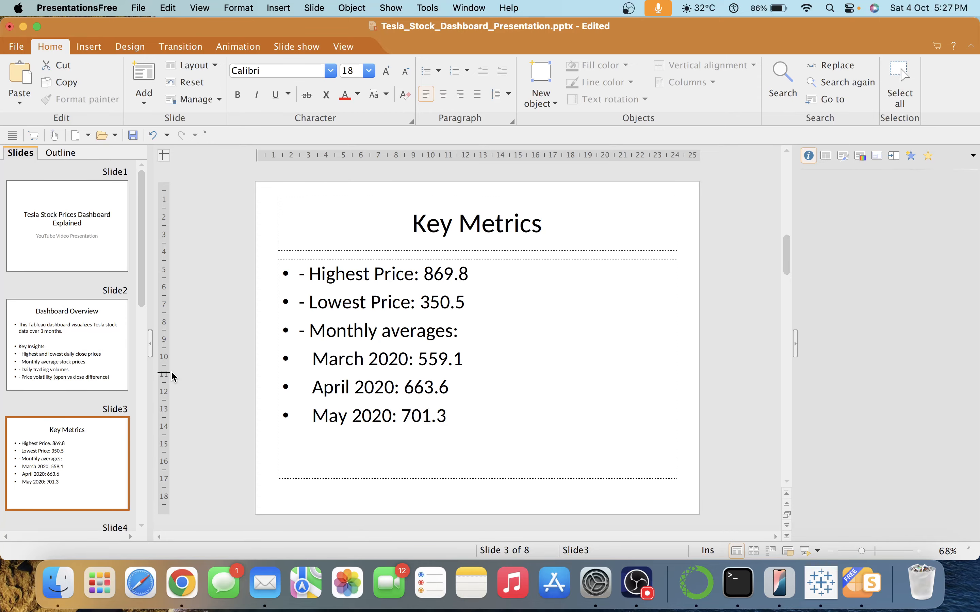
{"action": "left_click", "coordinate": [828, 591]}
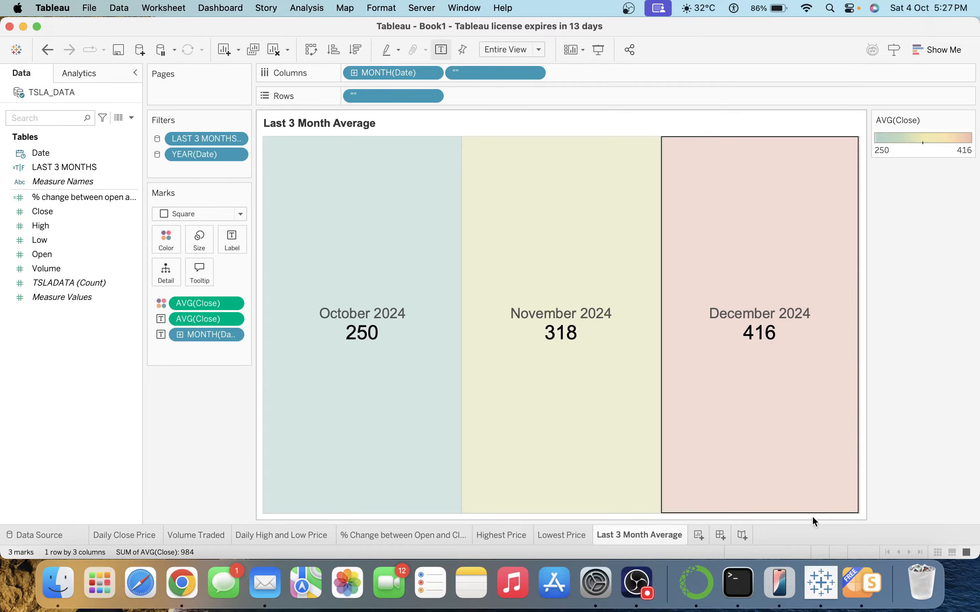
{"action": "left_click", "coordinate": [860, 583]}
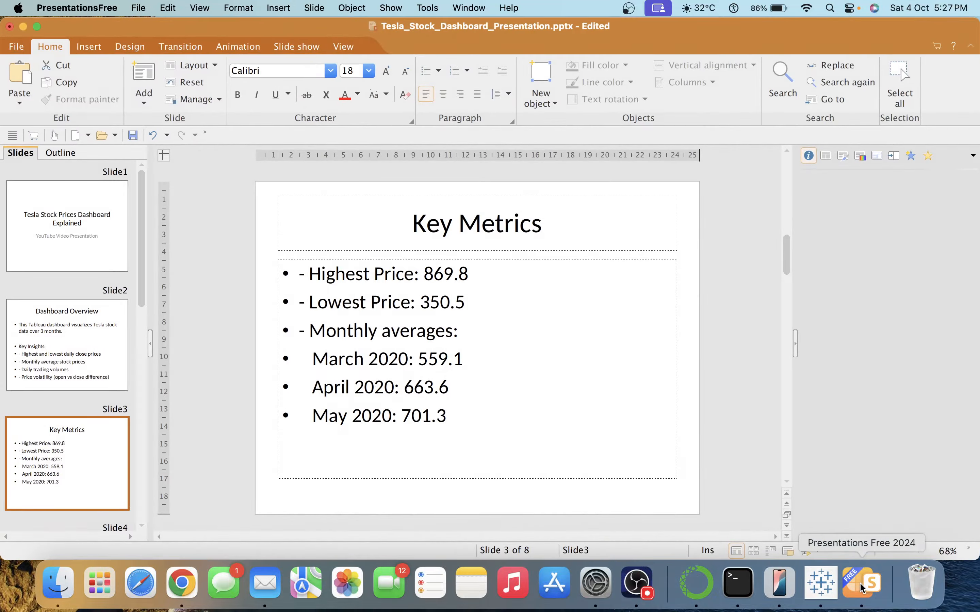
{"action": "left_click", "coordinate": [814, 587]}
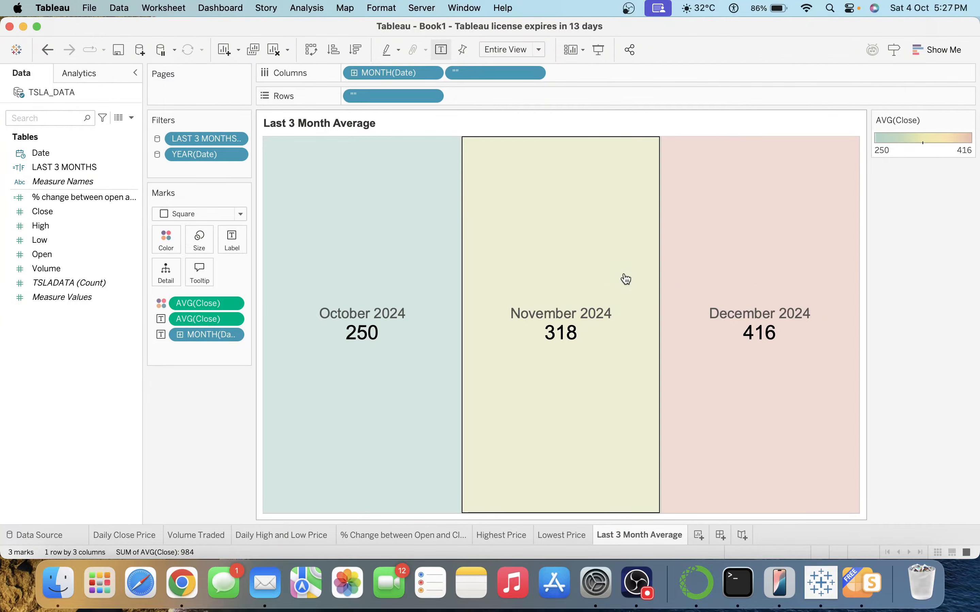
Create a new dashboard sized to a fixed 1400 px wide by 900 px high.
{"action": "left_click", "coordinate": [721, 534]}
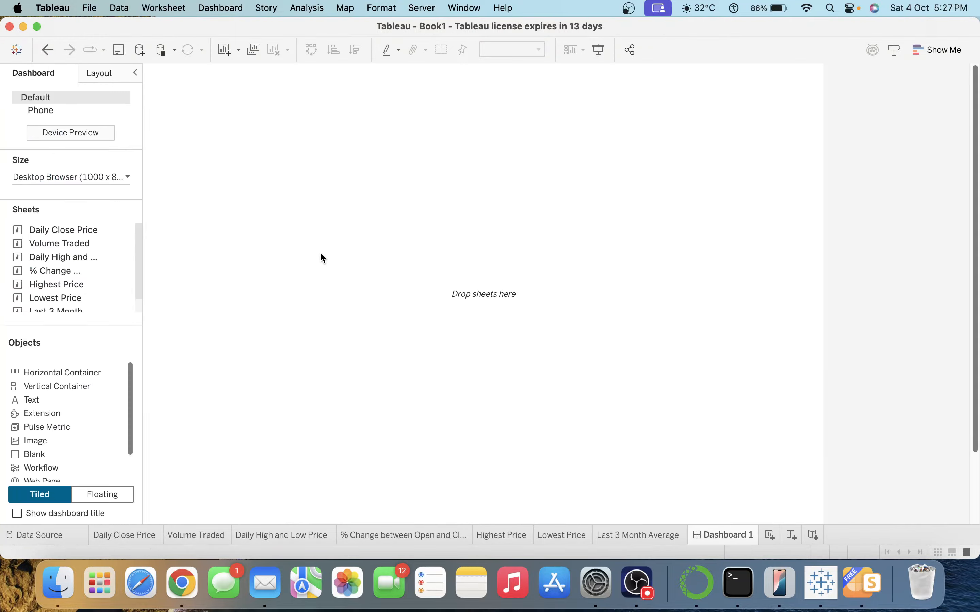
{"action": "left_click", "coordinate": [81, 177]}
{"action": "left_click", "coordinate": [73, 243]}
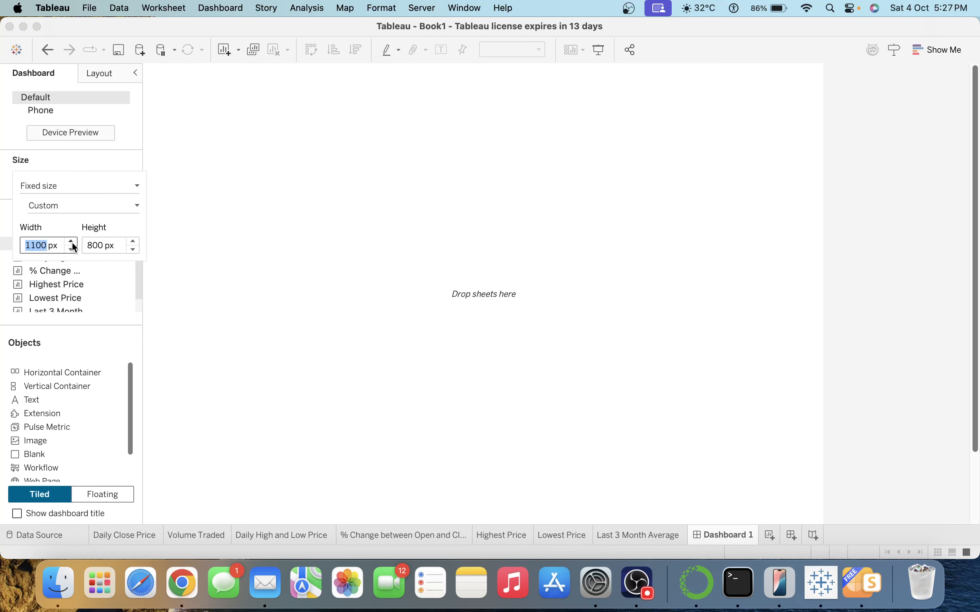
{"action": "left_click", "coordinate": [73, 243]}
{"action": "left_click", "coordinate": [73, 243]}
{"action": "left_click", "coordinate": [73, 242]}
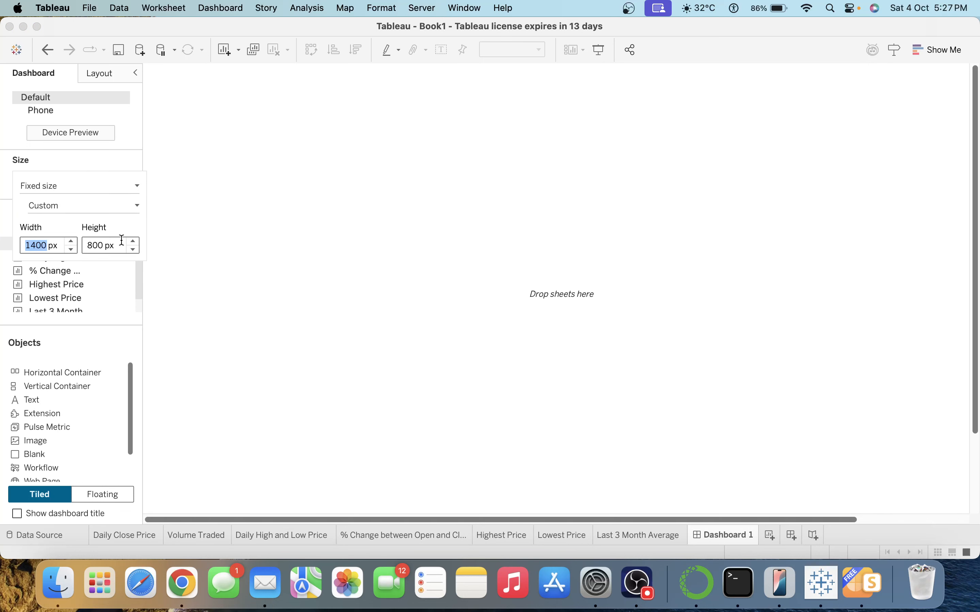
{"action": "left_click", "coordinate": [133, 242]}
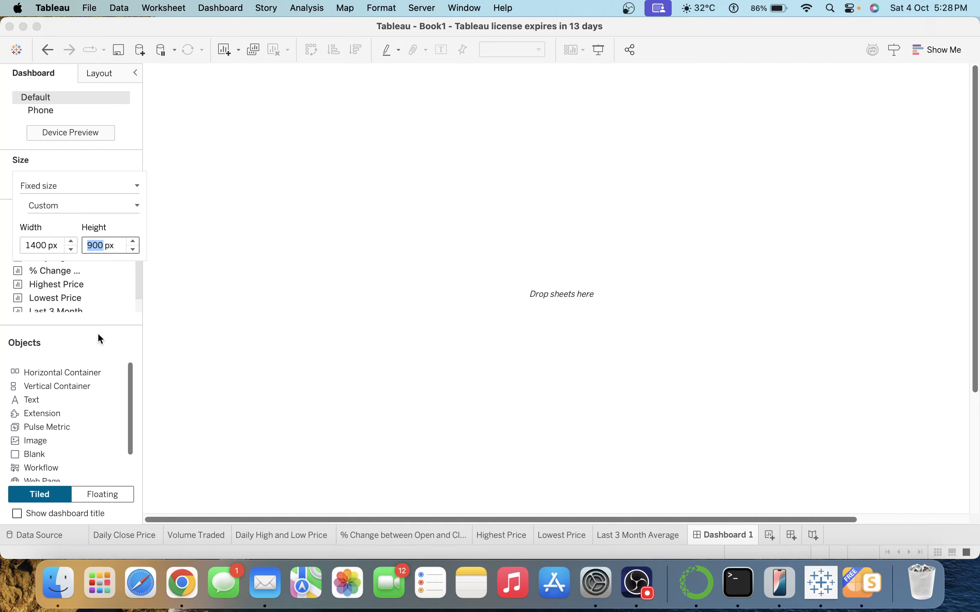
{"action": "left_click", "coordinate": [285, 336]}
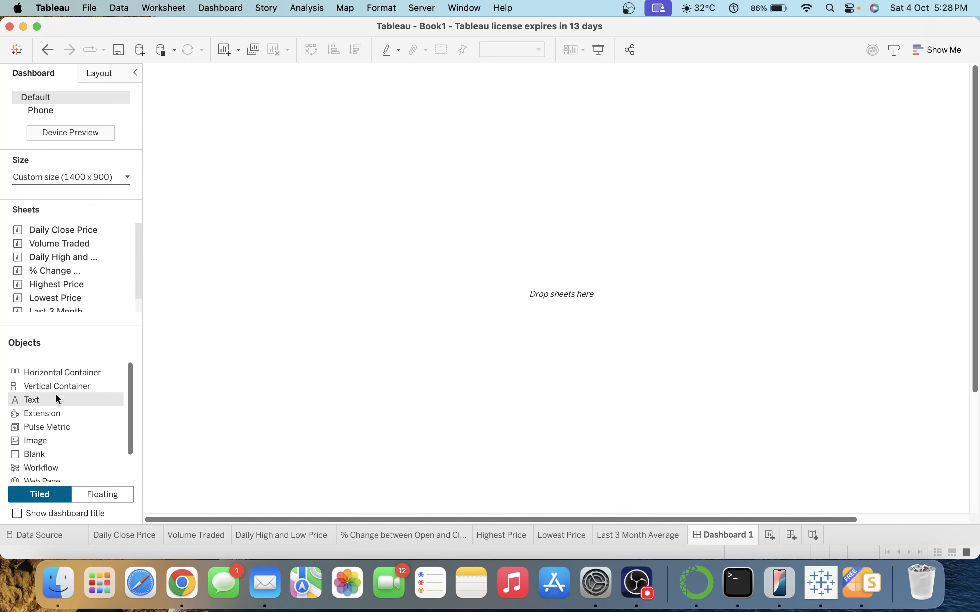
Add vertical and horizontal containers and place the Daily Close Price chart.
{"action": "left_click_drag", "start_coordinate": [57, 388], "coordinate": [284, 379]}
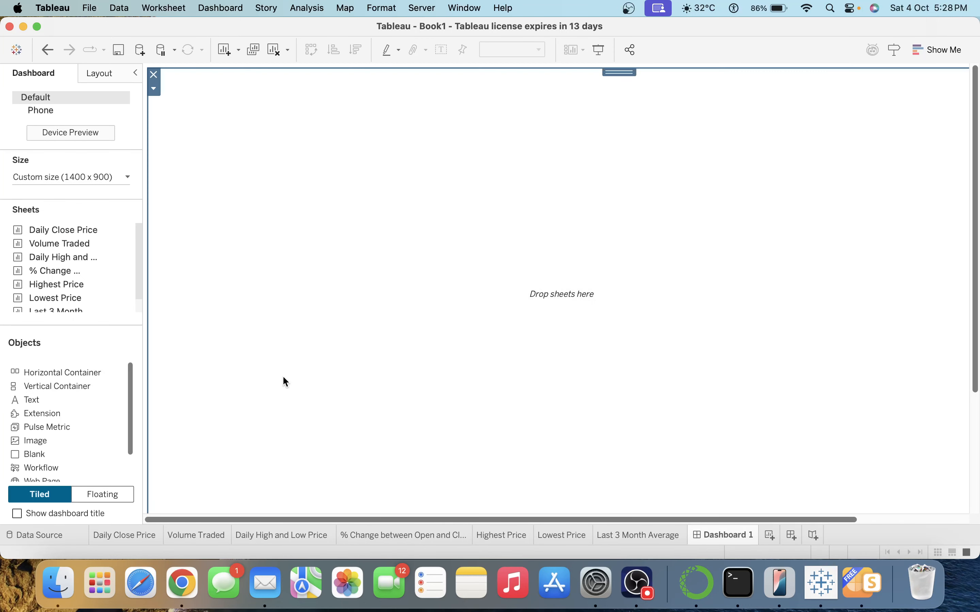
{"action": "left_click_drag", "start_coordinate": [83, 375], "coordinate": [488, 316]}
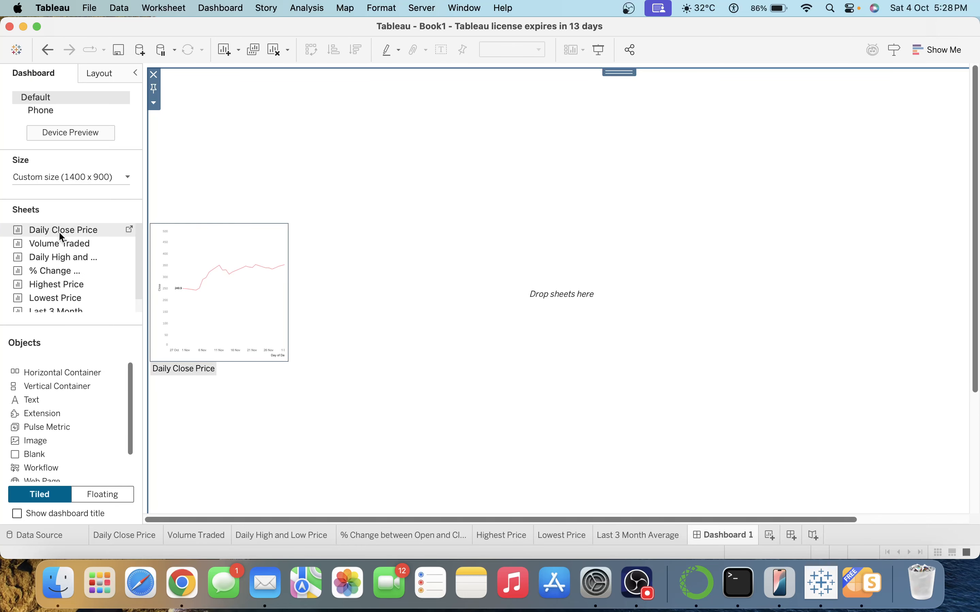
{"action": "left_click_drag", "start_coordinate": [59, 231], "coordinate": [267, 245]}
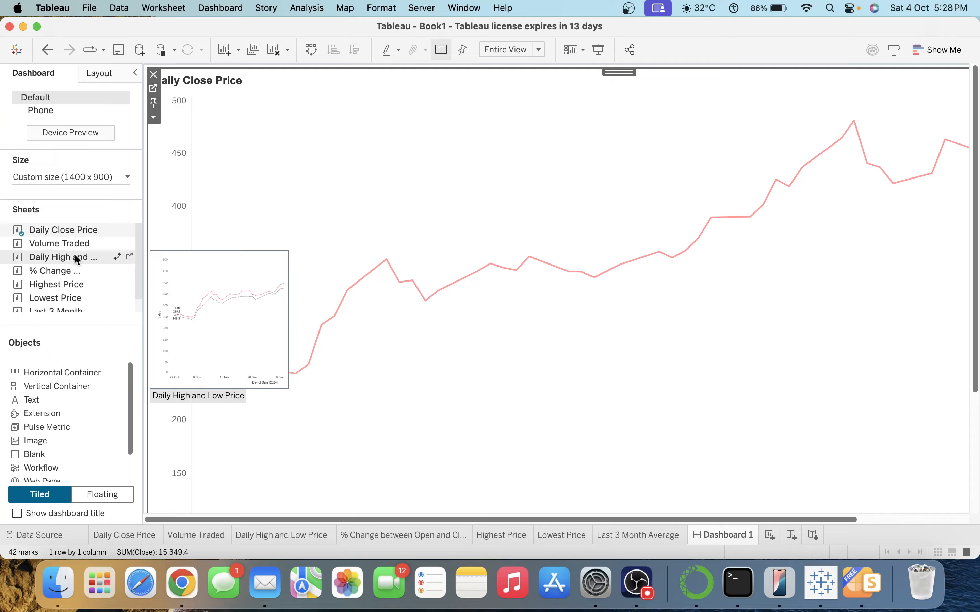
Place Daily High and Low Price beside Daily Close Price and add an empty vertical container below.
{"action": "left_click_drag", "start_coordinate": [74, 255], "coordinate": [2, 163]}
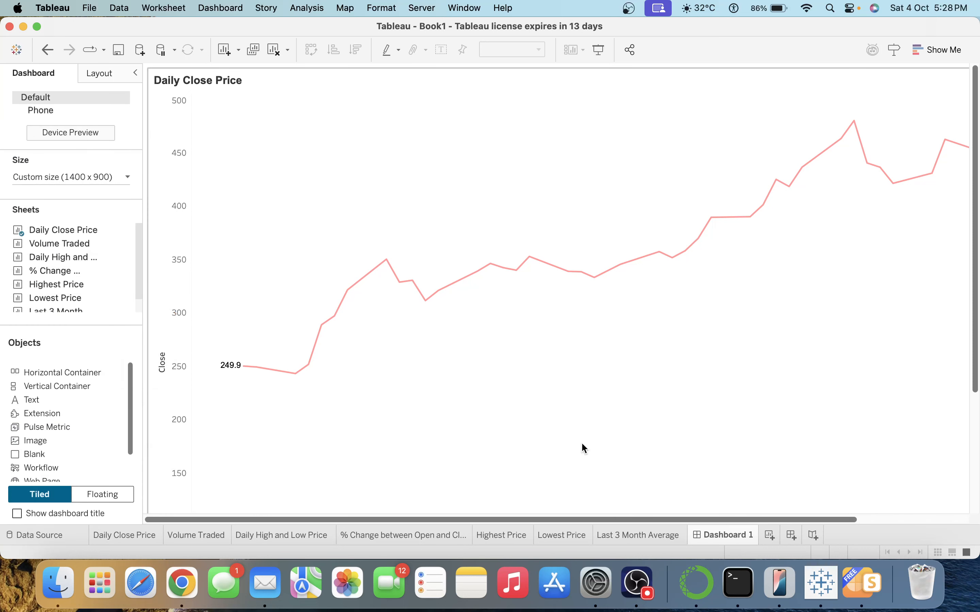
{"action": "left_click", "coordinate": [911, 520]}
{"action": "mouse_move", "coordinate": [69, 236]}
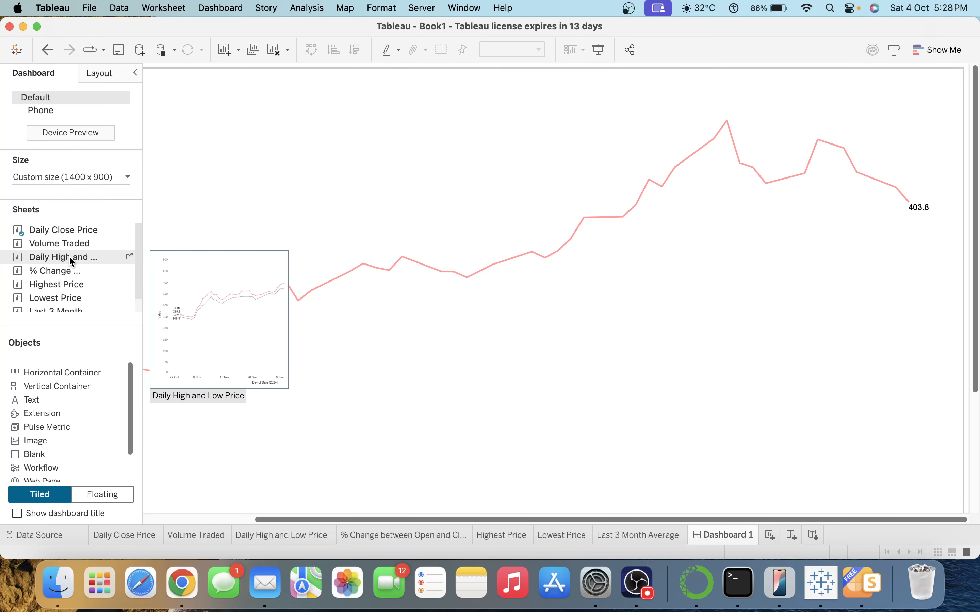
{"action": "left_click_drag", "start_coordinate": [69, 255], "coordinate": [808, 243]}
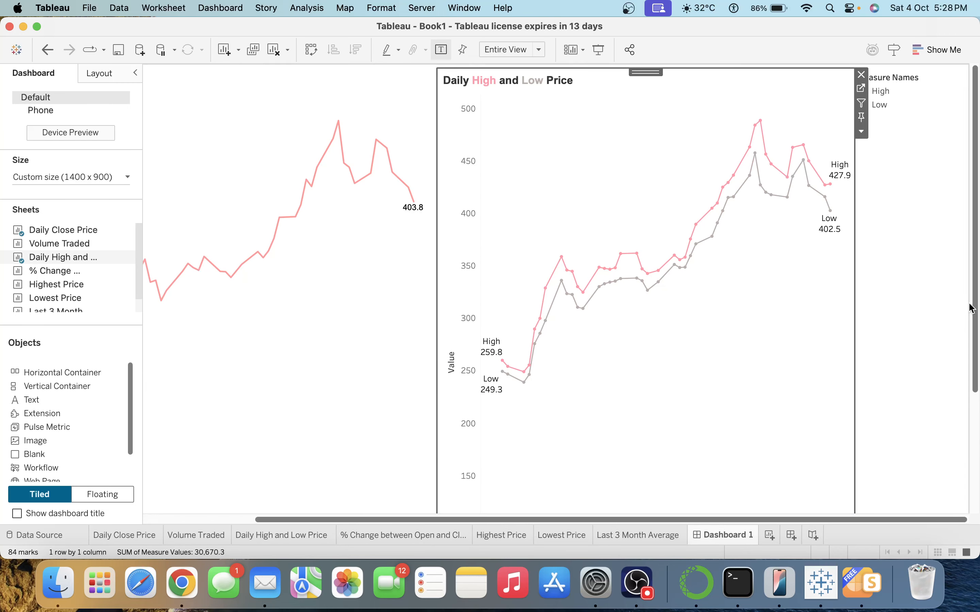
{"action": "left_click_drag", "start_coordinate": [975, 295], "coordinate": [976, 416]}
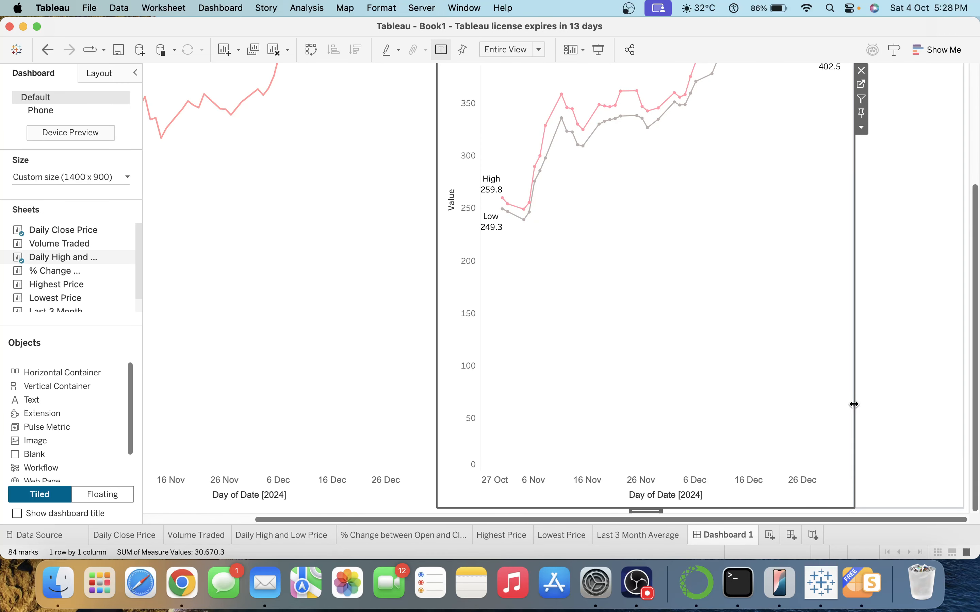
{"action": "scroll", "coordinate": [853, 404], "scroll_direction": "right", "scroll_amount": 5}
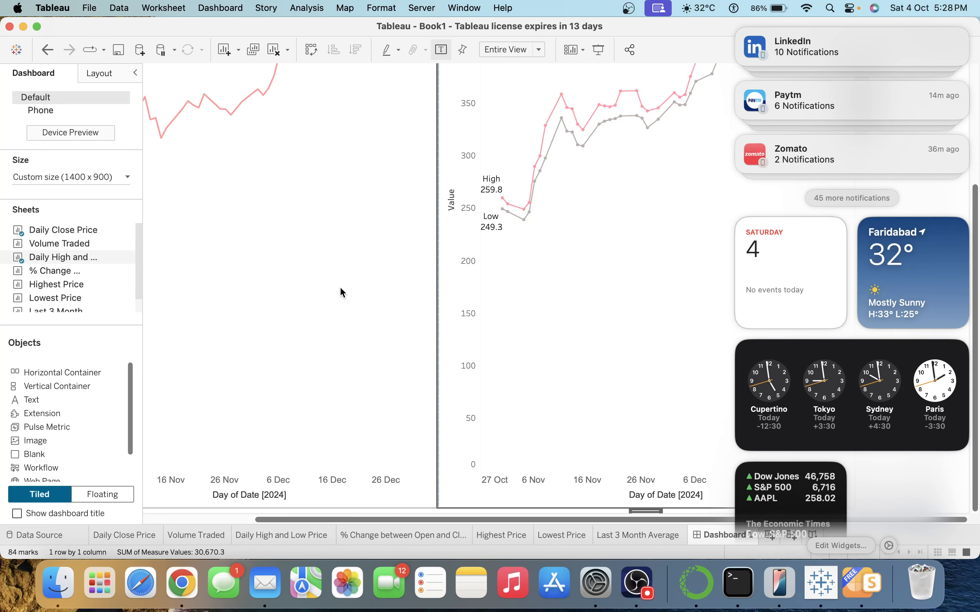
{"action": "left_click", "coordinate": [356, 289]}
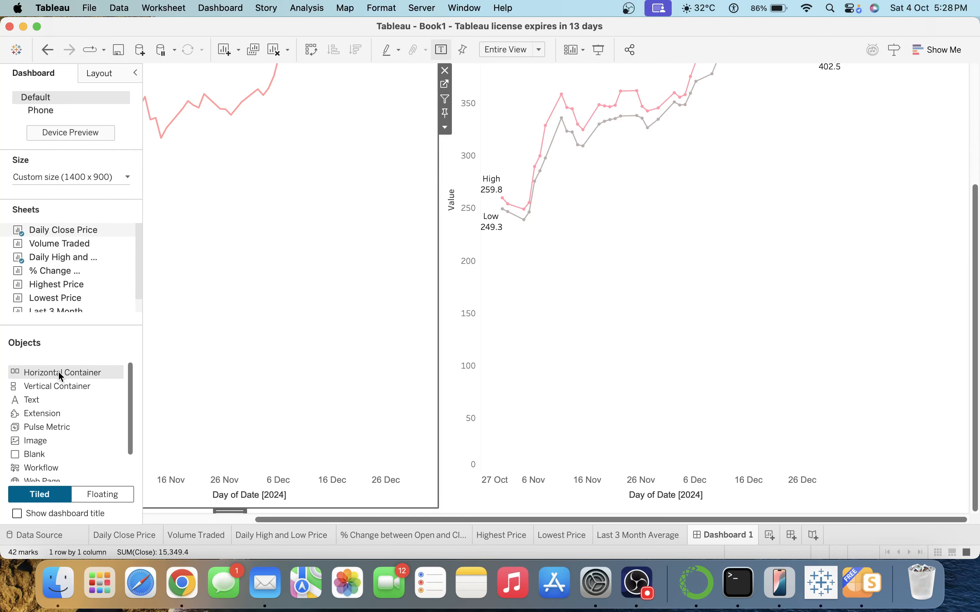
{"action": "left_click_drag", "start_coordinate": [89, 385], "coordinate": [399, 502]}
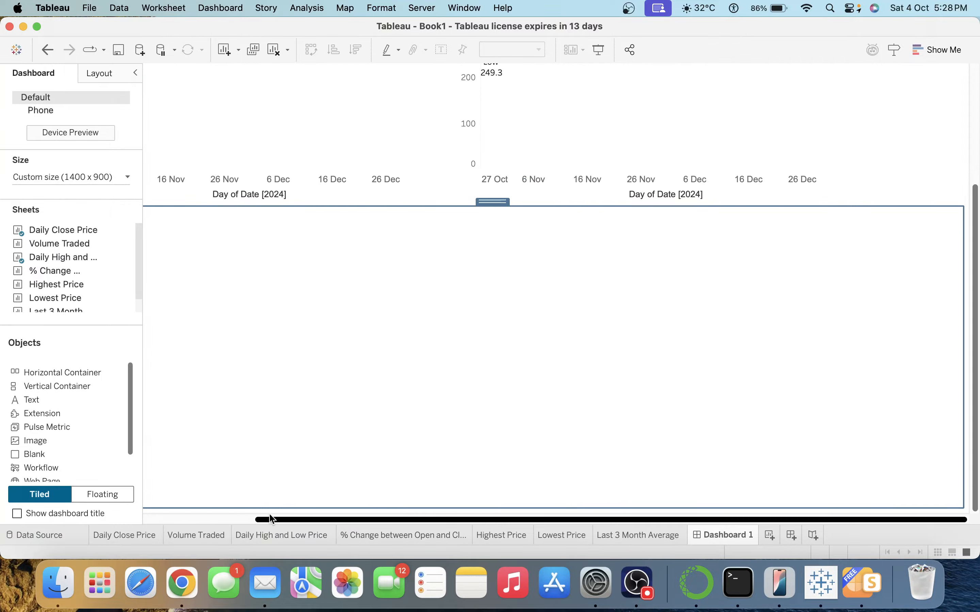
Put Volume Traded in the lower container with % Change between Open and Close to its right.
{"action": "left_click", "coordinate": [208, 522]}
{"action": "mouse_move", "coordinate": [68, 288]}
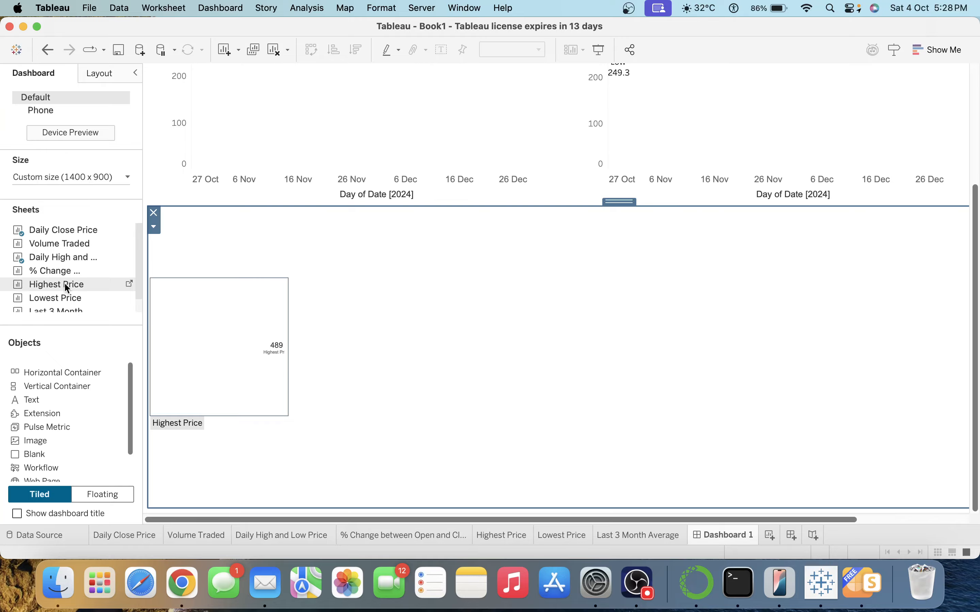
{"action": "left_click_drag", "start_coordinate": [66, 244], "coordinate": [283, 329]}
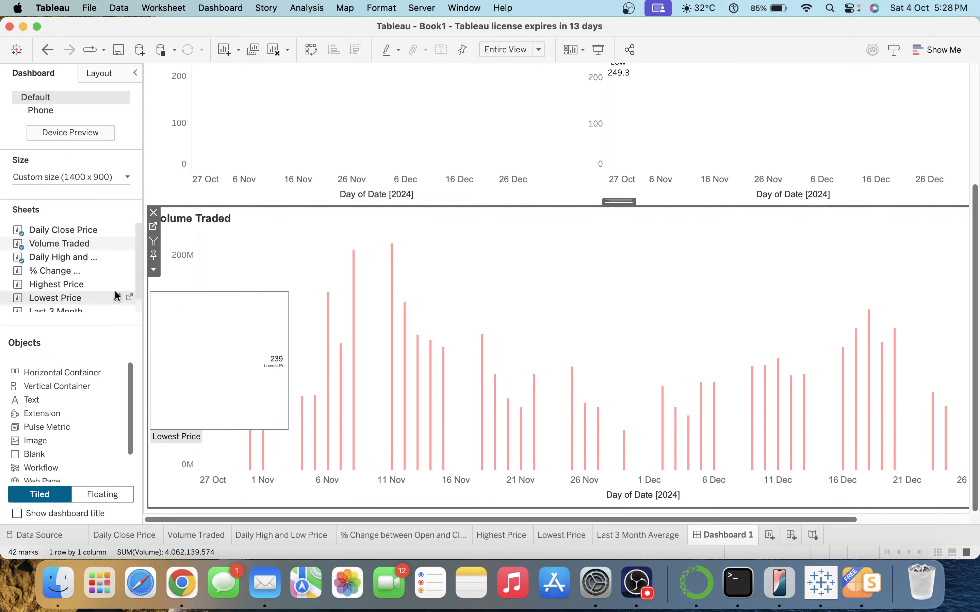
{"action": "mouse_move", "coordinate": [81, 283]}
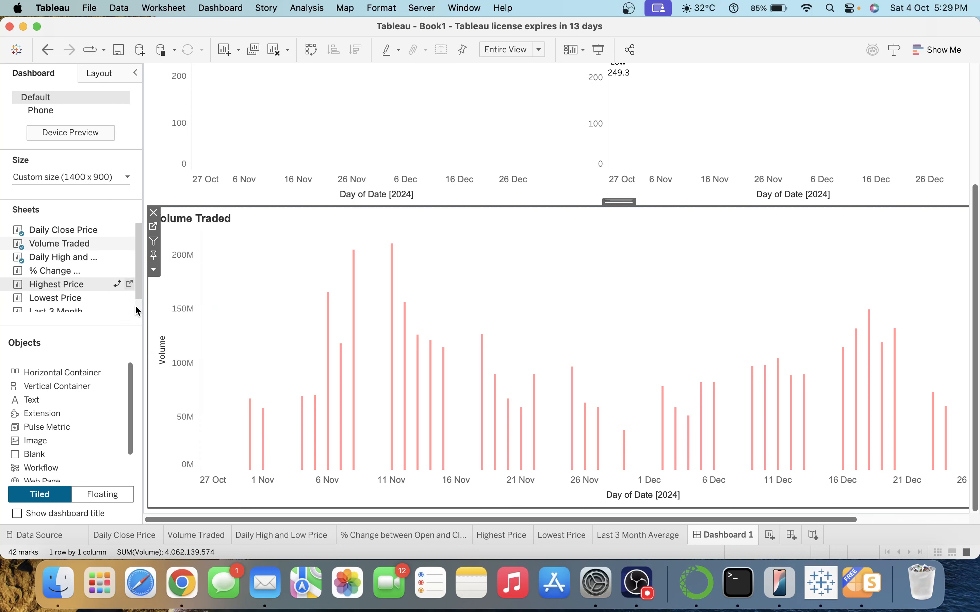
{"action": "left_click_drag", "start_coordinate": [36, 271], "coordinate": [907, 366]}
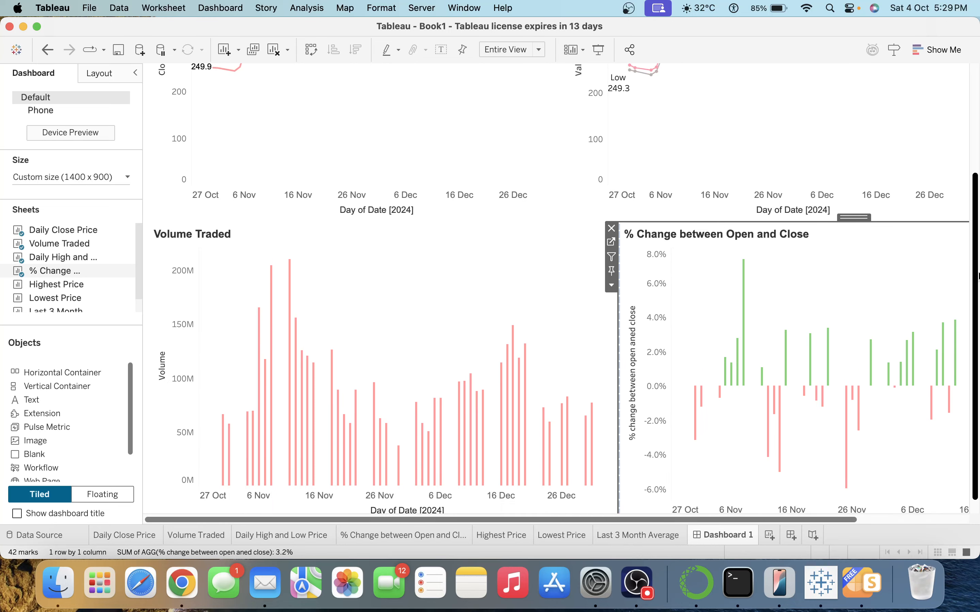
{"action": "scroll", "coordinate": [977, 304], "scroll_direction": "up", "scroll_amount": 5}
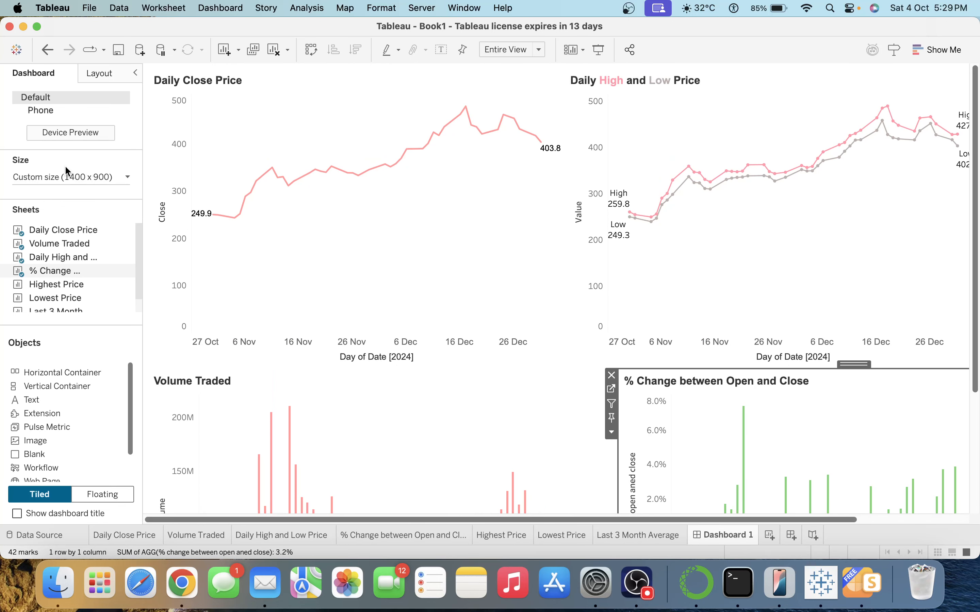
Fix the dashboard width at 1200 px and add a horizontal container across the top.
{"action": "left_click", "coordinate": [65, 177]}
{"action": "left_click", "coordinate": [71, 263]}
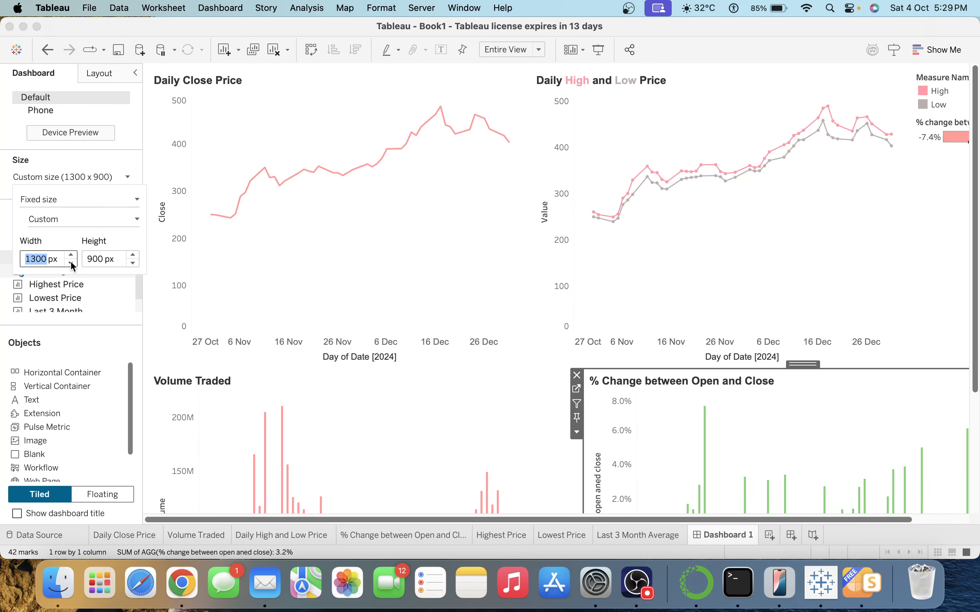
{"action": "left_click", "coordinate": [71, 262]}
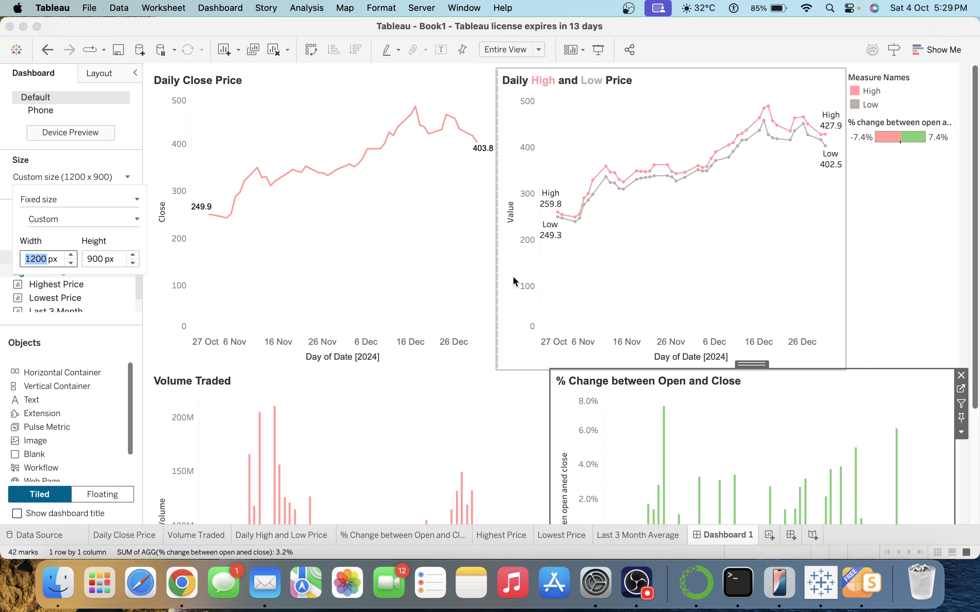
{"action": "left_click", "coordinate": [976, 321]}
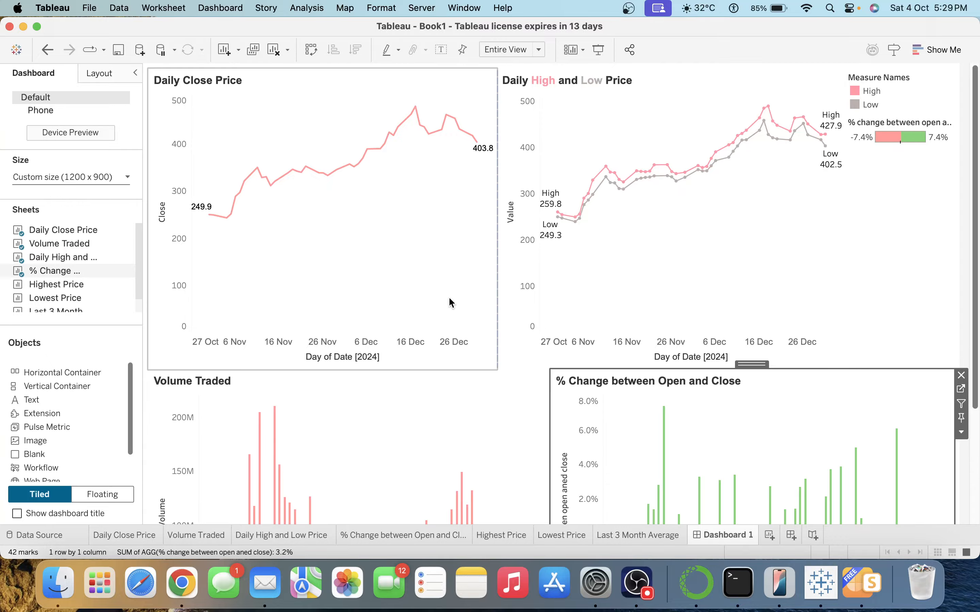
{"action": "mouse_move", "coordinate": [77, 371]}
{"action": "left_mouse_down"}
{"action": "mouse_move", "coordinate": [411, 297]}
{"action": "mouse_move", "coordinate": [963, 101]}
{"action": "mouse_move", "coordinate": [207, 404]}
{"action": "mouse_move", "coordinate": [90, 377]}
{"action": "mouse_move", "coordinate": [530, 123]}
{"action": "mouse_move", "coordinate": [518, 66]}
{"action": "left_mouse_up"}
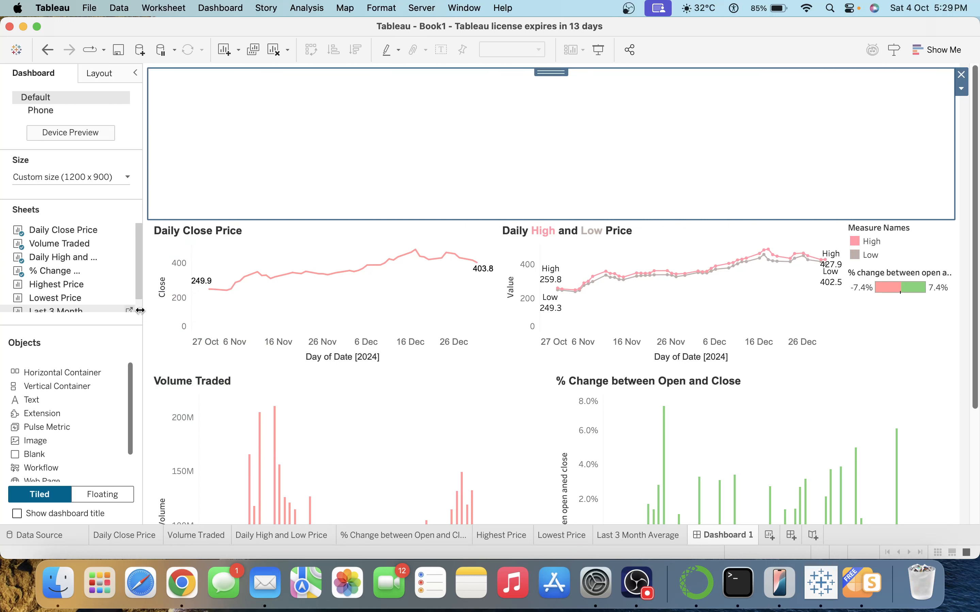
Place Highest Price, Lowest Price and Last 3 Month Average tiles in the top container.
{"action": "scroll", "coordinate": [137, 308], "scroll_direction": "down", "scroll_amount": 1}
{"action": "left_click_drag", "start_coordinate": [74, 304], "coordinate": [478, 169]}
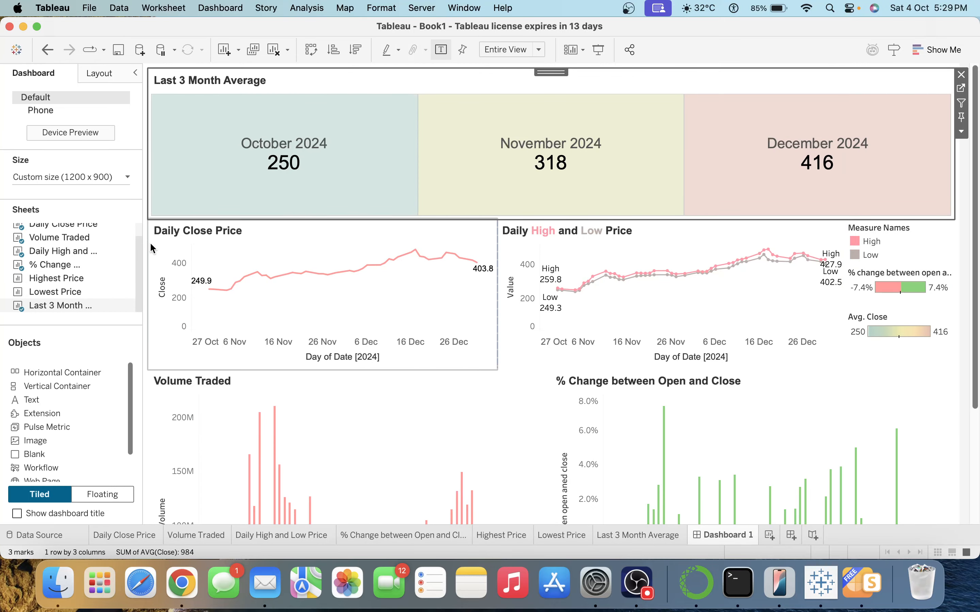
{"action": "scroll", "coordinate": [74, 243], "scroll_direction": "up", "scroll_amount": 1}
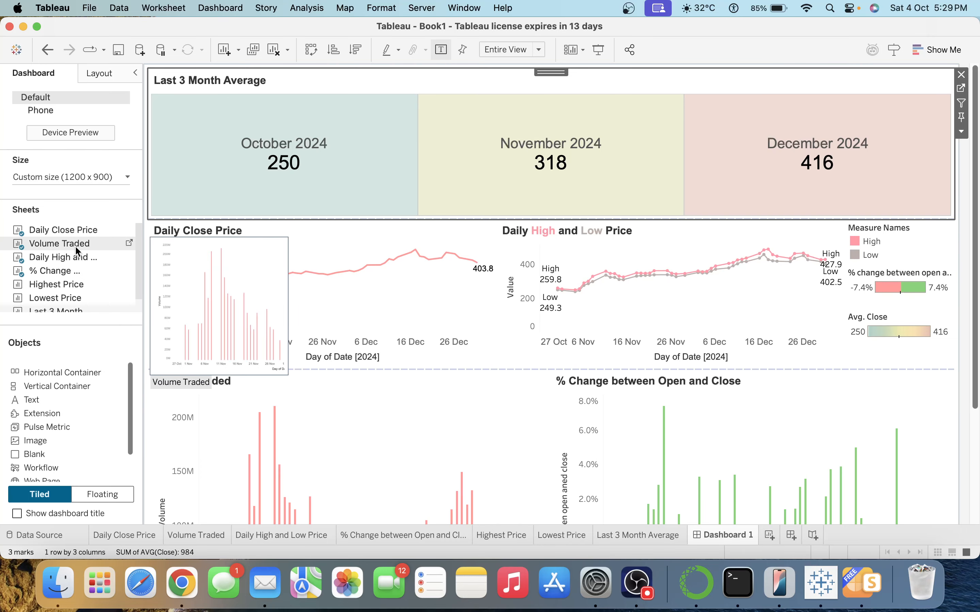
{"action": "left_click_drag", "start_coordinate": [77, 288], "coordinate": [232, 136]}
{"action": "left_click_drag", "start_coordinate": [83, 295], "coordinate": [311, 170]}
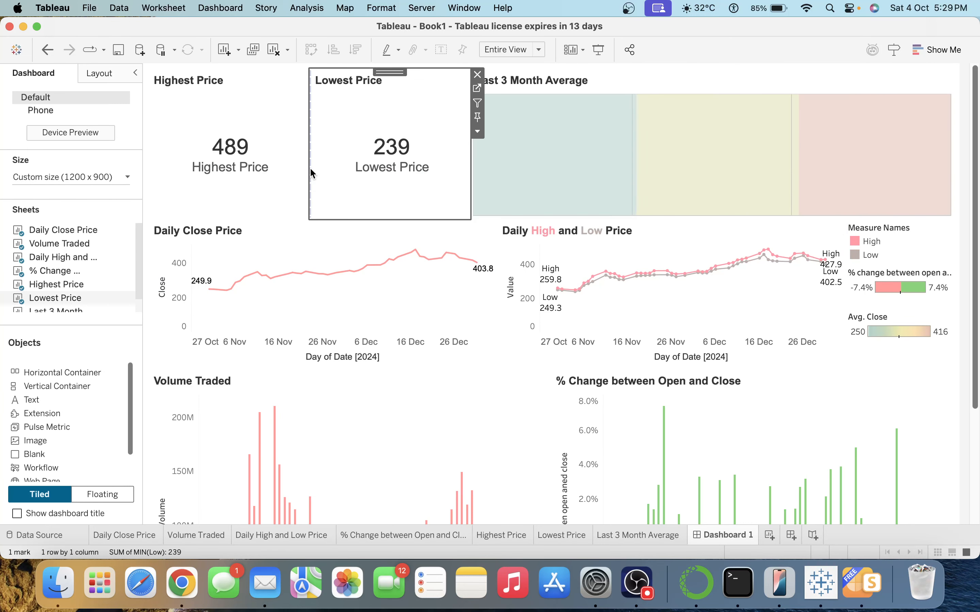
Try equal widths for the three tiles, undo it, and make the KPI row shorter.
{"action": "double_click", "coordinate": [388, 74]}
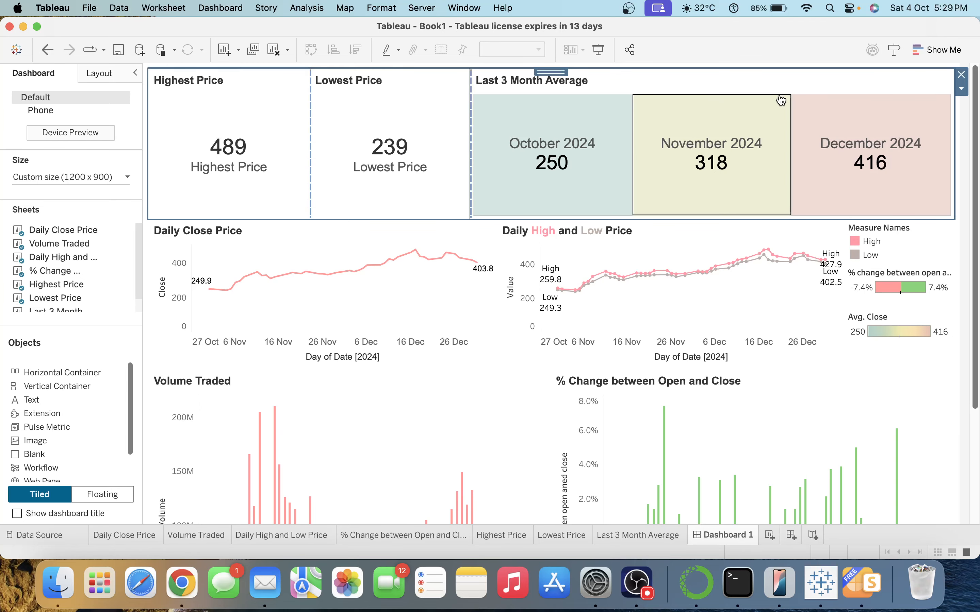
{"action": "left_click", "coordinate": [962, 89]}
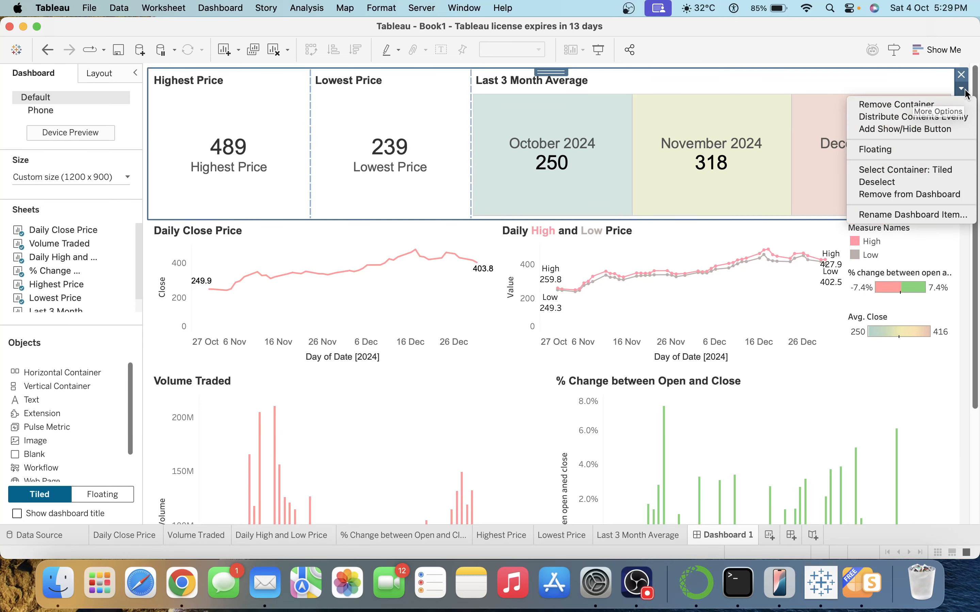
{"action": "left_click", "coordinate": [909, 117]}
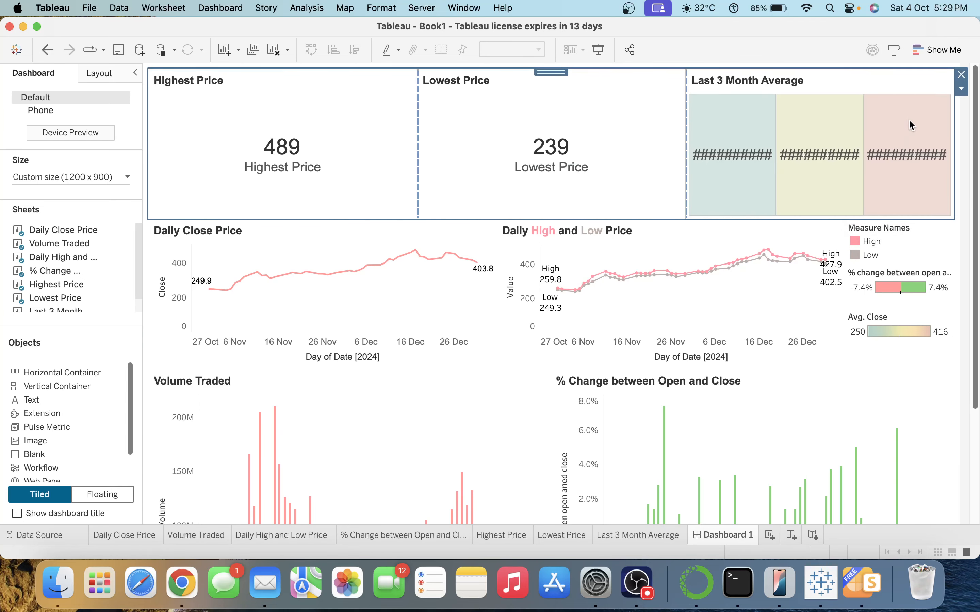
{"action": "key", "text": "super+z"}
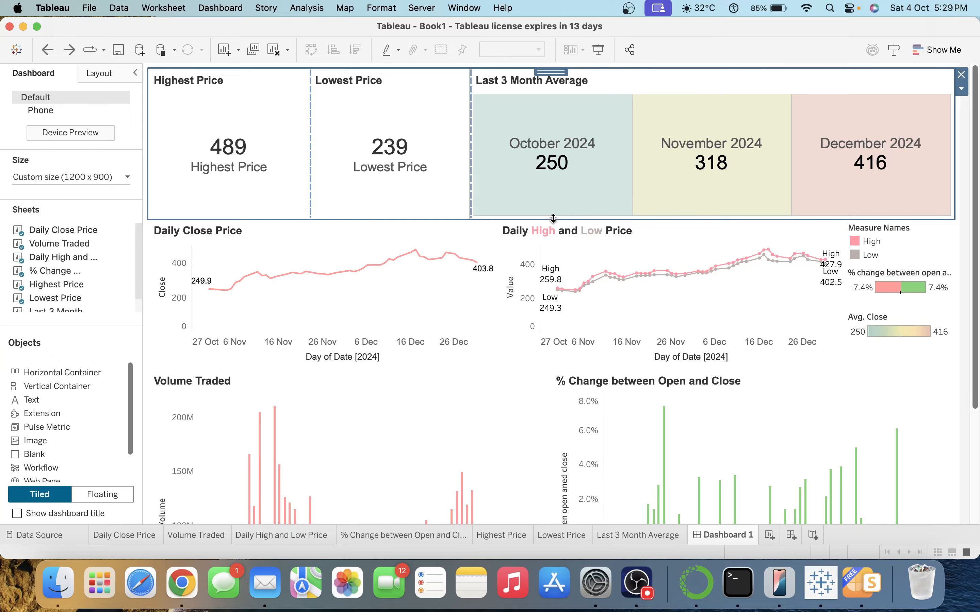
{"action": "left_click_drag", "start_coordinate": [554, 220], "coordinate": [549, 157]}
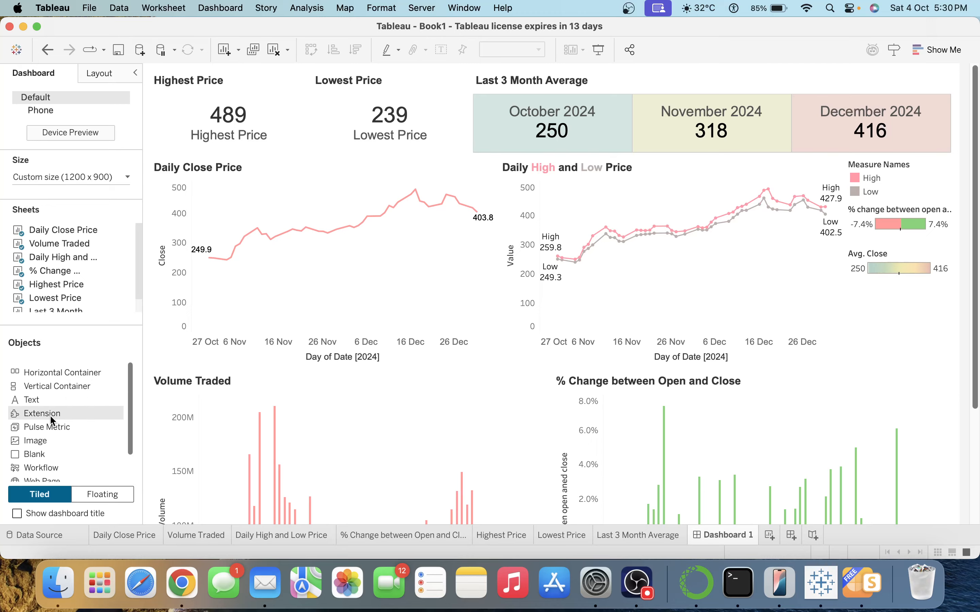
{"action": "mouse_move", "coordinate": [49, 399]}
{"action": "left_mouse_down"}
{"action": "mouse_move", "coordinate": [320, 66]}
{"action": "mouse_move", "coordinate": [308, 73]}
{"action": "left_mouse_up"}
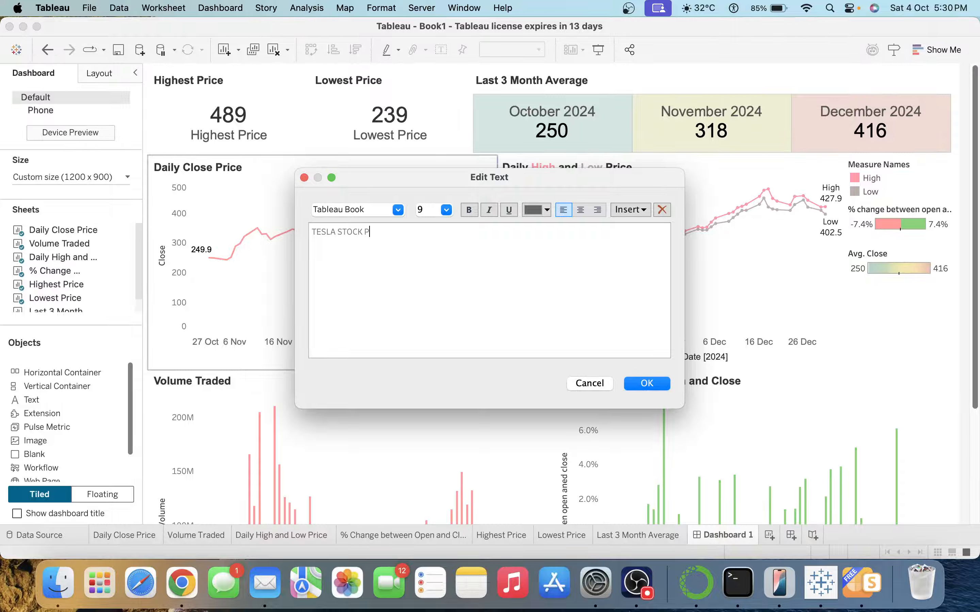
Format the 'TESLA STOCK PRICE' title as 28-point Arial in dark grey and place it.
{"action": "key", "text": "super+a"}
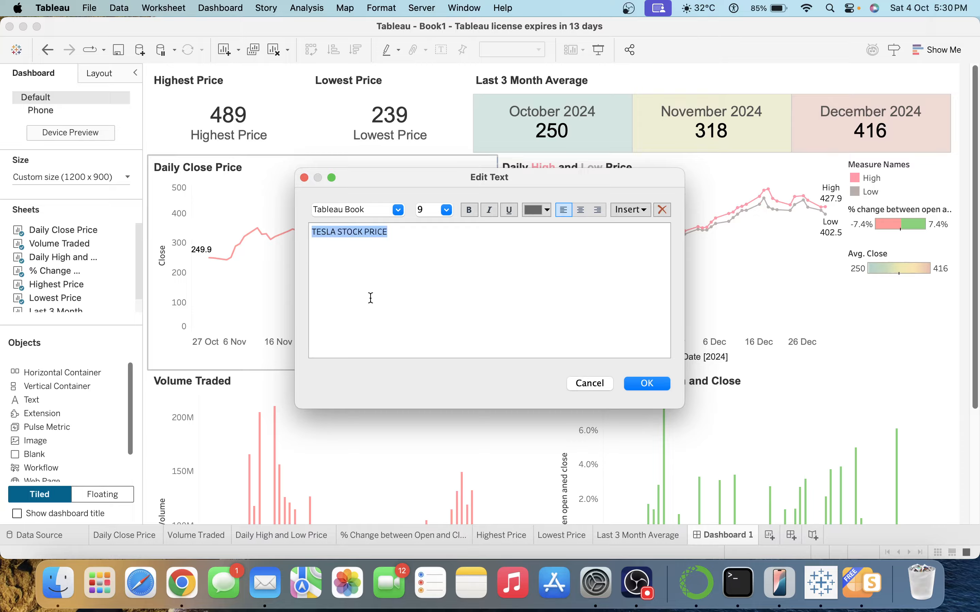
{"action": "left_click", "coordinate": [400, 214]}
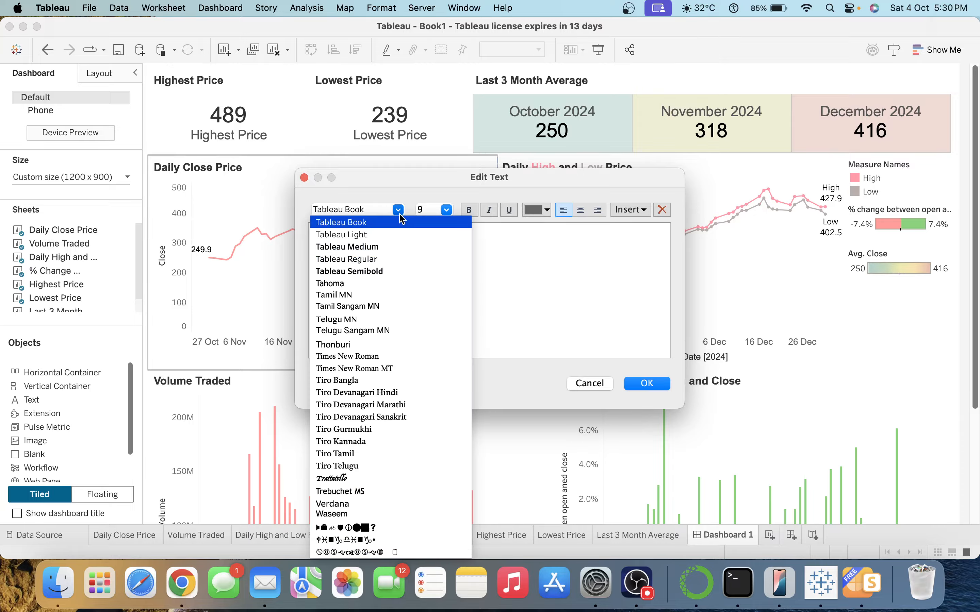
{"action": "type", "text": "arial"}
{"action": "key", "text": "Return"}
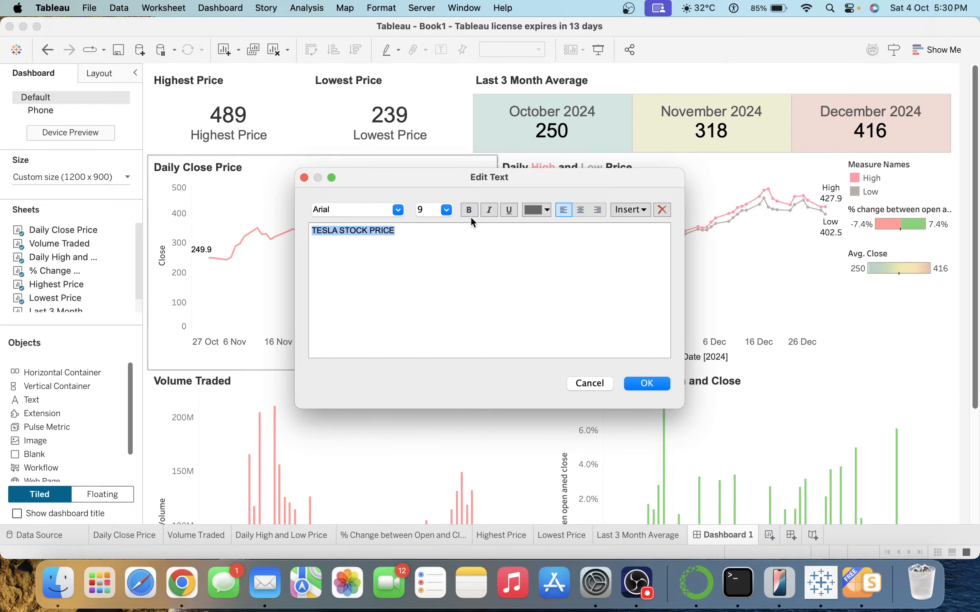
{"action": "left_click", "coordinate": [451, 211]}
{"action": "left_click", "coordinate": [432, 383]}
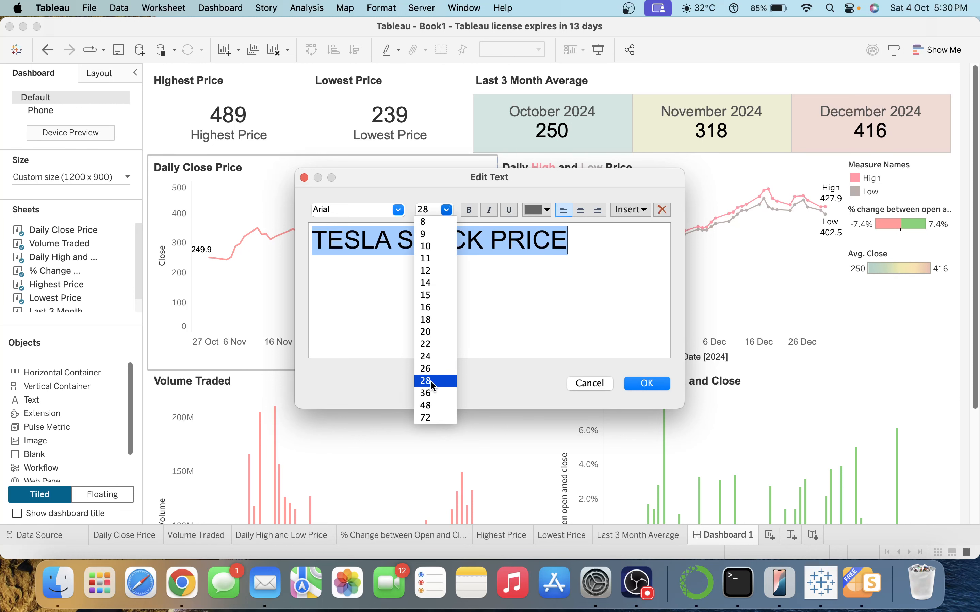
{"action": "left_click", "coordinate": [538, 209]}
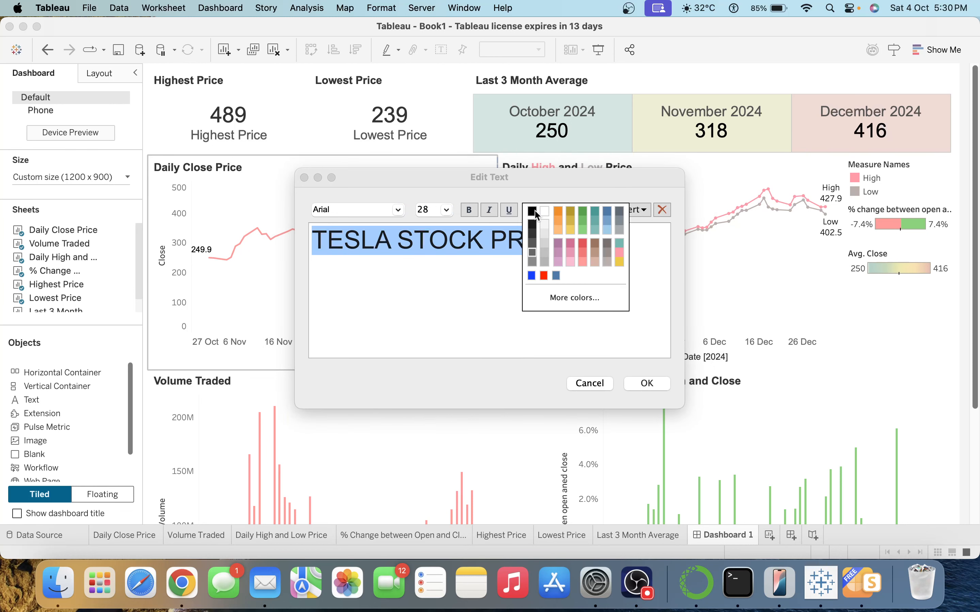
{"action": "left_click", "coordinate": [533, 234]}
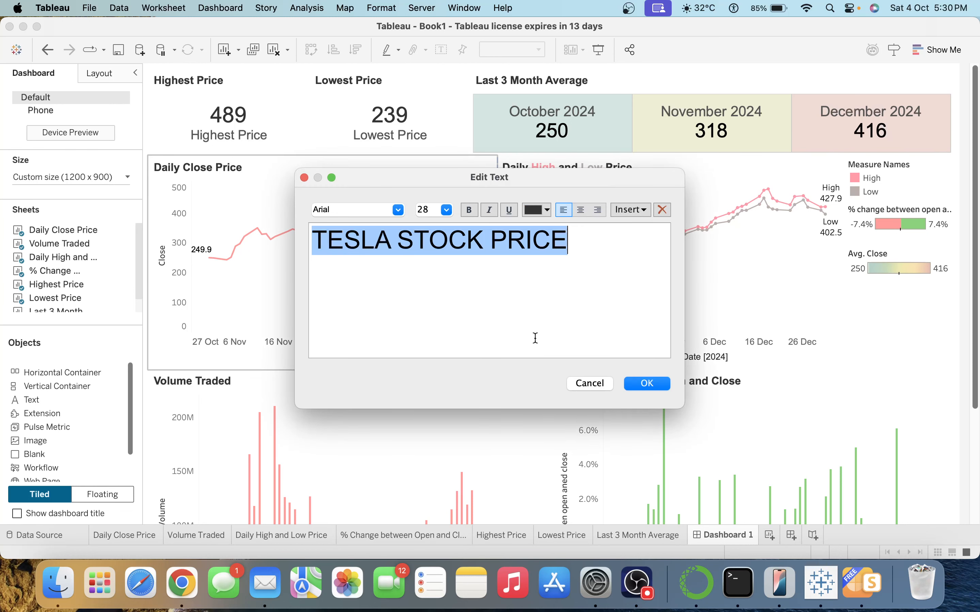
{"action": "left_click", "coordinate": [646, 383]}
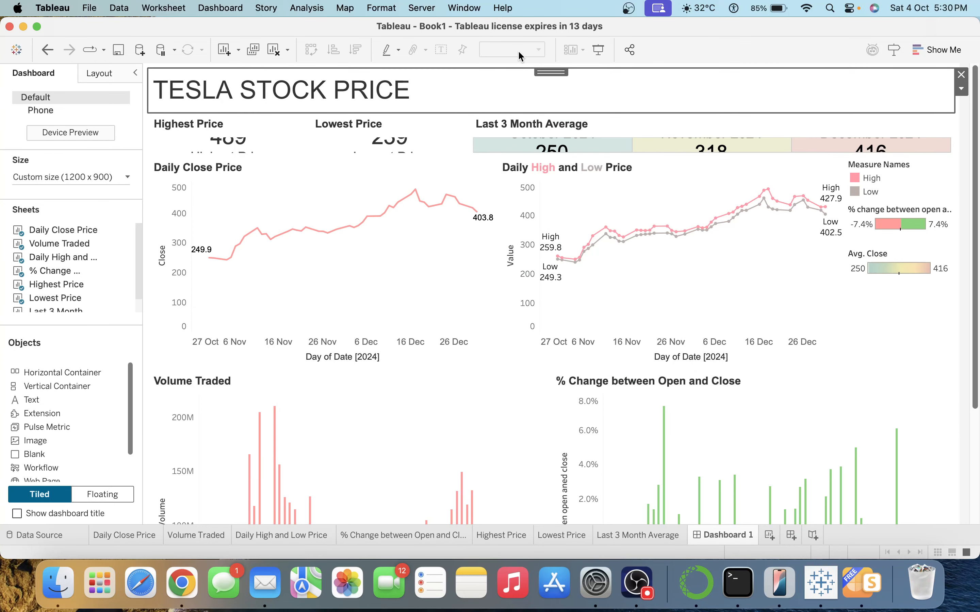
Make the KPI row taller and hide the Highest Price and Lowest Price tile titles.
{"action": "left_click_drag", "start_coordinate": [442, 158], "coordinate": [445, 185]}
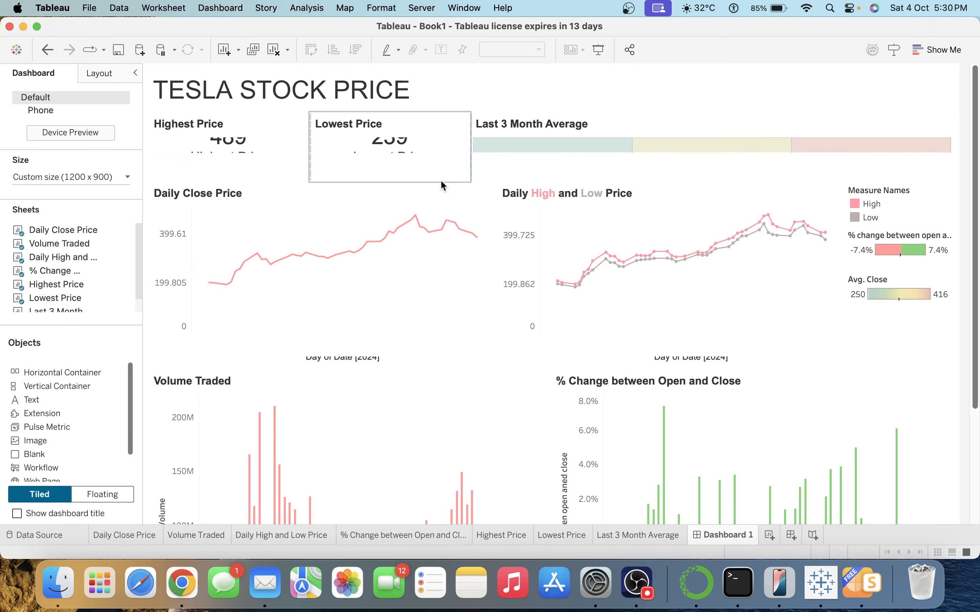
{"action": "left_click", "coordinate": [236, 127]}
{"action": "right_click", "coordinate": [236, 127]}
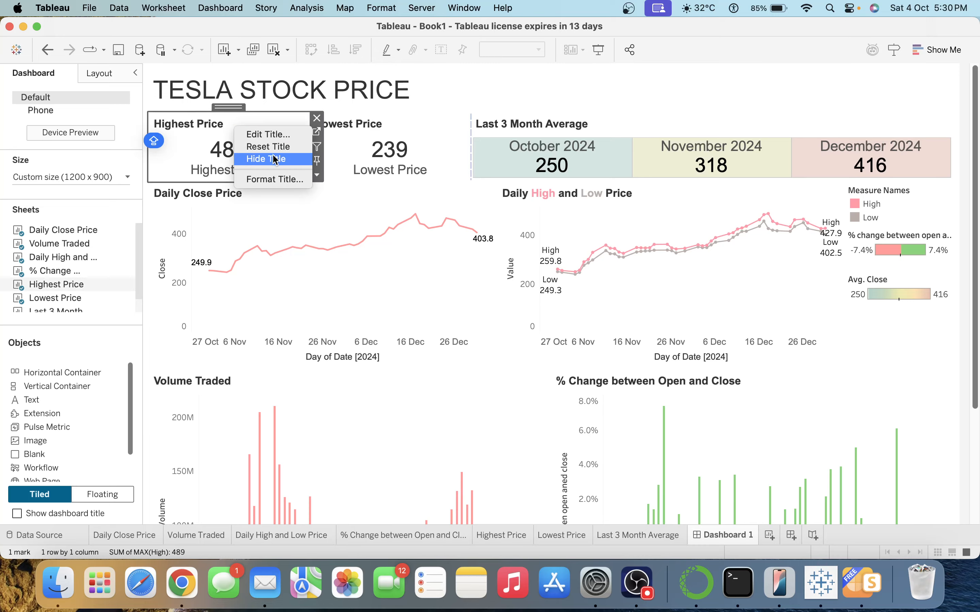
{"action": "left_click", "coordinate": [275, 159]}
{"action": "left_click", "coordinate": [374, 126]}
{"action": "right_click", "coordinate": [375, 127]}
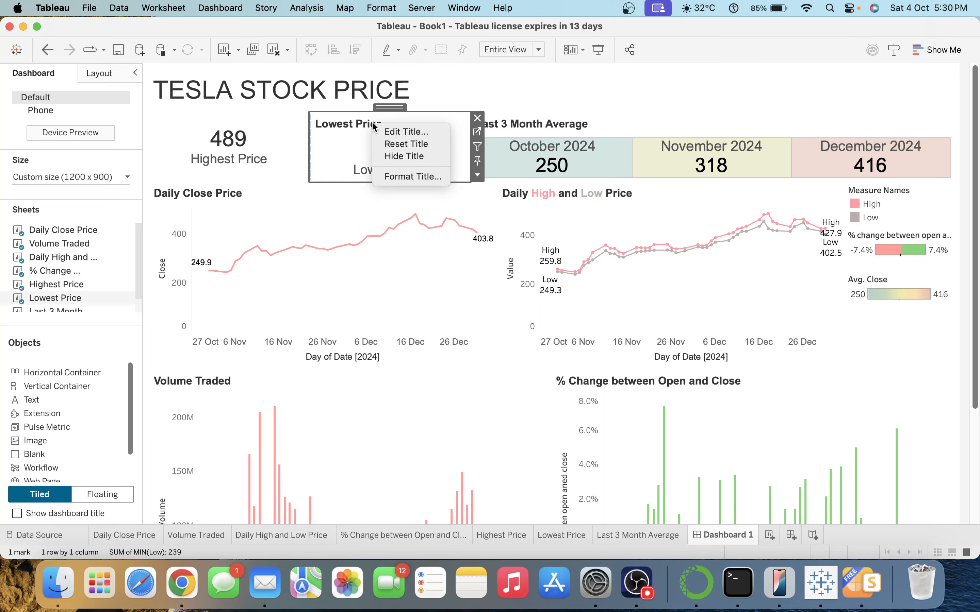
{"action": "left_click", "coordinate": [405, 156]}
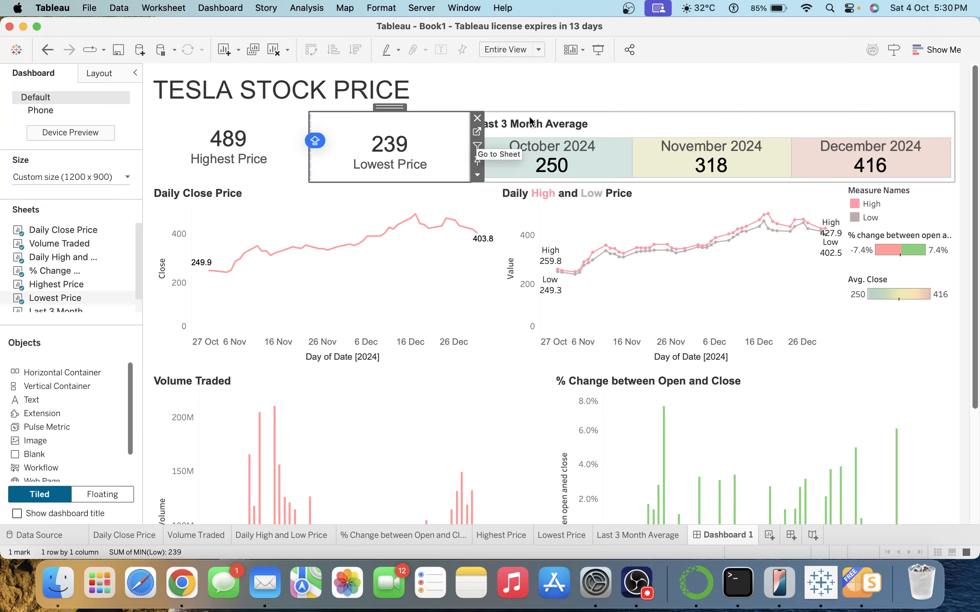
{"action": "left_click", "coordinate": [492, 87]}
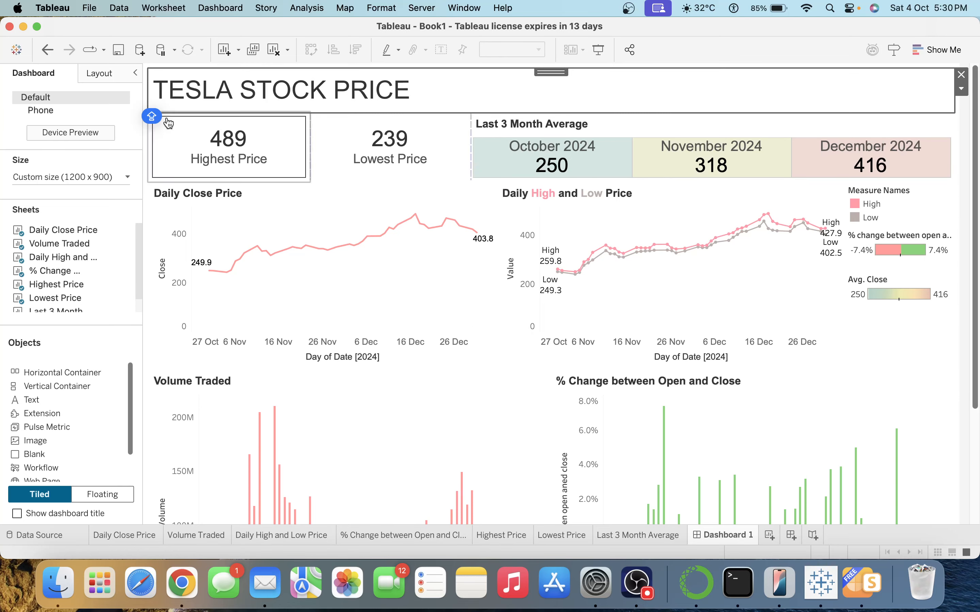
{"action": "left_click", "coordinate": [154, 71]}
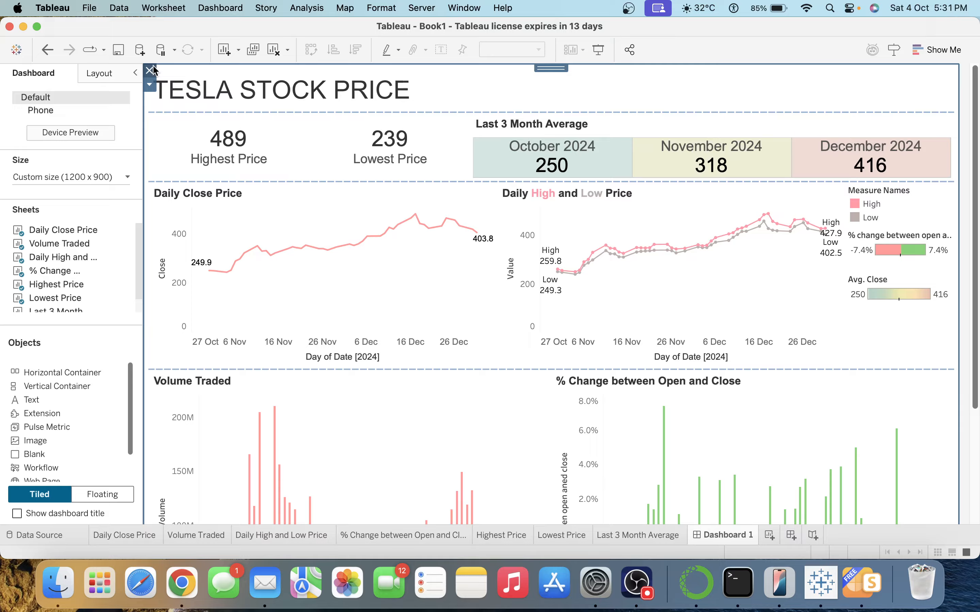
{"action": "left_click", "coordinate": [220, 8]}
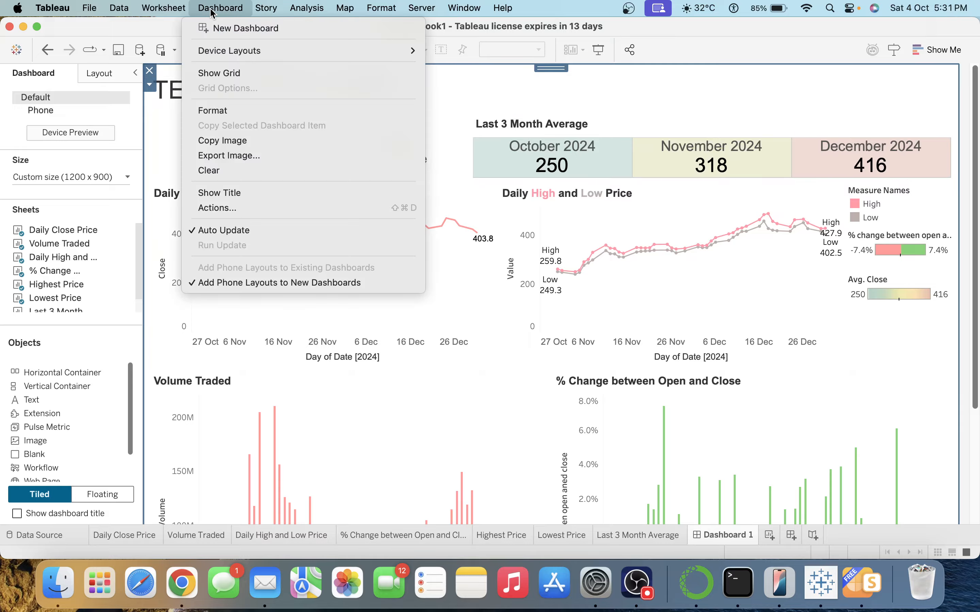
Set the default dashboard shading to light grey in Format Dashboard, leaving sheets white.
{"action": "left_click", "coordinate": [224, 110]}
{"action": "left_click", "coordinate": [113, 117]}
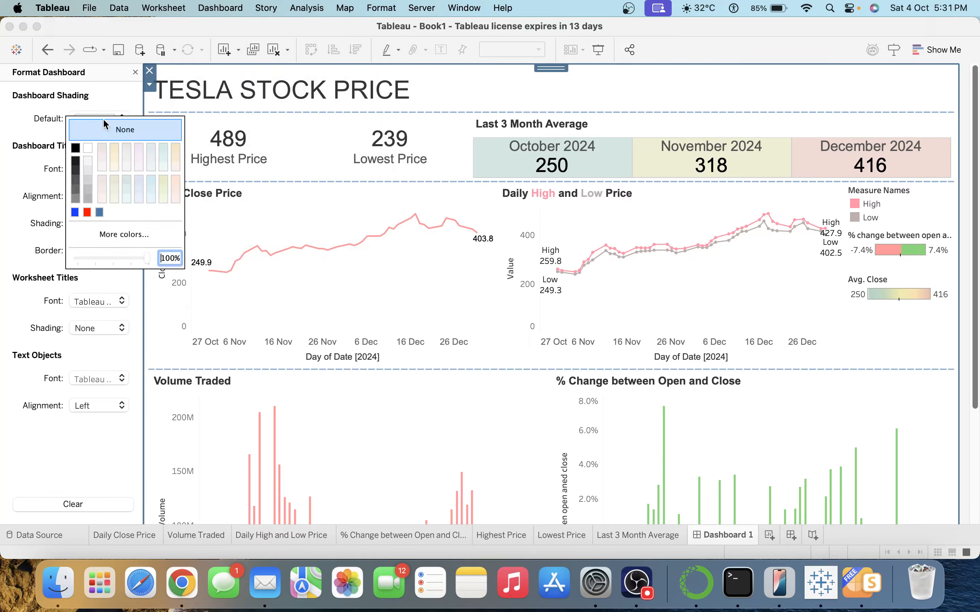
{"action": "left_click", "coordinate": [89, 159]}
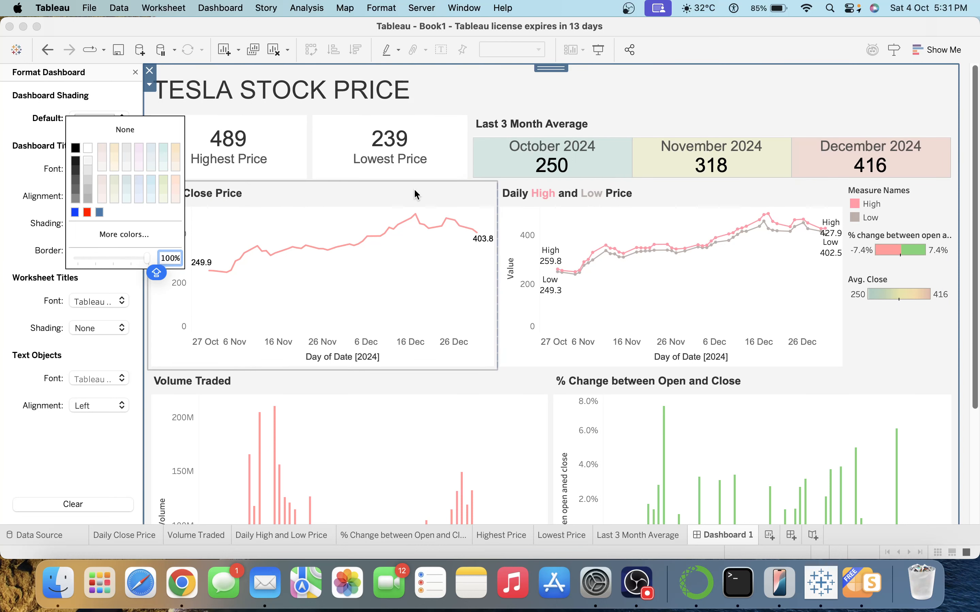
{"action": "left_click", "coordinate": [964, 119]}
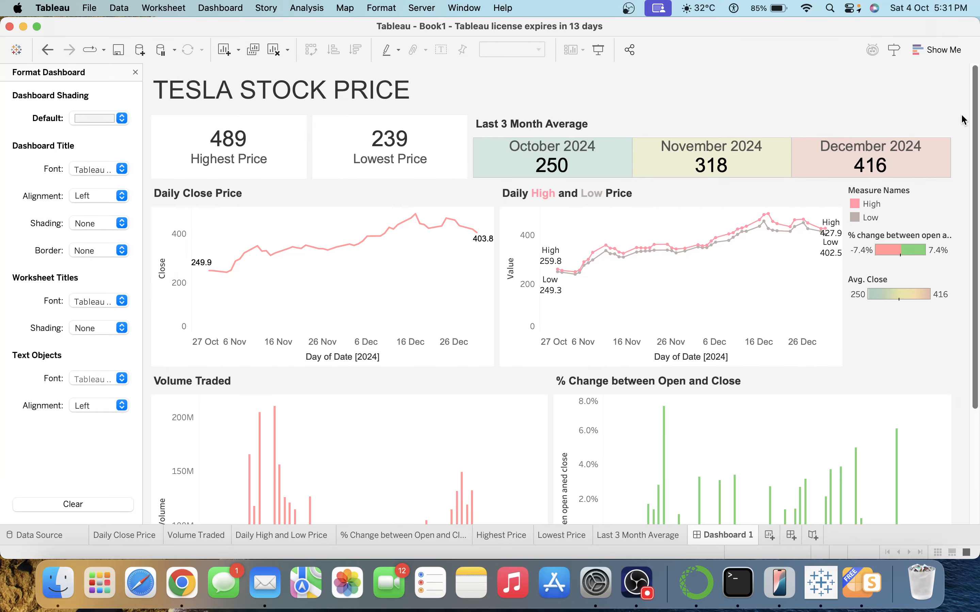
{"action": "left_click", "coordinate": [300, 212]}
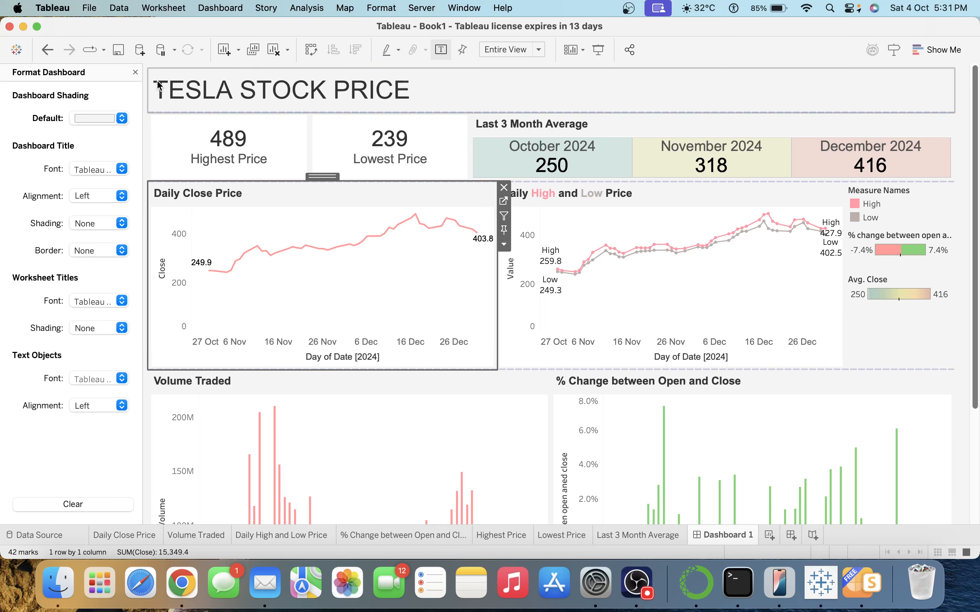
{"action": "left_click", "coordinate": [136, 72]}
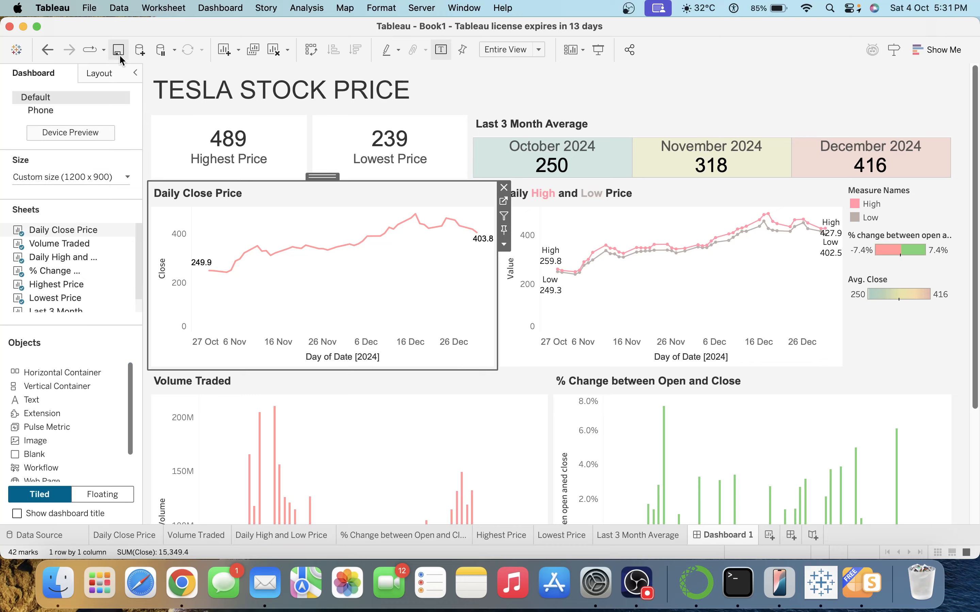
Set the Daily Close Price chart's border to None.
{"action": "left_click", "coordinate": [110, 75]}
{"action": "left_click", "coordinate": [57, 287]}
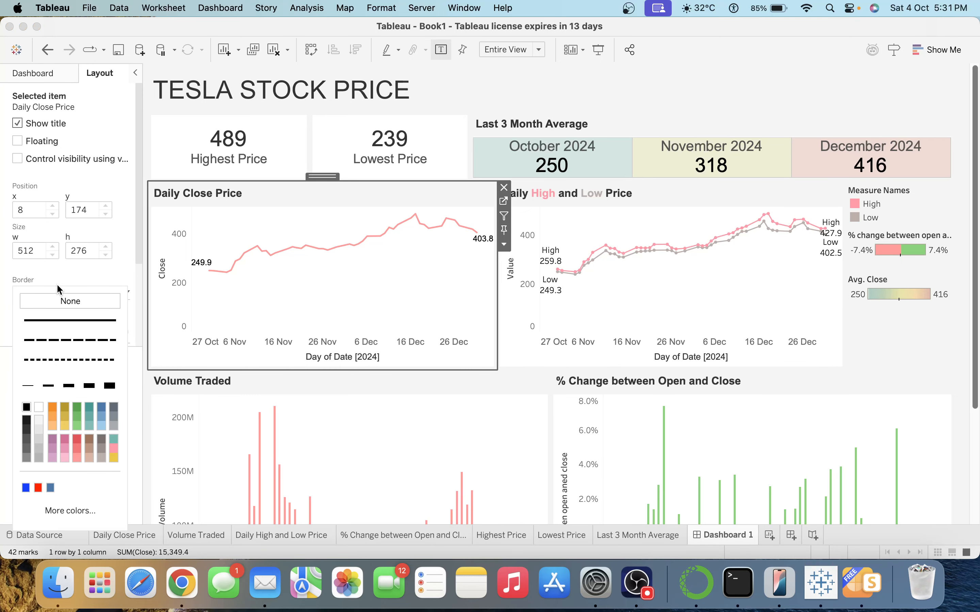
{"action": "left_click", "coordinate": [65, 301]}
{"action": "left_click", "coordinate": [61, 327]}
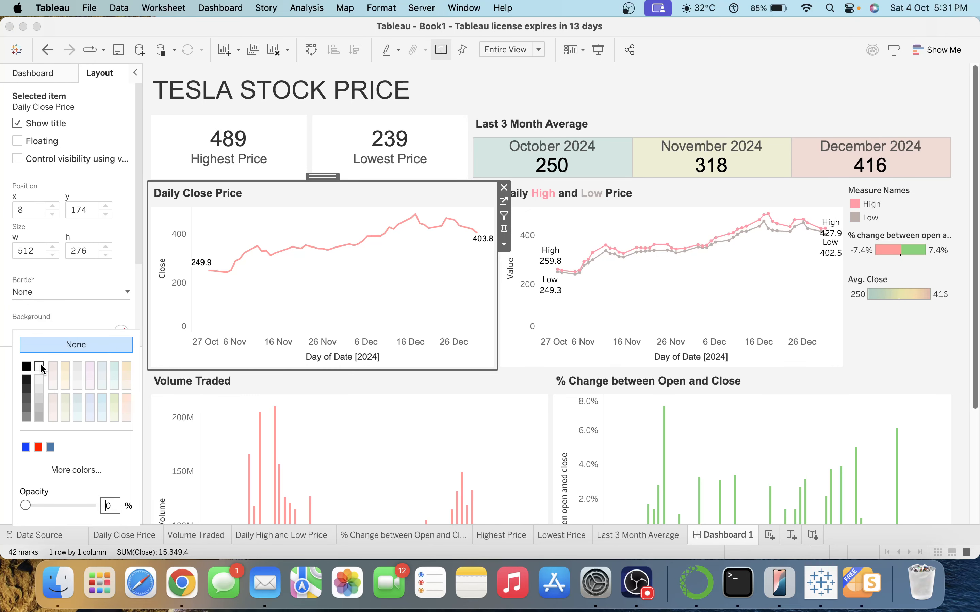
Give the High and Low, Volume Traded and % Change charts white backgrounds.
{"action": "left_click", "coordinate": [607, 215]}
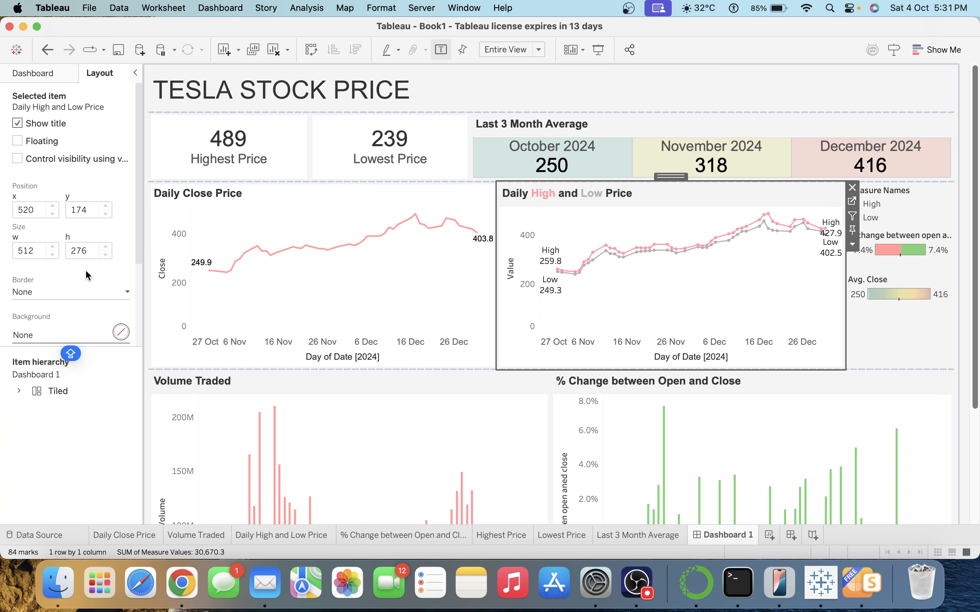
{"action": "left_click", "coordinate": [38, 338]}
{"action": "left_click", "coordinate": [39, 380]}
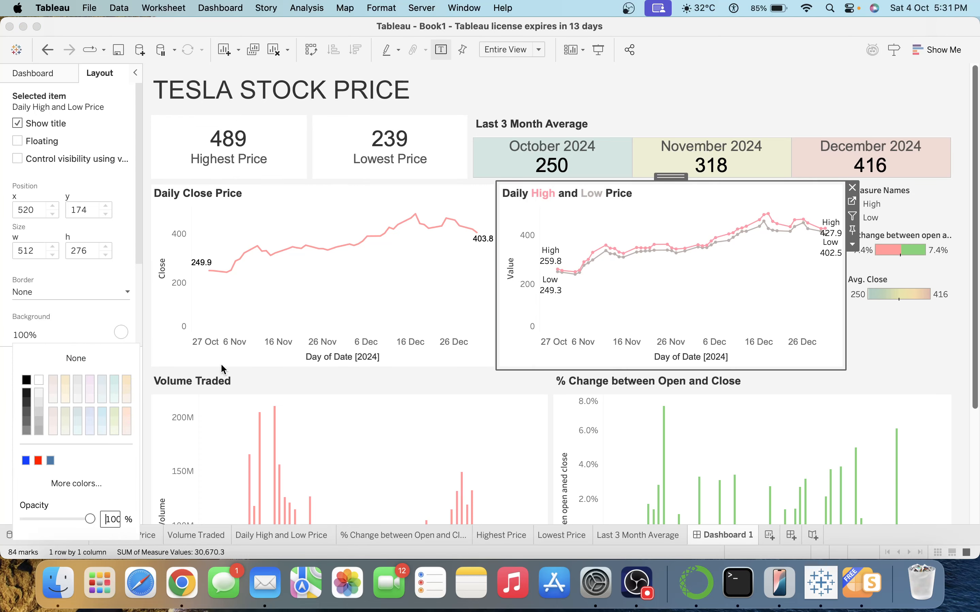
{"action": "left_click", "coordinate": [363, 384]}
{"action": "left_click", "coordinate": [26, 334]}
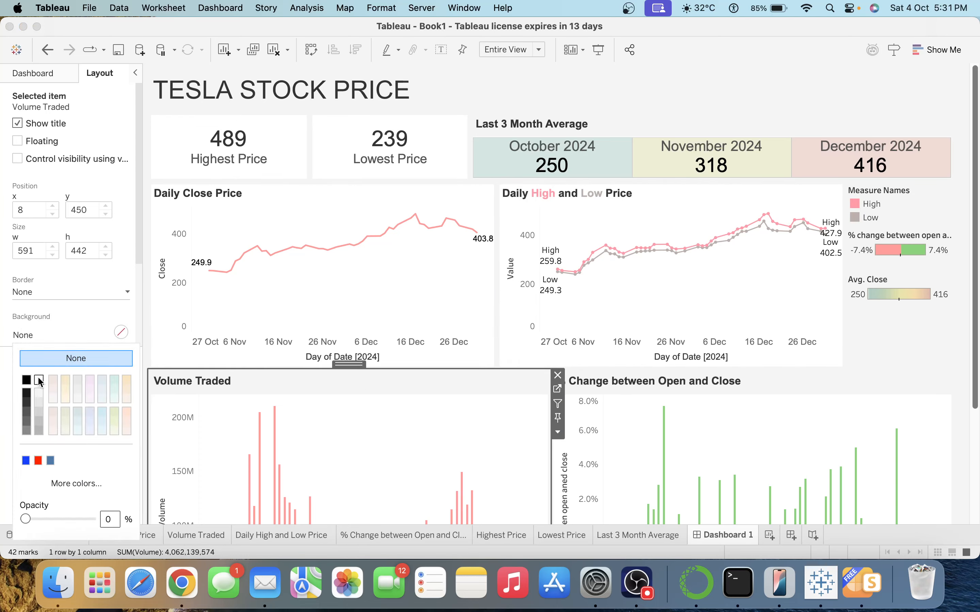
{"action": "left_click", "coordinate": [38, 380]}
{"action": "left_click", "coordinate": [589, 400]}
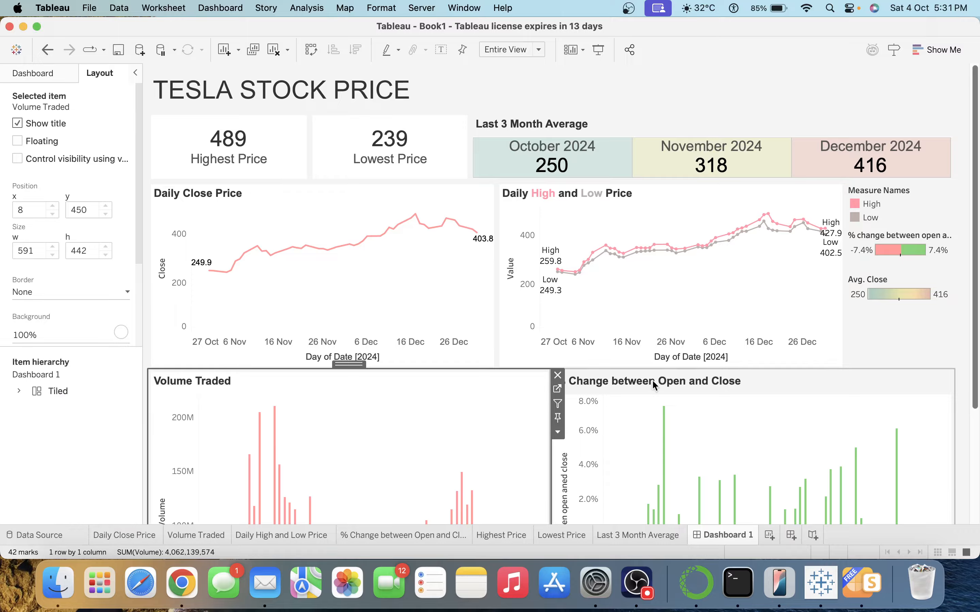
{"action": "left_click", "coordinate": [30, 334]}
{"action": "left_click", "coordinate": [39, 381]}
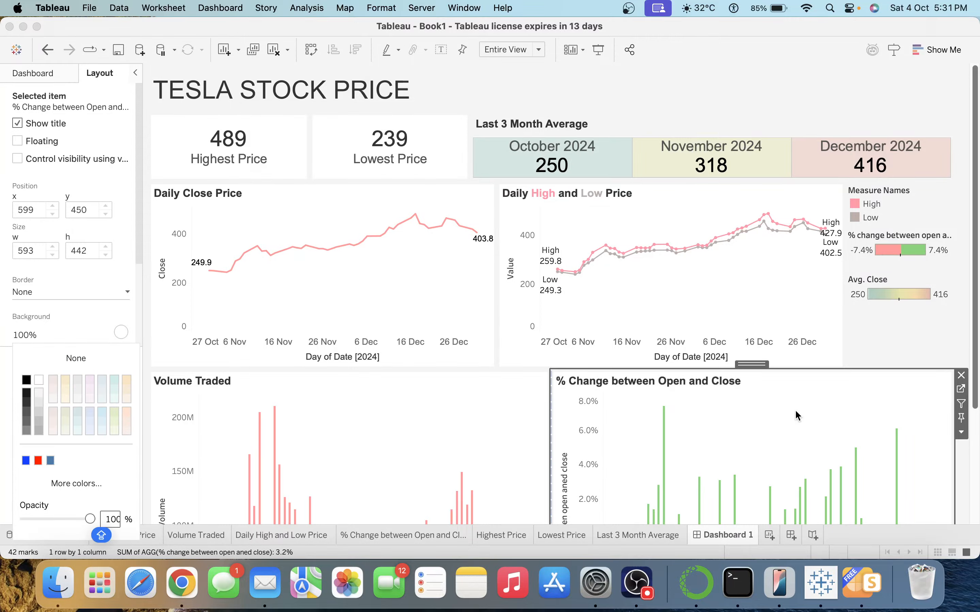
{"action": "mouse_move", "coordinate": [975, 305]}
{"action": "left_mouse_down"}
{"action": "mouse_move", "coordinate": [976, 392]}
{"action": "mouse_move", "coordinate": [977, 305]}
{"action": "left_mouse_up"}
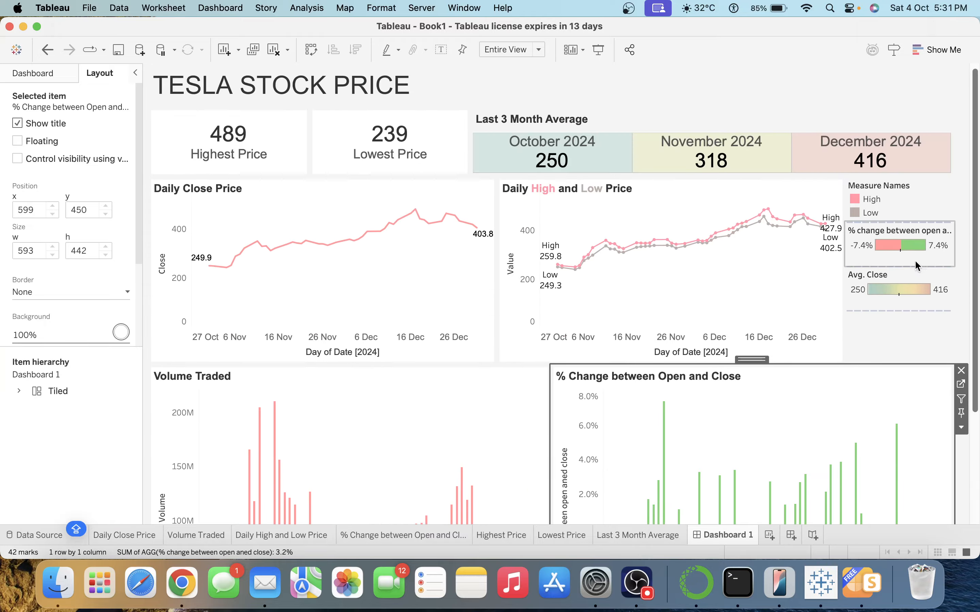
{"action": "left_click", "coordinate": [909, 322]}
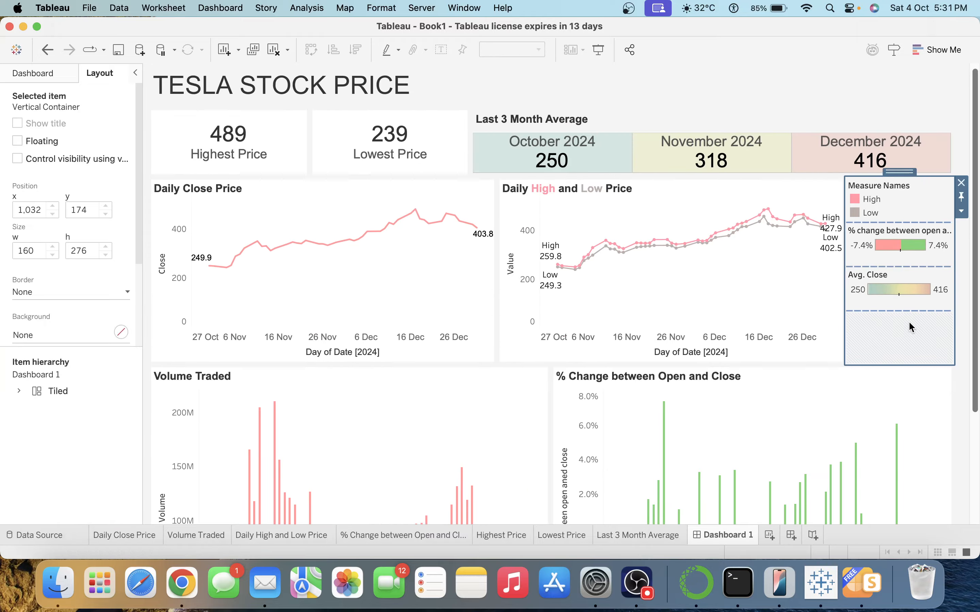
Narrow the legend column at the right edge so the charts become wider.
{"action": "double_click", "coordinate": [902, 174]}
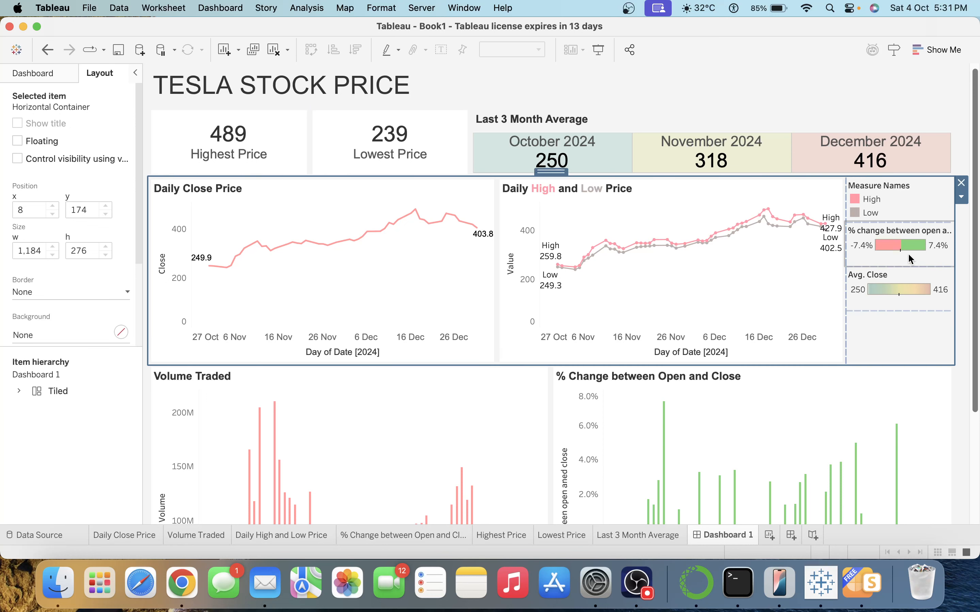
{"action": "left_click", "coordinate": [903, 174]}
{"action": "left_click_drag", "start_coordinate": [902, 174], "coordinate": [956, 182]}
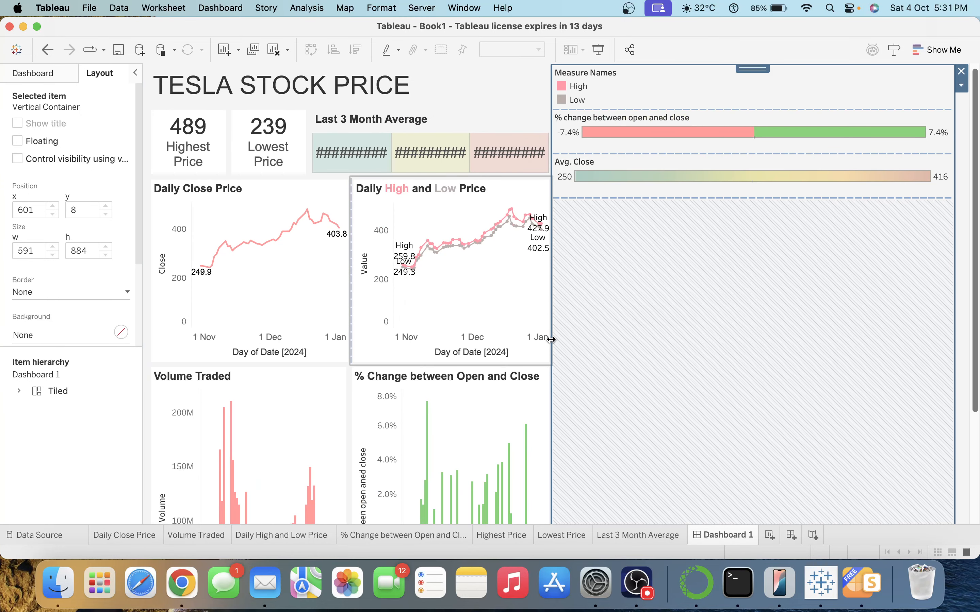
{"action": "left_click_drag", "start_coordinate": [552, 340], "coordinate": [887, 298]}
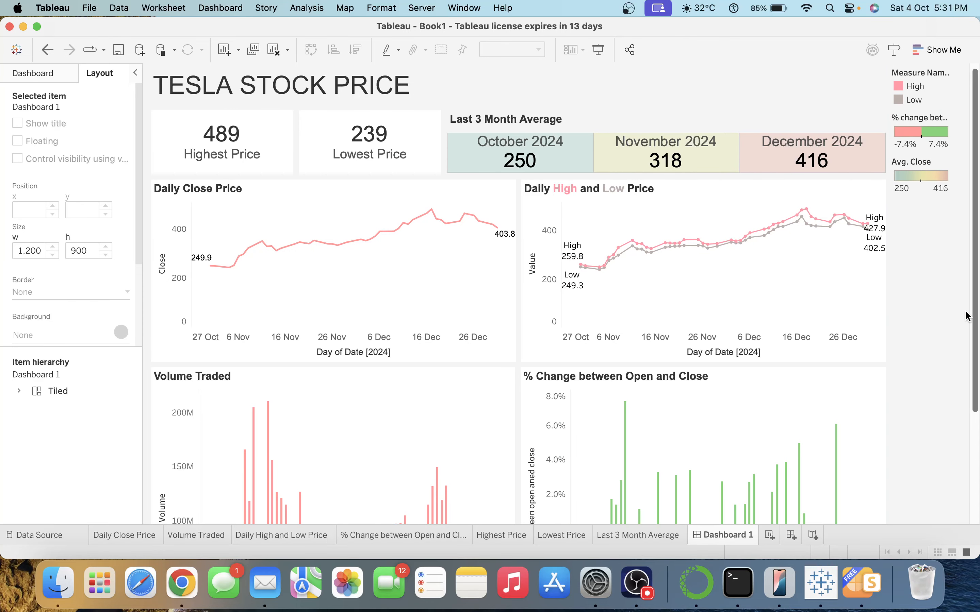
Make the Last 3 Month Average tile slightly taller.
{"action": "mouse_move", "coordinate": [976, 316]}
{"action": "left_mouse_down"}
{"action": "mouse_move", "coordinate": [977, 438]}
{"action": "mouse_move", "coordinate": [977, 323]}
{"action": "left_mouse_up"}
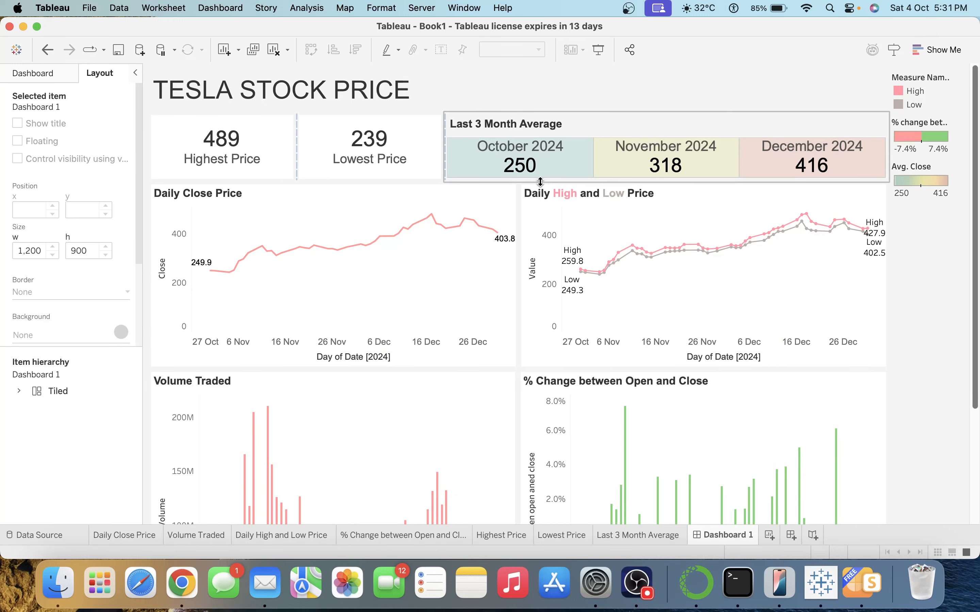
{"action": "left_click_drag", "start_coordinate": [540, 182], "coordinate": [541, 191]}
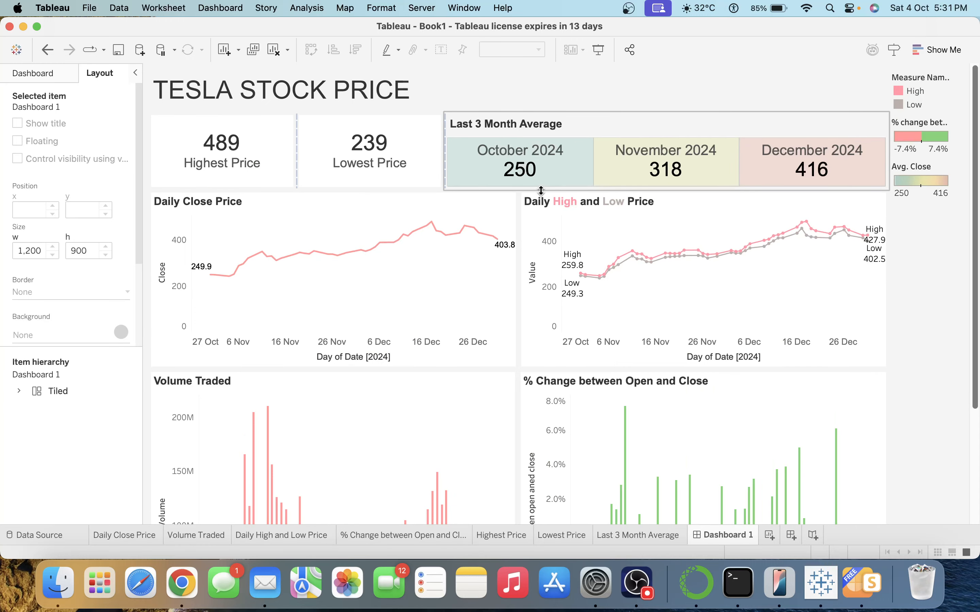
{"action": "left_click", "coordinate": [938, 281]}
{"action": "left_click", "coordinate": [359, 270]}
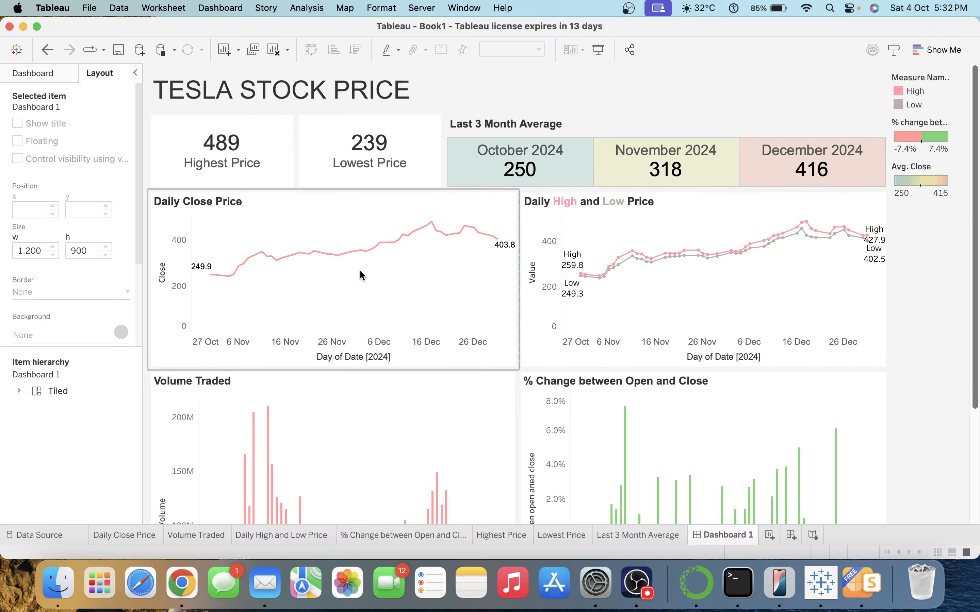
{"action": "left_click", "coordinate": [337, 376]}
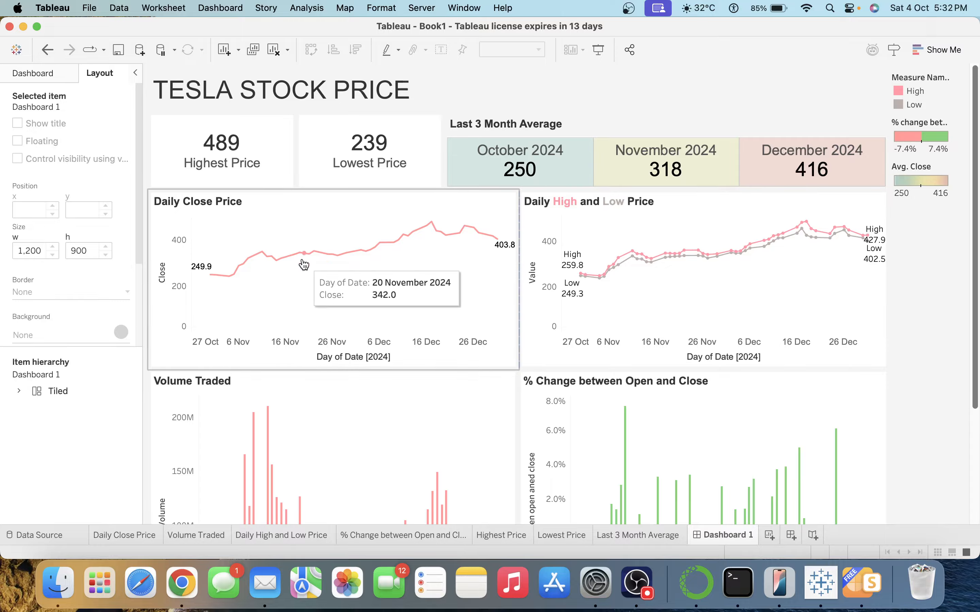
Clear the Close and Volume axis titles on the Daily Close Price and Volume Traded charts.
{"action": "double_click", "coordinate": [166, 282]}
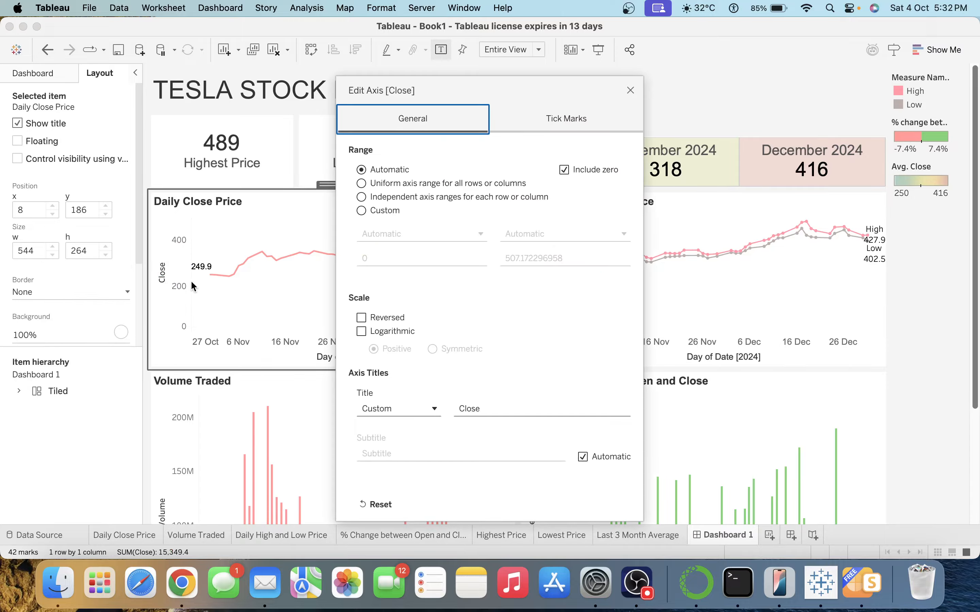
{"action": "double_click", "coordinate": [486, 405]}
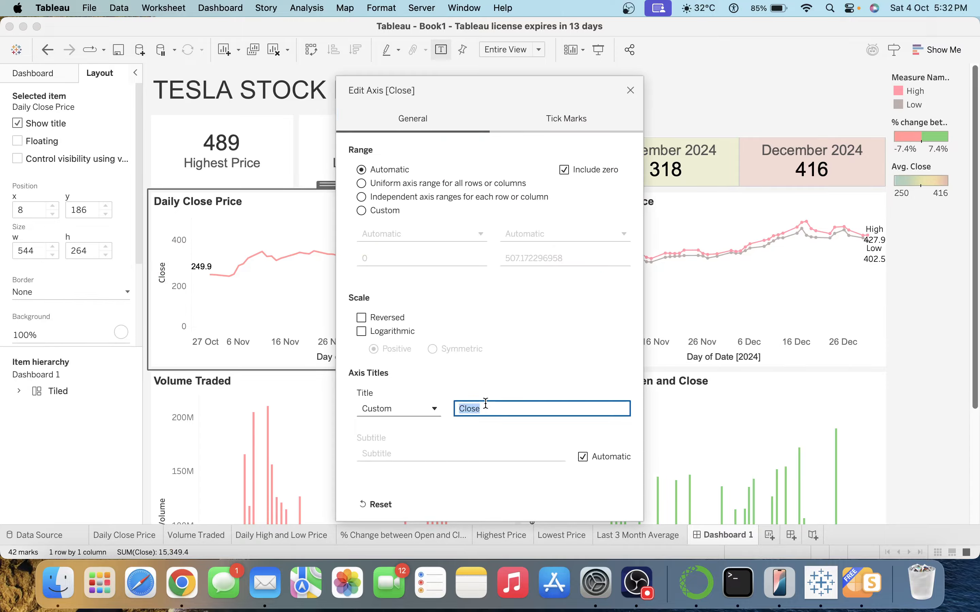
{"action": "key", "text": "BackSpace"}
{"action": "left_click", "coordinate": [630, 90]}
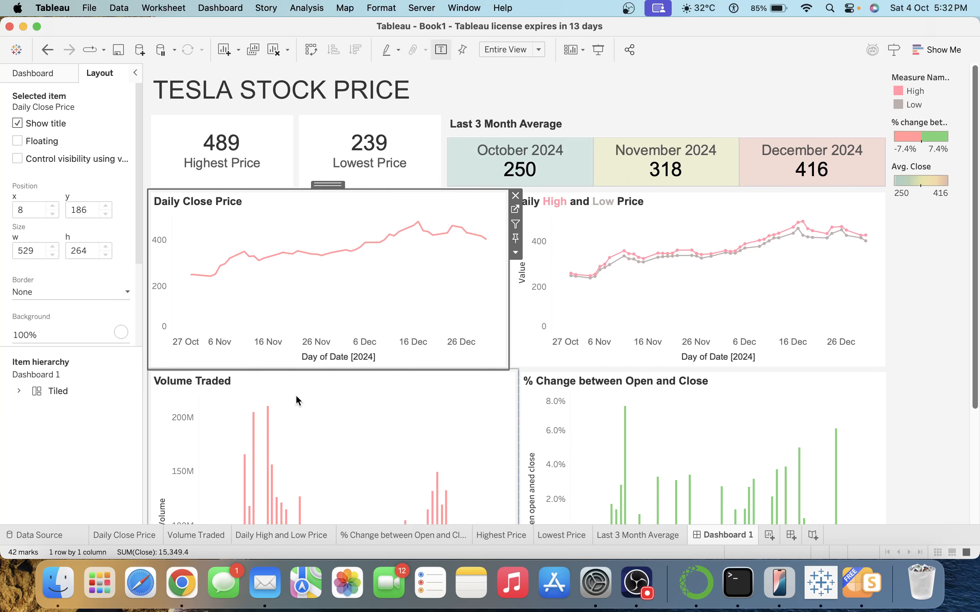
{"action": "double_click", "coordinate": [176, 514]}
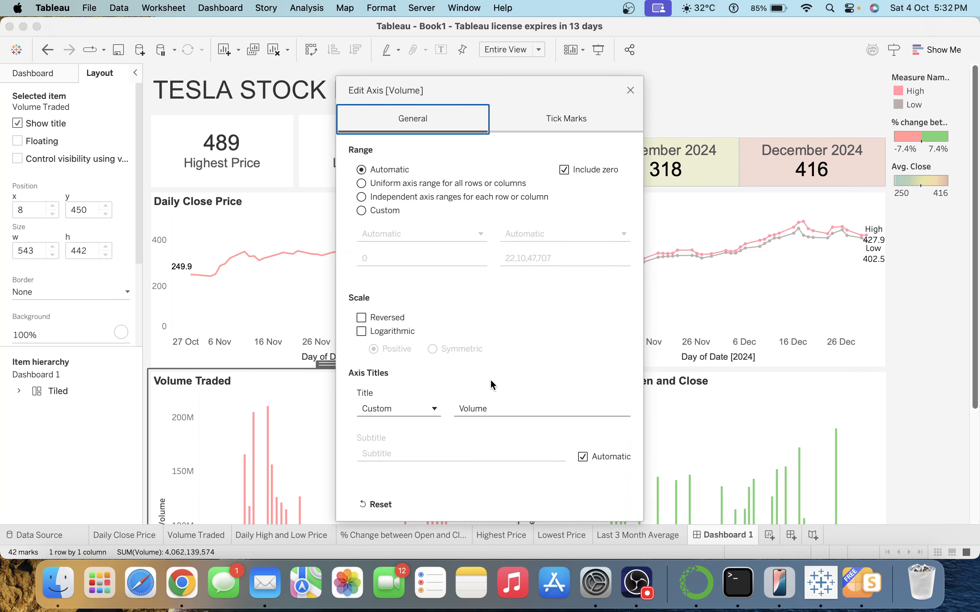
{"action": "double_click", "coordinate": [504, 411]}
{"action": "key", "text": "BackSpace"}
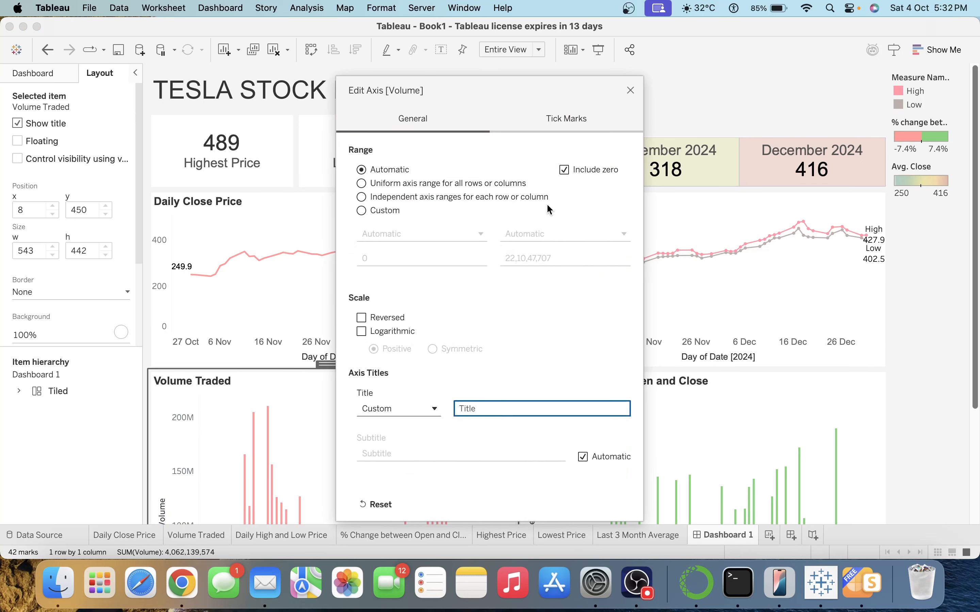
{"action": "left_click", "coordinate": [631, 90]}
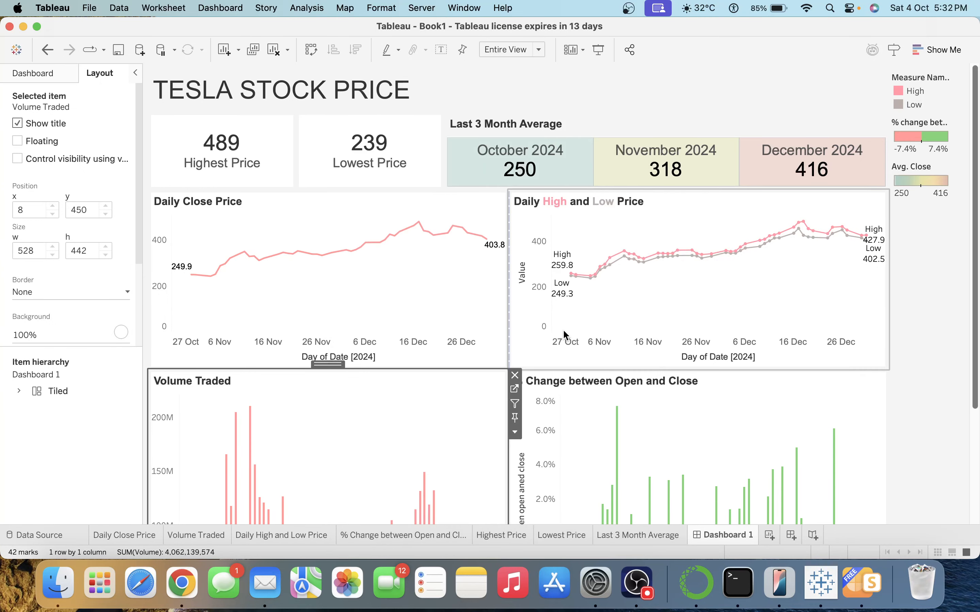
Clear the Value and % change axis titles on the High and Low and % Change charts.
{"action": "double_click", "coordinate": [537, 308]}
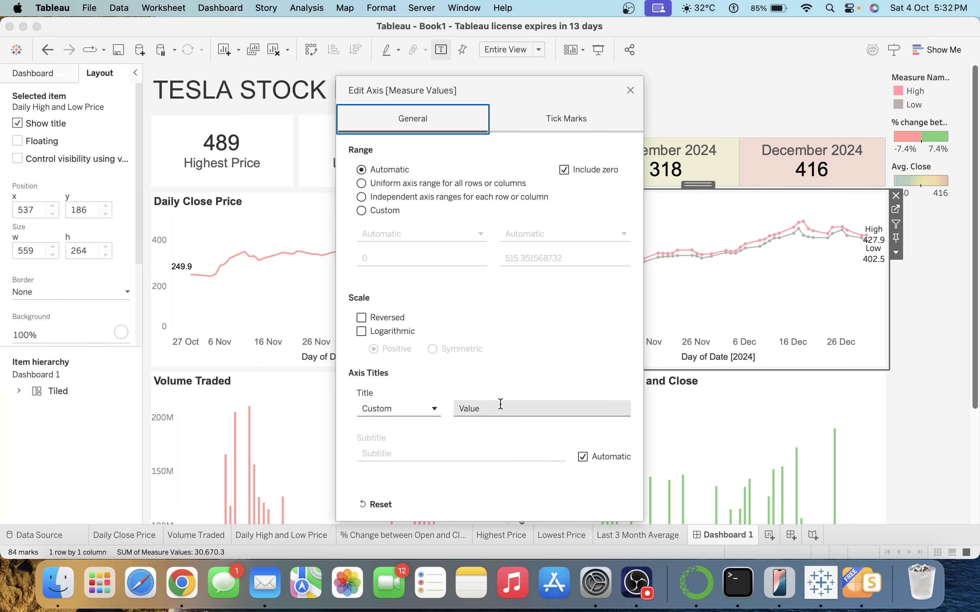
{"action": "double_click", "coordinate": [499, 409]}
{"action": "key", "text": "BackSpace"}
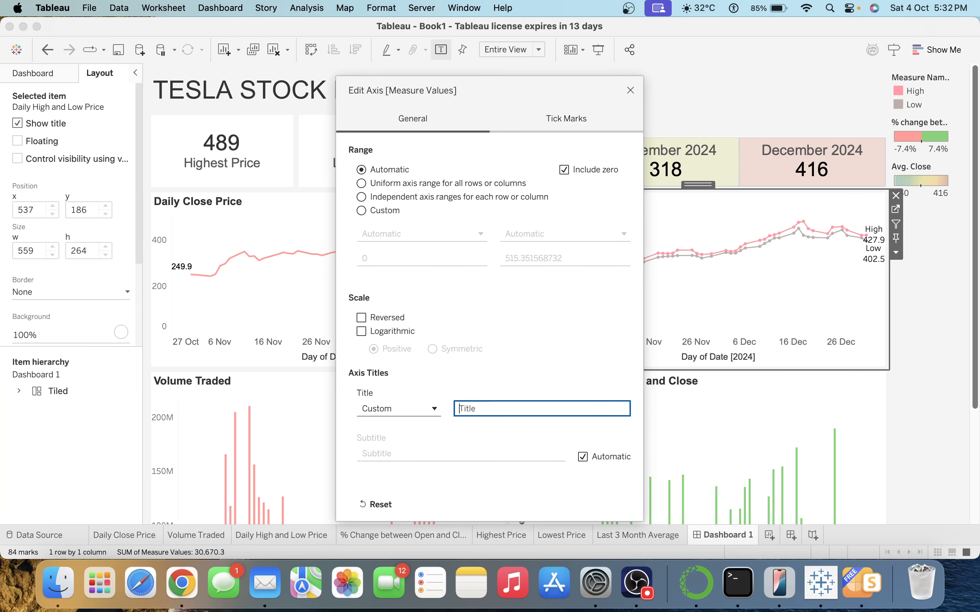
{"action": "left_click", "coordinate": [630, 91]}
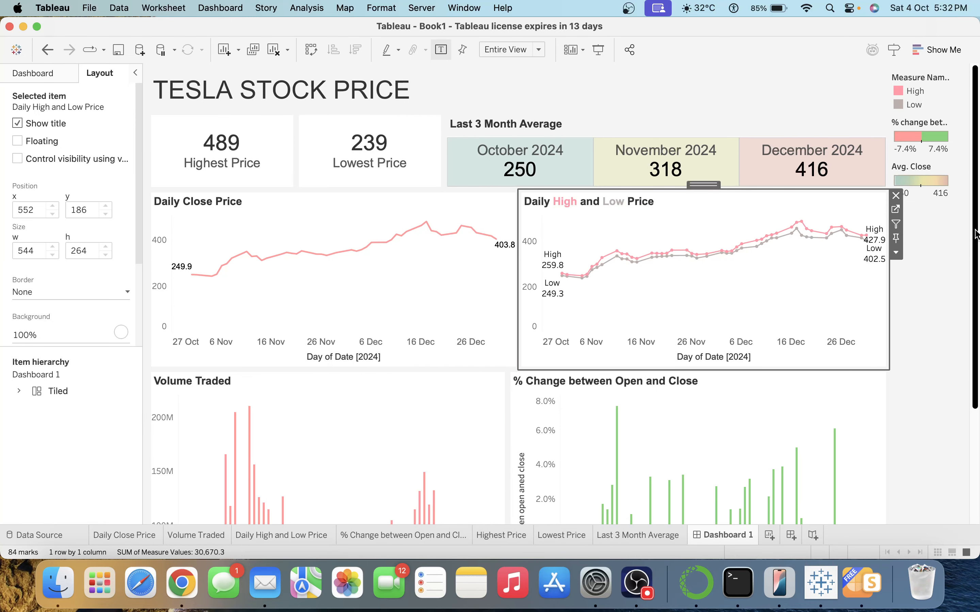
{"action": "scroll", "coordinate": [976, 234], "scroll_direction": "down", "scroll_amount": 5}
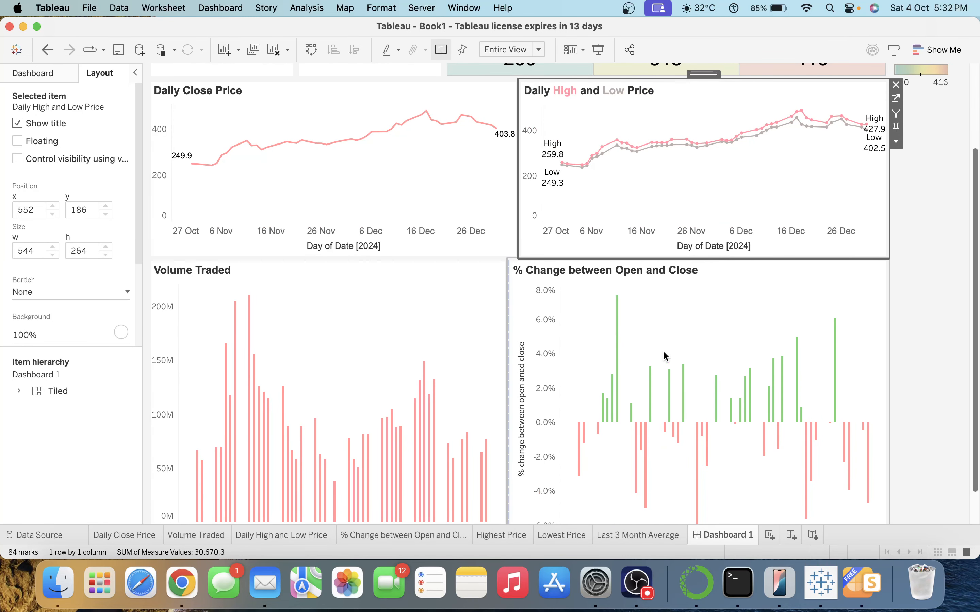
{"action": "double_click", "coordinate": [535, 381]}
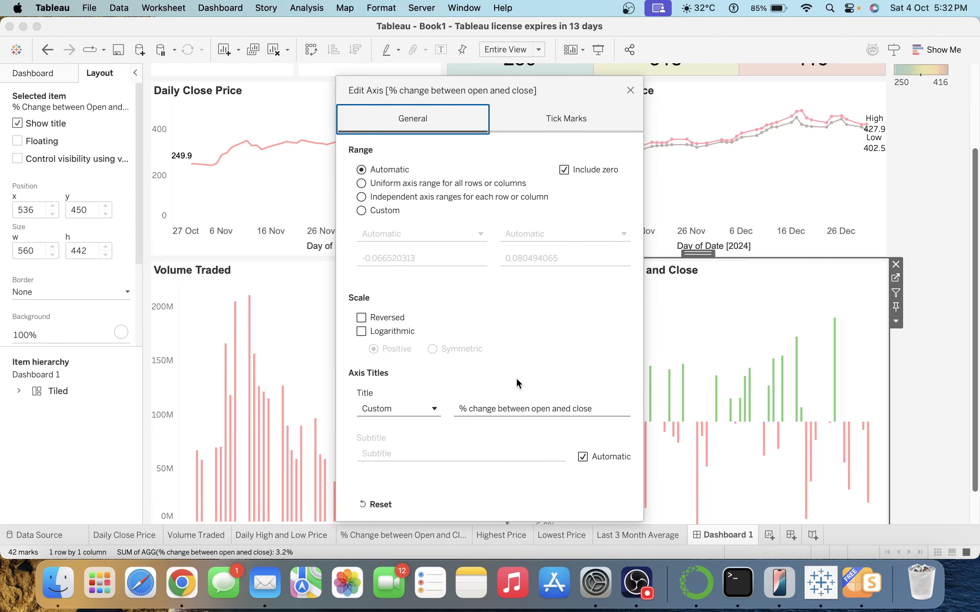
{"action": "triple_click", "coordinate": [528, 403]}
{"action": "key", "text": "BackSpace"}
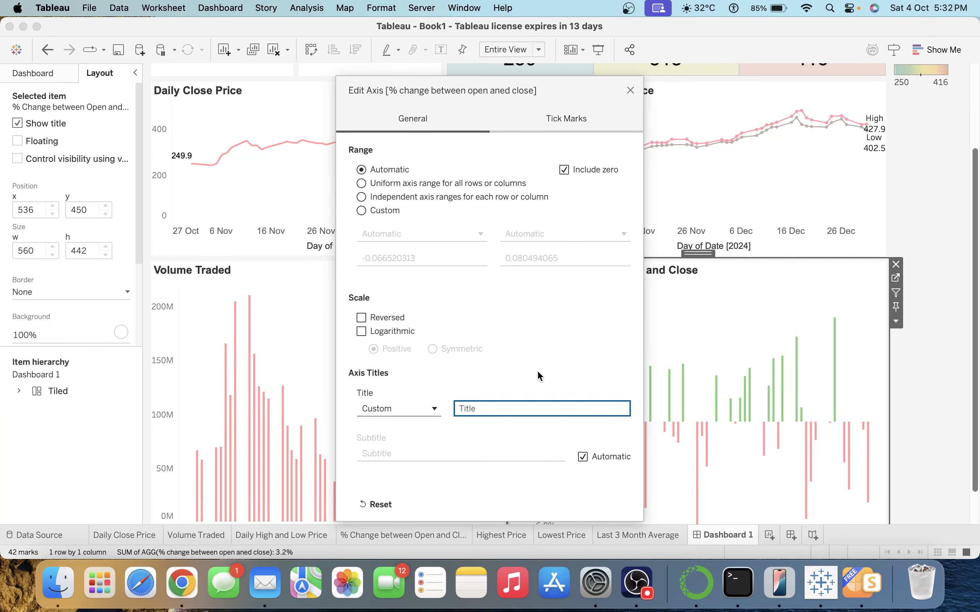
{"action": "left_click", "coordinate": [629, 90]}
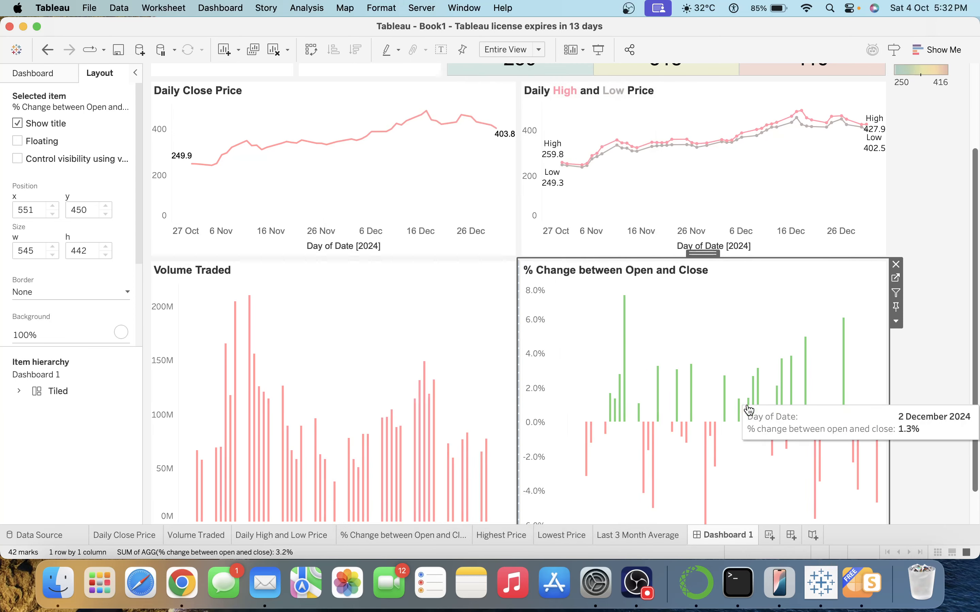
Check the Last 3 Month Average sheet's background colours, leaving them unchanged.
{"action": "left_click", "coordinate": [918, 371]}
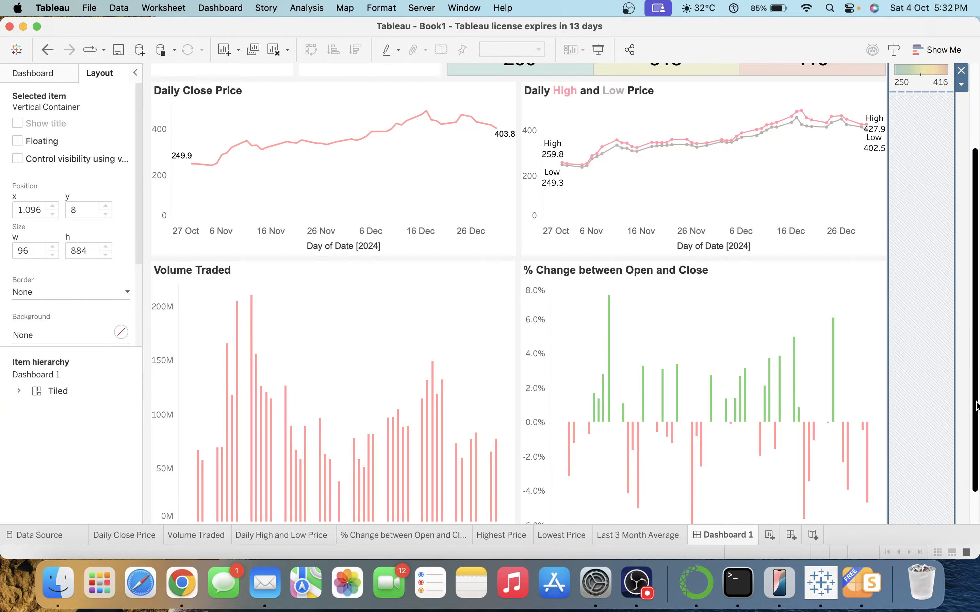
{"action": "left_click_drag", "start_coordinate": [977, 405], "coordinate": [973, 285]}
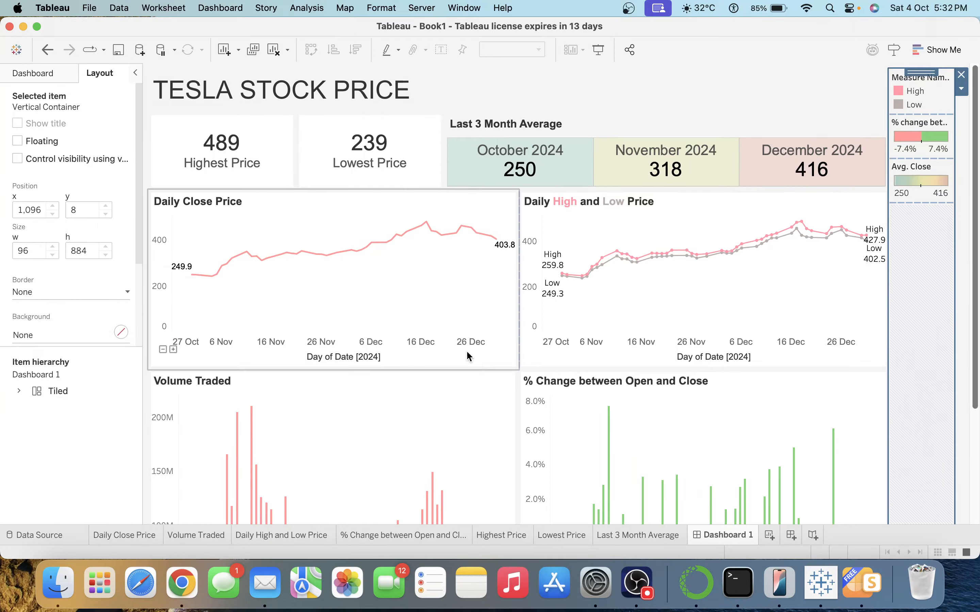
{"action": "left_click", "coordinate": [590, 120]}
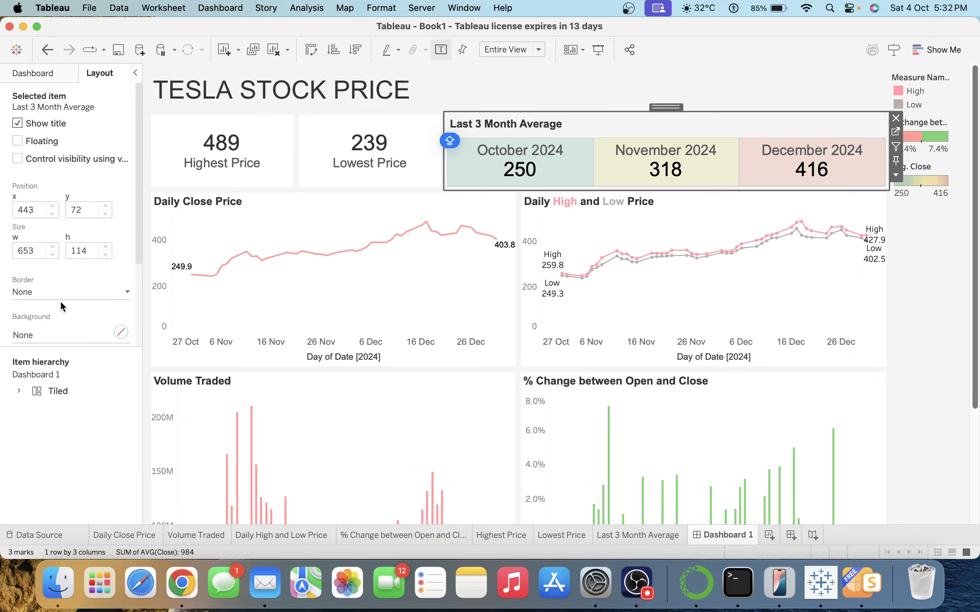
{"action": "left_click", "coordinate": [39, 336]}
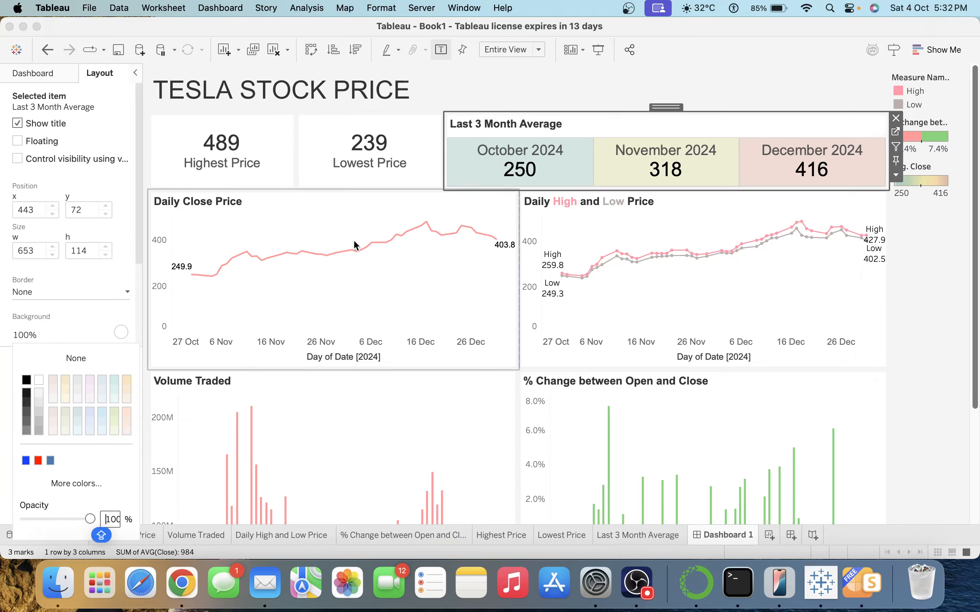
{"action": "left_click", "coordinate": [746, 77]}
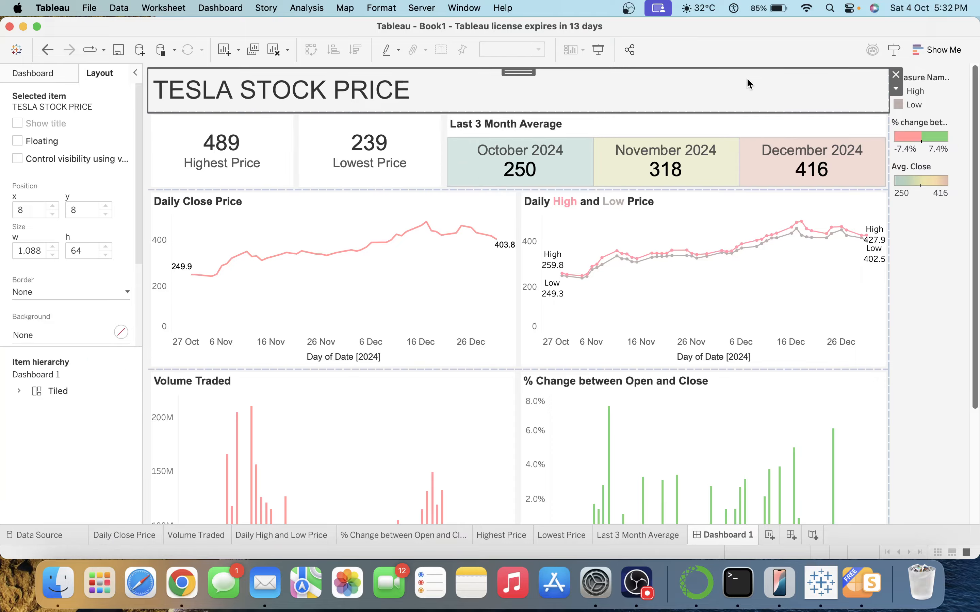
{"action": "left_click", "coordinate": [935, 265]}
Set the Lowest Price worksheet shading to none in the Format pane.
{"action": "left_click", "coordinate": [239, 178]}
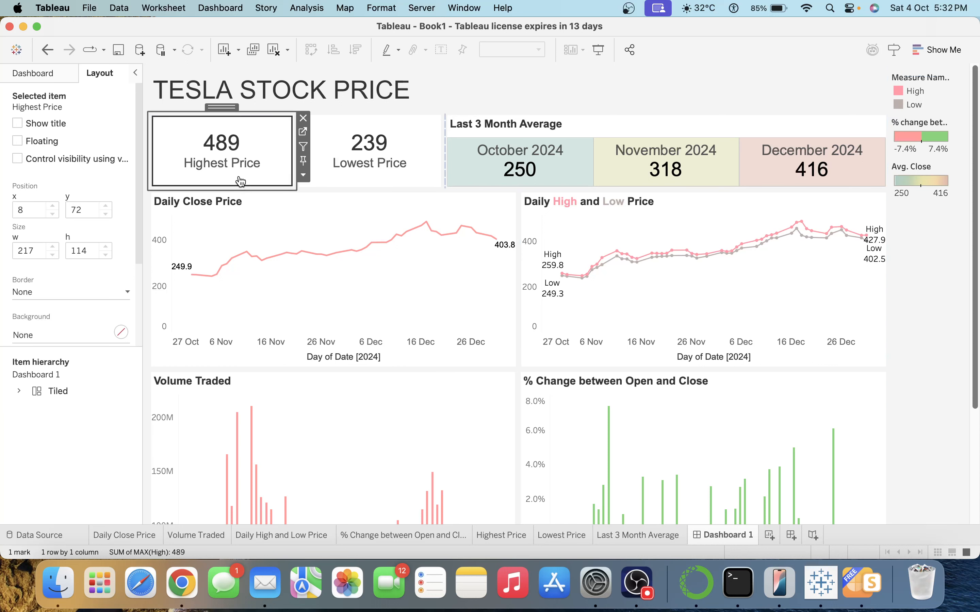
{"action": "right_click", "coordinate": [231, 160]}
{"action": "left_click", "coordinate": [259, 208]}
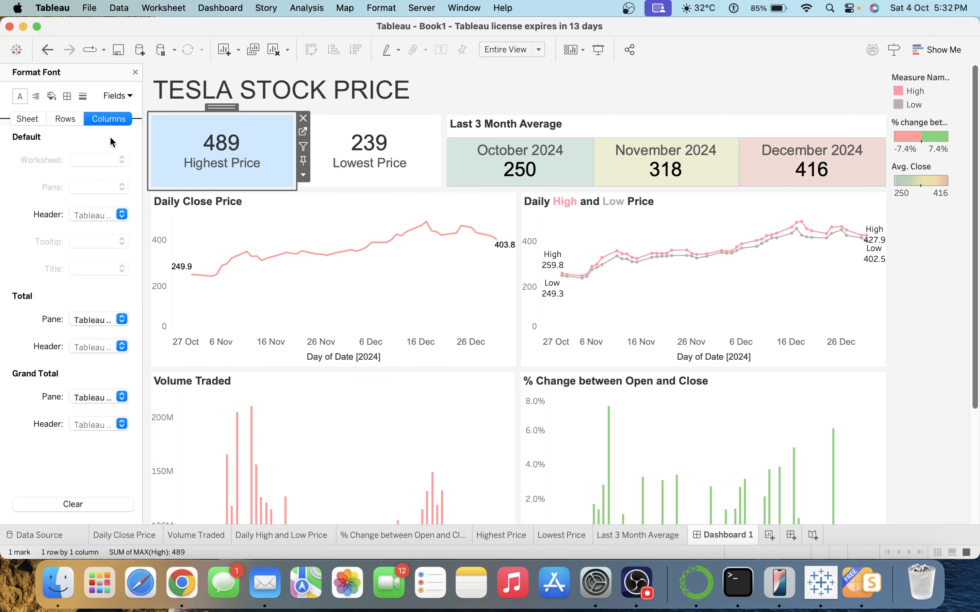
{"action": "left_click", "coordinate": [51, 97]}
{"action": "left_click", "coordinate": [38, 120]}
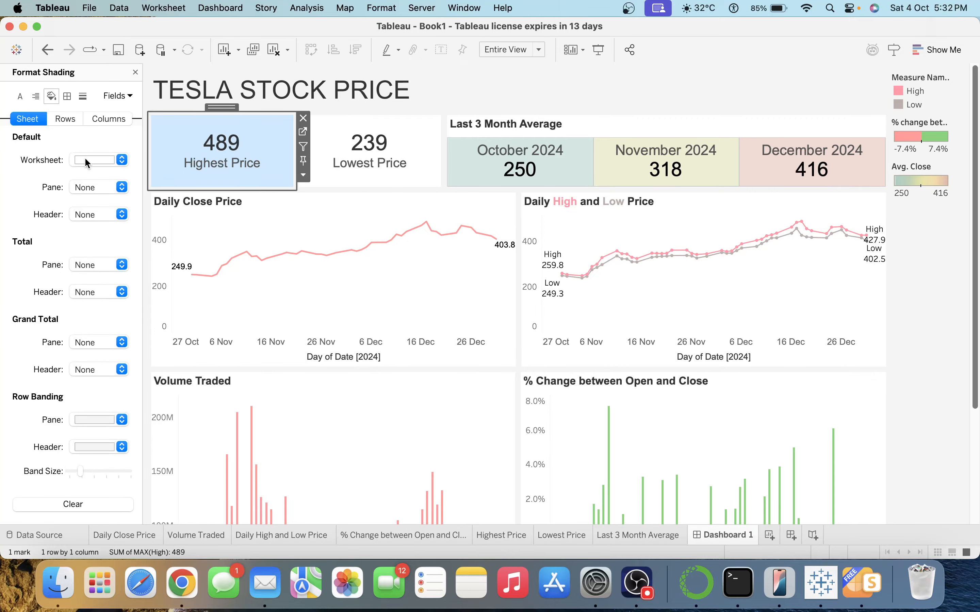
{"action": "left_click", "coordinate": [84, 157]}
{"action": "left_click", "coordinate": [193, 162]}
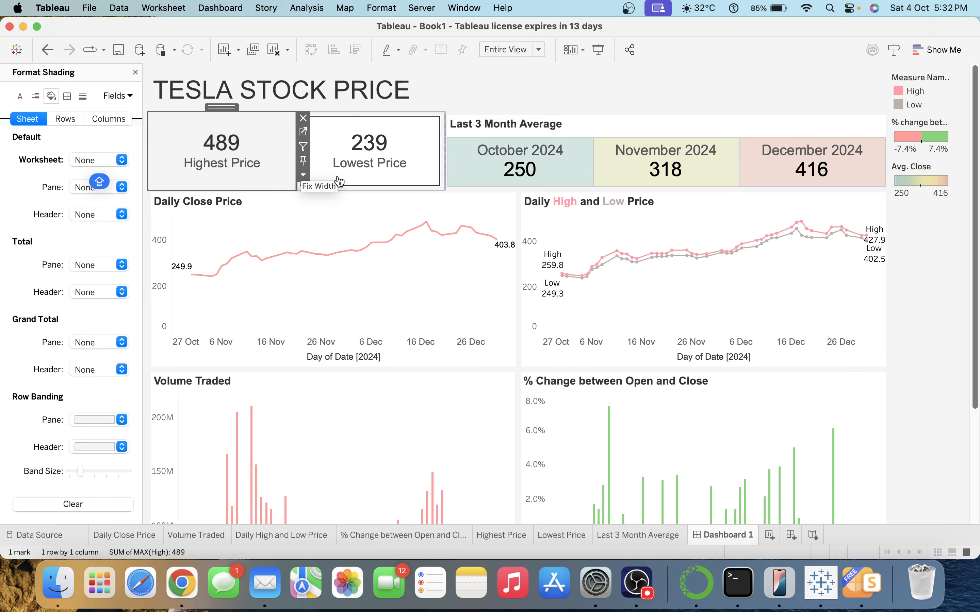
{"action": "left_click", "coordinate": [375, 157]}
{"action": "left_click", "coordinate": [112, 159]}
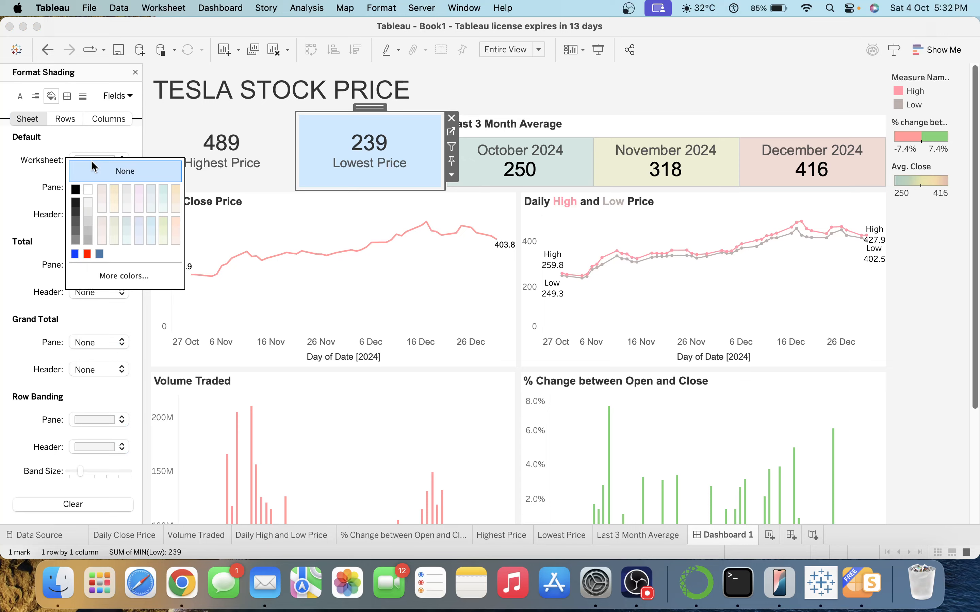
{"action": "left_click", "coordinate": [155, 166]}
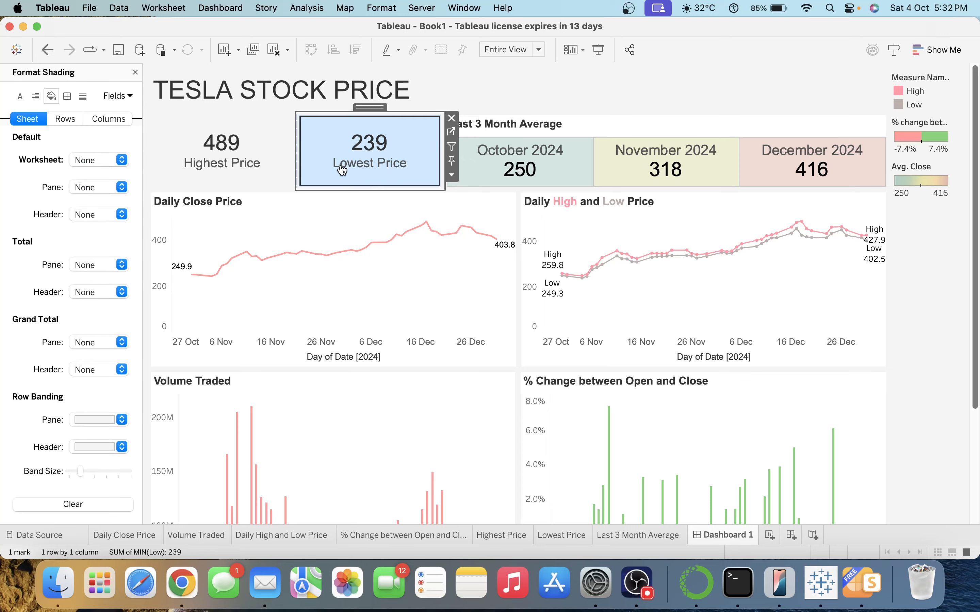
{"action": "left_click", "coordinate": [136, 73]}
Give the Highest Price tile no border and a pale pastel background.
{"action": "left_click", "coordinate": [207, 147]}
{"action": "left_click", "coordinate": [31, 289]}
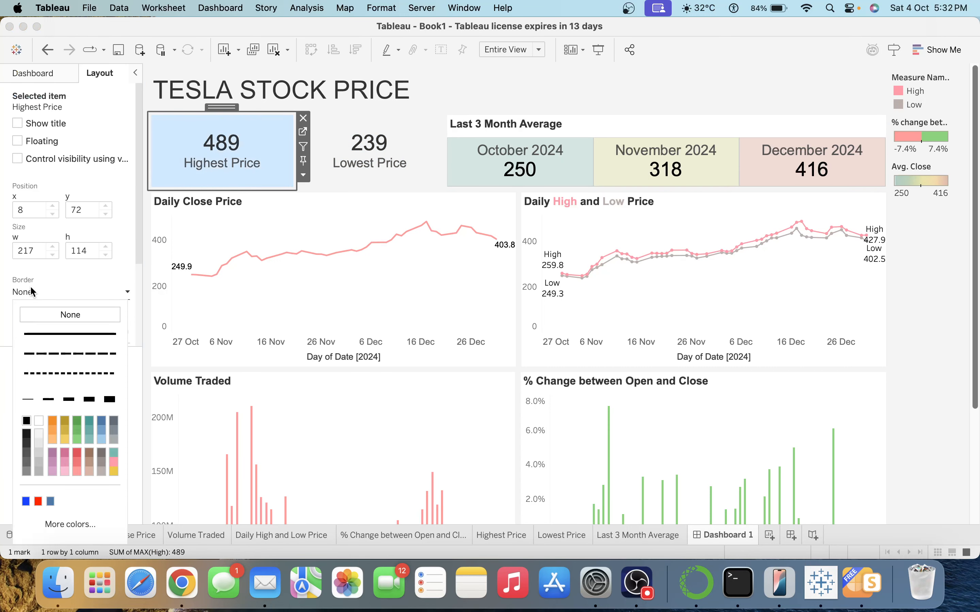
{"action": "left_click", "coordinate": [78, 439]}
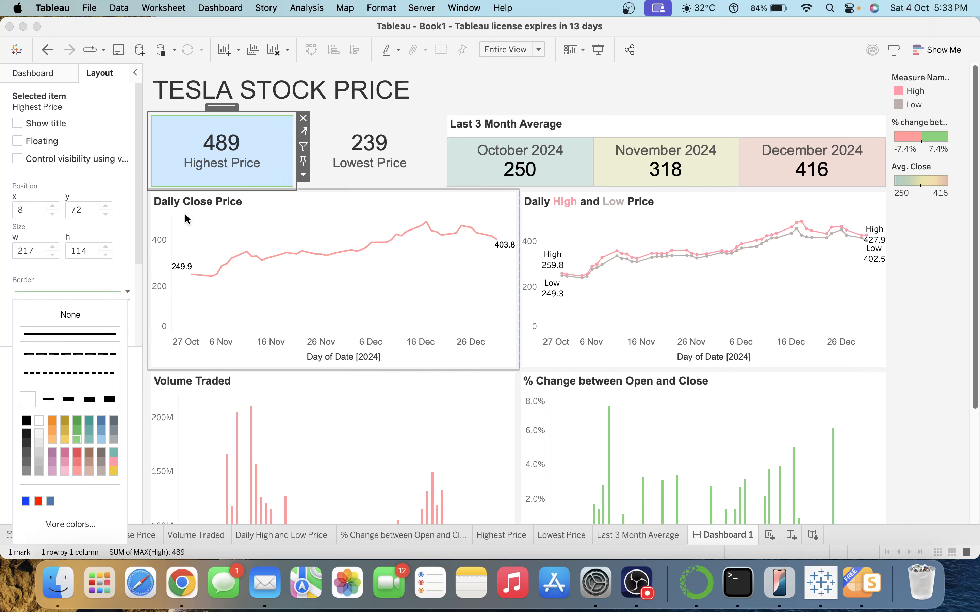
{"action": "left_click", "coordinate": [214, 158]}
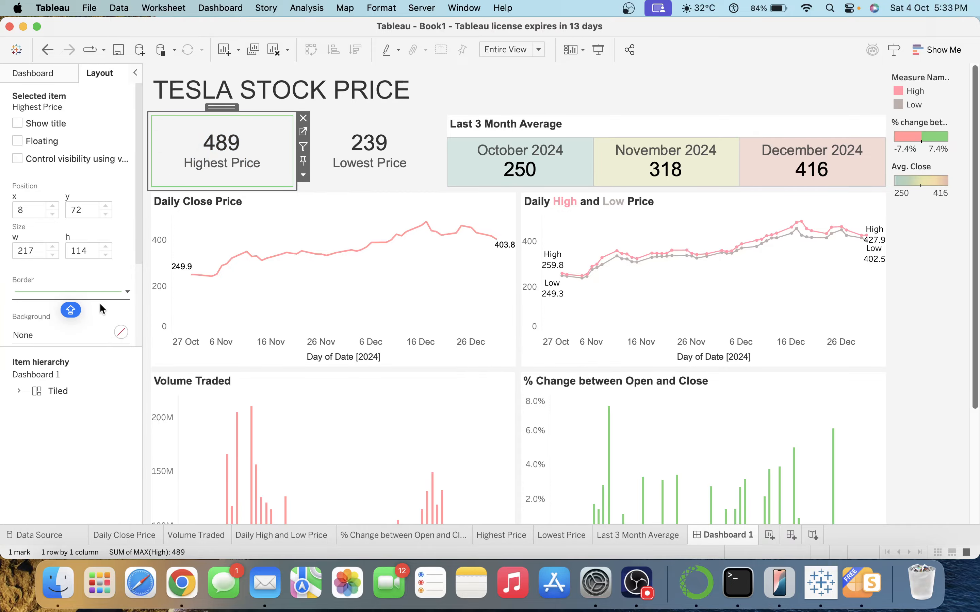
{"action": "left_click", "coordinate": [82, 292]}
{"action": "left_click", "coordinate": [83, 315]}
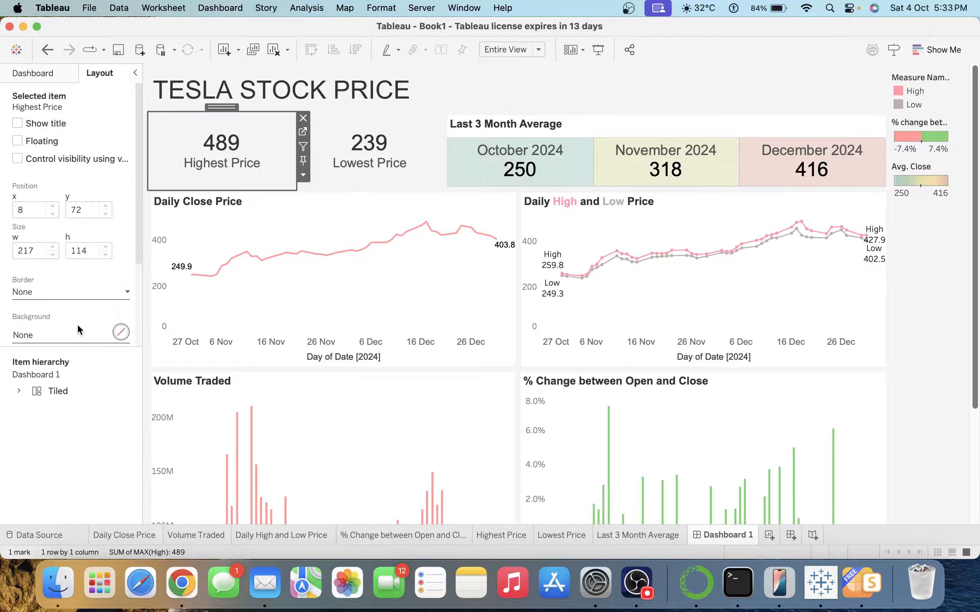
{"action": "left_click", "coordinate": [77, 328]}
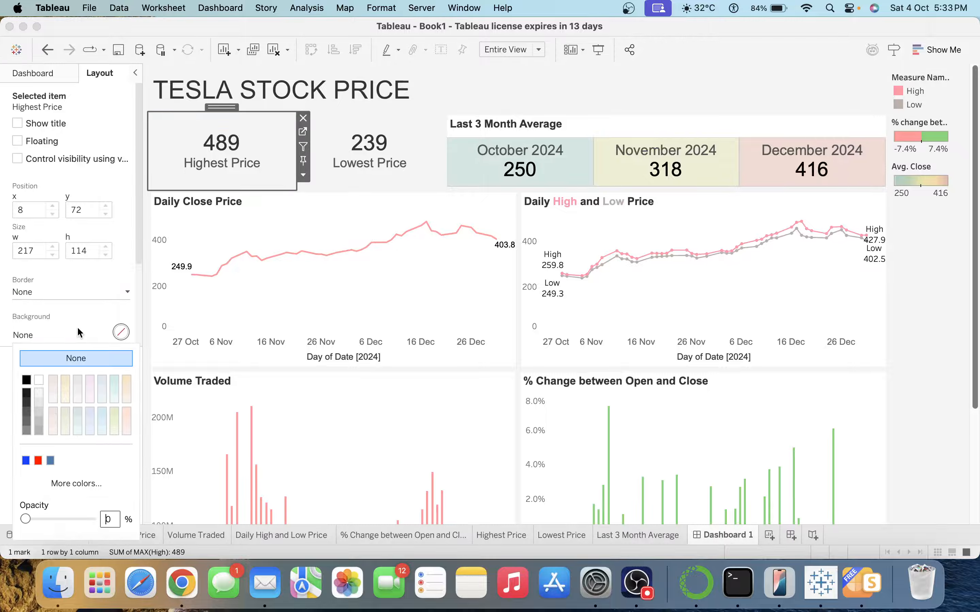
{"action": "left_click", "coordinate": [65, 412]}
Try light cream, then settle on a pale pink background for the Lowest Price tile.
{"action": "left_click", "coordinate": [377, 166]}
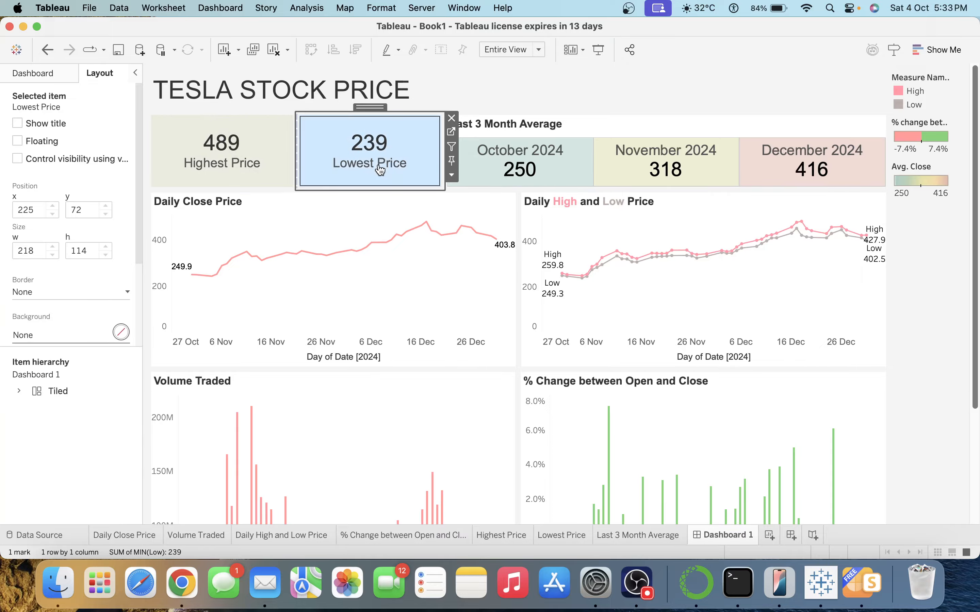
{"action": "left_click", "coordinate": [36, 335]}
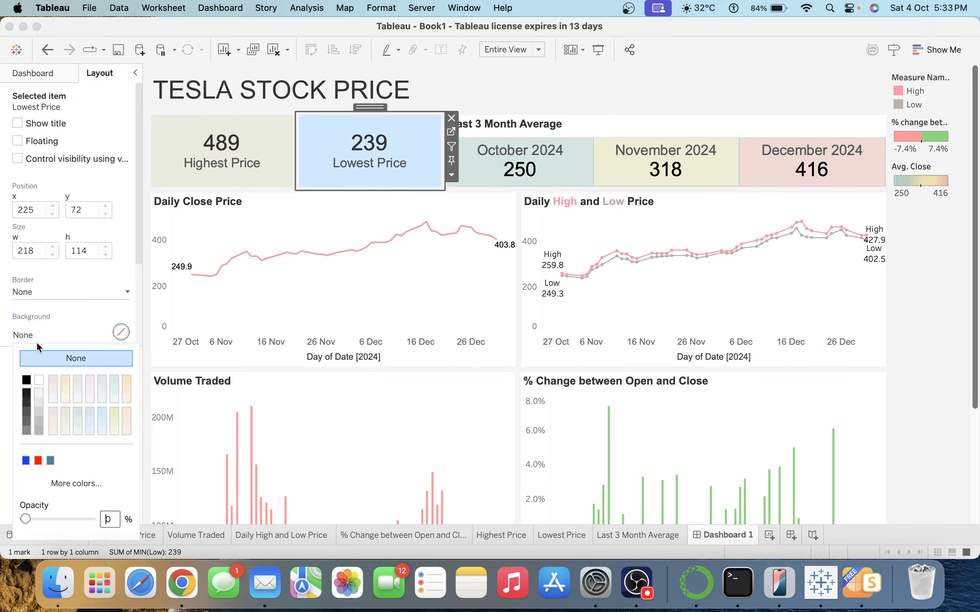
{"action": "left_click", "coordinate": [66, 399]}
{"action": "left_click", "coordinate": [326, 163]}
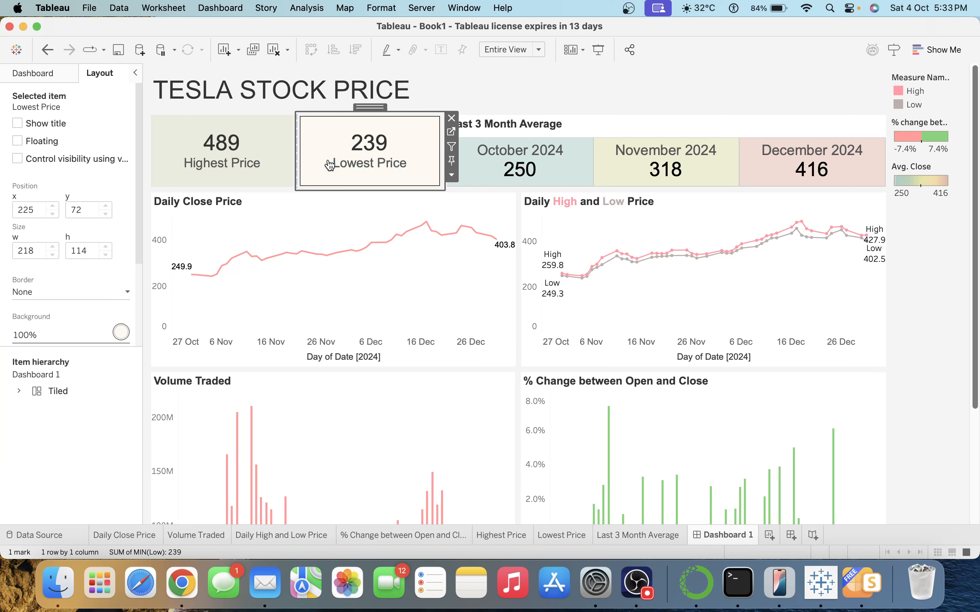
{"action": "left_click", "coordinate": [635, 88]}
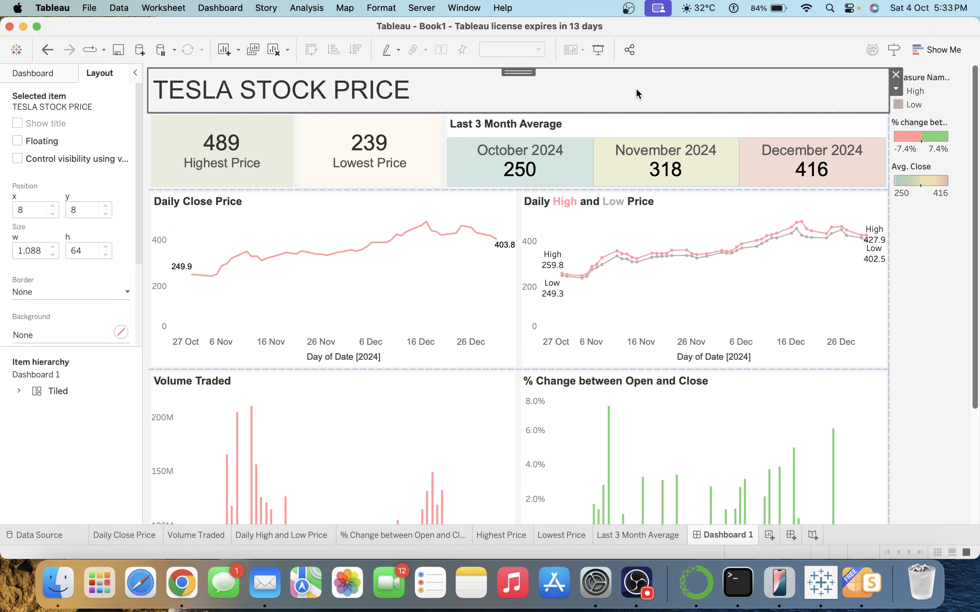
{"action": "left_click", "coordinate": [376, 181]}
{"action": "left_click", "coordinate": [62, 334]}
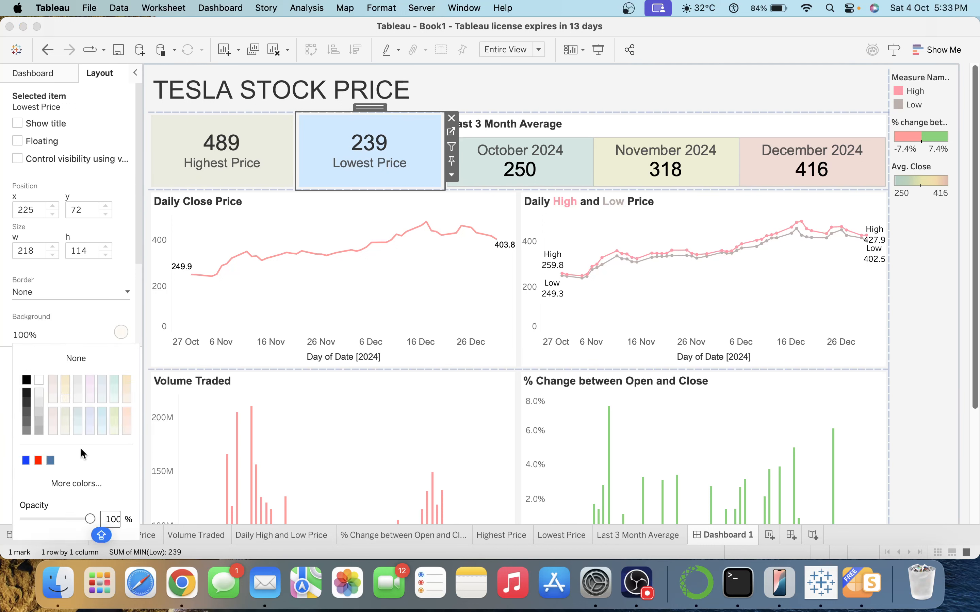
{"action": "left_click", "coordinate": [123, 432]}
{"action": "left_click", "coordinate": [412, 172]}
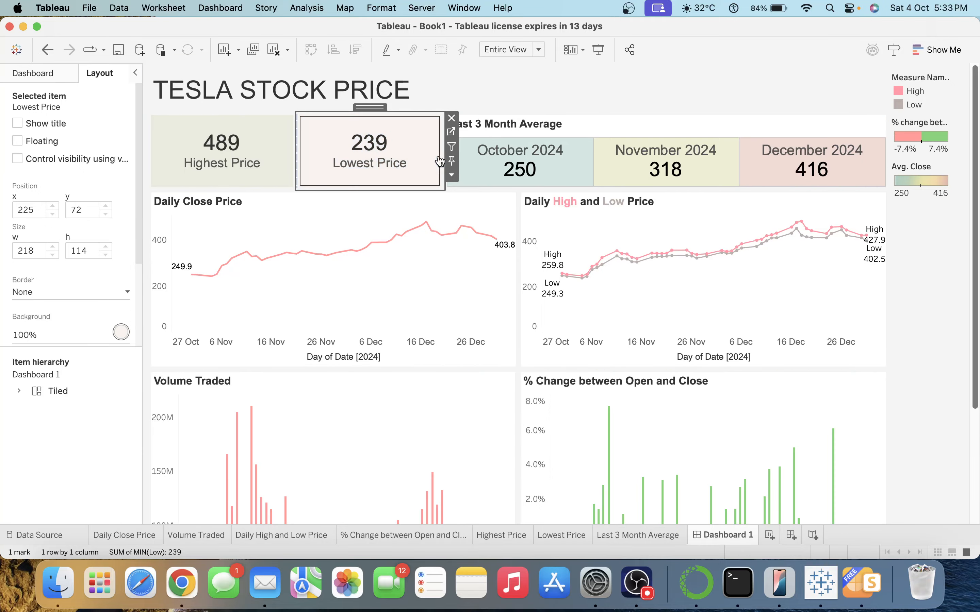
{"action": "left_click", "coordinate": [690, 80]}
{"action": "left_click", "coordinate": [396, 168]}
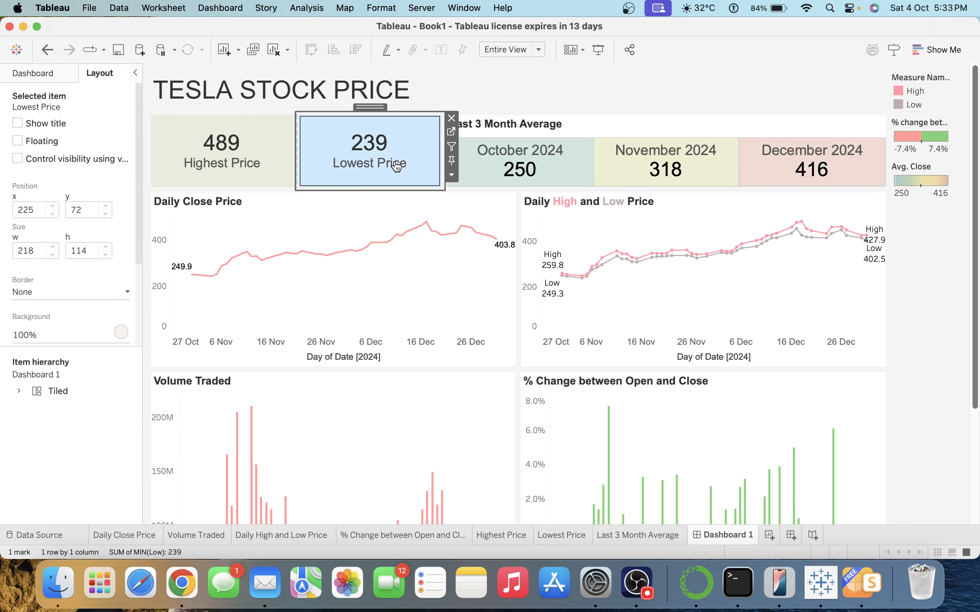
Set outer padding of 10 on the Lowest Price, Highest Price and Last 3 Month Average tiles.
{"action": "scroll", "coordinate": [77, 274], "scroll_direction": "down", "scroll_amount": 5}
{"action": "left_click", "coordinate": [69, 266]}
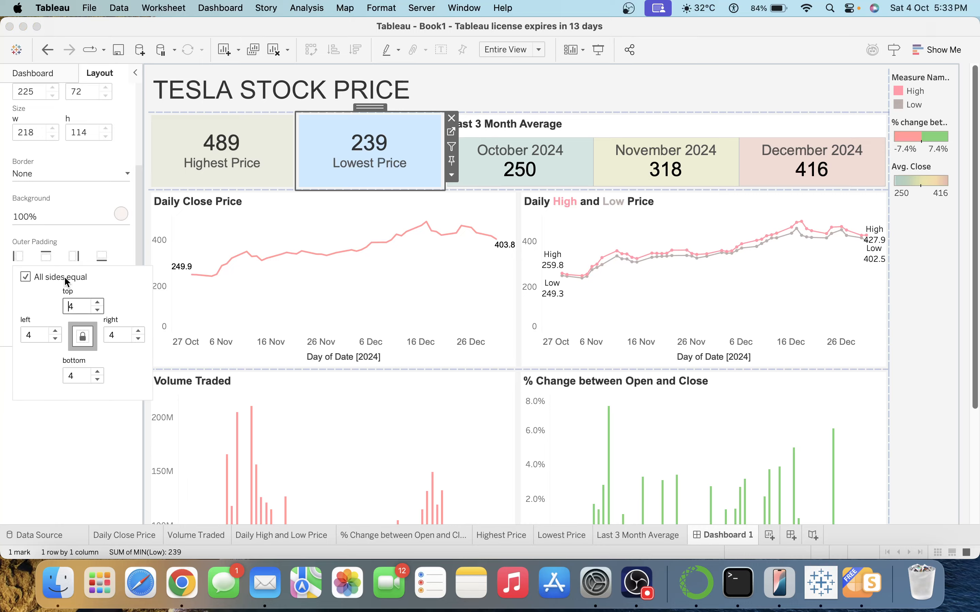
{"action": "left_click", "coordinate": [77, 307]}
{"action": "type", "text": "10"}
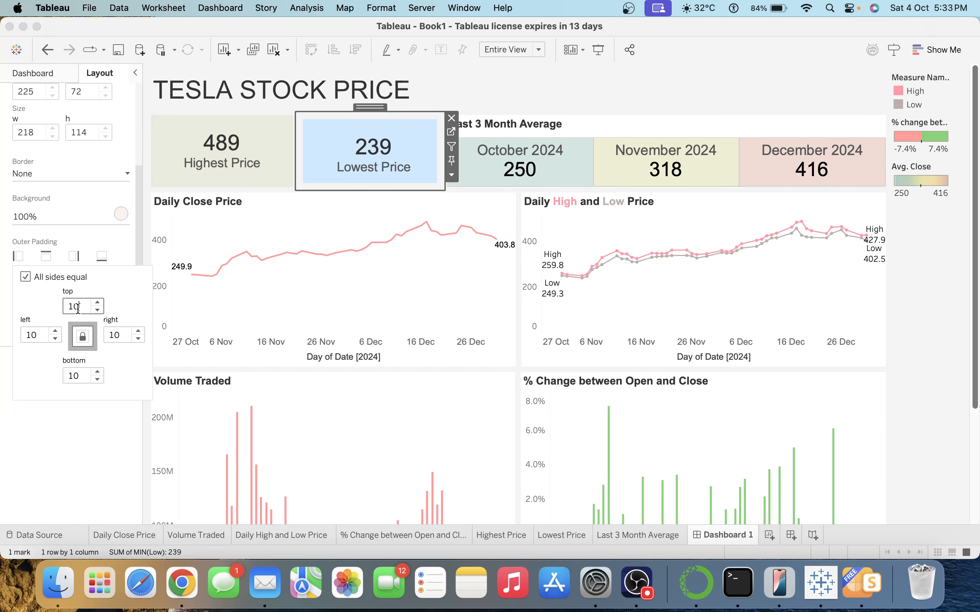
{"action": "left_click", "coordinate": [210, 166]}
{"action": "left_click", "coordinate": [113, 269]}
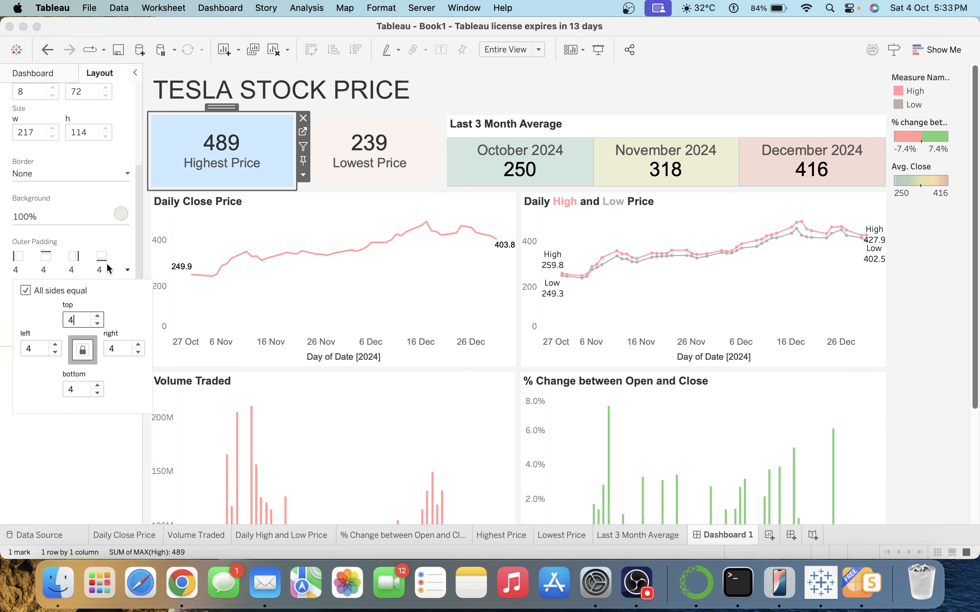
{"action": "left_click", "coordinate": [78, 321]}
{"action": "type", "text": "10"}
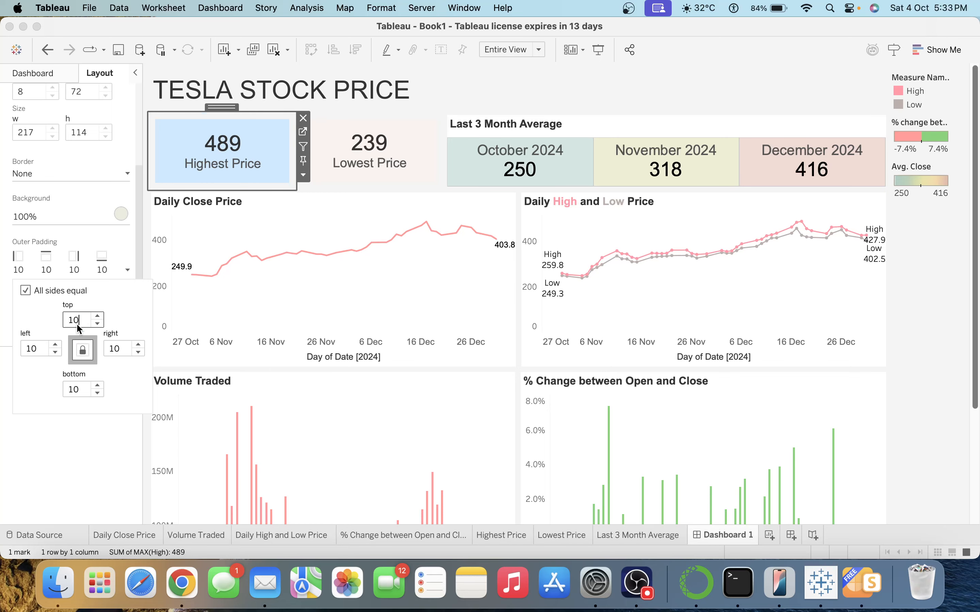
{"action": "key", "text": "Return"}
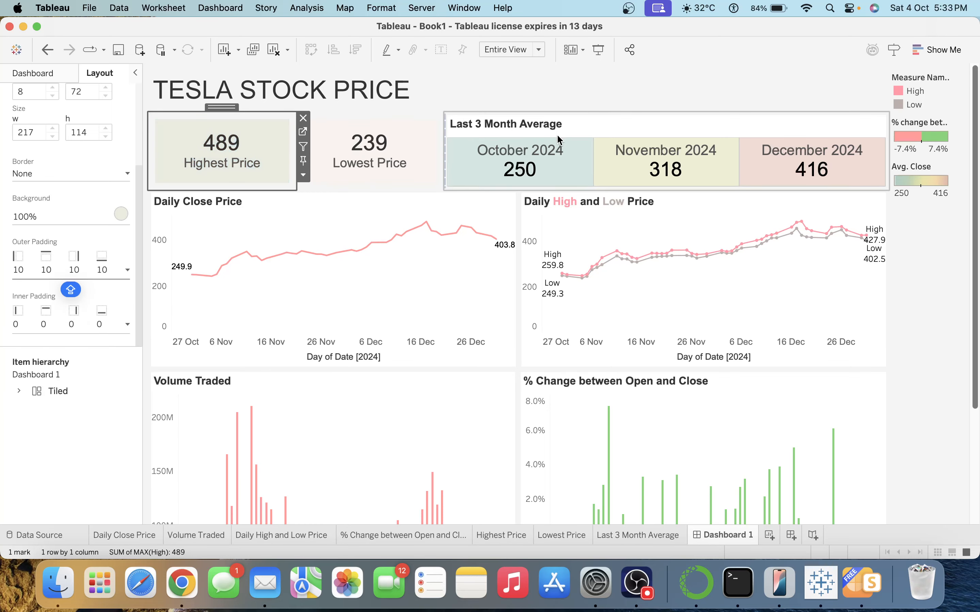
{"action": "left_click", "coordinate": [562, 126]}
{"action": "left_click", "coordinate": [127, 269]}
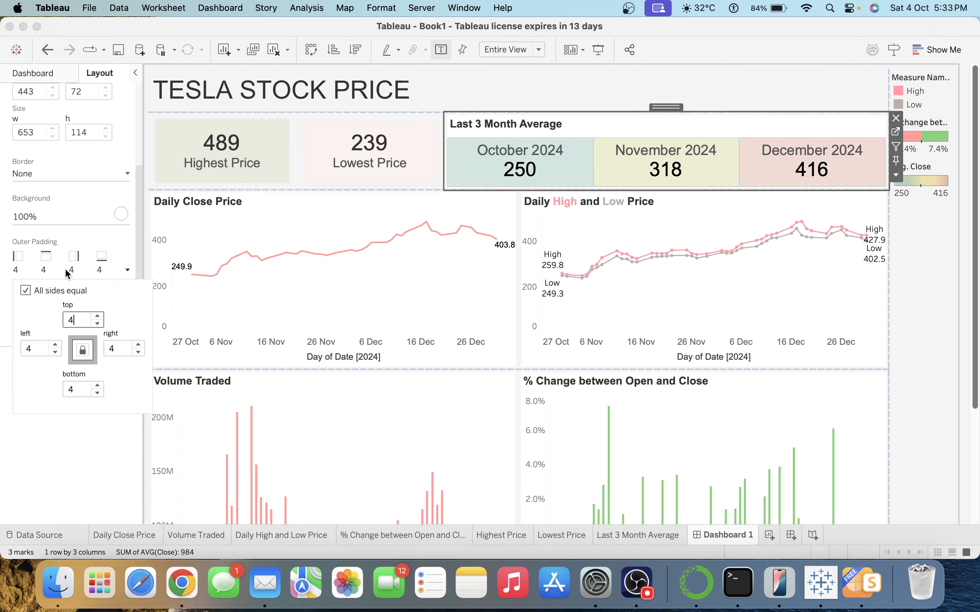
{"action": "double_click", "coordinate": [77, 320]}
{"action": "type", "text": "10"}
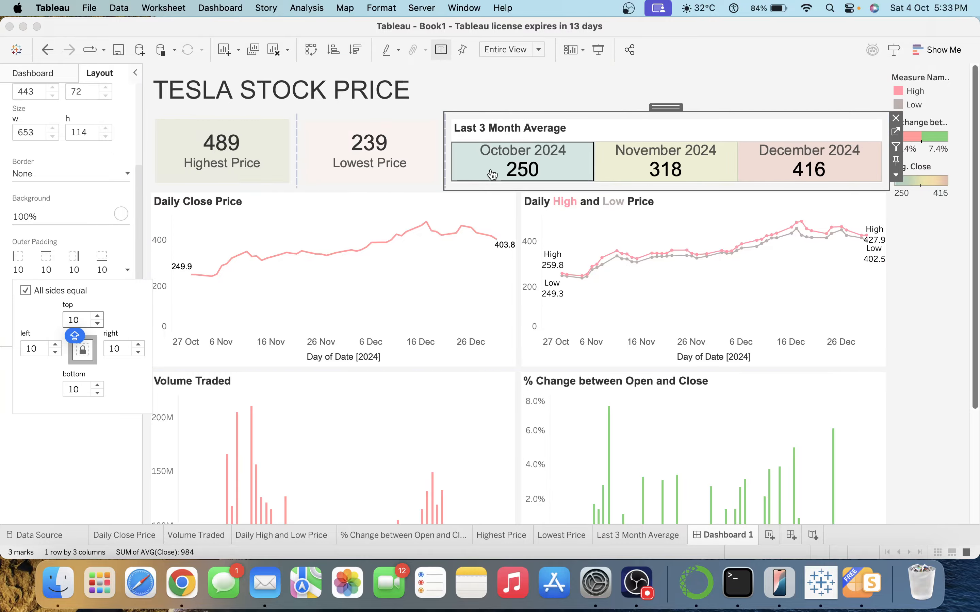
Center-align the Last 3 Month Average title.
{"action": "double_click", "coordinate": [623, 126]}
{"action": "left_click", "coordinate": [575, 201]}
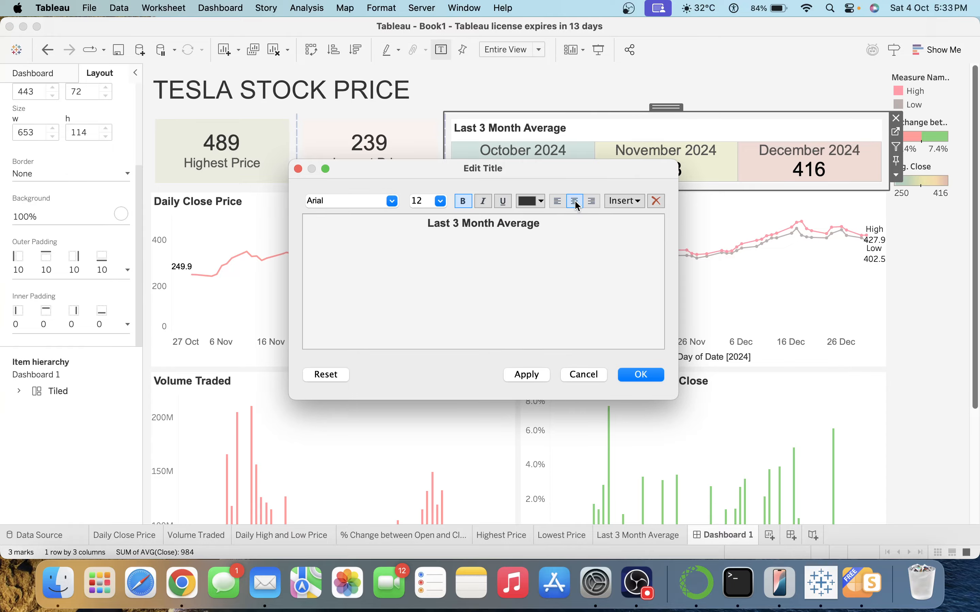
{"action": "left_click", "coordinate": [542, 381]}
{"action": "left_click", "coordinate": [641, 376]}
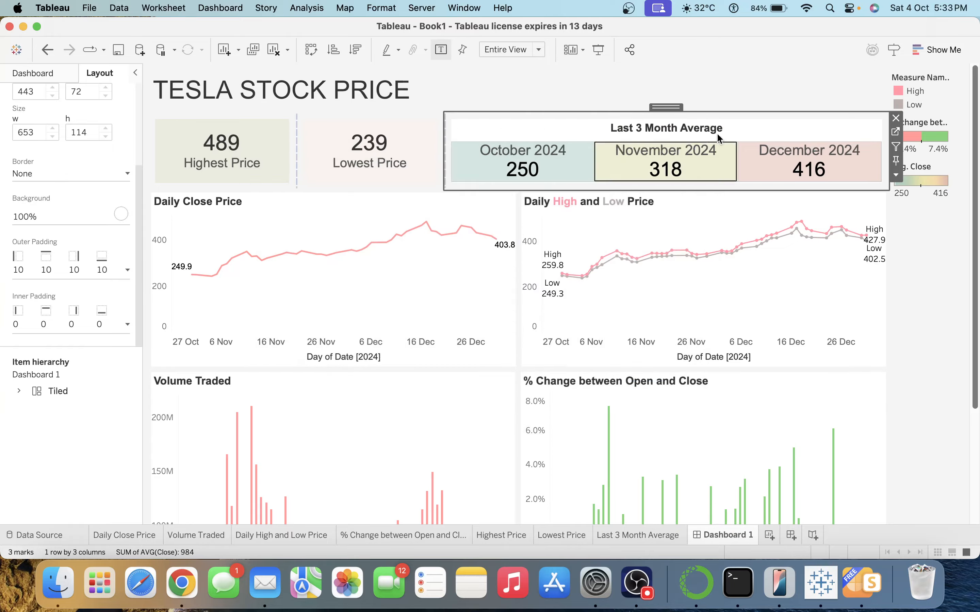
Give the Last 3 Month Average tile a pale pink background matching Lowest Price.
{"action": "mouse_move", "coordinate": [20, 261]}
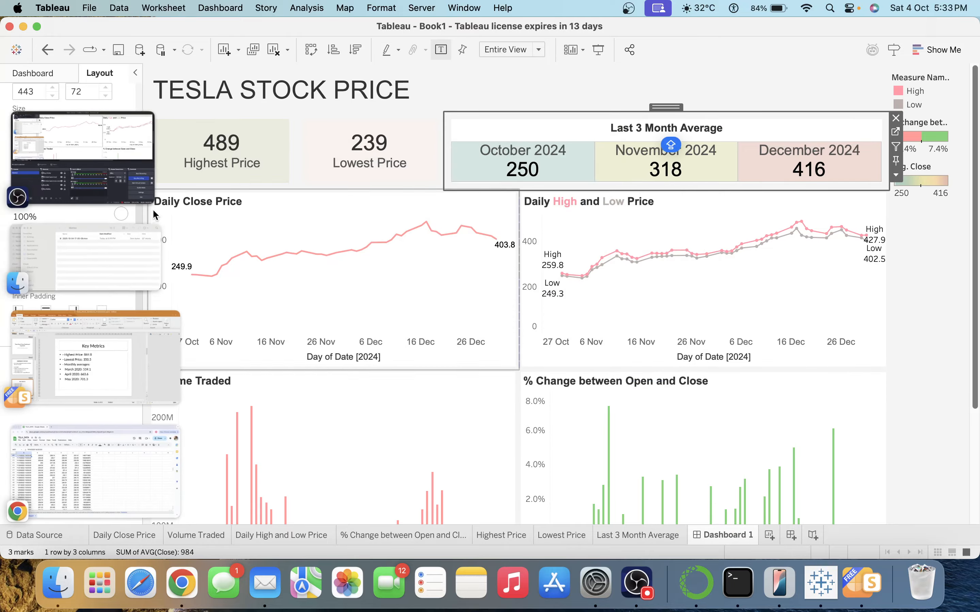
{"action": "left_click", "coordinate": [39, 218]}
{"action": "key", "text": "Caps_Lock"}
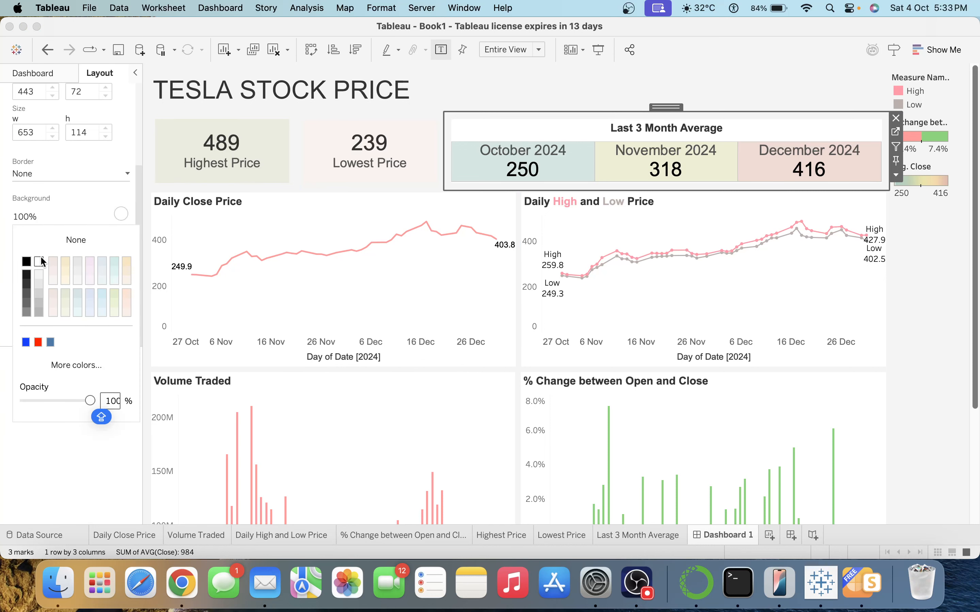
{"action": "left_click", "coordinate": [119, 313]}
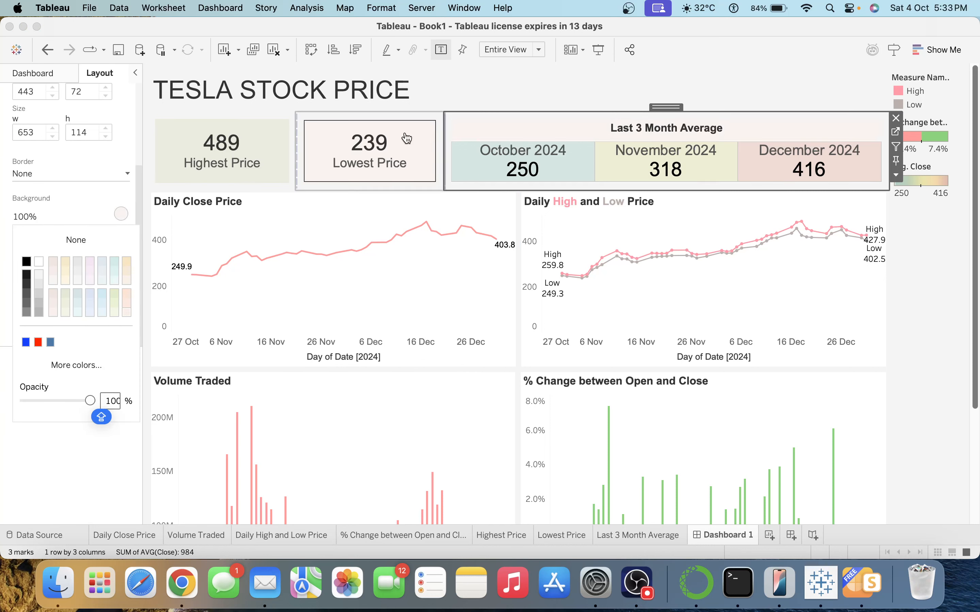
{"action": "left_click", "coordinate": [515, 87]}
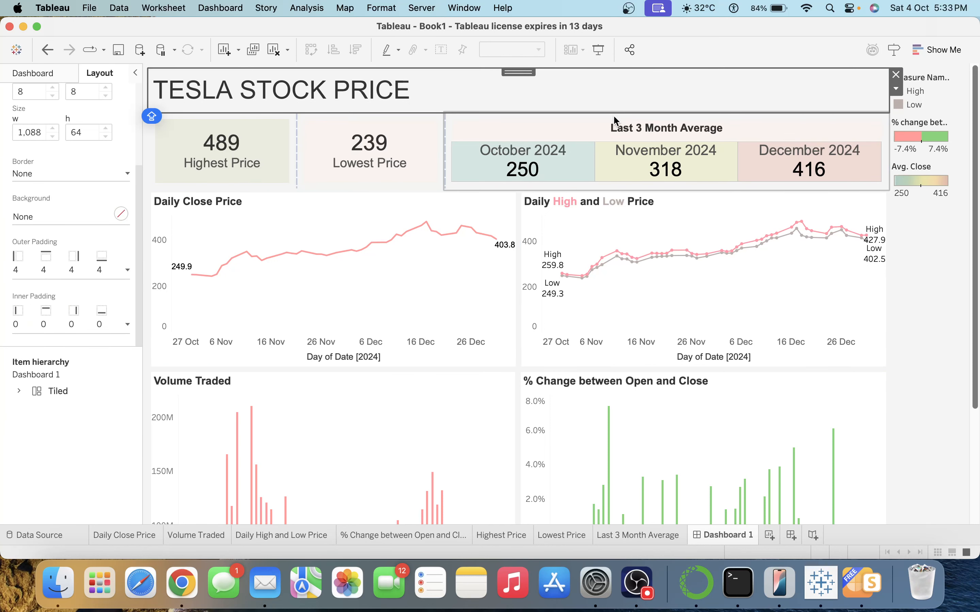
Give the KPI tile row container a solid white background, then select the title and legend containers.
{"action": "mouse_move", "coordinate": [731, 262]}
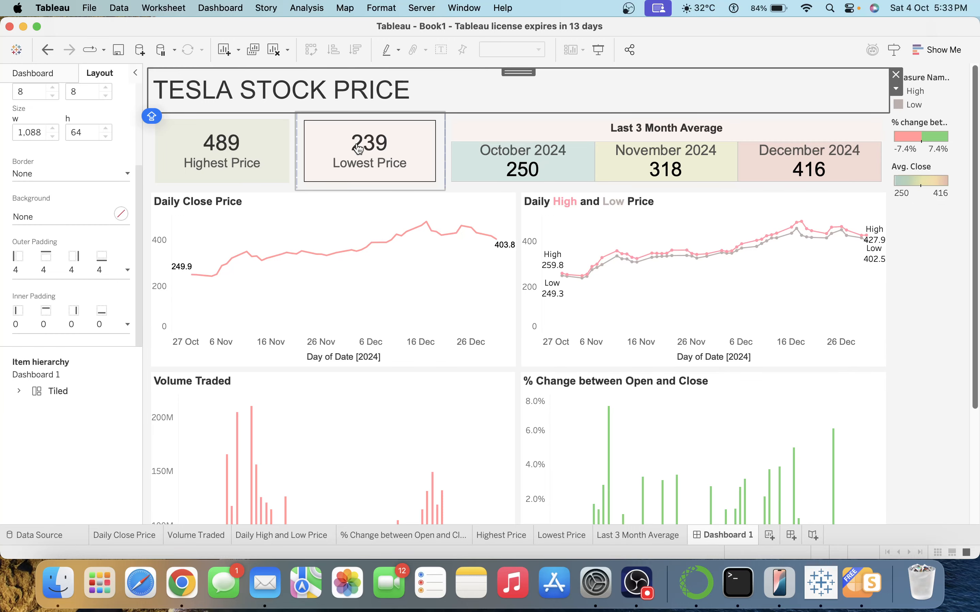
{"action": "left_click", "coordinate": [365, 117]}
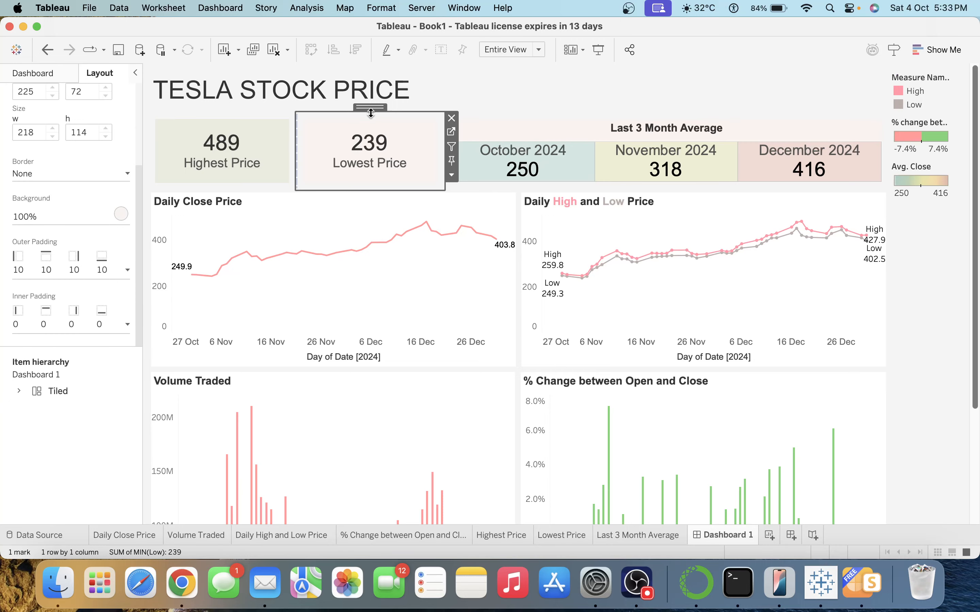
{"action": "left_click", "coordinate": [373, 109]}
{"action": "left_click", "coordinate": [38, 219]}
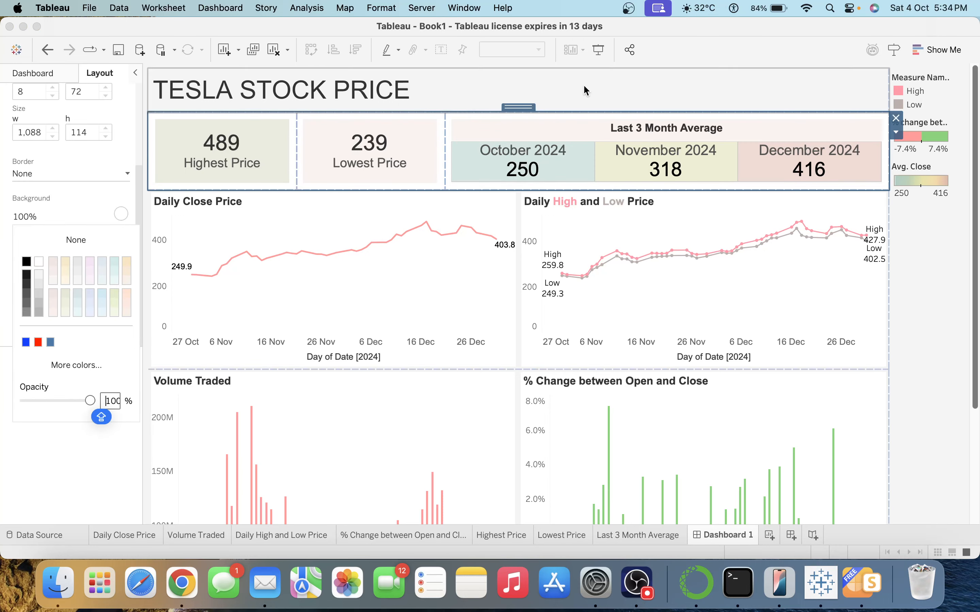
{"action": "left_click", "coordinate": [655, 78]}
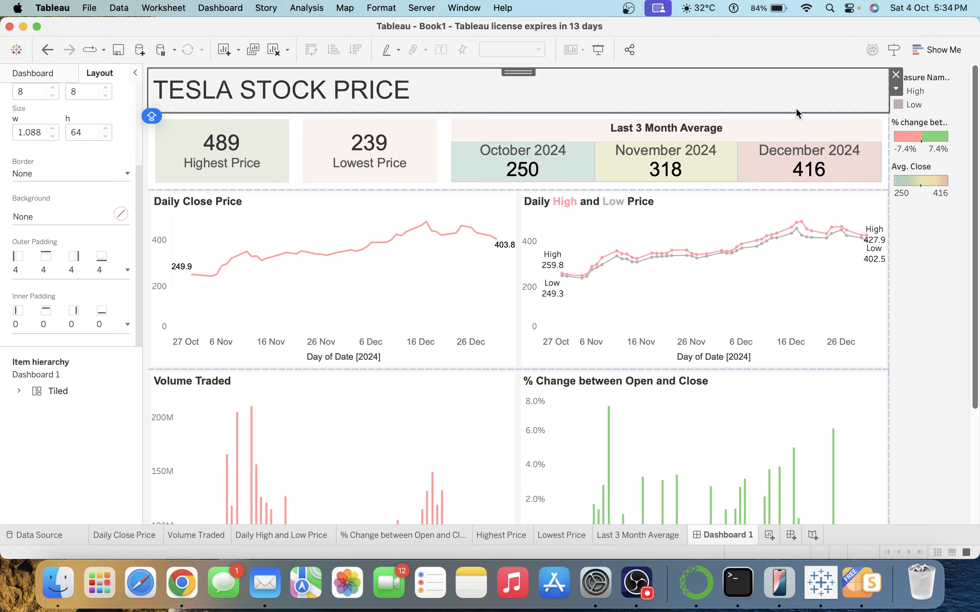
{"action": "left_click", "coordinate": [908, 341]}
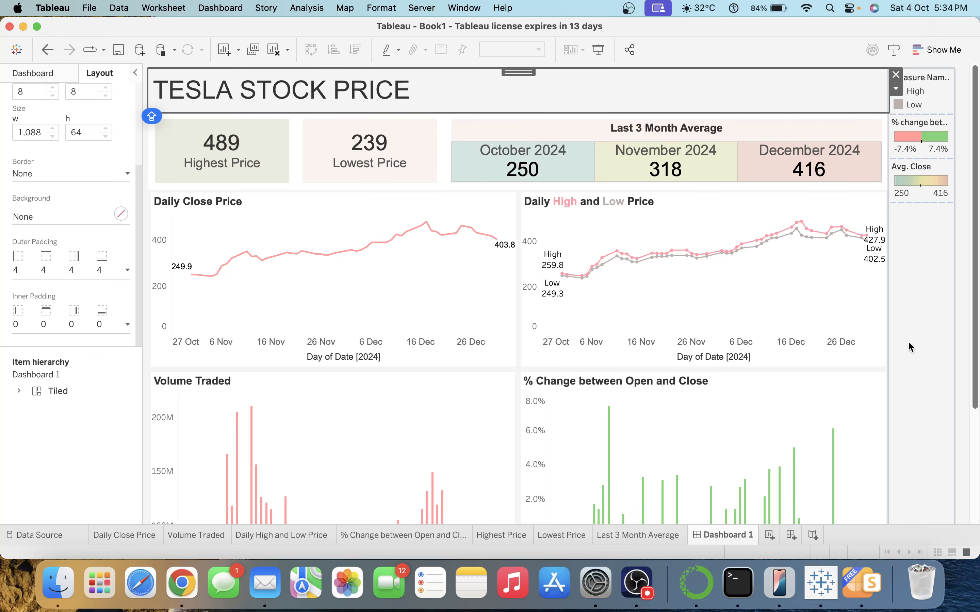
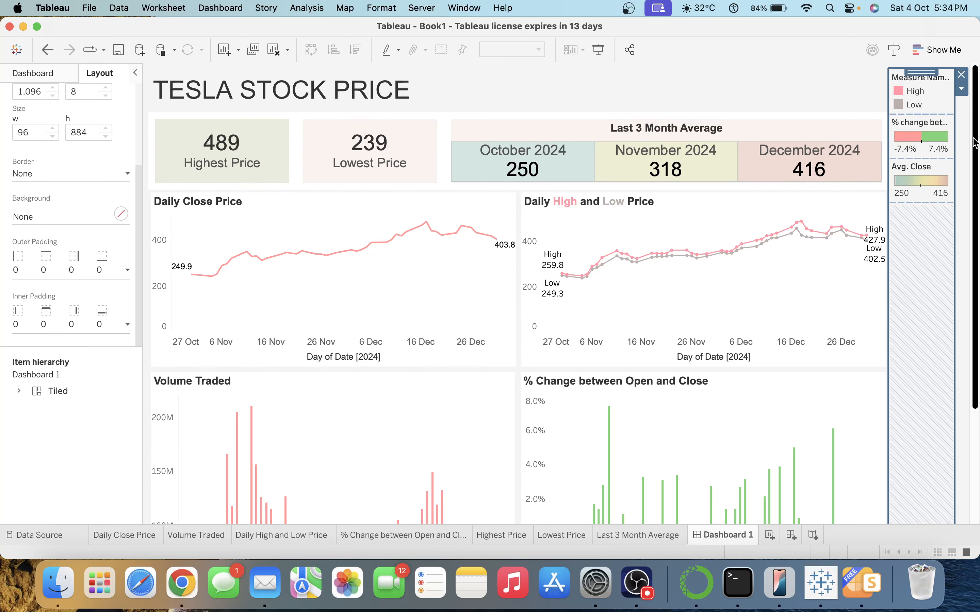
Remove the Measure Names legend from the dashboard.
{"action": "mouse_move", "coordinate": [973, 138]}
{"action": "left_mouse_down"}
{"action": "mouse_move", "coordinate": [978, 252]}
{"action": "mouse_move", "coordinate": [977, 136]}
{"action": "left_mouse_up"}
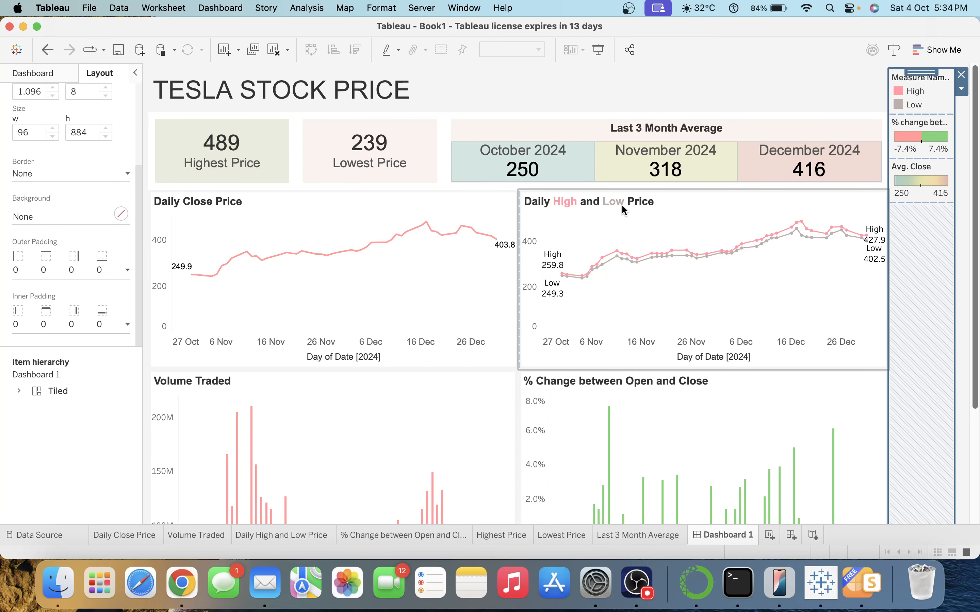
{"action": "left_click", "coordinate": [935, 83]}
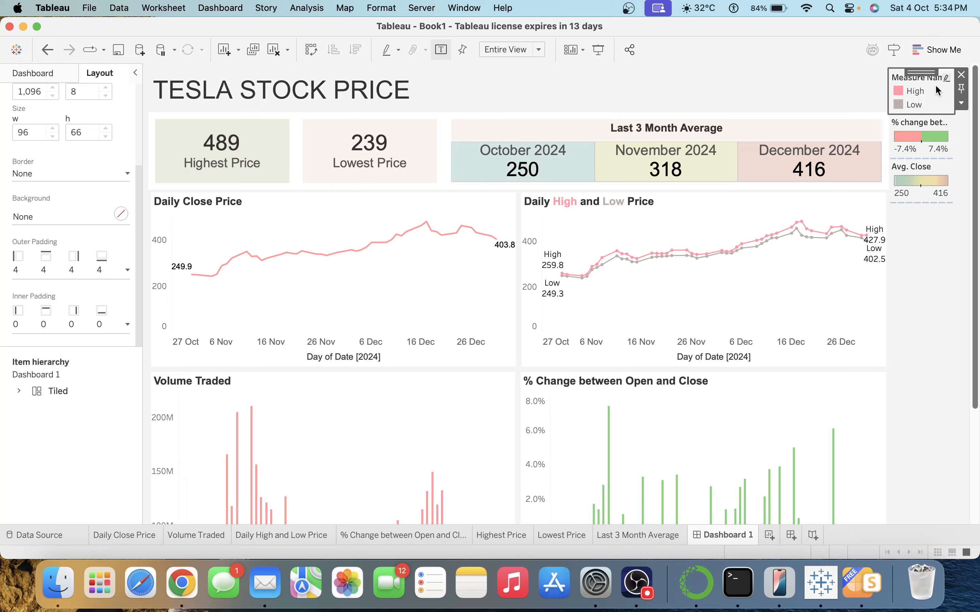
{"action": "left_click", "coordinate": [967, 75]}
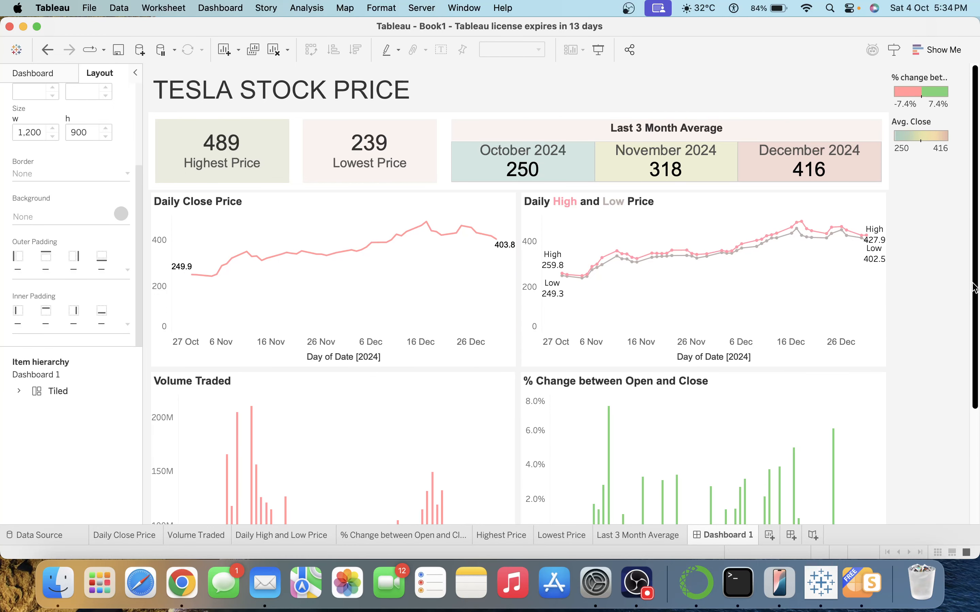
Remove the Avg. Close legend, leaving only the % change legend.
{"action": "left_click_drag", "start_coordinate": [973, 284], "coordinate": [974, 230]}
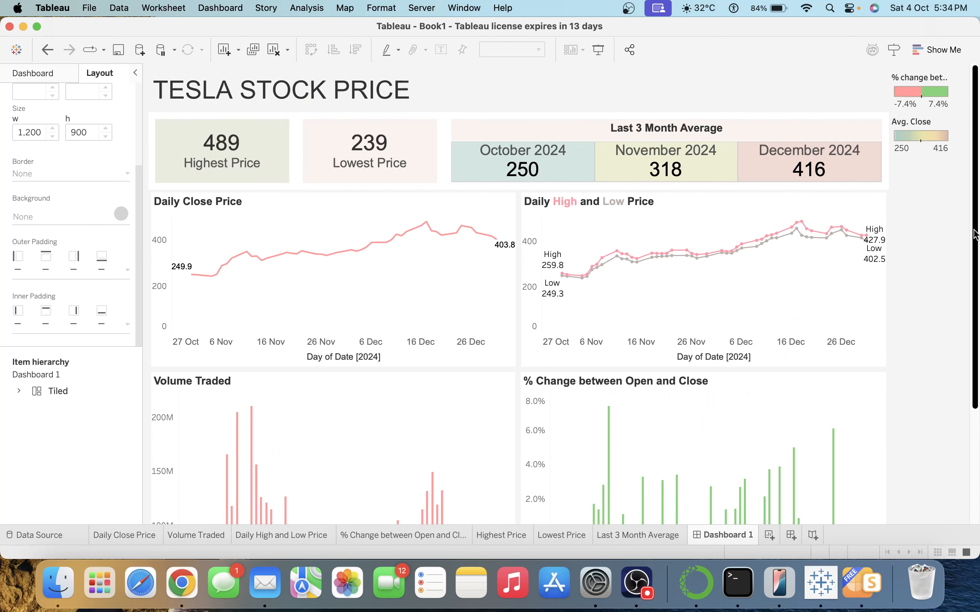
{"action": "left_click", "coordinate": [51, 74]}
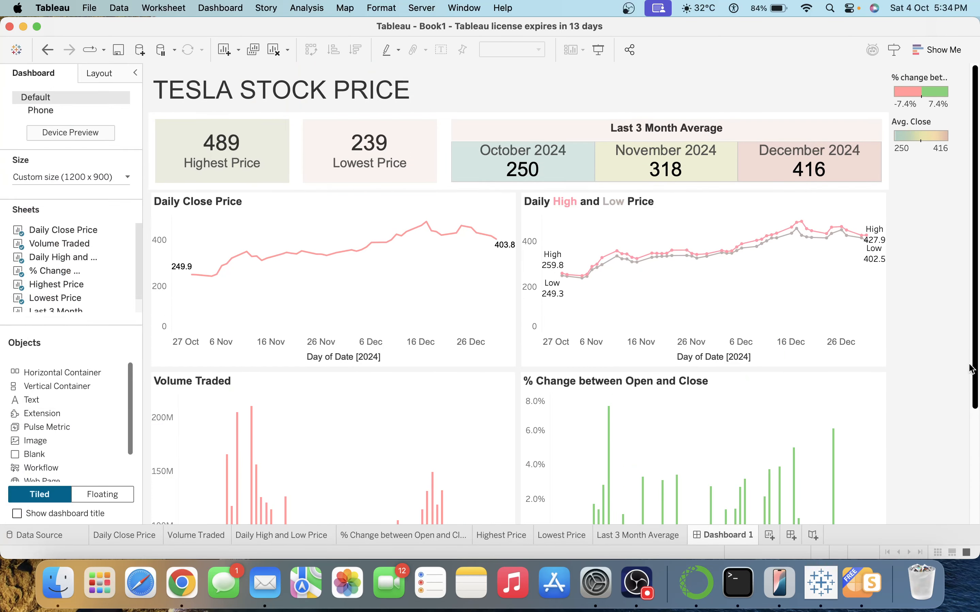
{"action": "left_click_drag", "start_coordinate": [976, 369], "coordinate": [977, 500]}
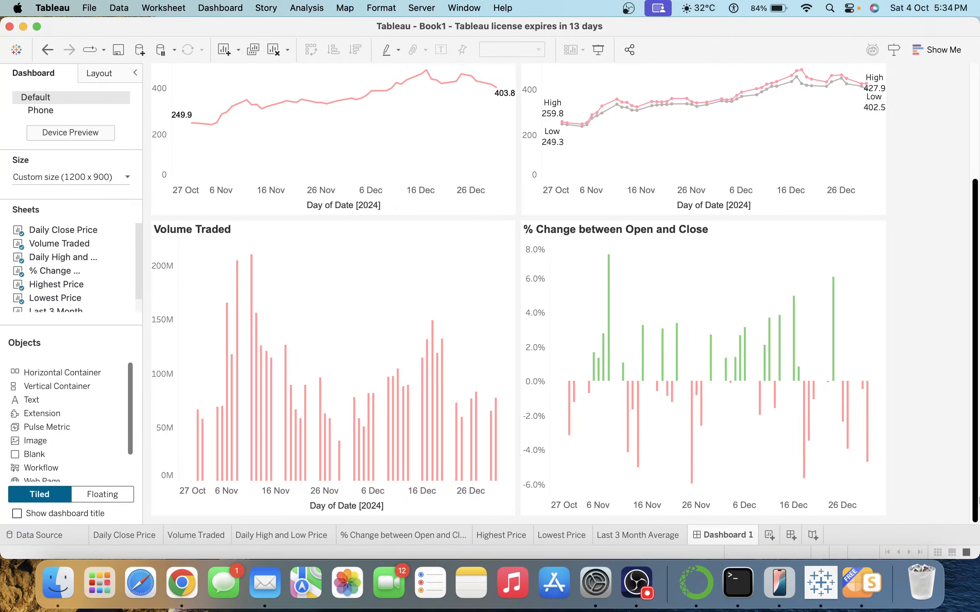
{"action": "mouse_move", "coordinate": [833, 367]}
{"action": "left_click_drag", "start_coordinate": [975, 415], "coordinate": [972, 231]}
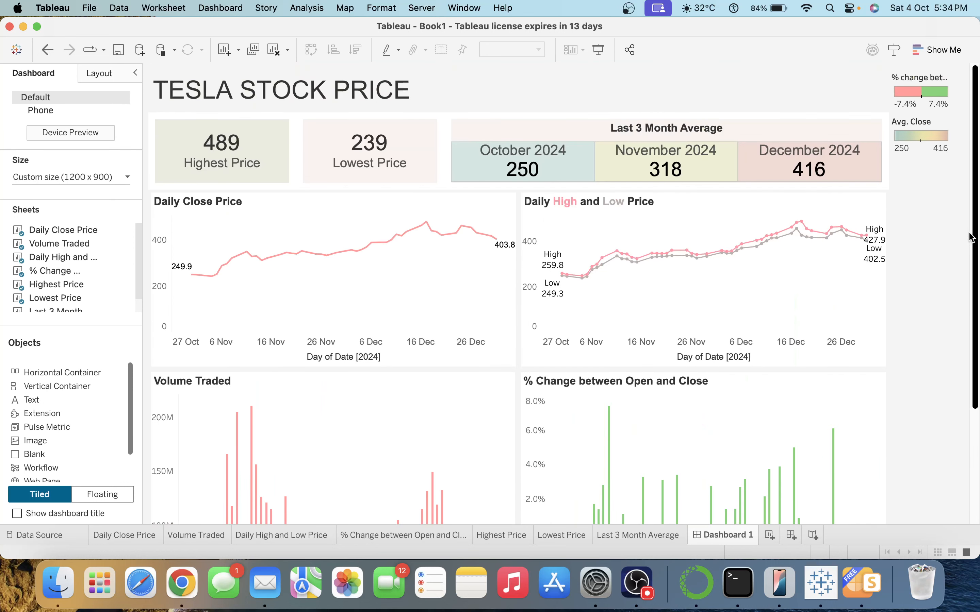
{"action": "left_click", "coordinate": [924, 124]}
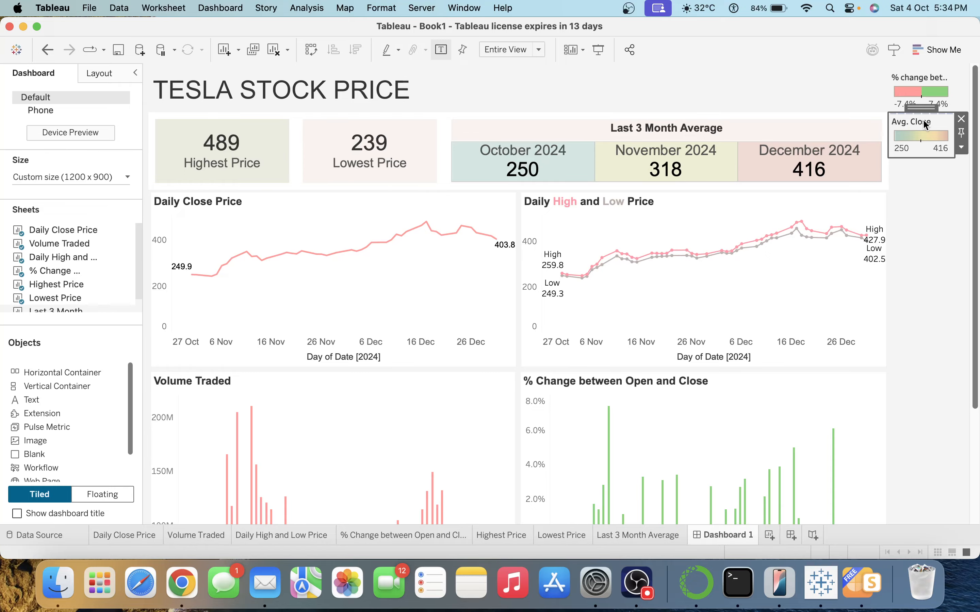
{"action": "left_click", "coordinate": [962, 121]}
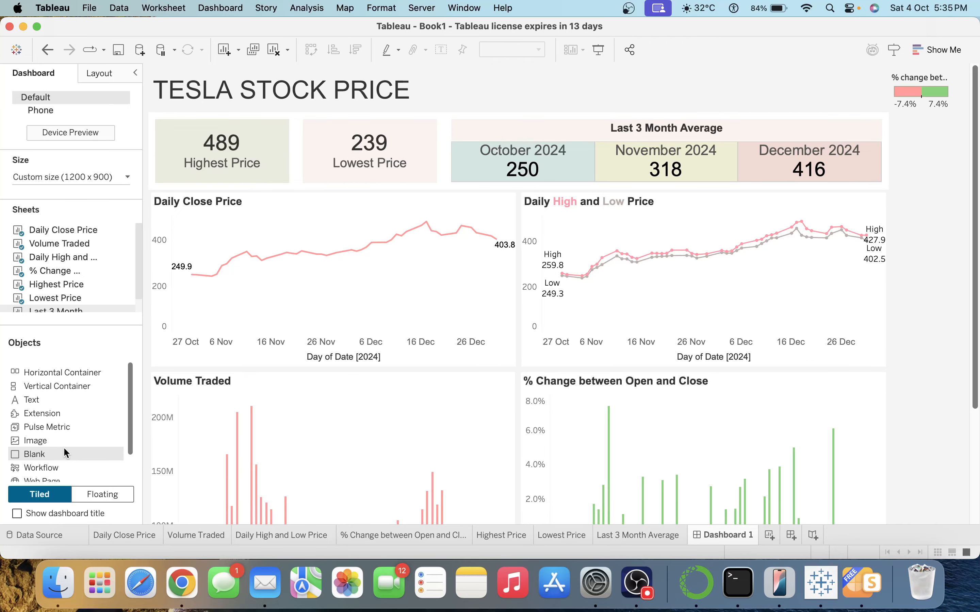
Add an empty image tile to the right column and stretch it down to the % change legend.
{"action": "left_click_drag", "start_coordinate": [64, 444], "coordinate": [909, 91]}
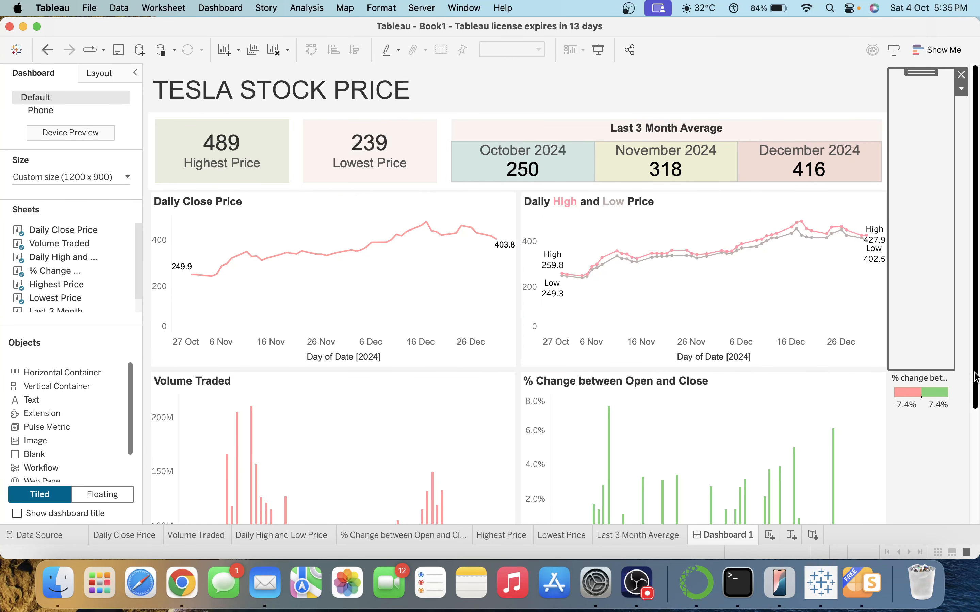
{"action": "left_click_drag", "start_coordinate": [976, 376], "coordinate": [977, 438]}
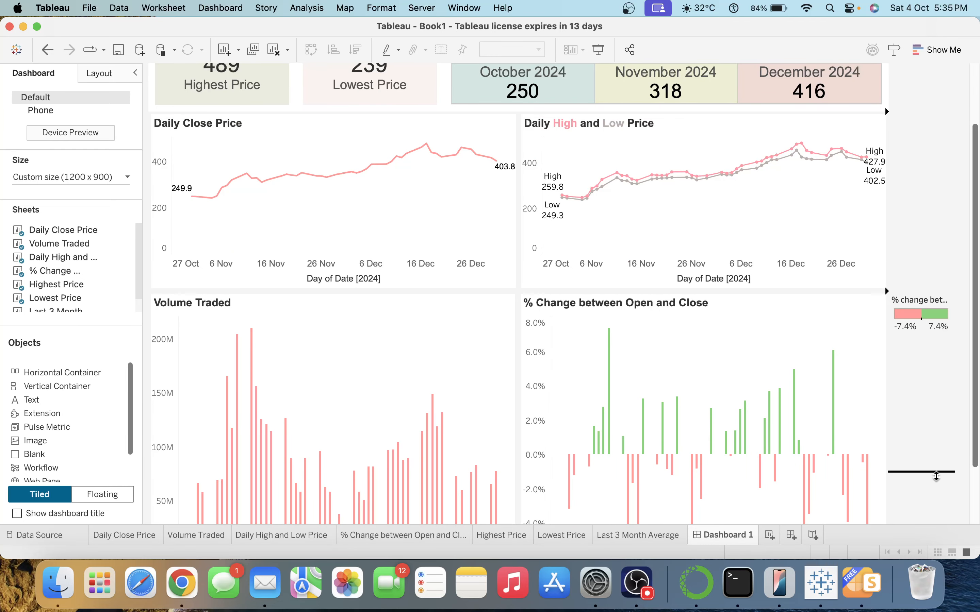
{"action": "left_click_drag", "start_coordinate": [903, 292], "coordinate": [921, 502]}
{"action": "left_click_drag", "start_coordinate": [975, 412], "coordinate": [977, 470]}
{"action": "left_click_drag", "start_coordinate": [915, 424], "coordinate": [916, 427]}
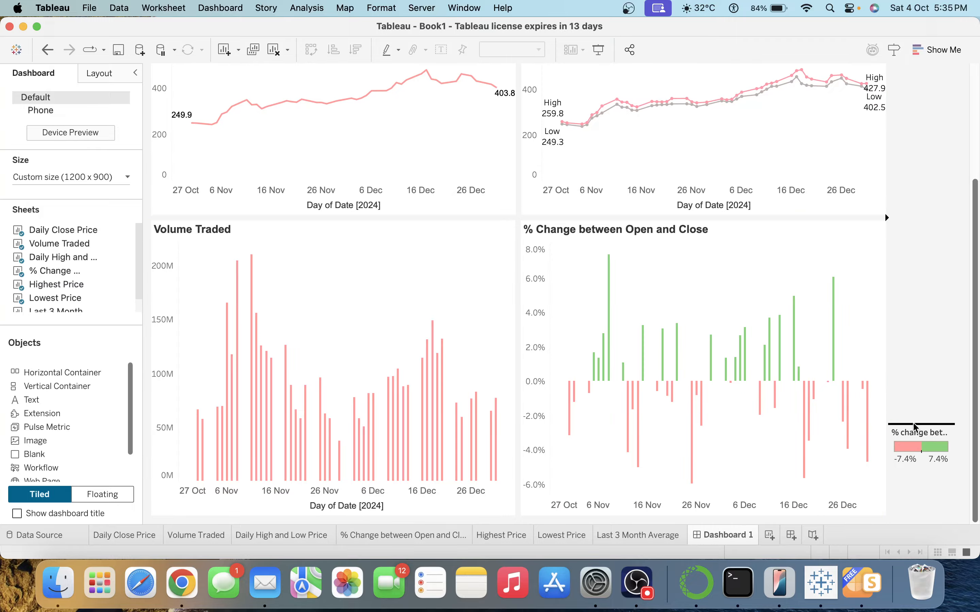
{"action": "left_click_drag", "start_coordinate": [914, 491], "coordinate": [976, 287]}
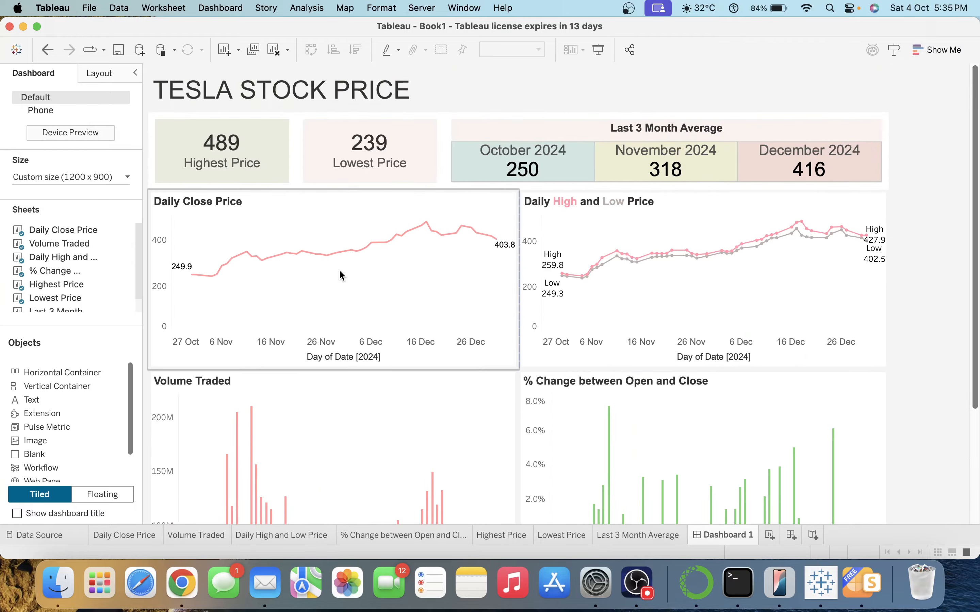
Hide all worksheet tabs and rename the dashboard tab to 'TESLA STOCK PRICE'.
{"action": "right_click", "coordinate": [716, 532]}
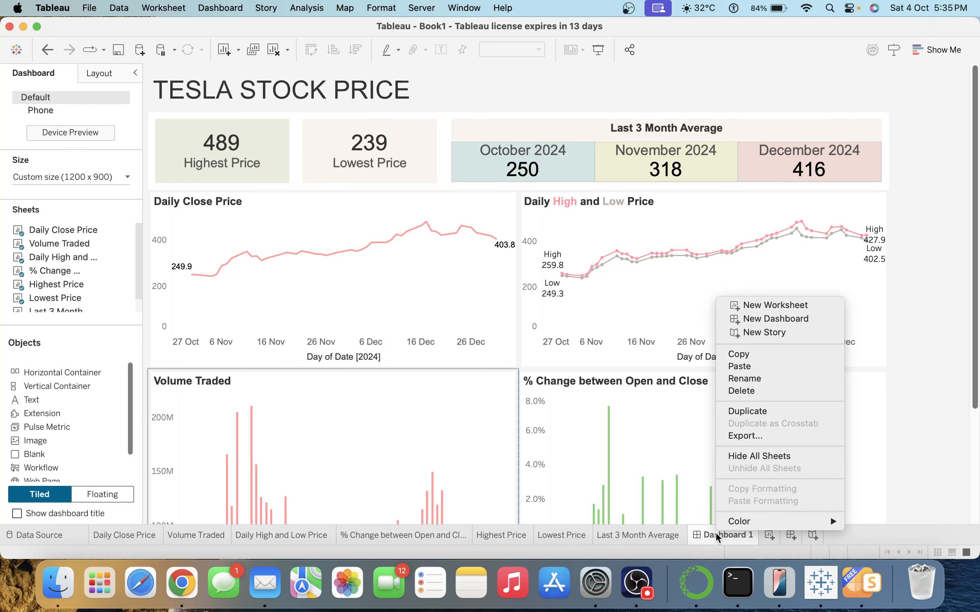
{"action": "left_click", "coordinate": [755, 451]}
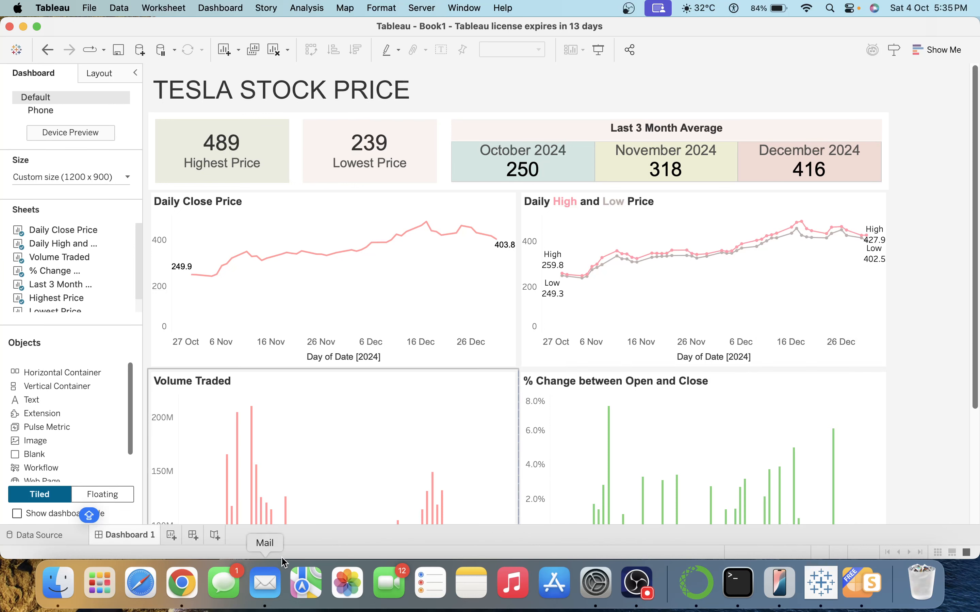
{"action": "double_click", "coordinate": [145, 537]}
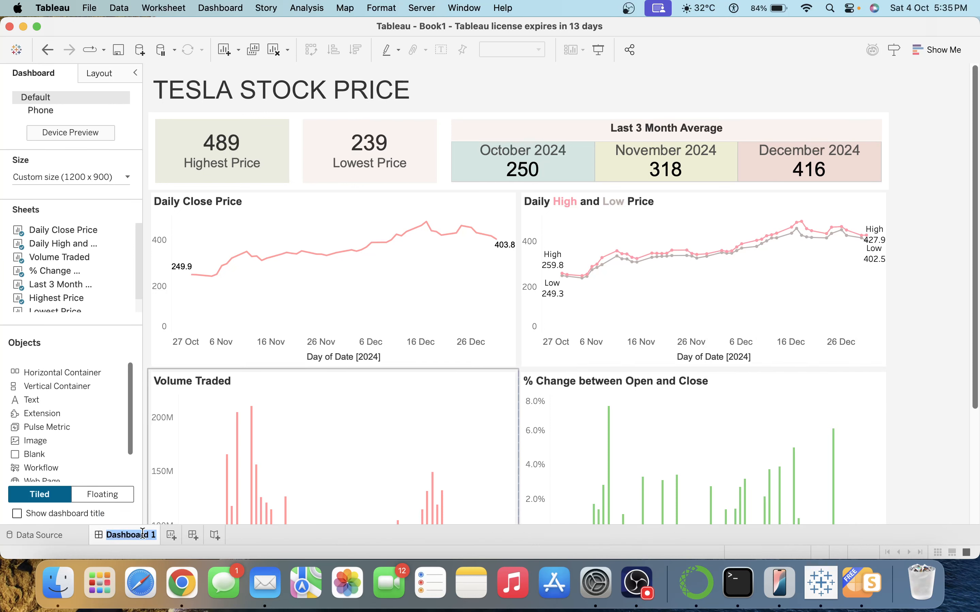
{"action": "type", "text": "TESLA"}
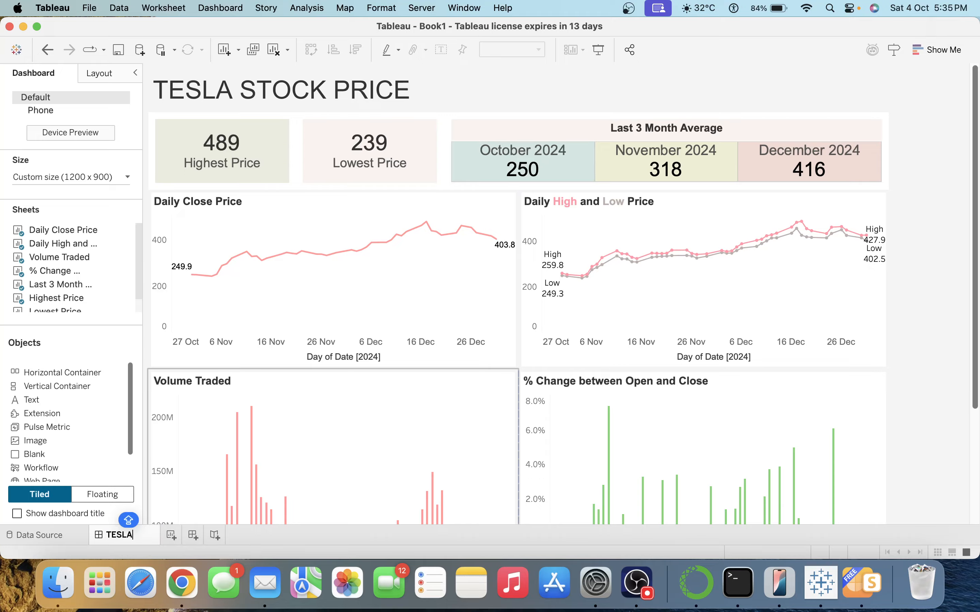
{"action": "type", "text": " STOCK PRICE"}
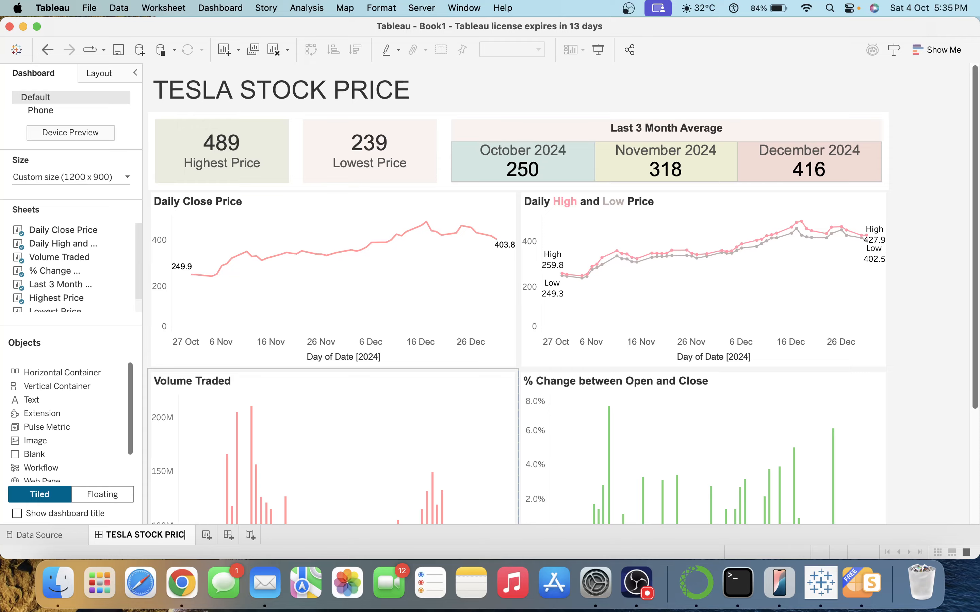
{"action": "key", "text": "Return"}
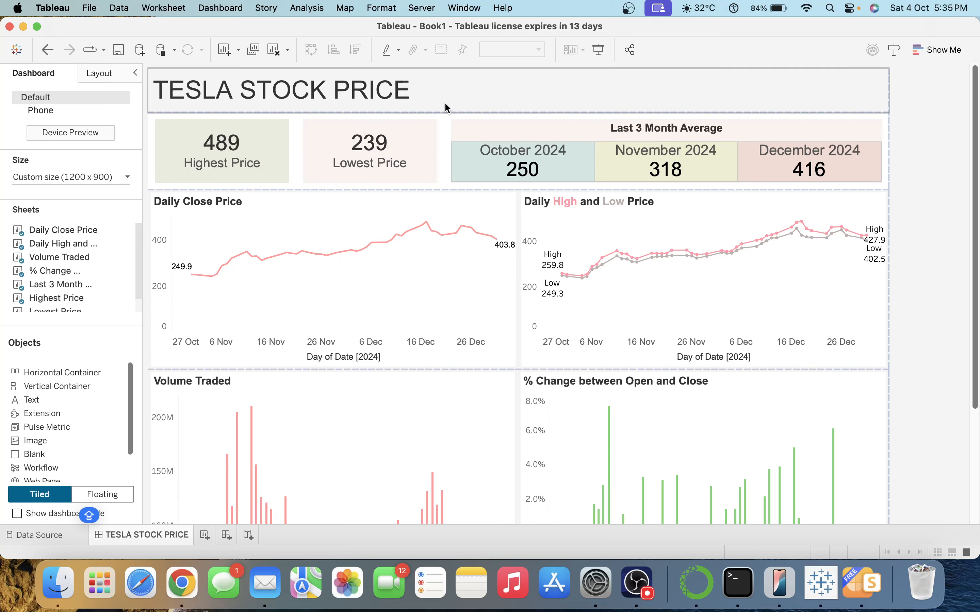
Give the TESLA STOCK PRICE title area a light pink background at 100% opacity.
{"action": "left_click", "coordinate": [368, 100]}
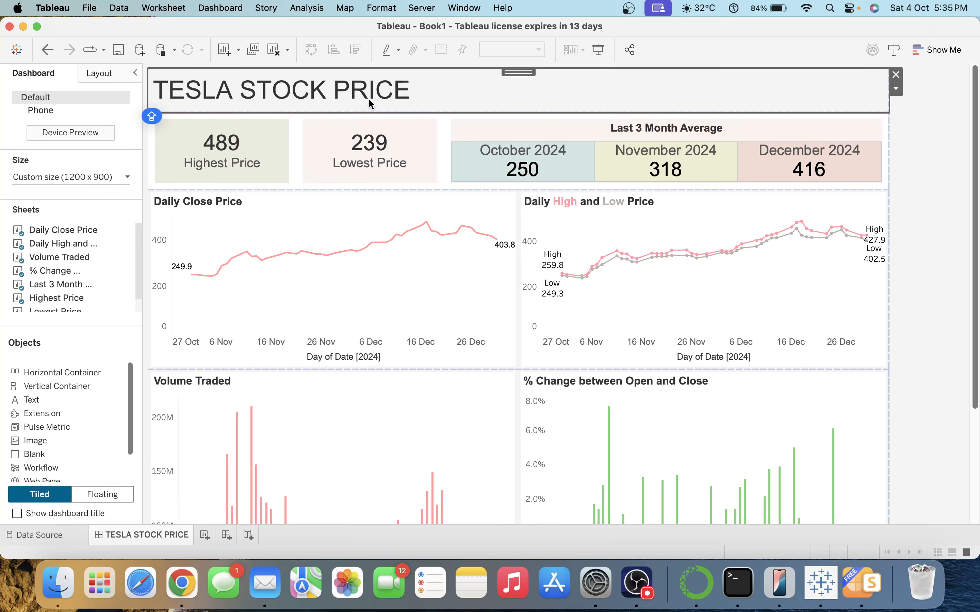
{"action": "left_click", "coordinate": [110, 73]}
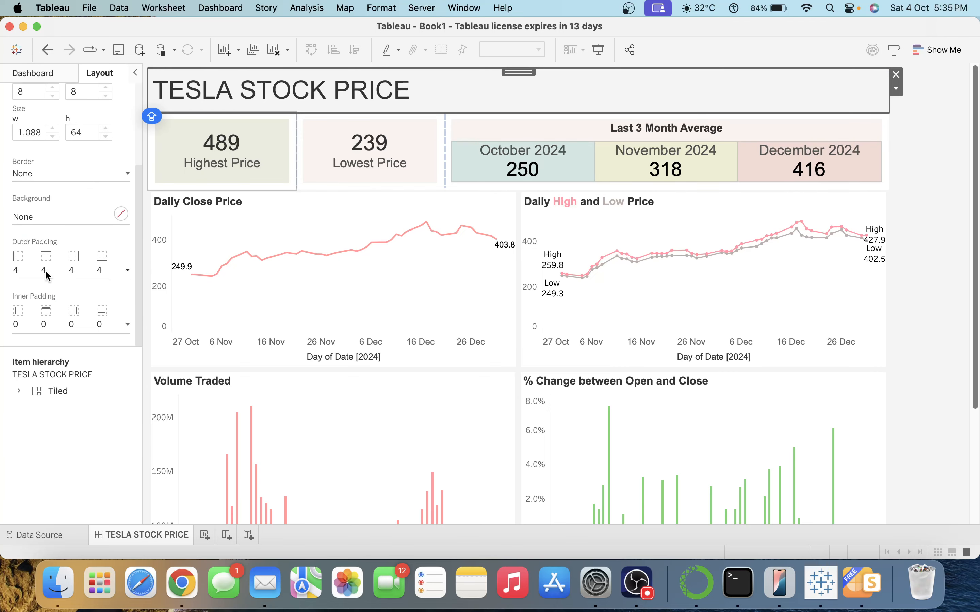
{"action": "left_click", "coordinate": [66, 215]}
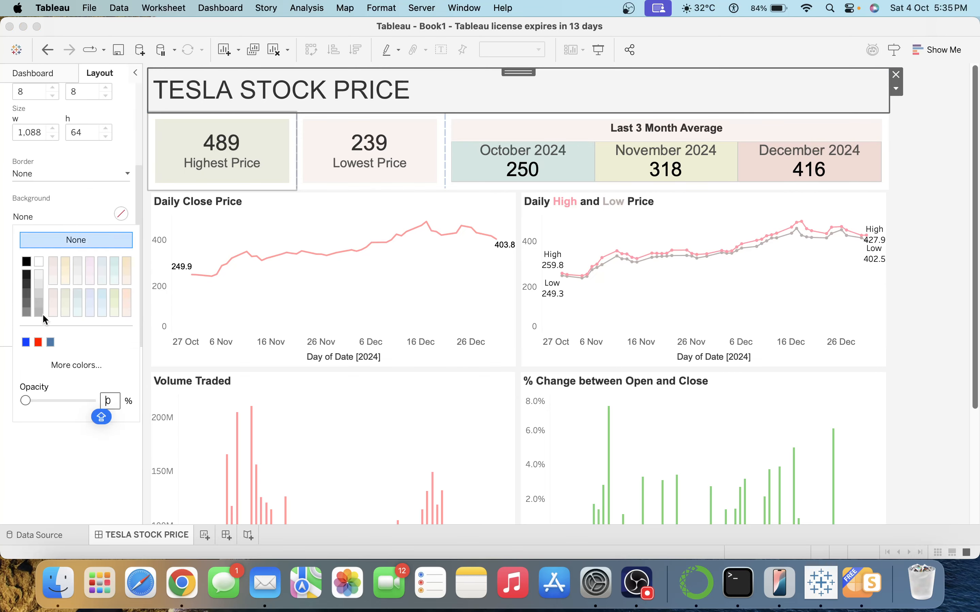
{"action": "left_click", "coordinate": [52, 312]}
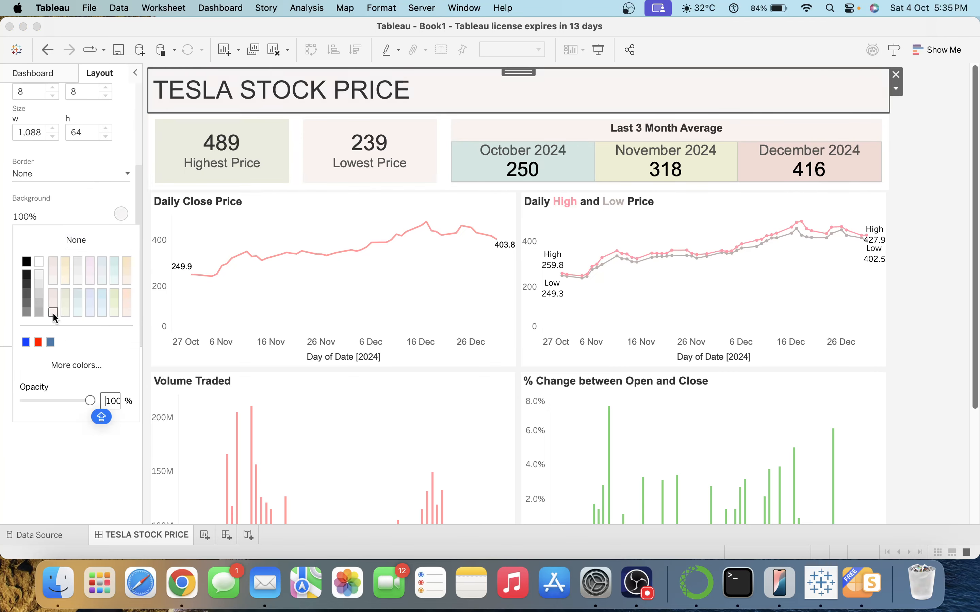
{"action": "left_click", "coordinate": [927, 147]}
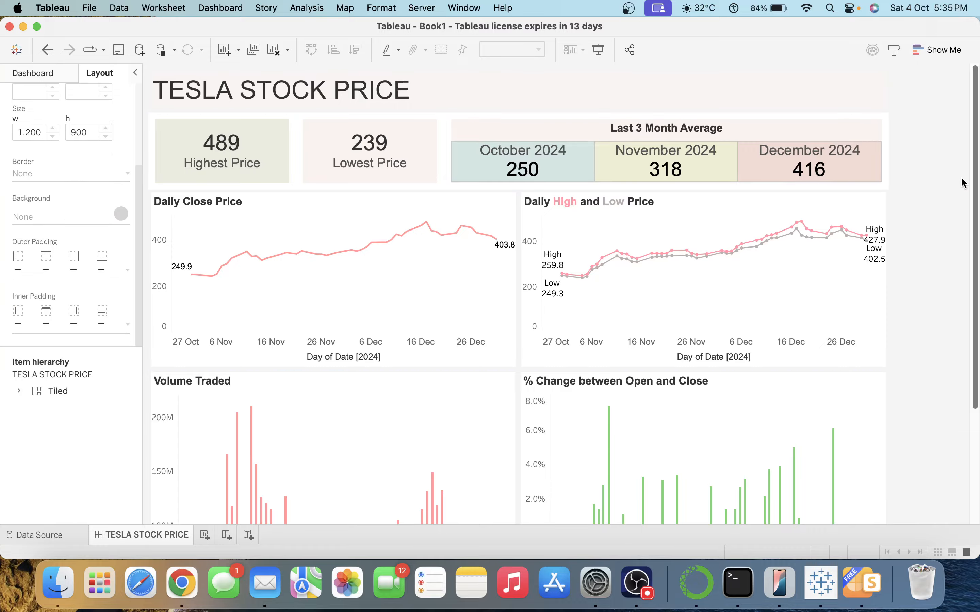
Add a show/hide toggle to the narrow right-edge container.
{"action": "left_click", "coordinate": [920, 190]}
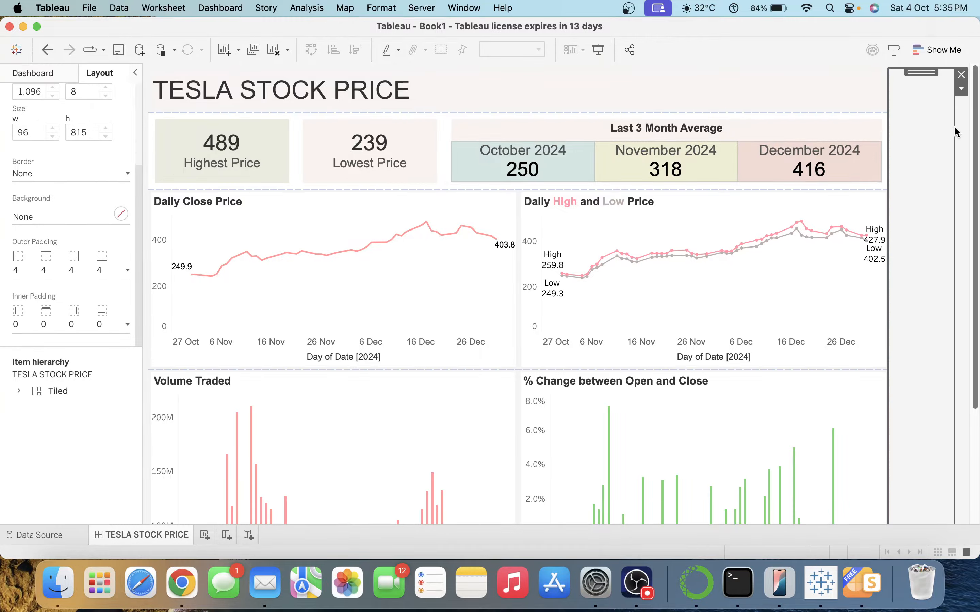
{"action": "left_click", "coordinate": [961, 90]}
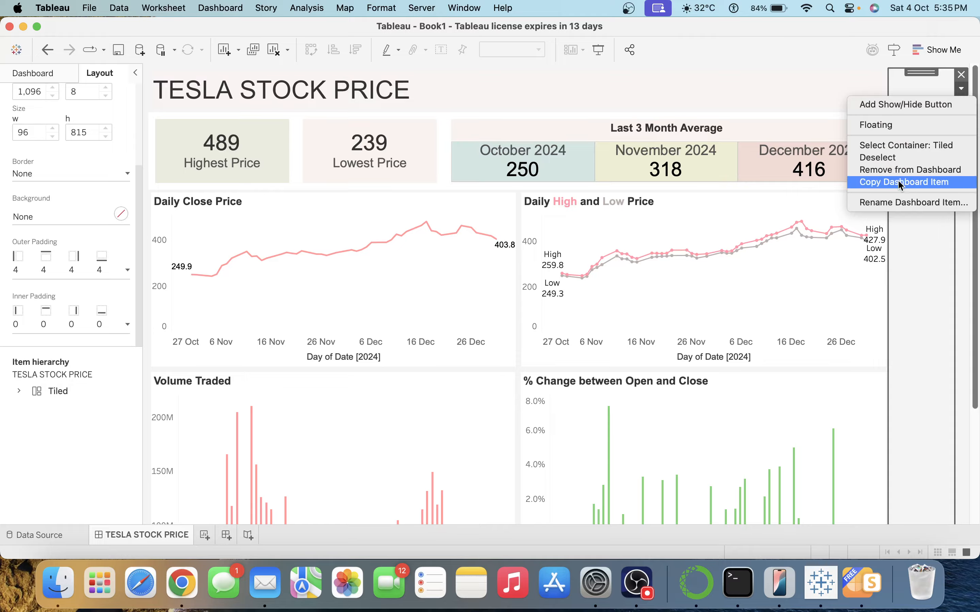
{"action": "left_click", "coordinate": [927, 102]}
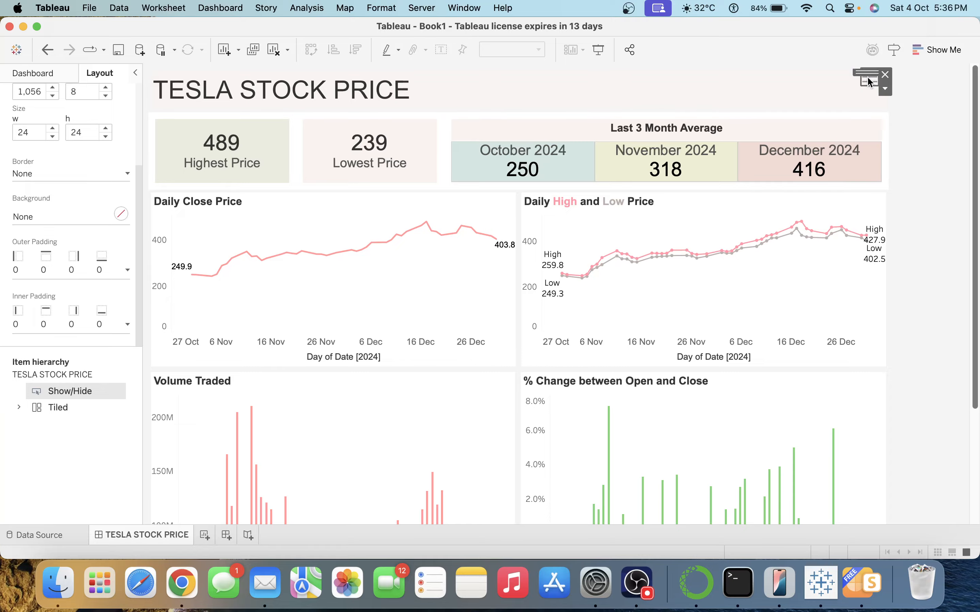
{"action": "left_click", "coordinate": [909, 172]}
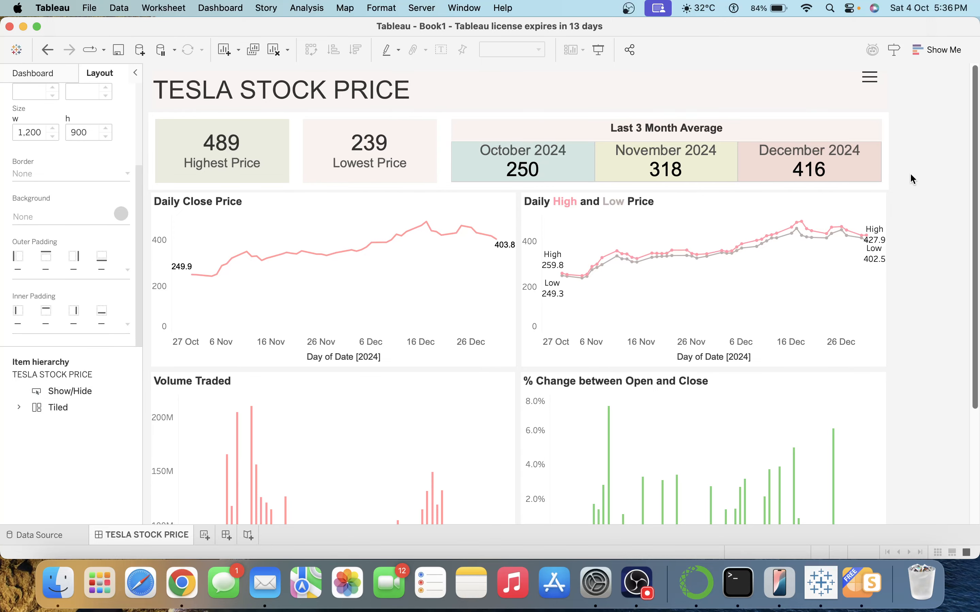
{"action": "scroll", "coordinate": [975, 154], "scroll_direction": "down", "scroll_amount": 5}
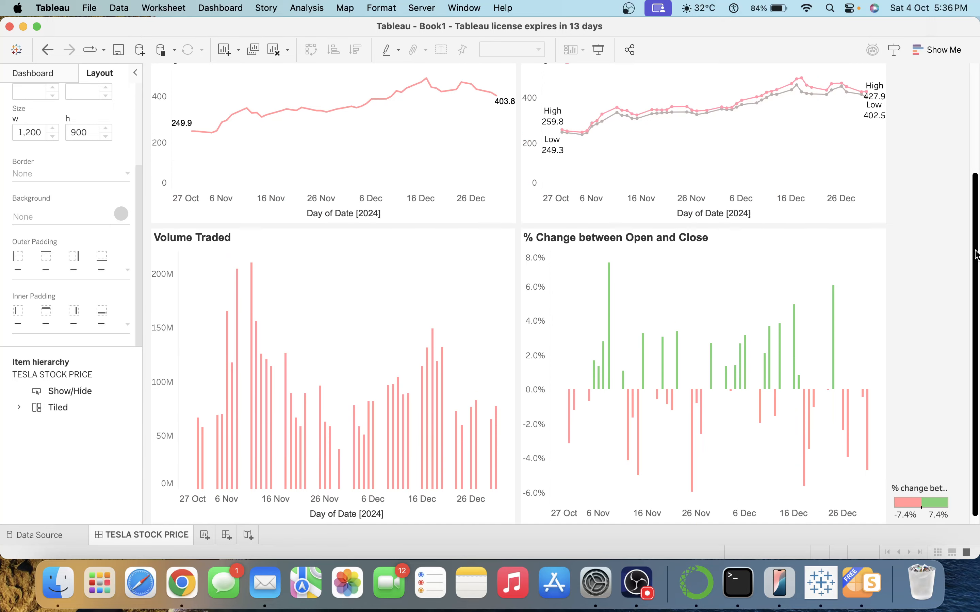
{"action": "scroll", "coordinate": [976, 147], "scroll_direction": "up", "scroll_amount": 5}
Remove the Show/Hide button from the dashboard's right-hand column.
{"action": "left_click", "coordinate": [872, 80]}
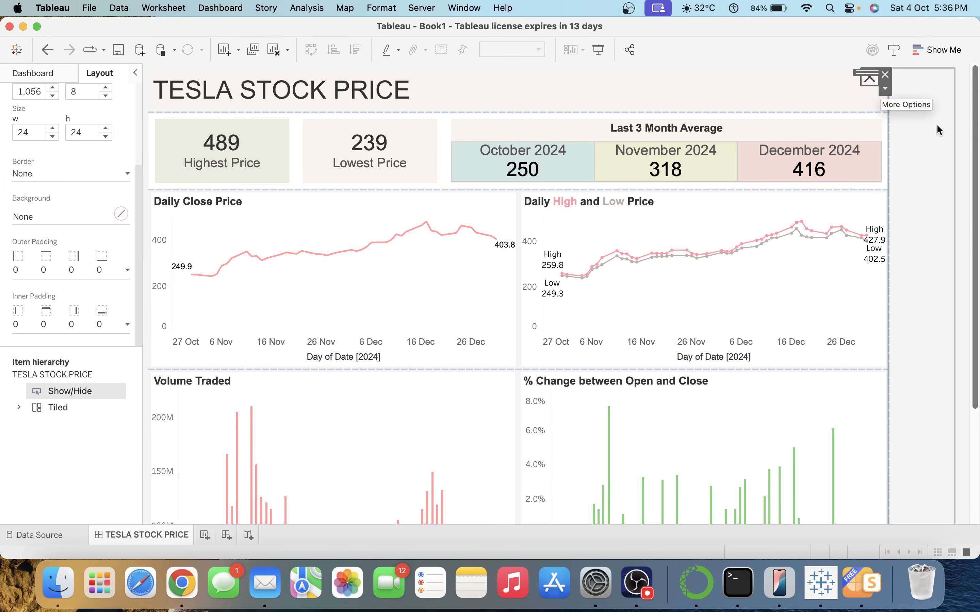
{"action": "scroll", "coordinate": [975, 151], "scroll_direction": "down", "scroll_amount": 5}
{"action": "scroll", "coordinate": [975, 151], "scroll_direction": "up", "scroll_amount": 5}
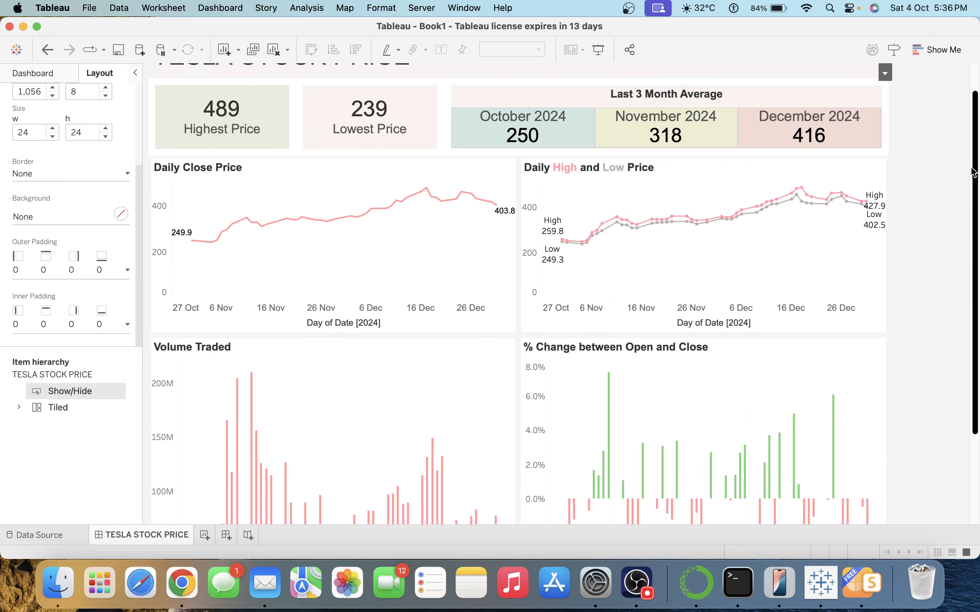
{"action": "left_click", "coordinate": [917, 178]}
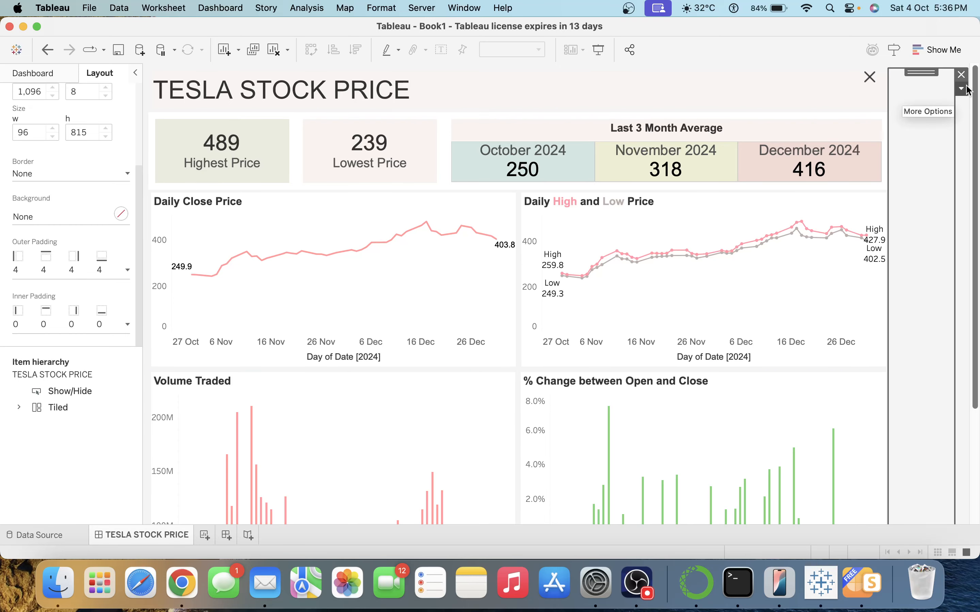
{"action": "left_click", "coordinate": [870, 77]}
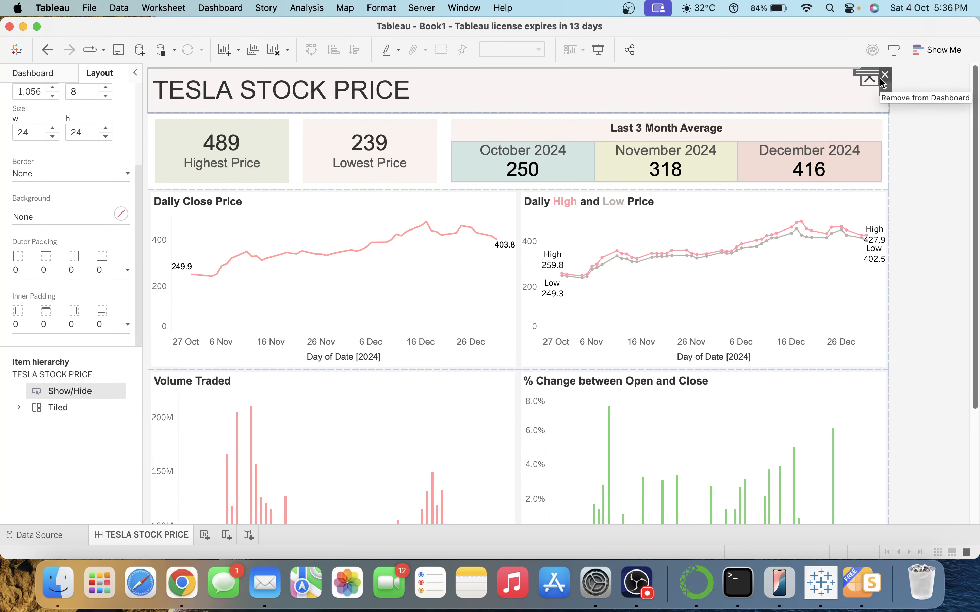
{"action": "left_click", "coordinate": [886, 81]}
{"action": "key", "text": "super+z"}
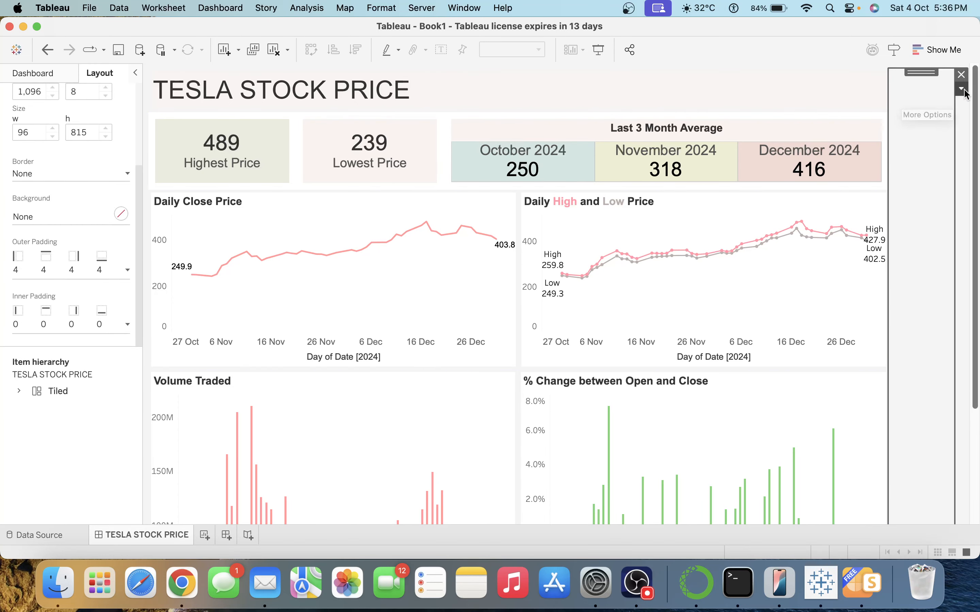
Inspect the right-hand container, its parent container and the % change legend's container, changing nothing.
{"action": "left_click", "coordinate": [961, 89]}
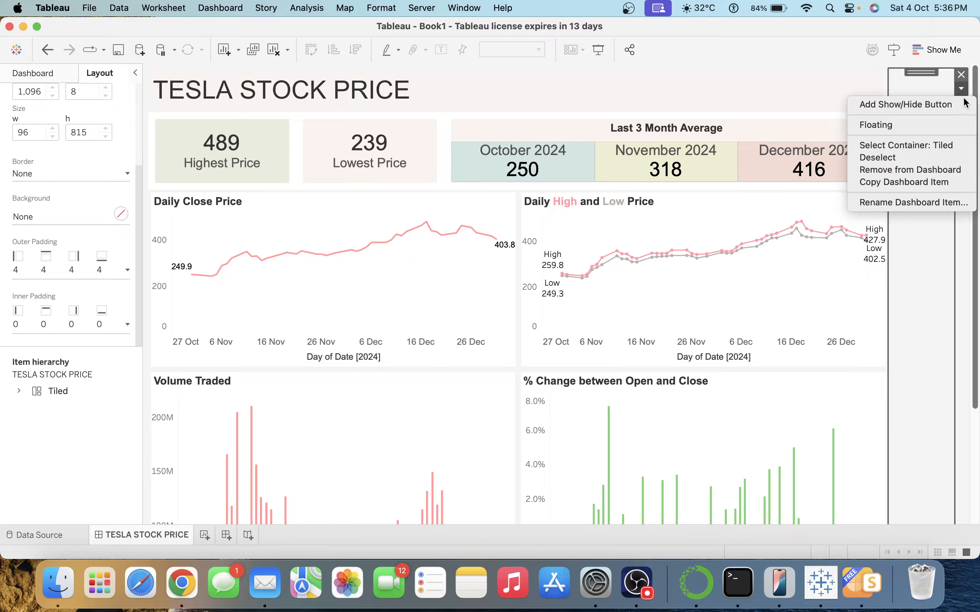
{"action": "left_click", "coordinate": [933, 145]}
{"action": "double_click", "coordinate": [926, 73]}
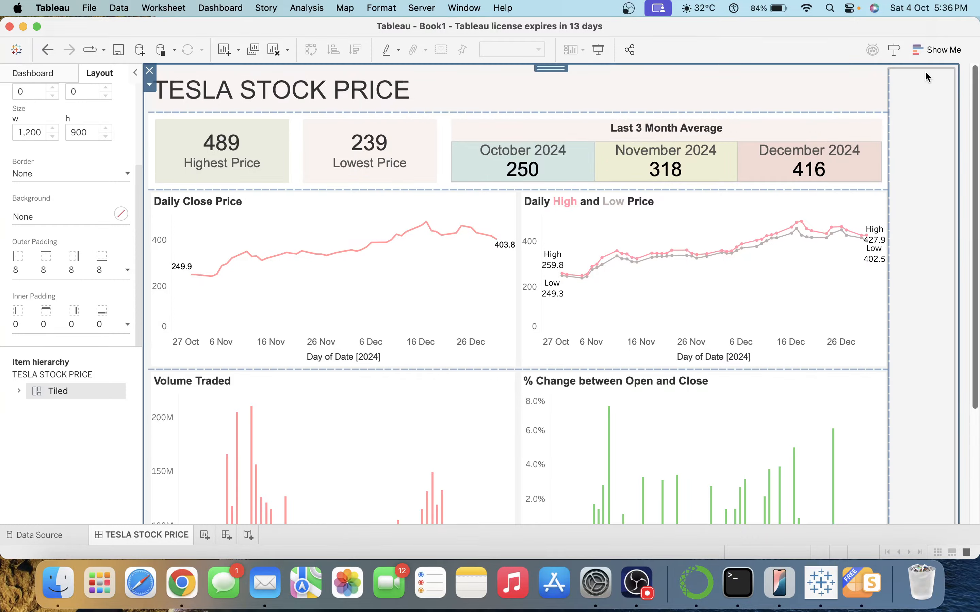
{"action": "left_click", "coordinate": [921, 117]}
{"action": "left_click_drag", "start_coordinate": [975, 109], "coordinate": [978, 241]}
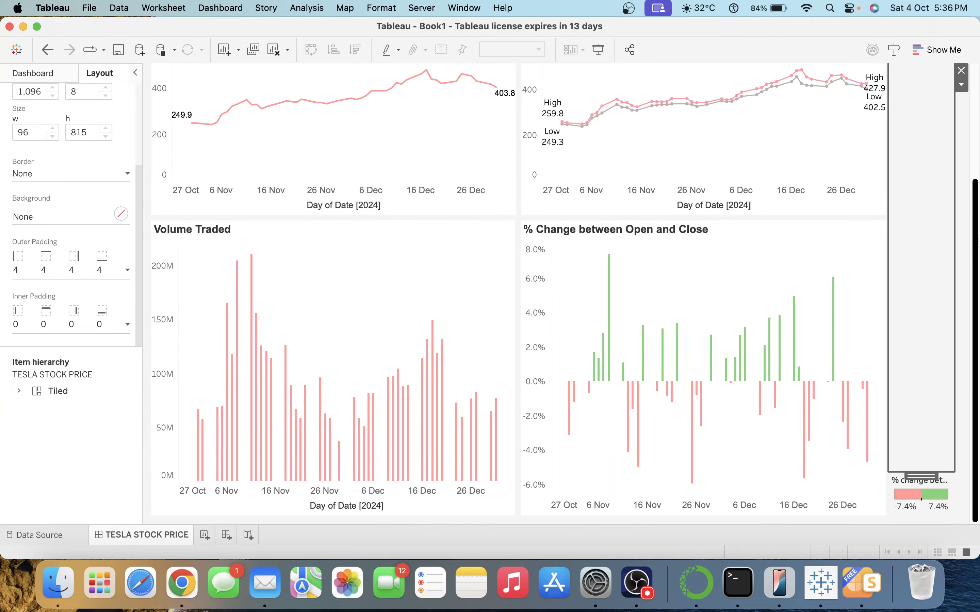
{"action": "left_click", "coordinate": [927, 481]}
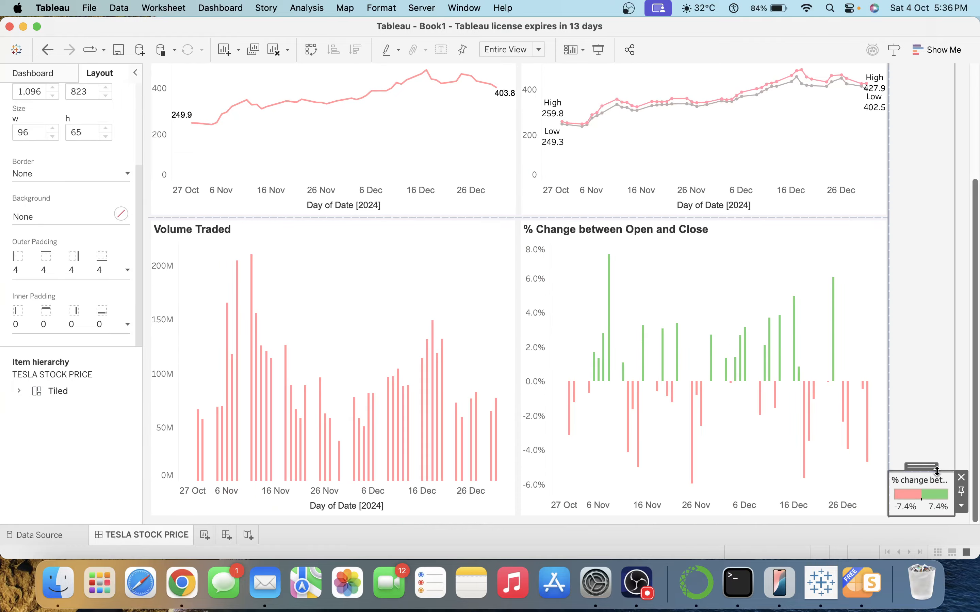
{"action": "double_click", "coordinate": [933, 468]}
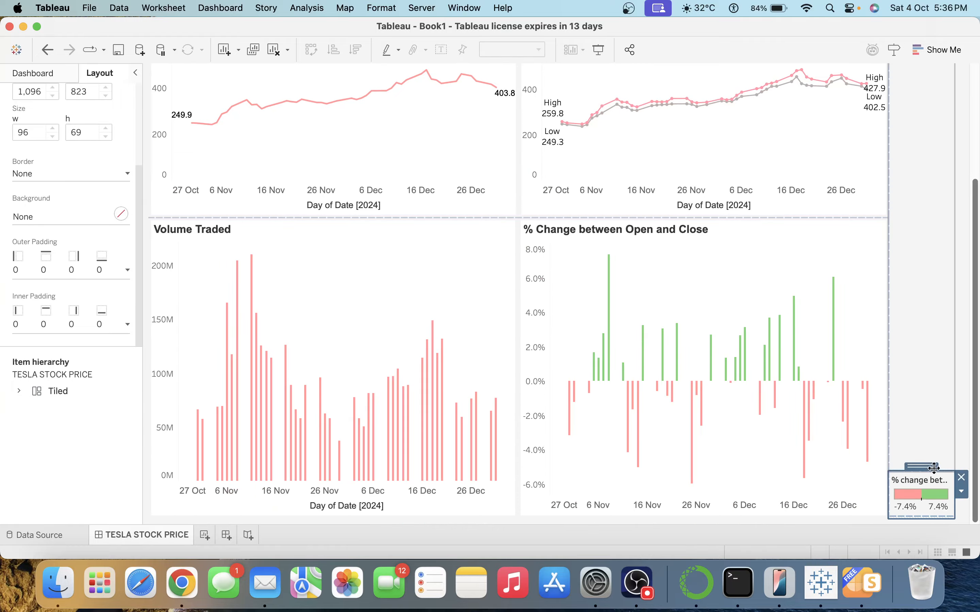
{"action": "left_click", "coordinate": [962, 493]}
{"action": "left_click", "coordinate": [926, 345]}
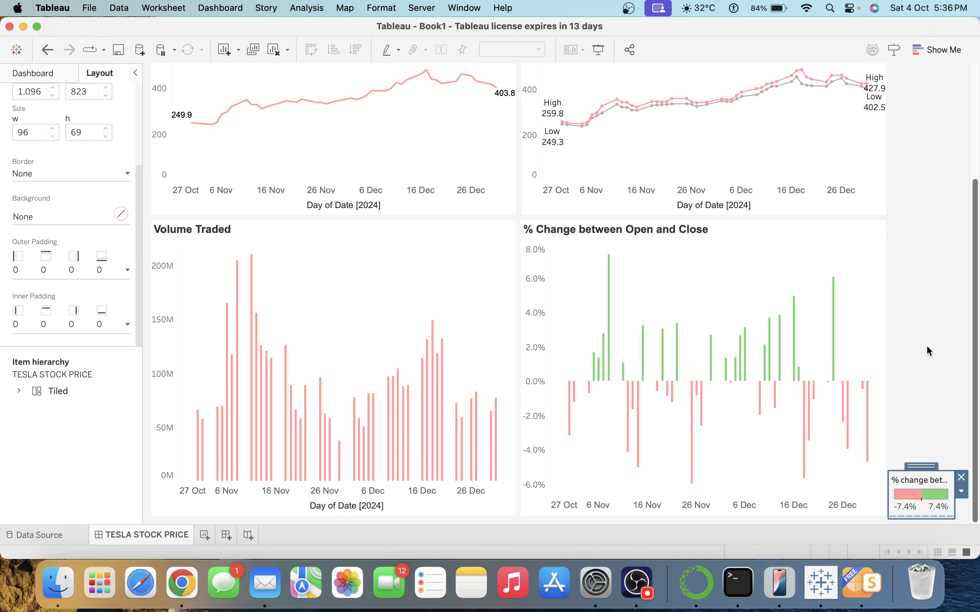
{"action": "left_click_drag", "start_coordinate": [975, 349], "coordinate": [978, 153]}
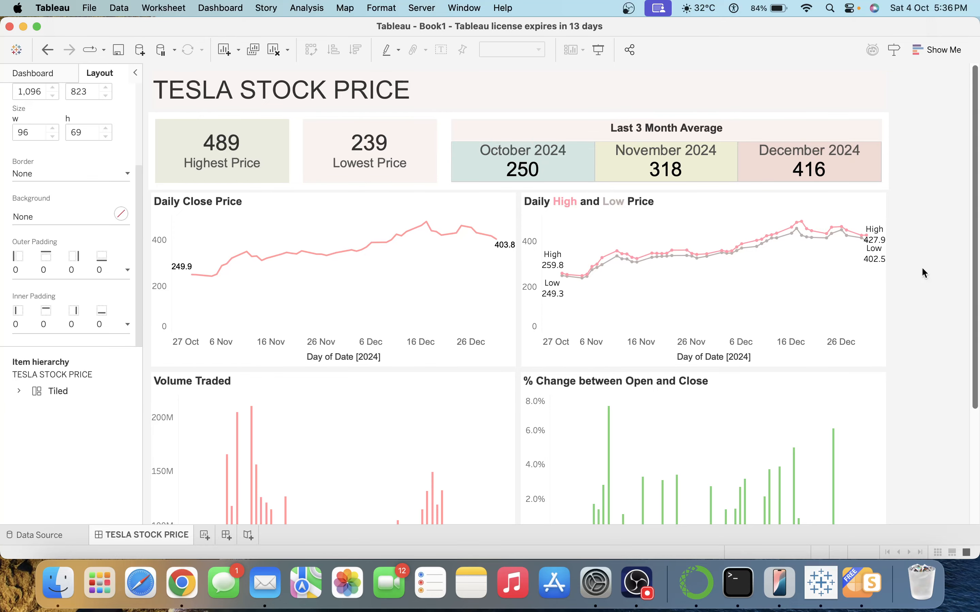
{"action": "left_click", "coordinate": [181, 583]}
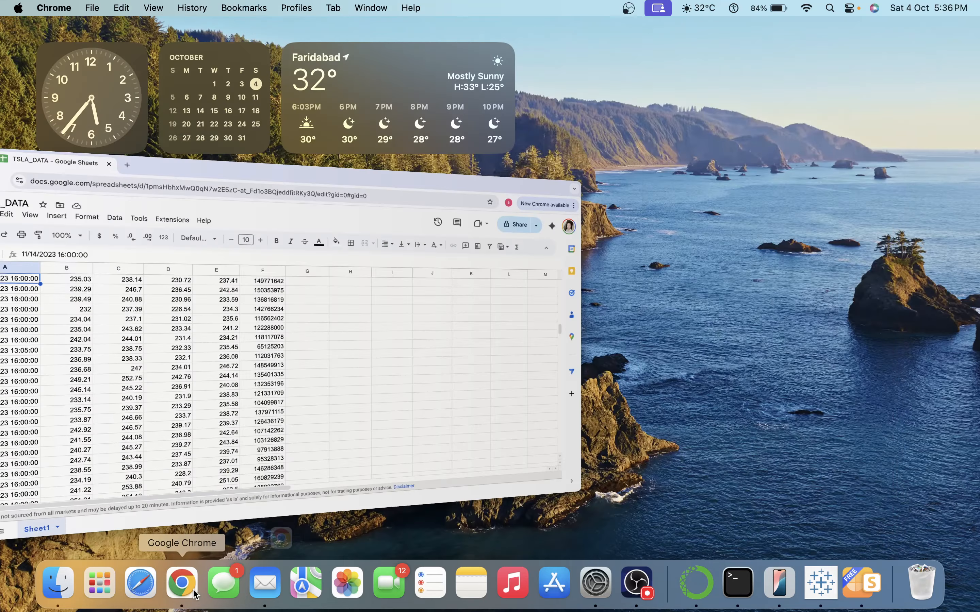
Search Google Images for 'TESLS LOGO' and save a Tesla logo as download.jpeg in Downloads.
{"action": "left_click", "coordinate": [235, 33]}
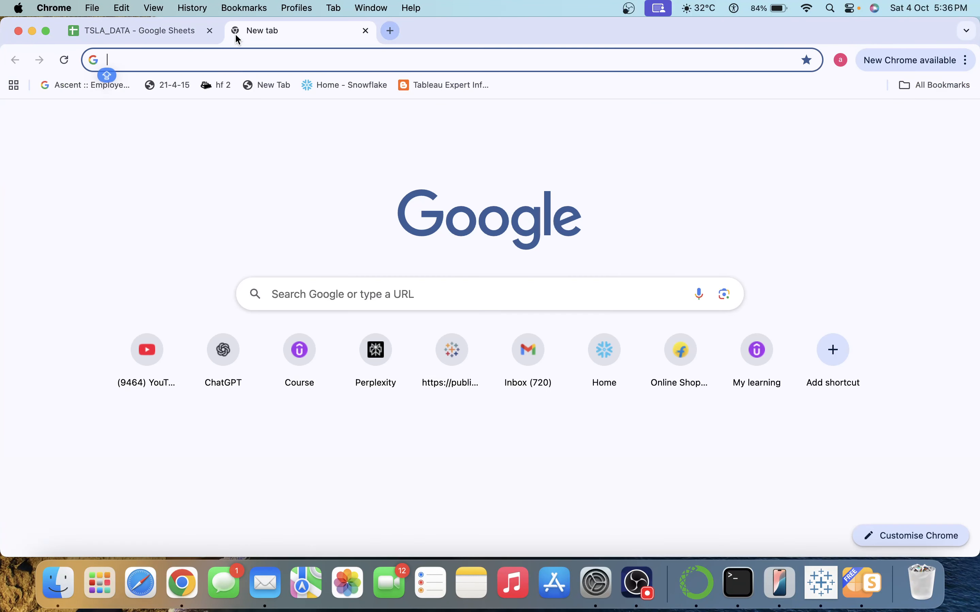
{"action": "type", "text": "TESLS"}
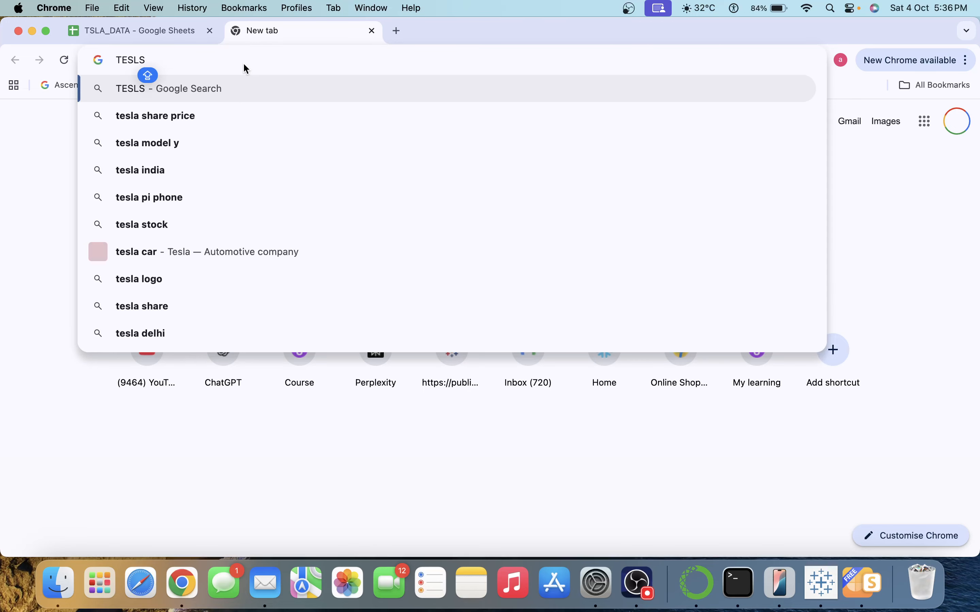
{"action": "type", "text": " LOGO"}
{"action": "key", "text": "Return"}
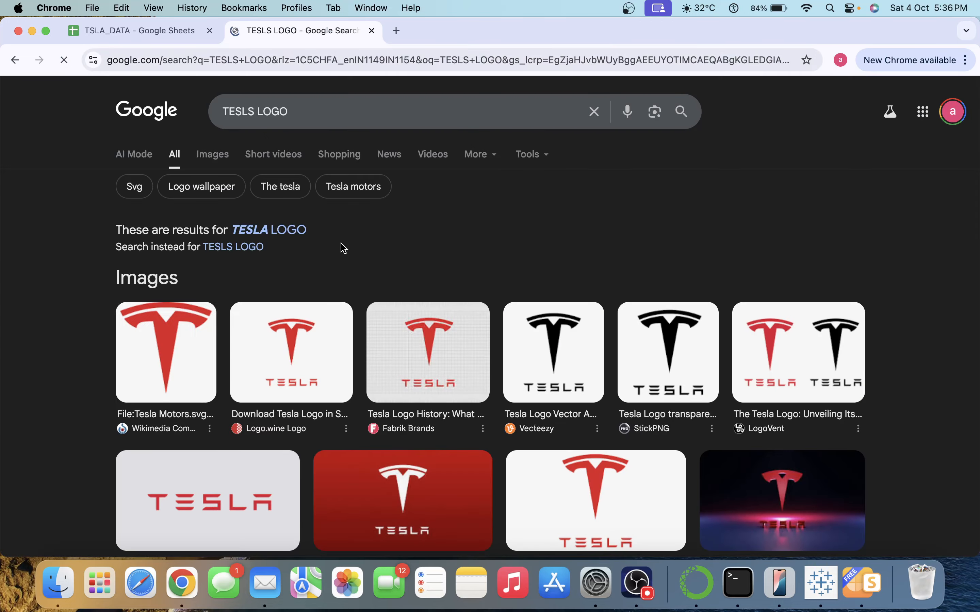
{"action": "scroll", "coordinate": [464, 288], "scroll_direction": "down", "scroll_amount": 7}
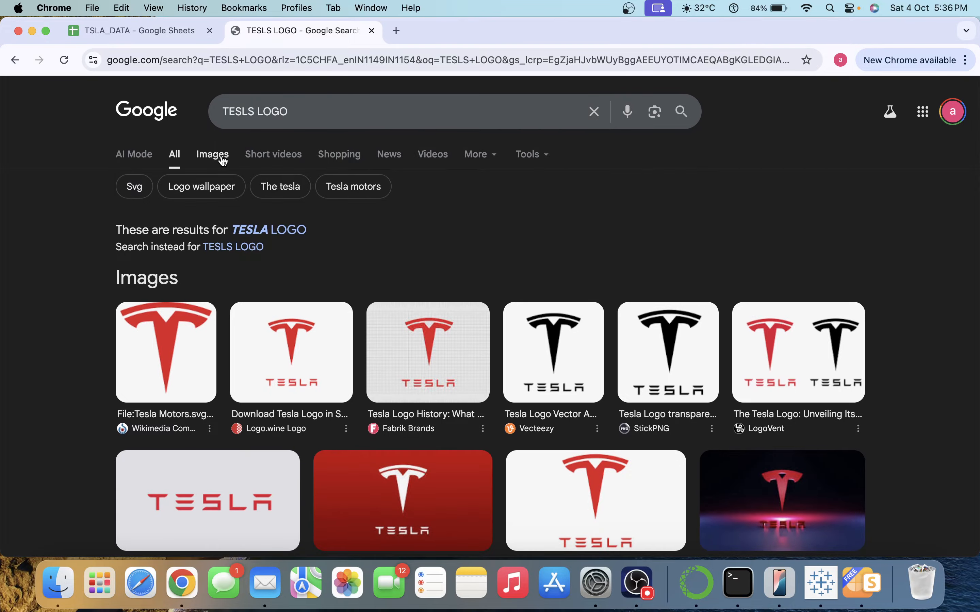
{"action": "left_click", "coordinate": [219, 156]}
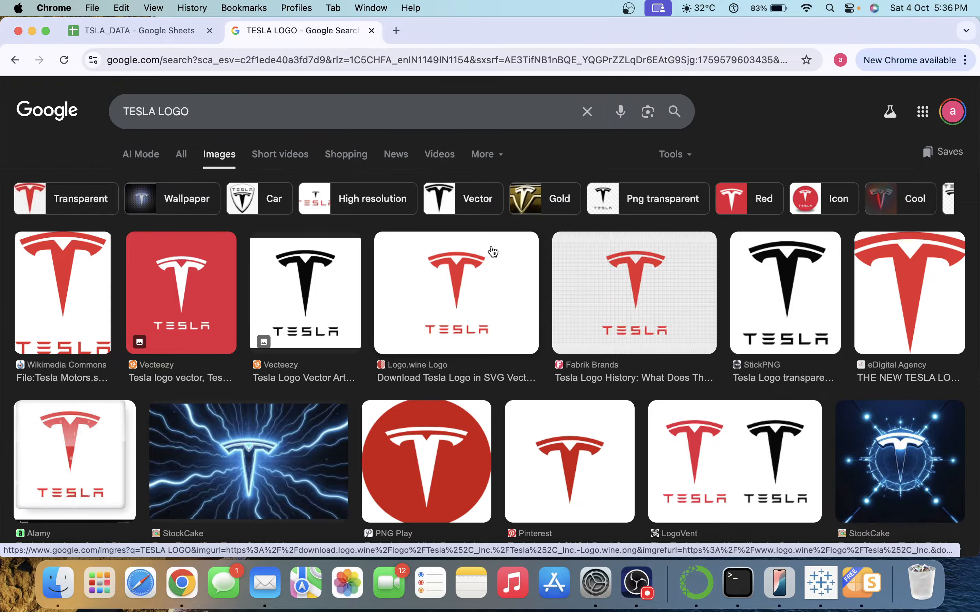
{"action": "right_click", "coordinate": [92, 455]}
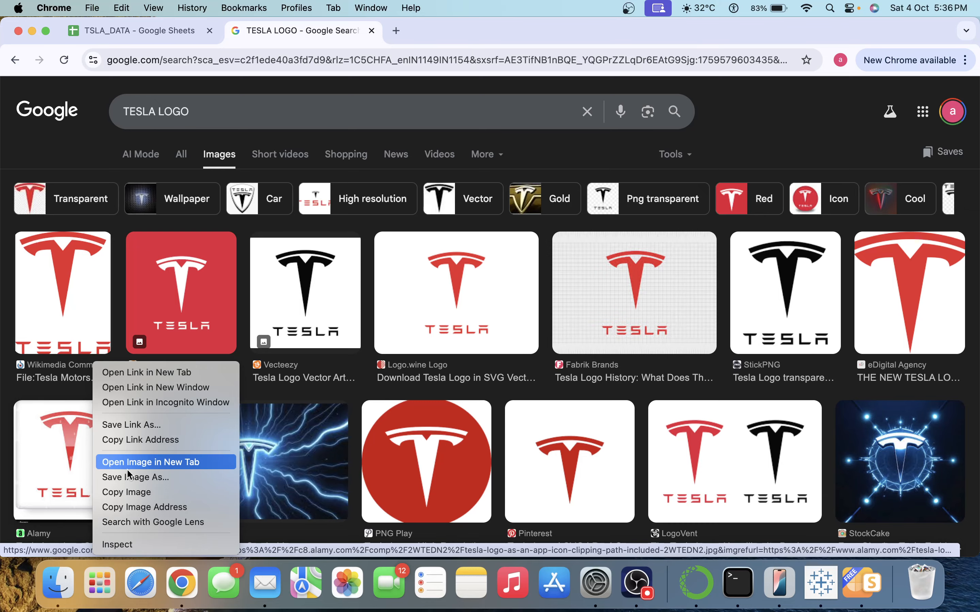
{"action": "left_click", "coordinate": [134, 477]}
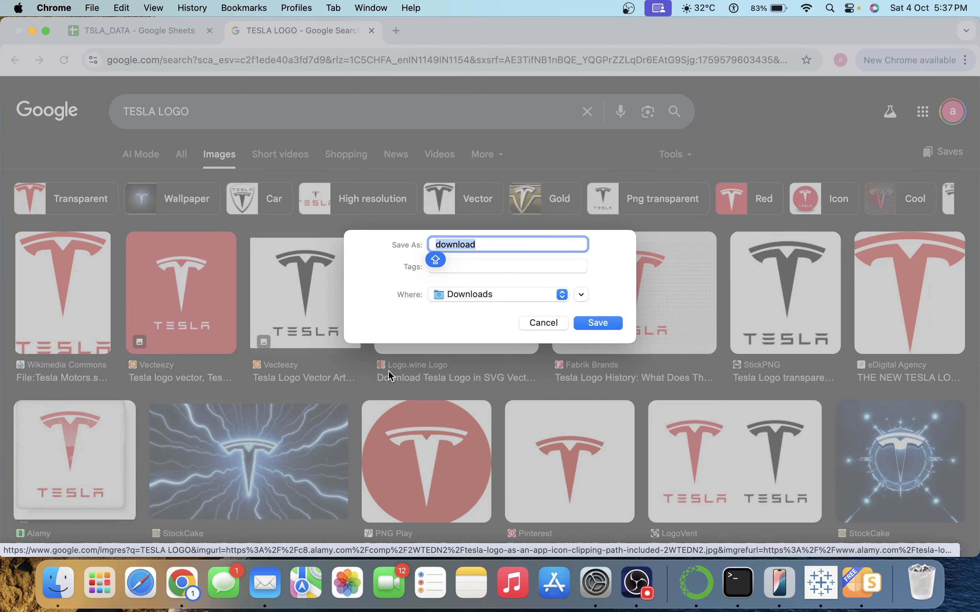
{"action": "left_click", "coordinate": [600, 324]}
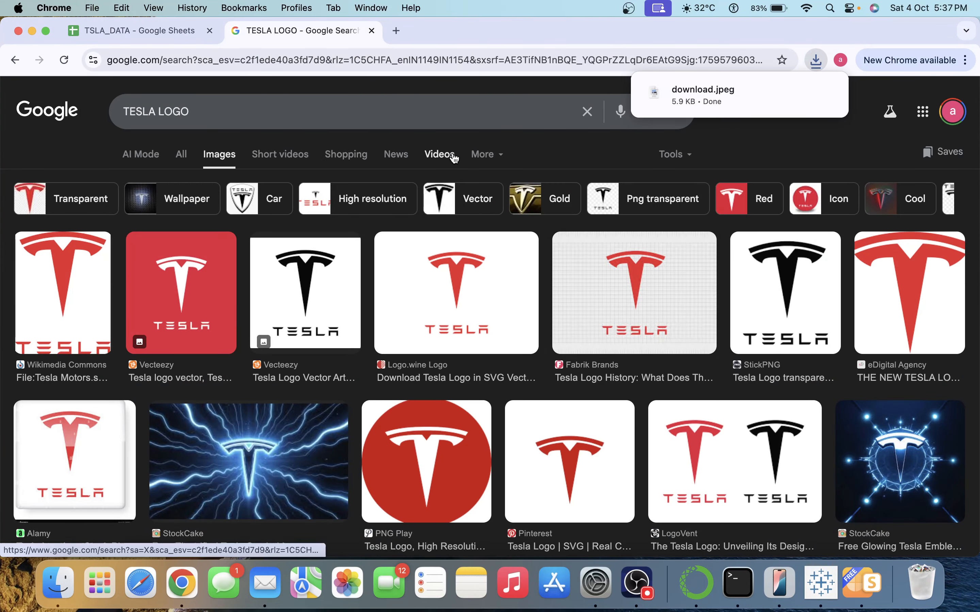
{"action": "key", "text": "super+Tab"}
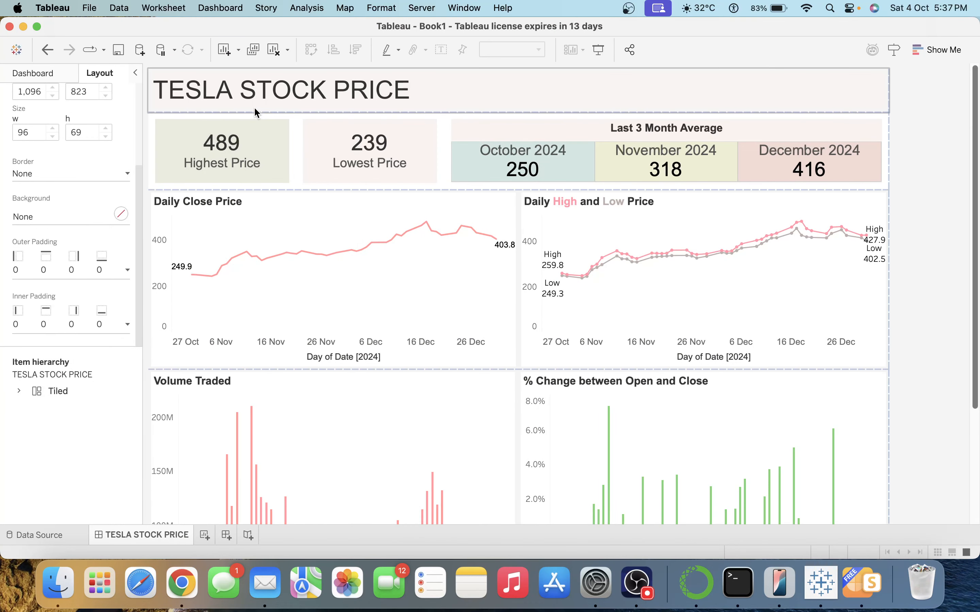
Insert download.jpeg as an image box beside the dashboard title.
{"action": "left_click", "coordinate": [31, 74]}
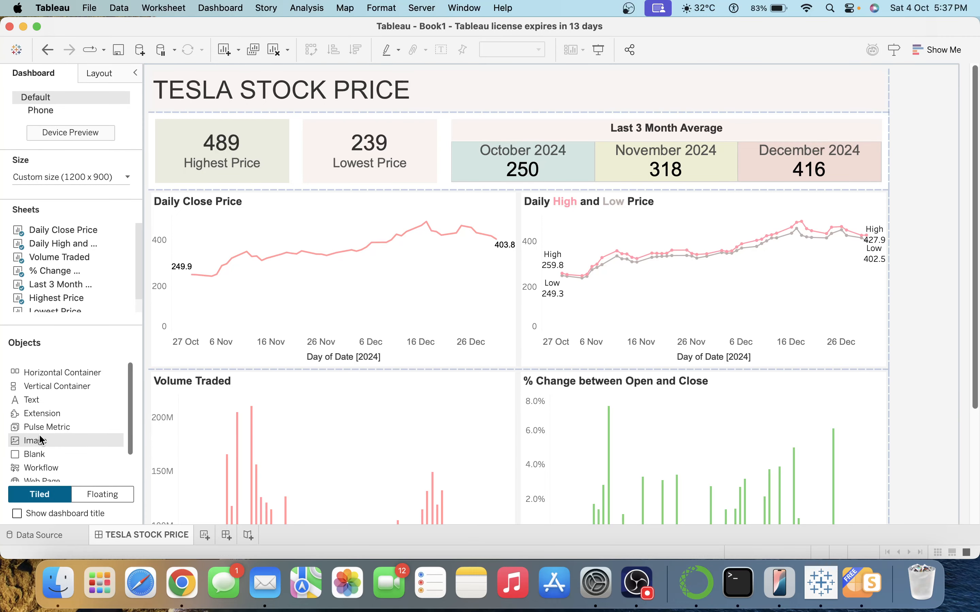
{"action": "left_click_drag", "start_coordinate": [38, 434], "coordinate": [163, 90]}
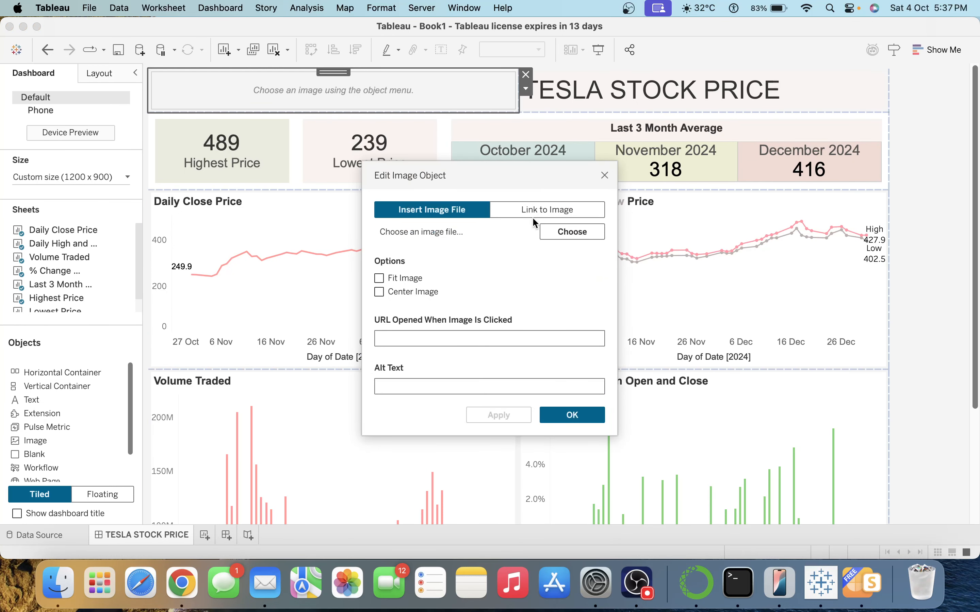
{"action": "left_click", "coordinate": [550, 230]}
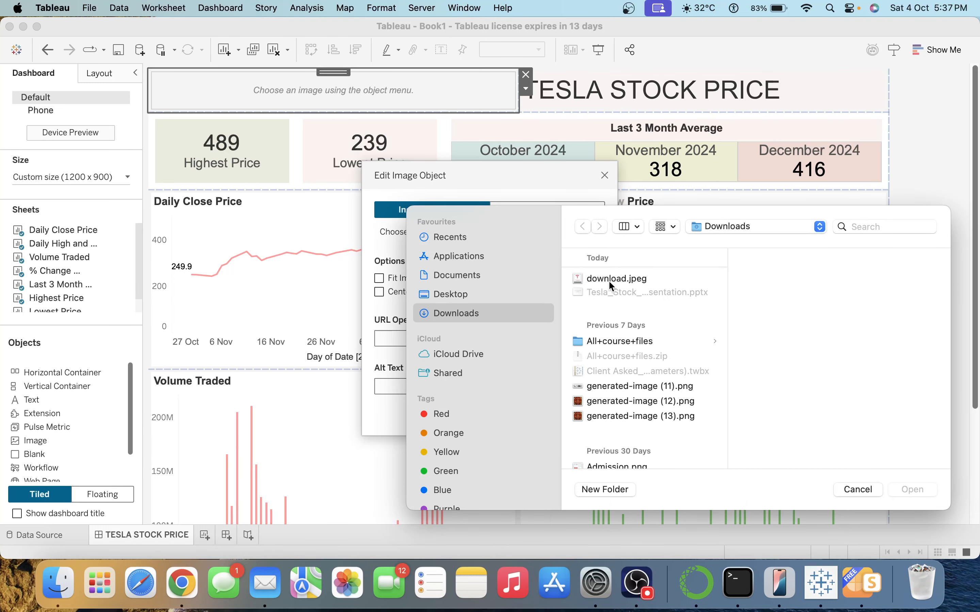
{"action": "left_click", "coordinate": [611, 279]}
{"action": "left_click", "coordinate": [912, 491]}
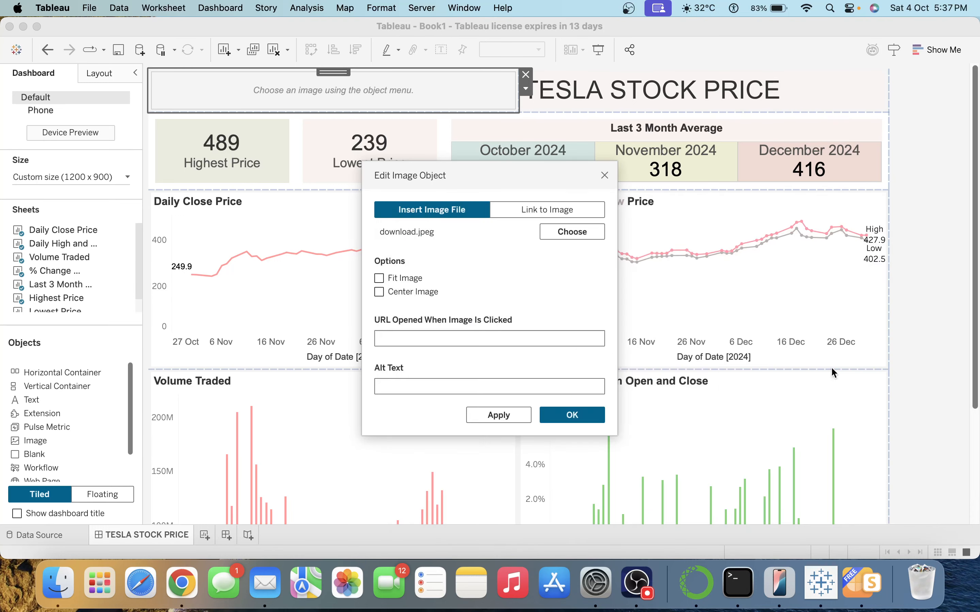
{"action": "left_click", "coordinate": [573, 416]}
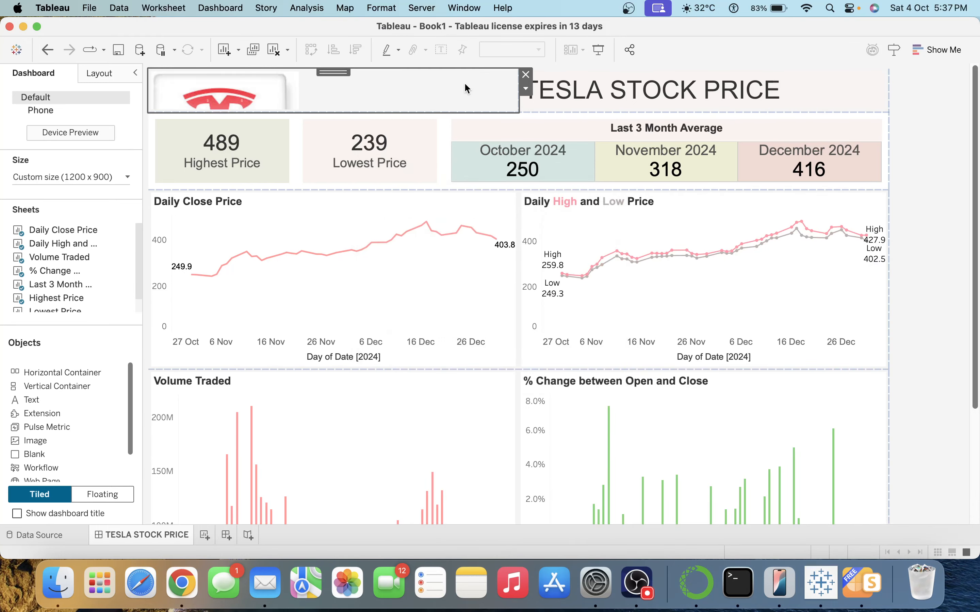
Set the Tesla logo image to Fit Image in its box.
{"action": "left_click", "coordinate": [528, 92]}
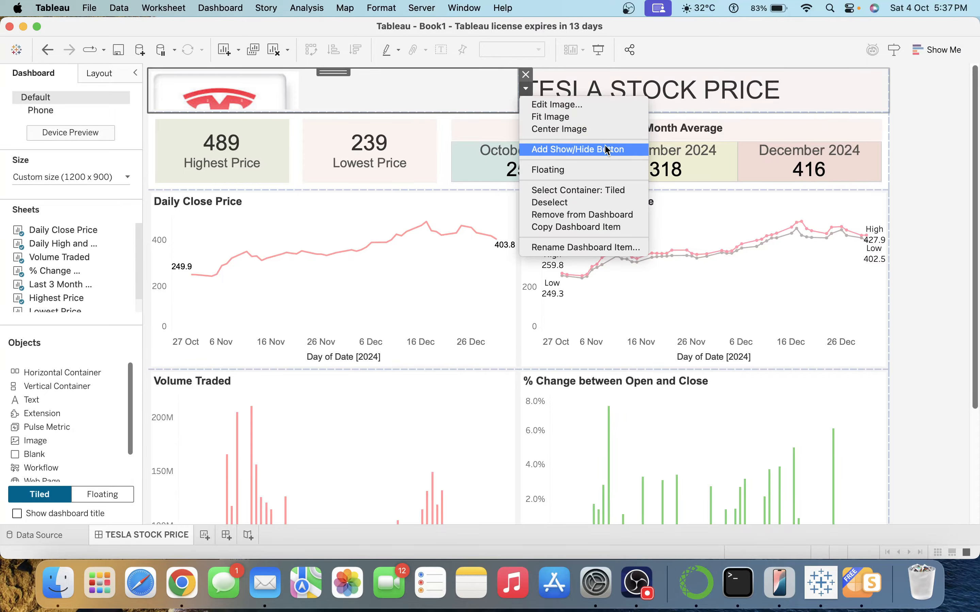
{"action": "left_click", "coordinate": [567, 106]}
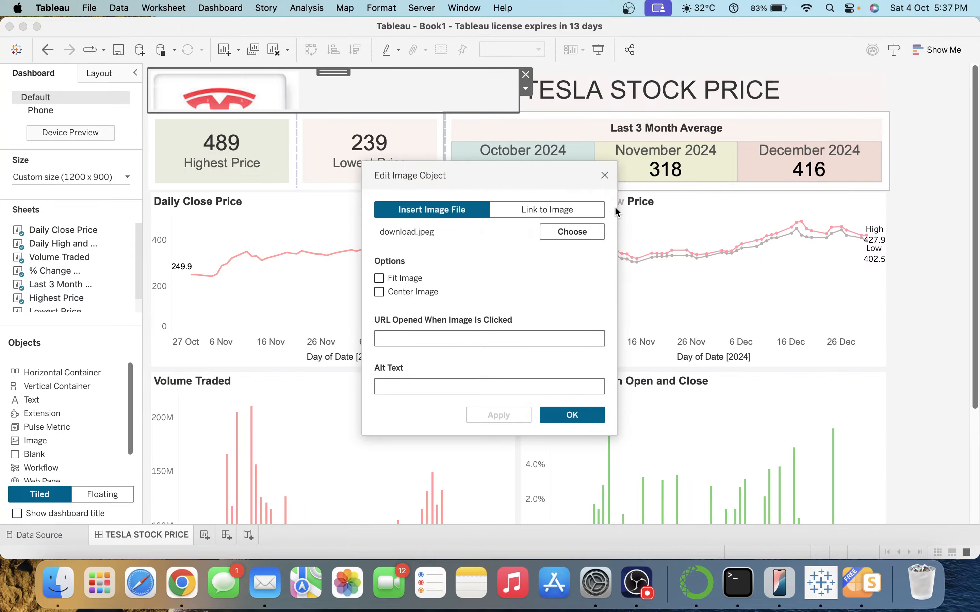
{"action": "left_click", "coordinate": [375, 277]}
{"action": "left_click", "coordinate": [494, 413]}
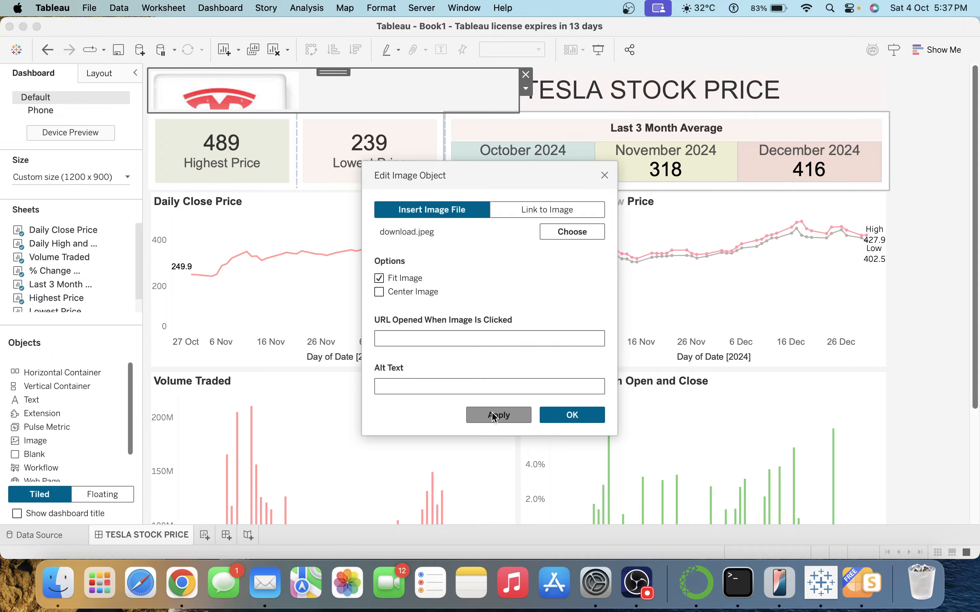
{"action": "left_click", "coordinate": [566, 414]}
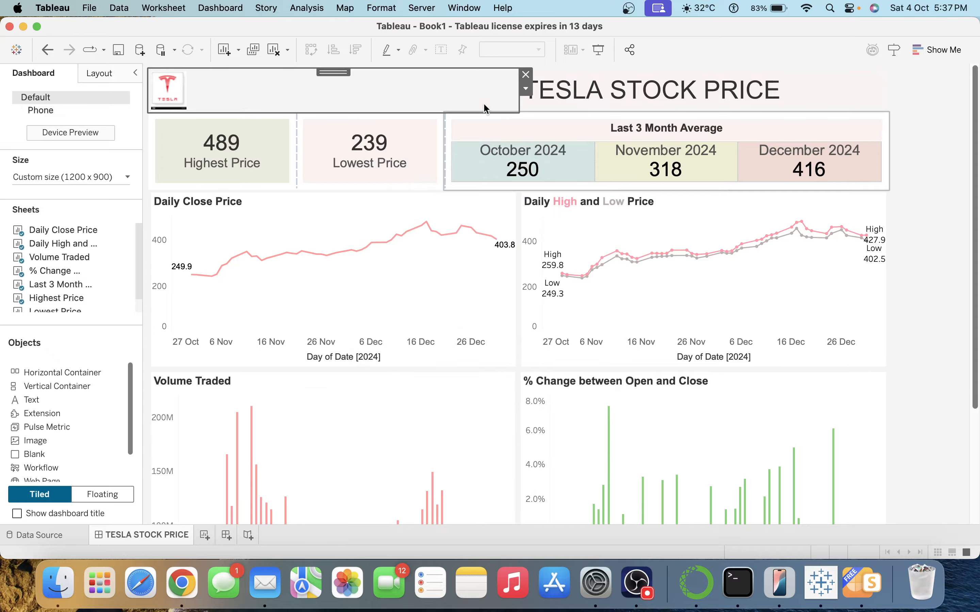
{"action": "left_click", "coordinate": [99, 74]}
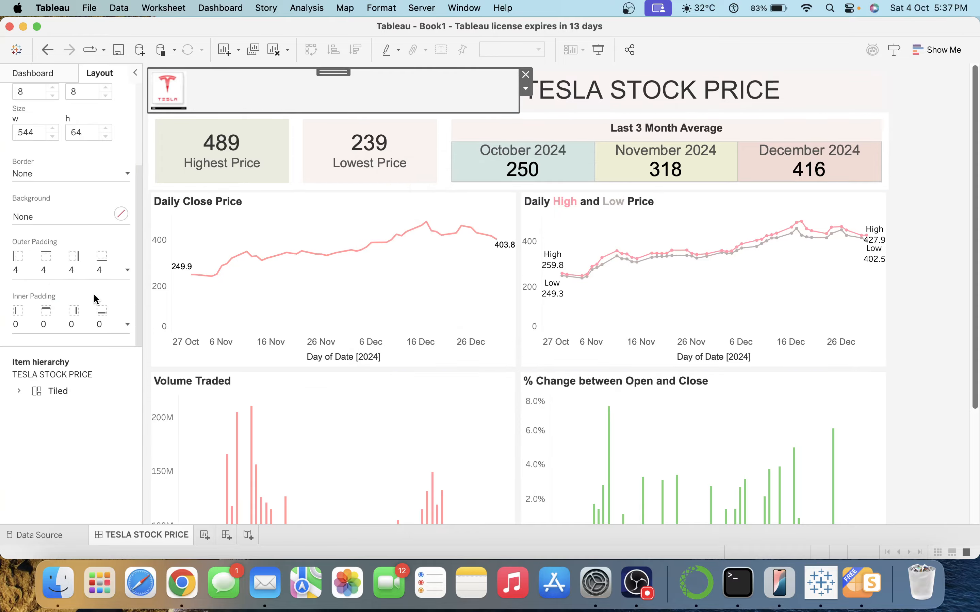
Give the logo box a light pink background and zero outer padding.
{"action": "left_click", "coordinate": [47, 221]}
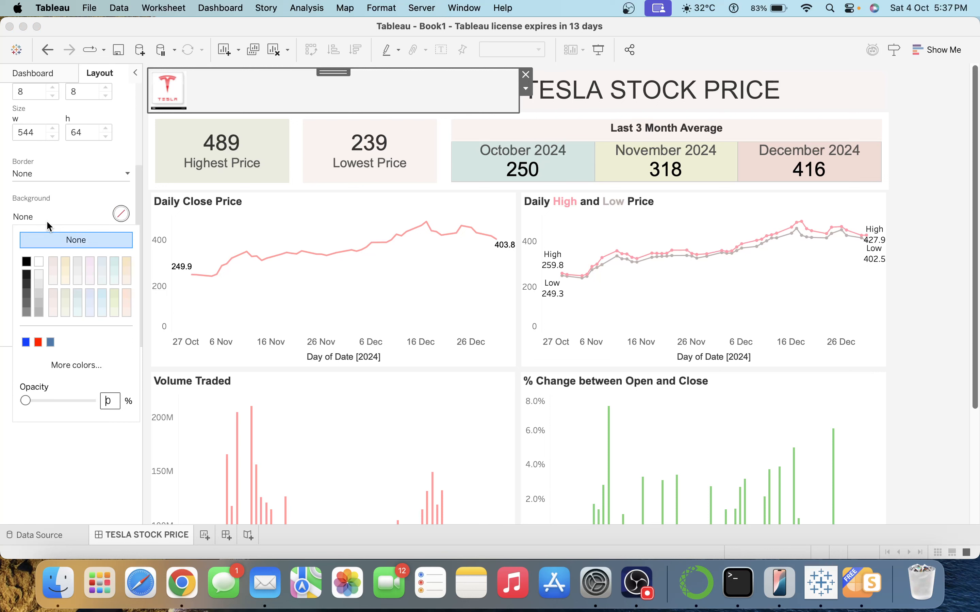
{"action": "left_click", "coordinate": [52, 312]}
{"action": "left_click", "coordinate": [121, 214]}
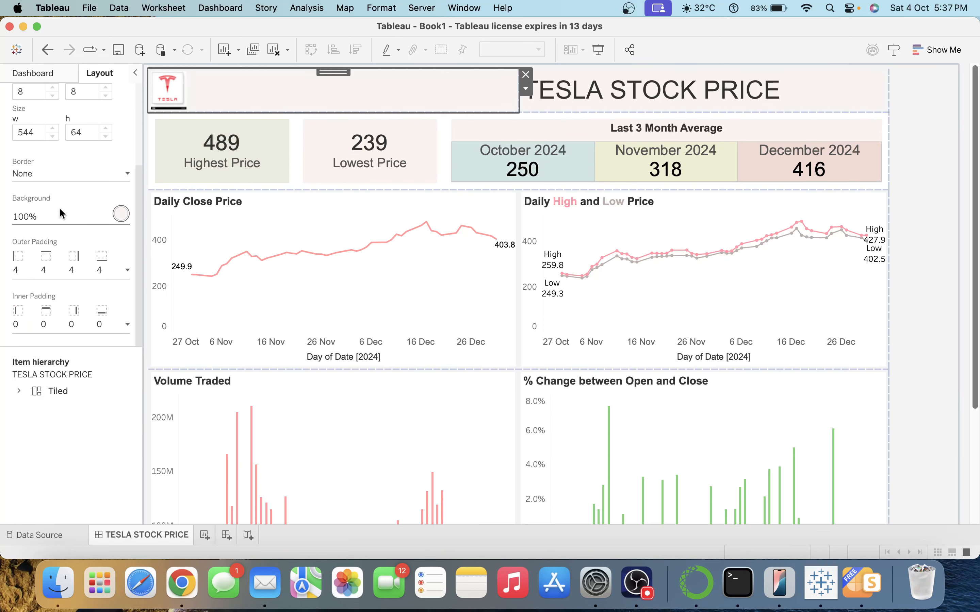
{"action": "left_click", "coordinate": [56, 276]}
{"action": "double_click", "coordinate": [75, 320]}
{"action": "type", "text": "10"}
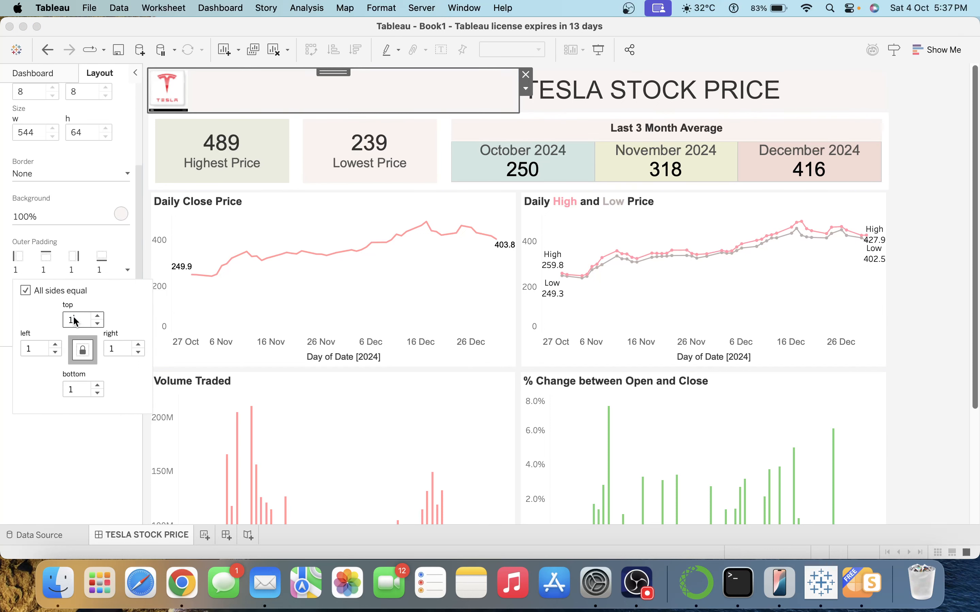
{"action": "key", "text": "BackSpace"}
{"action": "key", "text": "BackSpace"}
{"action": "type", "text": "0"}
{"action": "left_click", "coordinate": [595, 85]}
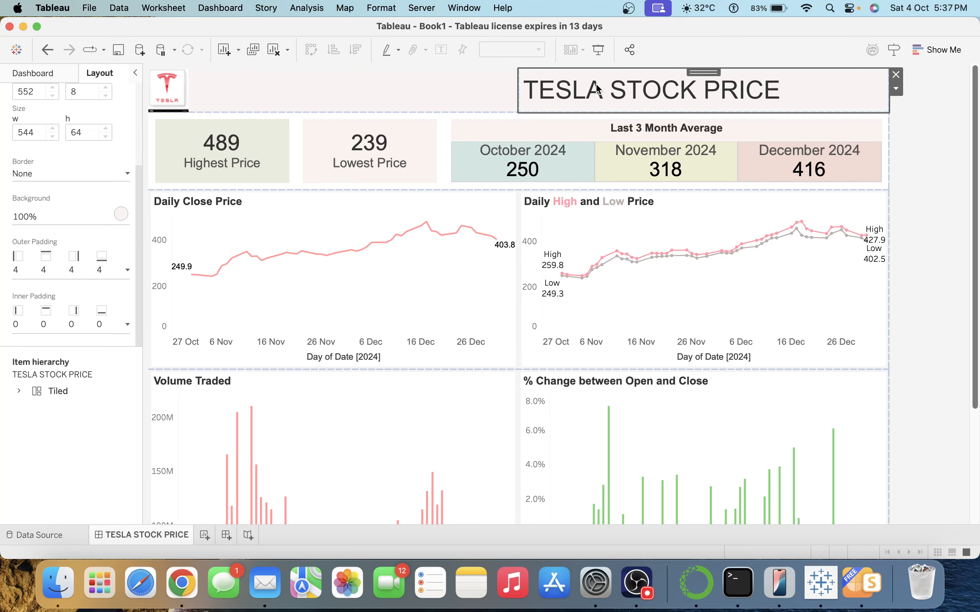
Set the title's outer padding to 0 and narrow the logo box beside it.
{"action": "left_click", "coordinate": [30, 279]}
{"action": "type", "text": "0"}
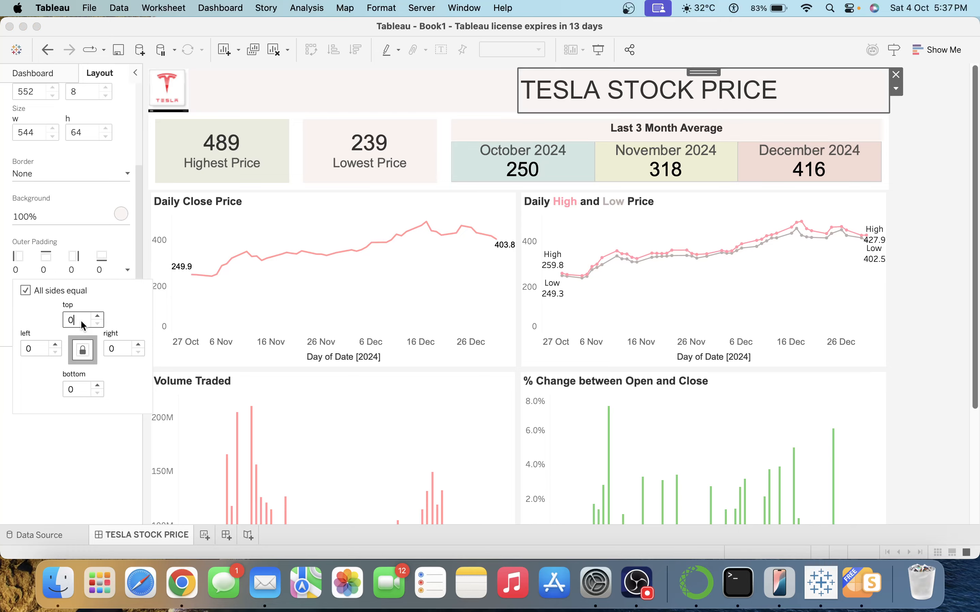
{"action": "left_click", "coordinate": [952, 139]}
{"action": "left_click", "coordinate": [453, 101]}
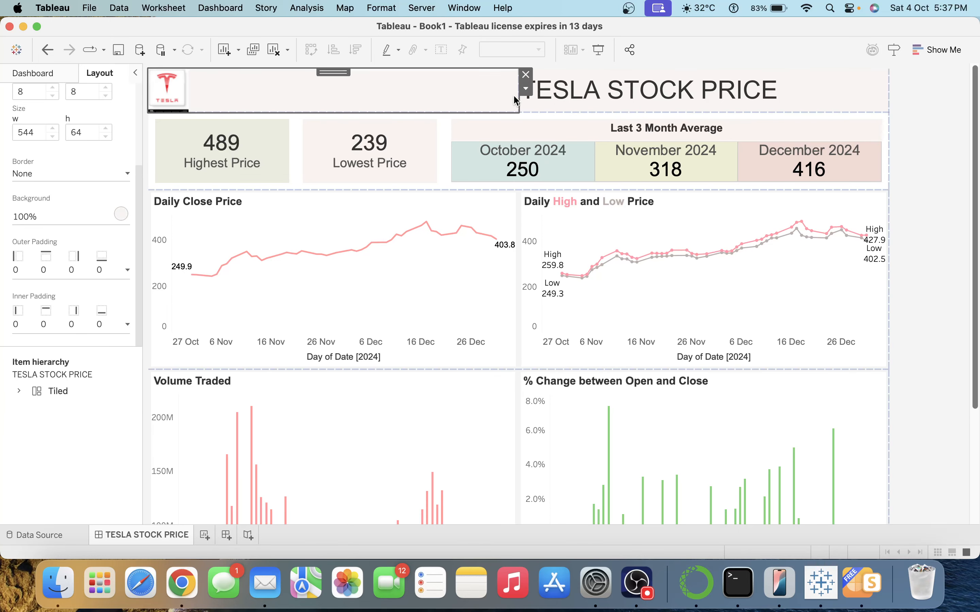
{"action": "left_click_drag", "start_coordinate": [519, 101], "coordinate": [204, 71]}
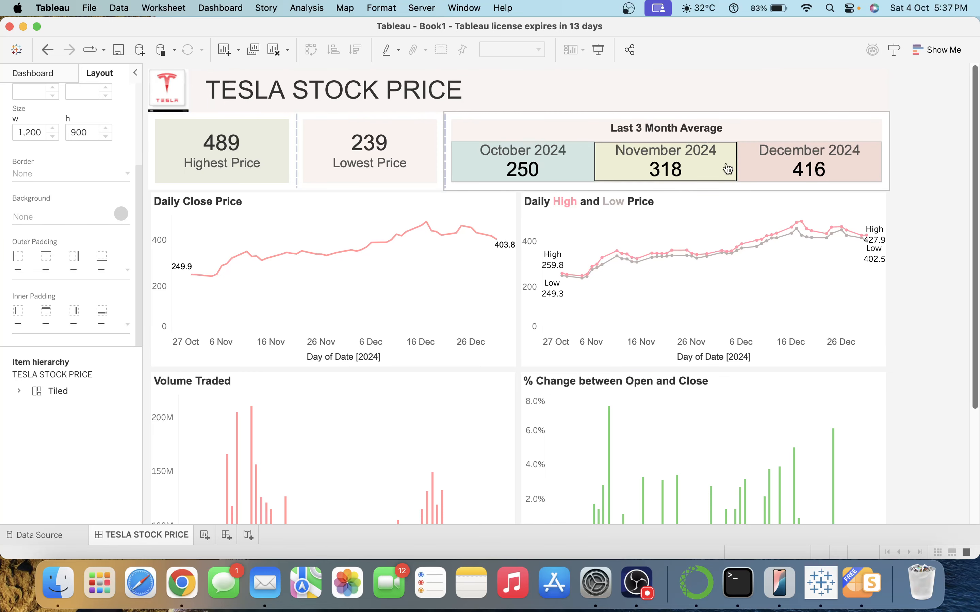
{"action": "left_click", "coordinate": [902, 185]}
{"action": "left_click", "coordinate": [965, 190]}
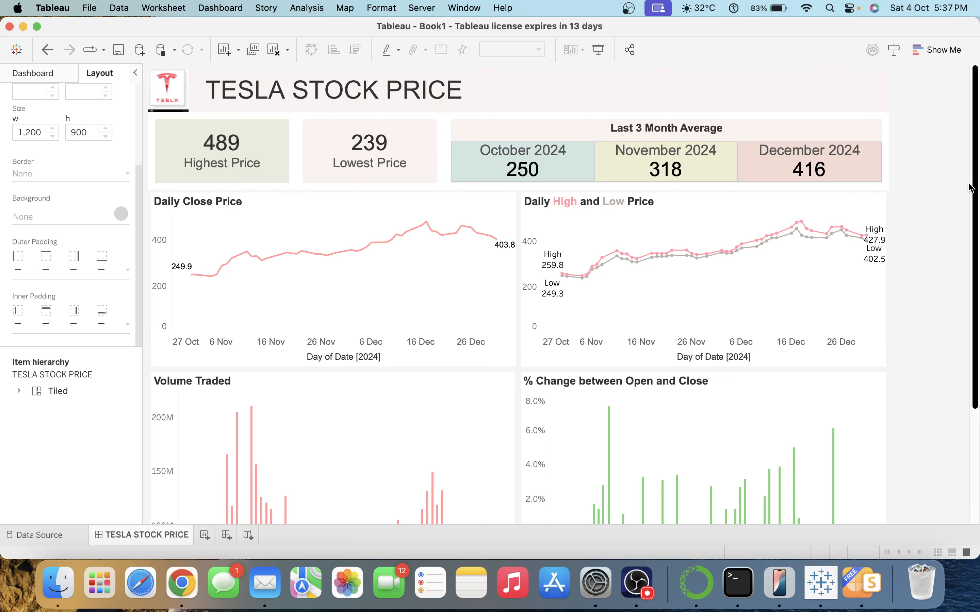
Make the TESLA STOCK PRICE title text black.
{"action": "double_click", "coordinate": [368, 96]}
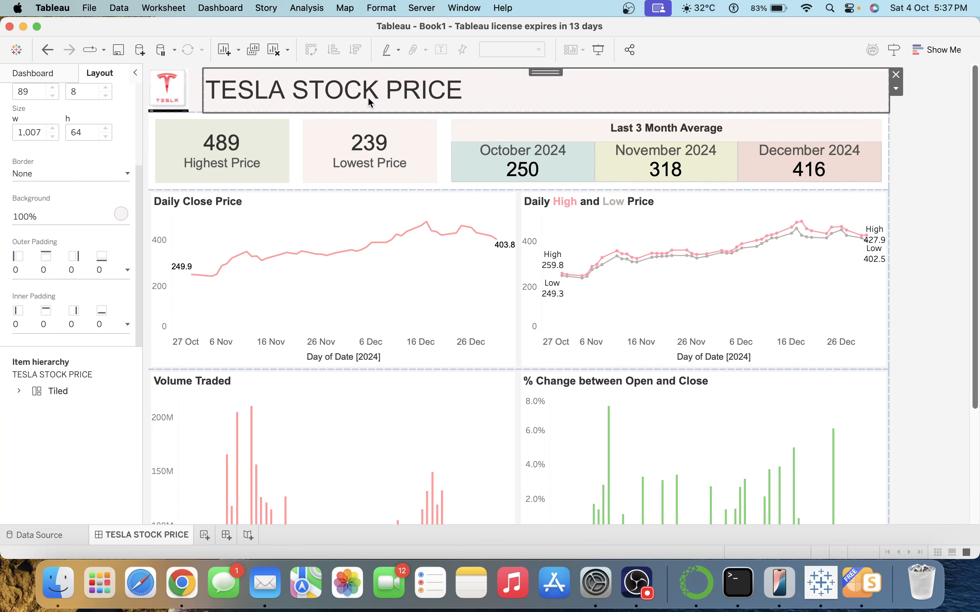
{"action": "triple_click", "coordinate": [454, 239]}
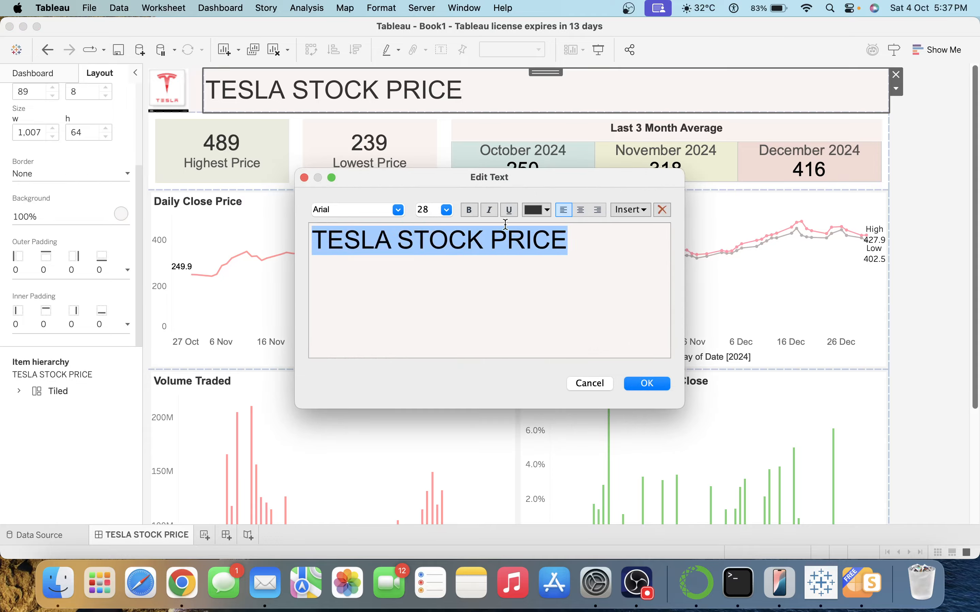
{"action": "left_click", "coordinate": [539, 214]}
{"action": "left_click", "coordinate": [535, 214]}
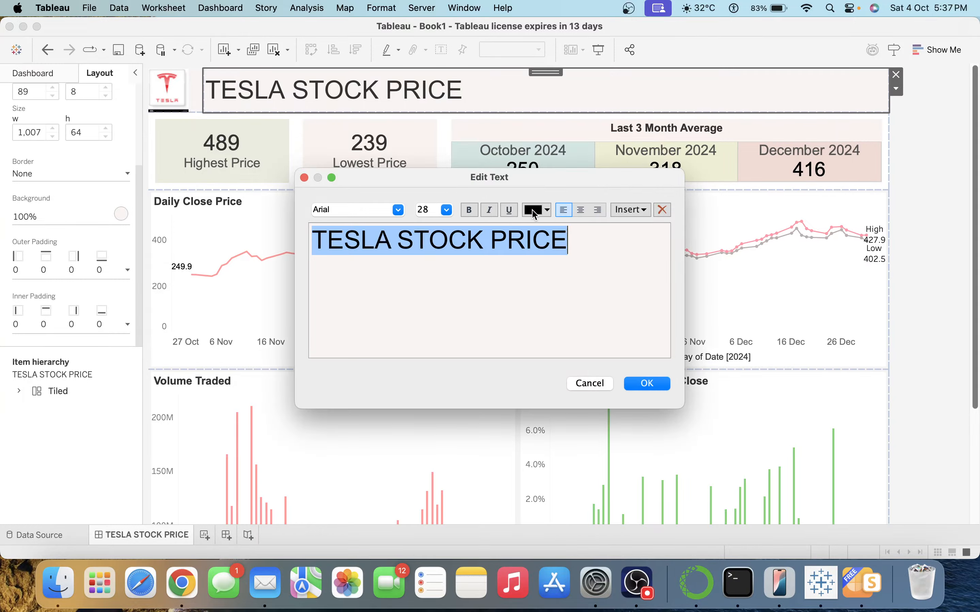
{"action": "left_click", "coordinate": [650, 384]}
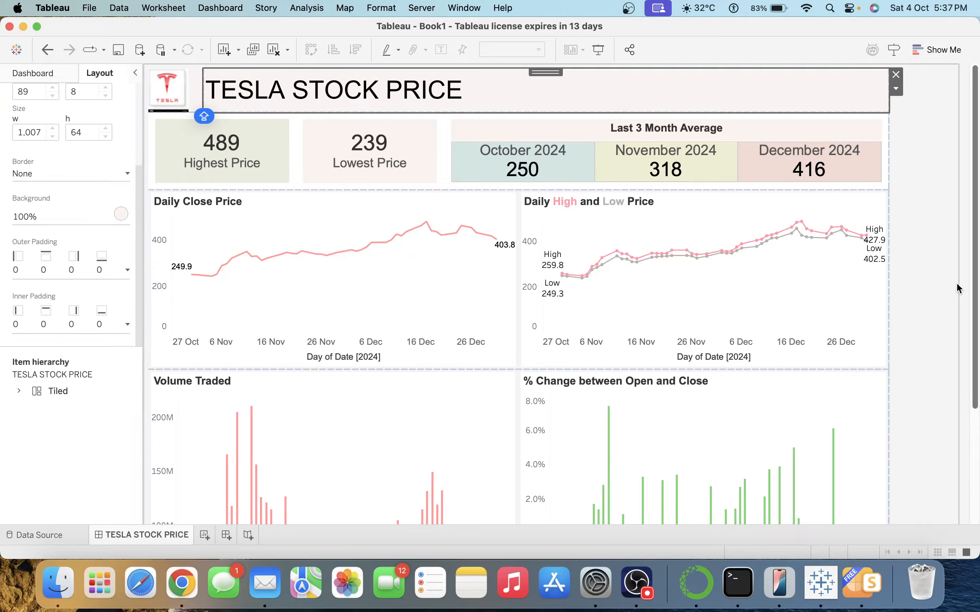
{"action": "left_click", "coordinate": [963, 225]}
{"action": "left_click", "coordinate": [645, 126]}
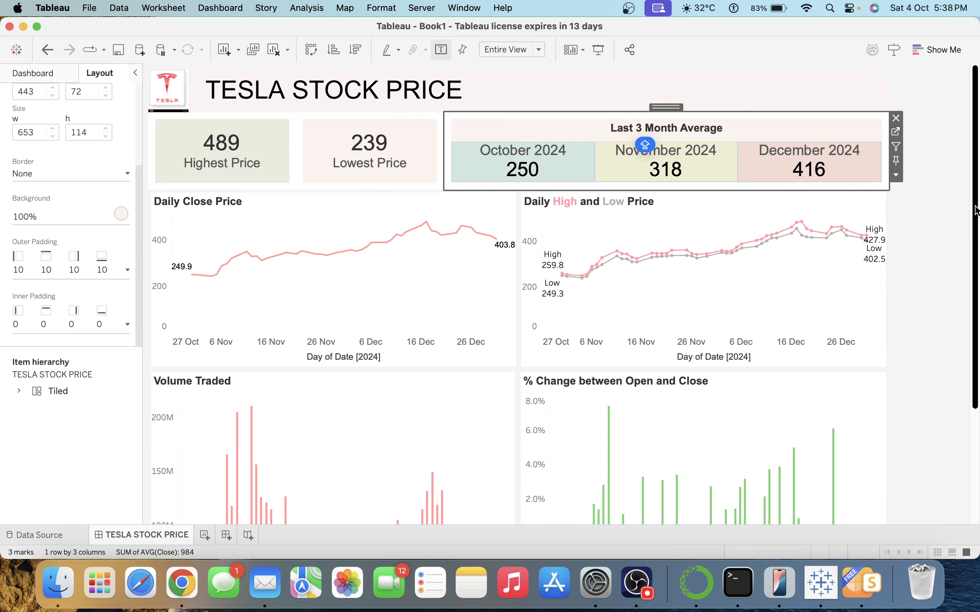
Open the Daily Close Price worksheet and add a linear trend line to its closing-price line.
{"action": "left_click", "coordinate": [429, 293]}
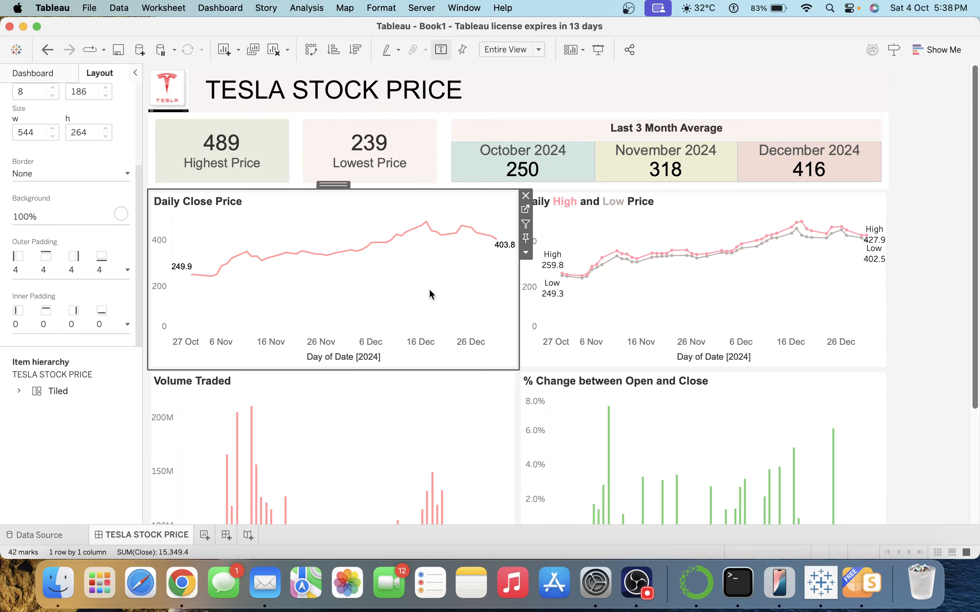
{"action": "left_click", "coordinate": [525, 211]}
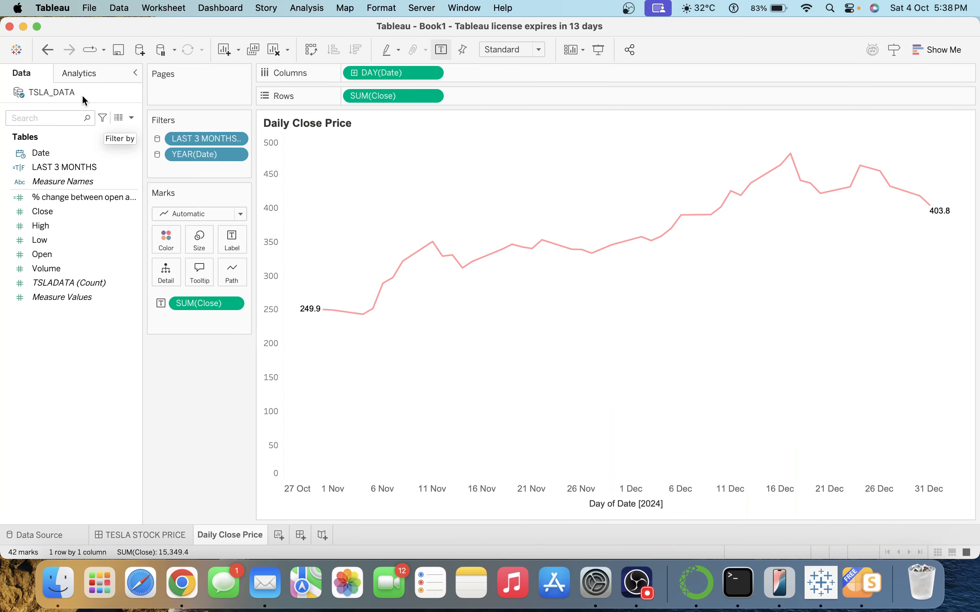
{"action": "left_click", "coordinate": [81, 73]}
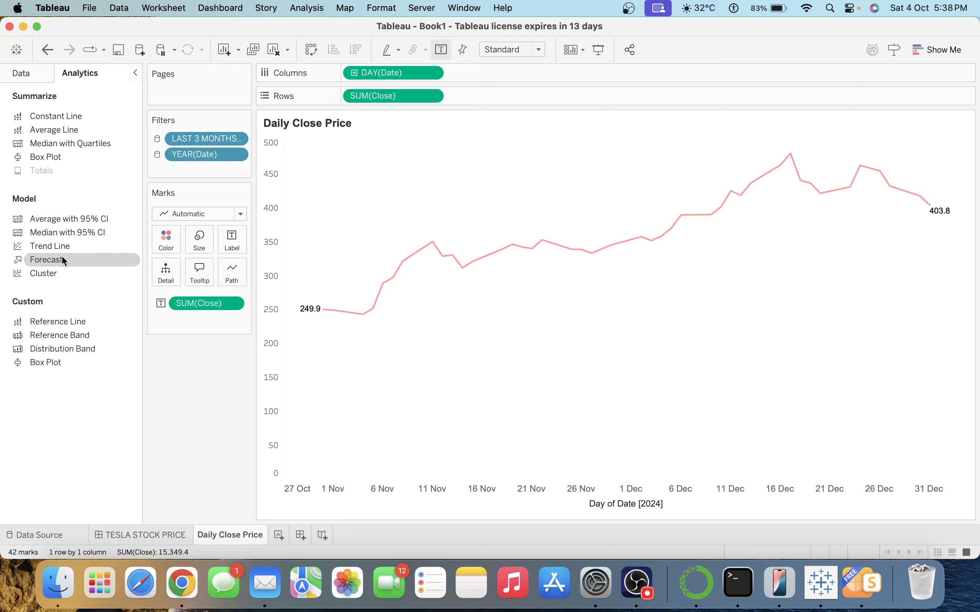
{"action": "left_click_drag", "start_coordinate": [56, 245], "coordinate": [377, 164]}
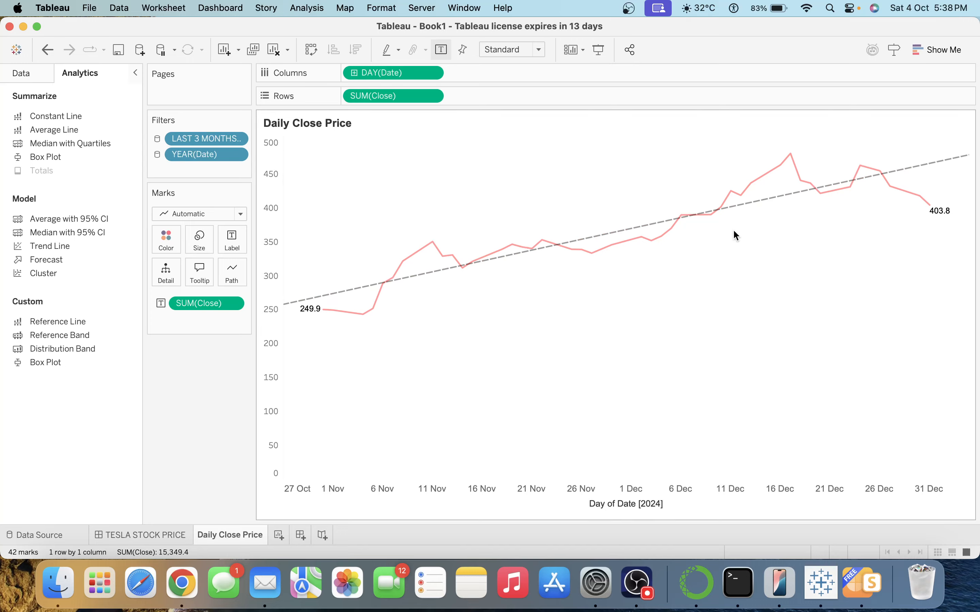
{"action": "mouse_move", "coordinate": [772, 206]}
Back on the dashboard, clear the date-axis titles of the Daily Close Price and Daily High and Low Price charts.
{"action": "left_click", "coordinate": [148, 537]}
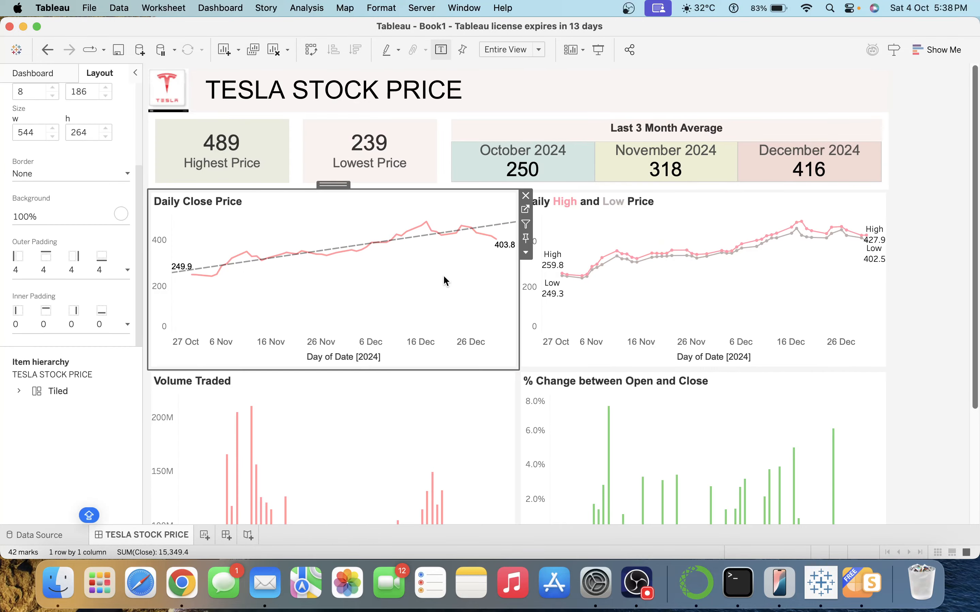
{"action": "double_click", "coordinate": [390, 352]}
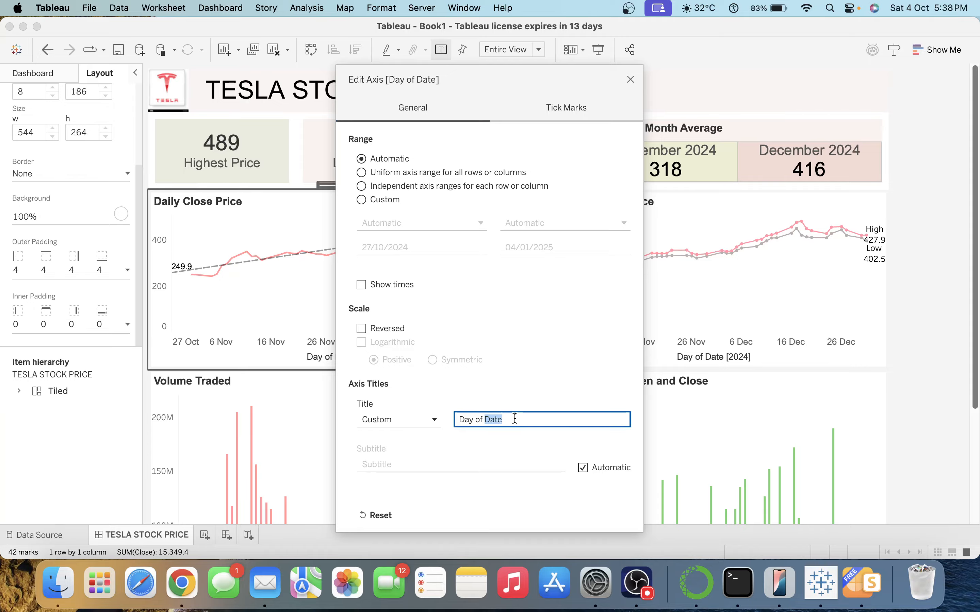
{"action": "triple_click", "coordinate": [515, 417]}
{"action": "key", "text": "BackSpace"}
{"action": "left_click", "coordinate": [630, 79]}
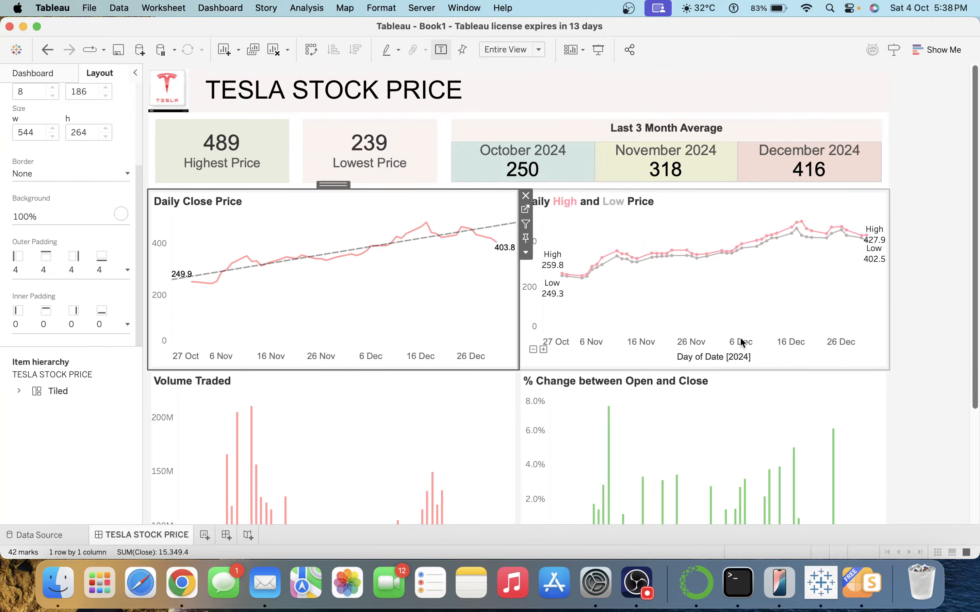
{"action": "double_click", "coordinate": [741, 343]}
{"action": "left_click", "coordinate": [498, 419]}
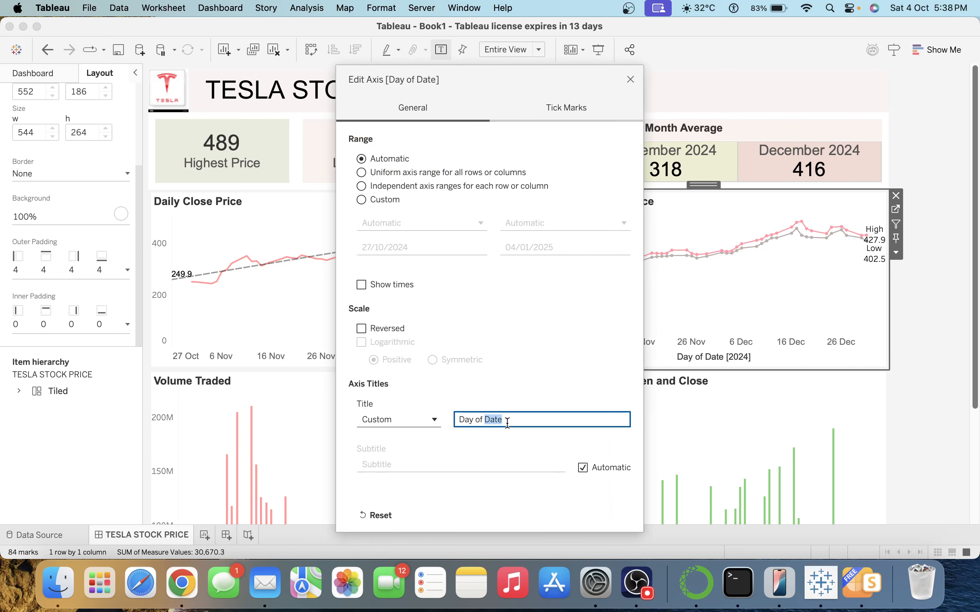
{"action": "left_click", "coordinate": [507, 421]}
{"action": "triple_click", "coordinate": [521, 419]}
{"action": "key", "text": "BackSpace"}
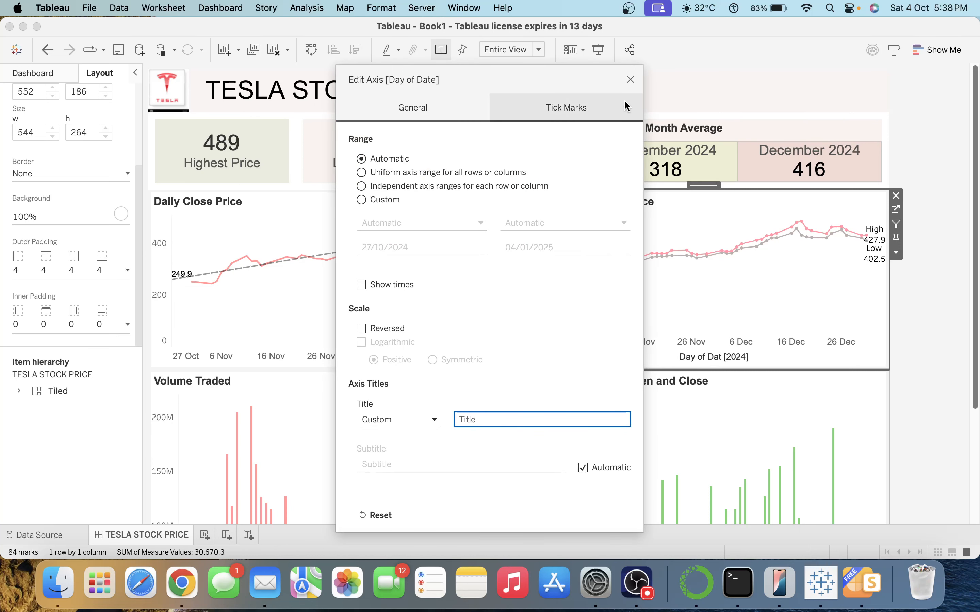
{"action": "left_click", "coordinate": [631, 80]}
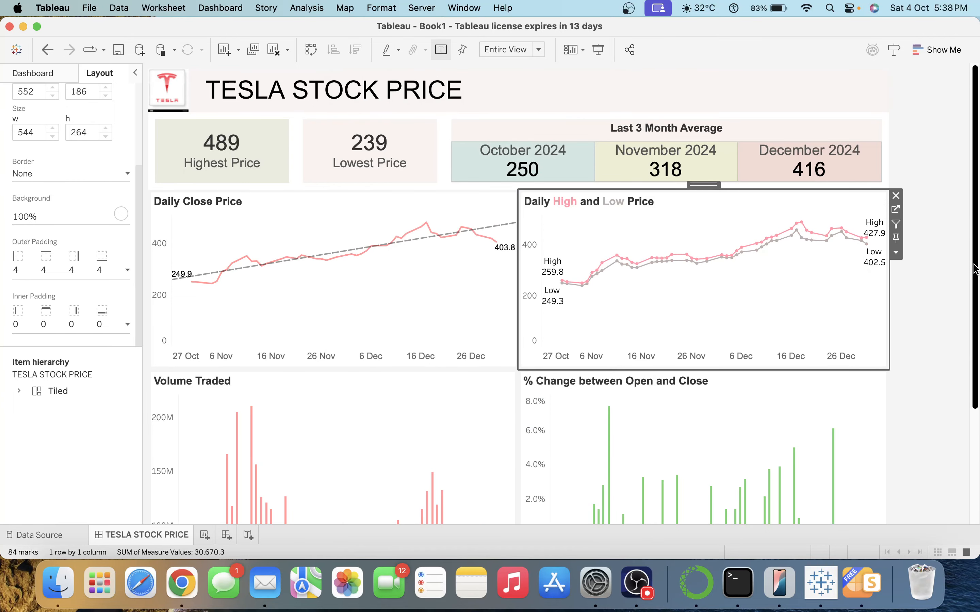
Clear the 'Day of Date' axis title on the Volume Traded chart.
{"action": "scroll", "coordinate": [975, 269], "scroll_direction": "down", "scroll_amount": 5}
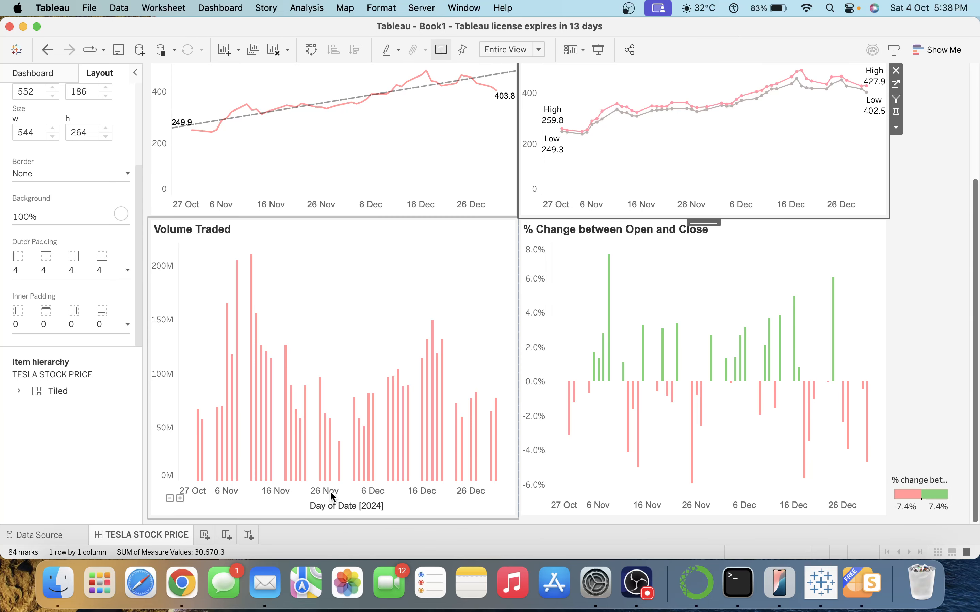
{"action": "double_click", "coordinate": [332, 505]}
{"action": "left_click", "coordinate": [511, 420]}
{"action": "triple_click", "coordinate": [513, 420]}
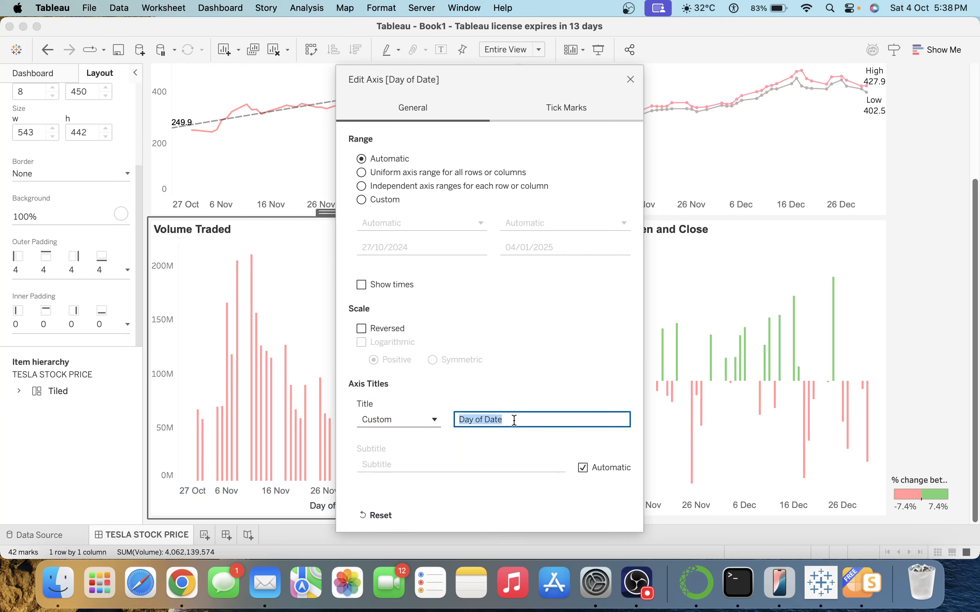
{"action": "key", "text": "BackSpace"}
{"action": "left_click", "coordinate": [630, 79]}
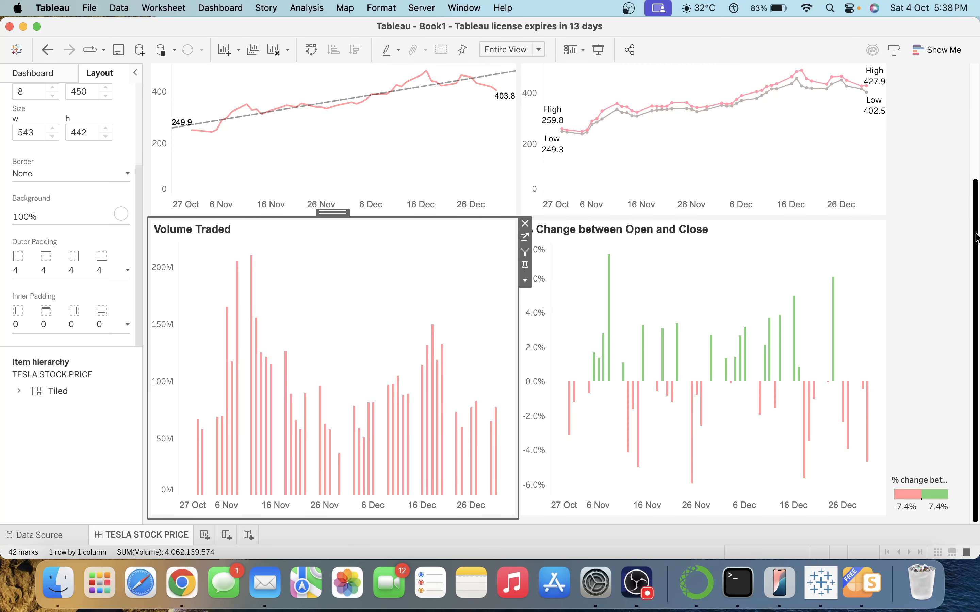
{"action": "scroll", "coordinate": [962, 91], "scroll_direction": "up", "scroll_amount": 5}
{"action": "left_click", "coordinate": [317, 204]}
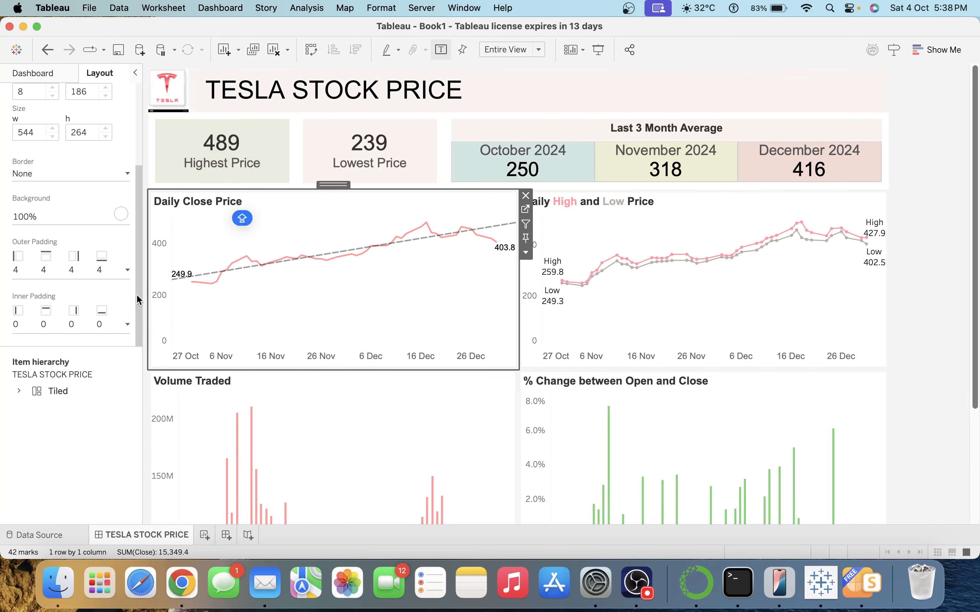
Set 8-pixel inner padding on the first chart and the Daily High and Low Price chart.
{"action": "left_click", "coordinate": [127, 324]}
{"action": "left_click", "coordinate": [84, 358]}
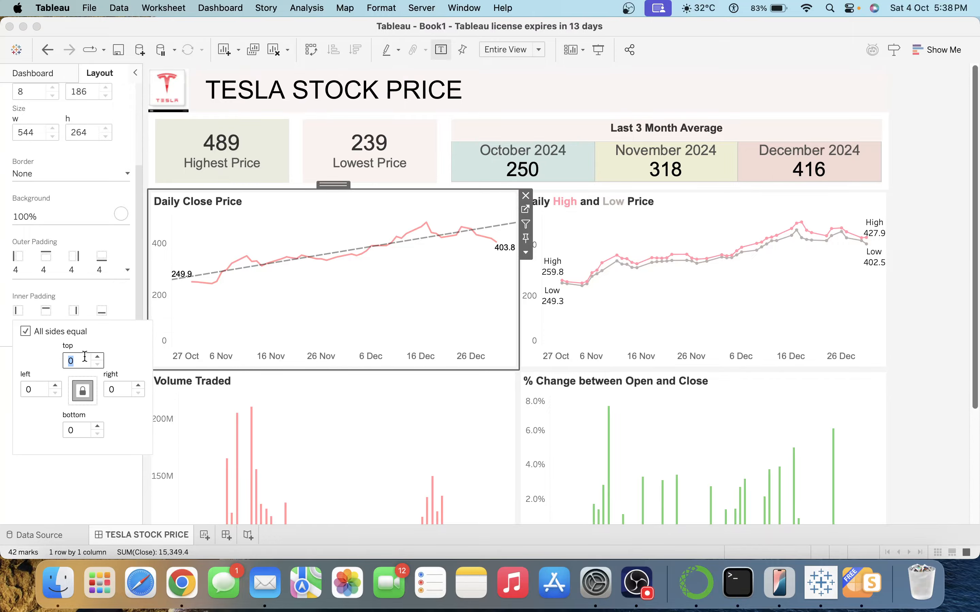
{"action": "type", "text": "8"}
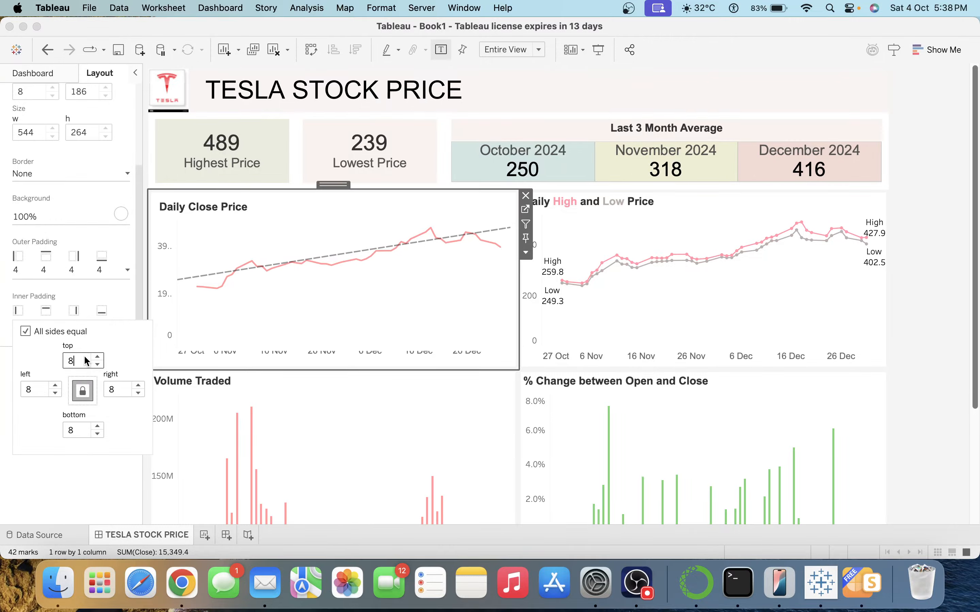
{"action": "left_click", "coordinate": [622, 237]}
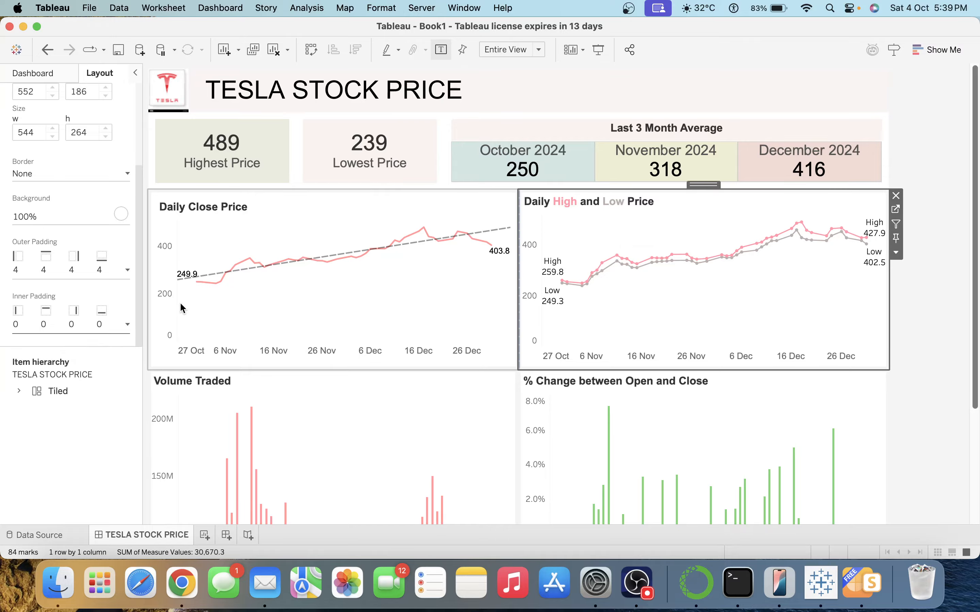
{"action": "left_click", "coordinate": [72, 324]}
{"action": "type", "text": "8"}
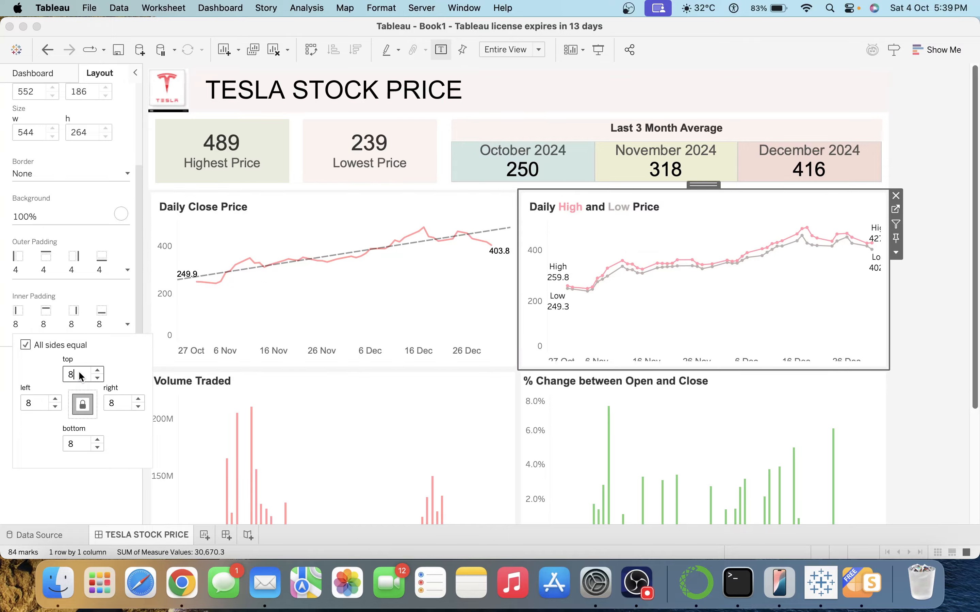
{"action": "left_click", "coordinate": [318, 428]}
Give the Volume Traded and % Change charts 8-pixel inner padding, then deselect everything.
{"action": "left_click", "coordinate": [318, 428]}
{"action": "left_click", "coordinate": [50, 322]}
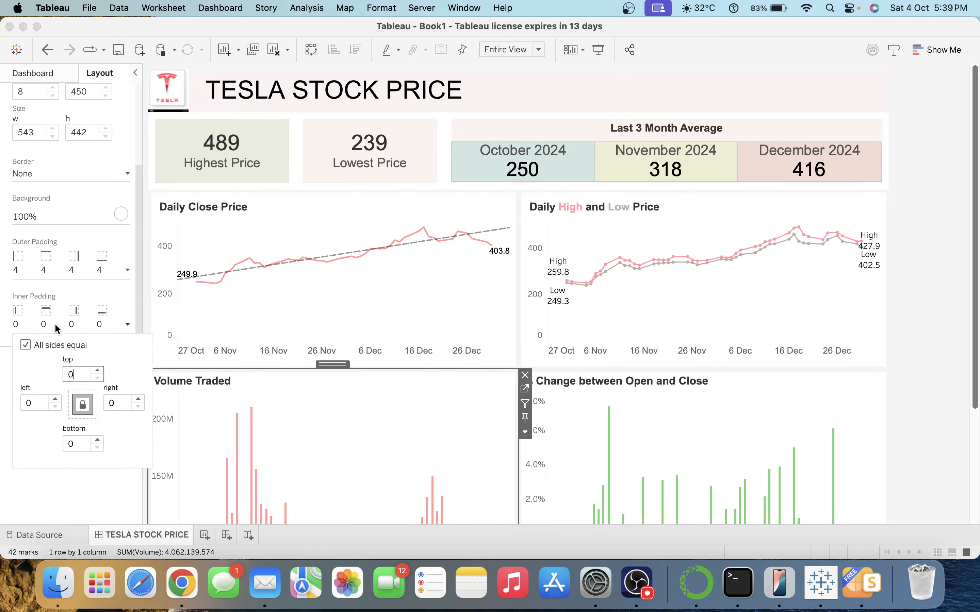
{"action": "double_click", "coordinate": [75, 373]}
{"action": "type", "text": "8"}
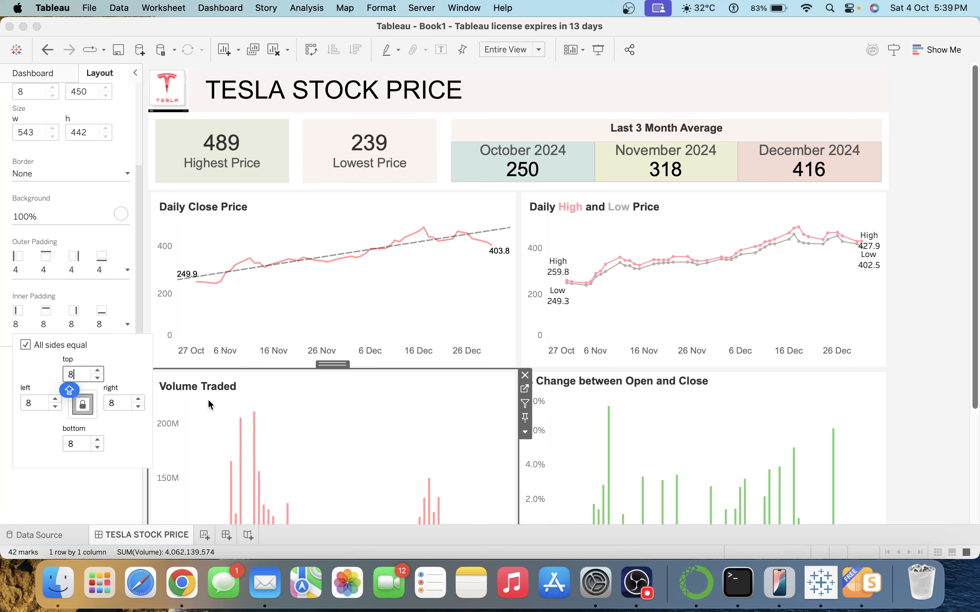
{"action": "left_click", "coordinate": [648, 406]}
{"action": "key", "text": "Caps_Lock"}
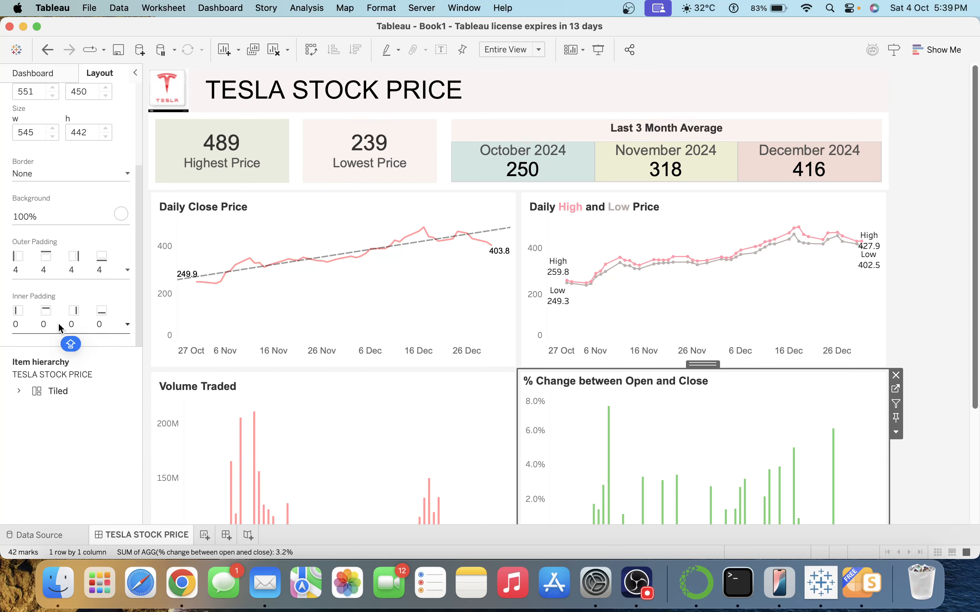
{"action": "left_click", "coordinate": [58, 323]}
{"action": "double_click", "coordinate": [77, 373]}
{"action": "type", "text": "8"}
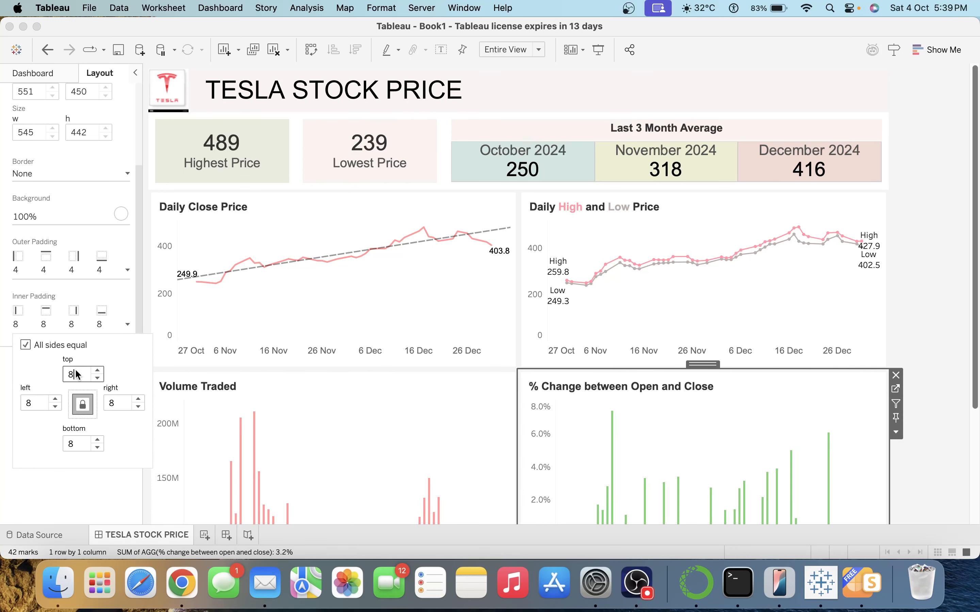
{"action": "left_click", "coordinate": [920, 328]}
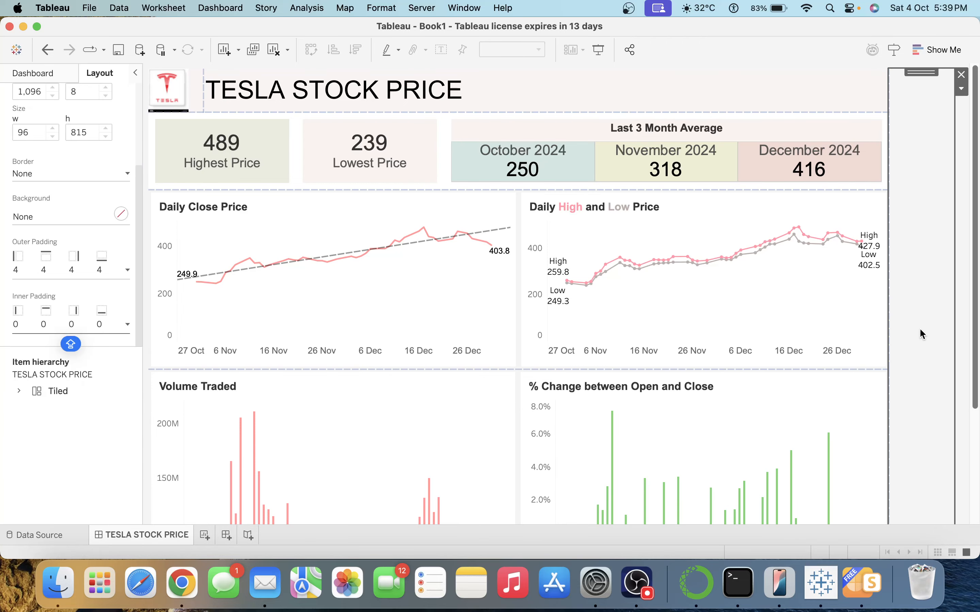
{"action": "left_click", "coordinate": [960, 329]}
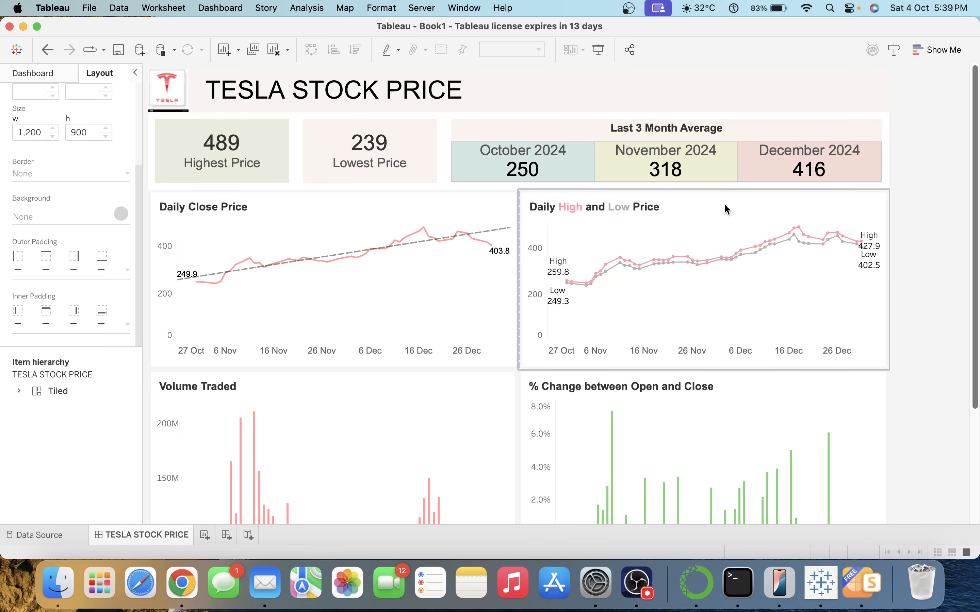
Lower the Last 3 Month Average container's background opacity to about 58%.
{"action": "left_click", "coordinate": [630, 130]}
{"action": "left_click", "coordinate": [26, 215]}
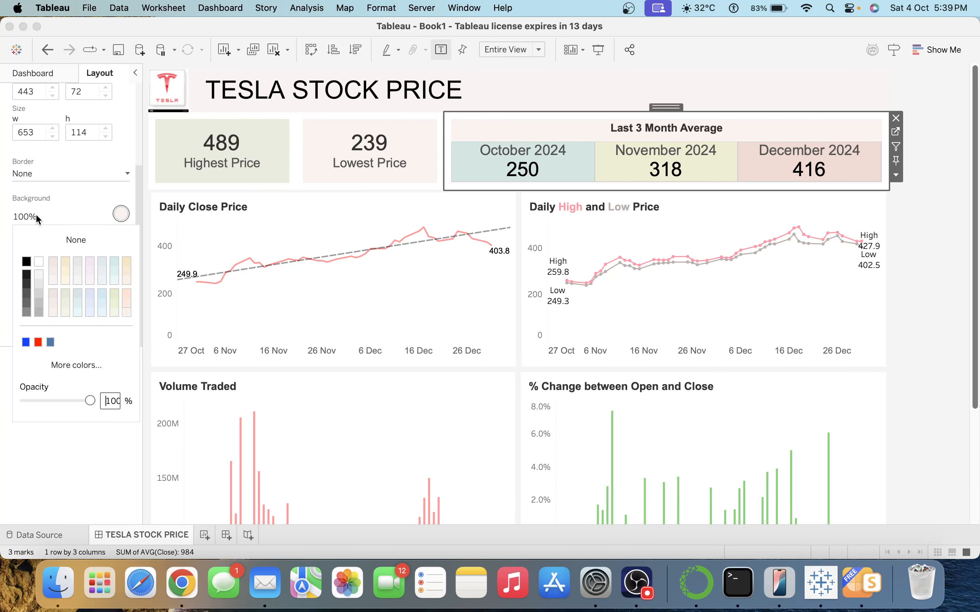
{"action": "left_click", "coordinate": [90, 401]}
{"action": "left_click_drag", "start_coordinate": [92, 398], "coordinate": [62, 398]}
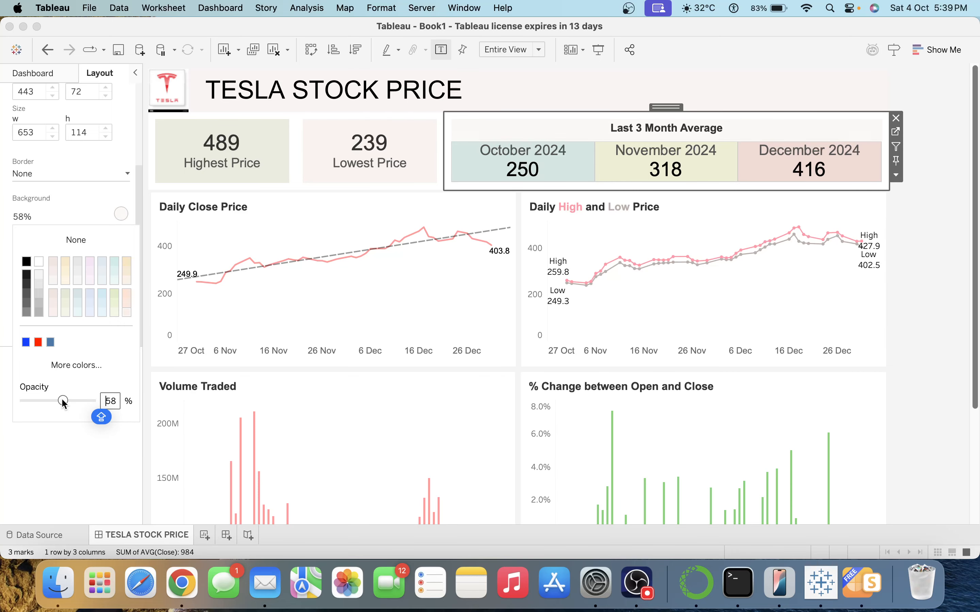
{"action": "left_click", "coordinate": [936, 245]}
Select the % Change between Open and Close chart on the dashboard.
{"action": "key", "text": "Caps_Lock"}
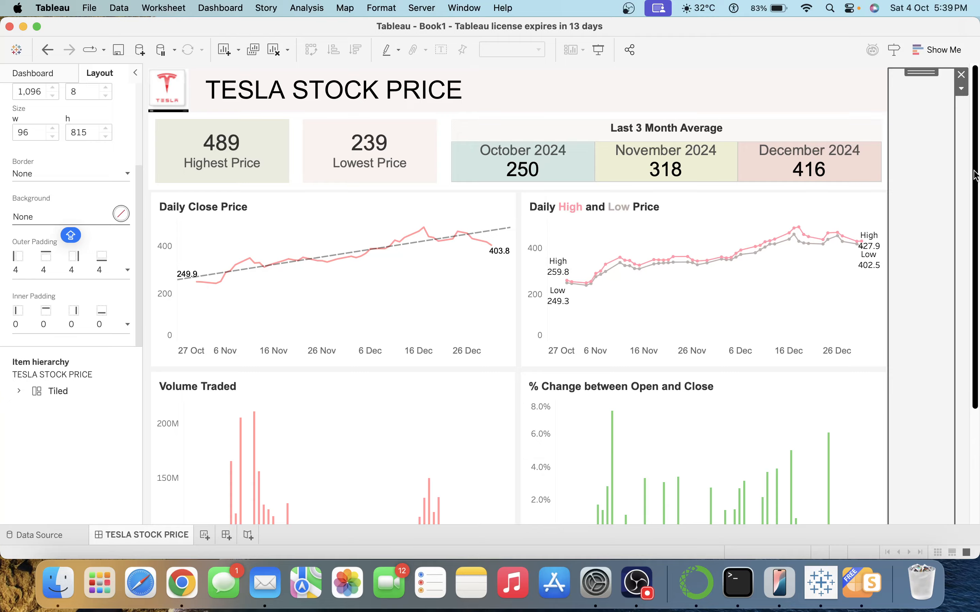
{"action": "left_click_drag", "start_coordinate": [976, 176], "coordinate": [977, 313]}
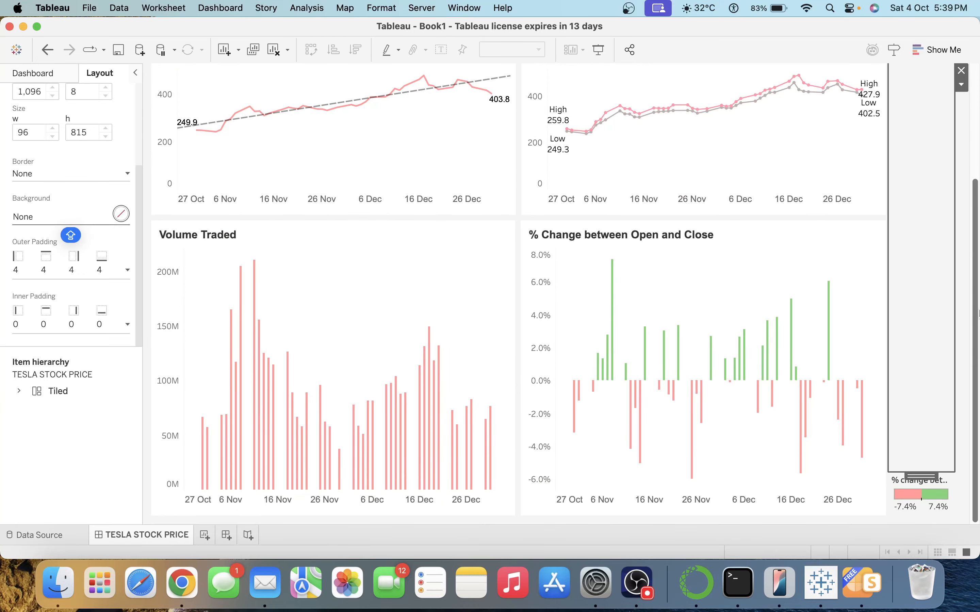
{"action": "left_click", "coordinate": [724, 306]}
In the % Change worksheet's tooltip, replace the 'Day of Date:' label with 'For'.
{"action": "left_click", "coordinate": [881, 250]}
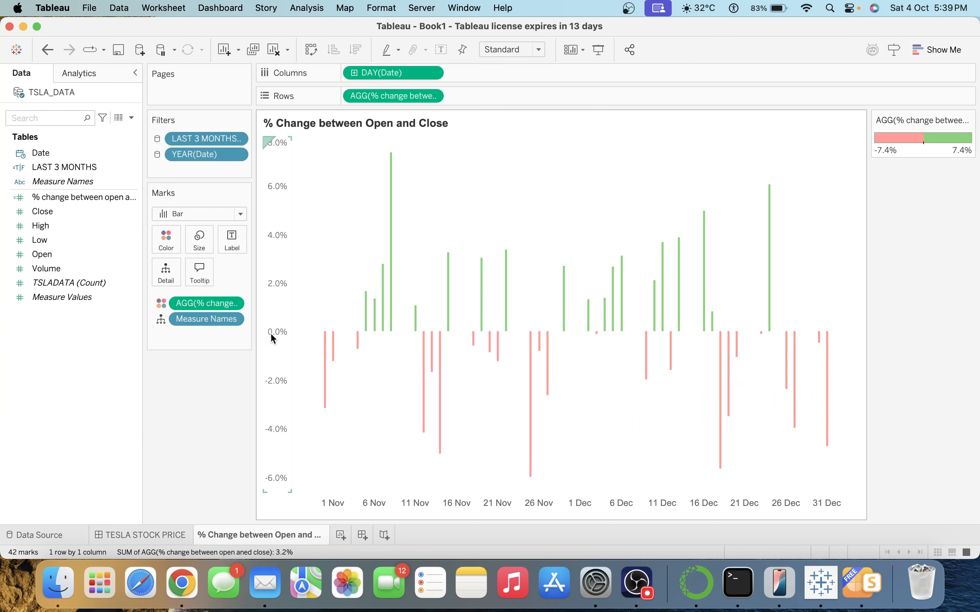
{"action": "left_click", "coordinate": [200, 273]}
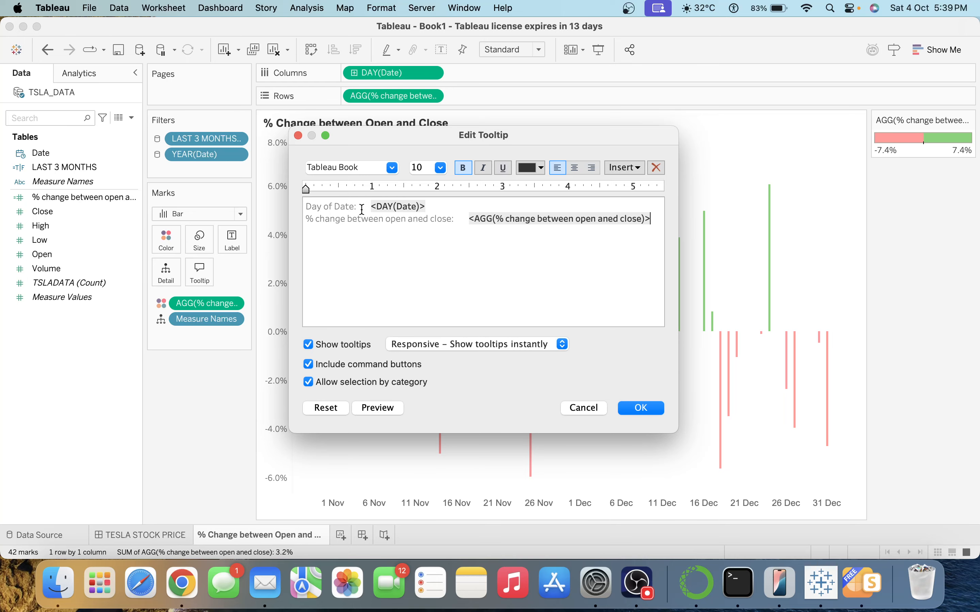
{"action": "left_click_drag", "start_coordinate": [362, 208], "coordinate": [282, 208]}
{"action": "key", "text": "BackSpace"}
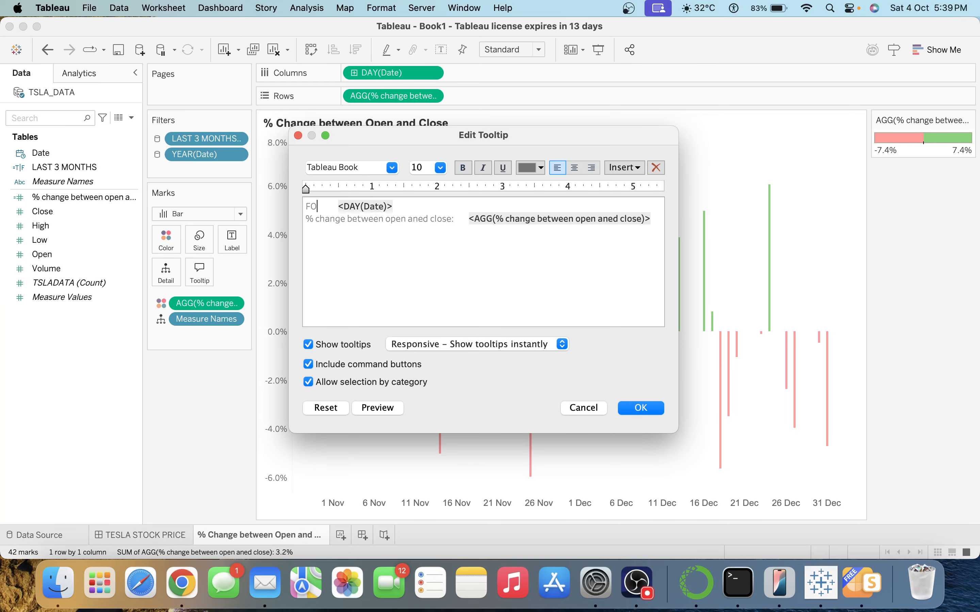
{"action": "type", "text": "for"}
{"action": "key", "text": "BackSpace"}
{"action": "key", "text": "BackSpace"}
{"action": "key", "text": "BackSpace"}
{"action": "type", "text": "For"}
{"action": "key", "text": "BackSpace"}
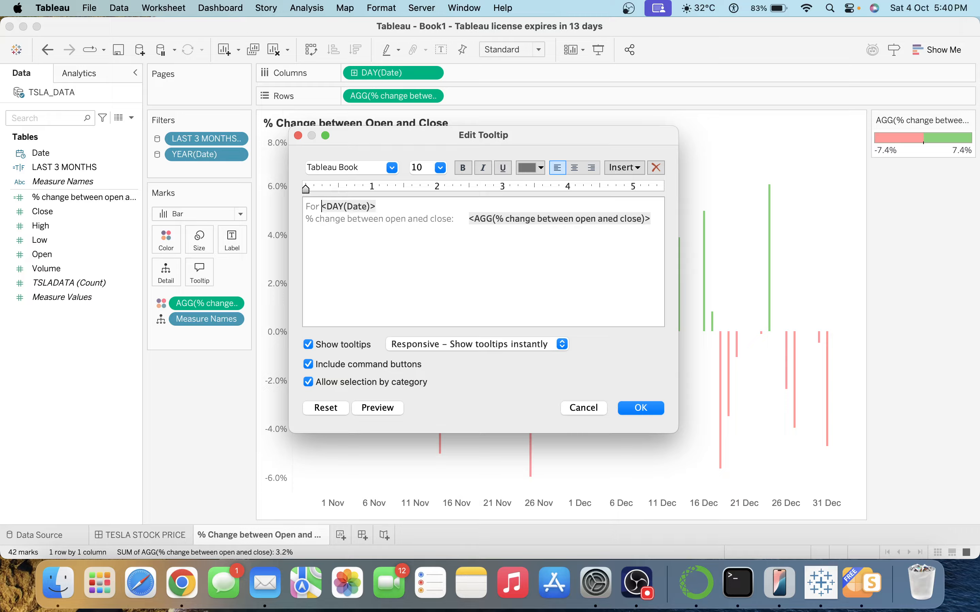
{"action": "key", "text": "shift+End"}
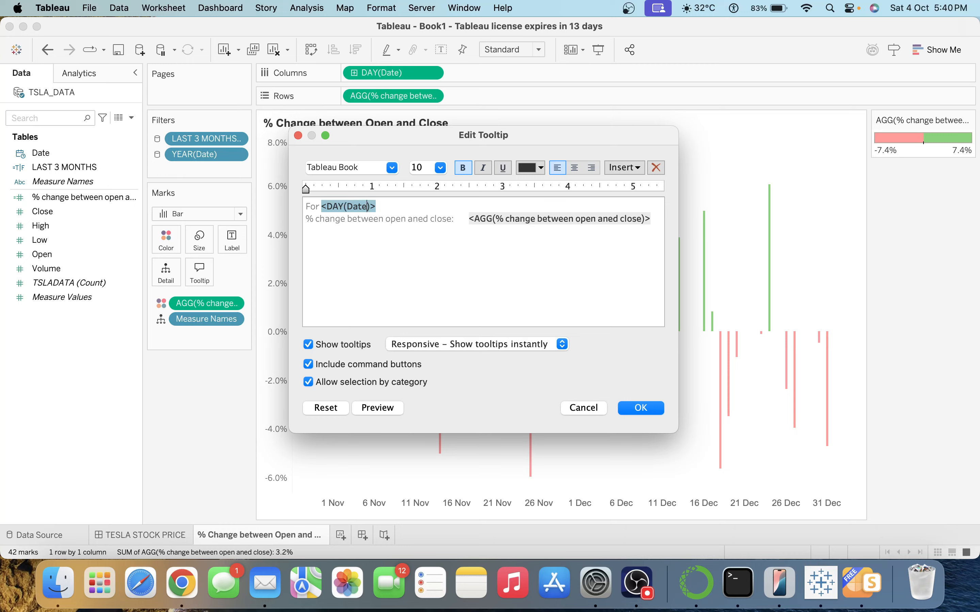
{"action": "key", "text": "Right"}
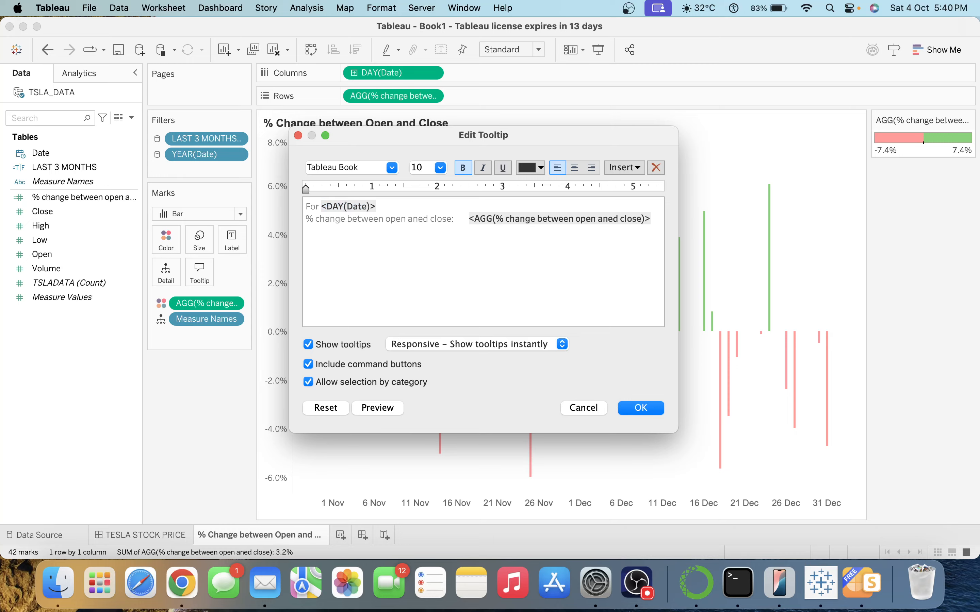
Move the percentage change field up to line one, right after the date.
{"action": "left_click", "coordinate": [465, 220]}
{"action": "left_click_drag", "start_coordinate": [465, 220], "coordinate": [655, 217]}
{"action": "key", "text": "super+c"}
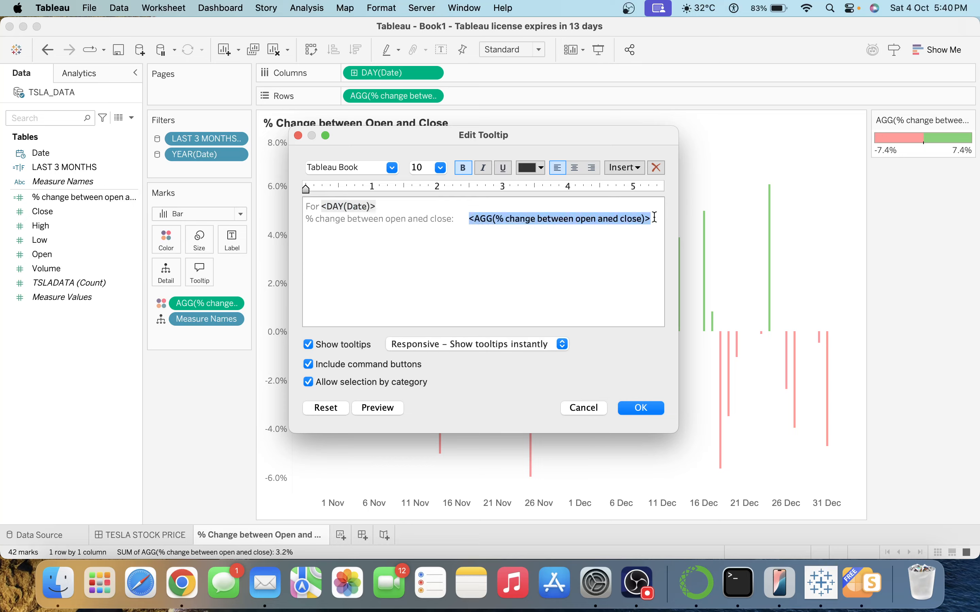
{"action": "left_click", "coordinate": [420, 199]}
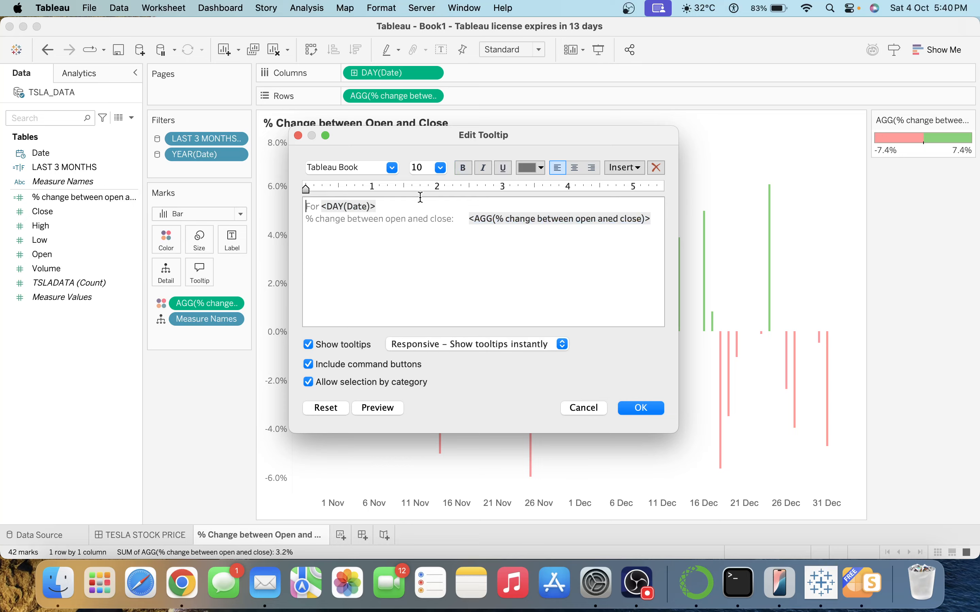
{"action": "left_click", "coordinate": [407, 205]}
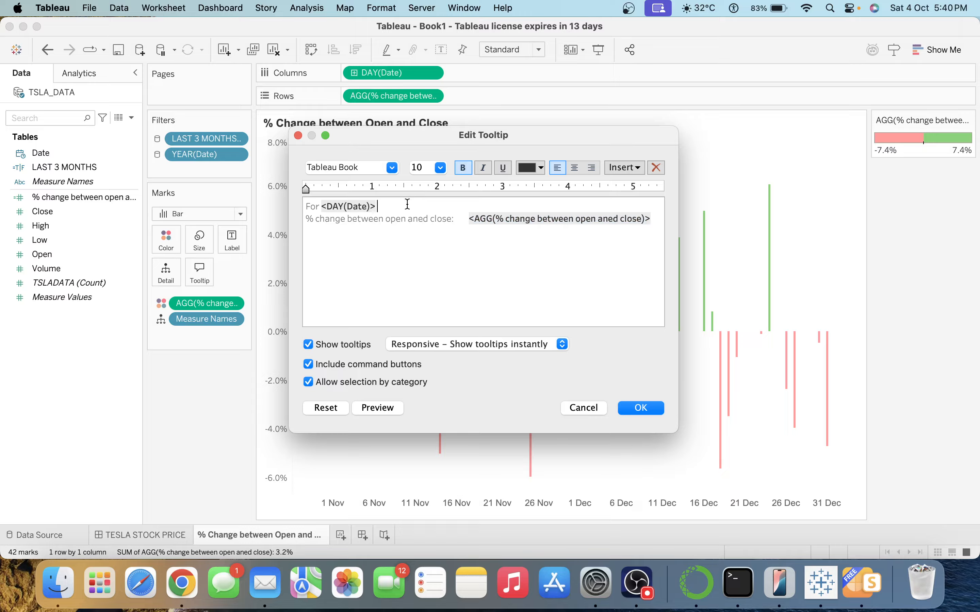
{"action": "key", "text": "super+v"}
{"action": "left_click", "coordinate": [379, 408]}
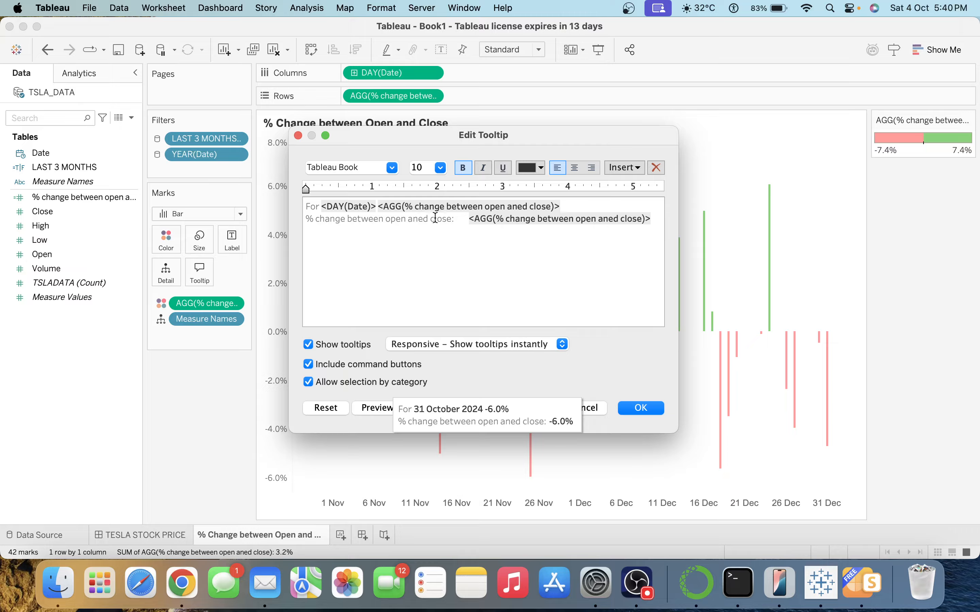
{"action": "left_click", "coordinate": [379, 207]}
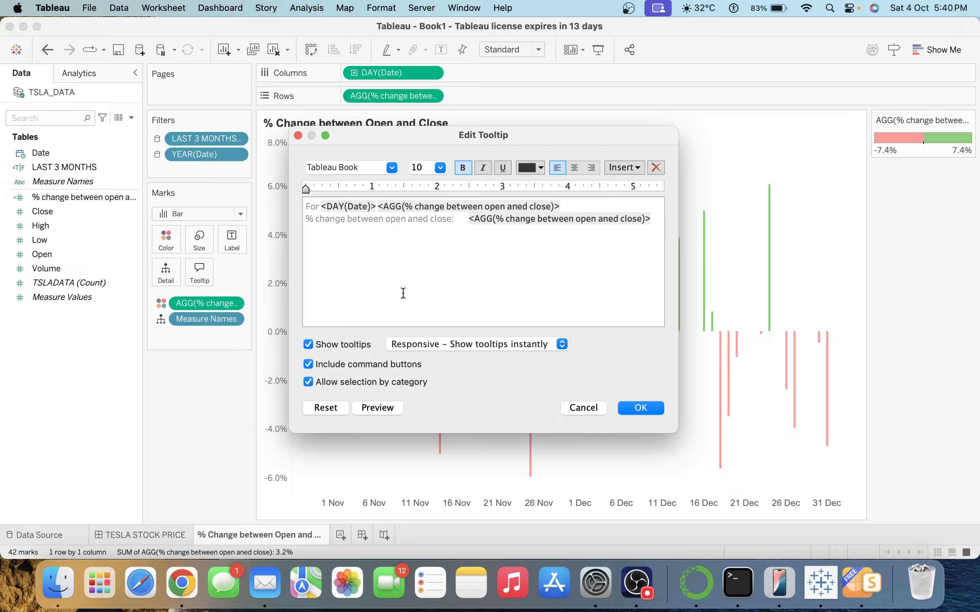
Copy the change label between the date and the percentage on line one.
{"action": "key", "text": "Left"}
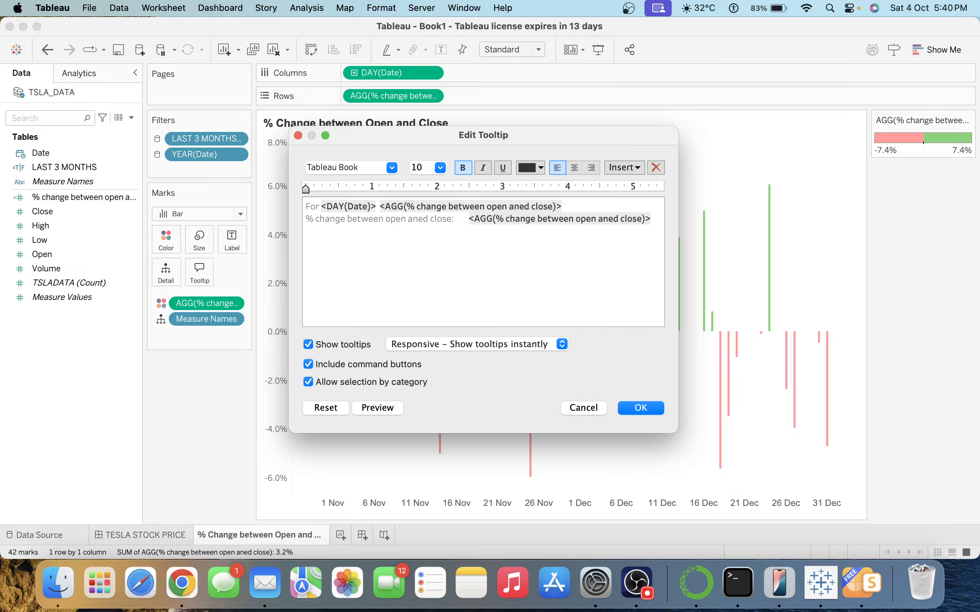
{"action": "key", "text": "Down"}
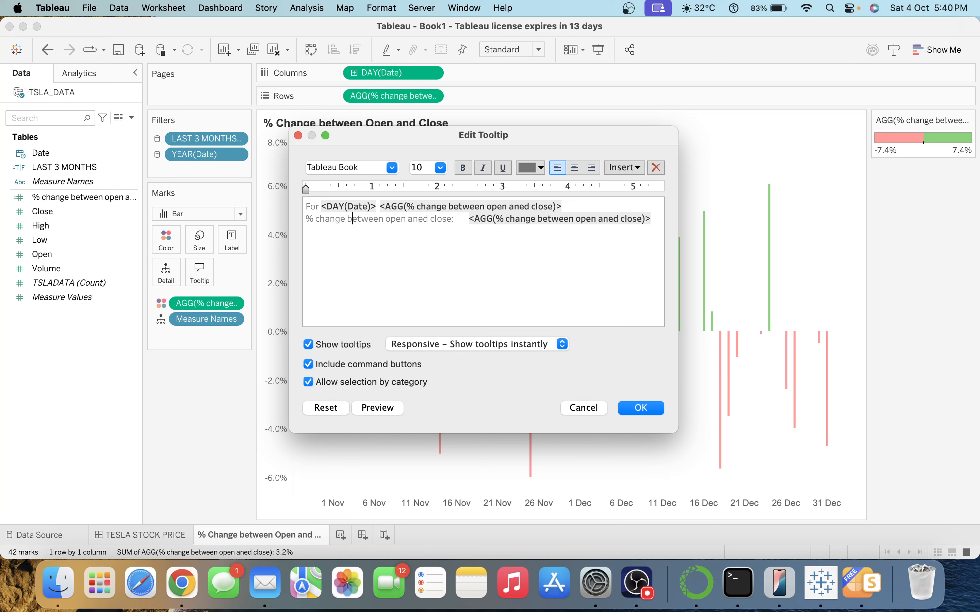
{"action": "key", "text": "Left"}
{"action": "key", "text": "Left"}
{"action": "key", "text": "shift+Right"}
{"action": "key", "text": "shift+Right"}
{"action": "key", "text": "shift+Right"}
{"action": "key", "text": "shift+Right"}
{"action": "key", "text": "shift+Right"}
{"action": "key", "text": "shift+Right"}
{"action": "key", "text": "shift+Right"}
{"action": "key", "text": "shift+Right"}
{"action": "key", "text": "shift+Right"}
{"action": "key", "text": "shift+Right"}
{"action": "key", "text": "shift+Right"}
{"action": "key", "text": "shift+Right"}
{"action": "key", "text": "shift+Right"}
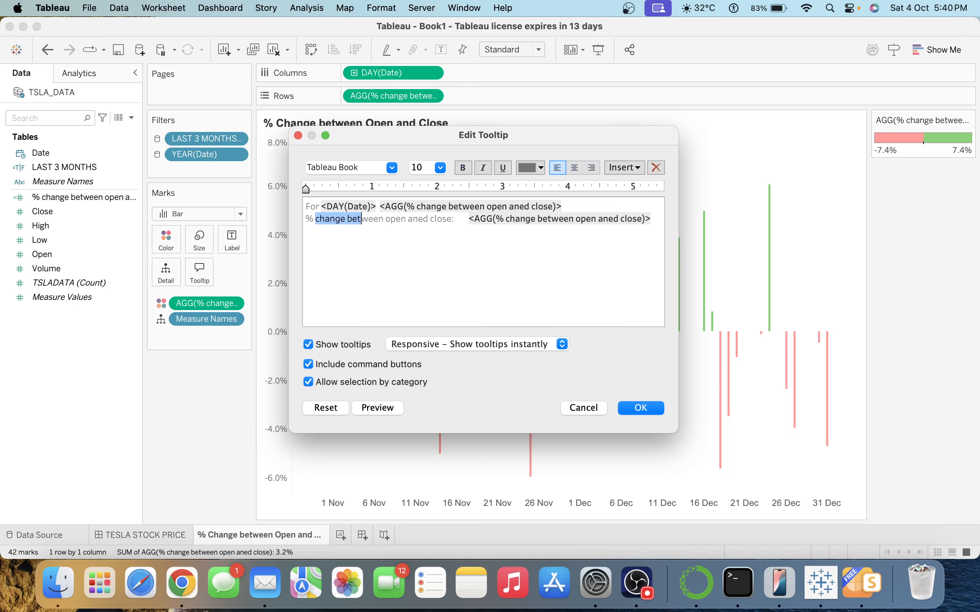
{"action": "key", "text": "shift+Right"}
{"action": "key", "text": "shift+Right"}
{"action": "key", "text": "shift+Right"}
{"action": "key", "text": "shift+Right"}
{"action": "key", "text": "shift+Right"}
{"action": "key", "text": "shift+Right"}
{"action": "key", "text": "shift+Right"}
{"action": "key", "text": "shift+Right"}
{"action": "key", "text": "shift+Right"}
{"action": "key", "text": "shift+Right"}
{"action": "key", "text": "shift+Right"}
{"action": "key", "text": "shift+Right"}
{"action": "key", "text": "shift+Right"}
{"action": "key", "text": "shift+Right"}
{"action": "key", "text": "shift+Right"}
{"action": "key", "text": "shift+Right"}
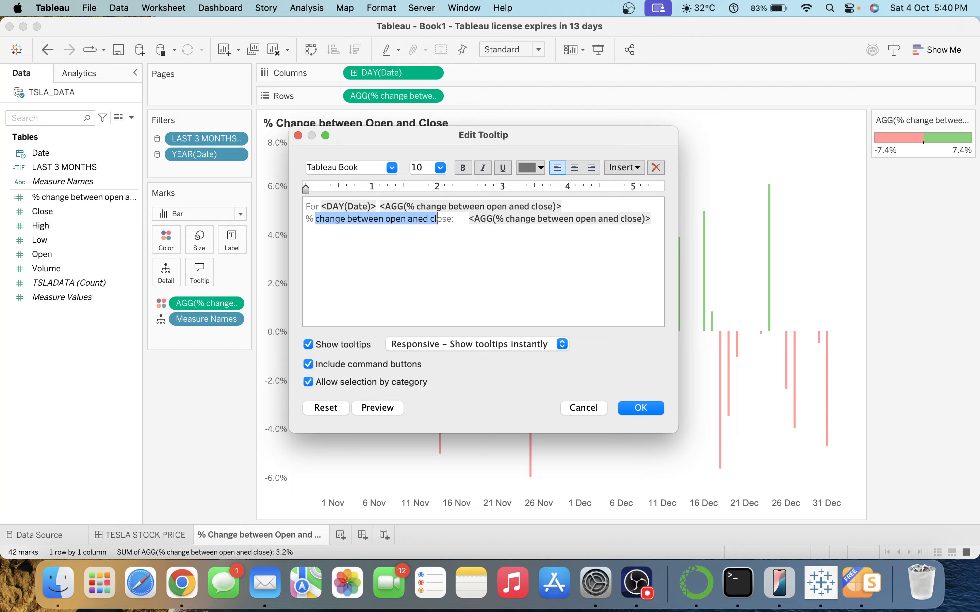
{"action": "key", "text": "shift+Right"}
{"action": "key", "text": "super+c"}
{"action": "key", "text": "Up"}
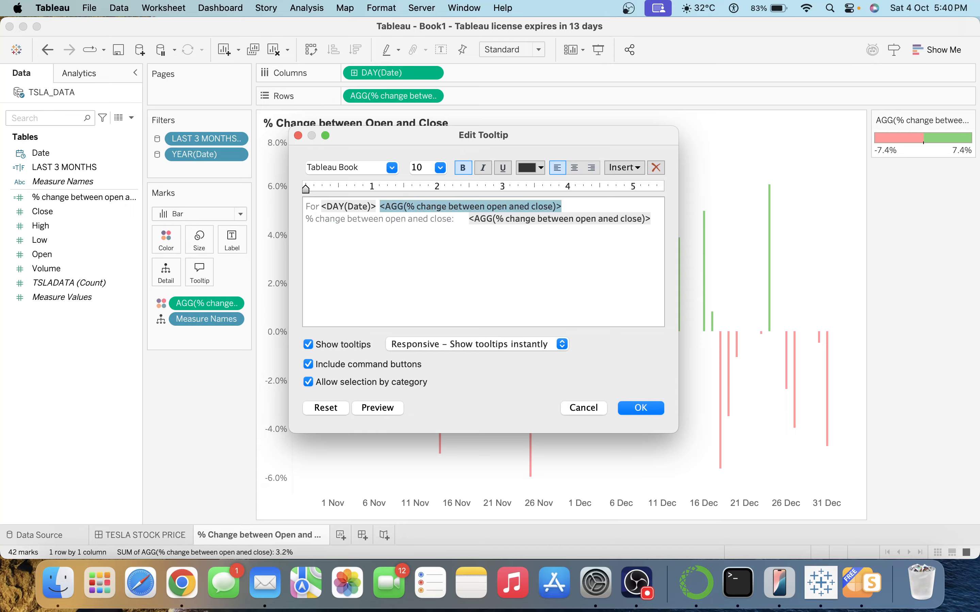
{"action": "key", "text": "Left"}
{"action": "key", "text": "Left"}
{"action": "key", "text": "Left"}
{"action": "key", "text": "Left"}
{"action": "key", "text": "Left"}
{"action": "key", "text": "Left"}
{"action": "key", "text": "Left"}
{"action": "key", "text": "Left"}
{"action": "key", "text": "Left"}
{"action": "key", "text": "Left"}
{"action": "key", "text": "Left"}
{"action": "key", "text": "Left"}
{"action": "key", "text": "Left"}
{"action": "key", "text": "Left"}
{"action": "key", "text": "Left"}
{"action": "key", "text": "Left"}
{"action": "key", "text": "Left"}
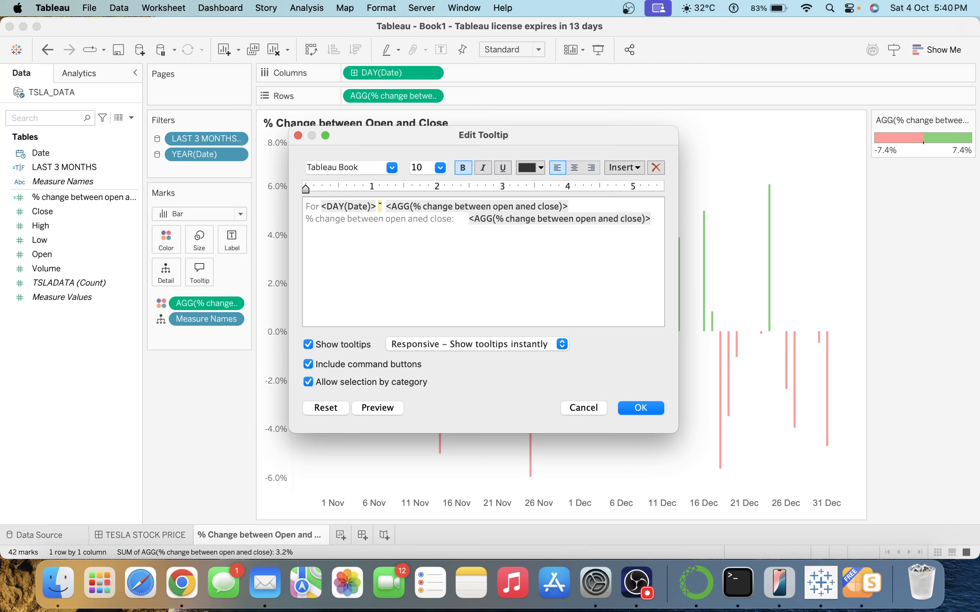
{"action": "key", "text": "super+v"}
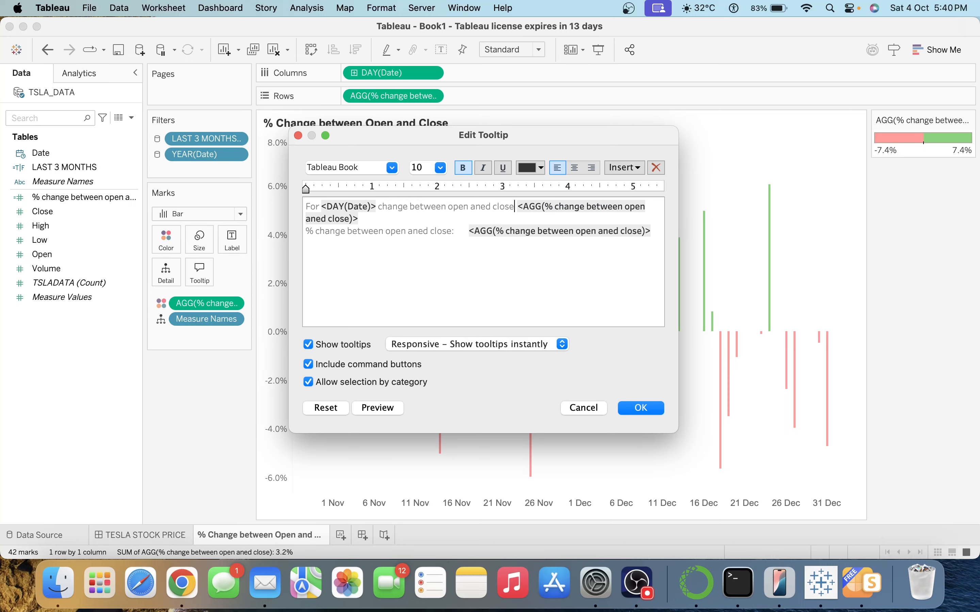
{"action": "left_click", "coordinate": [380, 408]}
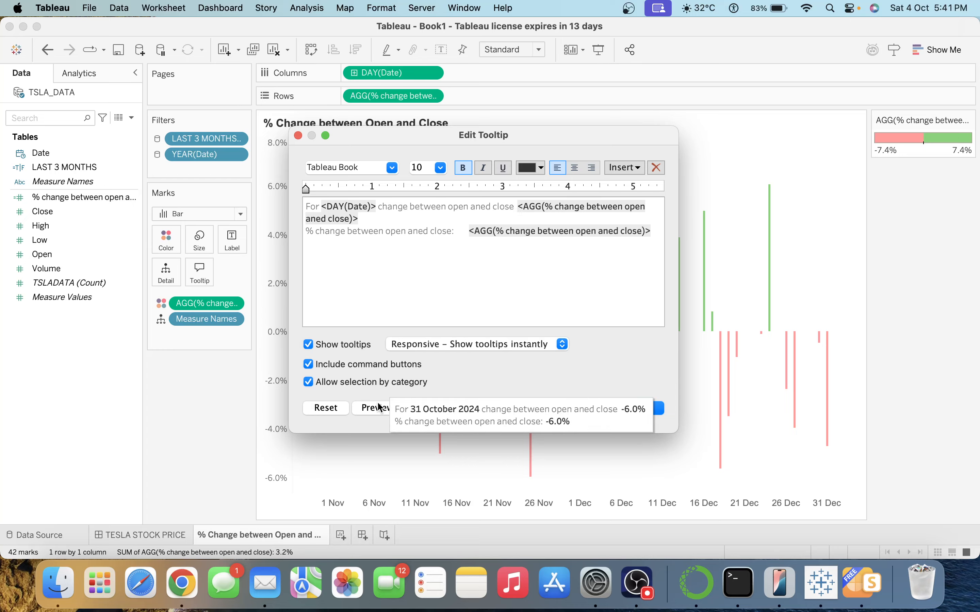
{"action": "left_click", "coordinate": [473, 287]}
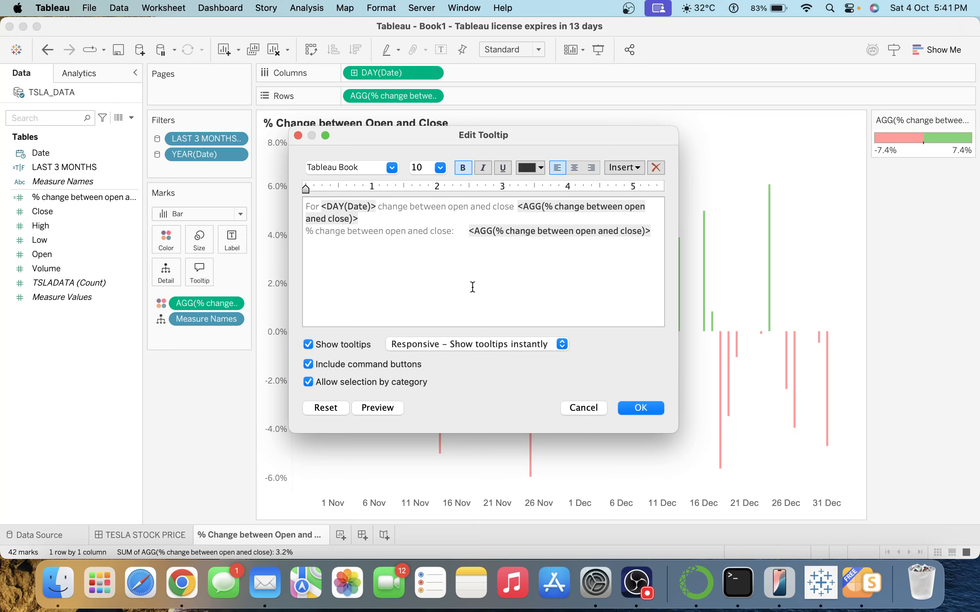
Delete the redundant second tooltip line and apply the changes.
{"action": "left_click", "coordinate": [379, 214]}
{"action": "key", "text": "shift+Down"}
{"action": "key", "text": "shift+Down"}
{"action": "key", "text": "BackSpace"}
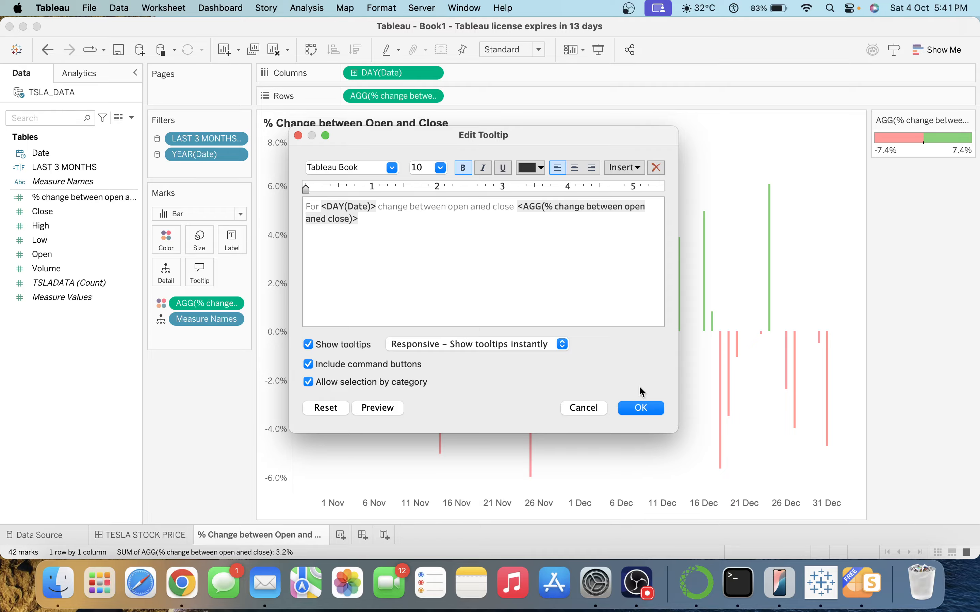
{"action": "left_click", "coordinate": [642, 407]}
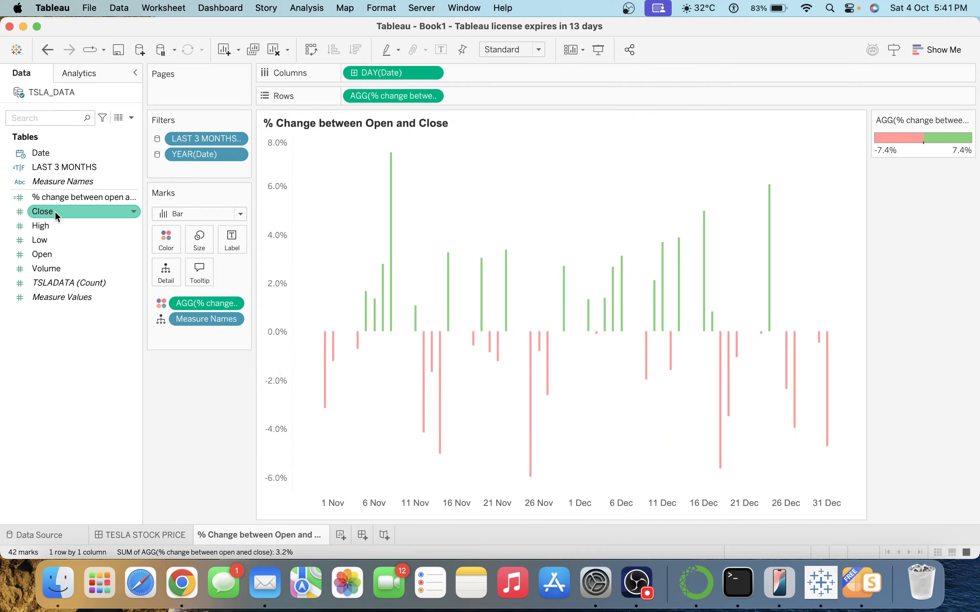
Add the Close and Open fields to the chart's Tooltip card.
{"action": "left_click_drag", "start_coordinate": [57, 215], "coordinate": [199, 277]}
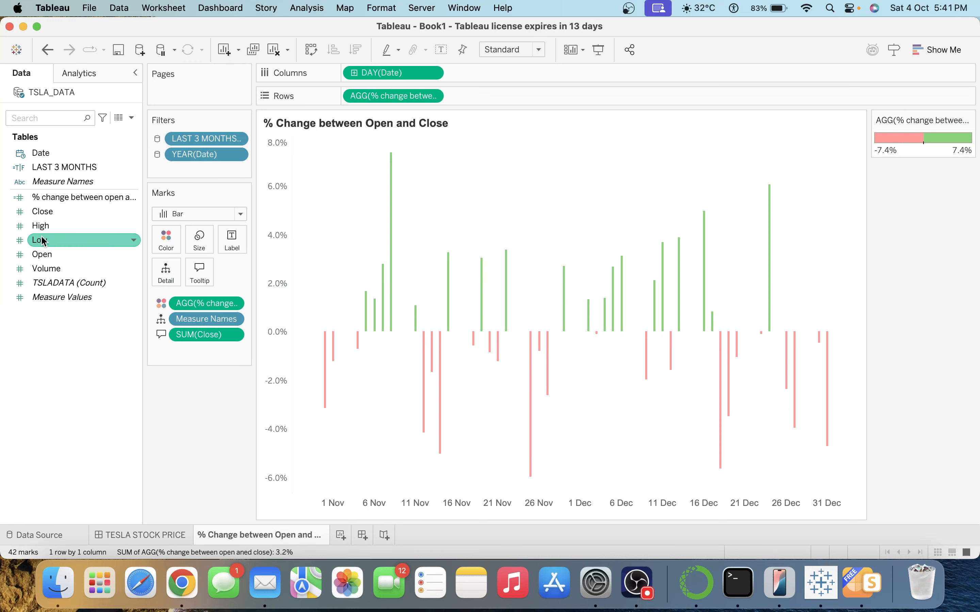
{"action": "left_click", "coordinate": [71, 256]}
{"action": "left_click_drag", "start_coordinate": [71, 255], "coordinate": [196, 263]}
Add 'Open:' and 'Close' tooltip lines showing SUM(Open) and SUM(Close).
{"action": "left_click", "coordinate": [196, 263]}
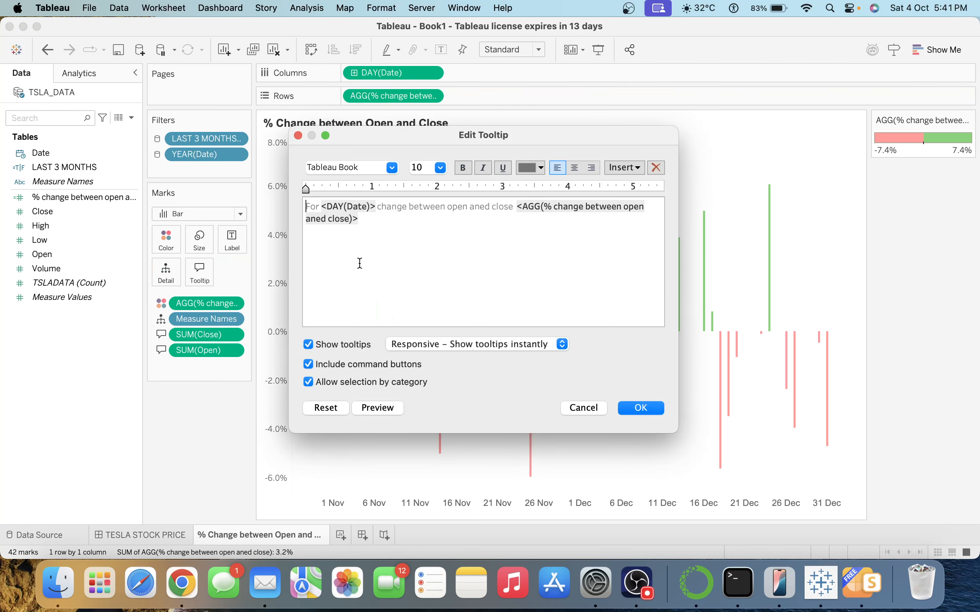
{"action": "left_click", "coordinate": [379, 221]}
{"action": "key", "text": "Return"}
{"action": "type", "text": "Open:"}
{"action": "left_click", "coordinate": [624, 168]}
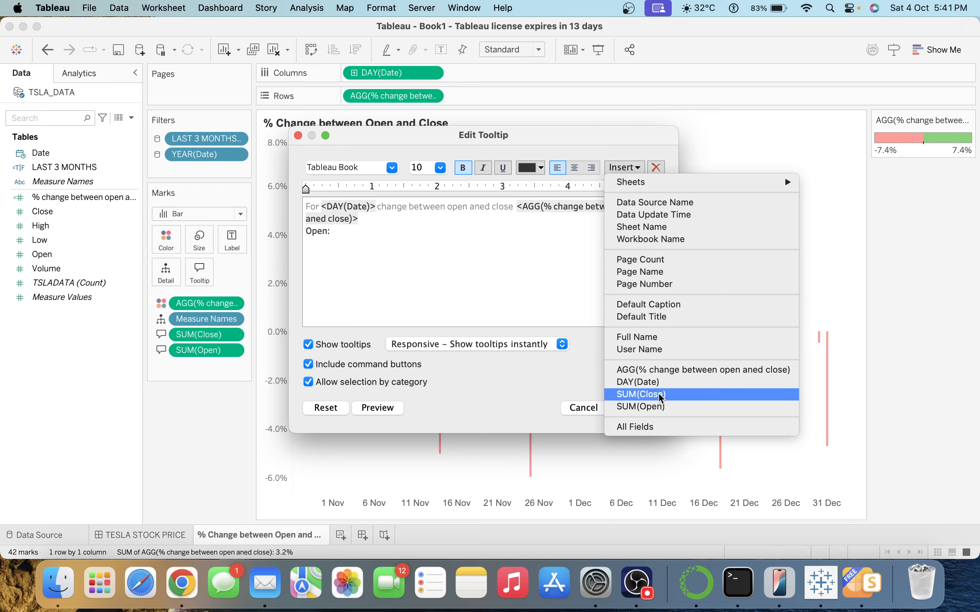
{"action": "left_click", "coordinate": [648, 406]}
{"action": "key", "text": "Return"}
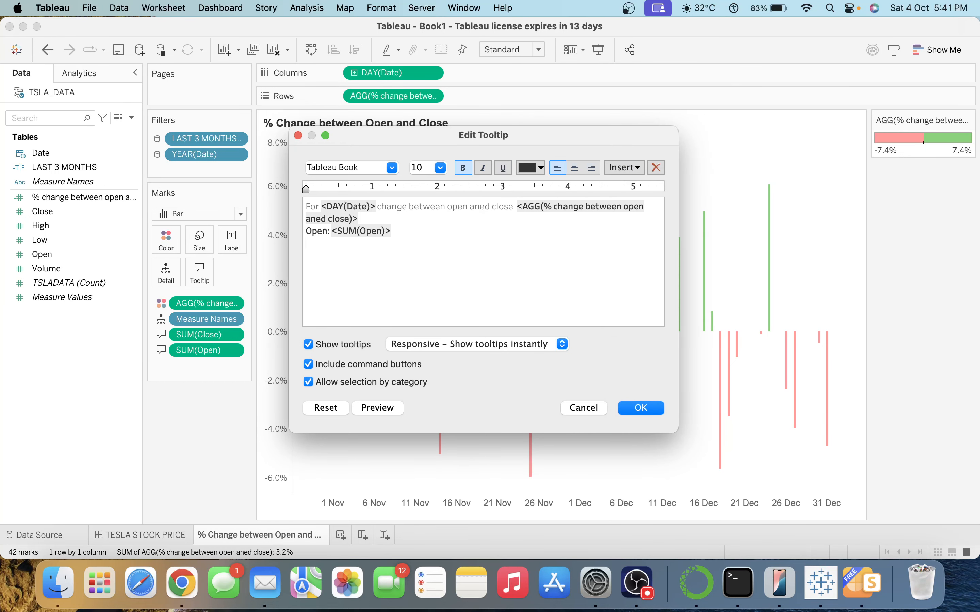
{"action": "type", "text": "Close:"}
{"action": "left_click", "coordinate": [635, 167]}
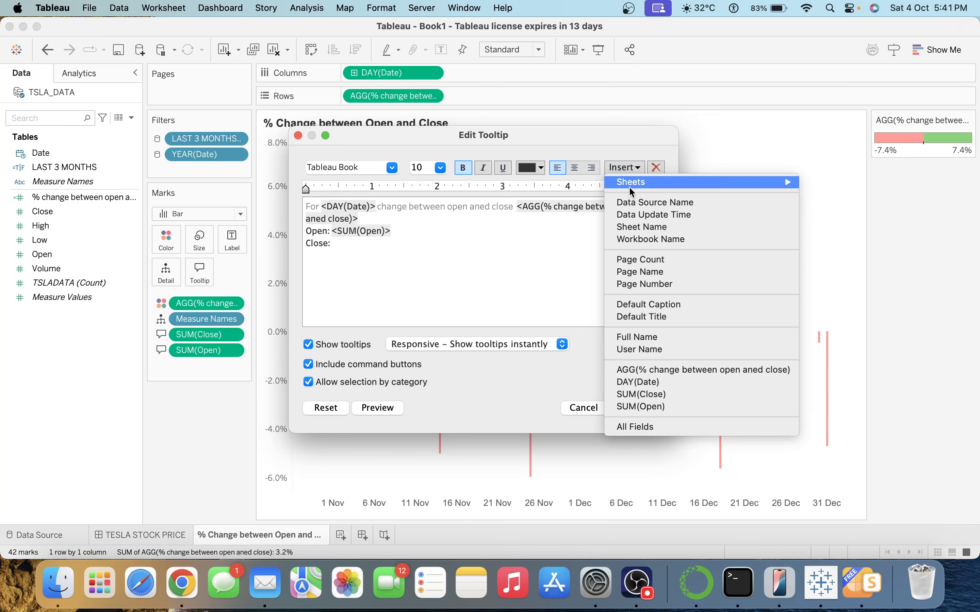
{"action": "left_click", "coordinate": [652, 393]}
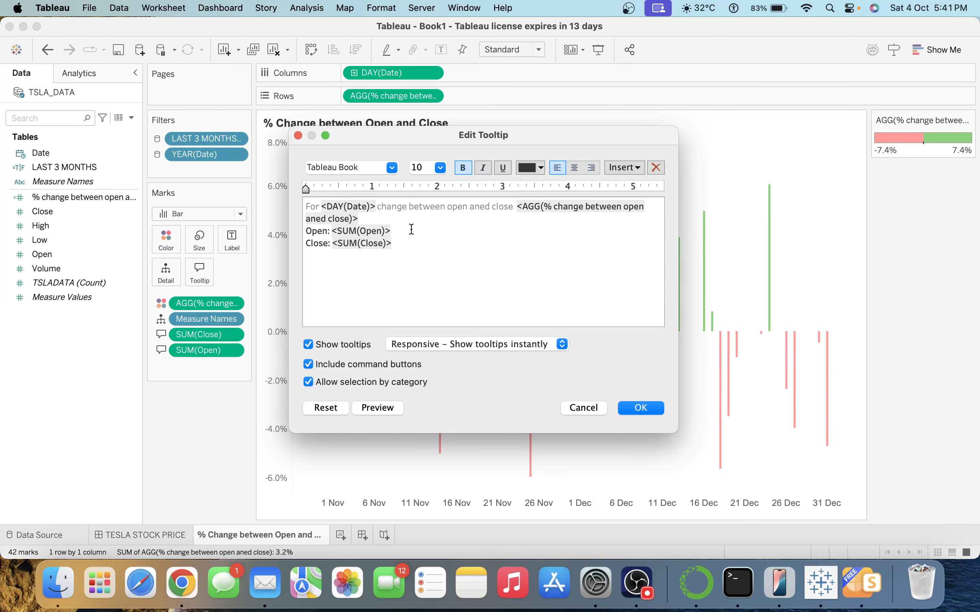
{"action": "left_click", "coordinate": [382, 219]}
{"action": "left_click", "coordinate": [387, 409]}
{"action": "key", "text": "super+a"}
Format the entire tooltip text as bold Arial in grey.
{"action": "left_click", "coordinate": [392, 168]}
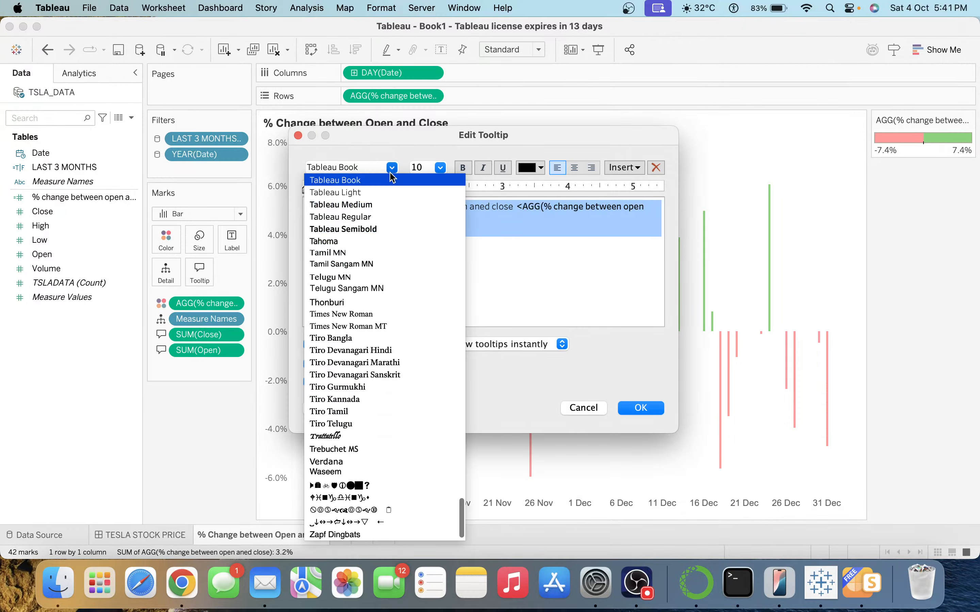
{"action": "type", "text": "ar"}
{"action": "key", "text": "Return"}
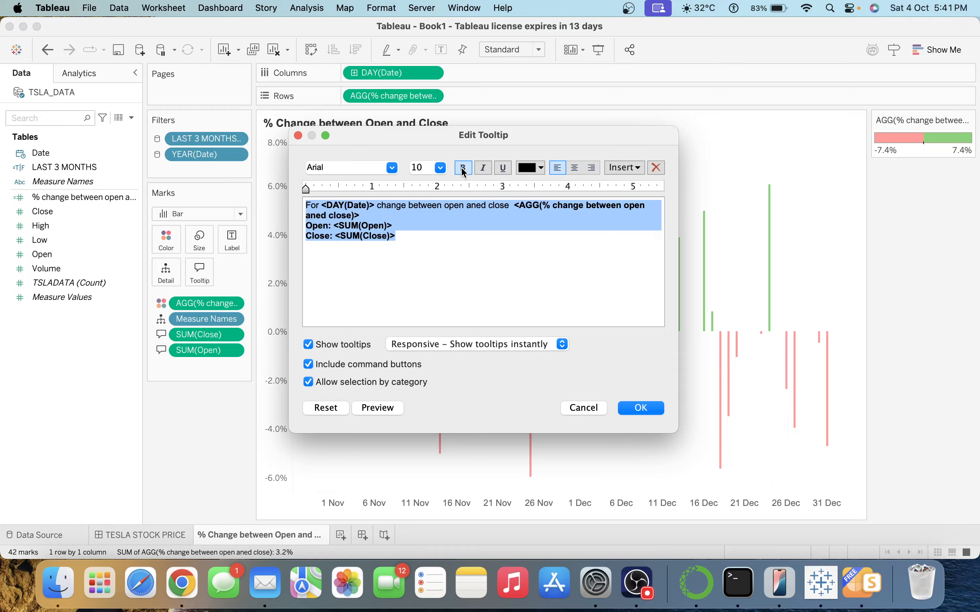
{"action": "left_click", "coordinate": [464, 169]}
{"action": "left_click", "coordinate": [525, 170]}
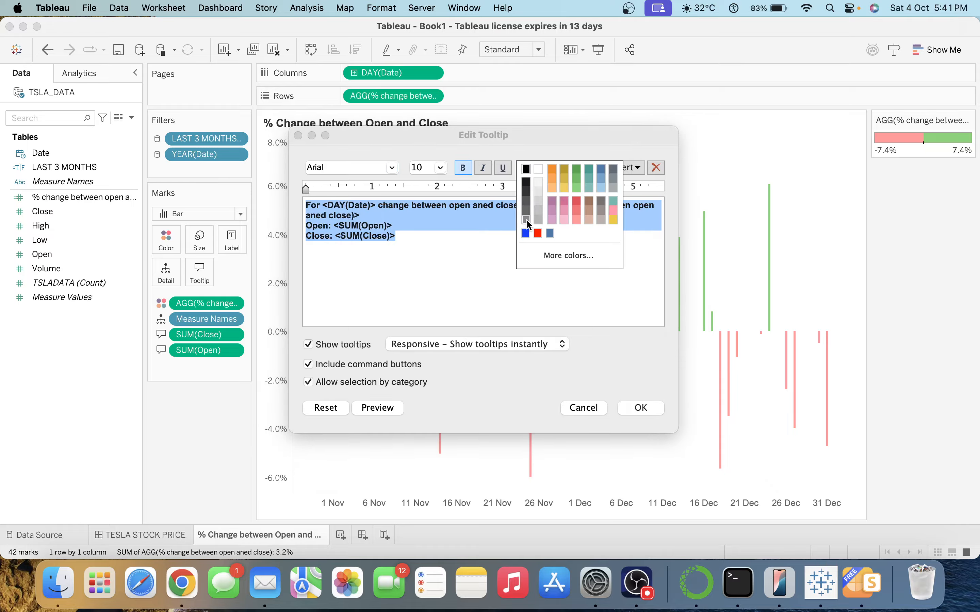
{"action": "left_click", "coordinate": [526, 208]}
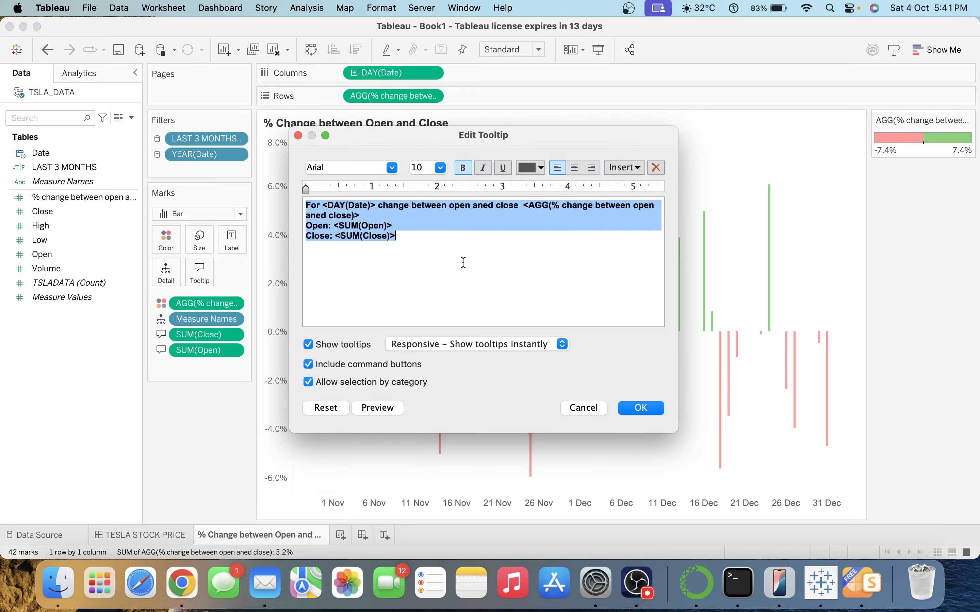
{"action": "left_click", "coordinate": [461, 261]}
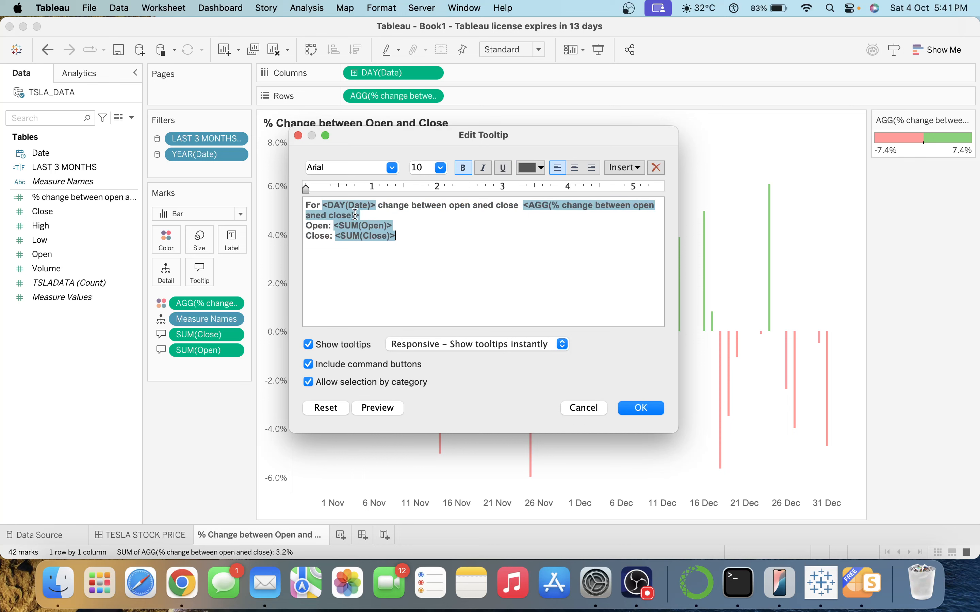
Colour the percent-change, SUM(Open) and SUM(Close) values black and apply the tooltip.
{"action": "left_click", "coordinate": [569, 207]}
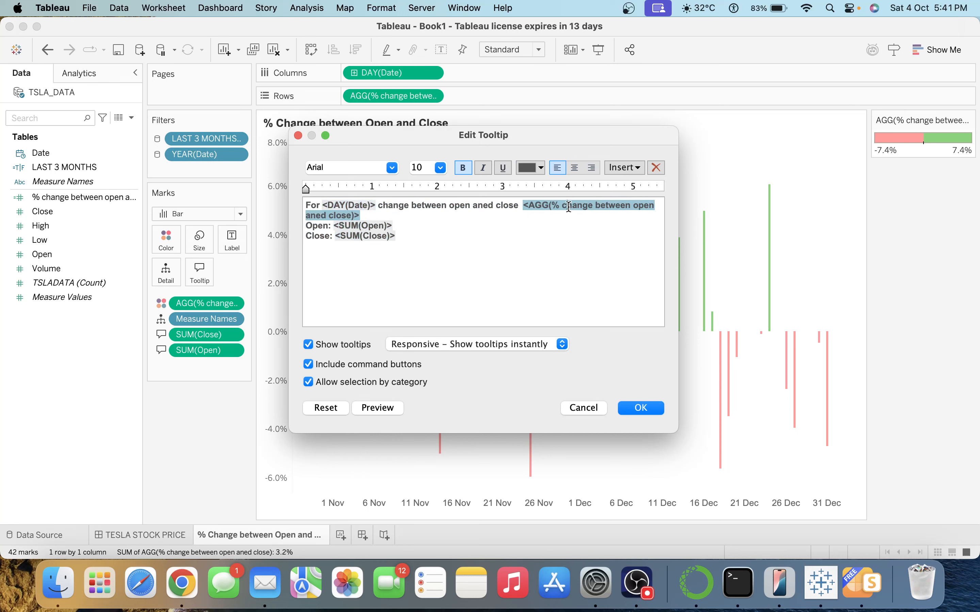
{"action": "left_click", "coordinate": [528, 166]}
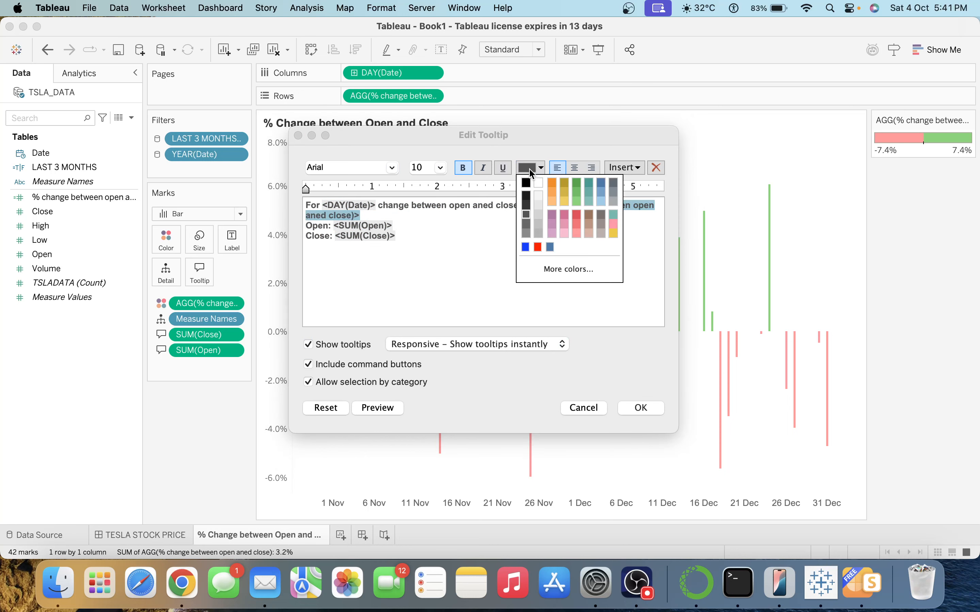
{"action": "left_click", "coordinate": [528, 181]}
{"action": "left_click", "coordinate": [374, 225]}
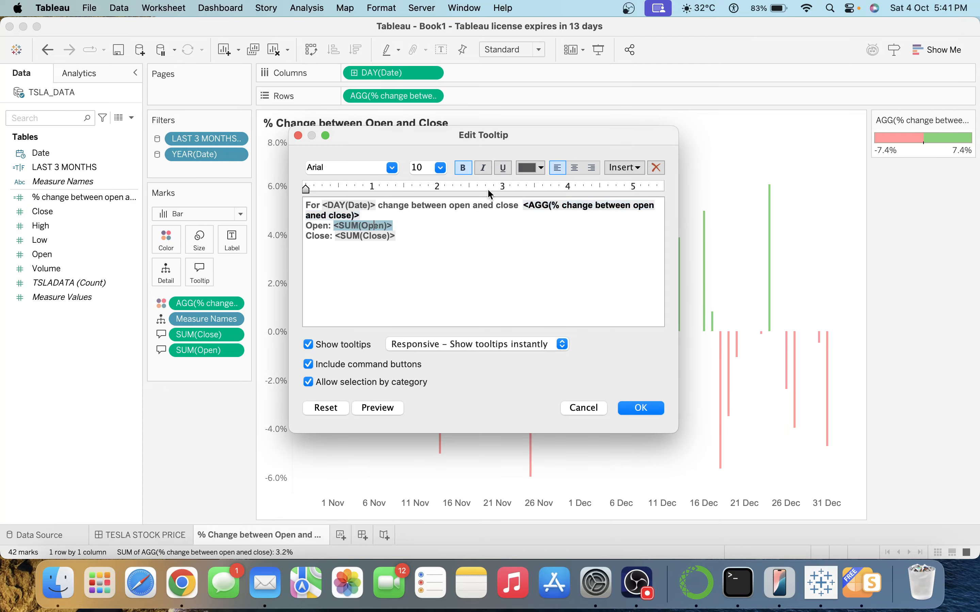
{"action": "left_click", "coordinate": [528, 167]}
{"action": "left_click", "coordinate": [527, 181]}
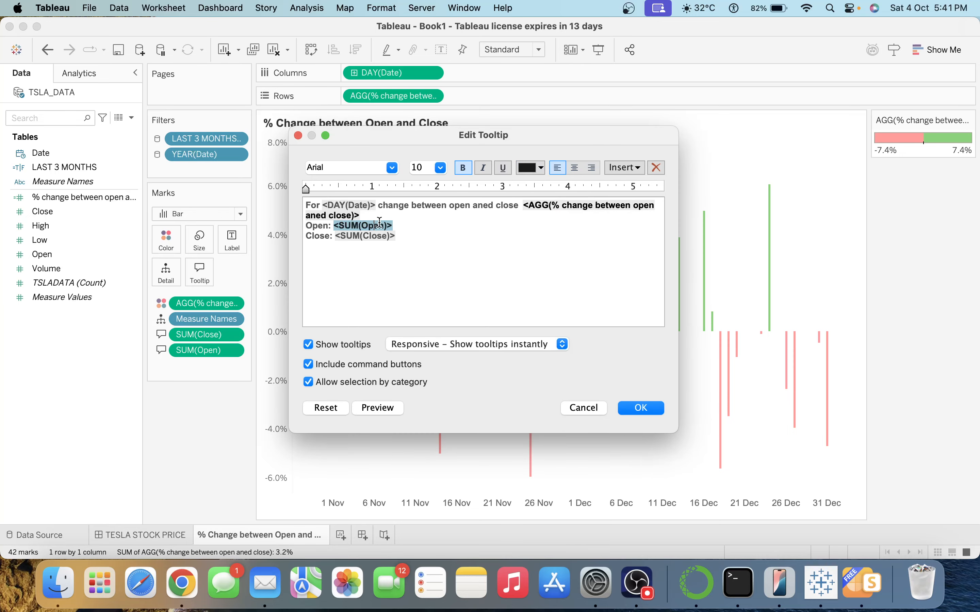
{"action": "left_click", "coordinate": [376, 236]}
{"action": "left_click", "coordinate": [534, 168]}
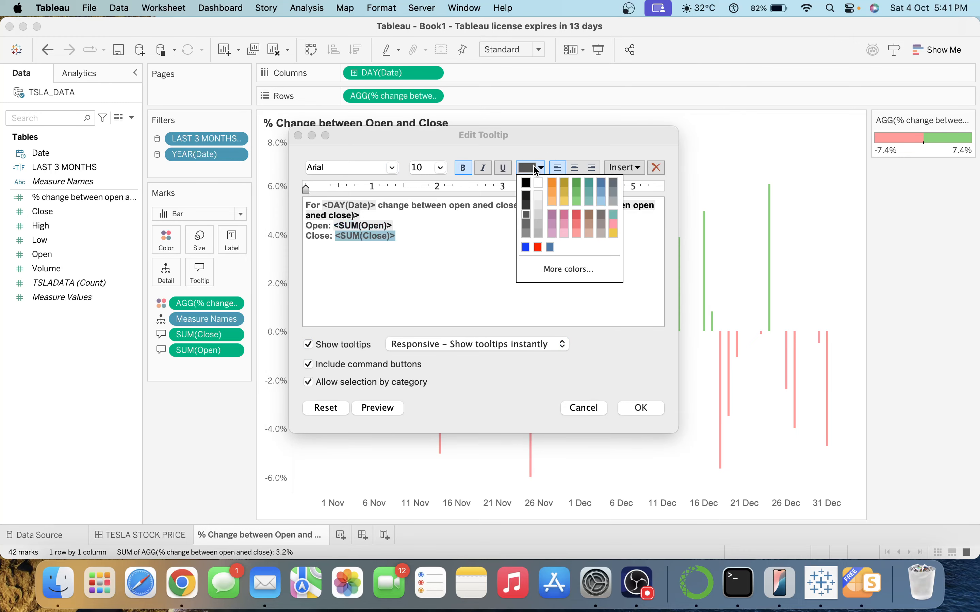
{"action": "left_click", "coordinate": [527, 183]}
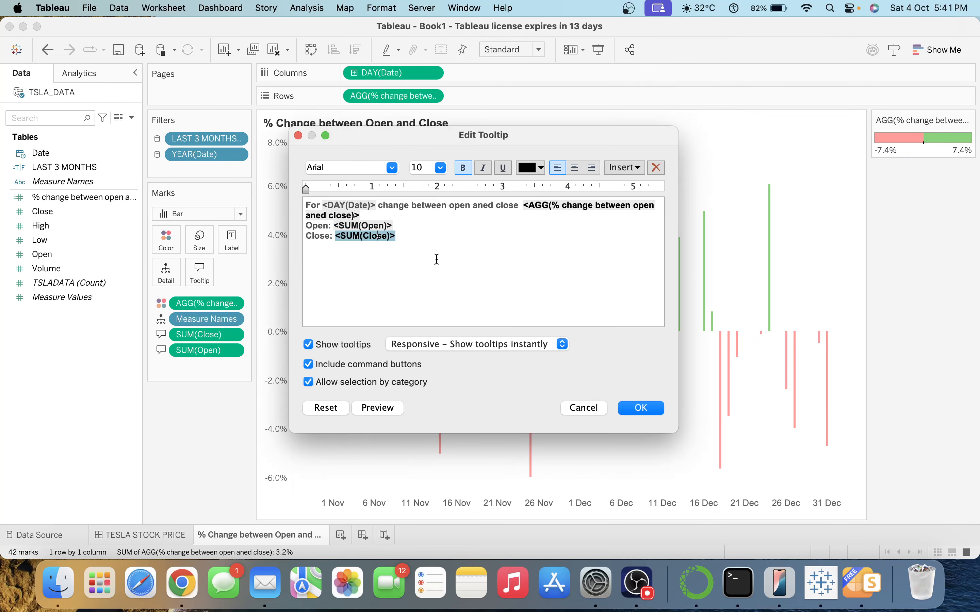
{"action": "left_click", "coordinate": [631, 408]}
{"action": "mouse_move", "coordinate": [622, 332]}
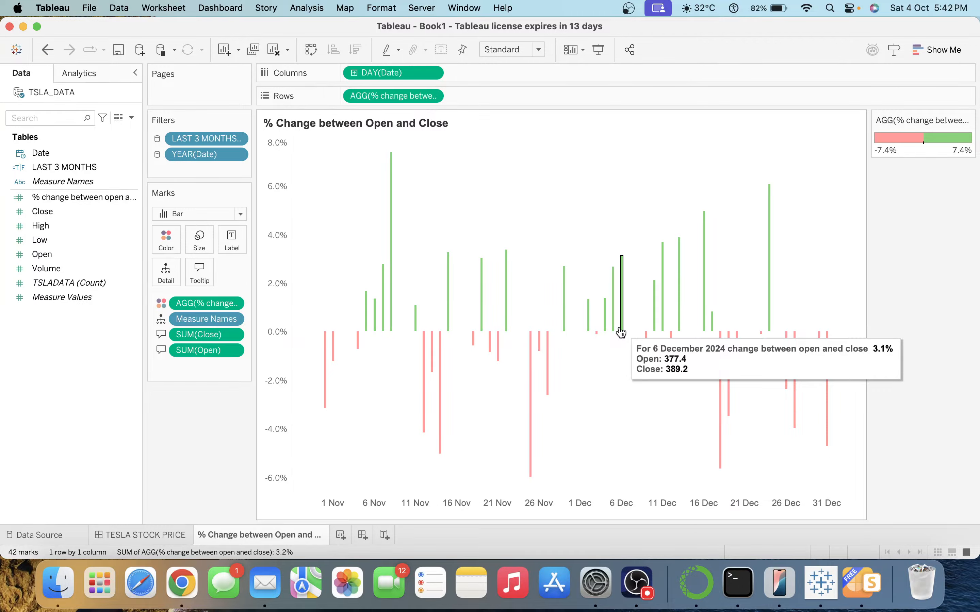
Preview the TESLA STOCK PRICE dashboard in Presentation Mode, then switch to Chrome.
{"action": "left_click", "coordinate": [144, 536]}
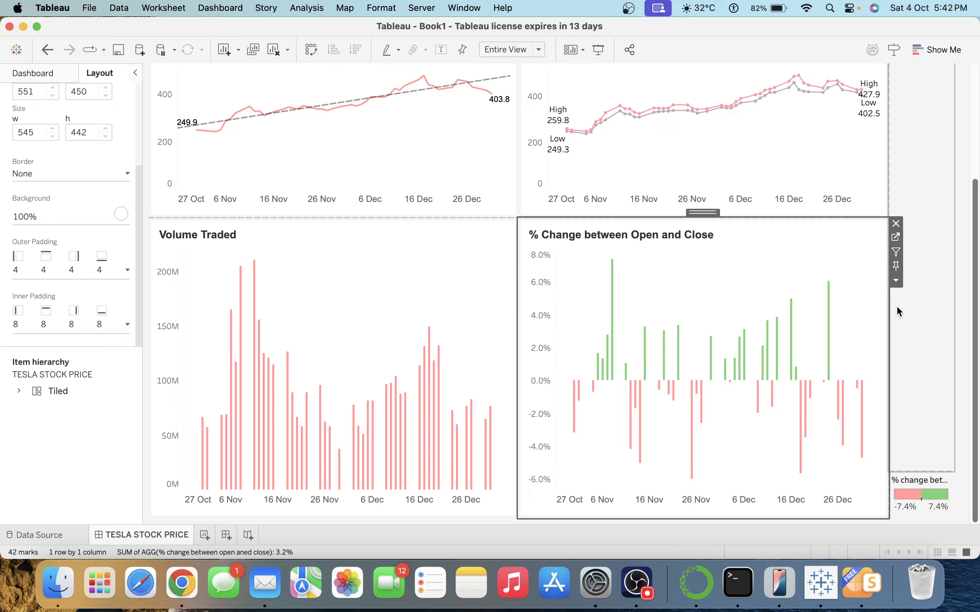
{"action": "left_click", "coordinate": [907, 313]}
{"action": "scroll", "coordinate": [975, 319], "scroll_direction": "up", "scroll_amount": 5}
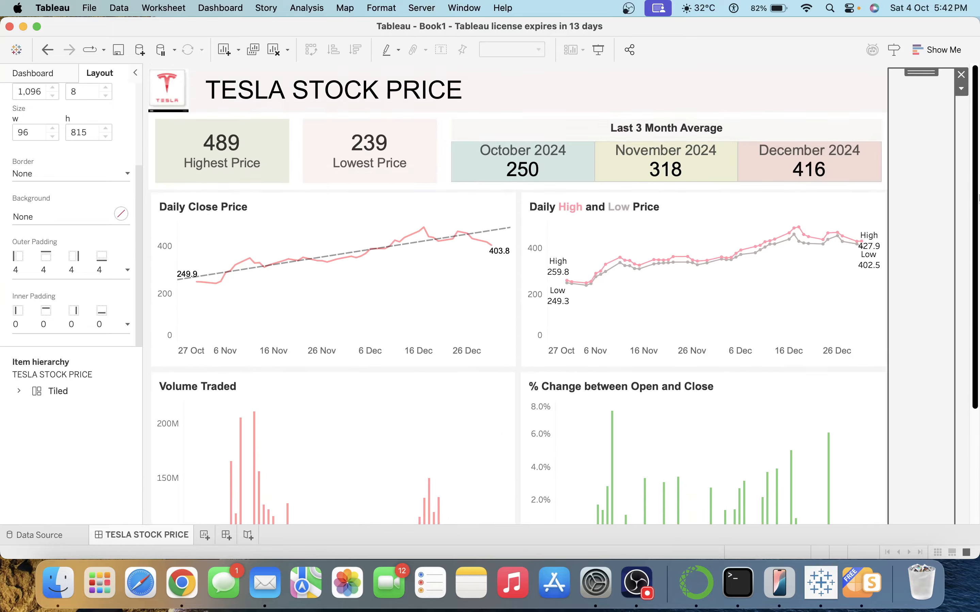
{"action": "left_click", "coordinate": [598, 50]}
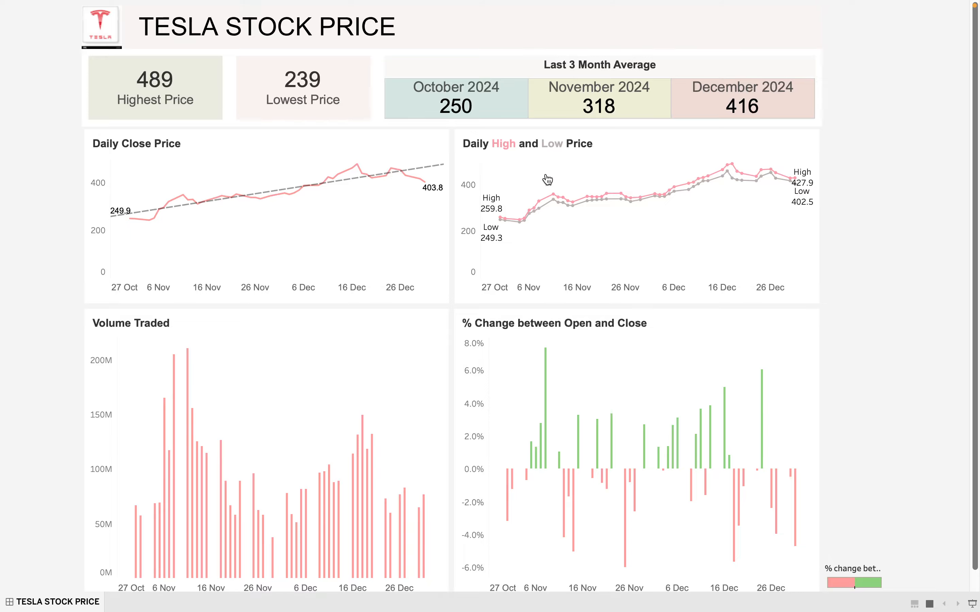
{"action": "key", "text": "Escape"}
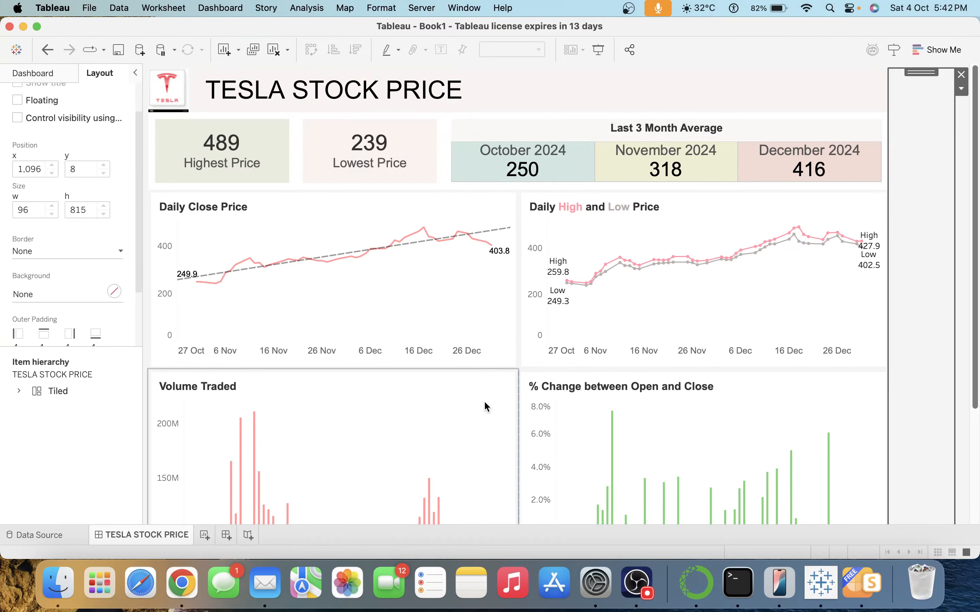
{"action": "left_click", "coordinate": [182, 583]}
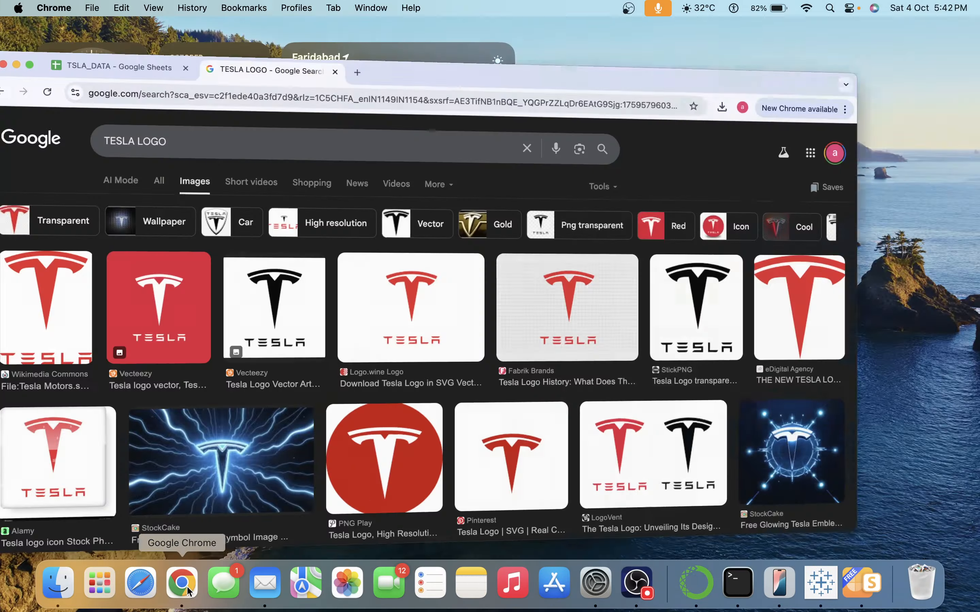
Review the TSLA_DATA Google Sheets tab, then return to Tableau.
{"action": "left_click", "coordinate": [138, 30]}
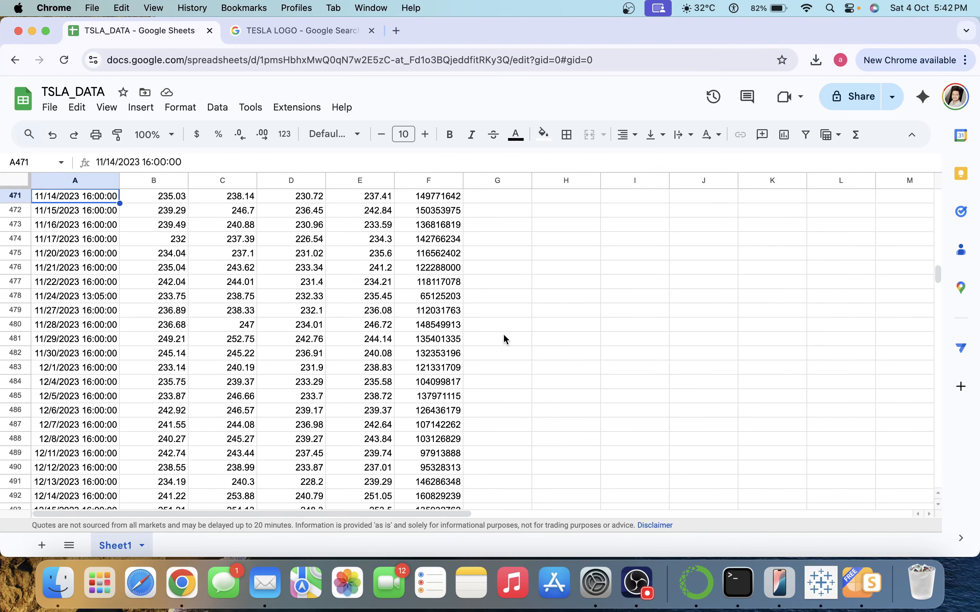
{"action": "key", "text": "super+Tab"}
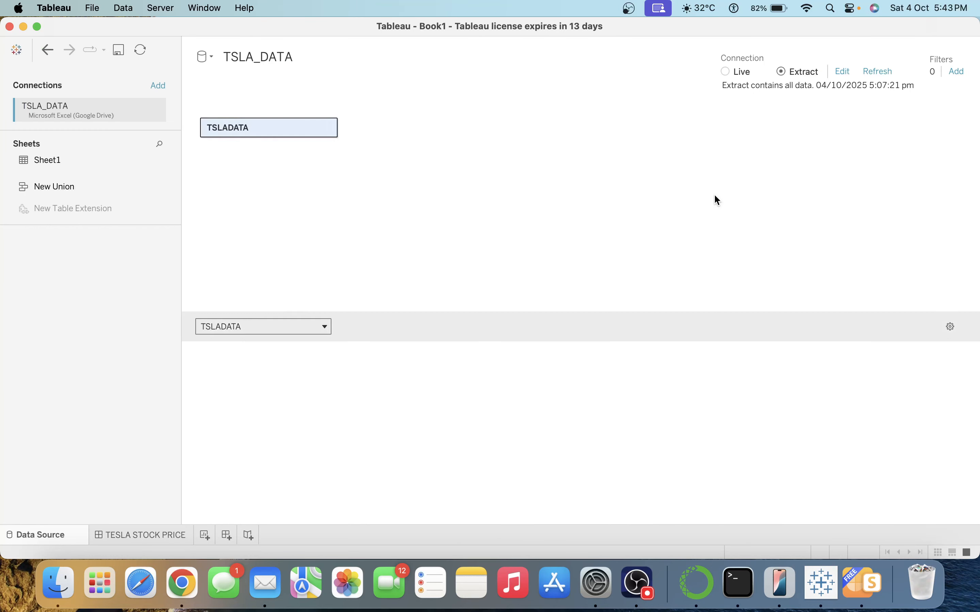
From the TESLA STOCK PRICE dashboard, choose Server > Tableau Public > Save to Tableau Public As.
{"action": "left_click", "coordinate": [148, 538]}
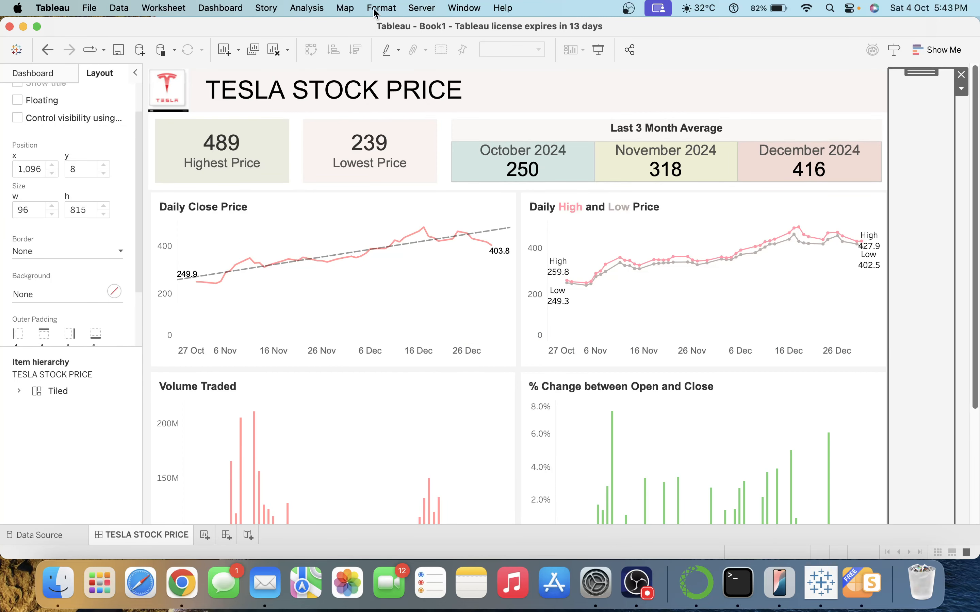
{"action": "left_click", "coordinate": [414, 10]}
{"action": "mouse_move", "coordinate": [477, 146]}
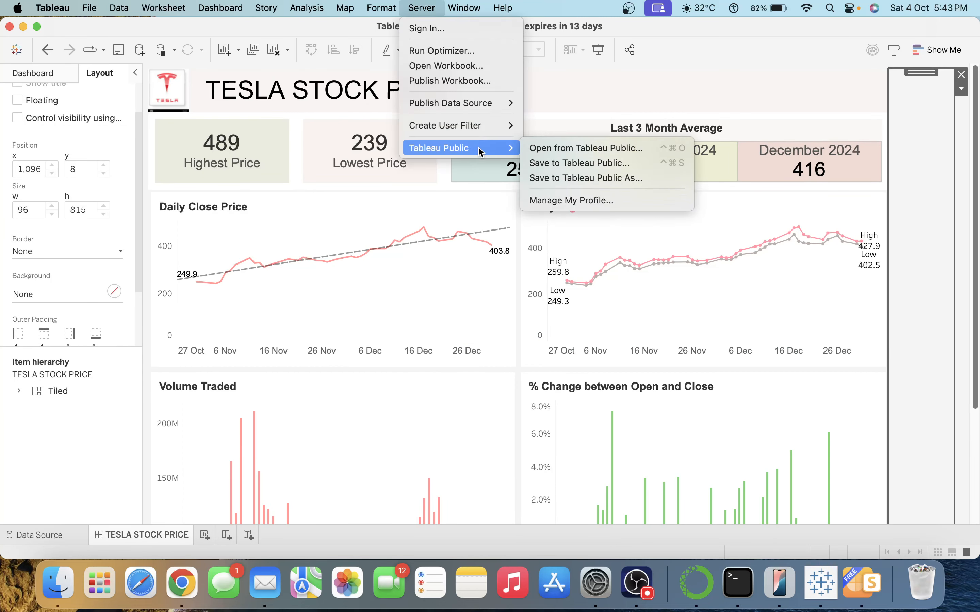
{"action": "left_click", "coordinate": [552, 177]}
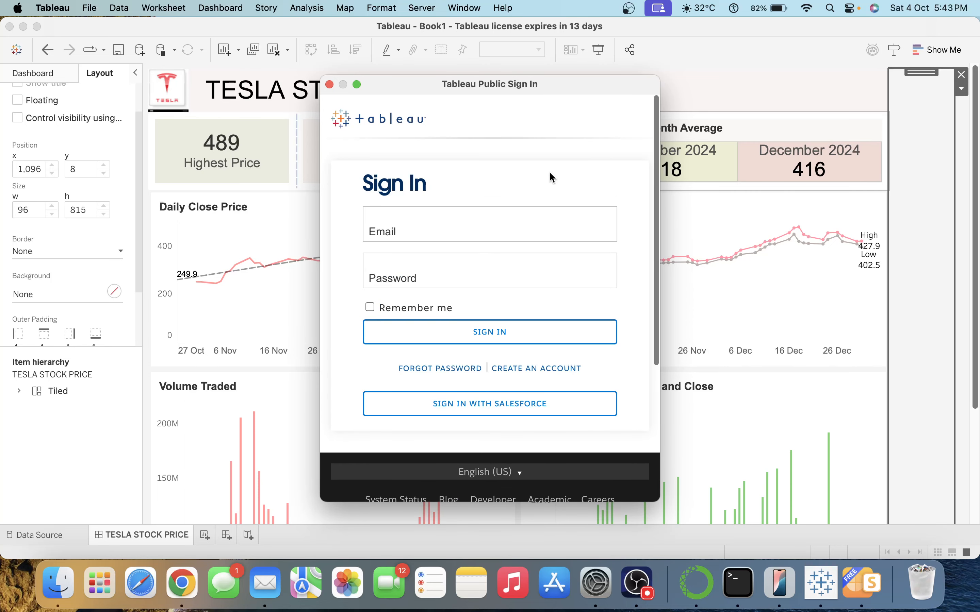
Sign in to Tableau Public with the account e-mail and password.
{"action": "left_click", "coordinate": [469, 216]}
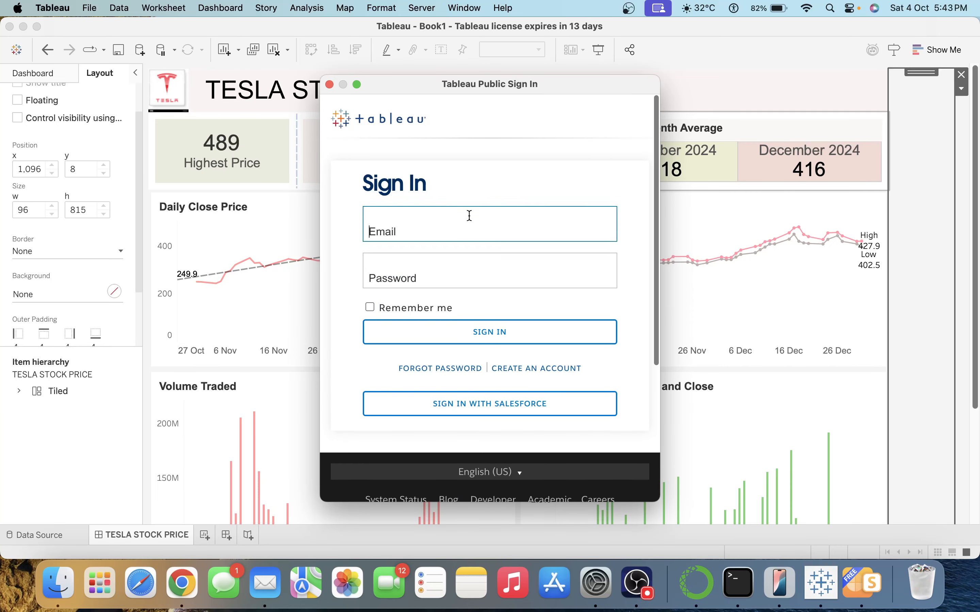
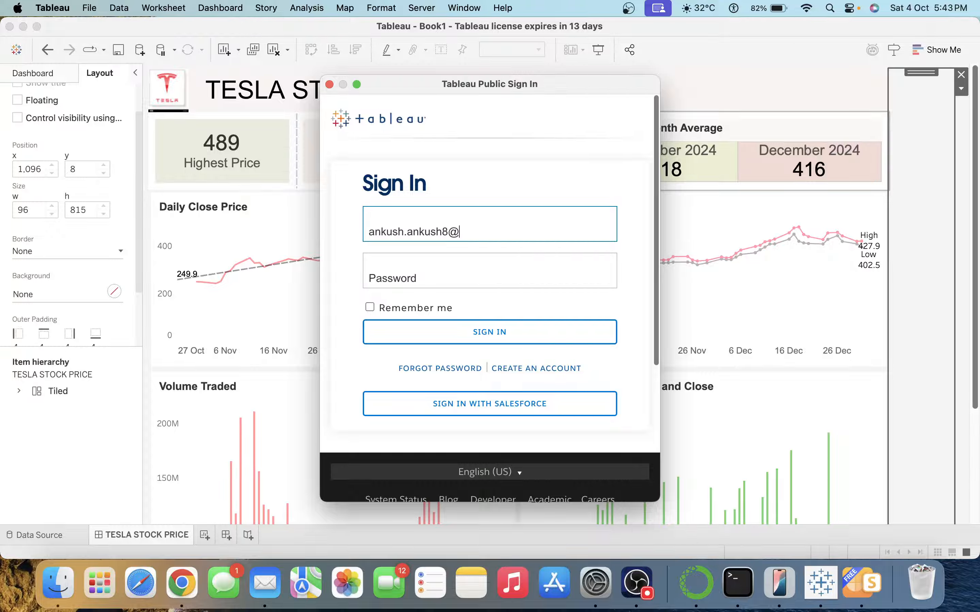
{"action": "key", "text": "Tab"}
{"action": "type", "text": "•••••••"}
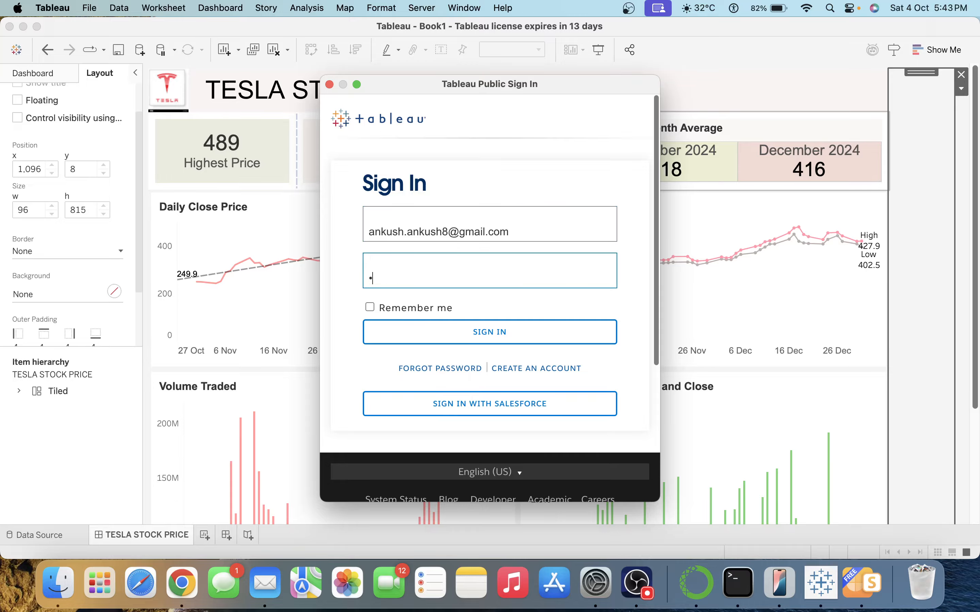
{"action": "type", "text": "•••"}
{"action": "key", "text": "Return"}
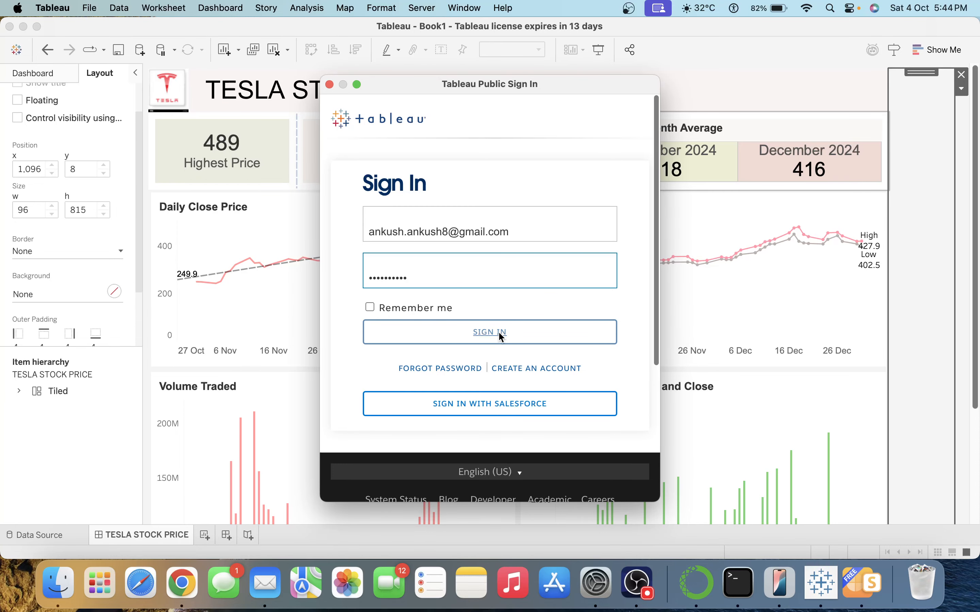
{"action": "scroll", "coordinate": [561, 345], "scroll_direction": "down", "scroll_amount": 4}
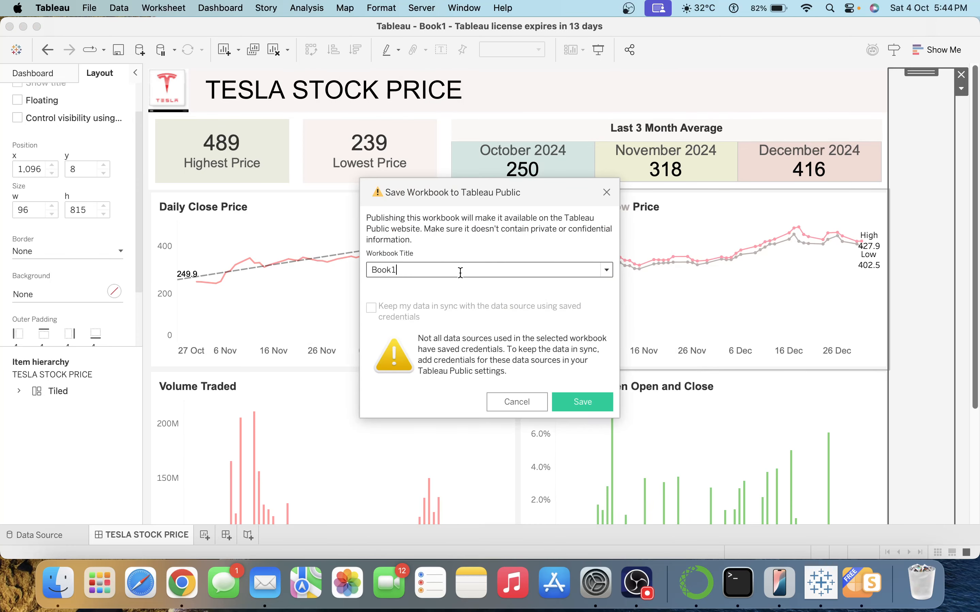
Title the workbook 'TESLA STOCK PRICE' and save it to Tableau Public.
{"action": "double_click", "coordinate": [417, 272]}
{"action": "type", "text": "TESLA STOCK PRICE"}
{"action": "left_click", "coordinate": [596, 407]}
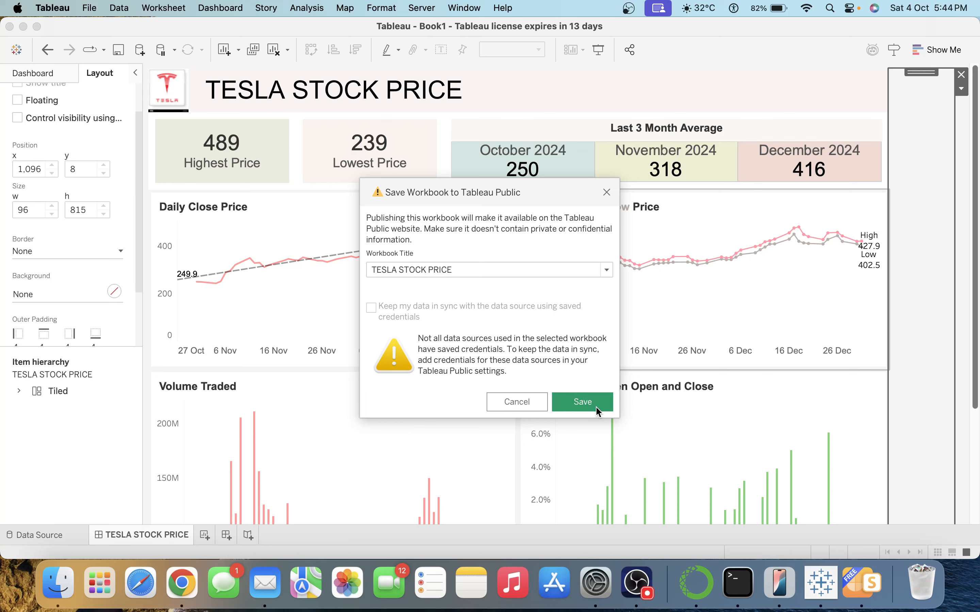
{"action": "left_click", "coordinate": [581, 402]}
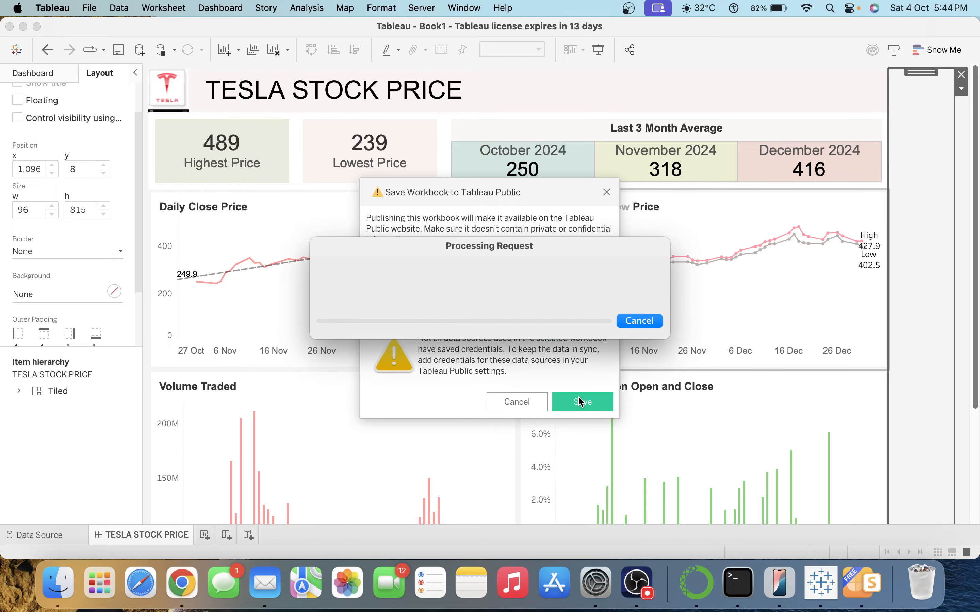